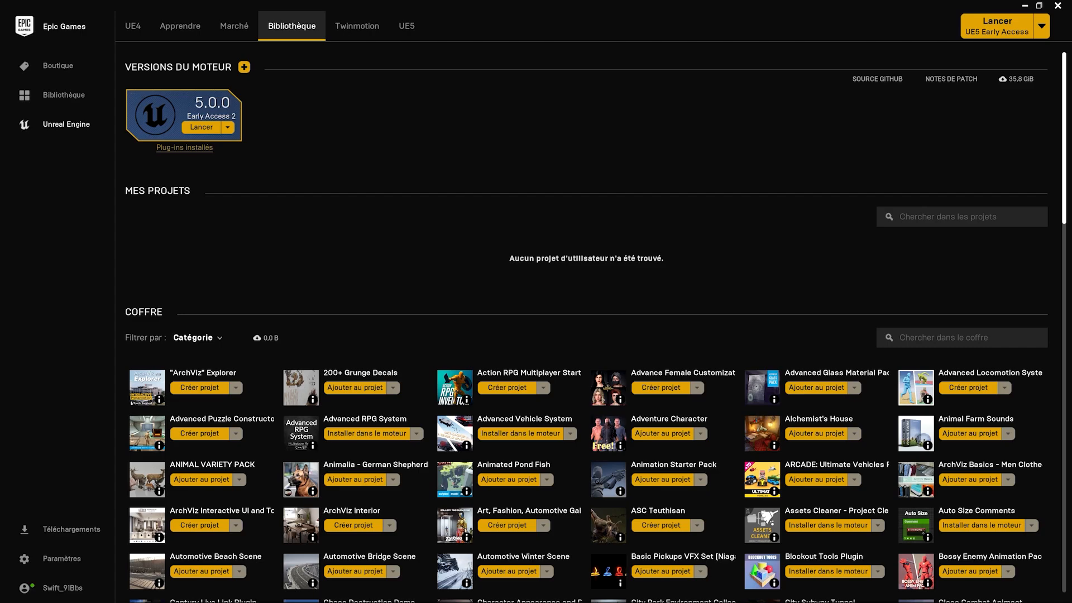
# - Look through the UE5 Early Access page, including its learning resources and sample project sections
pyautogui.click(406, 25)
pyautogui.scroll(-5, 588, 321)
pyautogui.scroll(5, 587, 322)
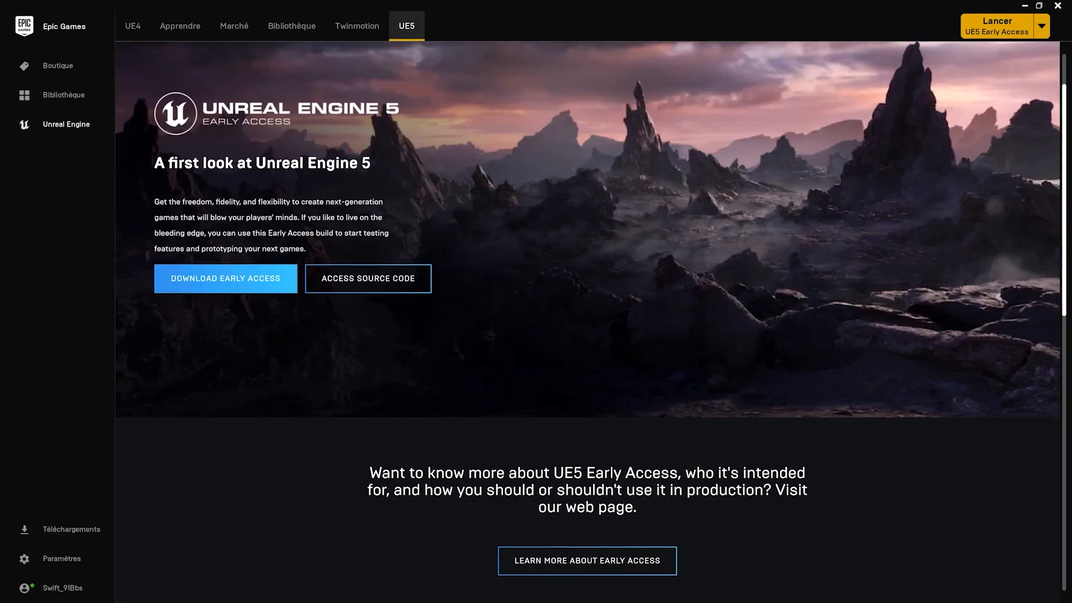
pyautogui.scroll(-10, 587, 322)
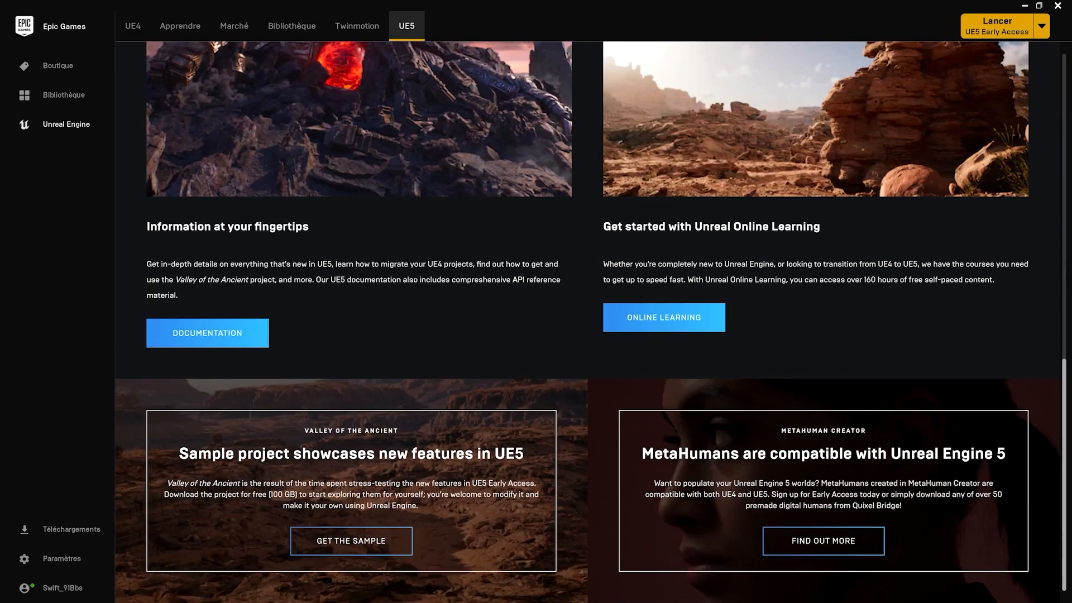
pyautogui.scroll(10, 588, 322)
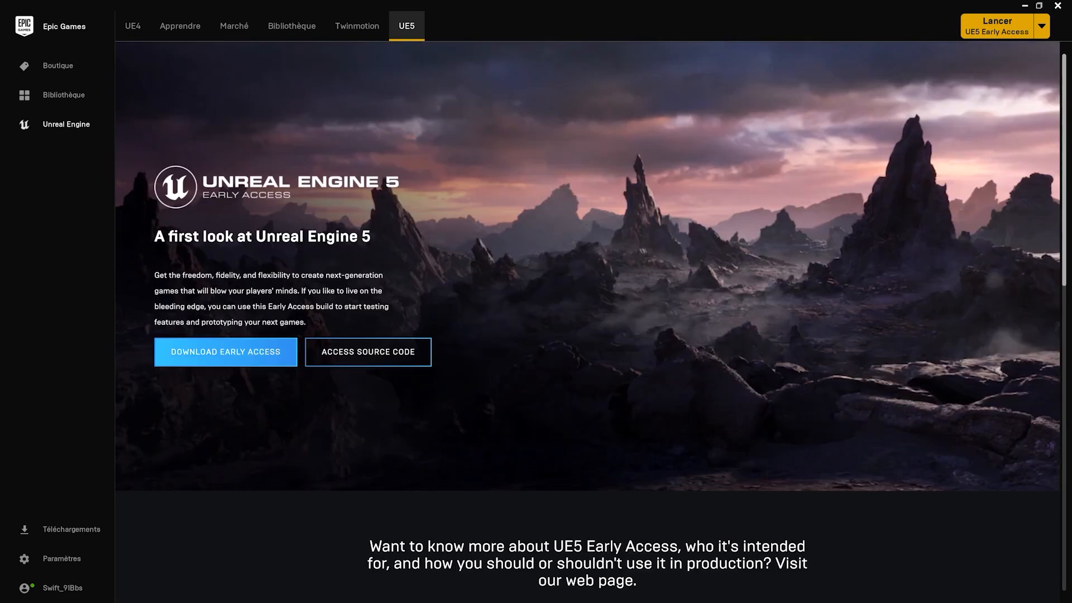
# - Check which engine versions can be installed from the library, using a temporary version slot that is removed again
pyautogui.click(292, 26)
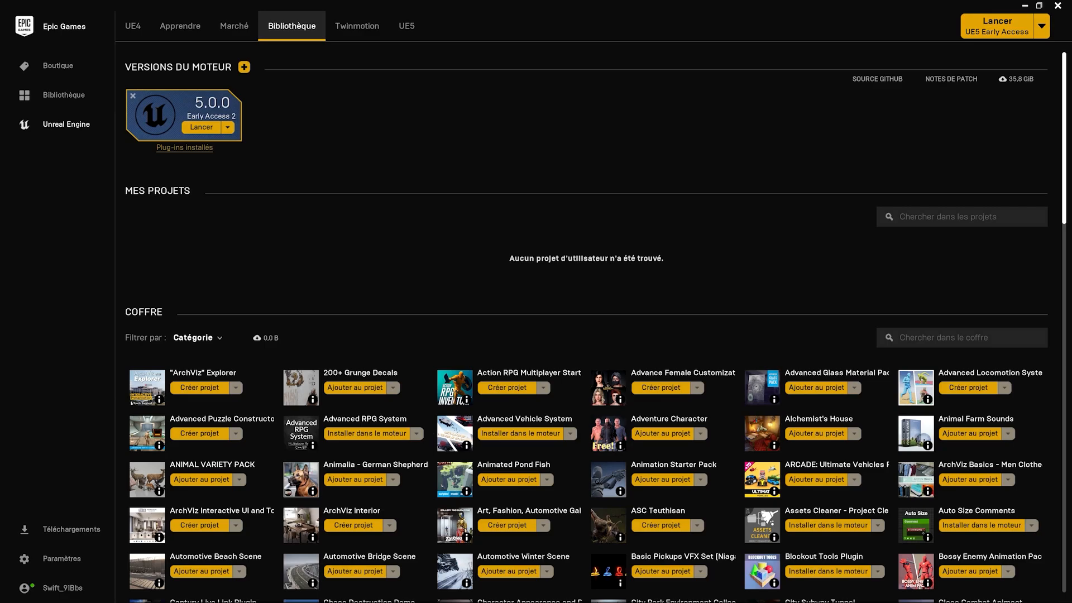
pyautogui.click(391, 76)
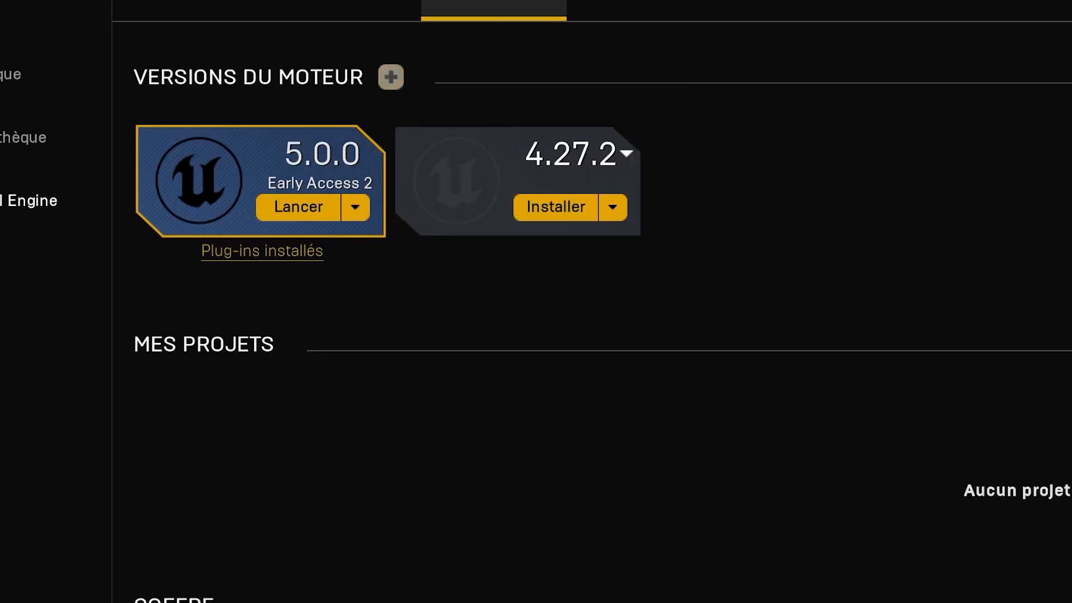
pyautogui.click(577, 155)
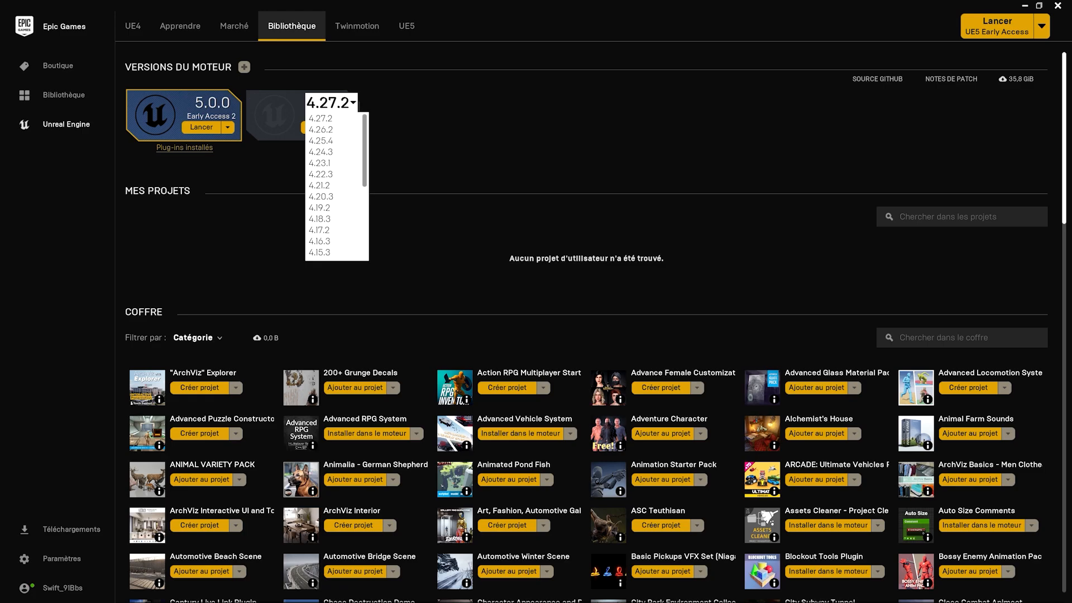
pyautogui.press('Escape')
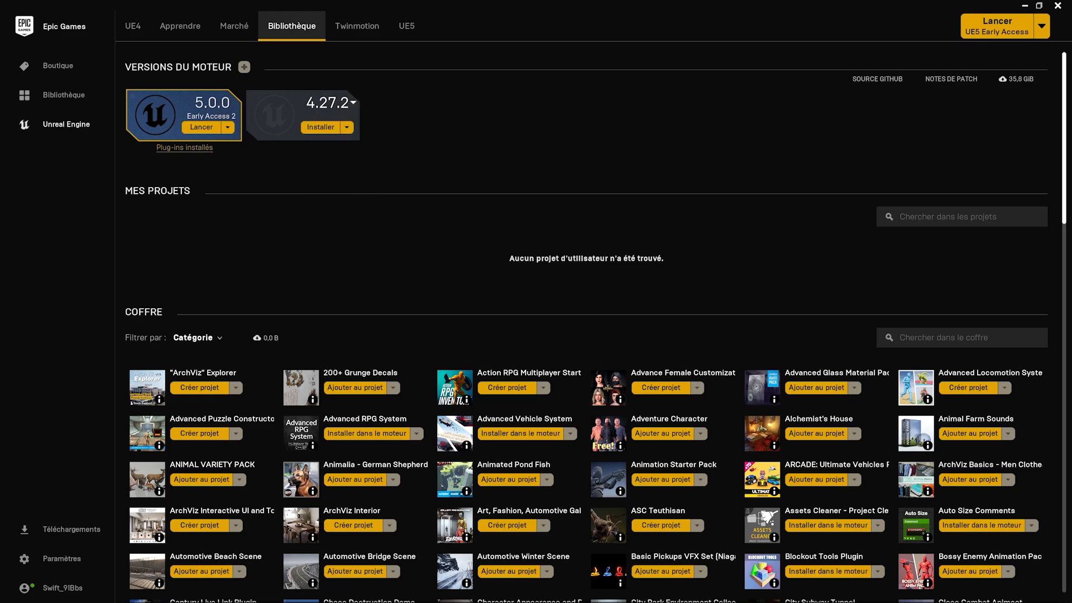
pyautogui.click(252, 96)
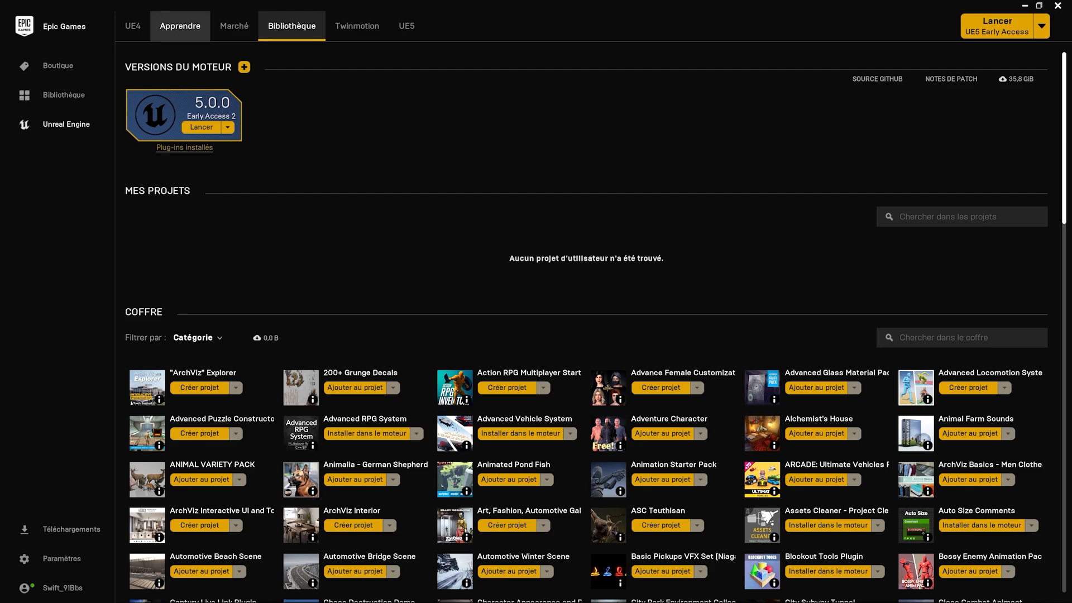
# - Look over the UE4 news page and browse the engine feature samples, learning games and legacy samples in the learning section
pyautogui.click(133, 25)
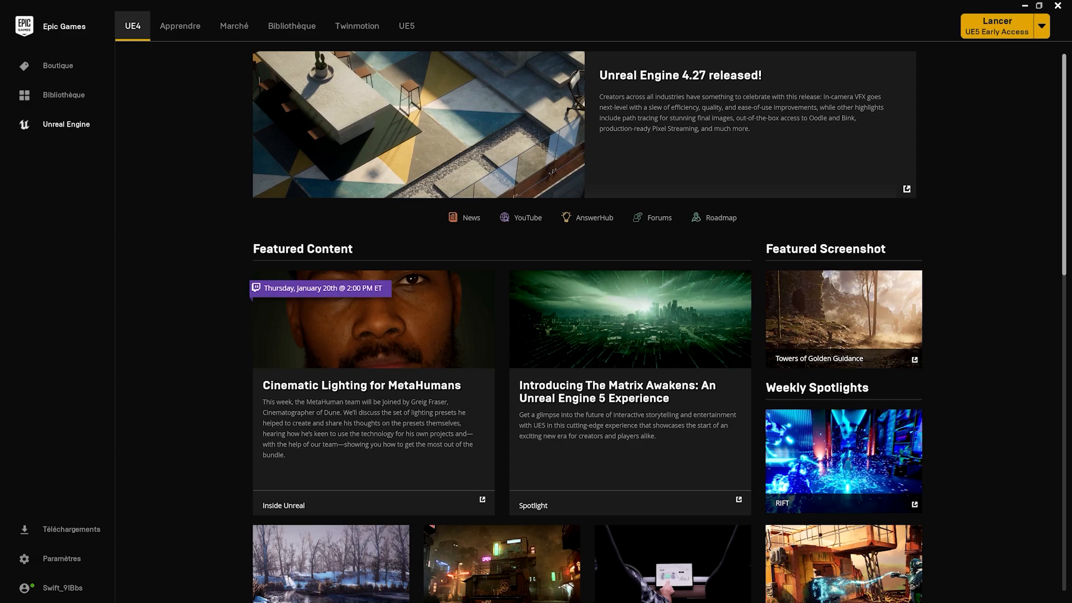
pyautogui.click(180, 26)
pyautogui.scroll(-6, 586, 324)
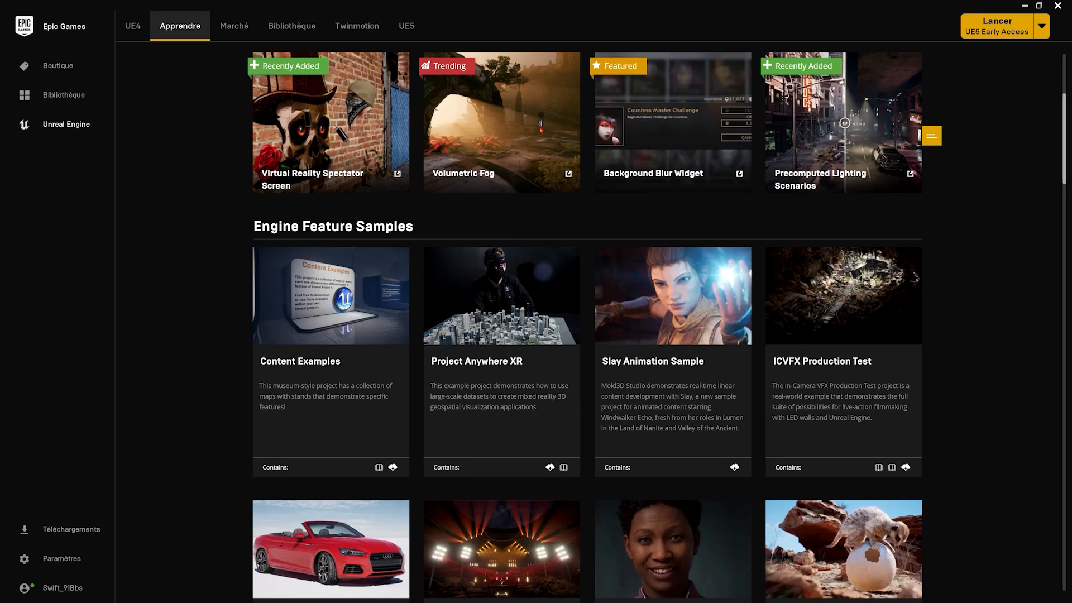
pyautogui.scroll(-4, 587, 324)
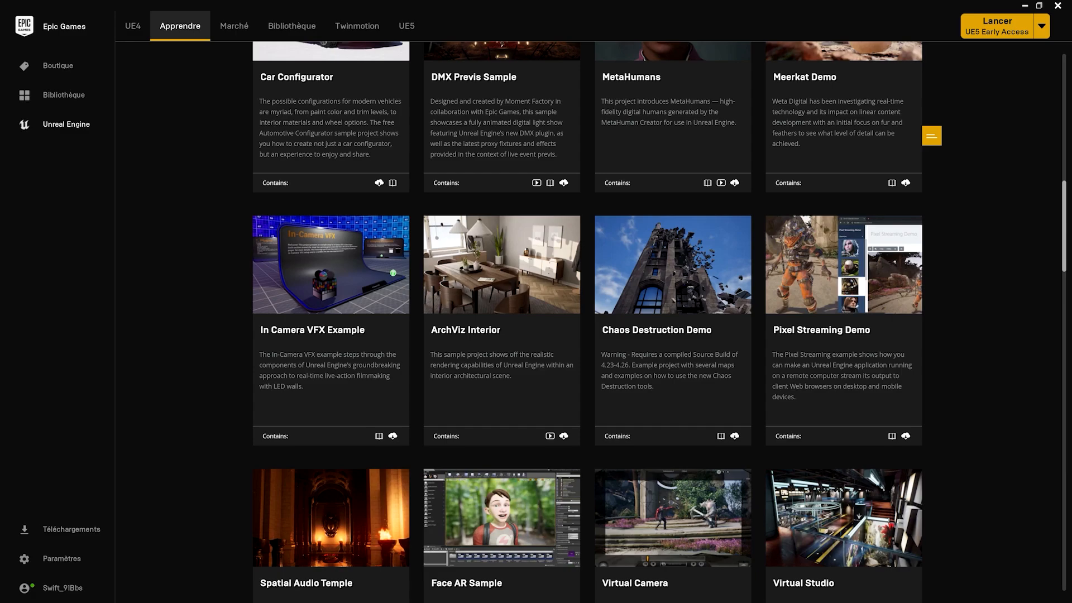
pyautogui.scroll(-15, 586, 324)
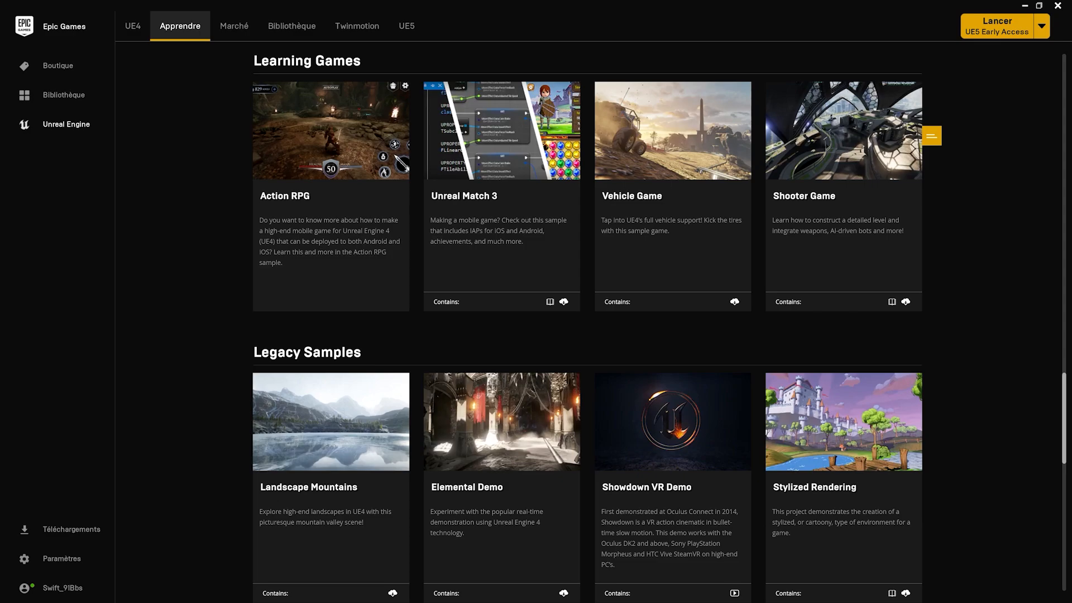
# - Browse the marketplace and show the free products of the Permanent Collection
pyautogui.click(234, 26)
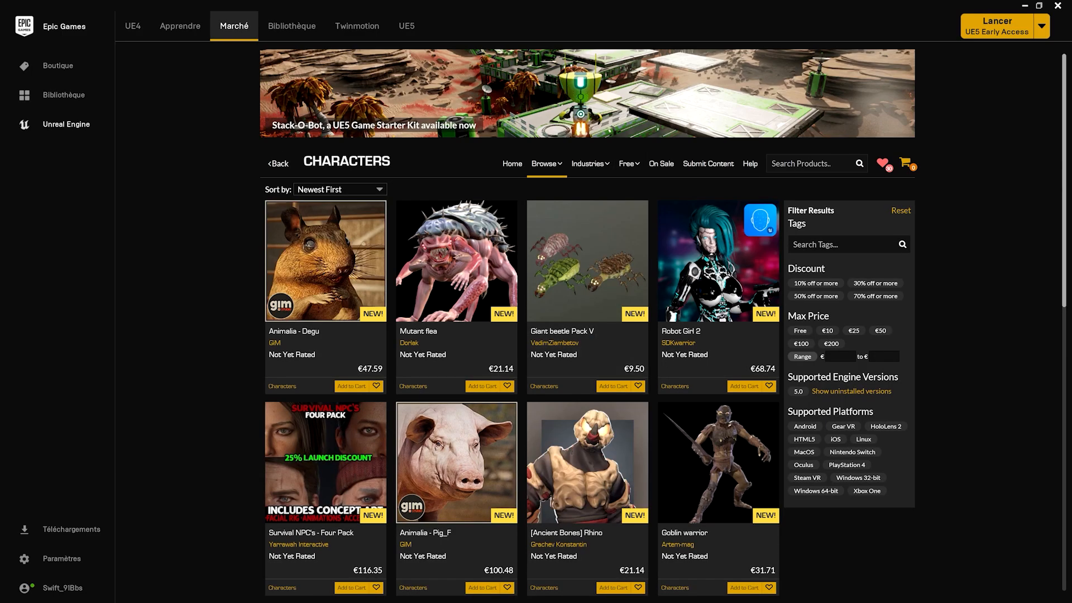
pyautogui.scroll(-1, 587, 322)
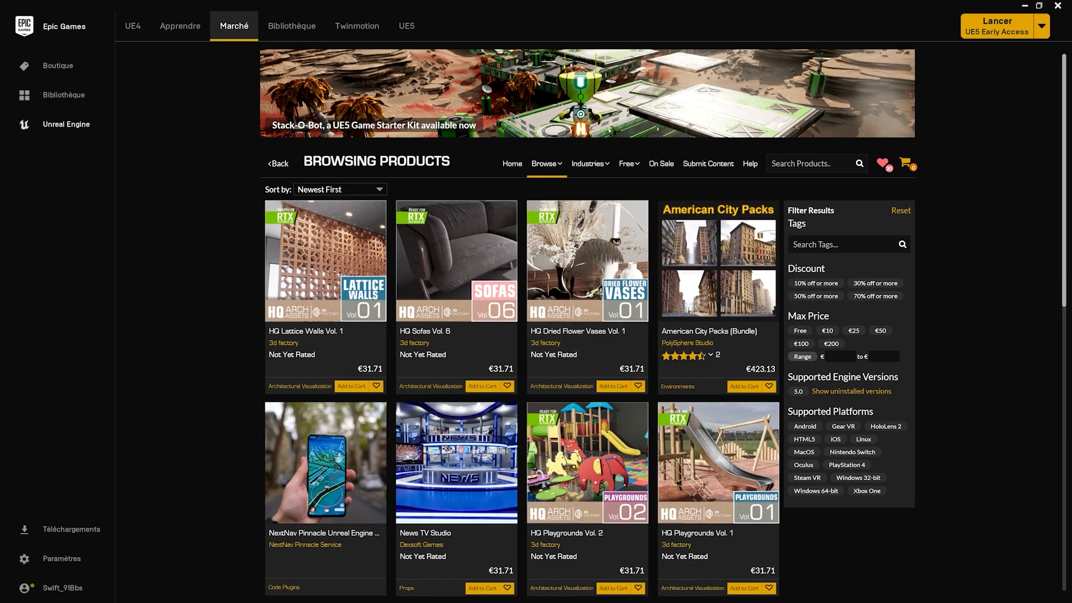
pyautogui.moveTo(590, 163)
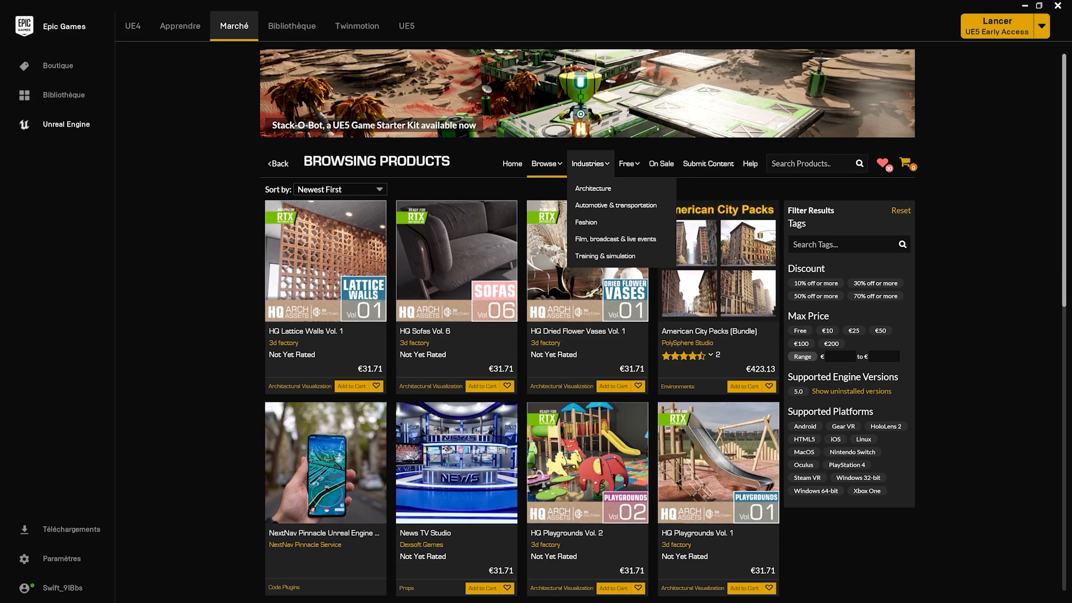
pyautogui.moveTo(629, 164)
pyautogui.click(662, 239)
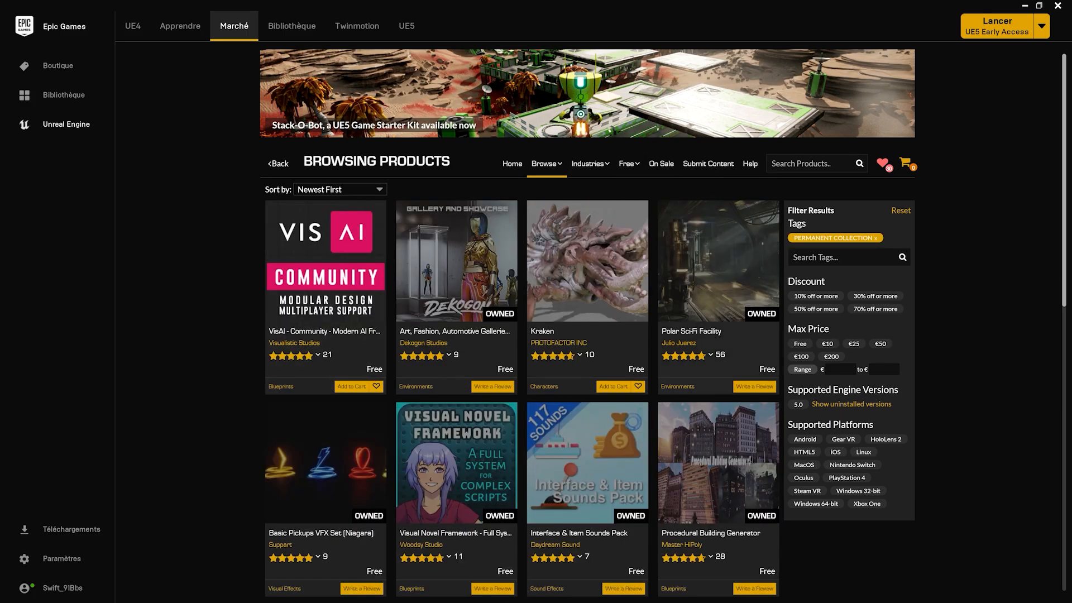
# - Launch Unreal Engine 5.0.0 Early Access from the library and view the recent projects and Games templates in the project browser
pyautogui.click(292, 26)
pyautogui.click(200, 128)
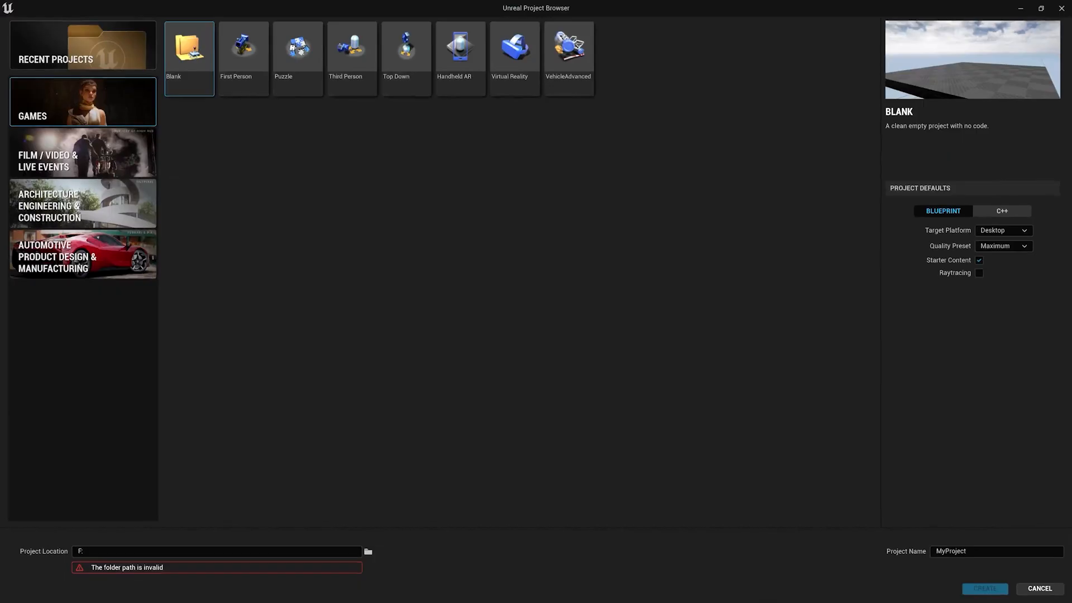
pyautogui.click(82, 45)
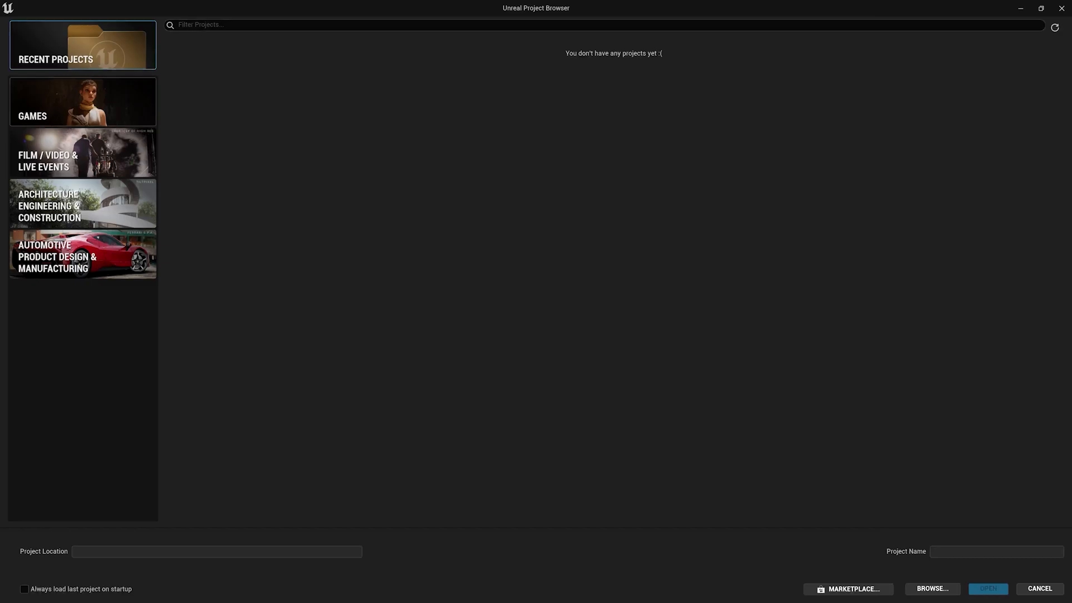
pyautogui.click(83, 102)
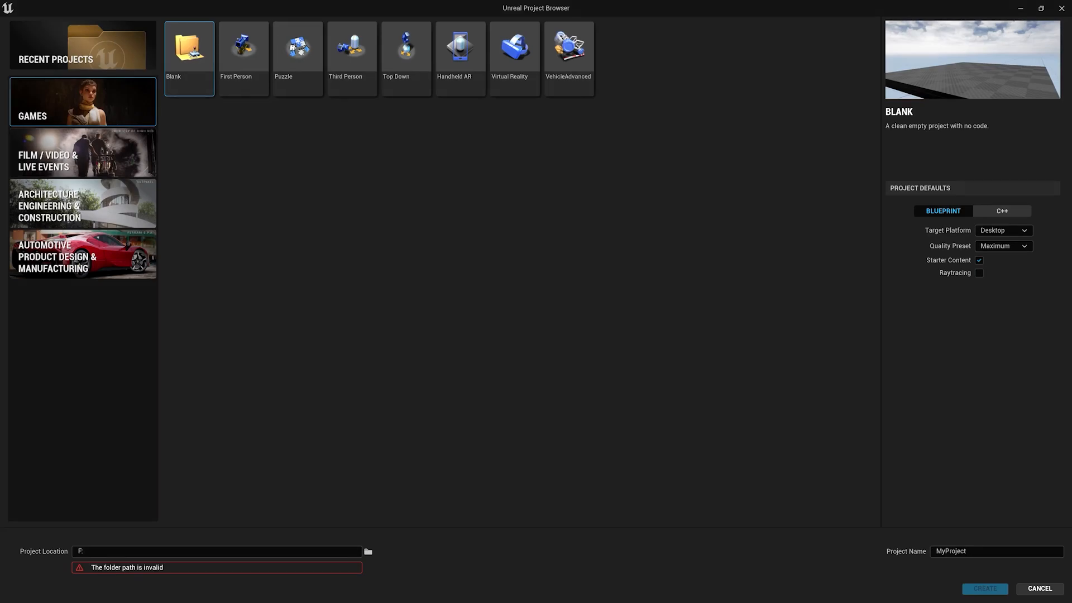
# - Preview the film, architecture and automotive project templates, including Archvis, Photo Studio and Collab Viewer
pyautogui.click(83, 153)
pyautogui.click(83, 204)
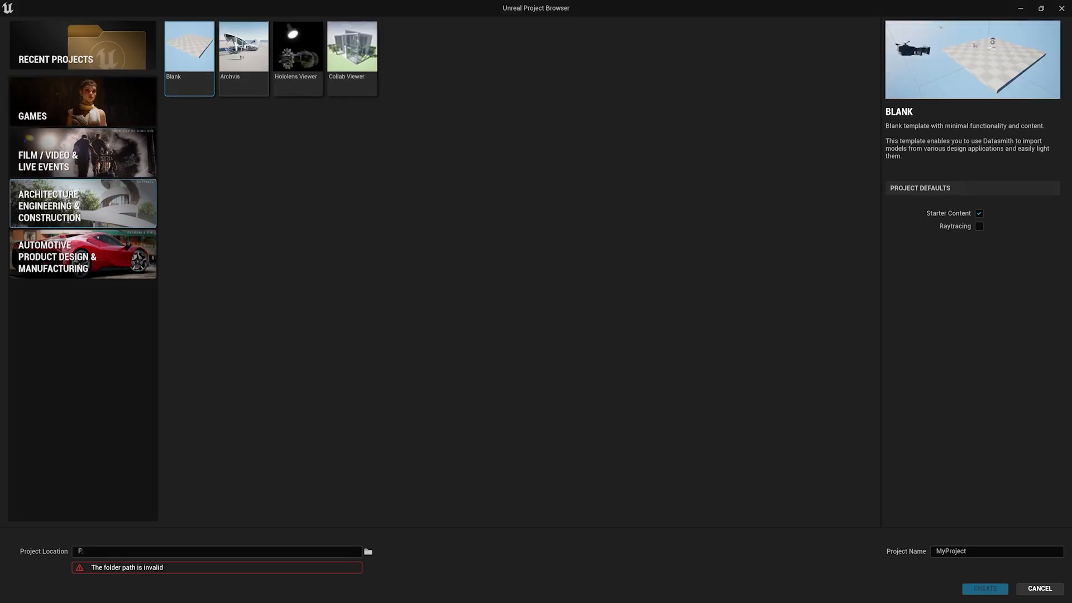
pyautogui.click(244, 58)
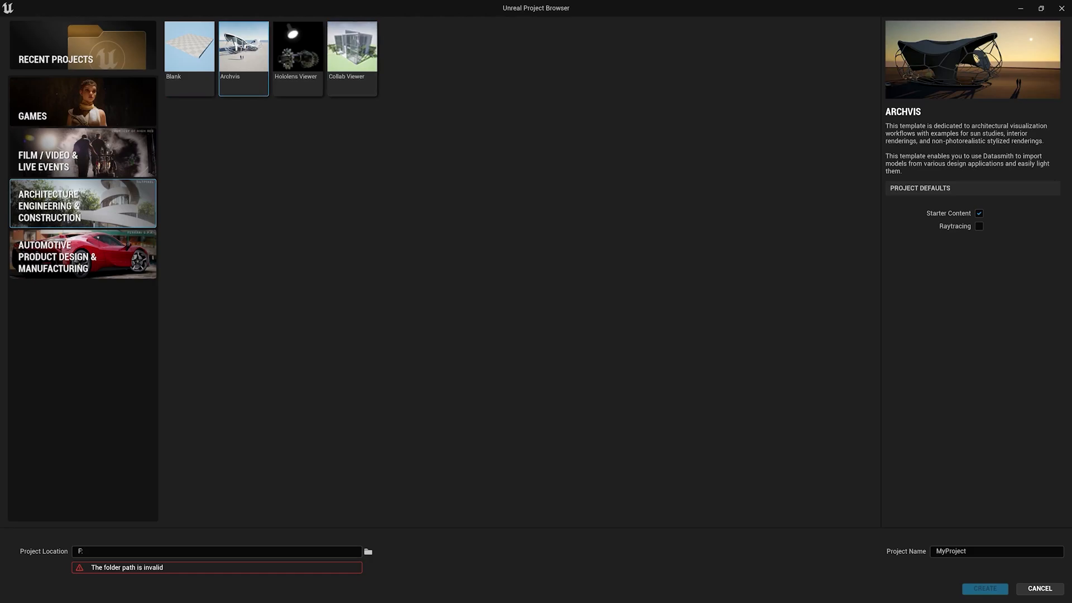
pyautogui.click(352, 58)
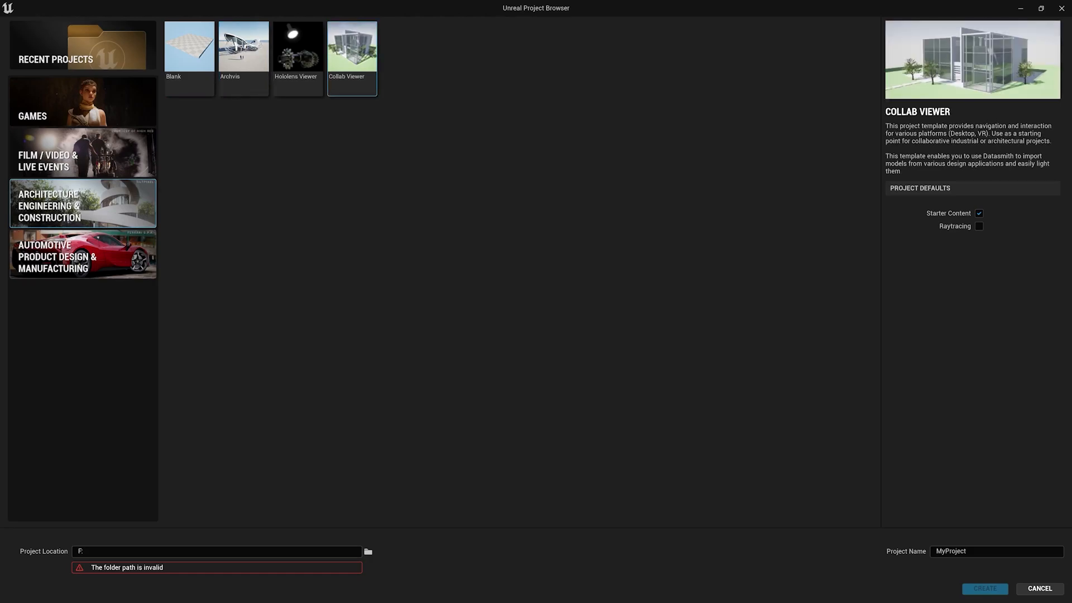
pyautogui.click(83, 255)
pyautogui.click(244, 58)
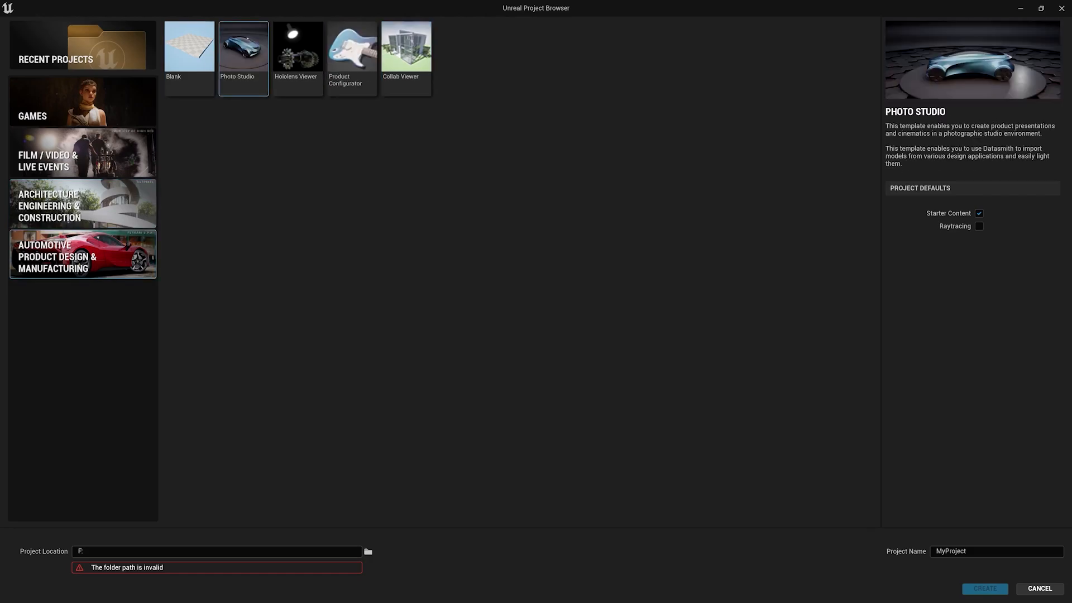
pyautogui.click(406, 59)
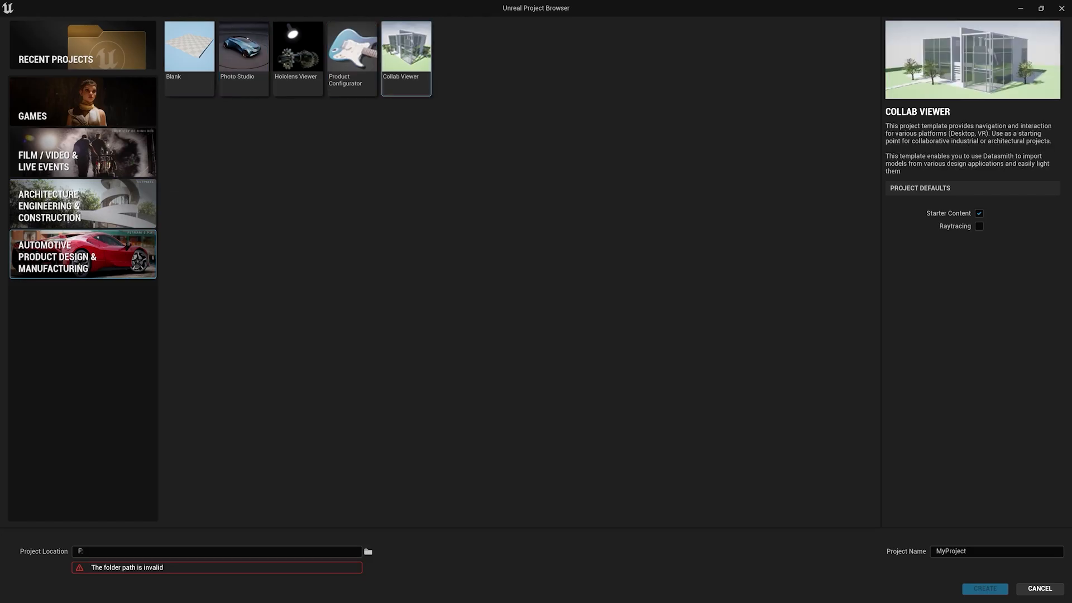
# - Preview the Games templates from First Person to VehicleAdvanced, and select the Blank template for the new project
pyautogui.click(82, 102)
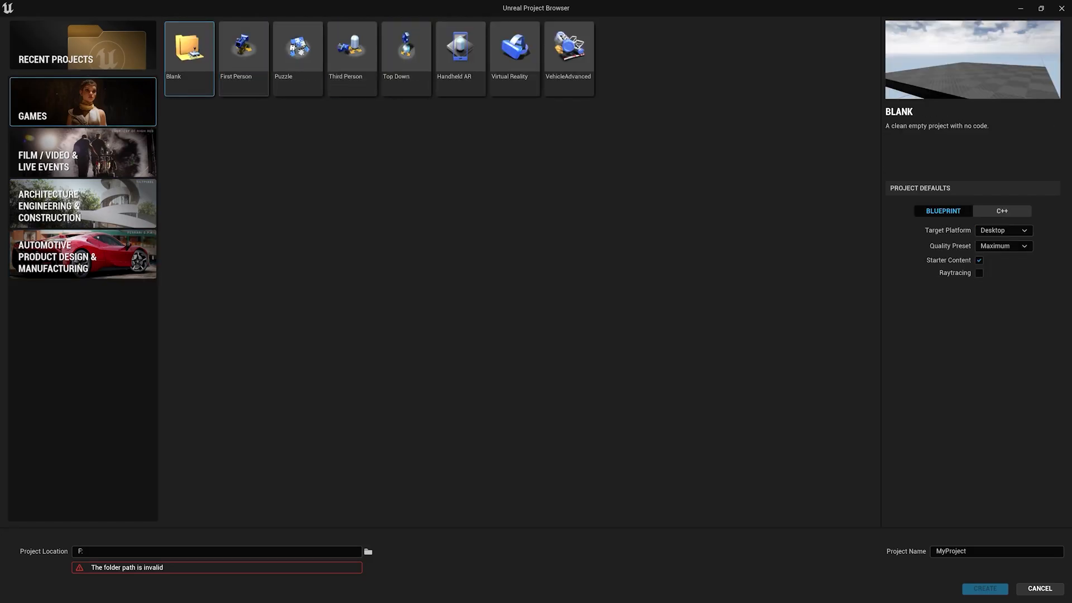
pyautogui.click(244, 59)
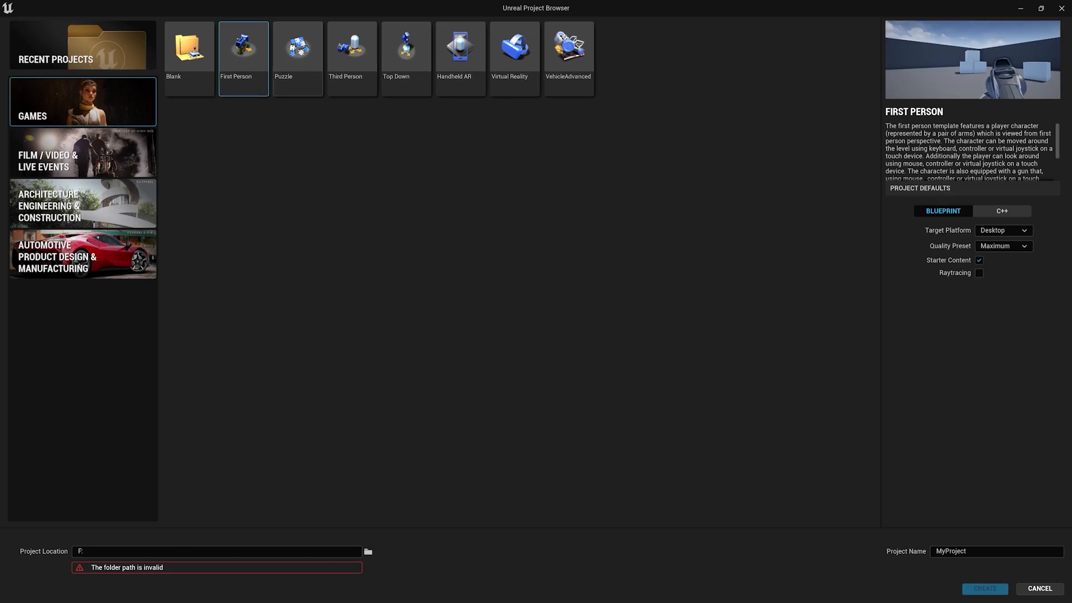
pyautogui.click(298, 59)
pyautogui.click(352, 59)
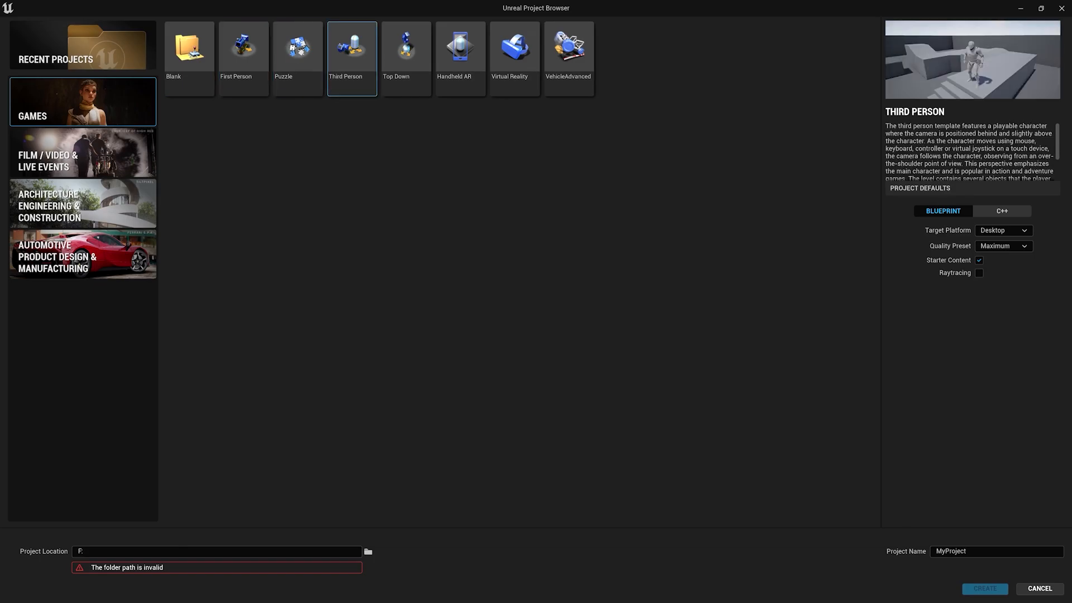
pyautogui.click(406, 59)
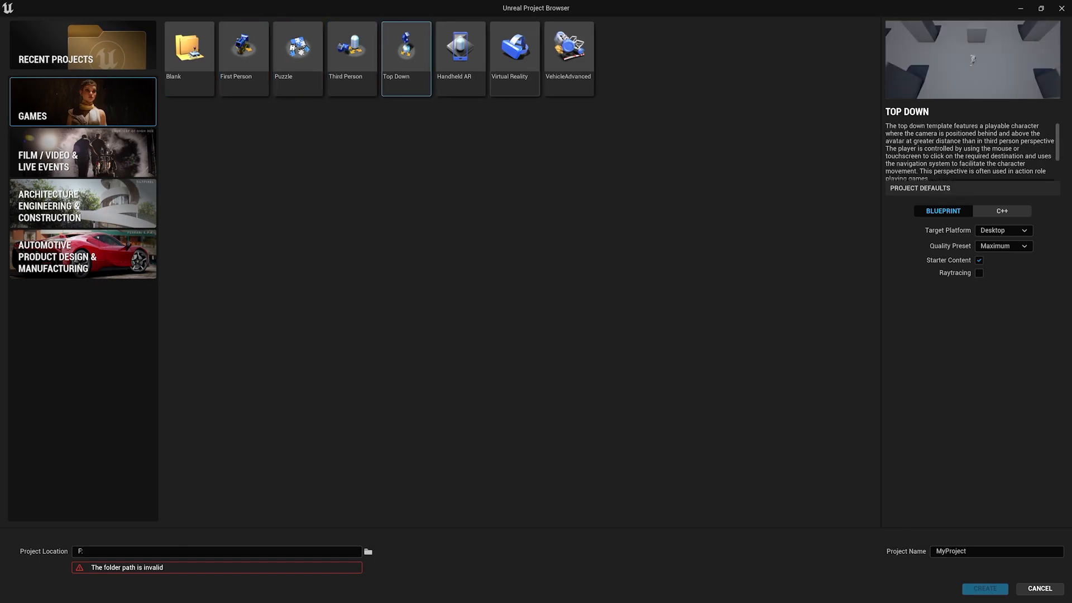
pyautogui.click(460, 59)
pyautogui.click(515, 58)
pyautogui.click(569, 59)
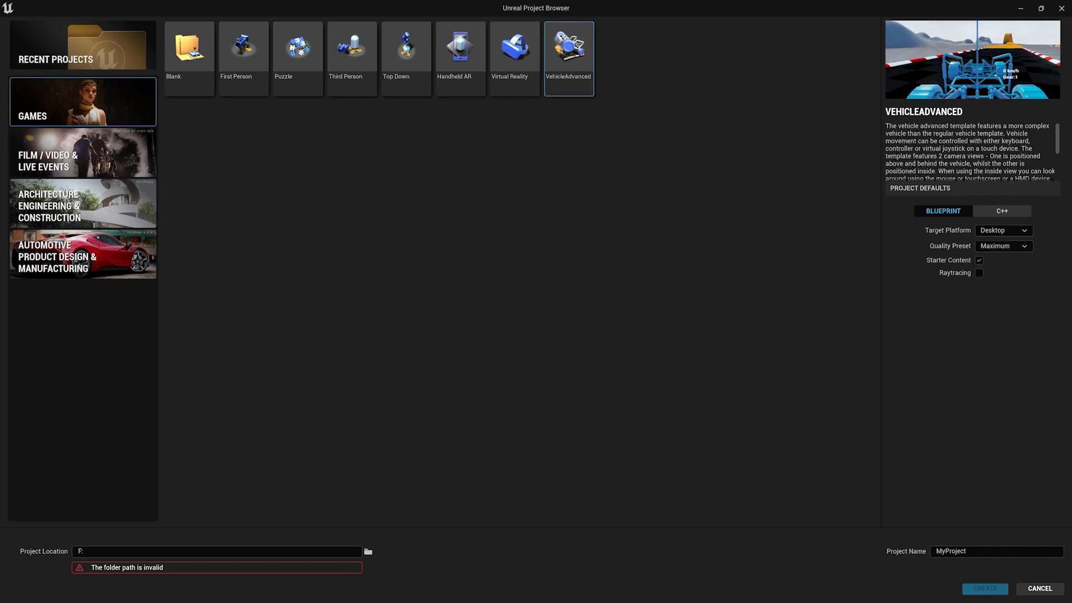
pyautogui.click(189, 59)
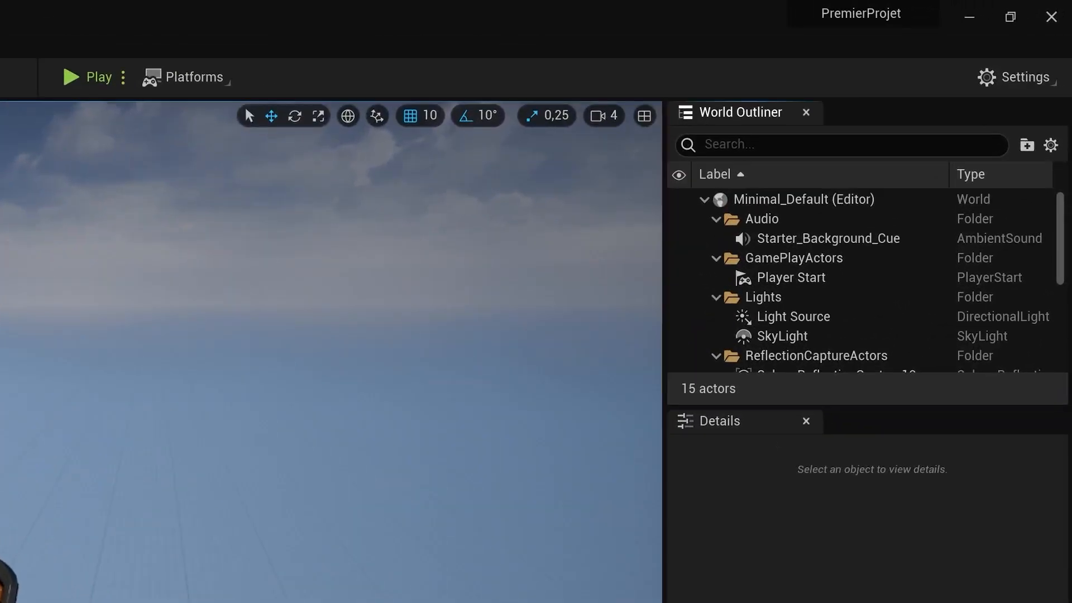
pyautogui.click(773, 303)
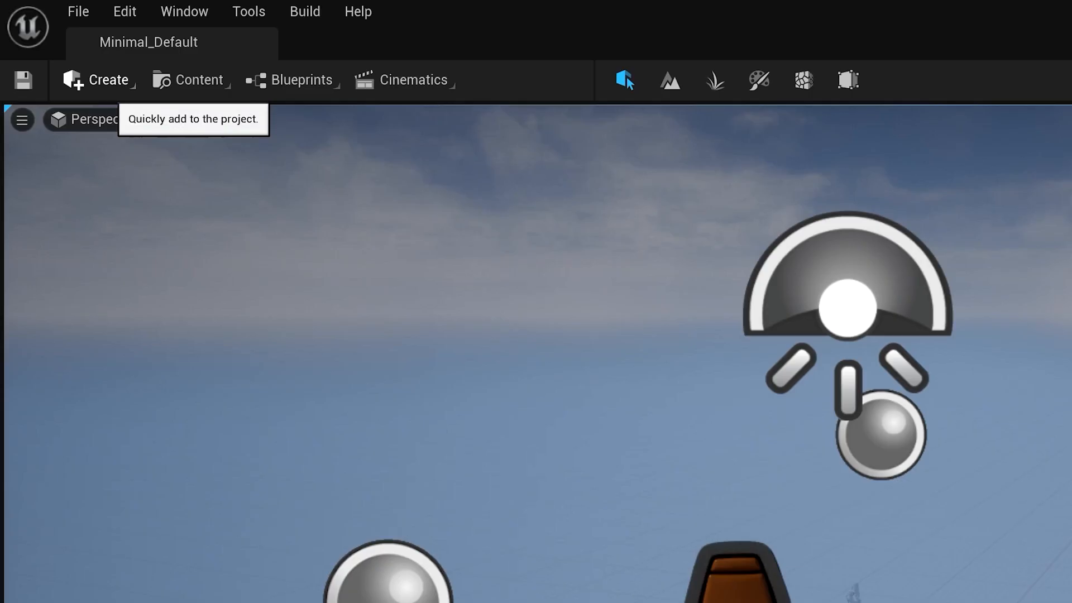
# - Add a cube shape to the level in front of the table, at about X -20, Y 10, Z 30
pyautogui.click(98, 79)
pyautogui.moveTo(132, 139)
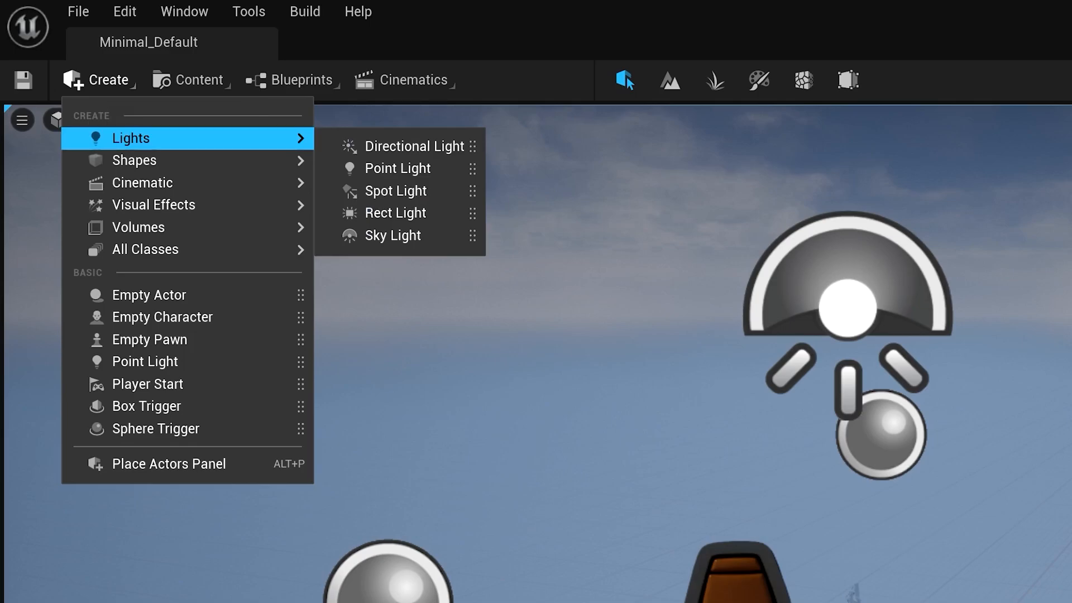
pyautogui.moveTo(134, 160)
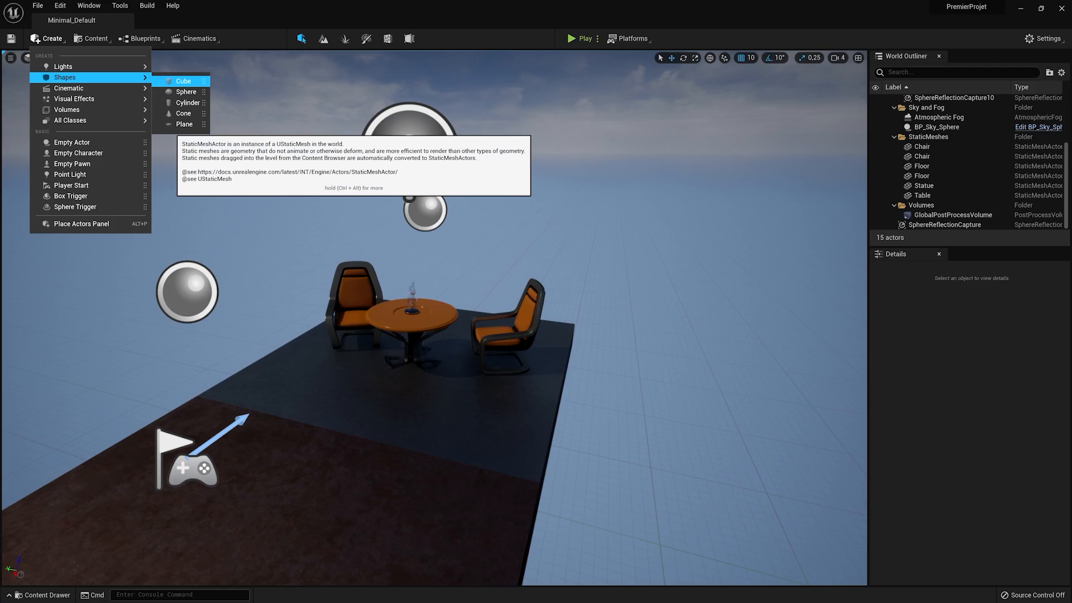
pyautogui.moveTo(179, 82); pyautogui.dragTo(341, 419)
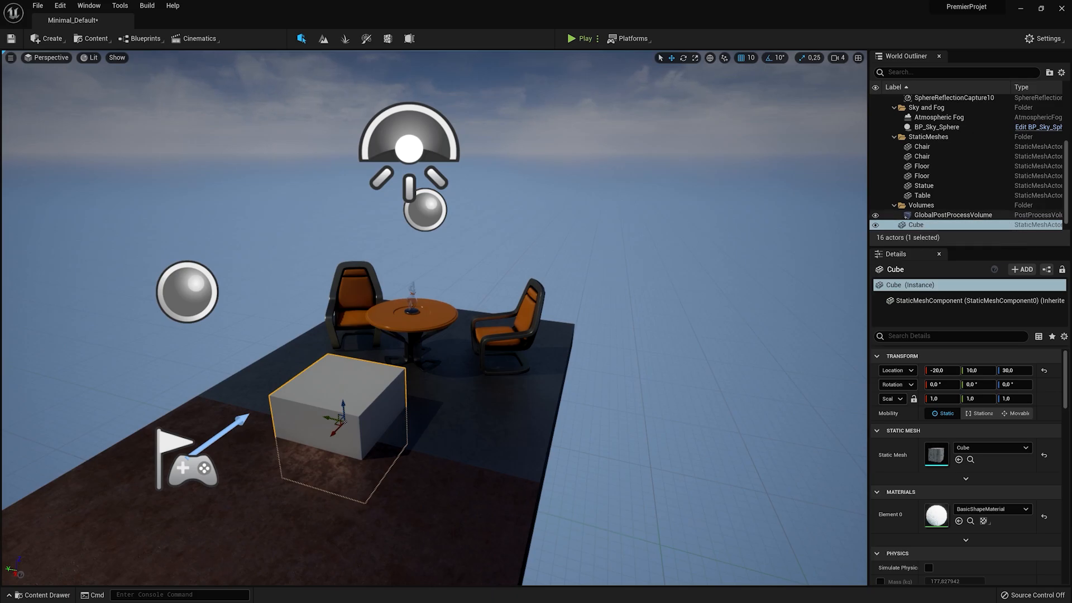
pyautogui.scroll(-1, 950, 213)
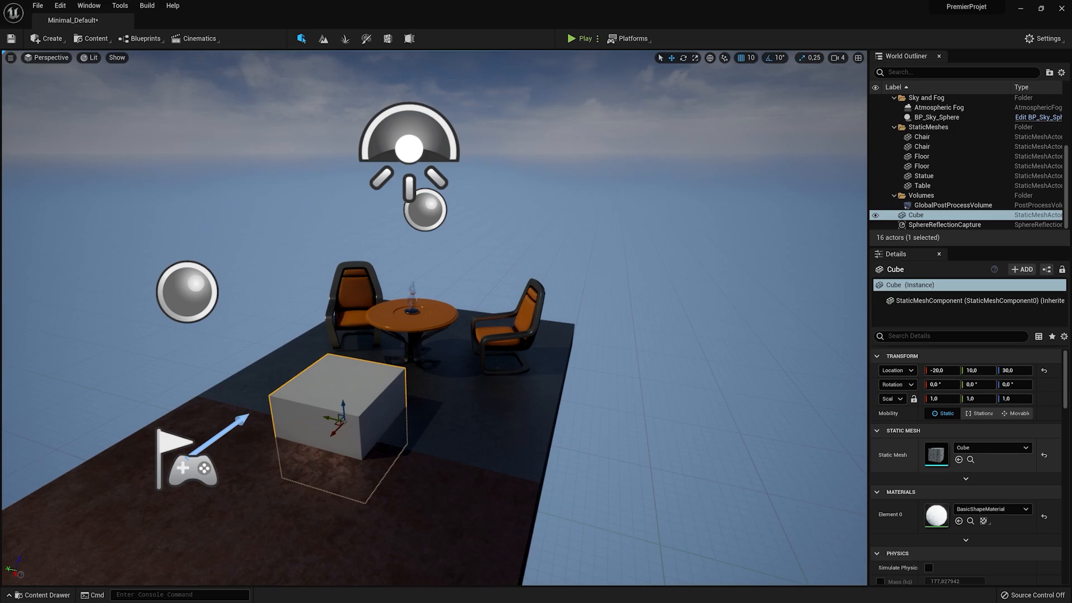
# - Try a location of -24, 47, 146, a Y rotation of about 216.6° and a scale of 2.405, 2.2475, 2.15 on the cube
pyautogui.scroll(-2, 945, 461)
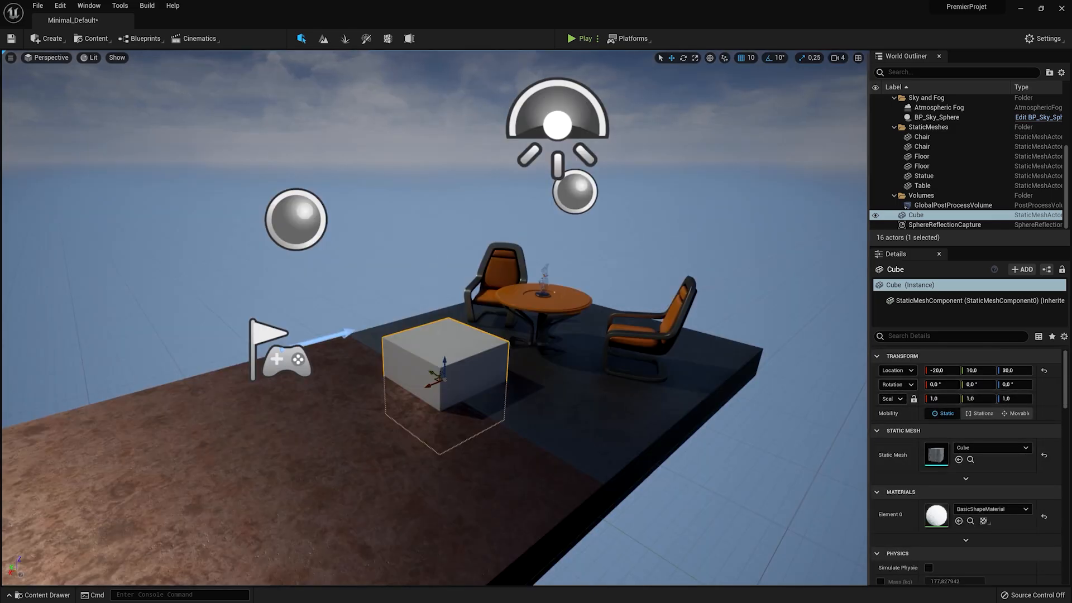
pyautogui.moveTo(441, 319); pyautogui.dragTo(434, 318, button='right')
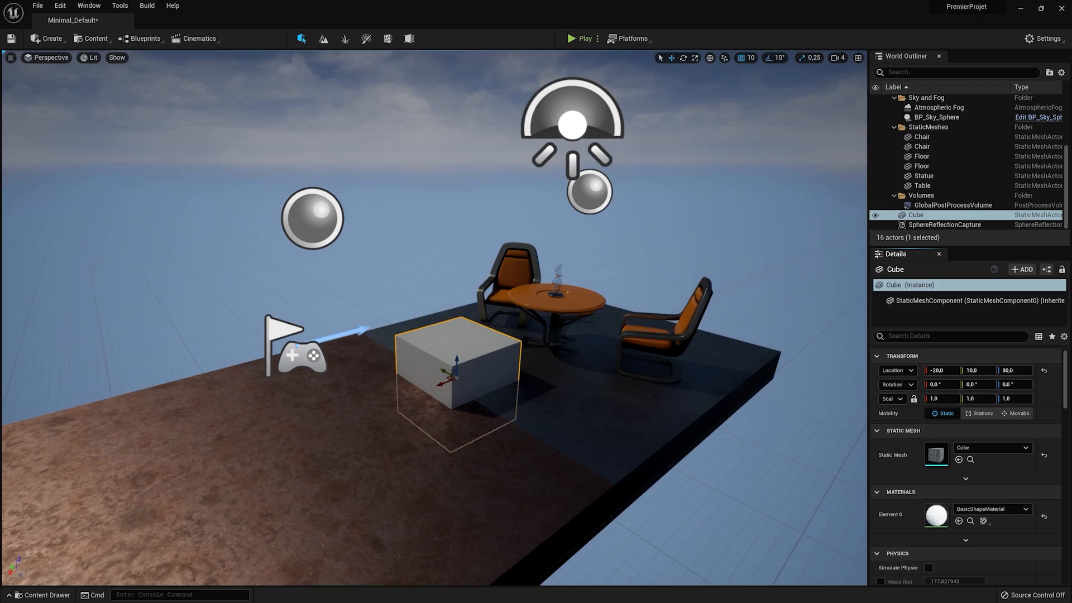
pyautogui.moveTo(558, 357); pyautogui.dragTo(570, 313)
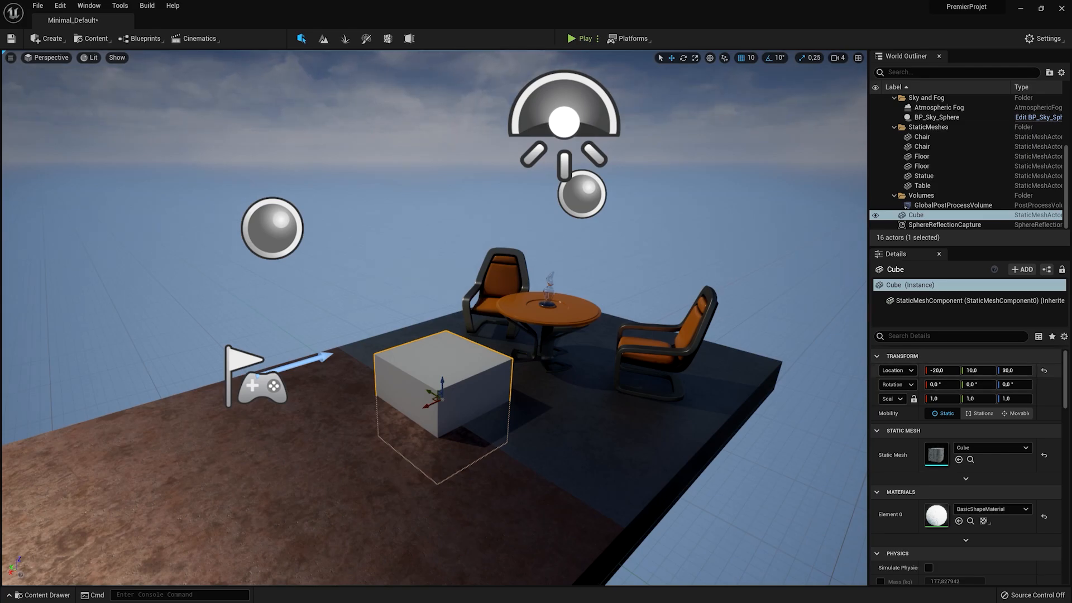
pyautogui.moveTo(943, 371)
pyautogui.mouseDown()
pyautogui.moveTo(1061, 370)
pyautogui.moveTo(941, 371)
pyautogui.mouseUp()
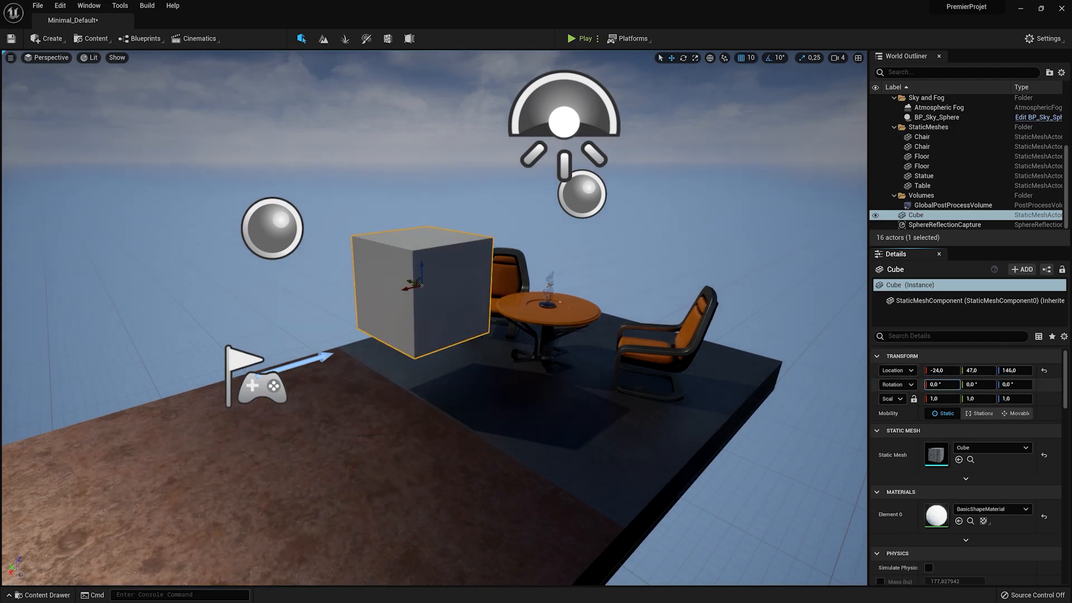
pyautogui.moveTo(942, 384)
pyautogui.mouseDown()
pyautogui.moveTo(972, 385)
pyautogui.moveTo(931, 384)
pyautogui.mouseUp()
pyautogui.moveTo(938, 399); pyautogui.dragTo(1032, 398)
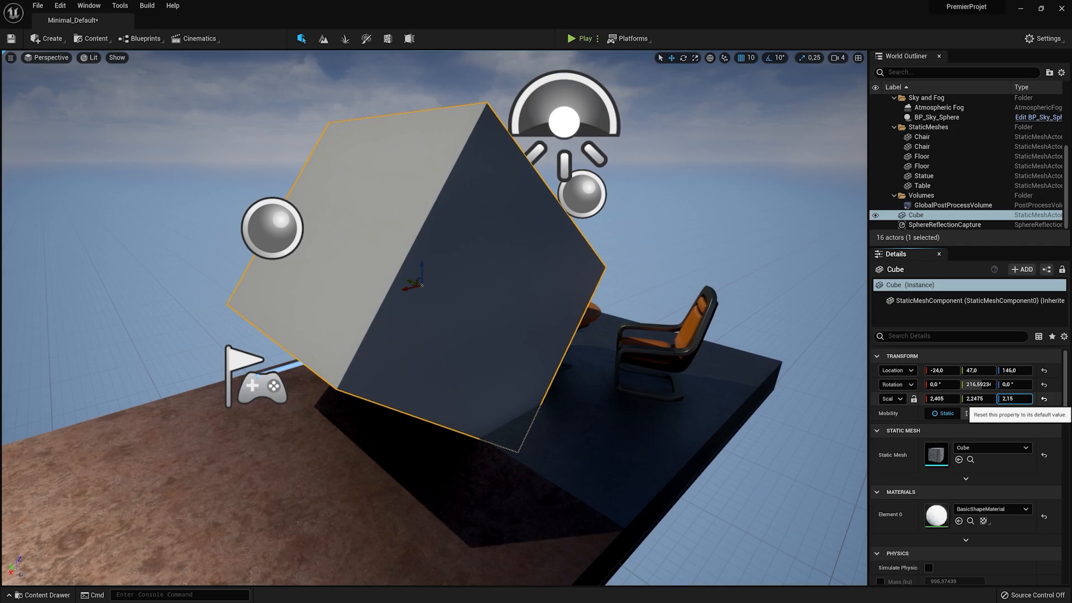
# - Reset the cube's transform, including scale and location, to the default values
pyautogui.click(1044, 398)
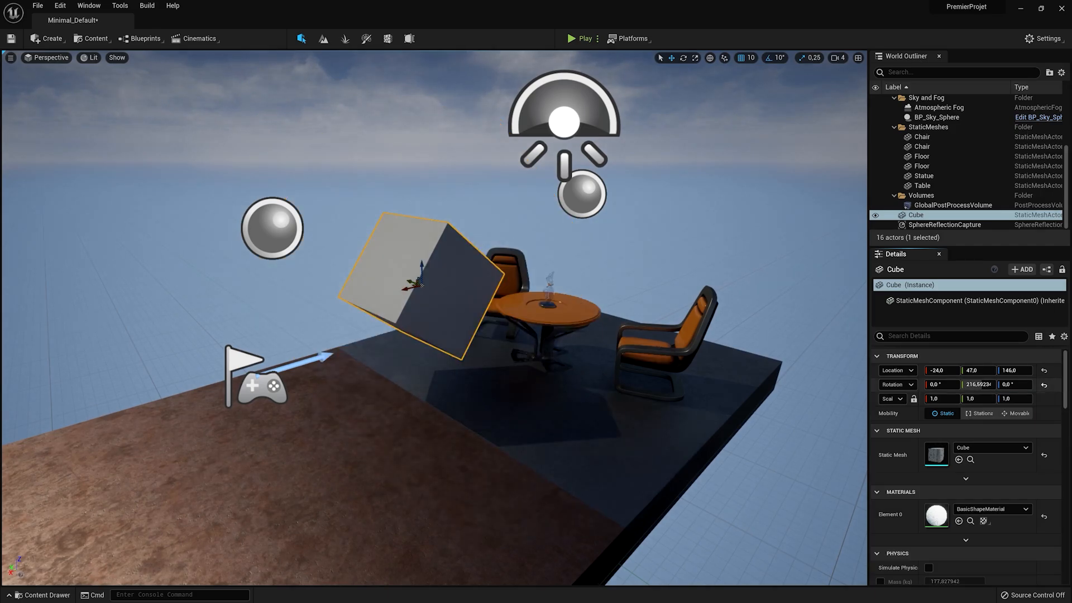
pyautogui.click(1044, 370)
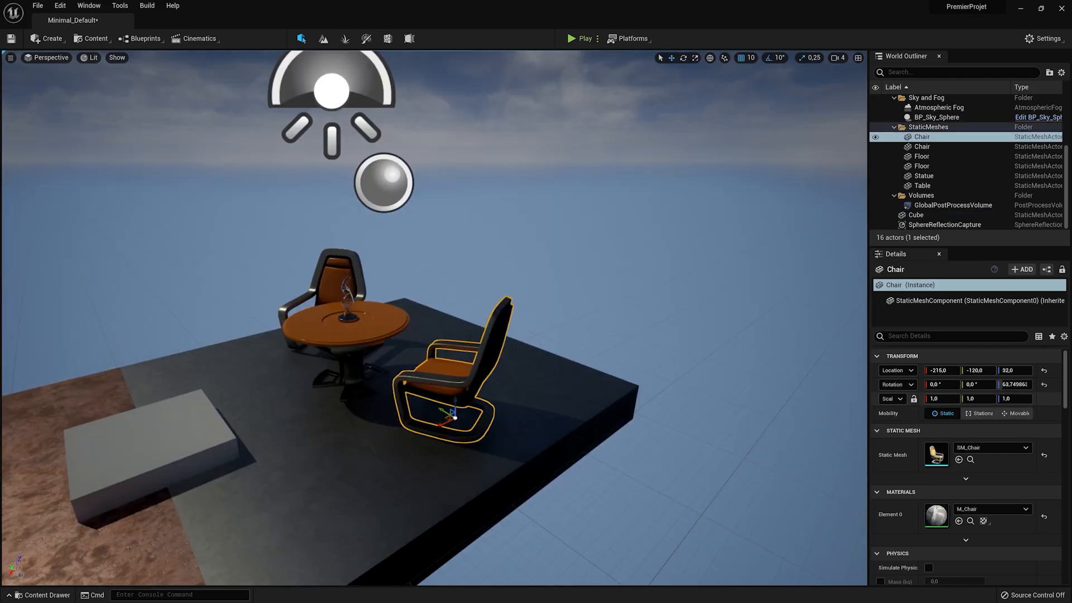
# - Try stretching a chair to a scale of 2.345 along X and enlarging the statue on the table to 2.3 on all axes
pyautogui.moveTo(943, 399); pyautogui.dragTo(1008, 399)
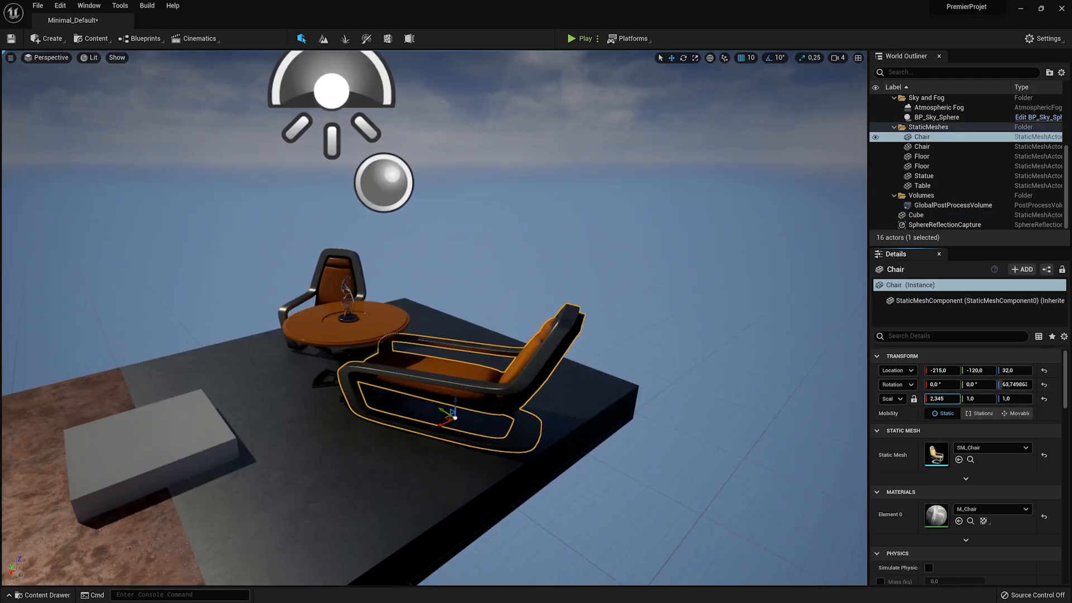
pyautogui.moveTo(434, 318); pyautogui.dragTo(461, 310, button='right')
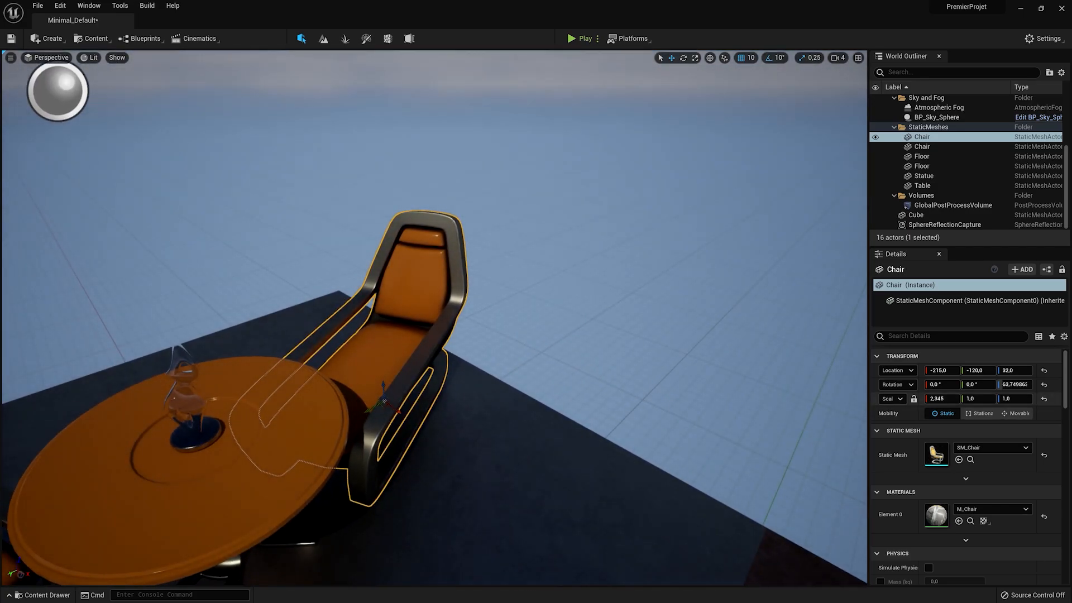
pyautogui.moveTo(1011, 399); pyautogui.dragTo(1027, 398)
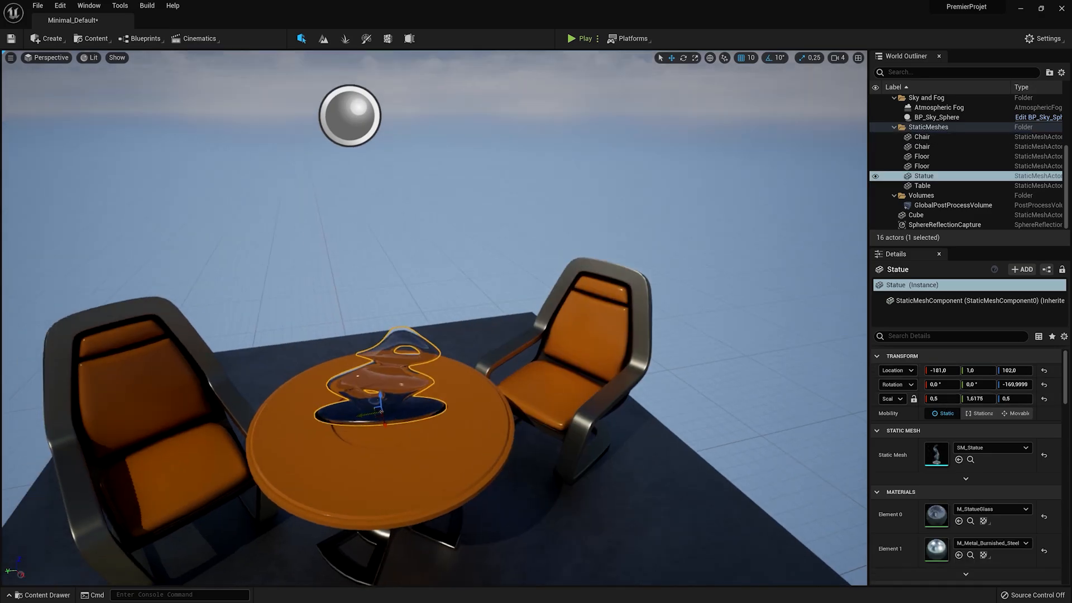
pyautogui.moveTo(435, 318); pyautogui.dragTo(416, 261, button='right')
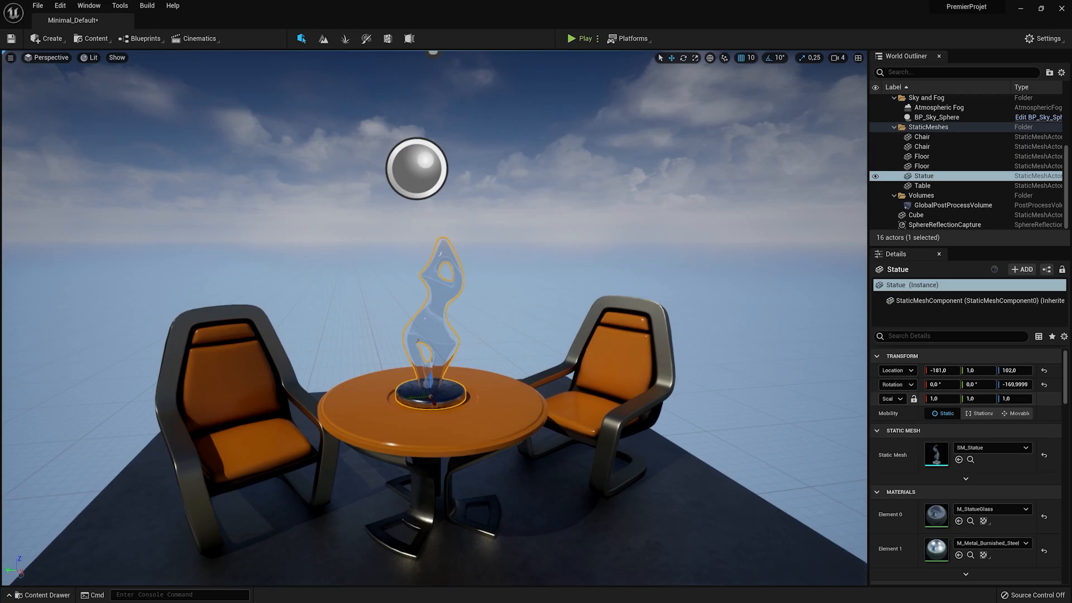
pyautogui.moveTo(938, 398); pyautogui.dragTo(1069, 398)
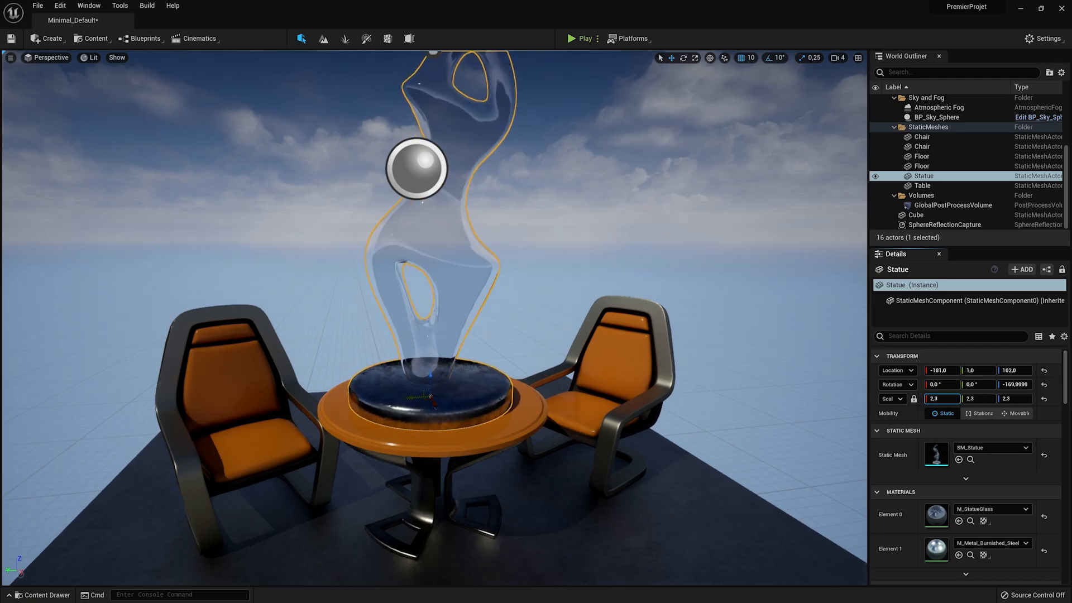
# - Select the SkyLight above the table to view its properties
pyautogui.press('s')
pyautogui.moveTo(434, 319); pyautogui.dragTo(448, 340, button='right')
pyautogui.press('s')
pyautogui.press('w')
pyautogui.click(444, 301)
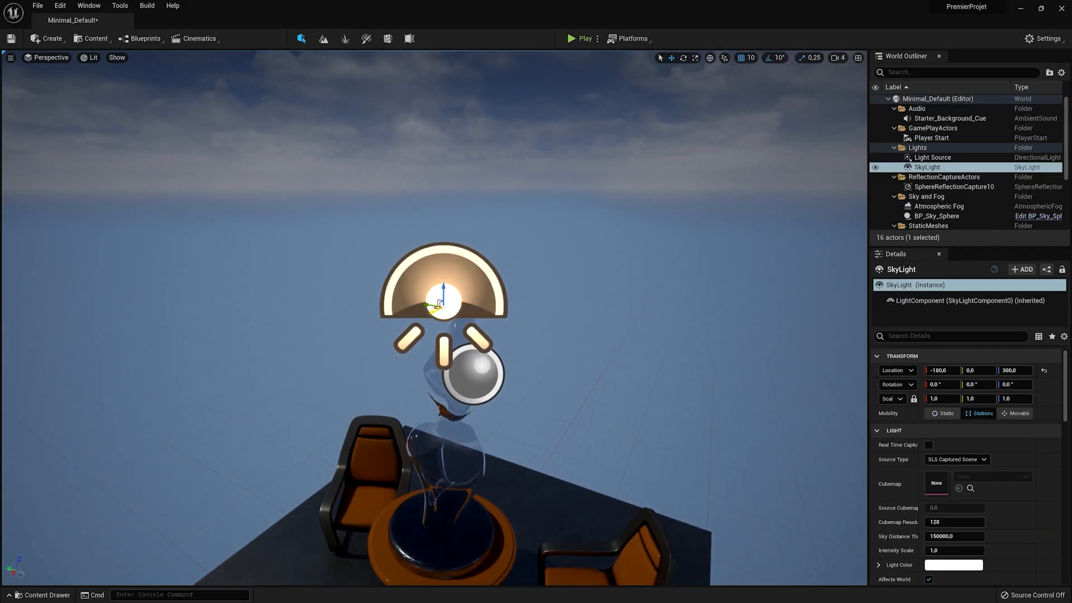
# - Delete the cube in front of the table from the level
pyautogui.moveTo(443, 301); pyautogui.dragTo(100, 246)
pyautogui.press('s')
pyautogui.moveTo(101, 246)
pyautogui.mouseDown(button='right')
pyautogui.moveTo(111, 247)
pyautogui.moveTo(106, 238)
pyautogui.mouseUp(button='right')
pyautogui.press('w')
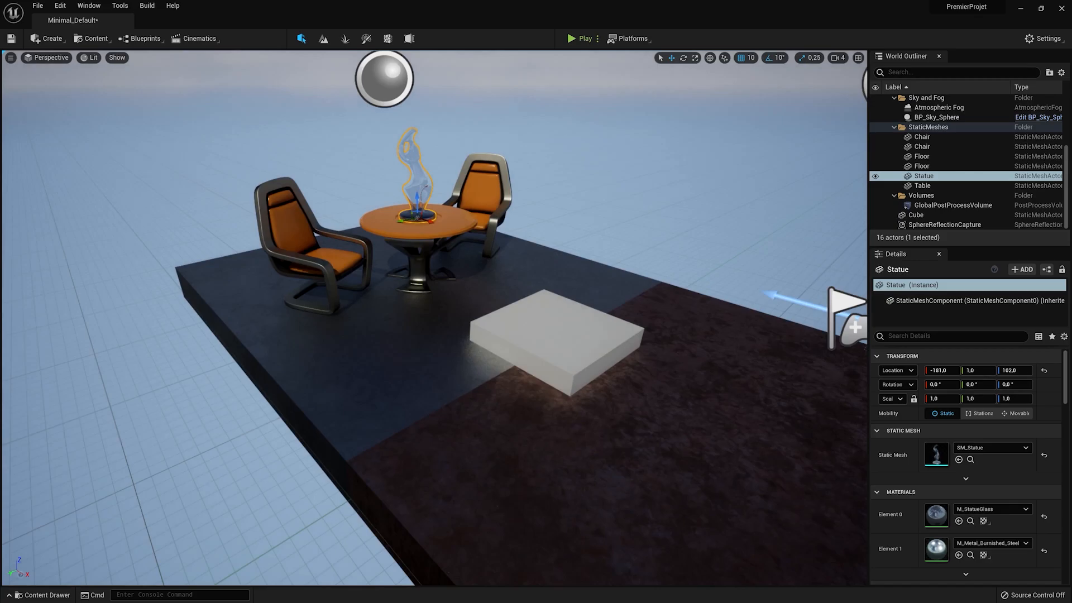
pyautogui.click(556, 337)
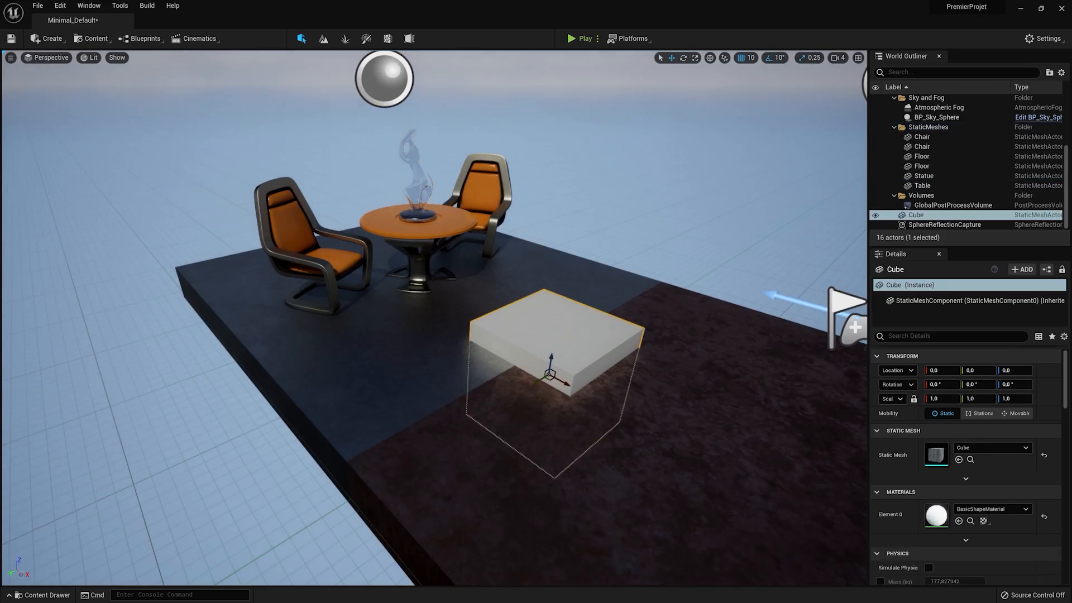
pyautogui.press('Delete')
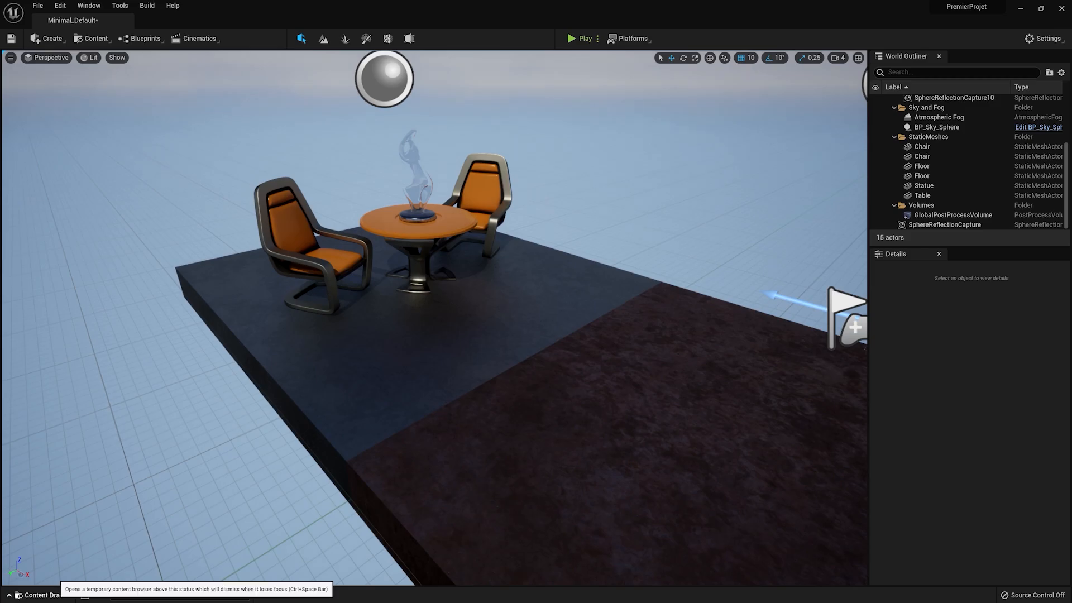
# - Try placing the SM_Couch mesh from the project's StarterContent Props folder into the level
pyautogui.click(42, 595)
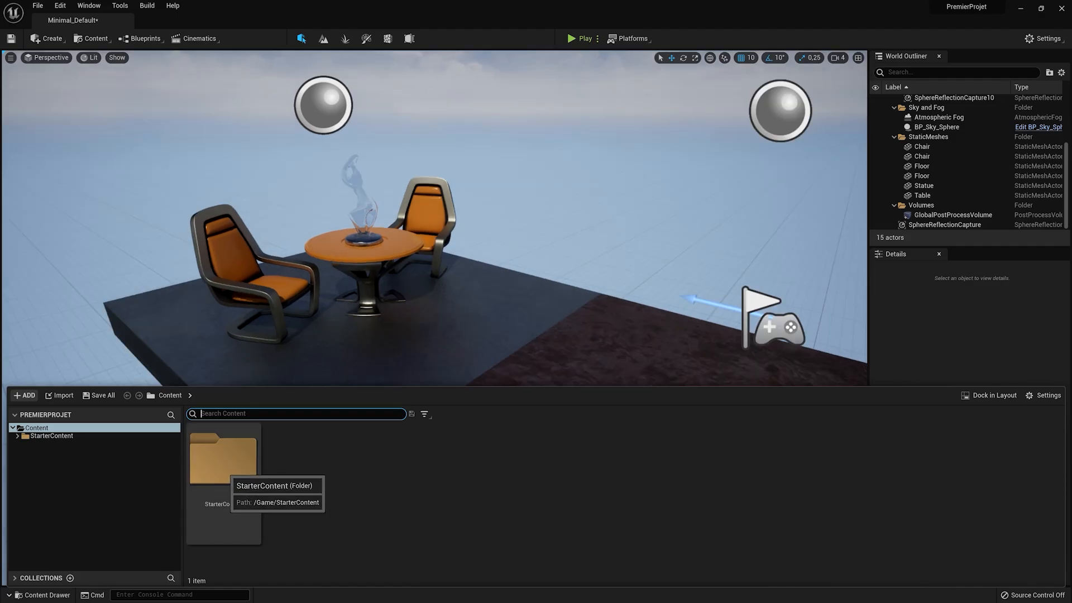
pyautogui.doubleClick(223, 461)
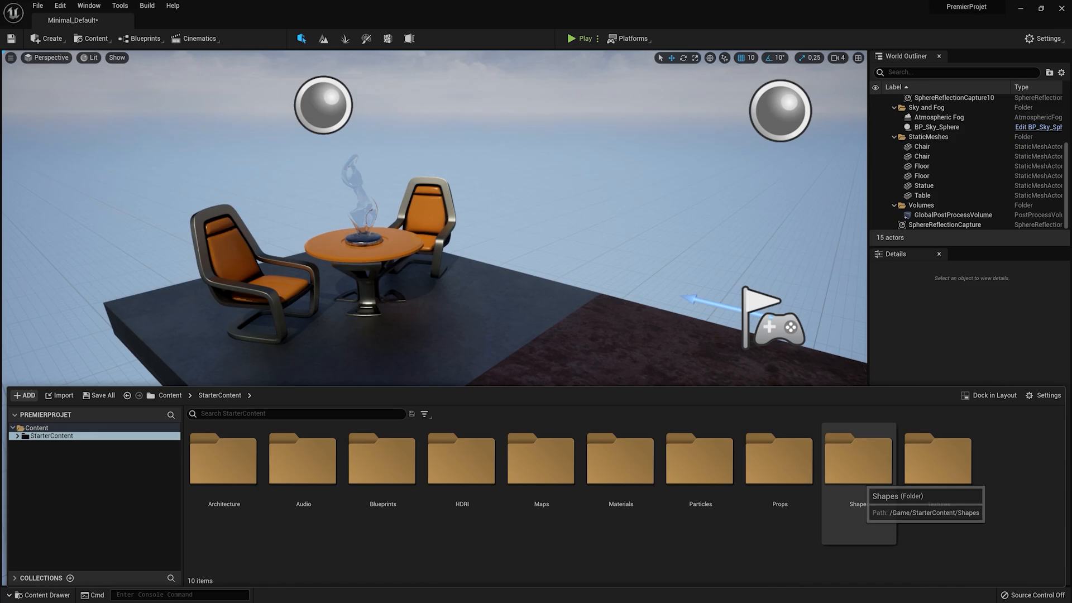
pyautogui.doubleClick(782, 460)
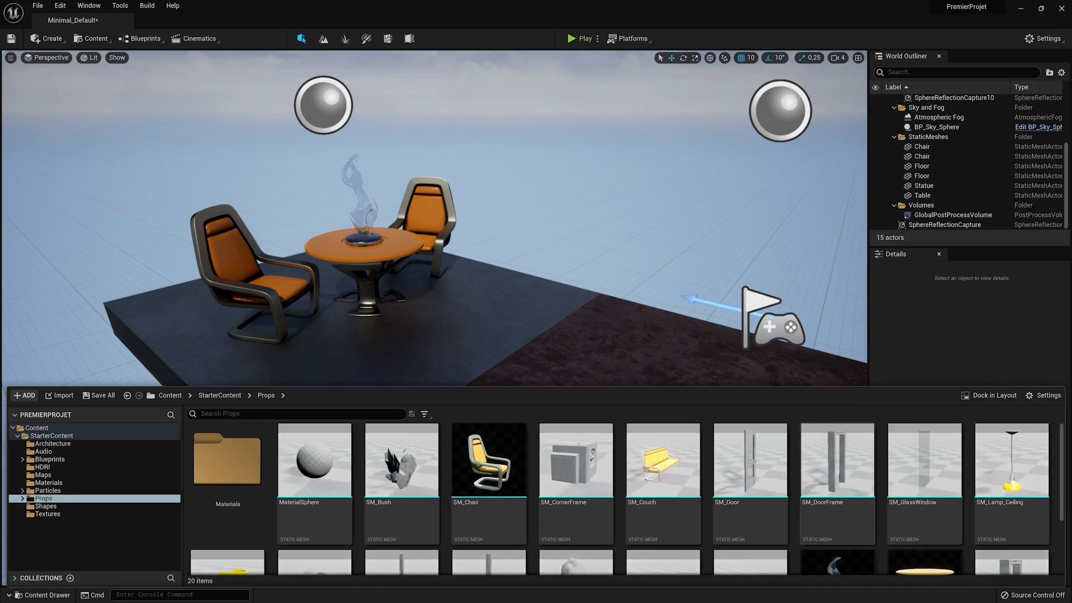
pyautogui.moveTo(663, 463); pyautogui.dragTo(546, 341)
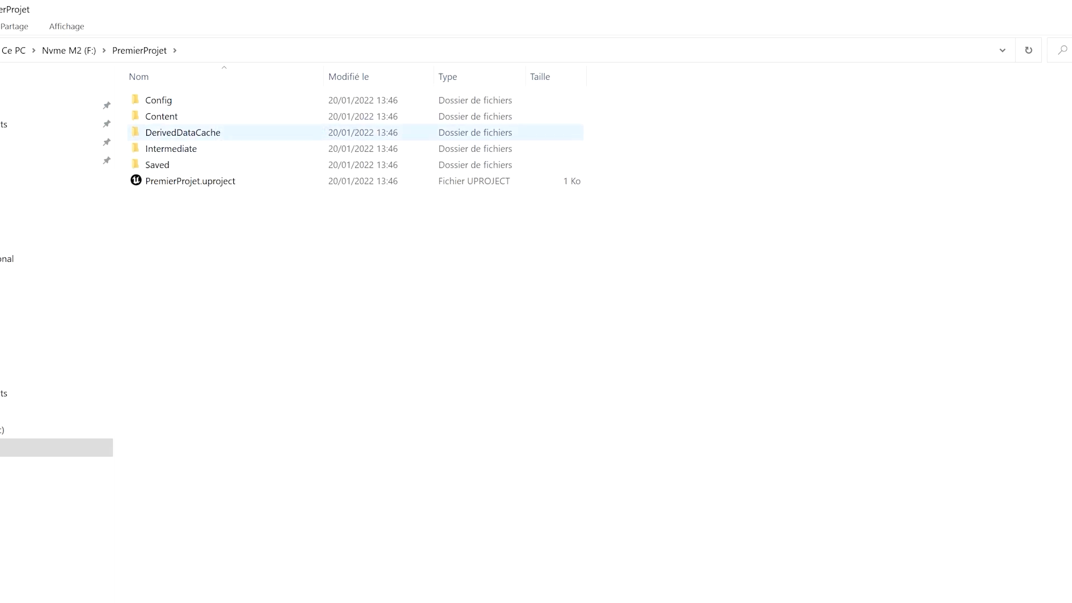
# - In File Explorer, browse the PremierProjet folder to Content, StarterContent, Props and examine its uasset files
pyautogui.doubleClick(199, 116)
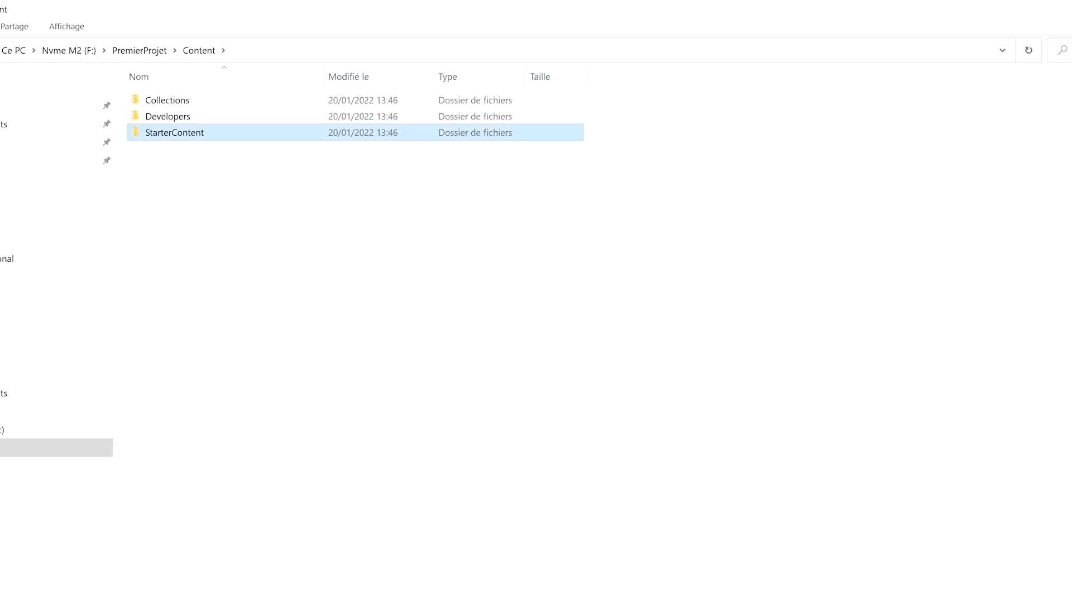
pyautogui.doubleClick(212, 134)
pyautogui.doubleClick(159, 214)
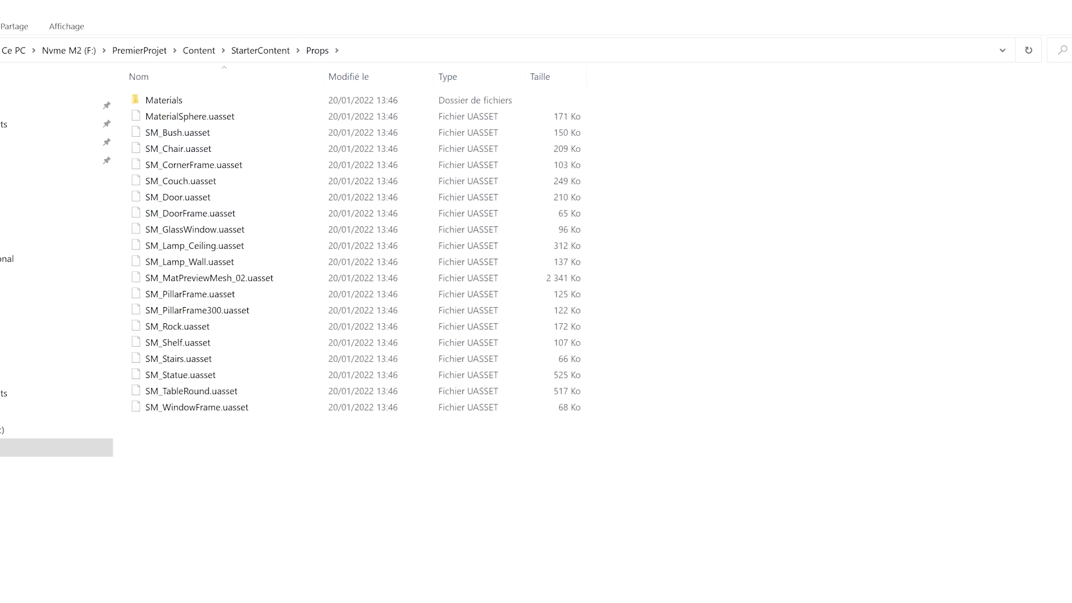
pyautogui.moveTo(615, 447); pyautogui.dragTo(391, 295)
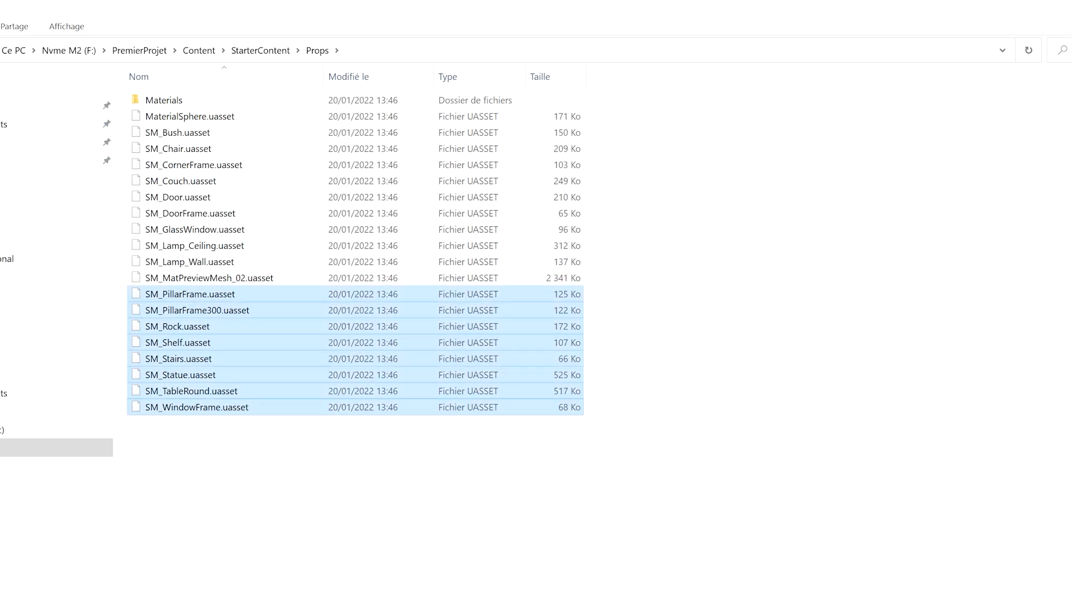
pyautogui.moveTo(309, 587); pyautogui.dragTo(257, 112)
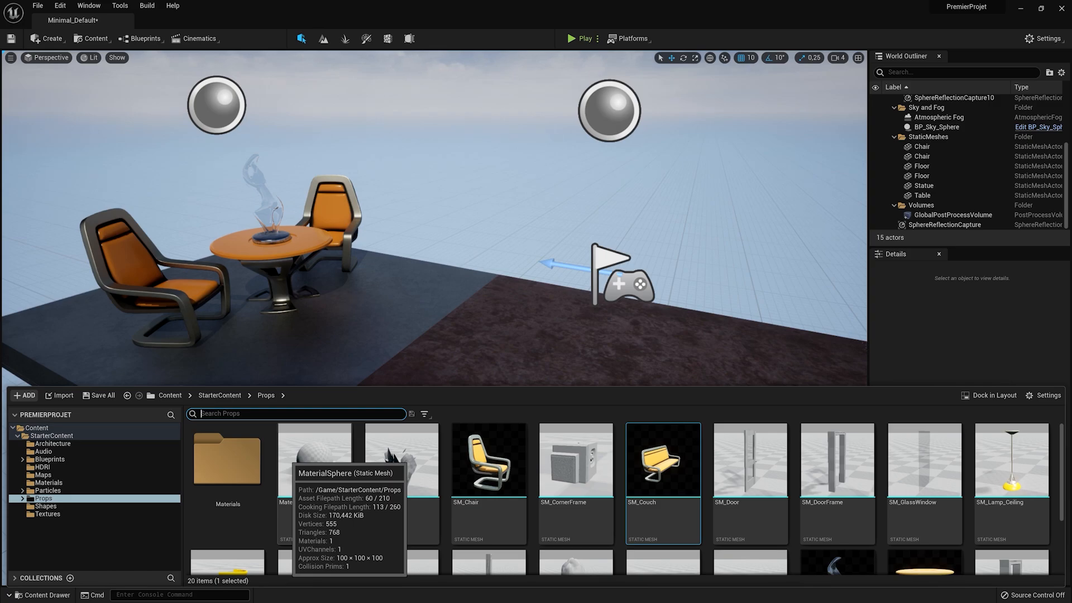
# - Return to the root Content folder in Unreal Engine and set the content browser's thumbnail size to Small
pyautogui.click(37, 427)
pyautogui.click(1043, 395)
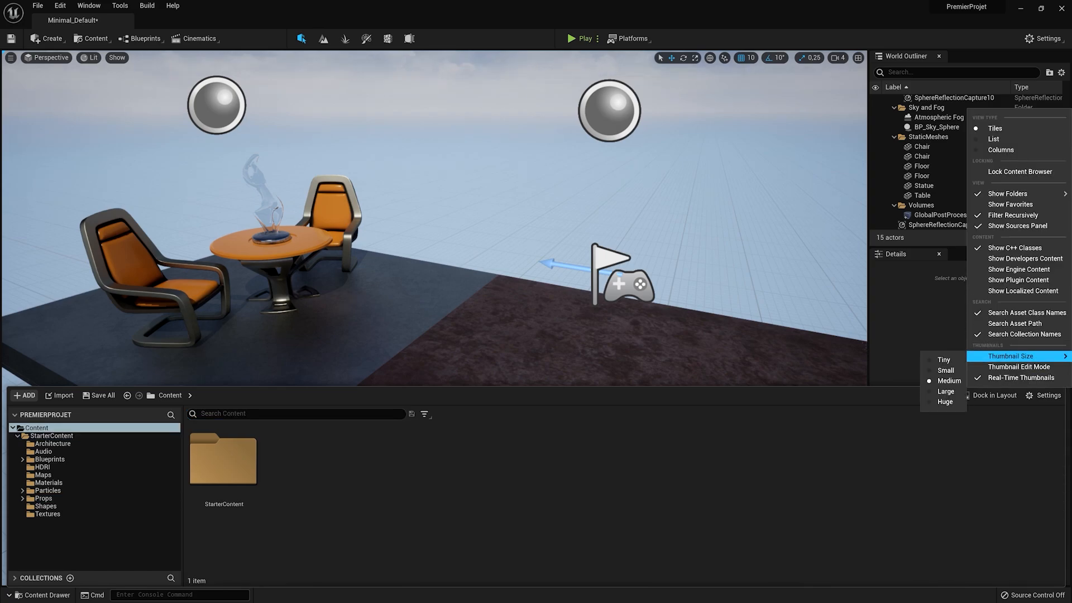
pyautogui.moveTo(1008, 193)
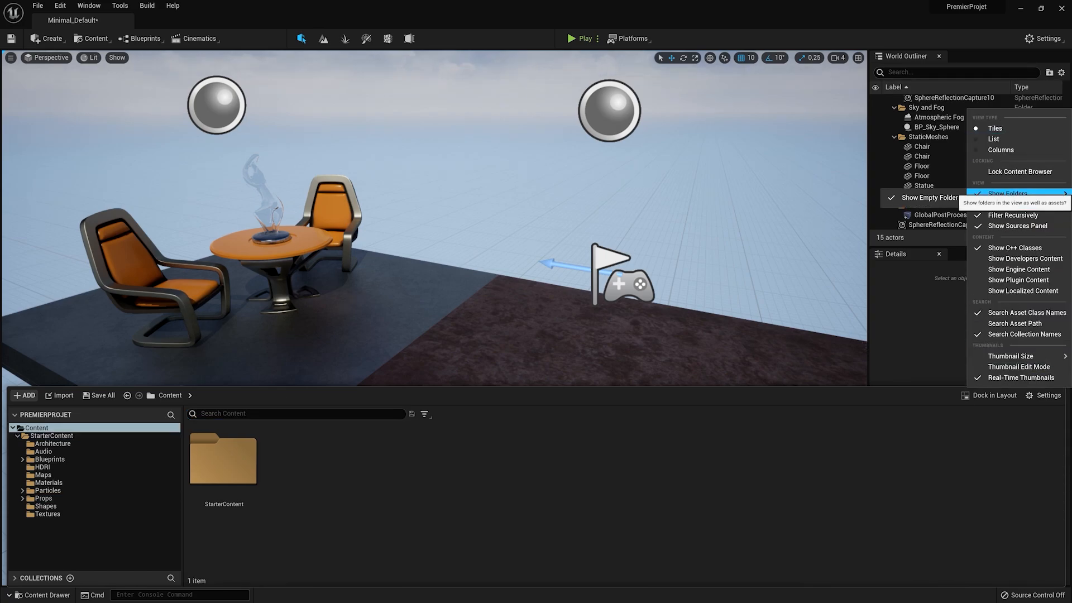
pyautogui.moveTo(1010, 356)
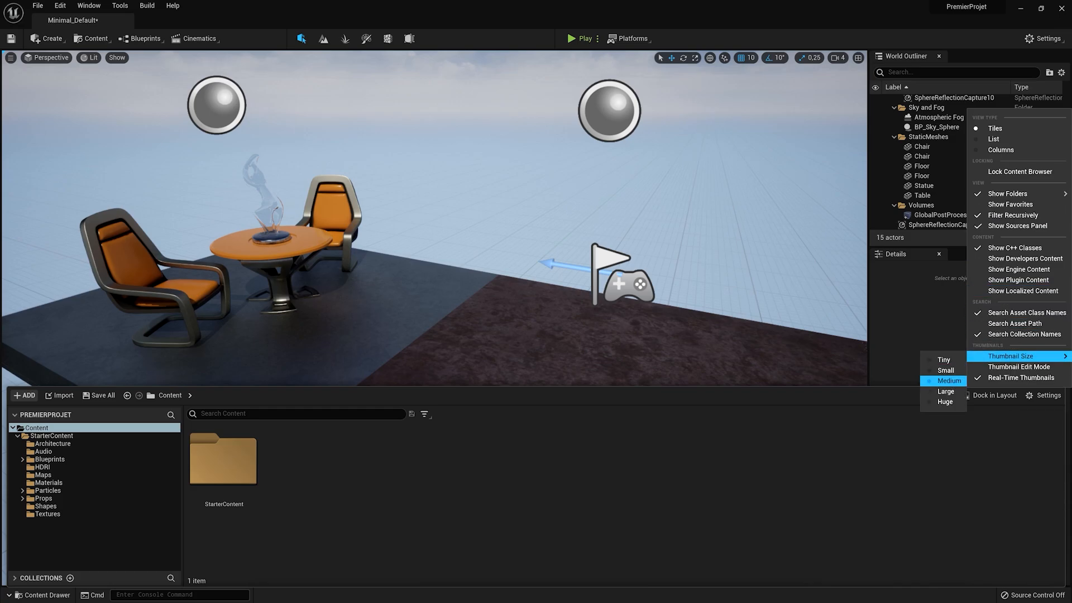
pyautogui.click(945, 370)
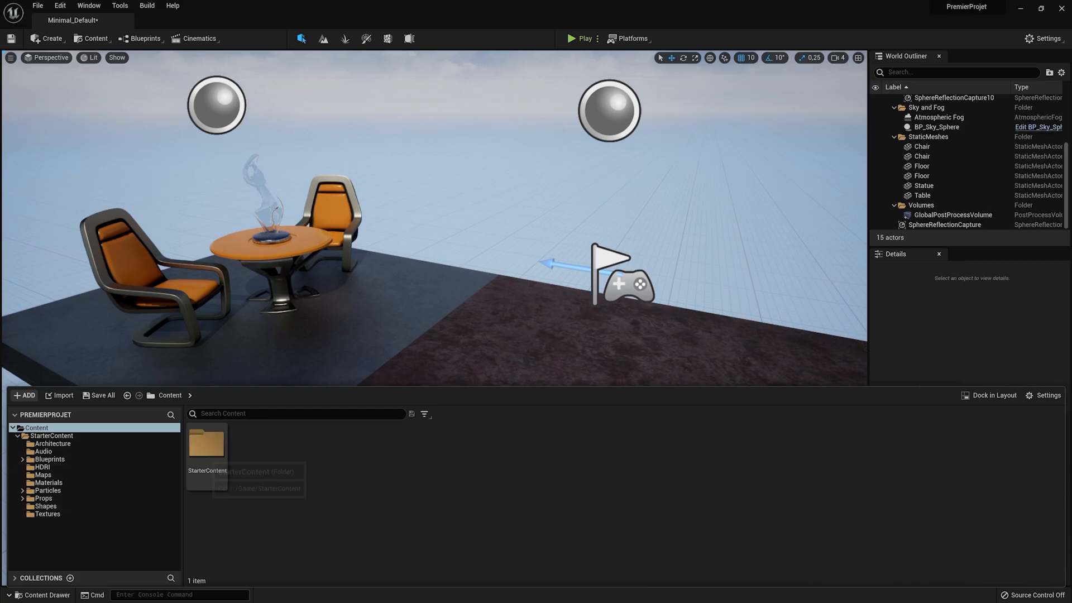
# - Set the color of the Textures folder inside StarterContent to red, hex sRGB B6000D, and display the folder again
pyautogui.doubleClick(223, 458)
pyautogui.click(1044, 395)
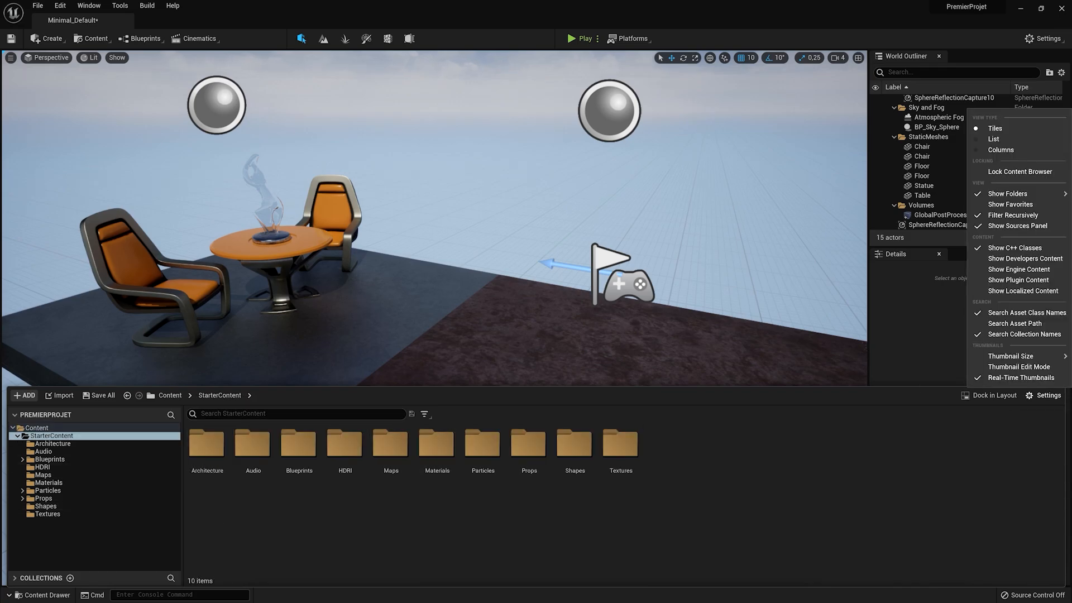
pyautogui.moveTo(1008, 194)
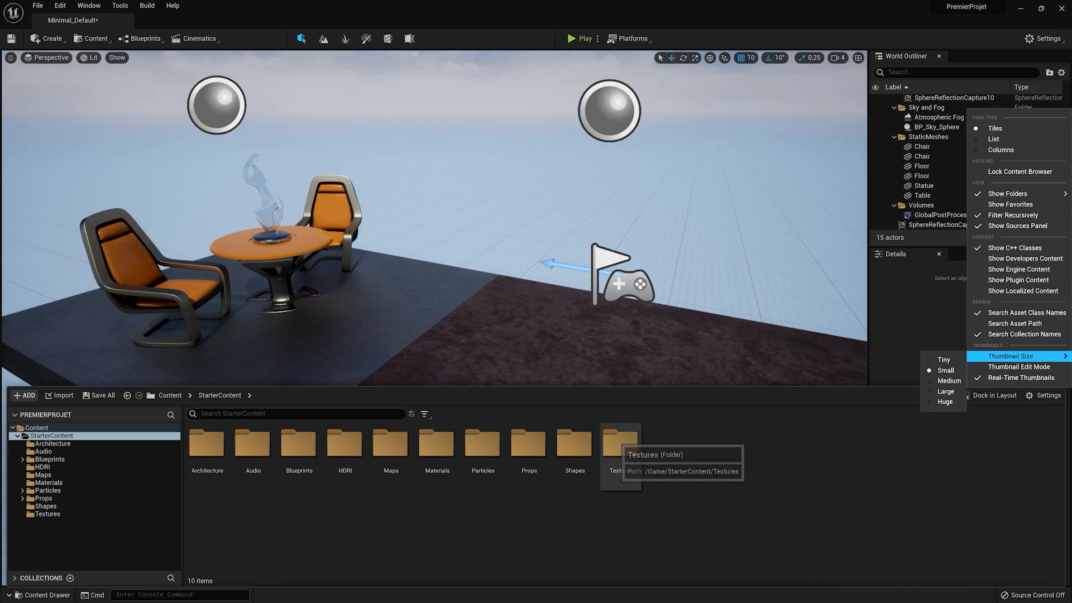
pyautogui.click(619, 444)
pyautogui.rightClick(618, 444)
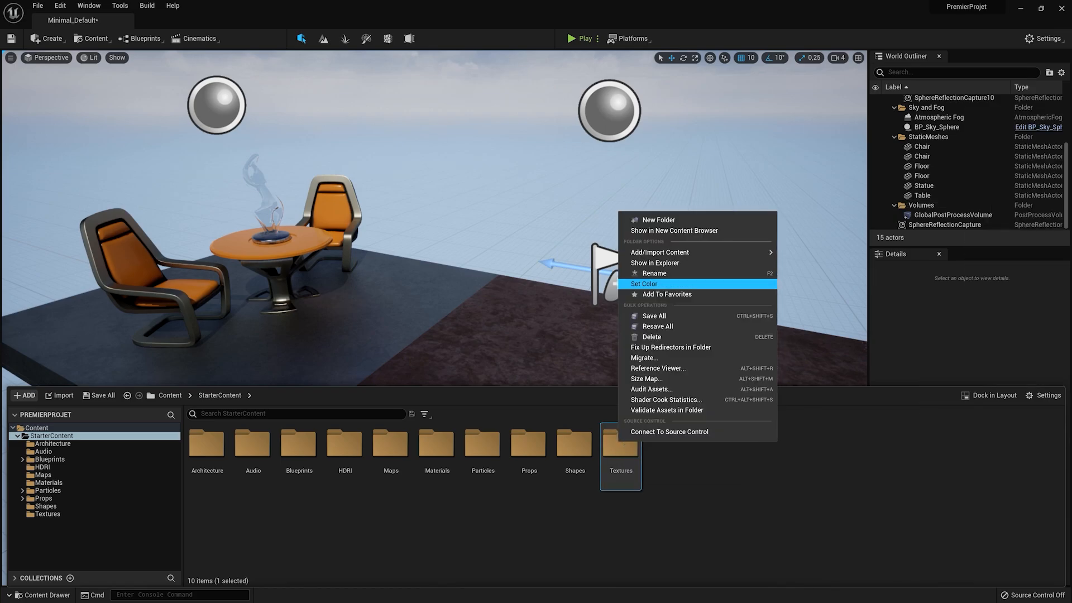
pyautogui.click(647, 283)
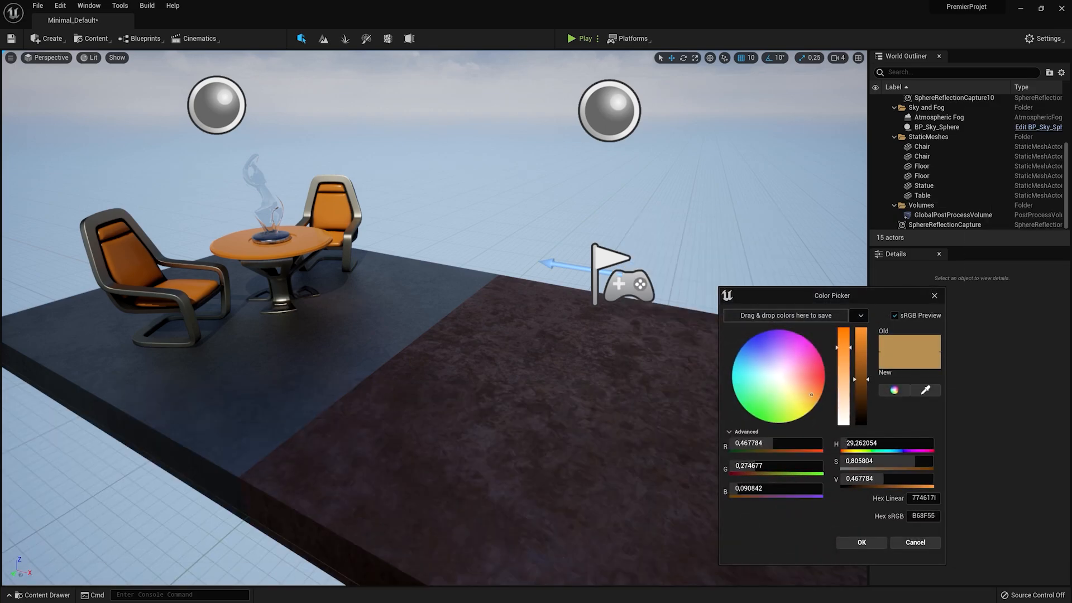
pyautogui.moveTo(811, 395); pyautogui.dragTo(825, 375)
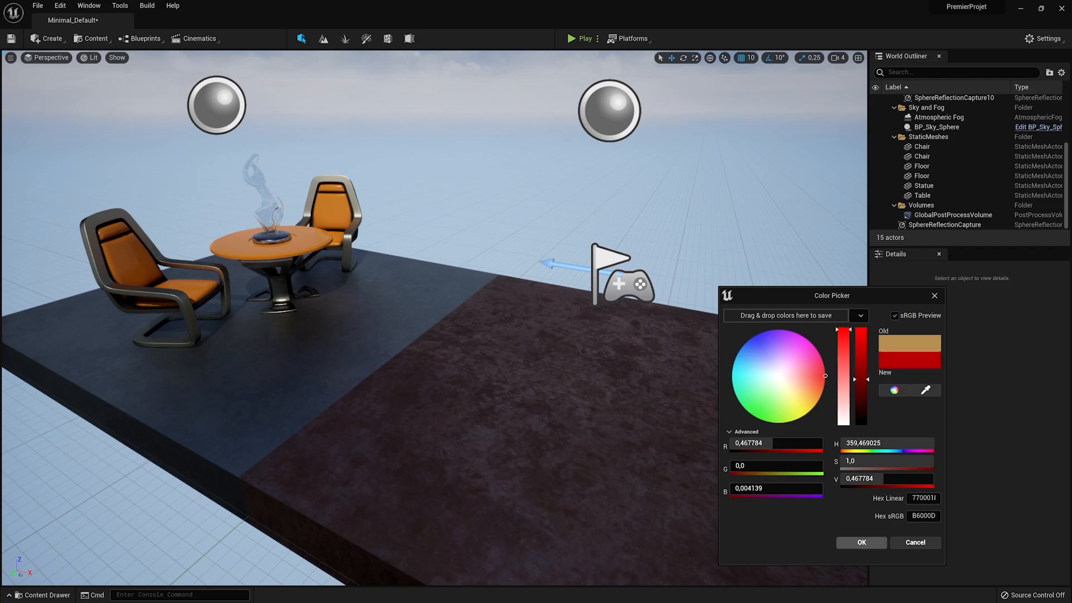
pyautogui.click(861, 543)
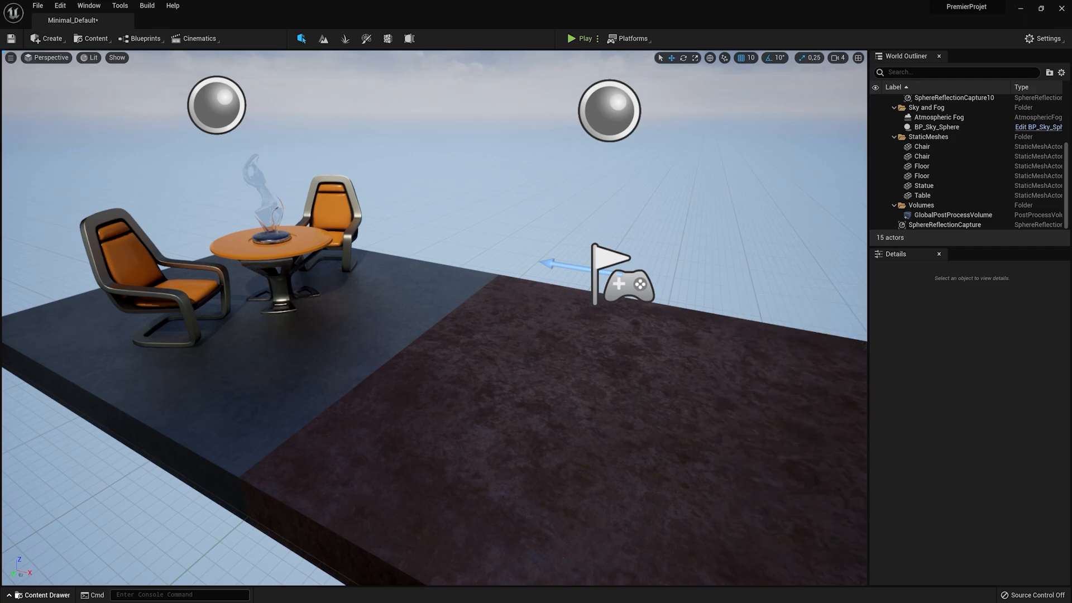
pyautogui.click(46, 595)
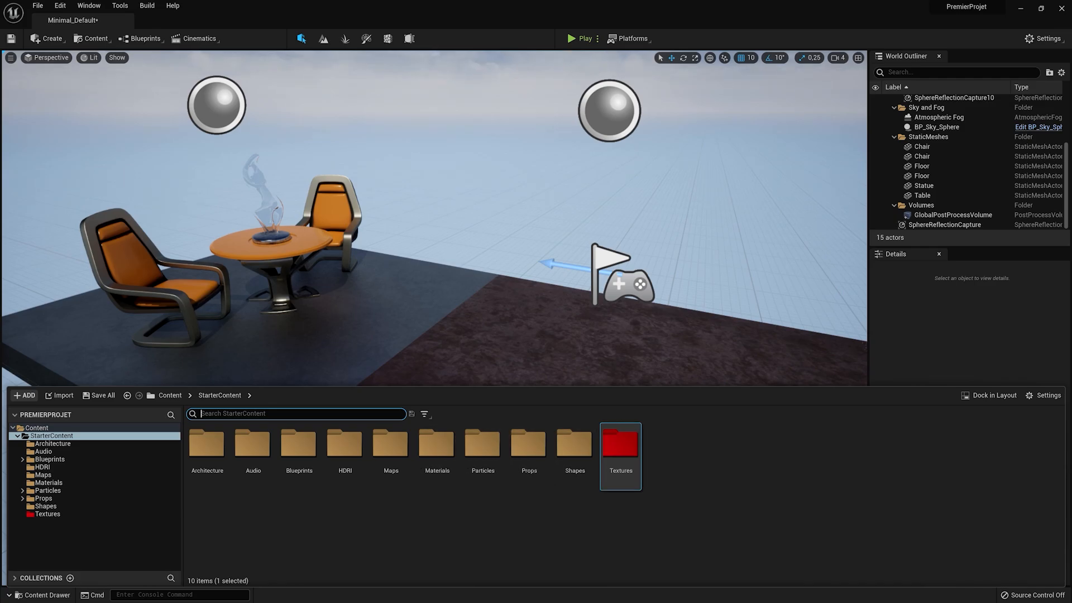
# - Inspect the selected chair's SM_Chair static mesh and the M_Chair material graph in their asset editors
pyautogui.click(574, 456)
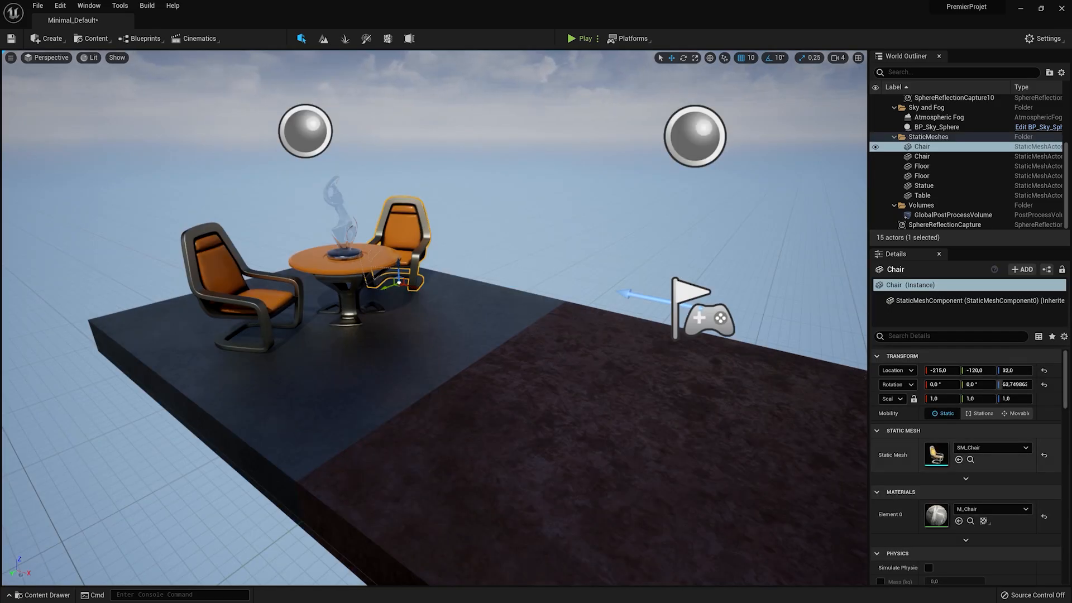
pyautogui.doubleClick(937, 454)
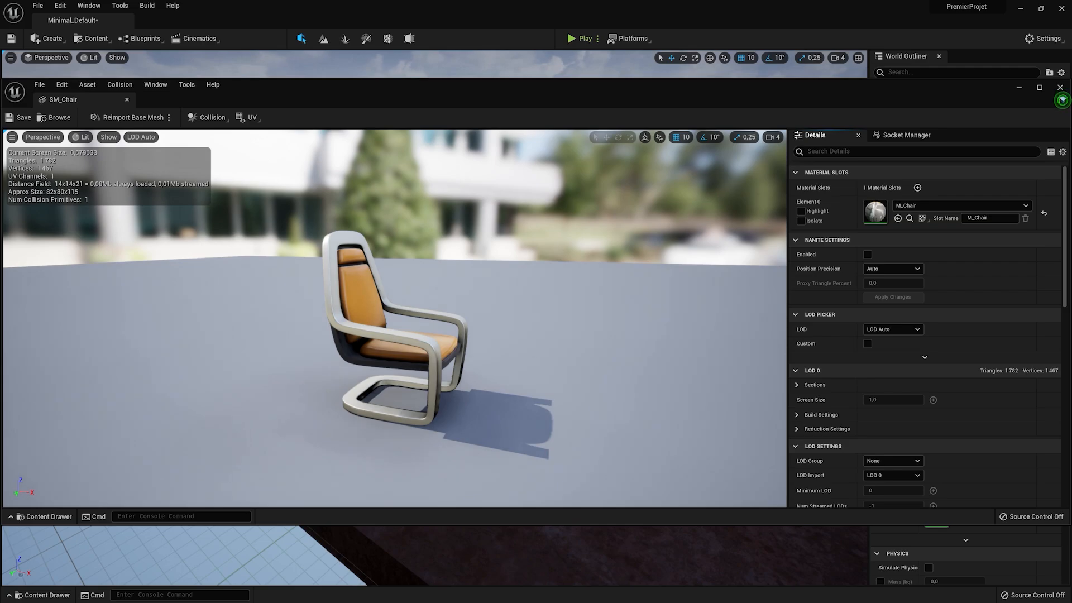
pyautogui.click(1040, 87)
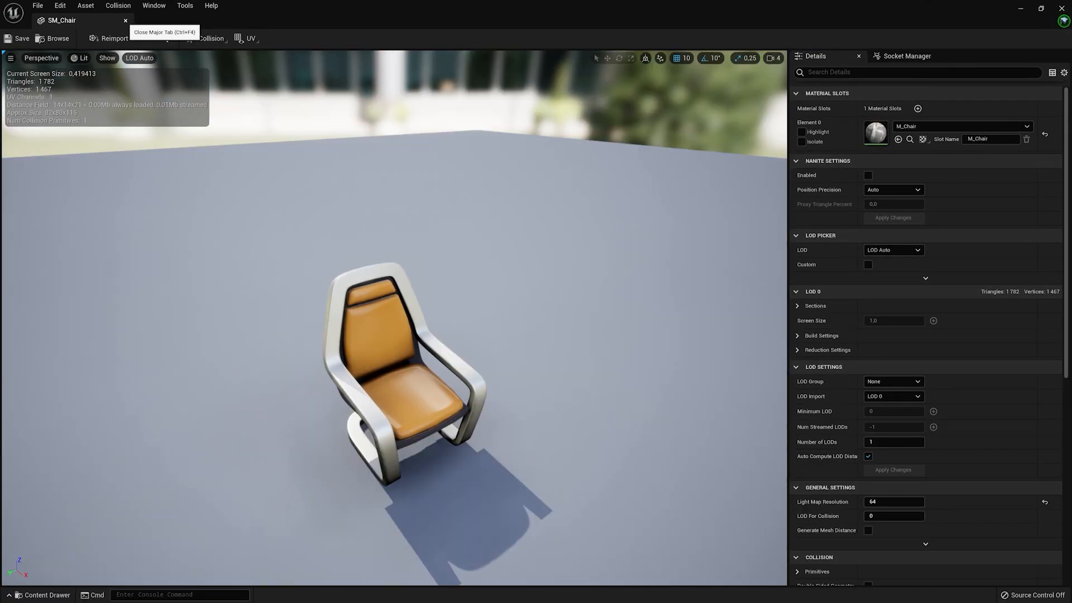
pyautogui.click(125, 20)
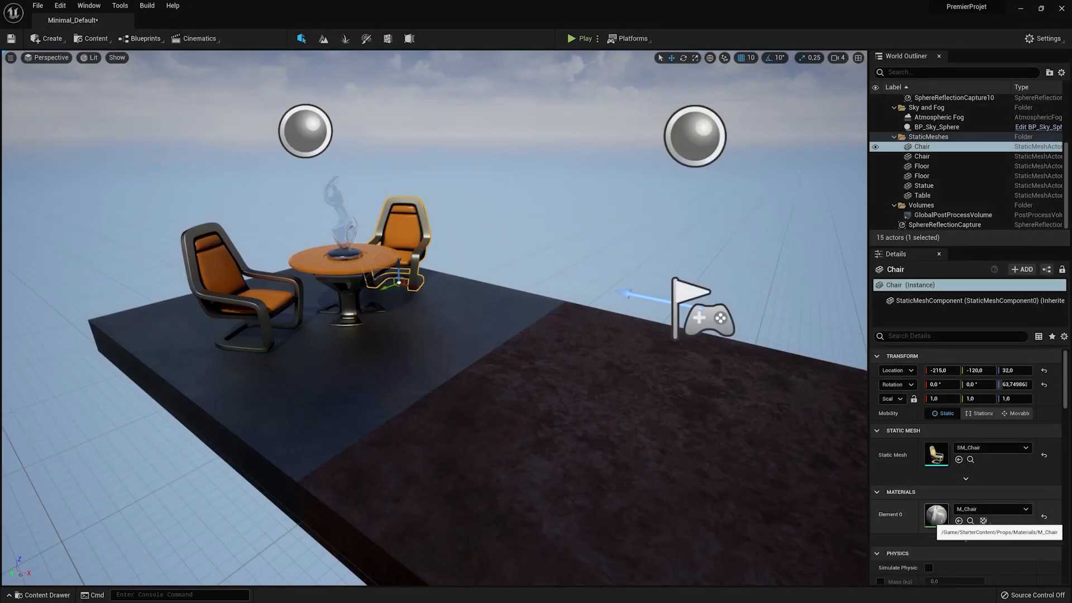
pyautogui.doubleClick(937, 515)
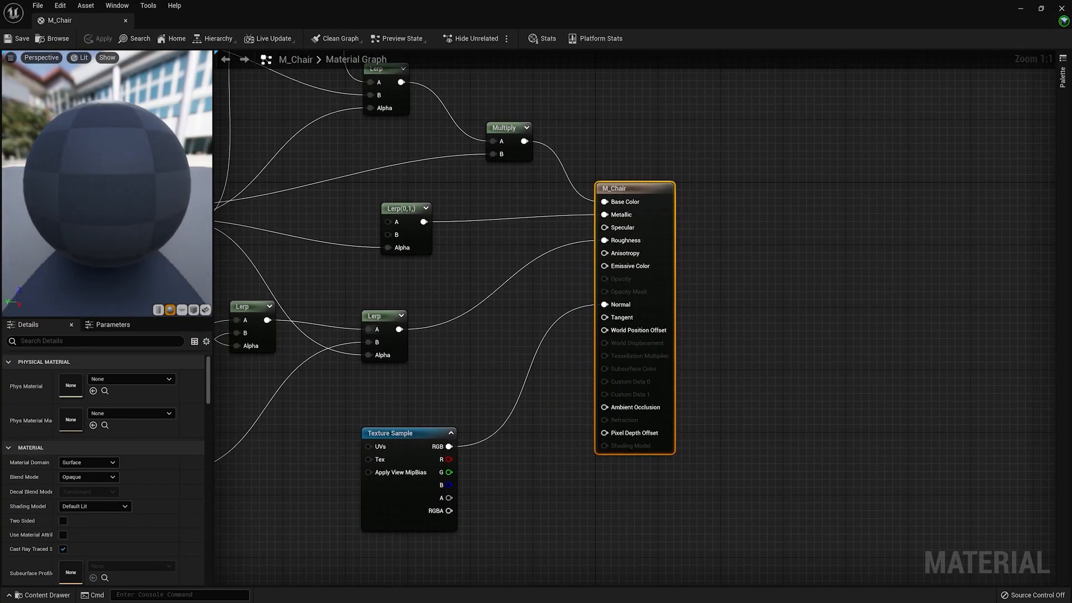
pyautogui.moveTo(353, 214); pyautogui.dragTo(524, 307, button='right')
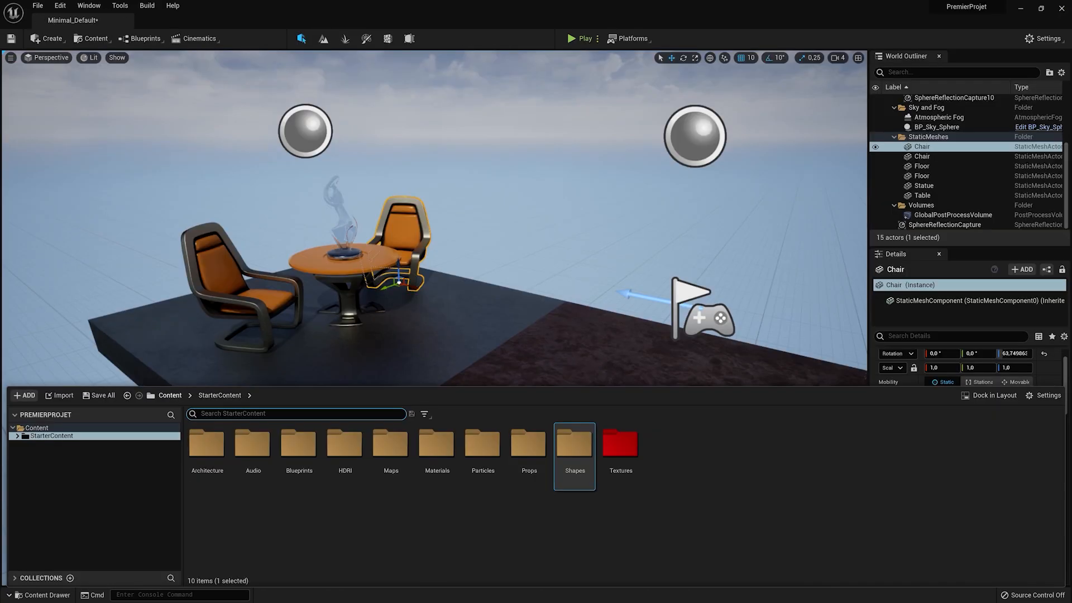
# - Create a new folder with its default name in the root Content folder and delete it again
pyautogui.click(170, 395)
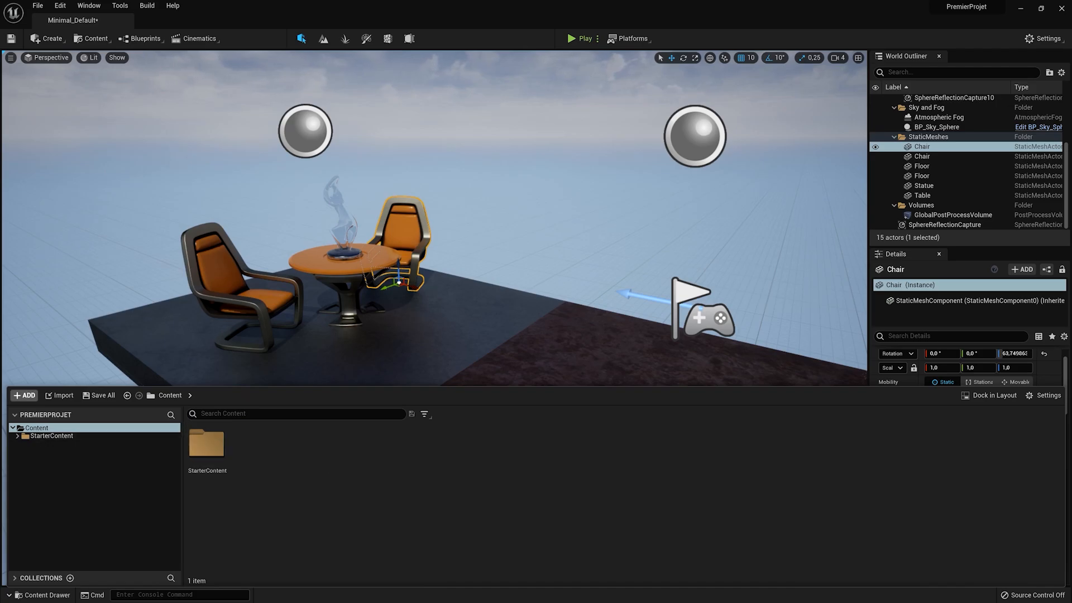
pyautogui.click(25, 394)
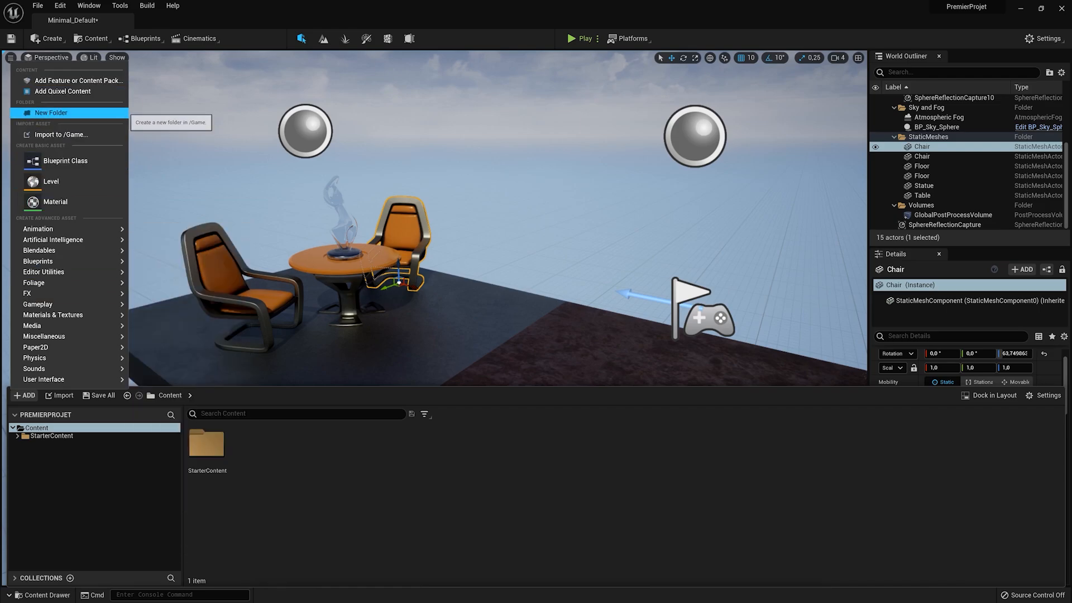
pyautogui.click(51, 112)
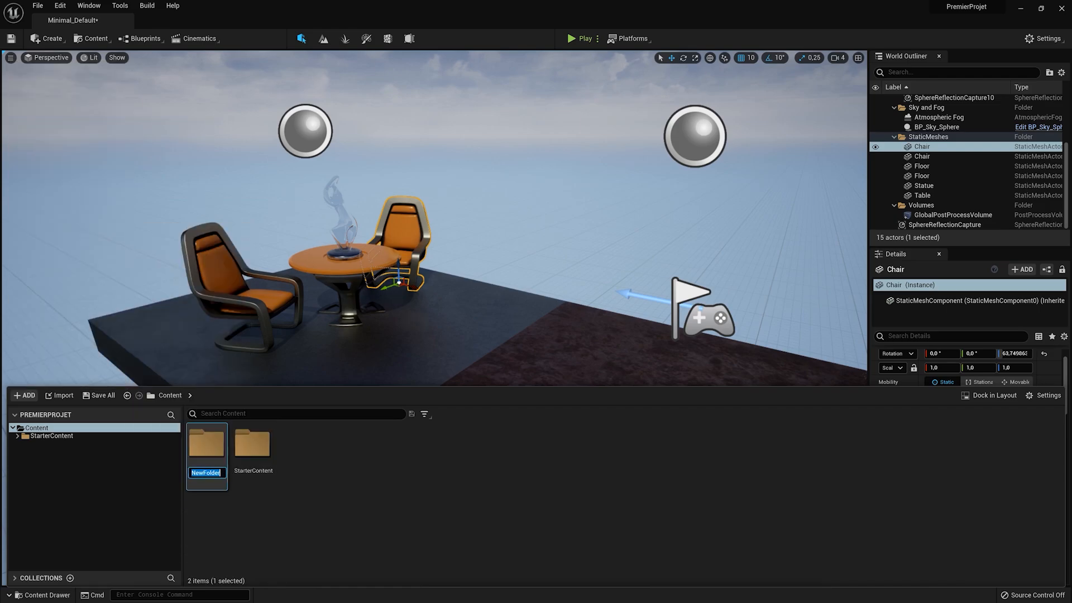
pyautogui.press('Return')
pyautogui.press('Delete')
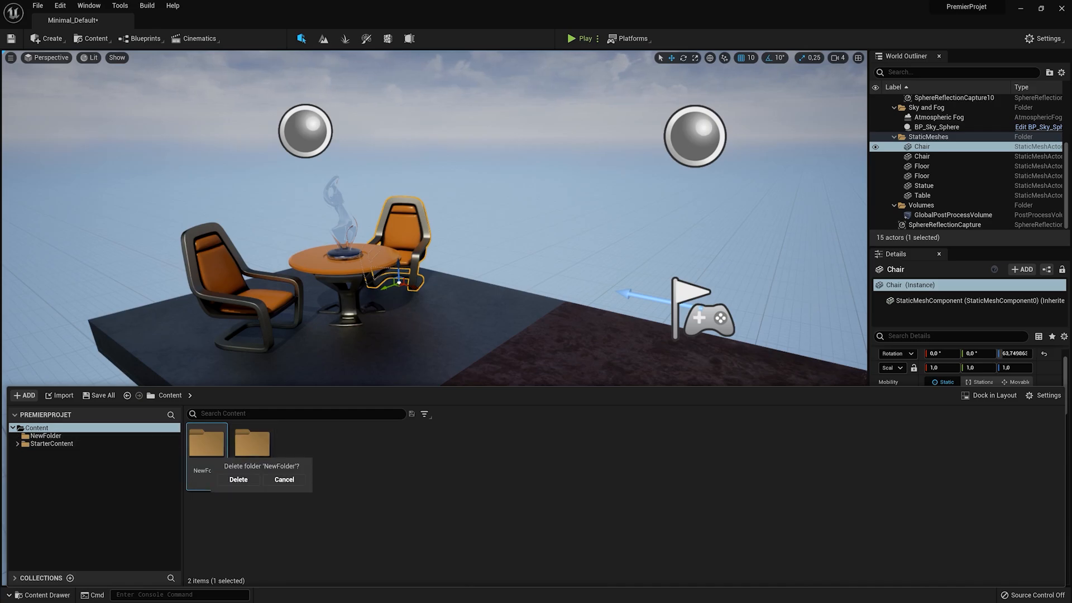
pyautogui.press('Return')
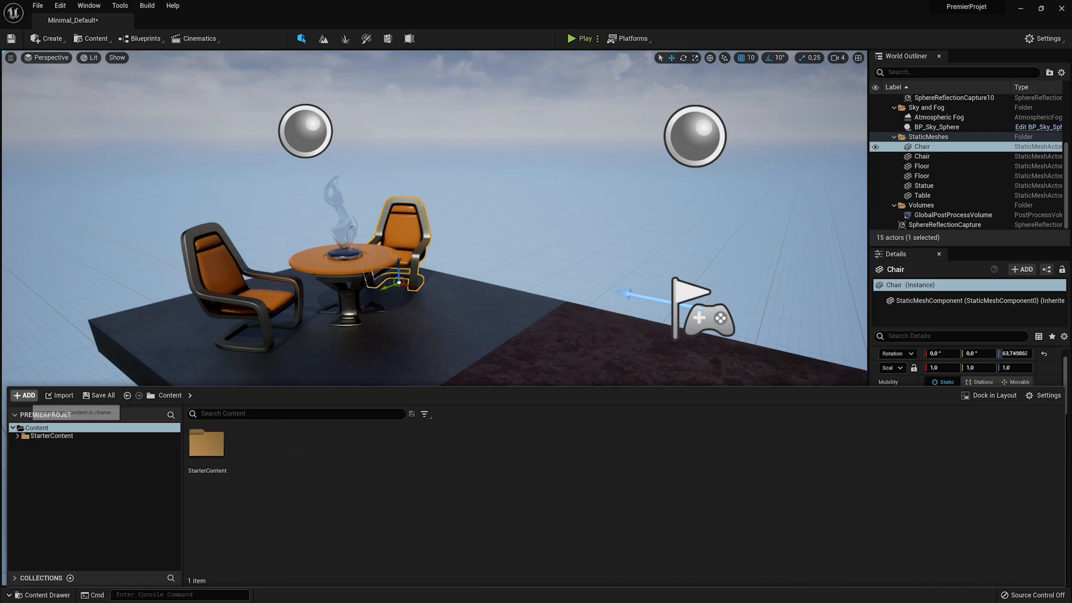
# - Examine the feature and content packs that can be added to the project, including the Third Person blueprint feature and the Content Packs
pyautogui.click(24, 395)
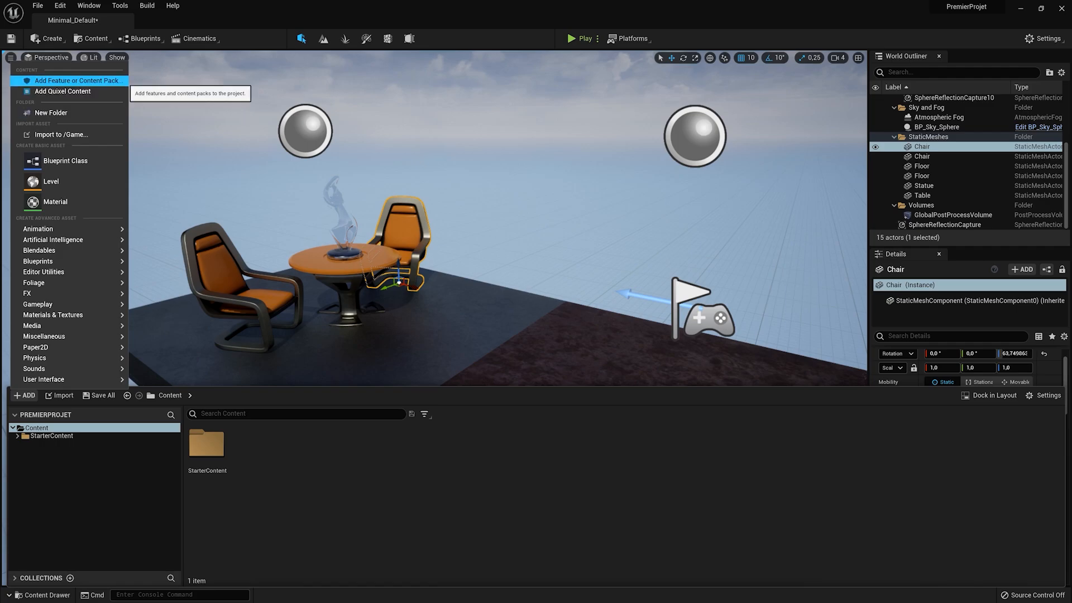
pyautogui.click(73, 80)
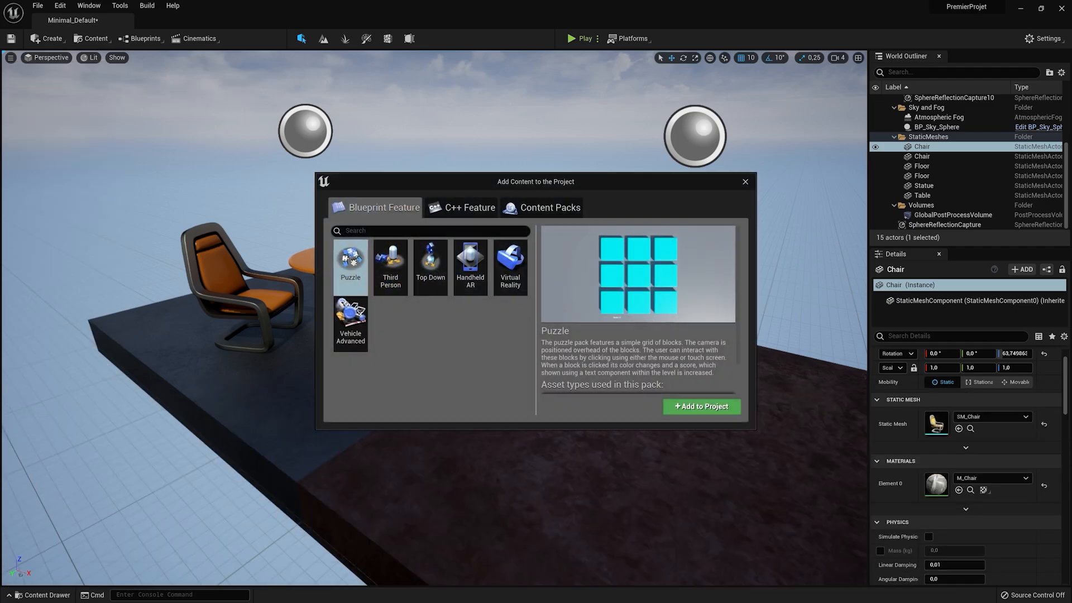
pyautogui.click(390, 266)
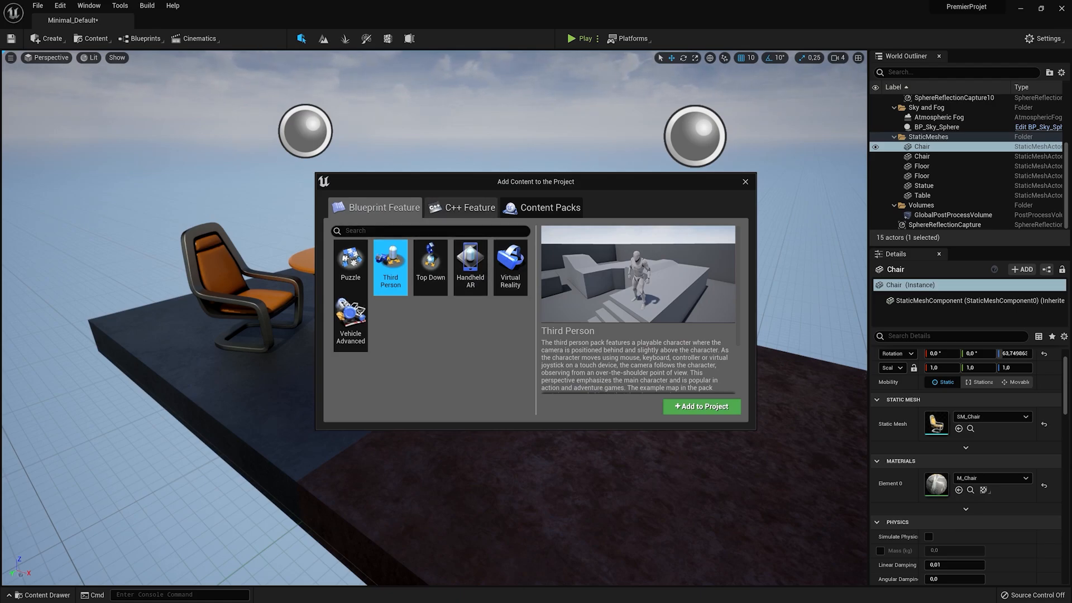
pyautogui.click(542, 208)
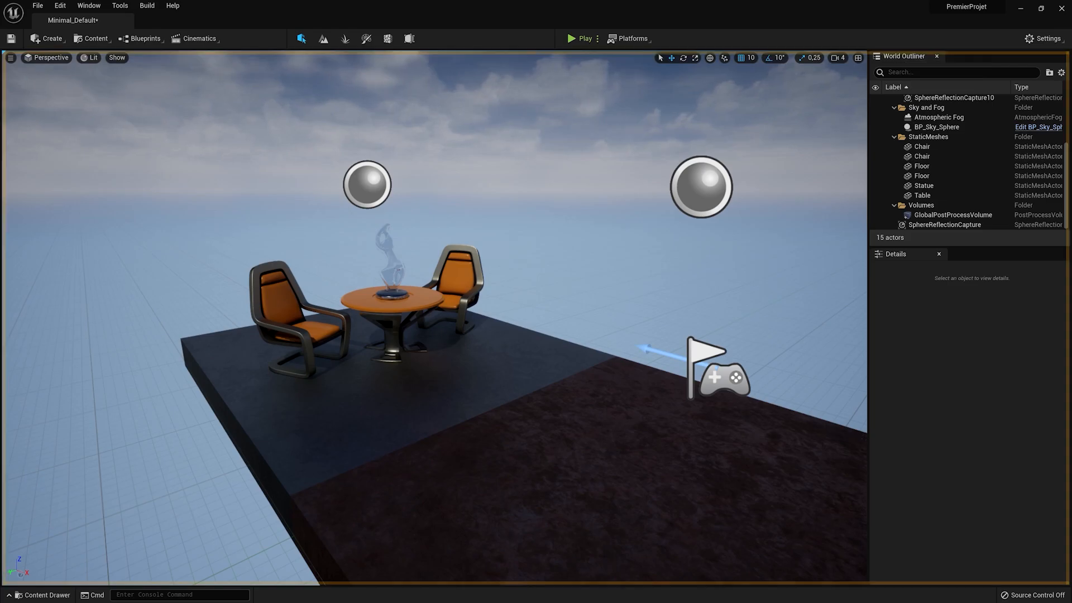
# - Try docking the World Outliner on the opposite side of the viewport from Details and adjusting its width
pyautogui.moveTo(906, 56)
pyautogui.mouseDown()
pyautogui.moveTo(916, 114)
pyautogui.moveTo(472, 57)
pyautogui.moveTo(907, 58)
pyautogui.mouseUp()
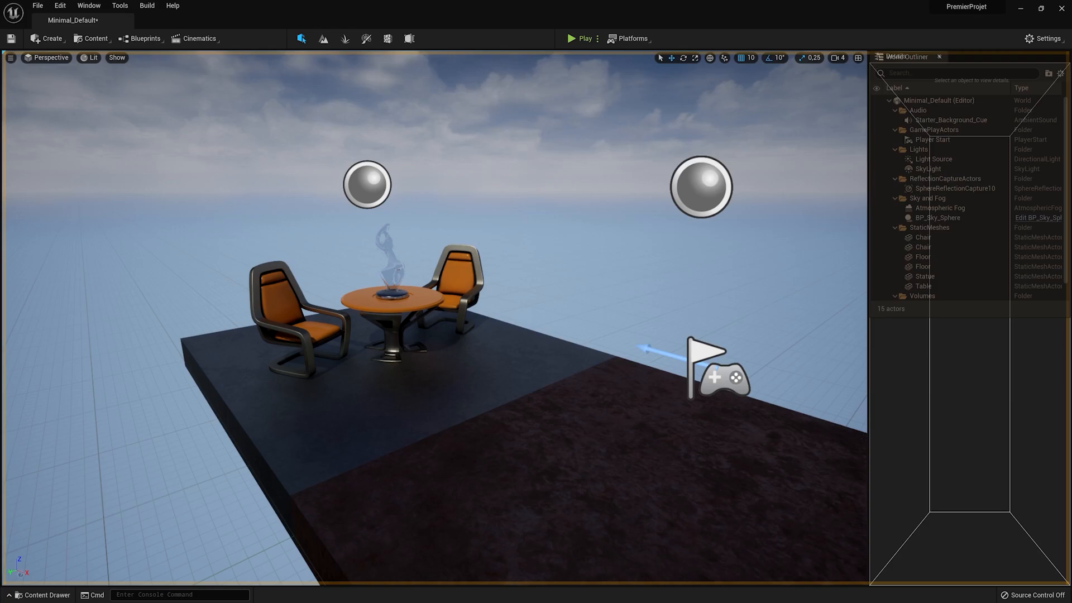
pyautogui.moveTo(960, 106); pyautogui.dragTo(64, 207)
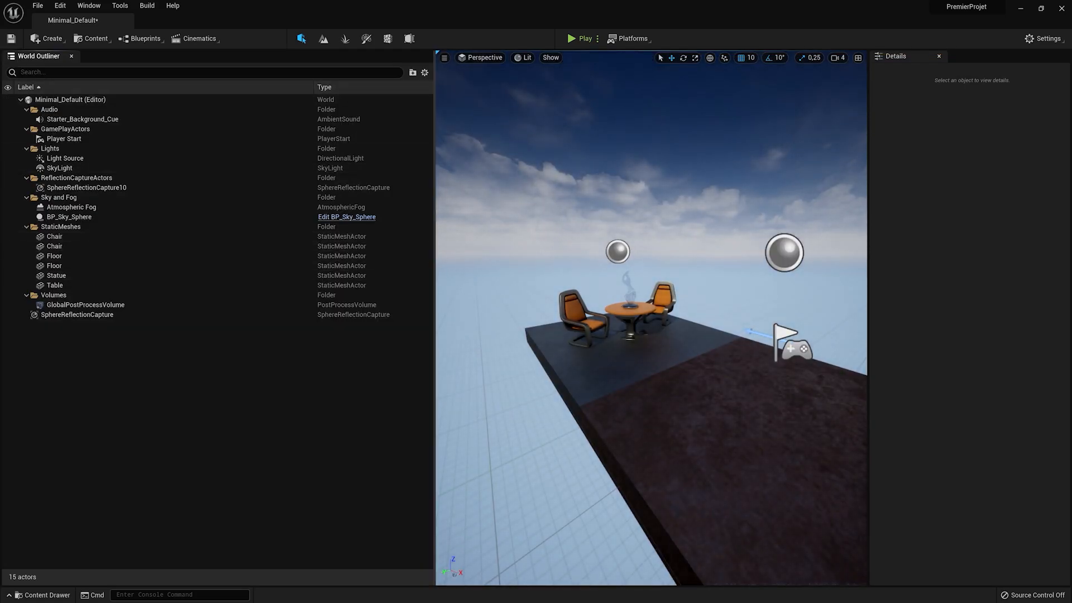
pyautogui.moveTo(435, 318); pyautogui.dragTo(373, 318)
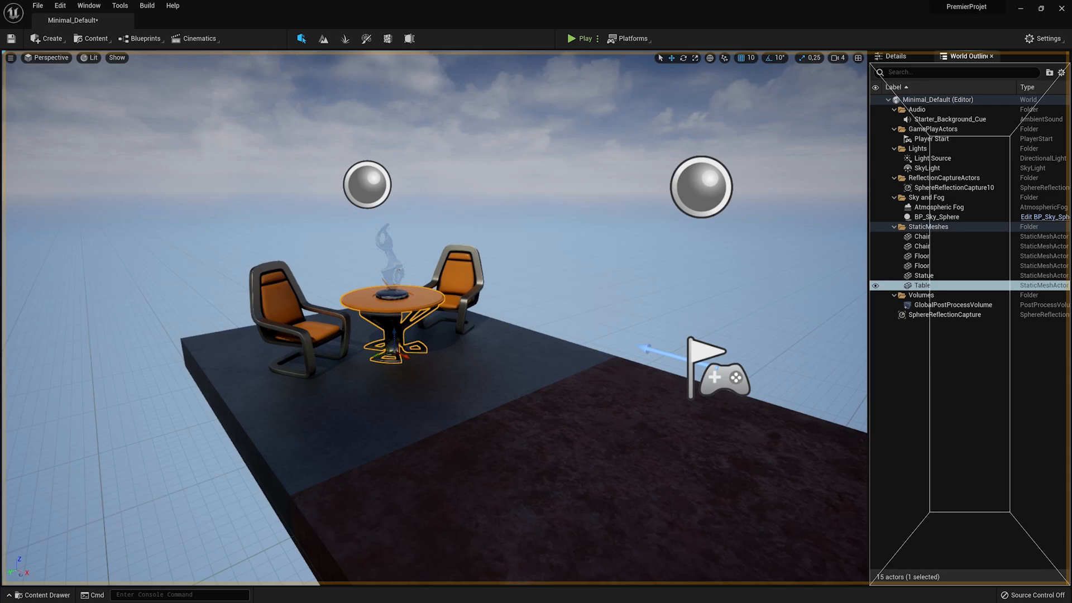
# - Try grouping the World Outliner with Details, switch between the two, and dock the World Outliner back above Details
pyautogui.moveTo(971, 56); pyautogui.dragTo(971, 56)
pyautogui.click(895, 56)
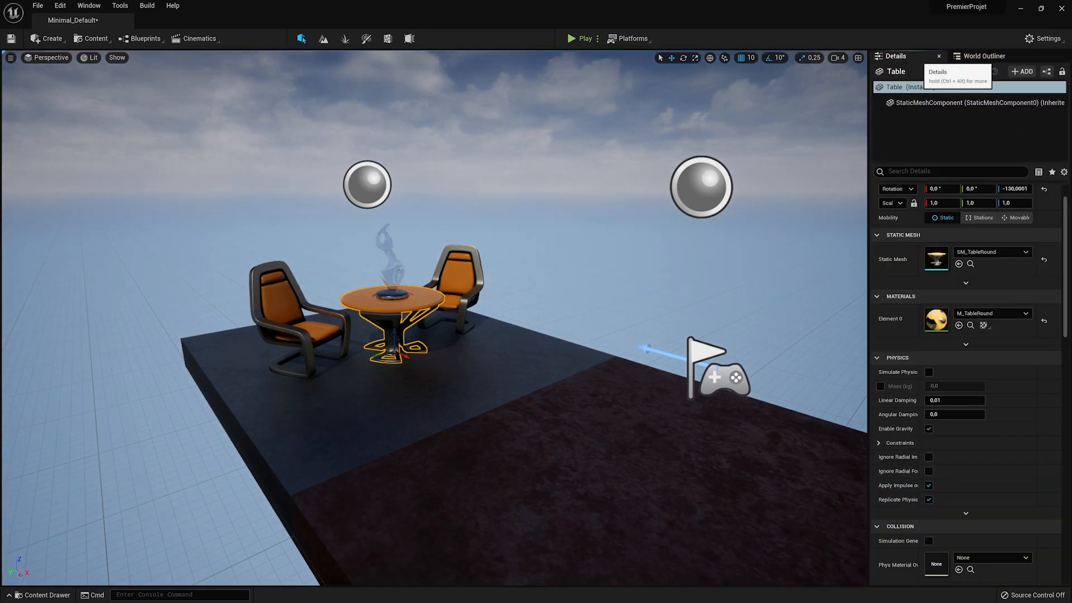
pyautogui.click(984, 55)
pyautogui.click(896, 56)
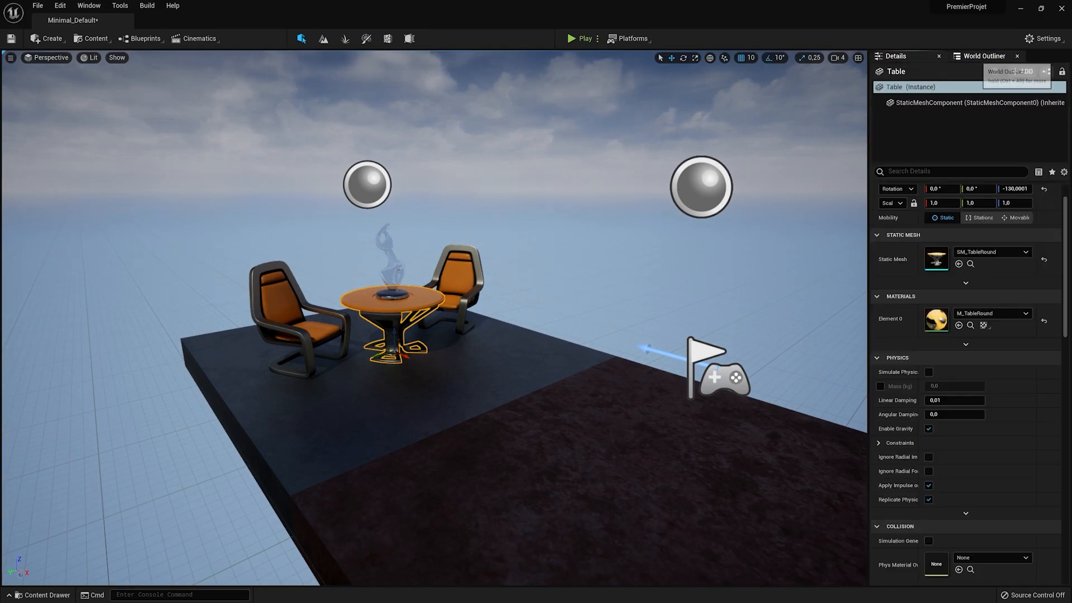
pyautogui.click(984, 56)
pyautogui.click(905, 56)
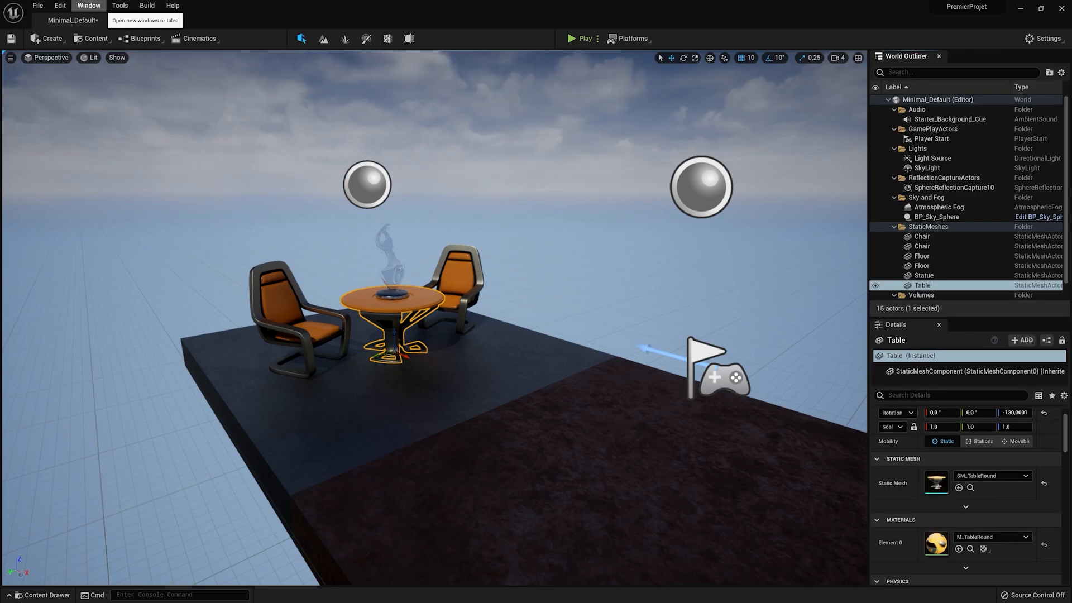
# - Display the Place Actors panel and browse its Recently Placed, Lights and Cinematic categories
pyautogui.click(88, 5)
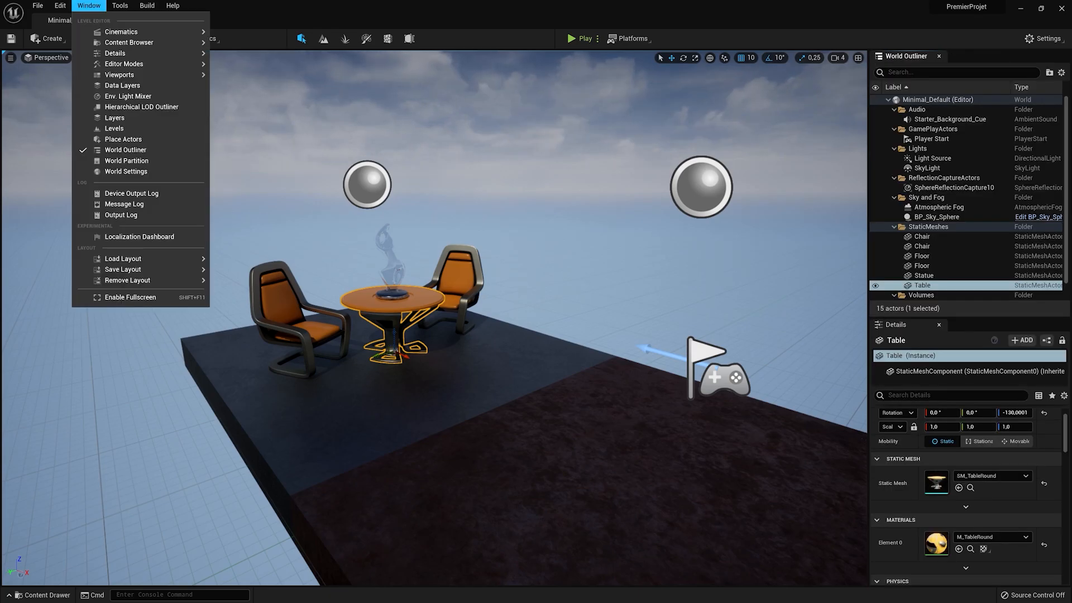
pyautogui.moveTo(140, 32)
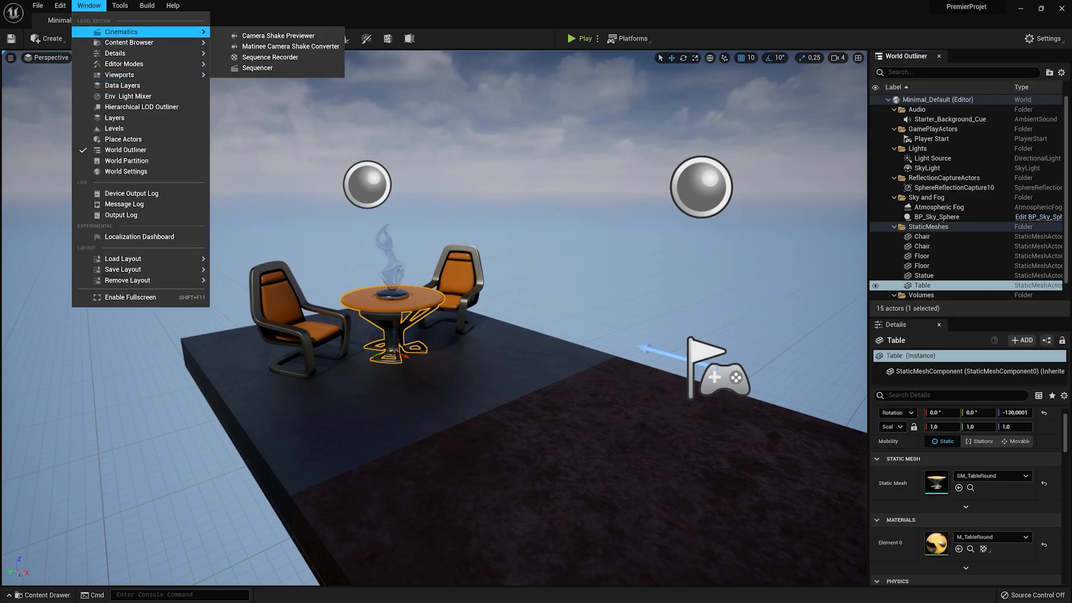
pyautogui.click(124, 139)
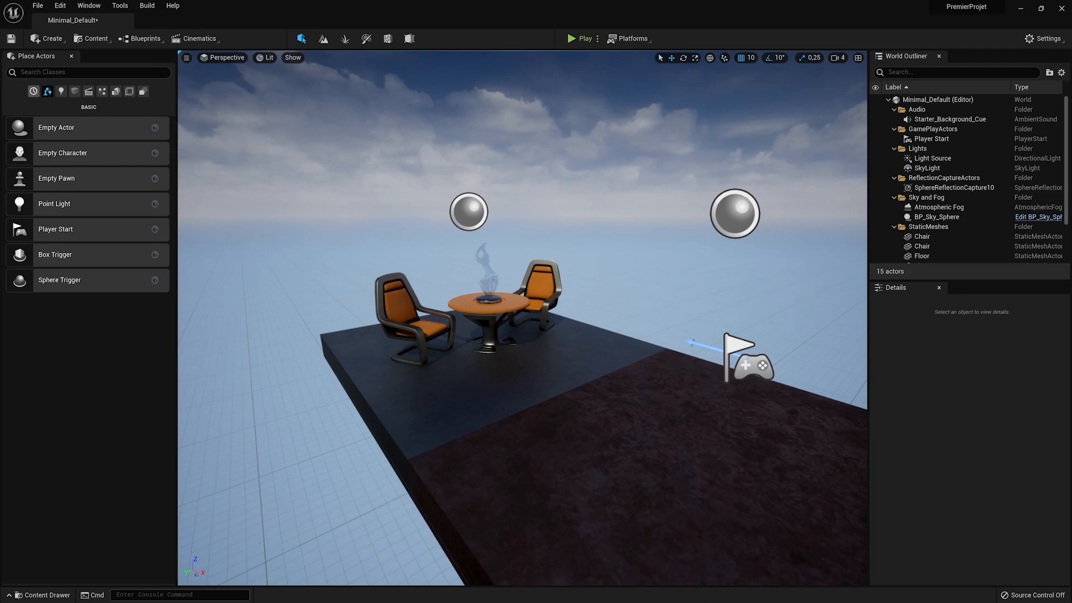
pyautogui.click(34, 91)
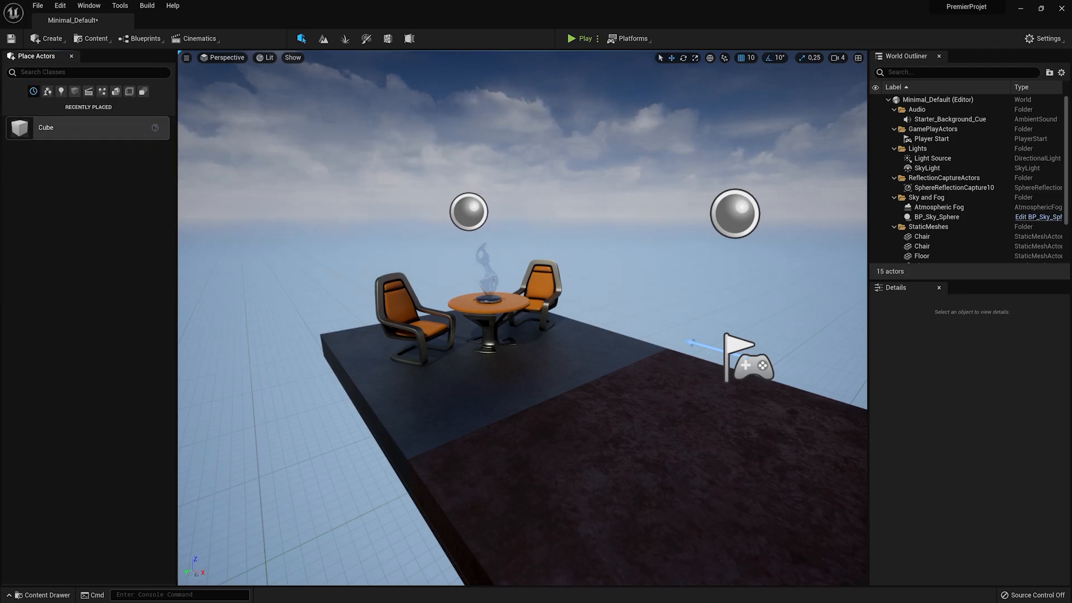
pyautogui.click(61, 91)
pyautogui.click(88, 91)
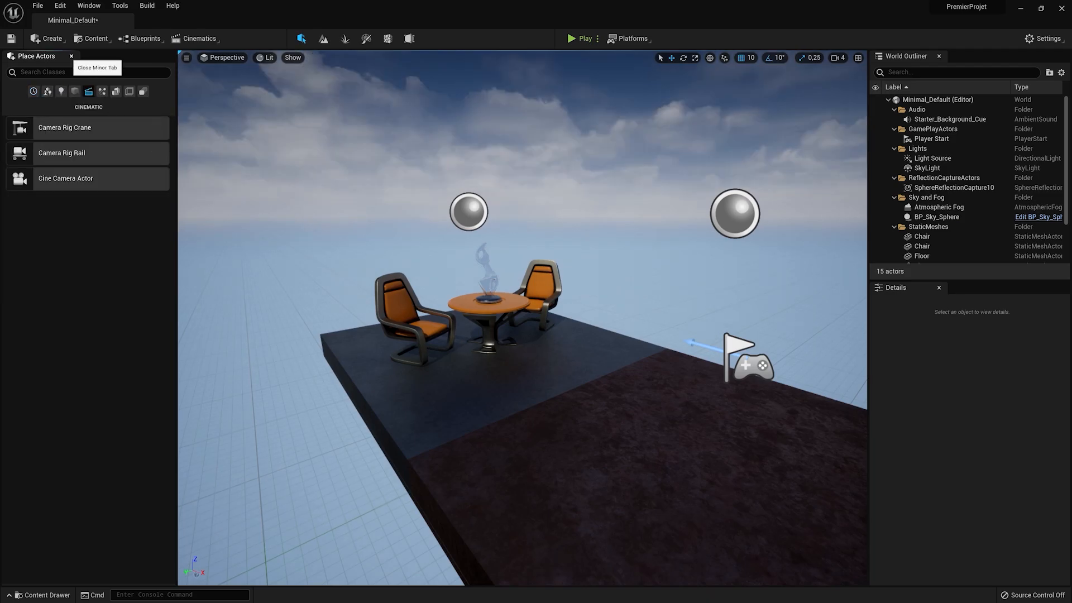
# - Move the Place Actors panel to the sidebar and test expanding and collapsing it from there
pyautogui.rightClick(31, 56)
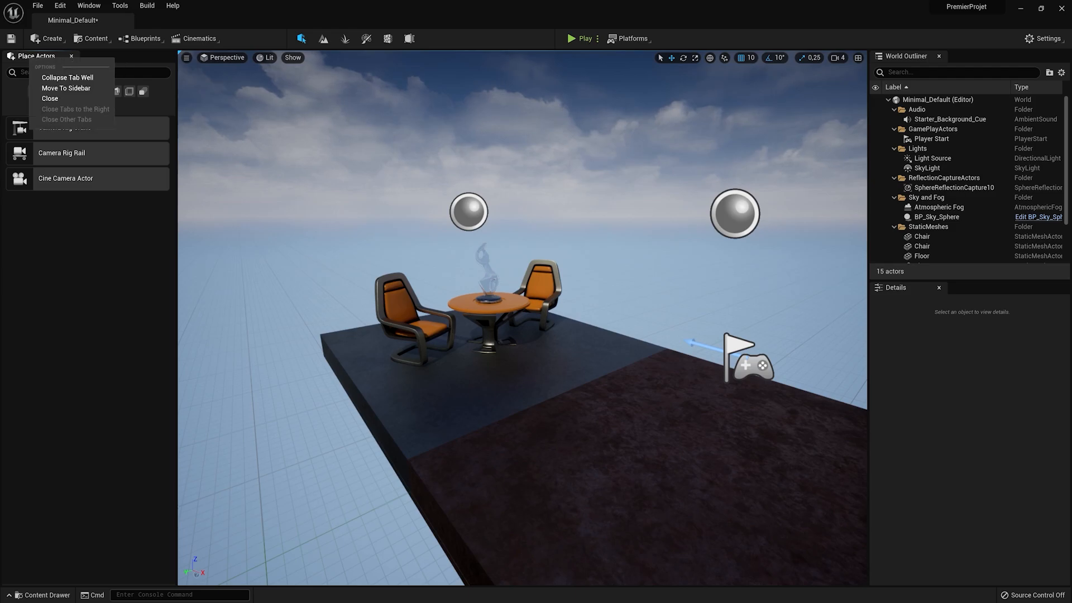
pyautogui.click(83, 88)
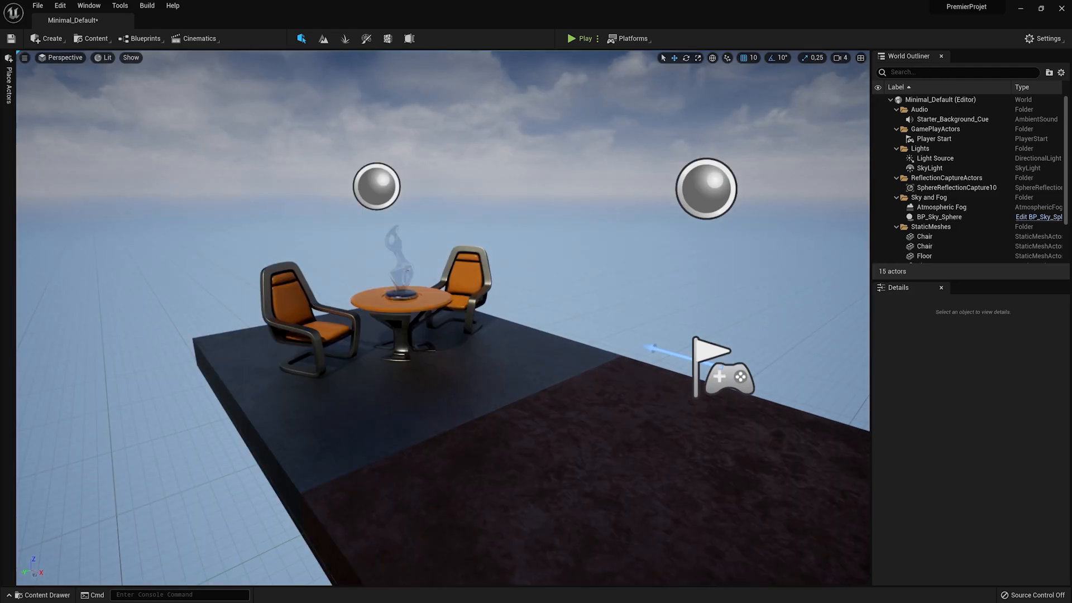
pyautogui.click(8, 86)
pyautogui.click(8, 86)
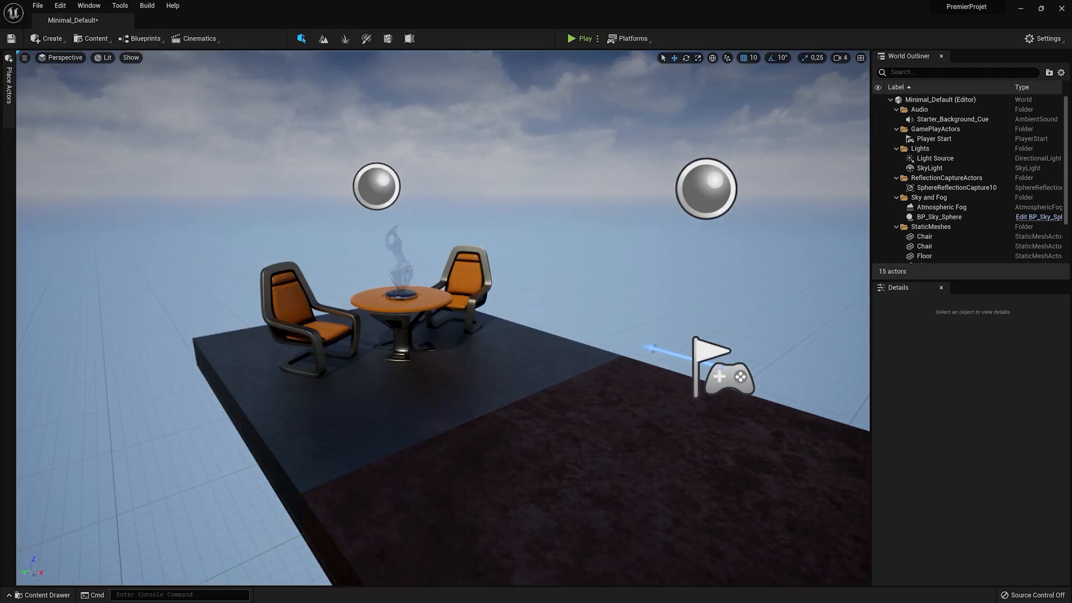
pyautogui.click(8, 86)
pyautogui.click(9, 86)
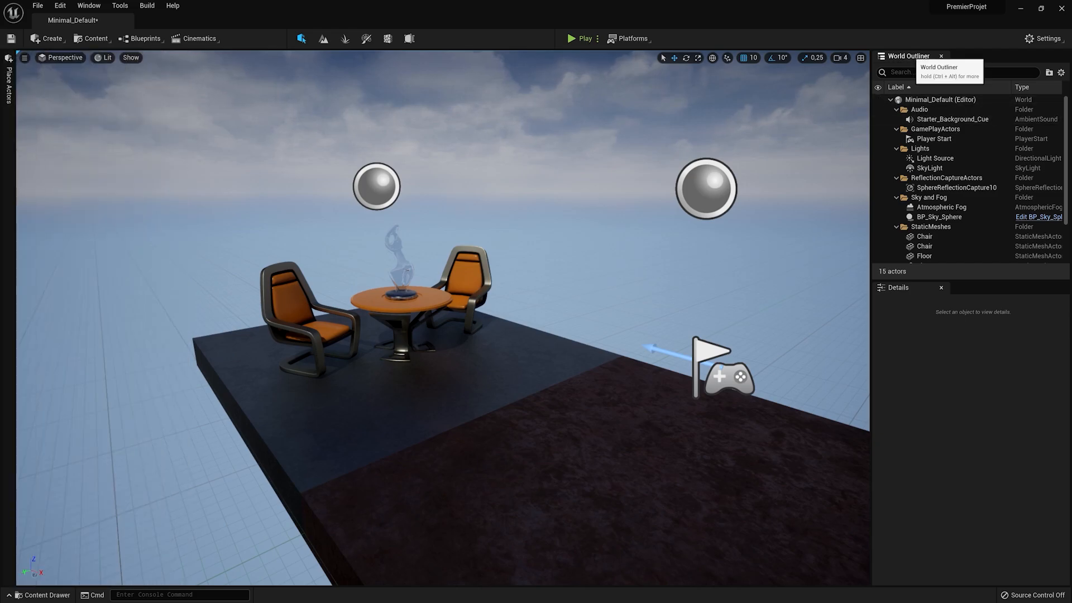
# - Move the World Outliner and Details panels to the sidebar and expand each of them from there
pyautogui.rightClick(909, 56)
pyautogui.click(944, 87)
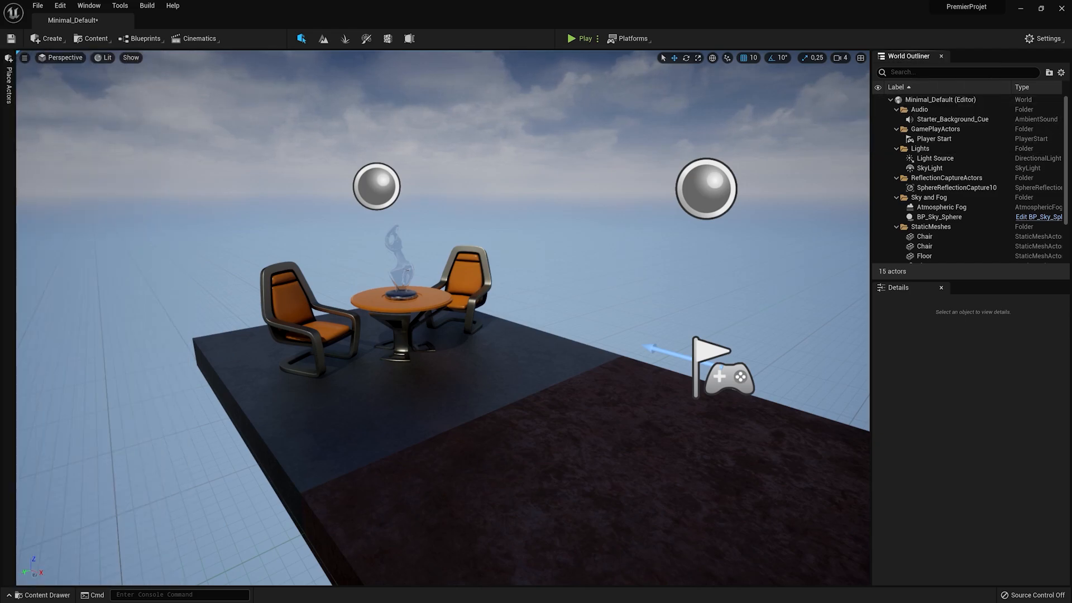
pyautogui.rightClick(886, 56)
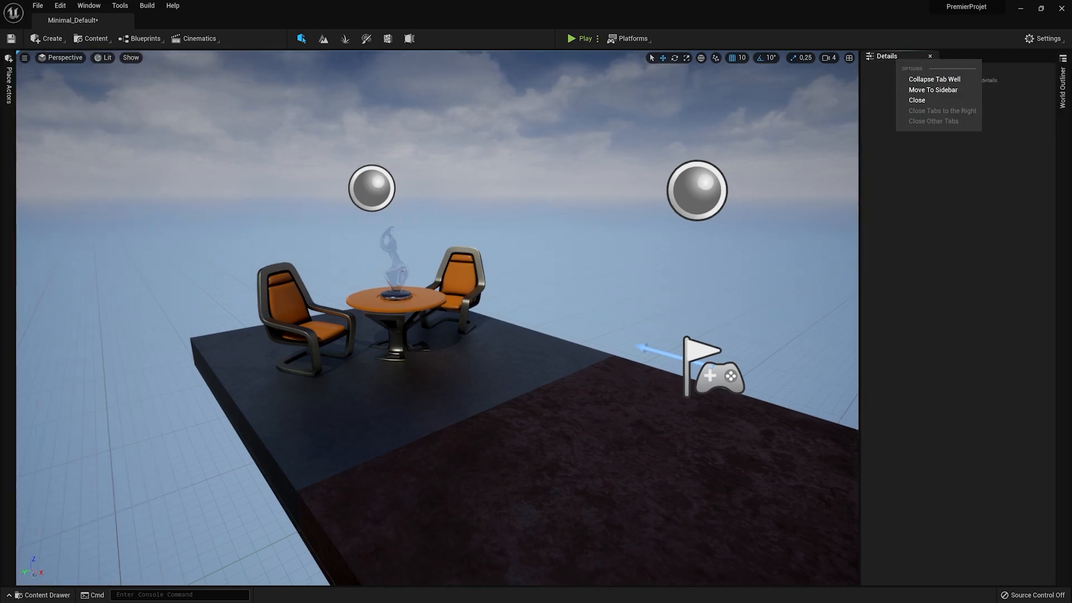
pyautogui.click(927, 88)
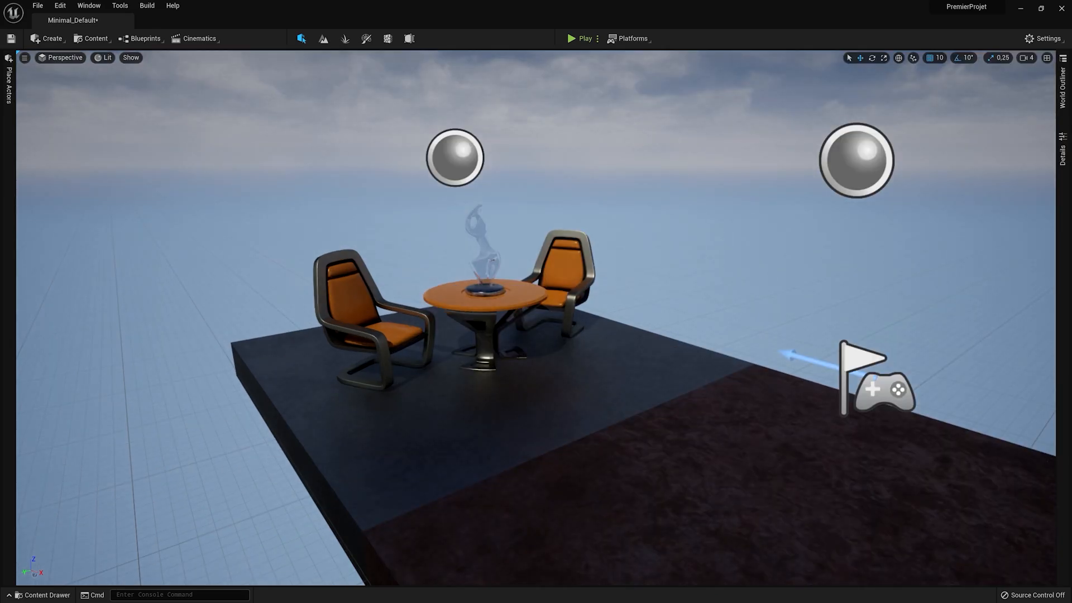
pyautogui.click(1062, 149)
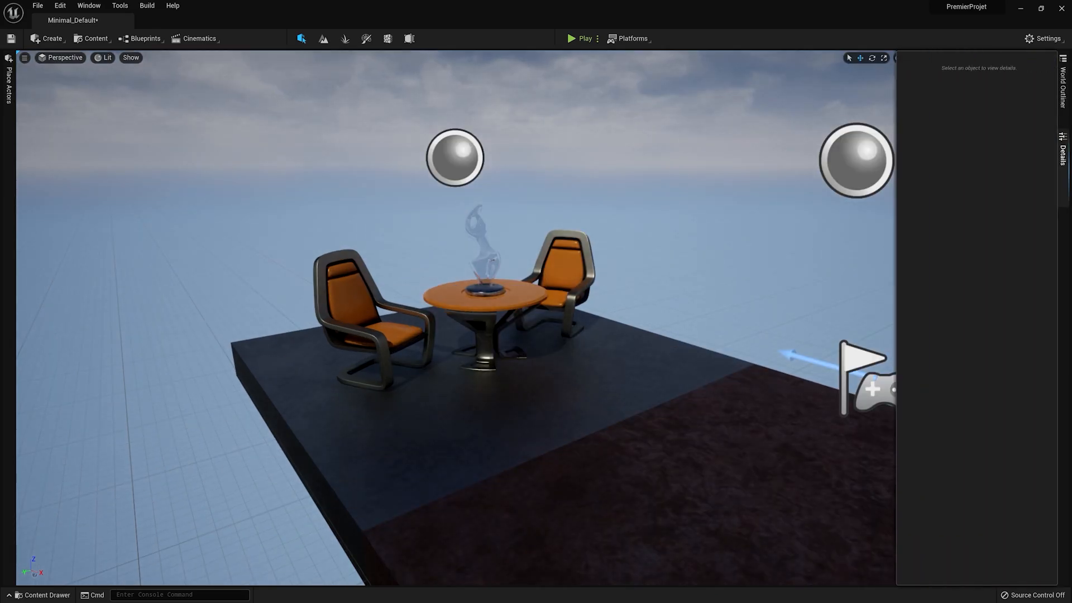
pyautogui.click(1062, 87)
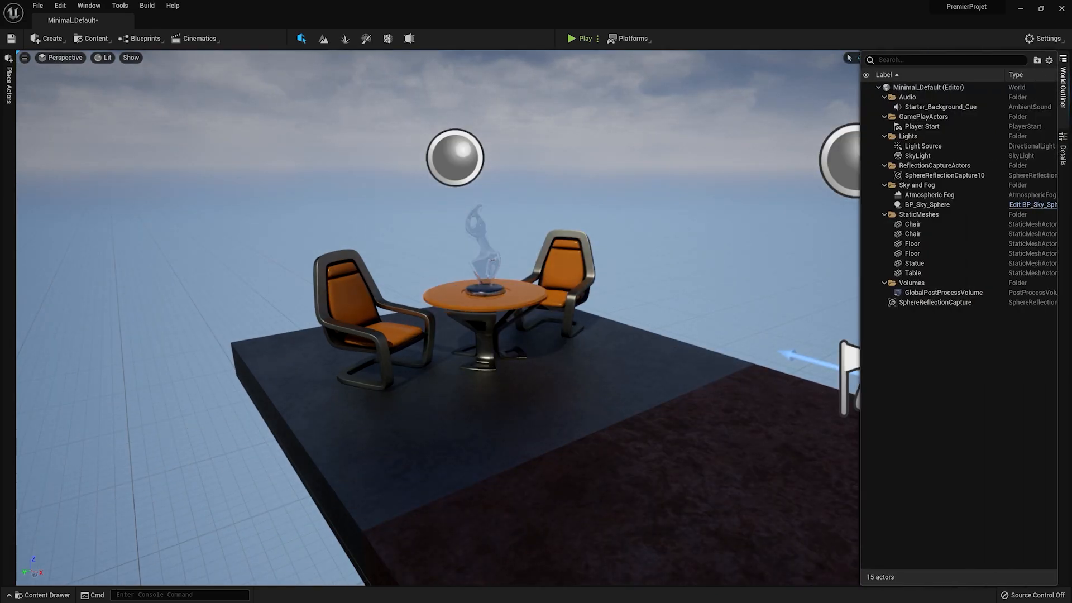
# - Restore the Place Actors panel from the sidebar to its docked position and close it
pyautogui.click(8, 85)
pyautogui.click(8, 76)
pyautogui.rightClick(9, 76)
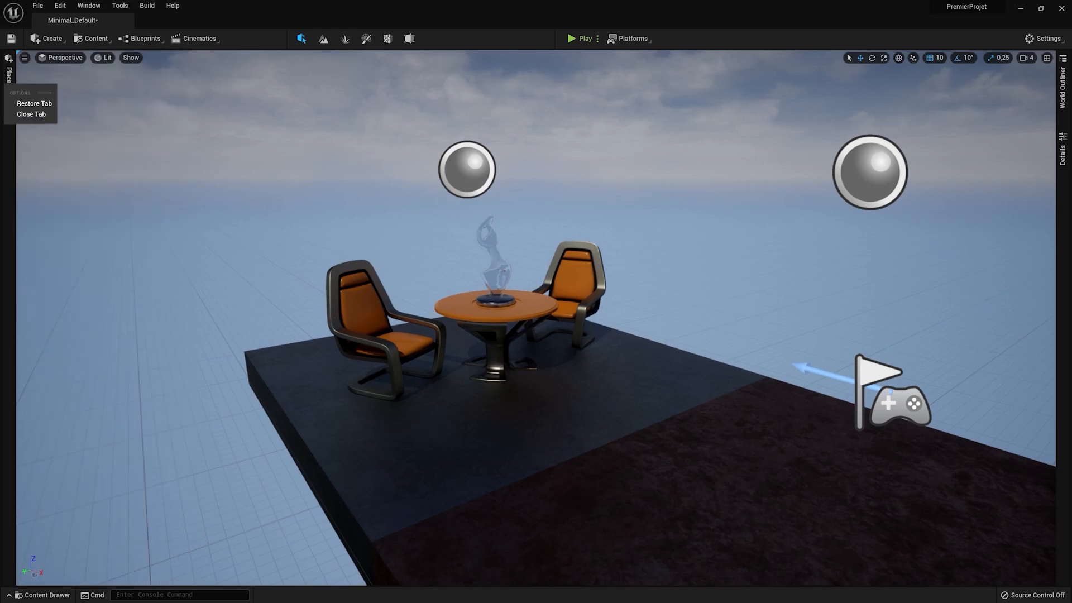
pyautogui.click(33, 104)
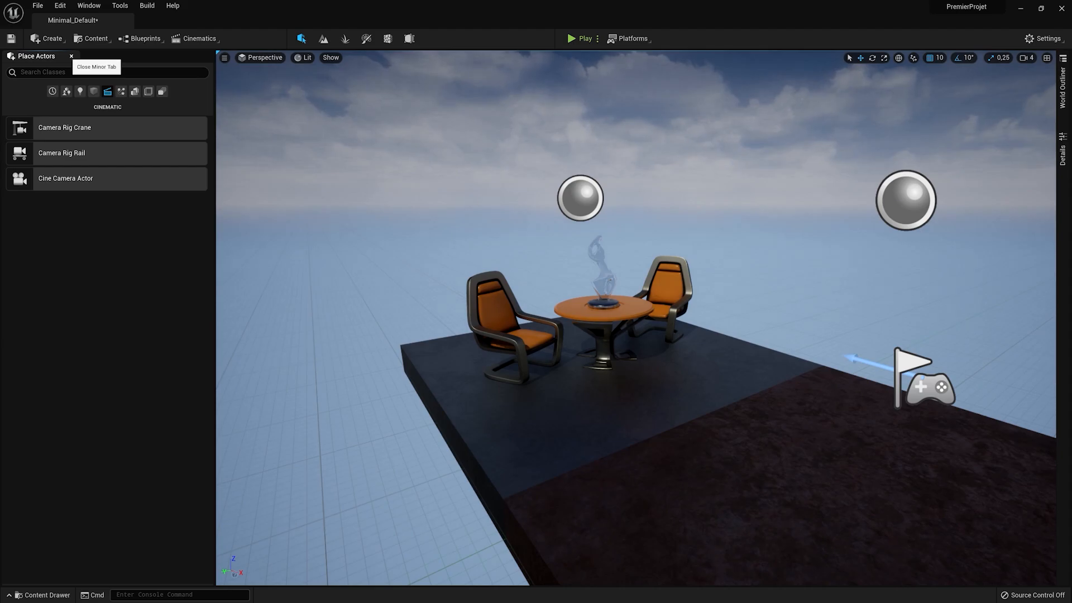
pyautogui.click(71, 56)
# - Float the Details and World Outliner panels over the viewport and load the Default Editor Layout
pyautogui.moveTo(898, 57); pyautogui.dragTo(244, 174)
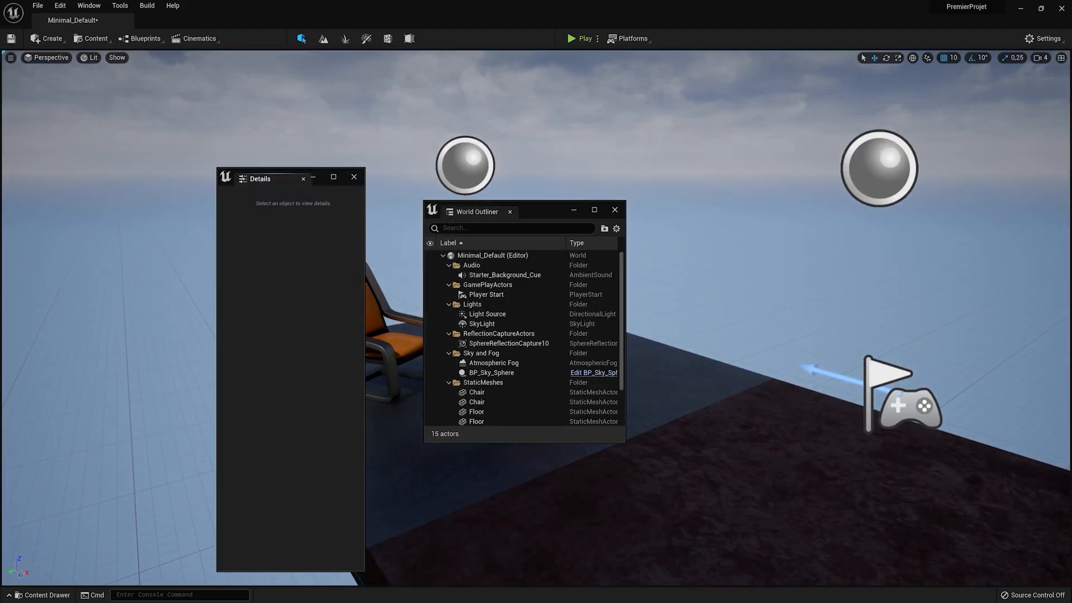
pyautogui.click(89, 6)
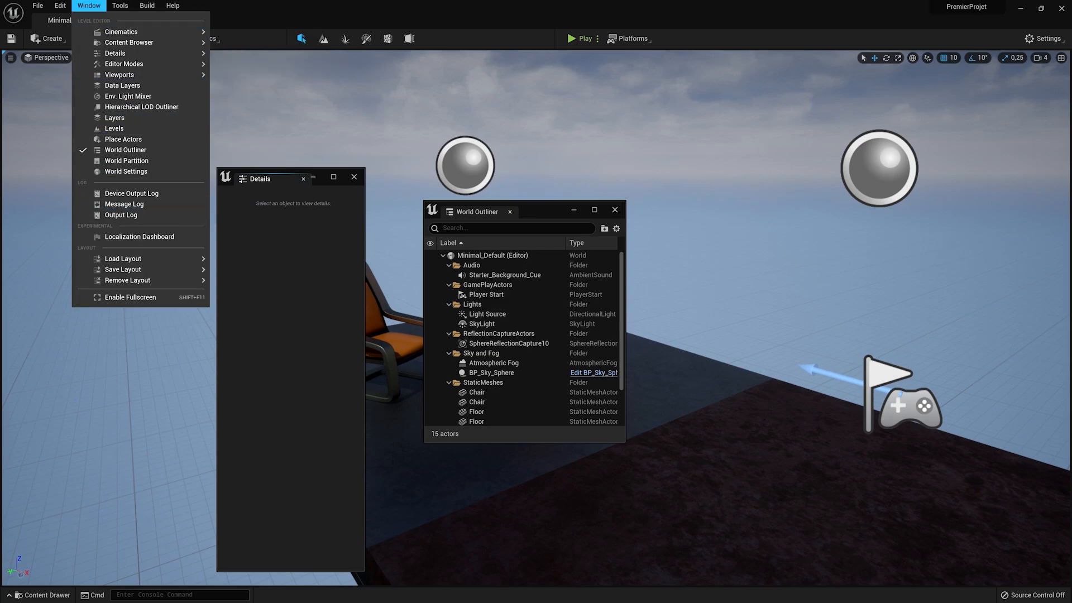
pyautogui.moveTo(134, 258)
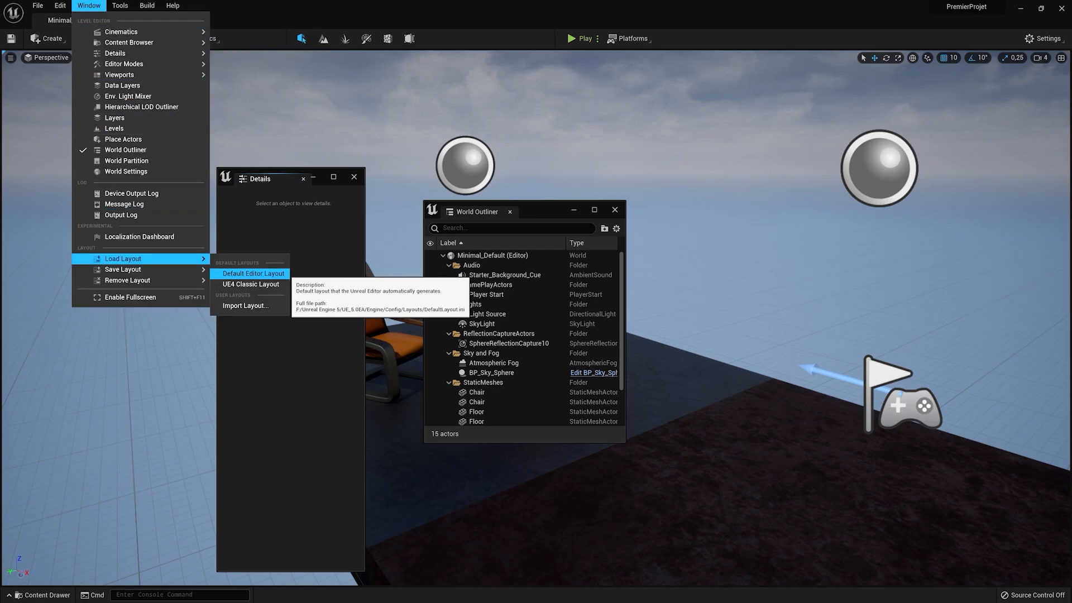
pyautogui.click(253, 273)
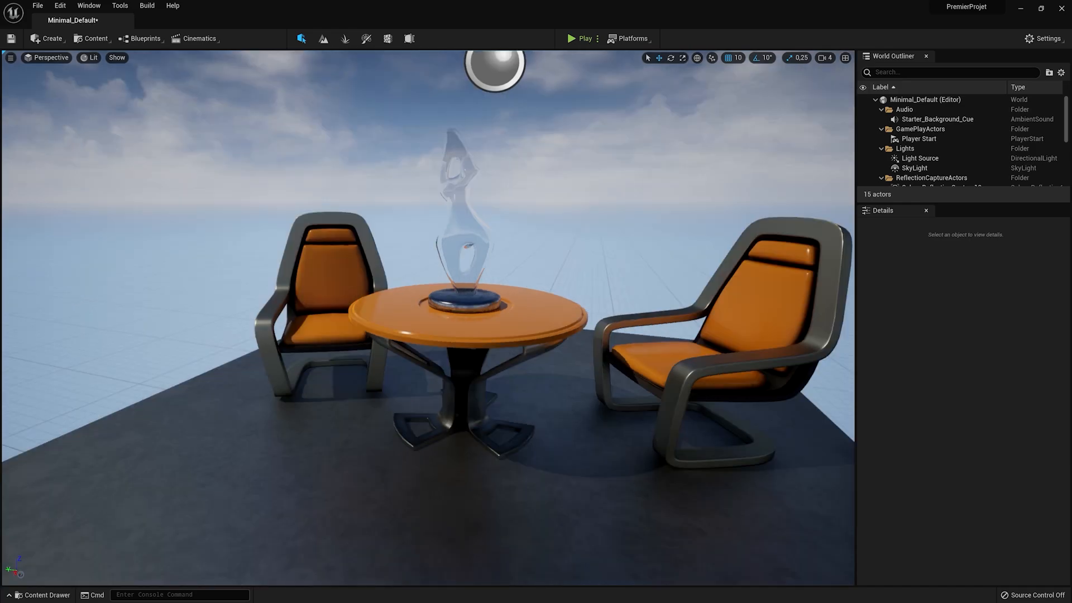
# - Search the Editor Preferences for the "Viewport Nav" settings
pyautogui.click(60, 6)
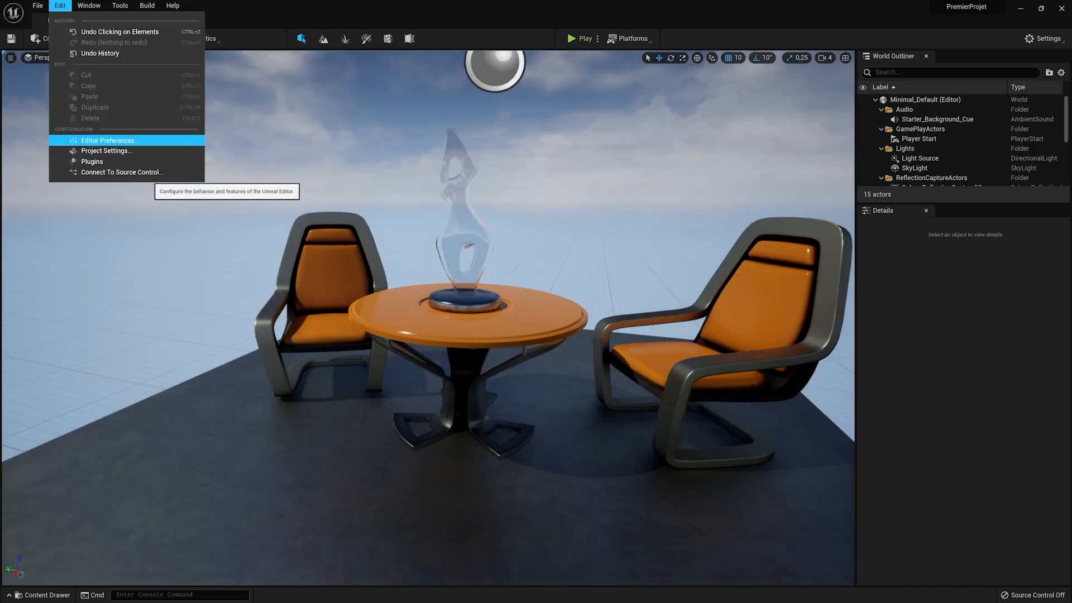
pyautogui.click(109, 140)
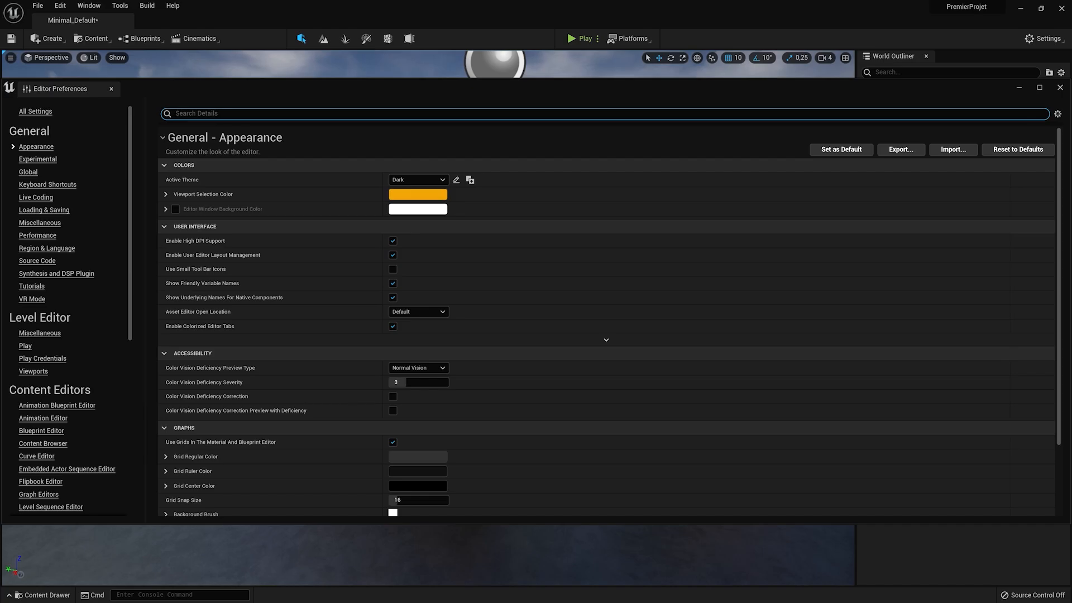
pyautogui.write('Viewpo')
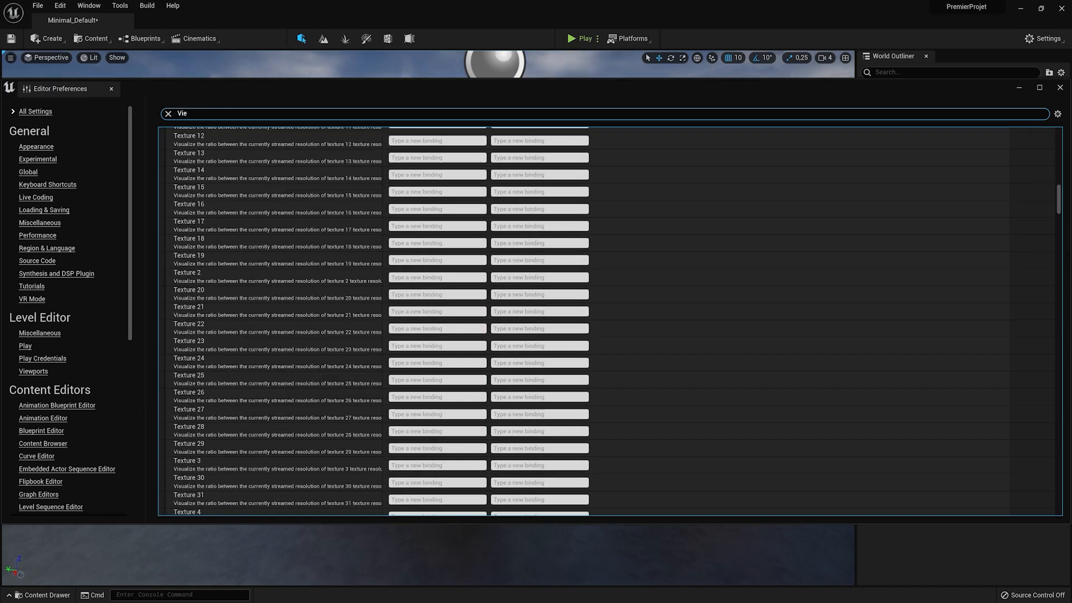
pyautogui.write('rt Nav')
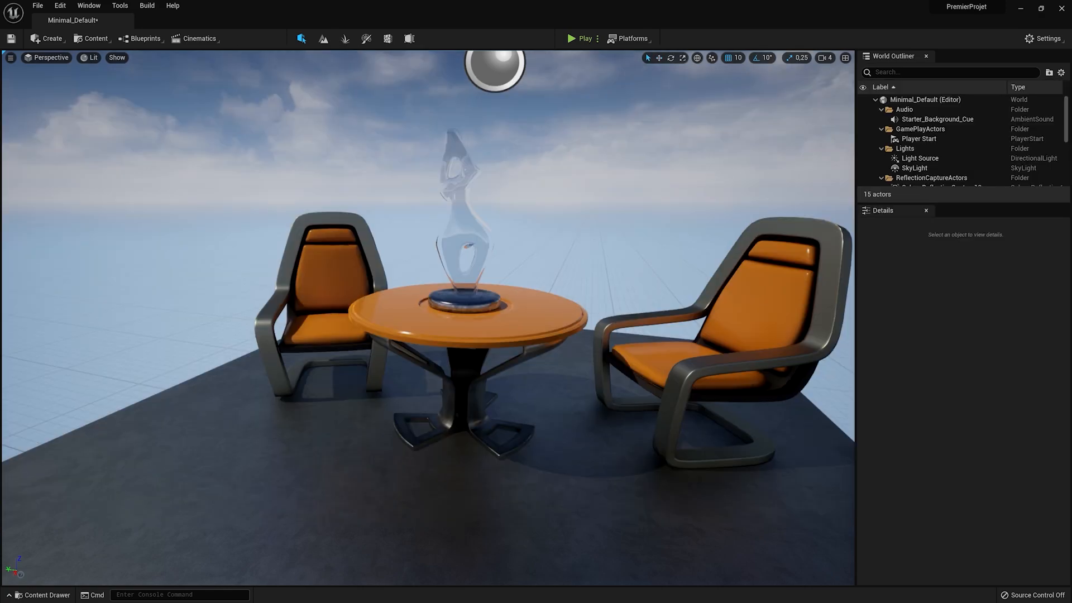
# - Fly the viewport camera forward, backward and sideways around the table and chairs while looking around
pyautogui.moveTo(427, 291); pyautogui.dragTo(6, 296, button='right')
pyautogui.press('z')
pyautogui.press('s')
pyautogui.press('d')
pyautogui.press('q')
pyautogui.press('s')
pyautogui.press('z')
pyautogui.press('d')
pyautogui.press('d')
pyautogui.press('d')
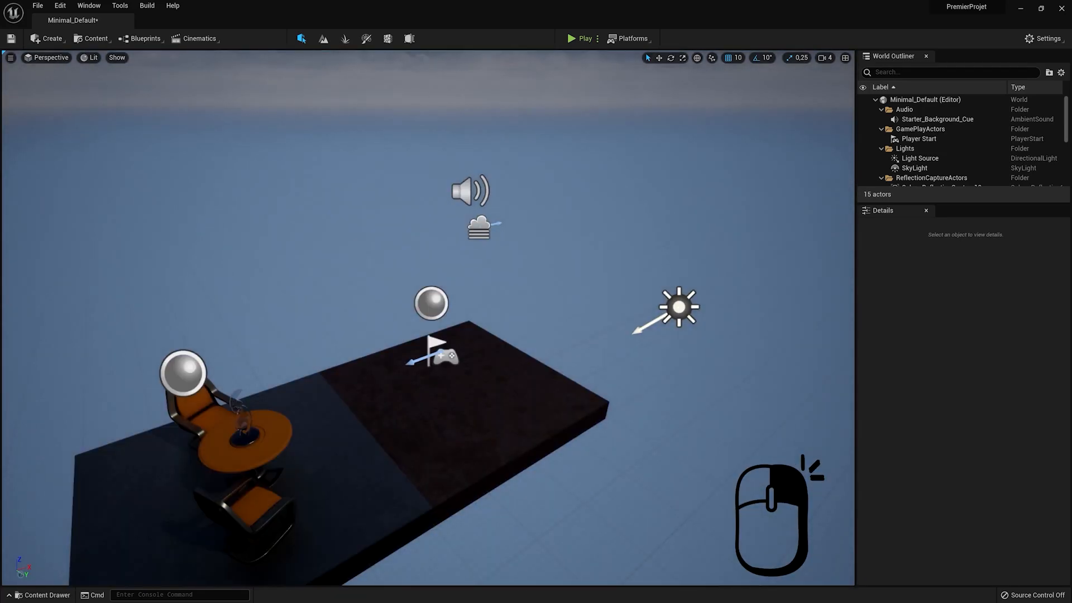
# - Turn the camera on the spot, drive it across the level, and shift the view of the scene
pyautogui.moveTo(428, 318); pyautogui.dragTo(195, 285, button='right')
pyautogui.moveTo(196, 284); pyautogui.dragTo(162, 280, button='right')
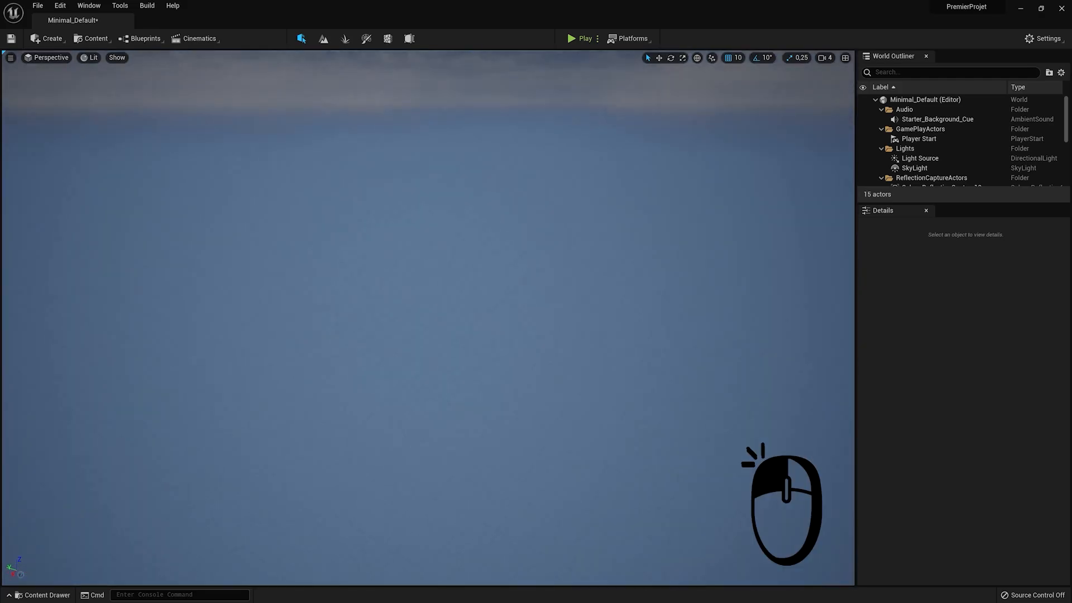
pyautogui.moveTo(429, 318); pyautogui.dragTo(642, 358)
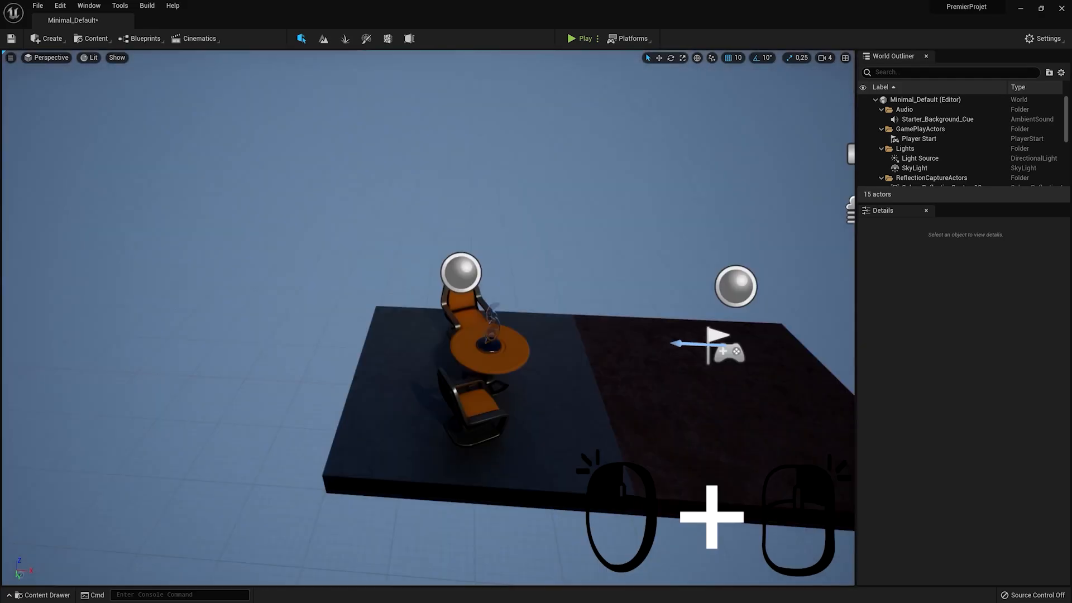
pyautogui.moveTo(429, 302); pyautogui.dragTo(435, 234)
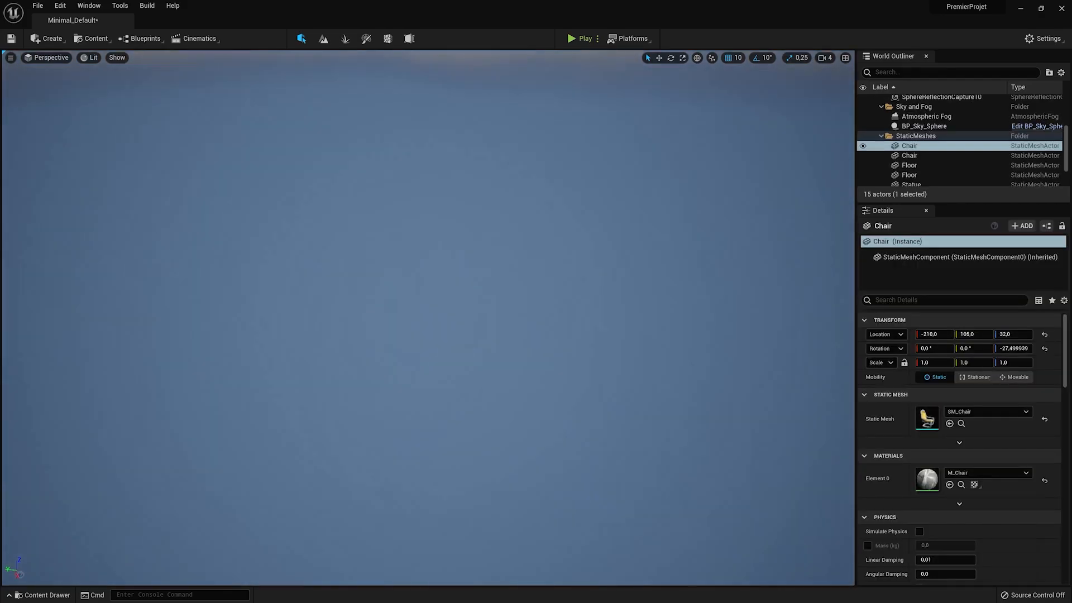
# - Zoom the perspective view in and out on the chairs and table in several increments
pyautogui.scroll(-15, 428, 318)
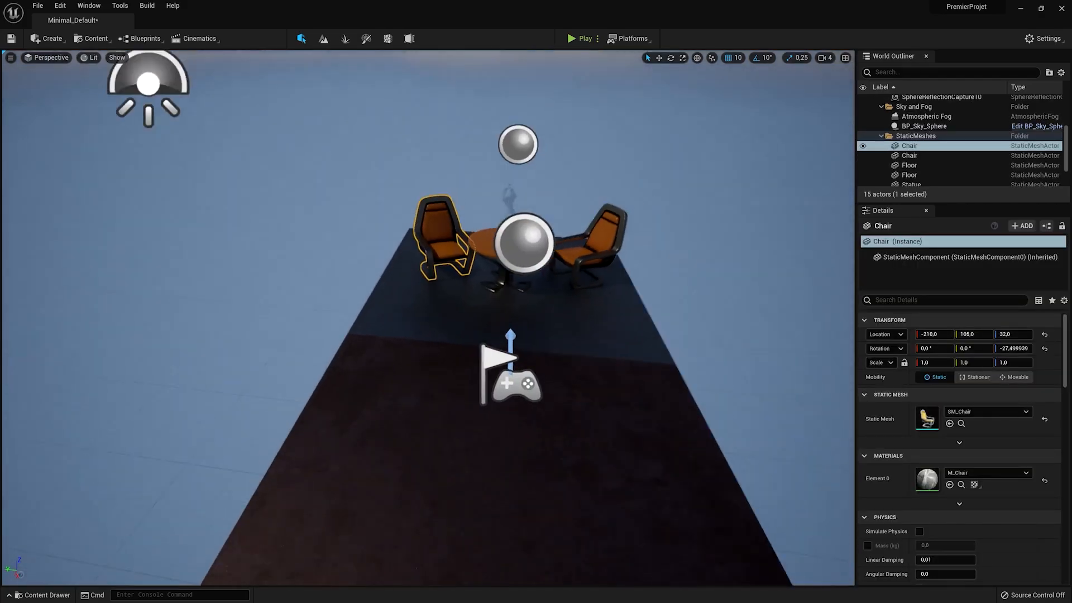
pyautogui.scroll(5, 429, 318)
pyautogui.scroll(10, 428, 318)
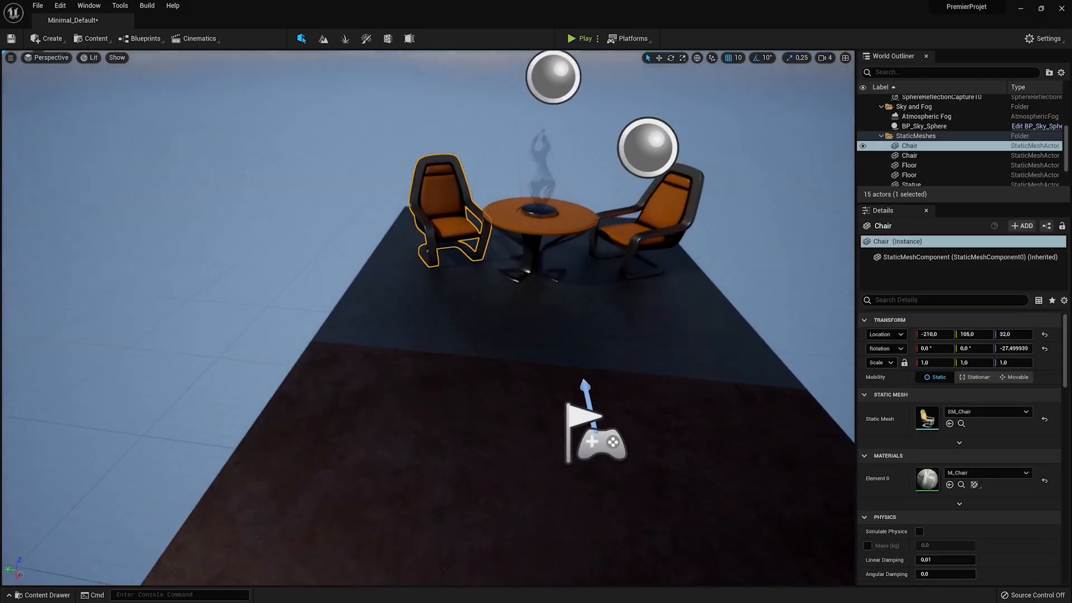
pyautogui.scroll(8, 428, 319)
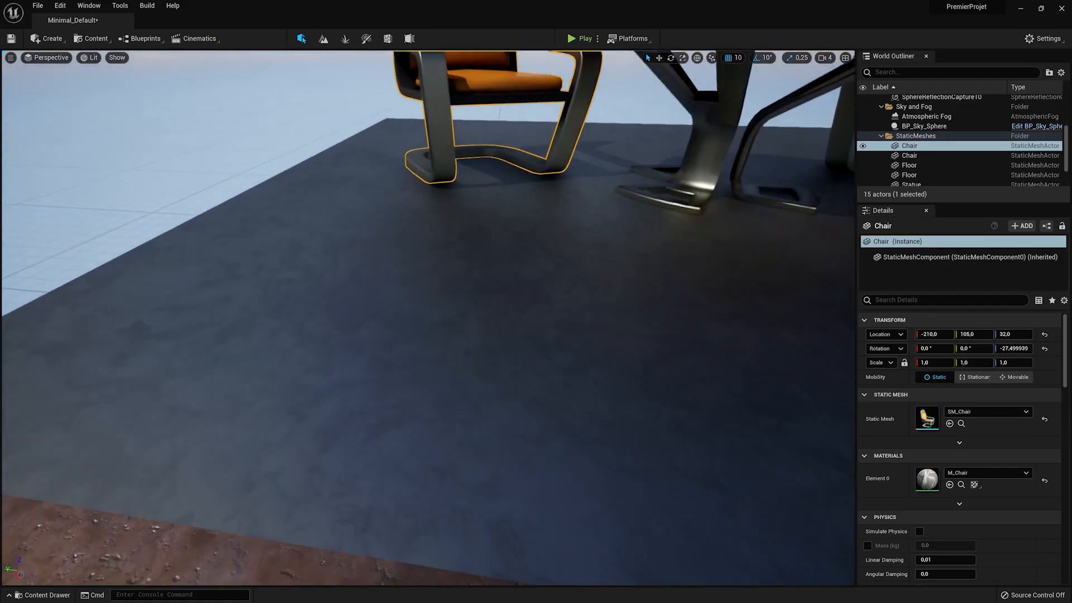
pyautogui.scroll(-10, 428, 319)
pyautogui.scroll(-8, 429, 319)
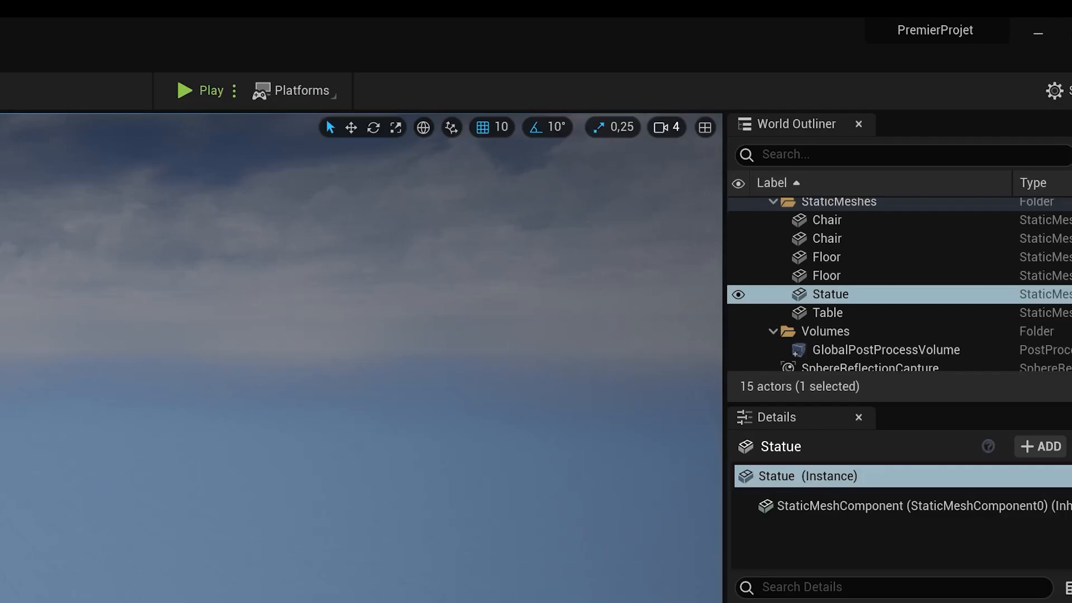
# - Set the viewport camera speed to 1 and test flying through the scene with it
pyautogui.click(665, 128)
pyautogui.click(677, 129)
pyautogui.click(612, 127)
pyautogui.click(666, 128)
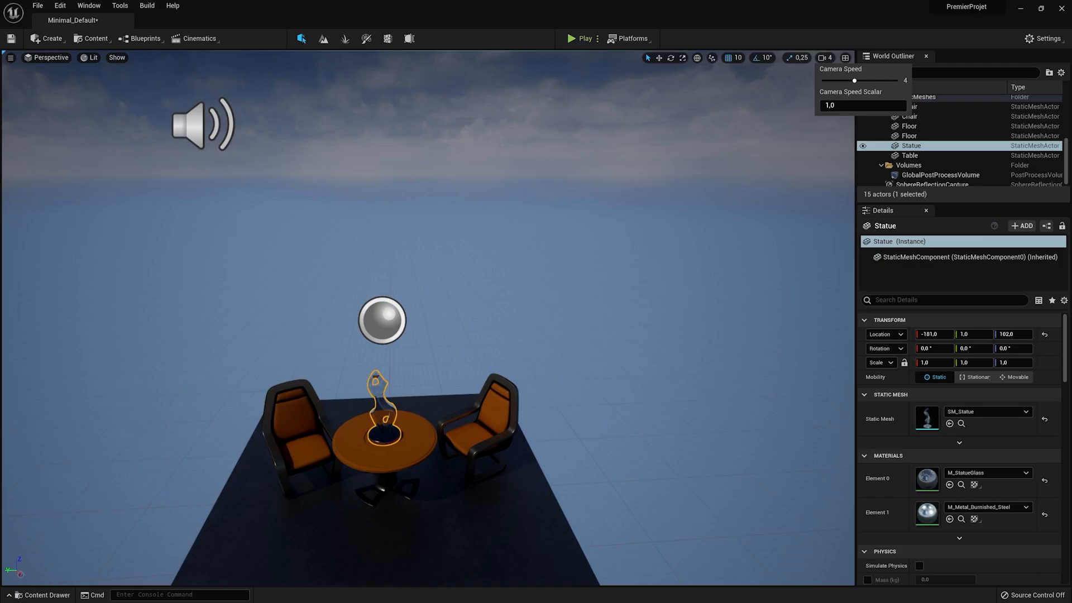
pyautogui.moveTo(480, 279); pyautogui.dragTo(439, 359, button='right')
pyautogui.press('w')
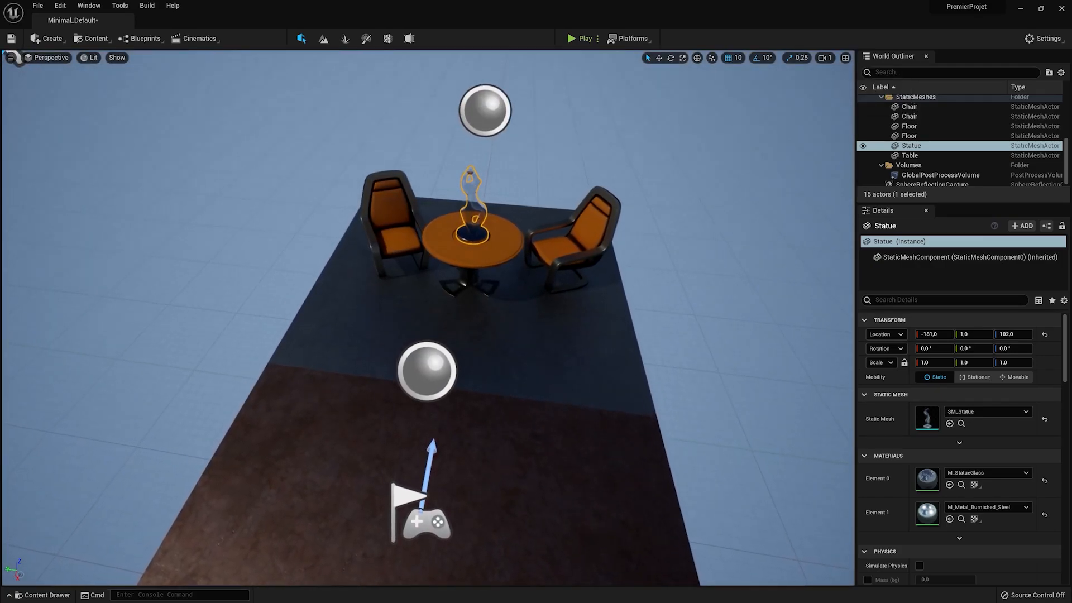
# - Set the viewport camera speed to 8 and test flying through the scene with it
pyautogui.click(825, 58)
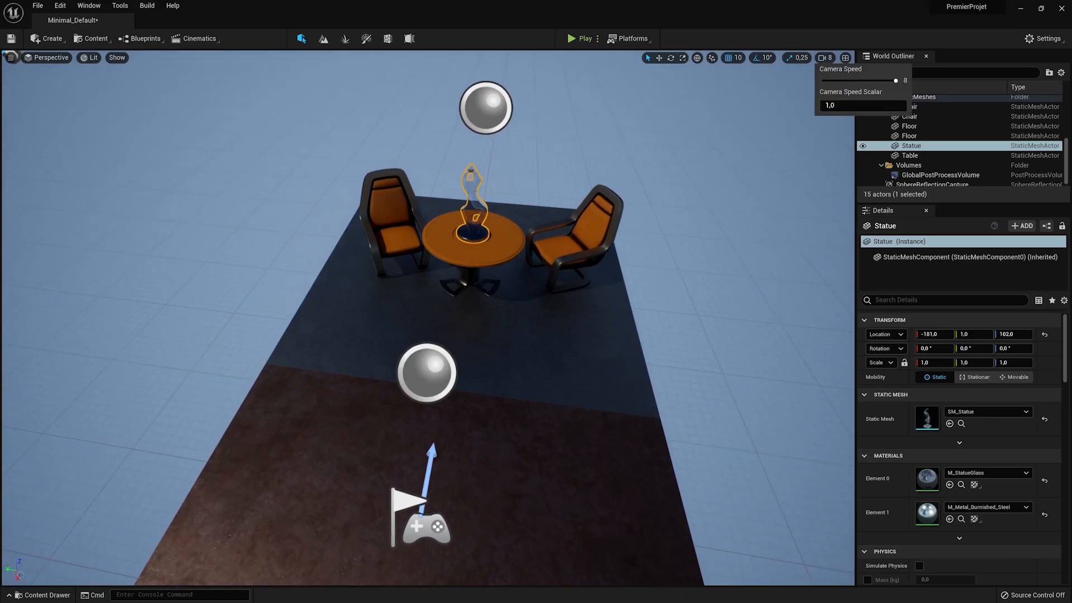
pyautogui.press('s')
pyautogui.moveTo(480, 313); pyautogui.dragTo(670, 274, button='right')
pyautogui.press('w')
pyautogui.press('s')
pyautogui.press('a')
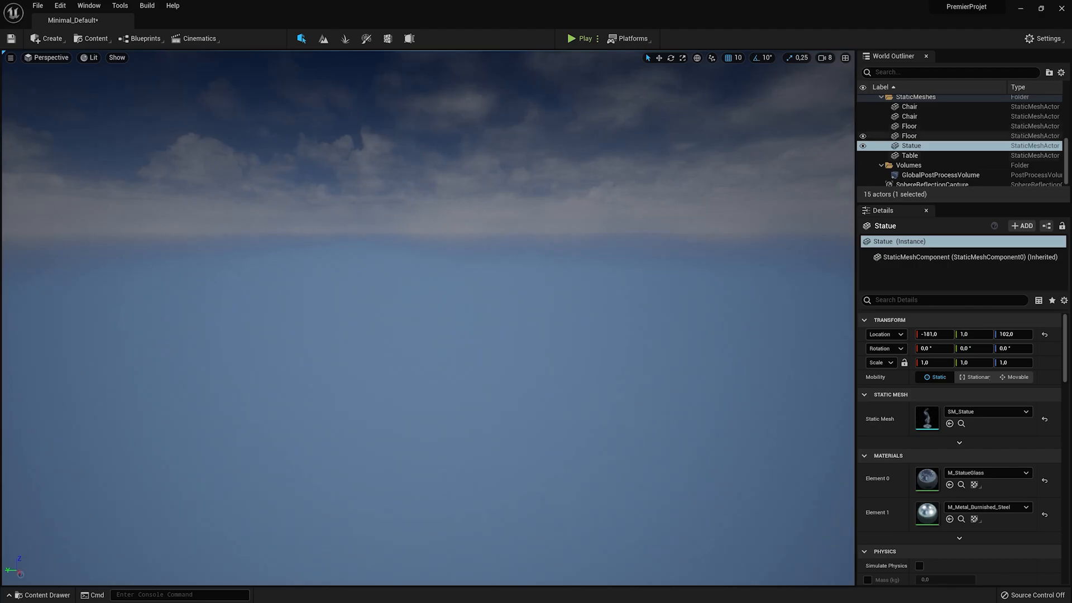
# - Focus the view on the second Chair in the StaticMeshes folder and set the camera speed to 4
pyautogui.click(909, 117)
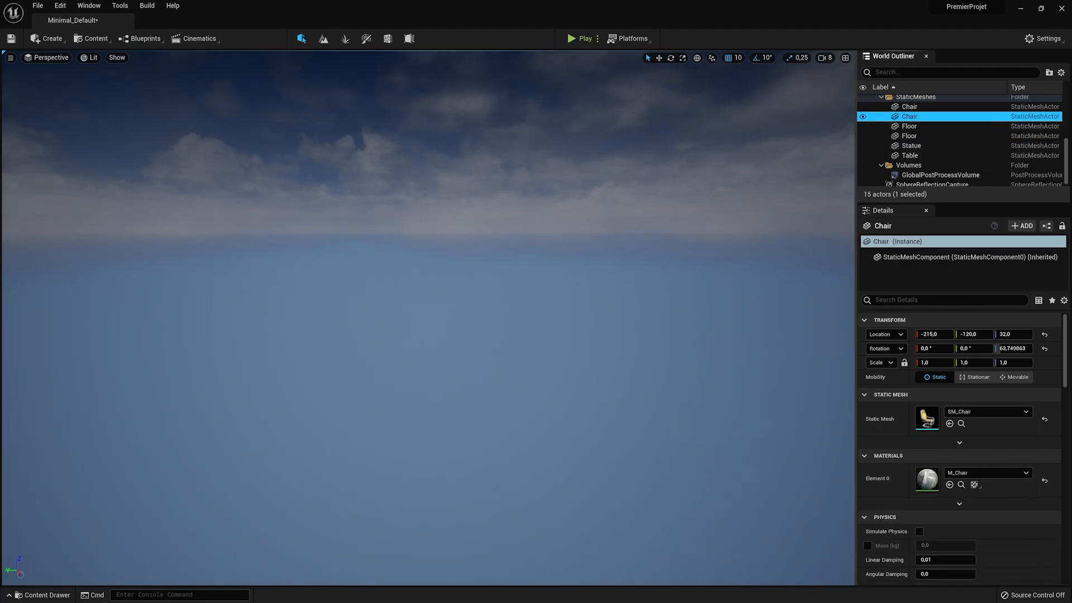
pyautogui.press('f')
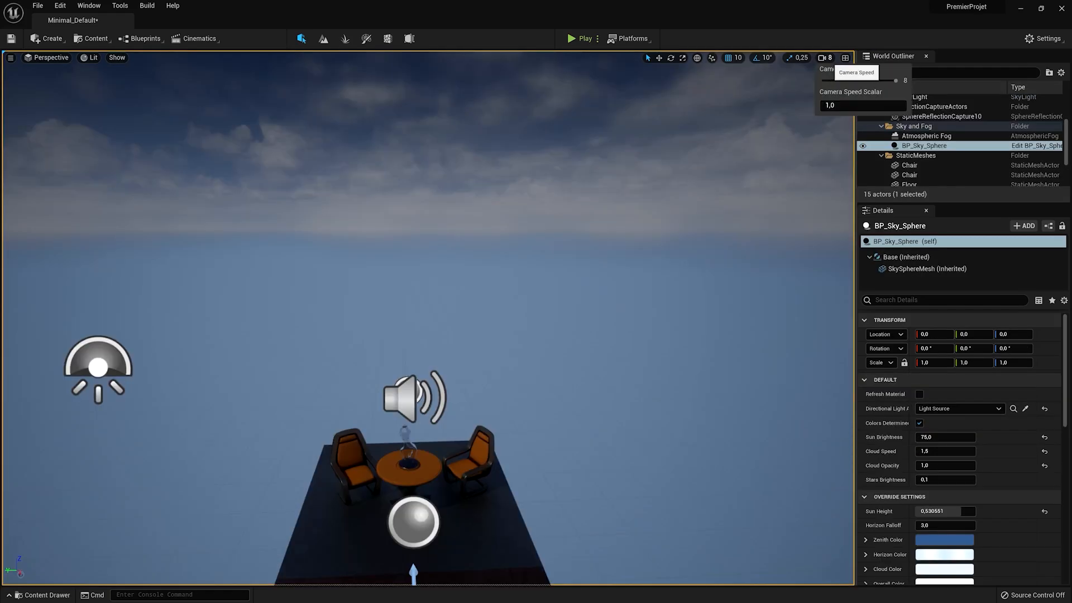
pyautogui.moveTo(871, 80); pyautogui.dragTo(854, 80)
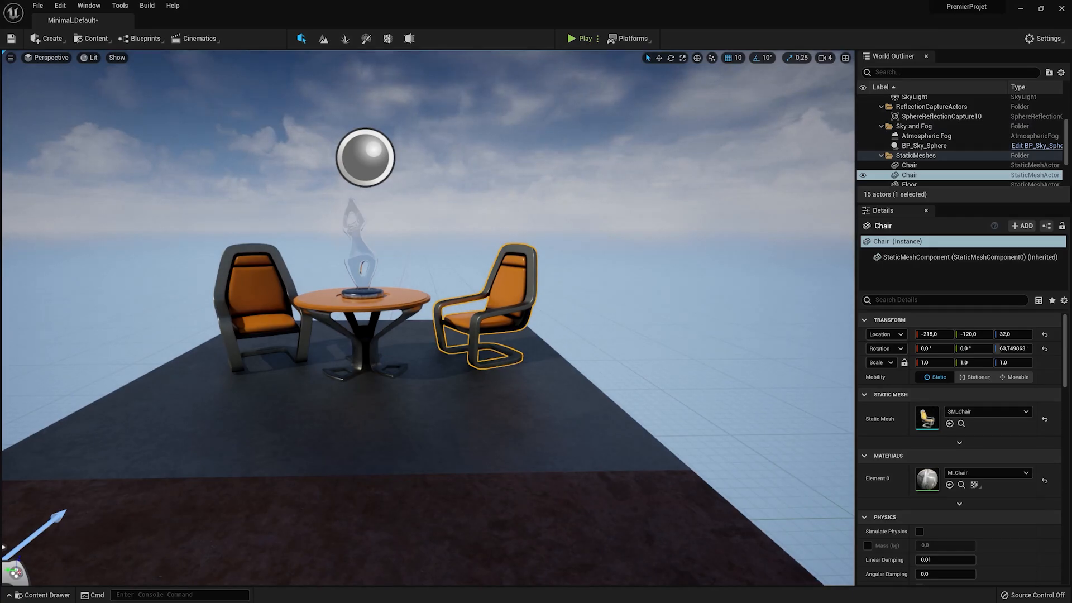
# - Frame the selected chair, orbit around it, and zoom the camera smoothly toward and away from the objects
pyautogui.press('f')
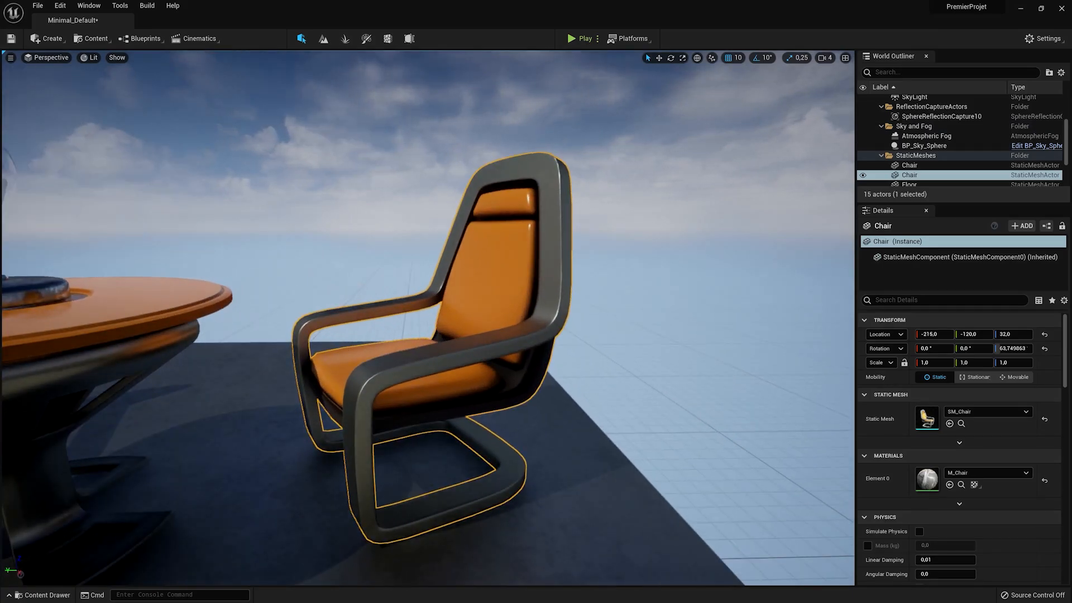
pyautogui.keyDown('alt'); pyautogui.moveTo(428, 317); pyautogui.dragTo(42, 363); pyautogui.keyUp('alt')
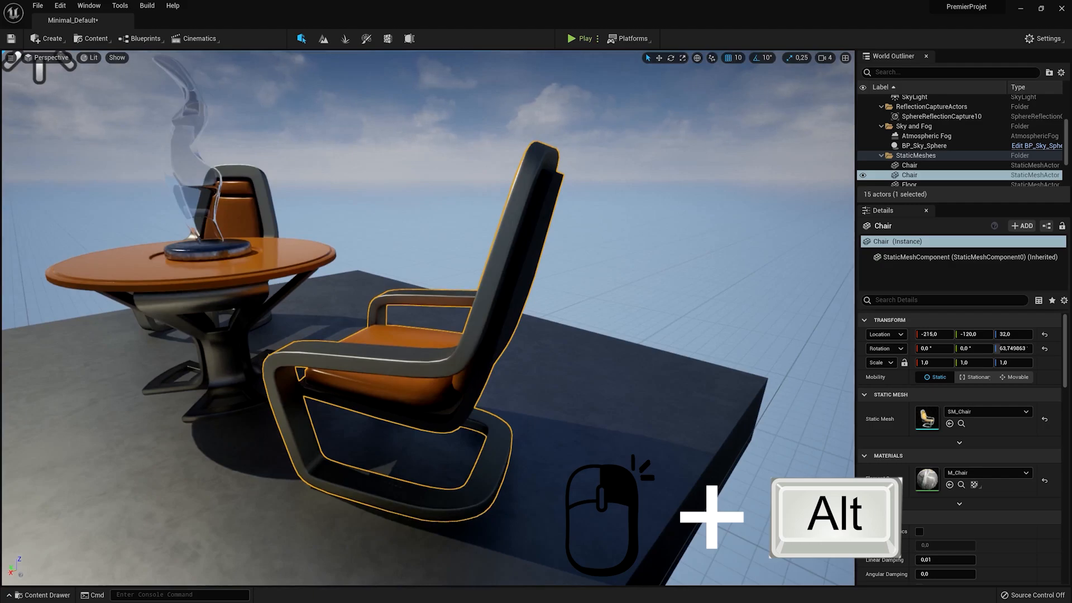
pyautogui.keyDown('alt'); pyautogui.moveTo(427, 318); pyautogui.dragTo(335, 318, button='right'); pyautogui.keyUp('alt')
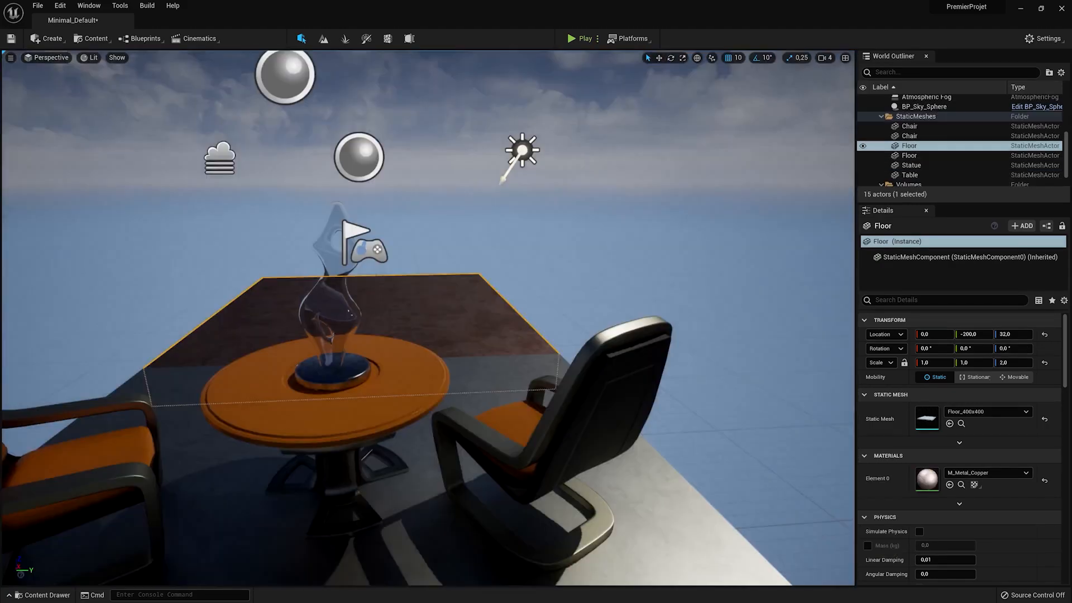
pyautogui.moveTo(428, 318); pyautogui.dragTo(391, 319, button='right')
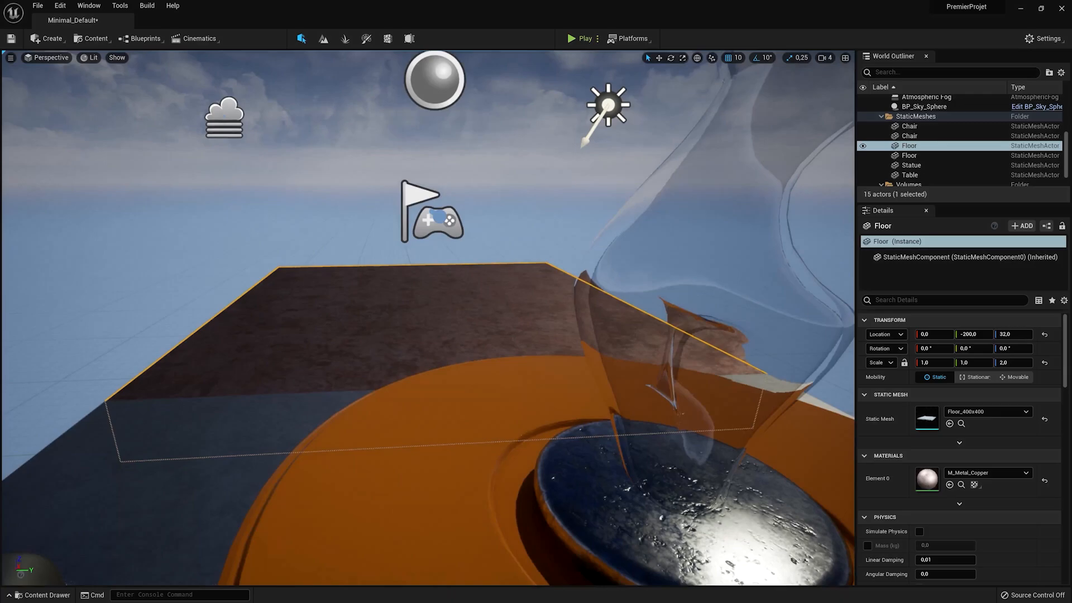
pyautogui.keyDown('alt'); pyautogui.moveTo(428, 319); pyautogui.dragTo(782, 184); pyautogui.keyUp('alt')
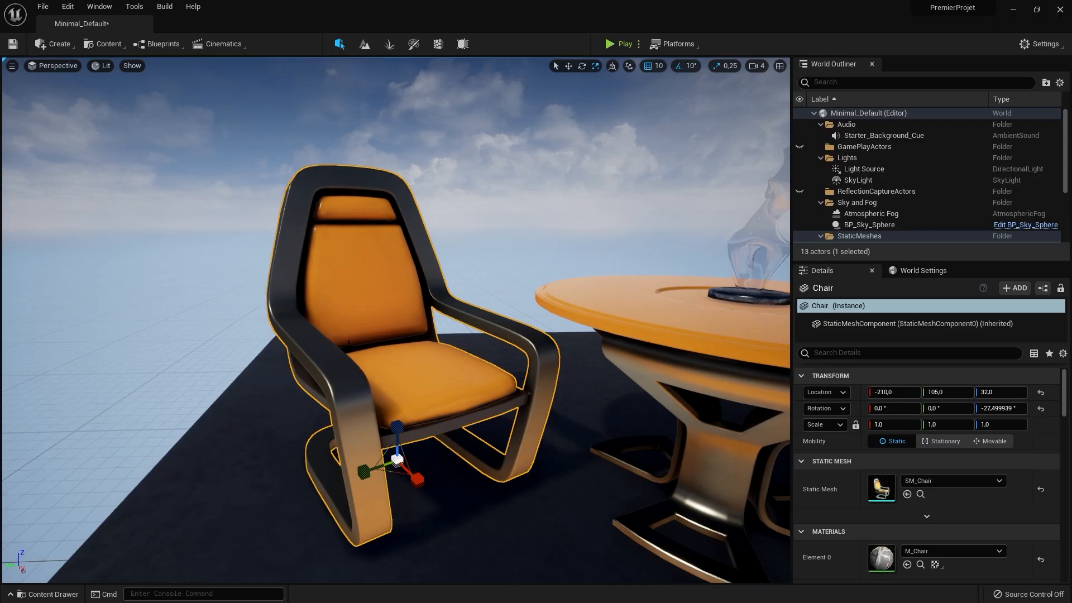
# - Move the selected chair to about X -220, Y 135 and try rotating it about its vertical axis
pyautogui.moveTo(333, 337); pyautogui.dragTo(396, 329, button='right')
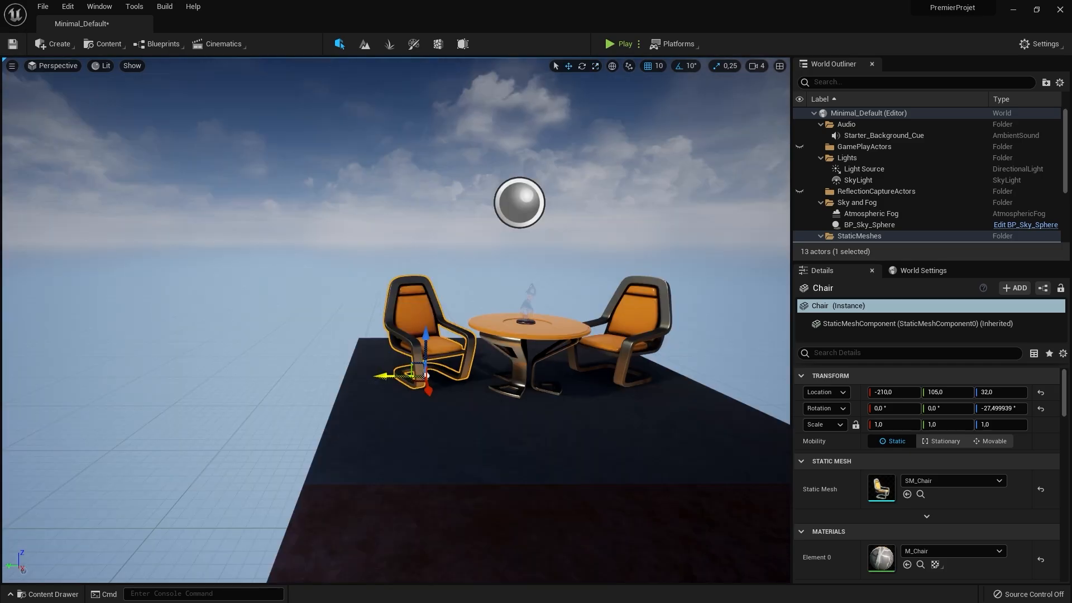
pyautogui.moveTo(426, 375); pyautogui.dragTo(413, 330)
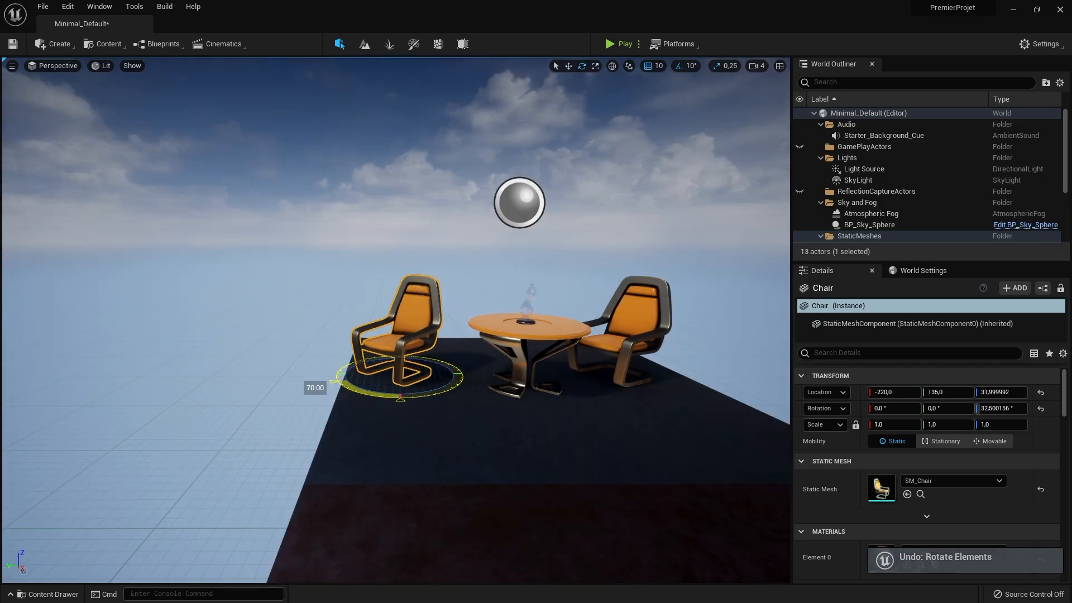
pyautogui.moveTo(334, 382); pyautogui.dragTo(401, 296)
# - Undo the chair's rotation and stretch the chair to a Z scale of 2.0
pyautogui.hotkey('ctrl', 'z')
pyautogui.press('r')
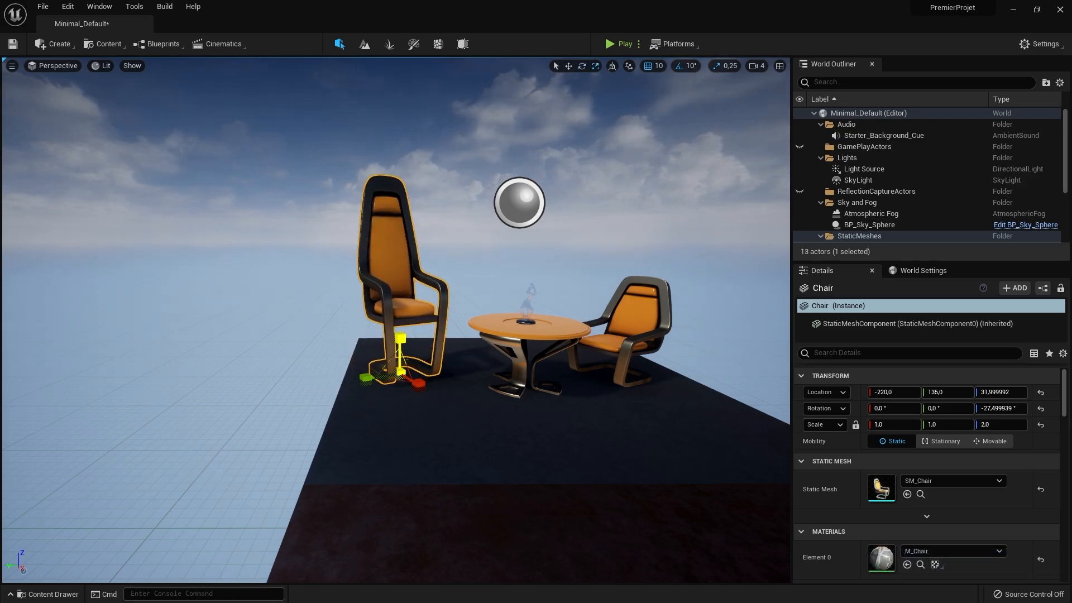
pyautogui.moveTo(418, 386); pyautogui.dragTo(425, 376)
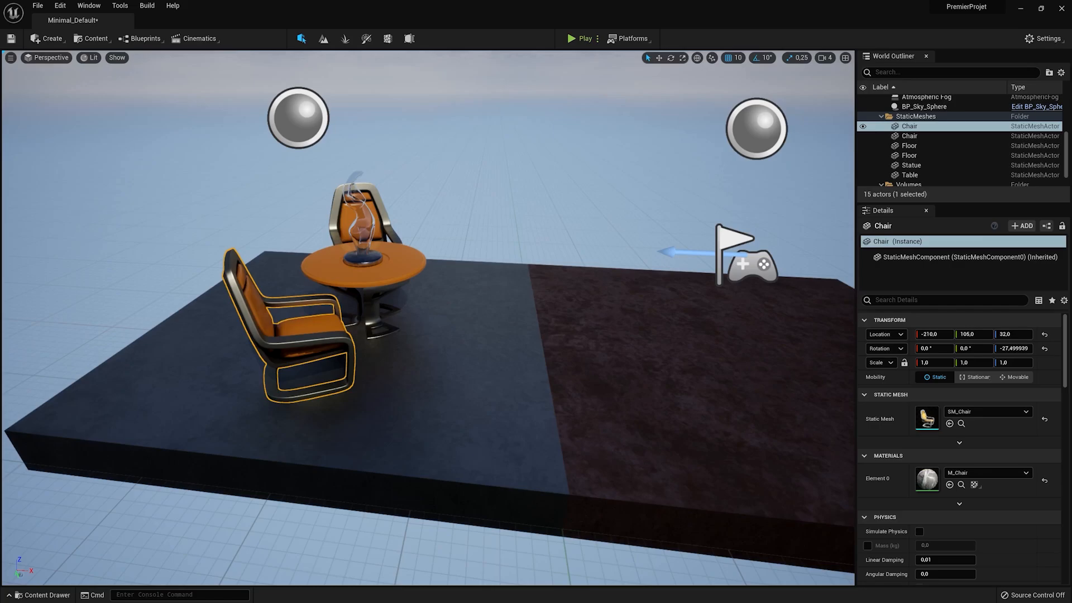
# - Duplicate the selected chair beside the table
pyautogui.hotkey('ctrl', 'd')
pyautogui.moveTo(428, 291); pyautogui.dragTo(418, 322)
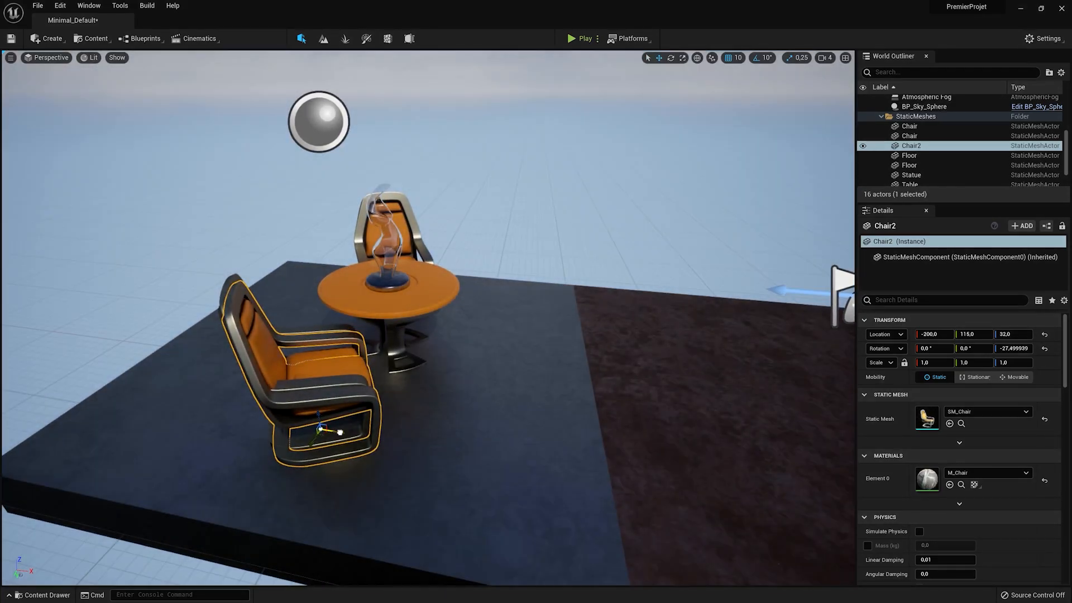
# - Move the duplicated chair to about X -60, Y 115 and duplicate the chair behind the table to X -55, Y -110
pyautogui.moveTo(334, 431); pyautogui.dragTo(528, 464)
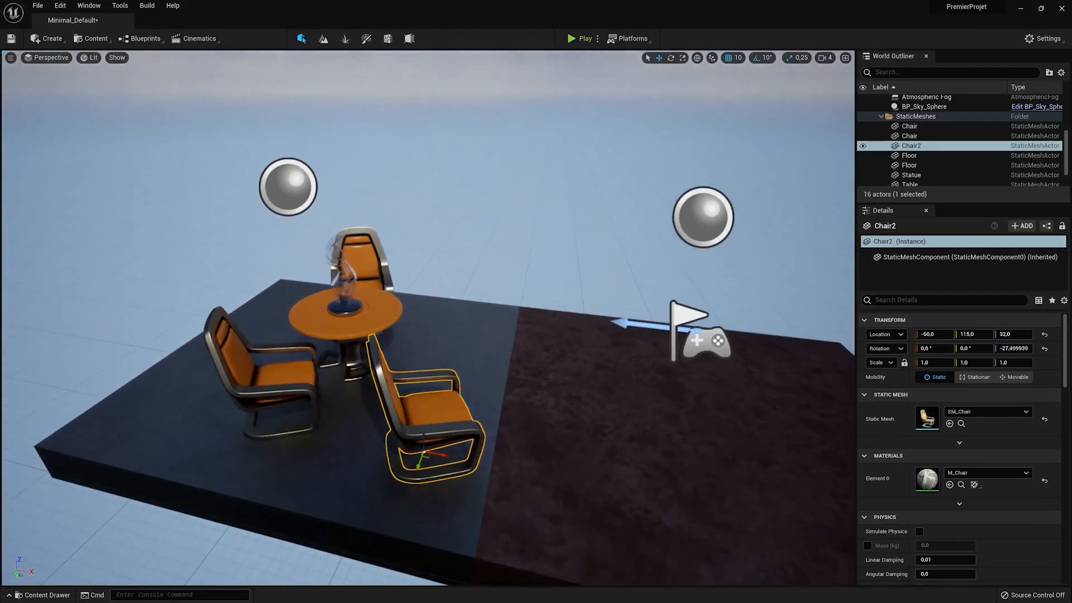
pyautogui.click(362, 258)
pyautogui.keyDown('alt'); pyautogui.moveTo(383, 320); pyautogui.dragTo(493, 333); pyautogui.keyUp('alt')
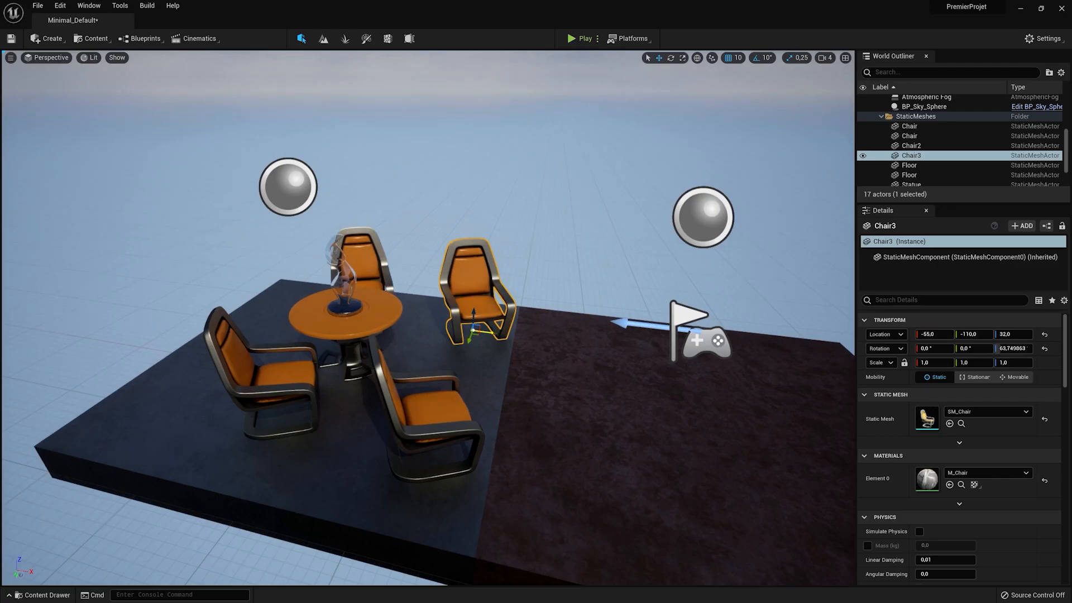
# - Duplicate all four chairs as a group over the copper floor with the camera following, and delete the copies
pyautogui.keyDown('ctrl'); pyautogui.click(362, 258); pyautogui.keyUp('ctrl')
pyautogui.keyDown('ctrl'); pyautogui.click(262, 380); pyautogui.keyUp('ctrl')
pyautogui.keyDown('ctrl'); pyautogui.click(139, 475); pyautogui.keyUp('ctrl')
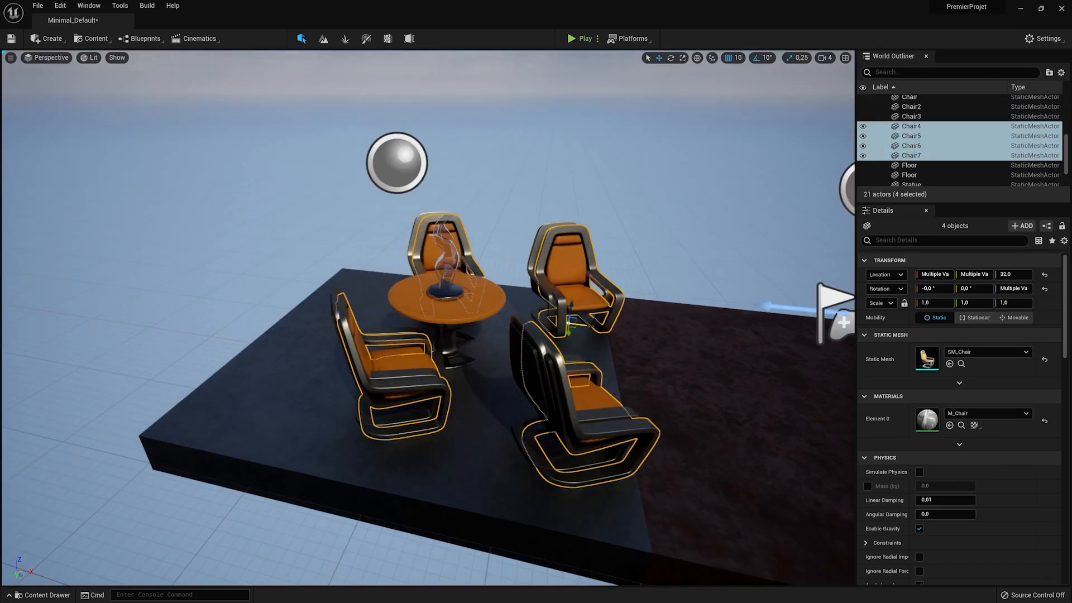
pyautogui.keyDown('alt'); pyautogui.keyDown('shift'); pyautogui.moveTo(587, 325); pyautogui.dragTo(417, 239); pyautogui.keyUp('shift'); pyautogui.keyUp('alt')
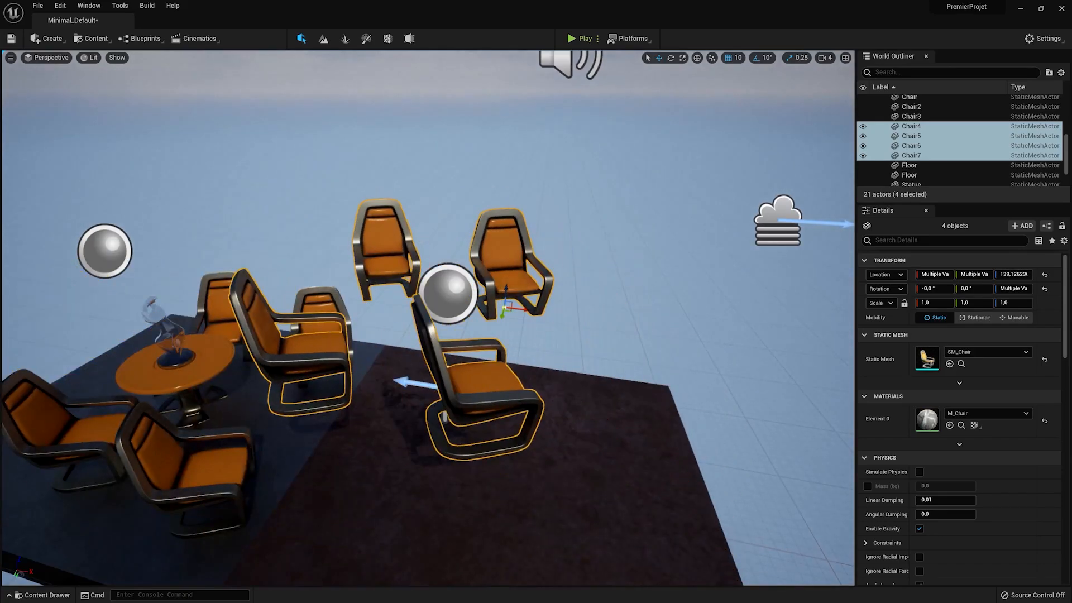
pyautogui.press('Delete')
pyautogui.scroll(-10, 428, 318)
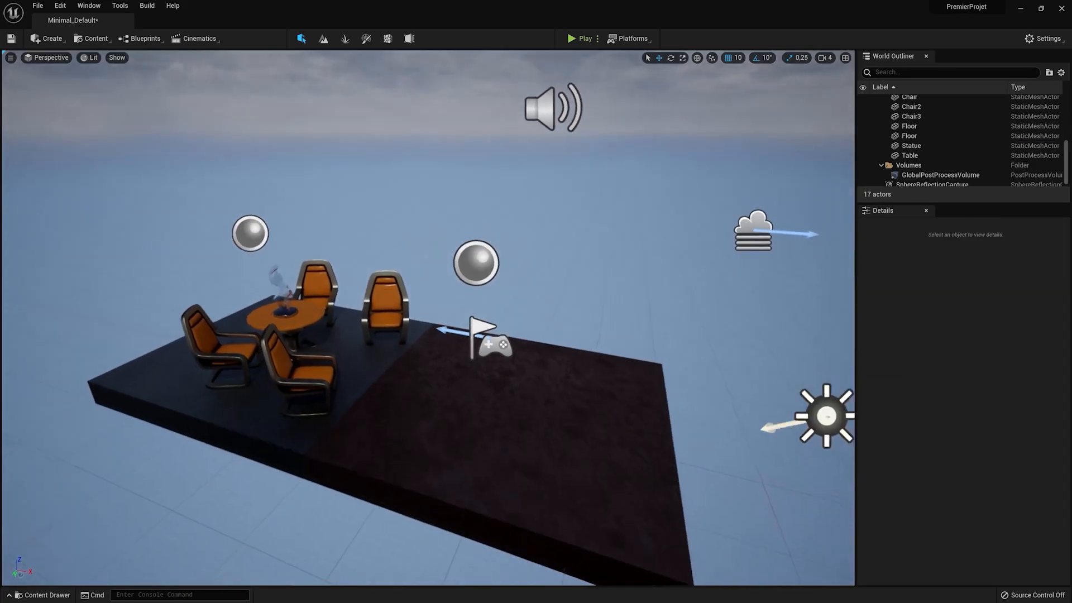
pyautogui.press('e')
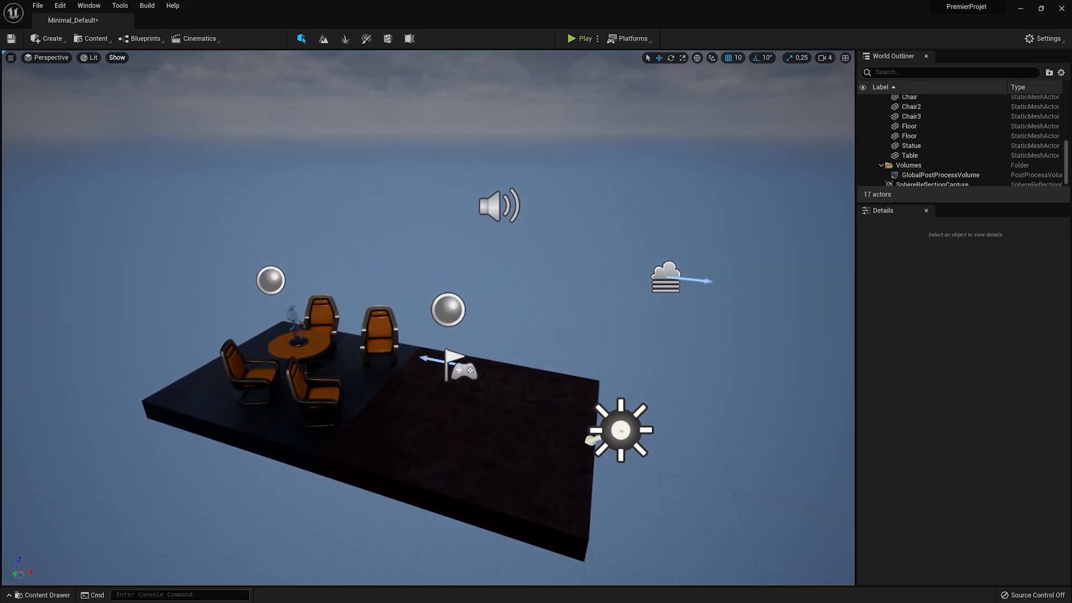
# - Hide the static meshes in the viewport and show them again
pyautogui.click(117, 57)
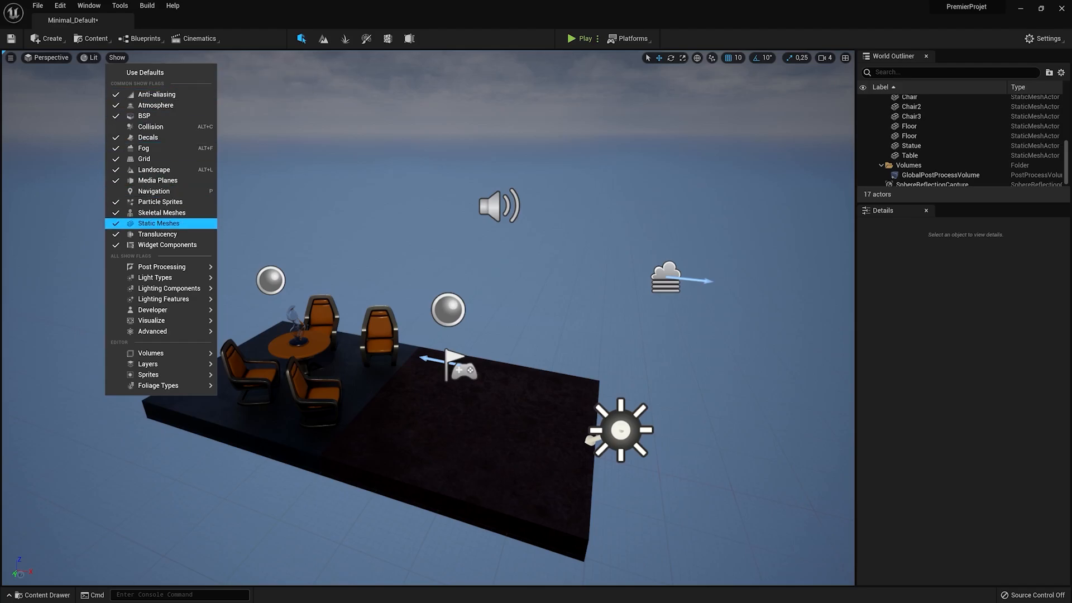
pyautogui.click(159, 224)
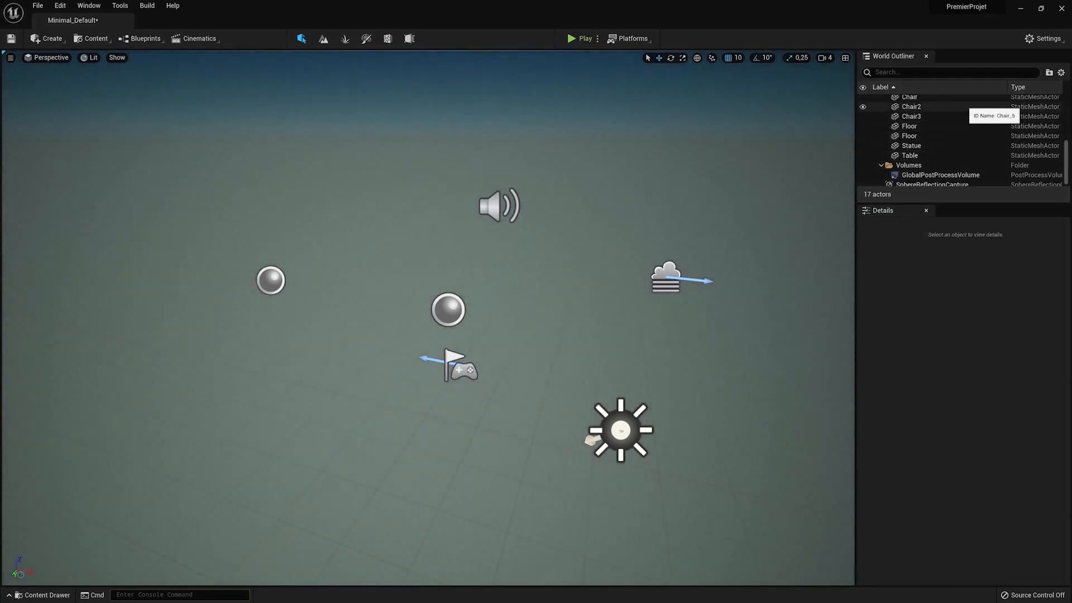
pyautogui.click(117, 57)
pyautogui.click(159, 223)
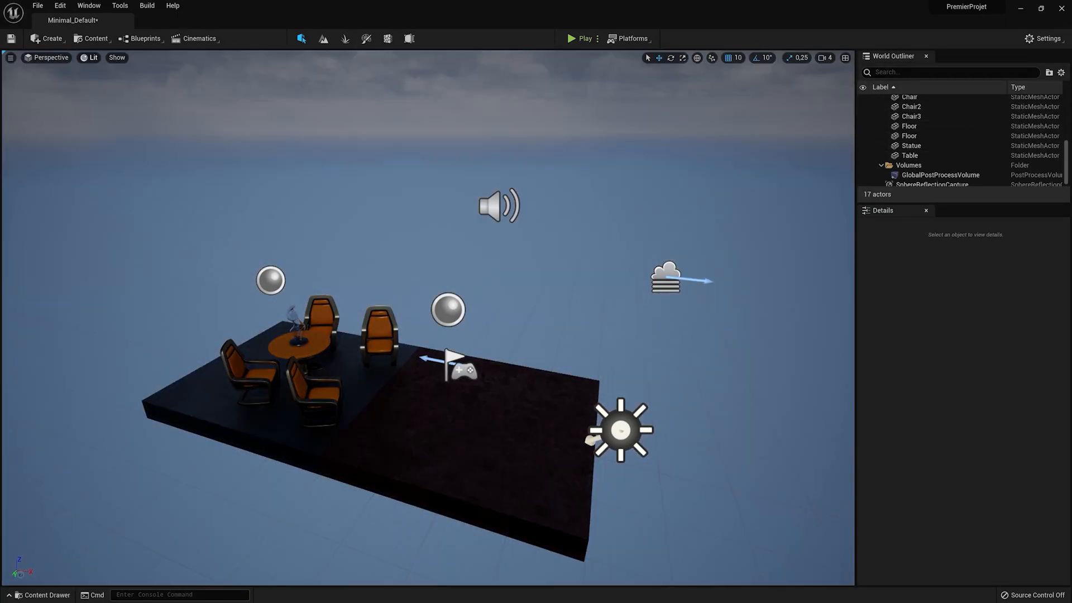
# - View the table and chairs in the Unlit and Wireframe view modes
pyautogui.click(90, 57)
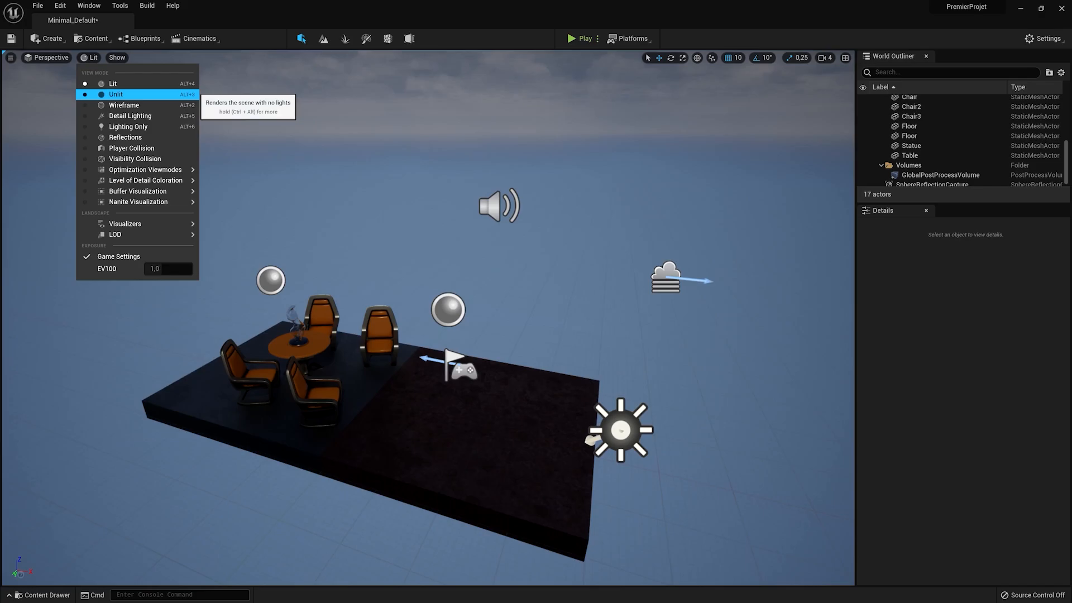
pyautogui.click(118, 95)
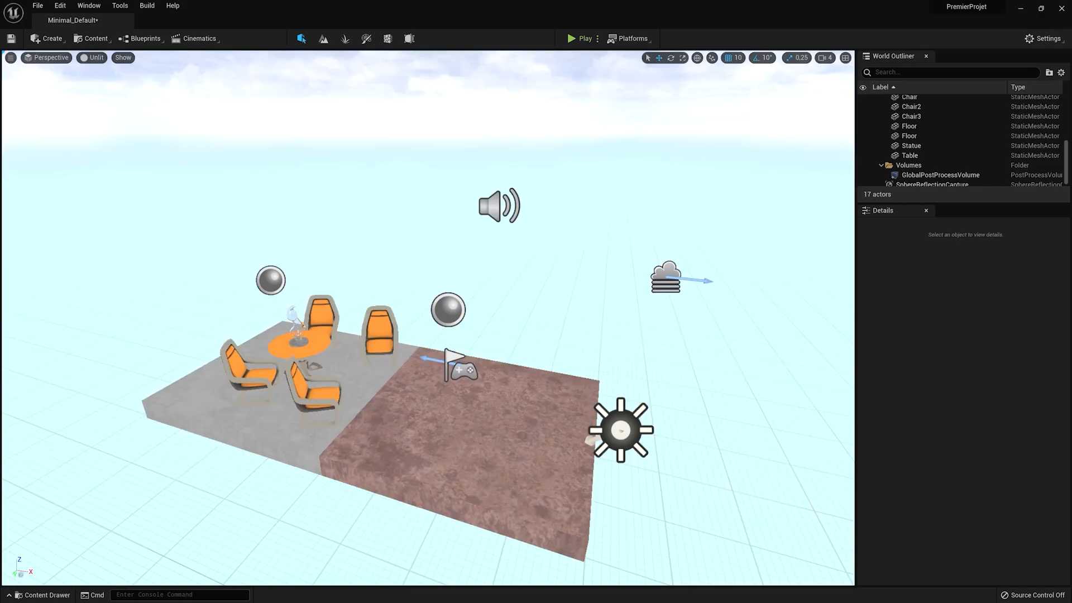
pyautogui.moveTo(428, 318); pyautogui.dragTo(186, 290, button='right')
pyautogui.click(92, 58)
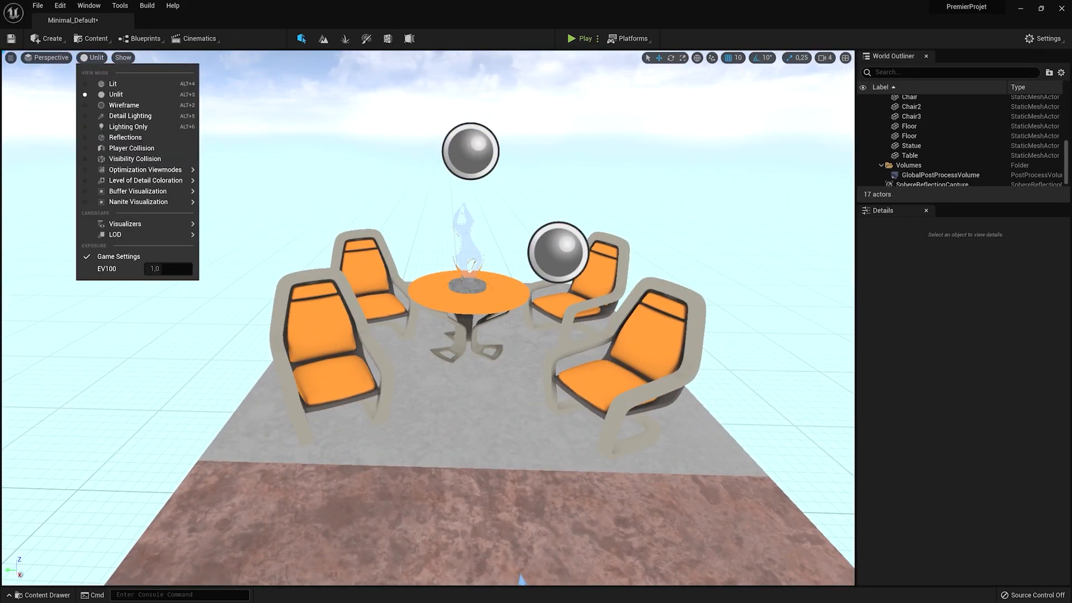
pyautogui.click(124, 105)
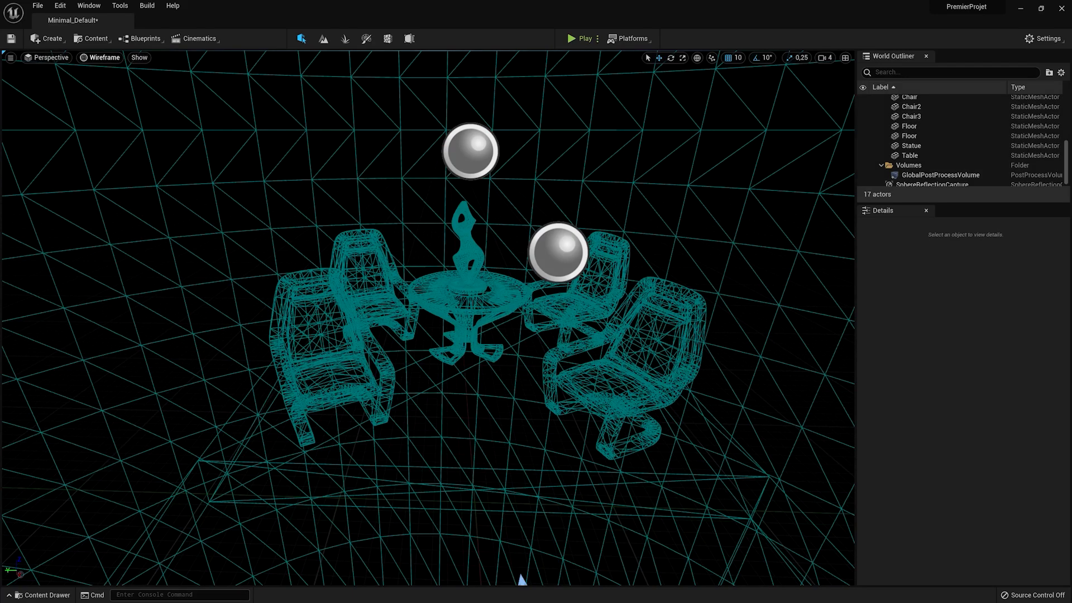
# - View the scene in the Lighting Only, Reflections and Player Collision modes, and return to Lit
pyautogui.hotkey('alt', '6')
pyautogui.click(105, 57)
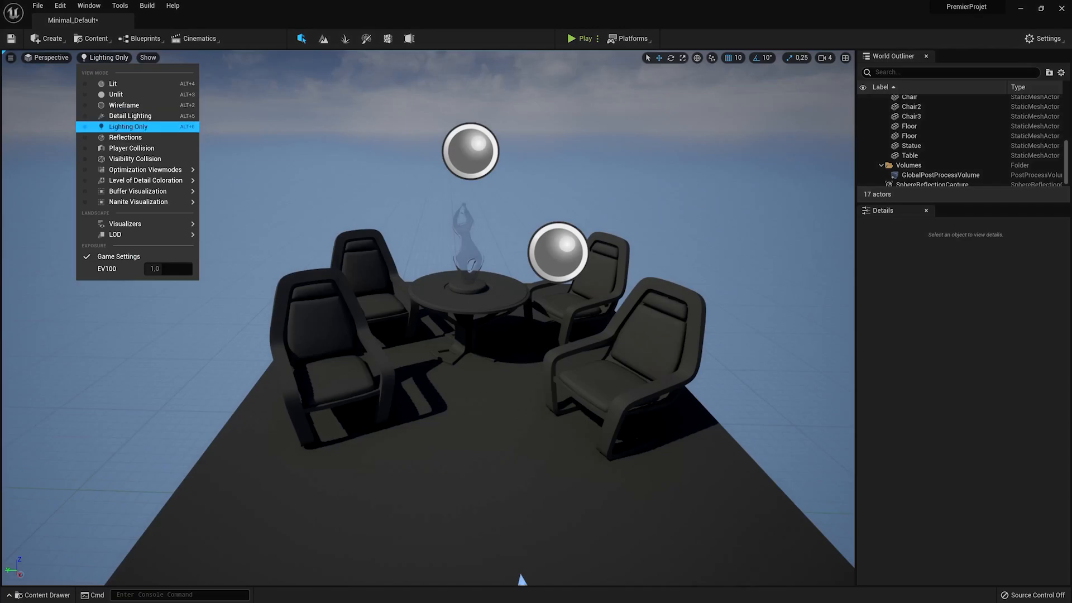
pyautogui.click(126, 137)
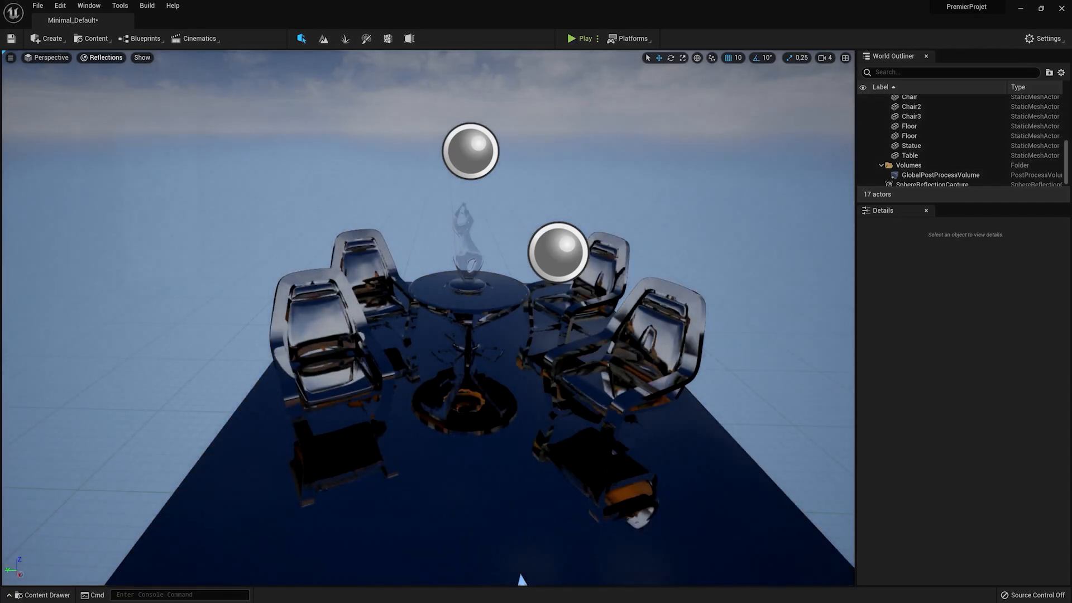
pyautogui.click(105, 58)
pyautogui.click(123, 222)
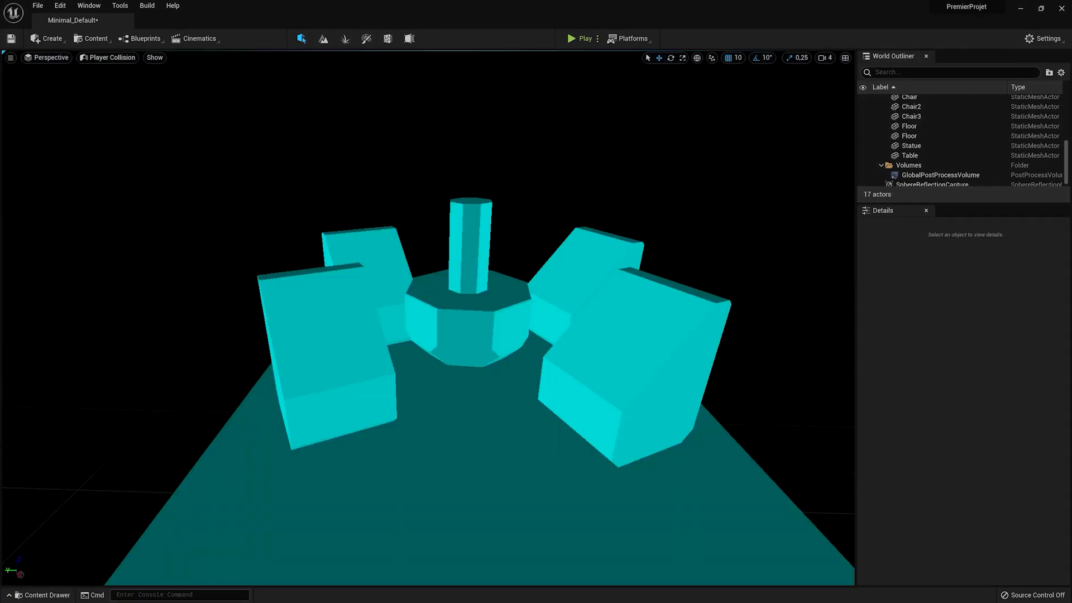
pyautogui.click(107, 57)
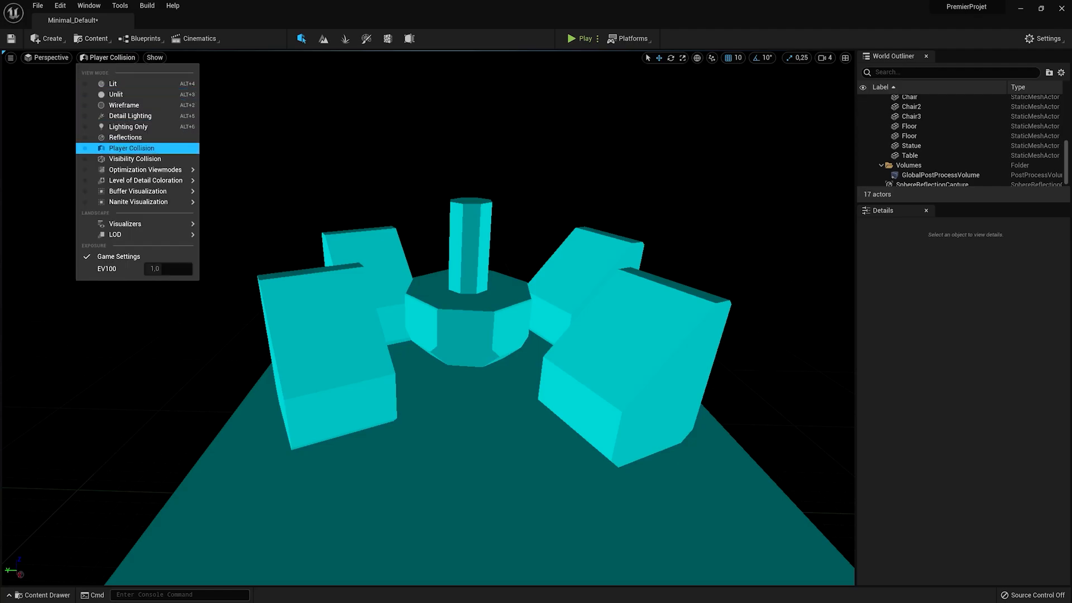
pyautogui.moveTo(138, 202)
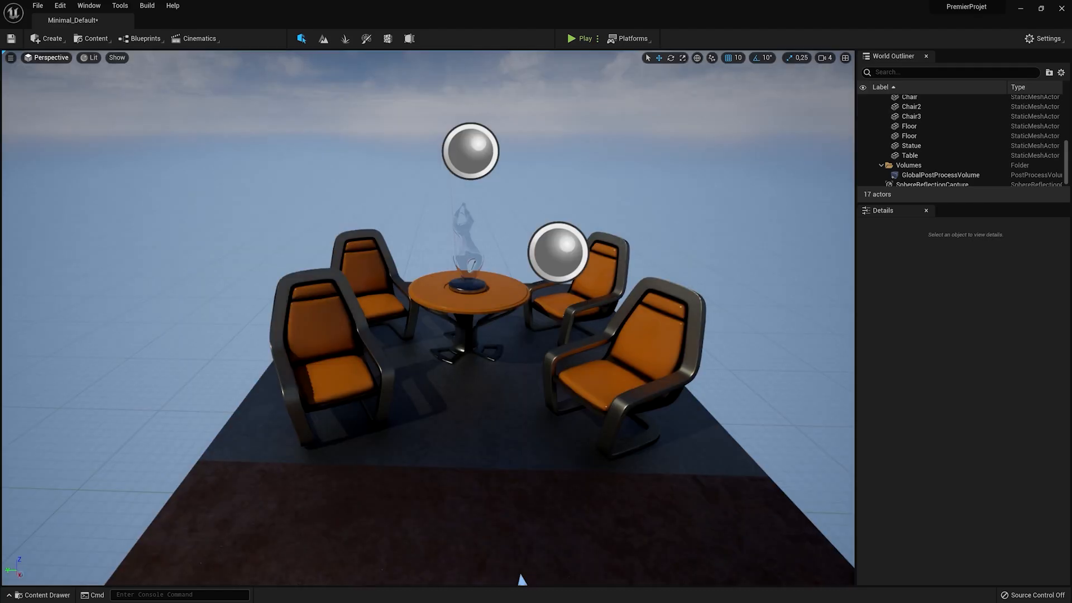
# - View the level from the Top in Lit mode and switch to the Left orthographic view
pyautogui.click(47, 58)
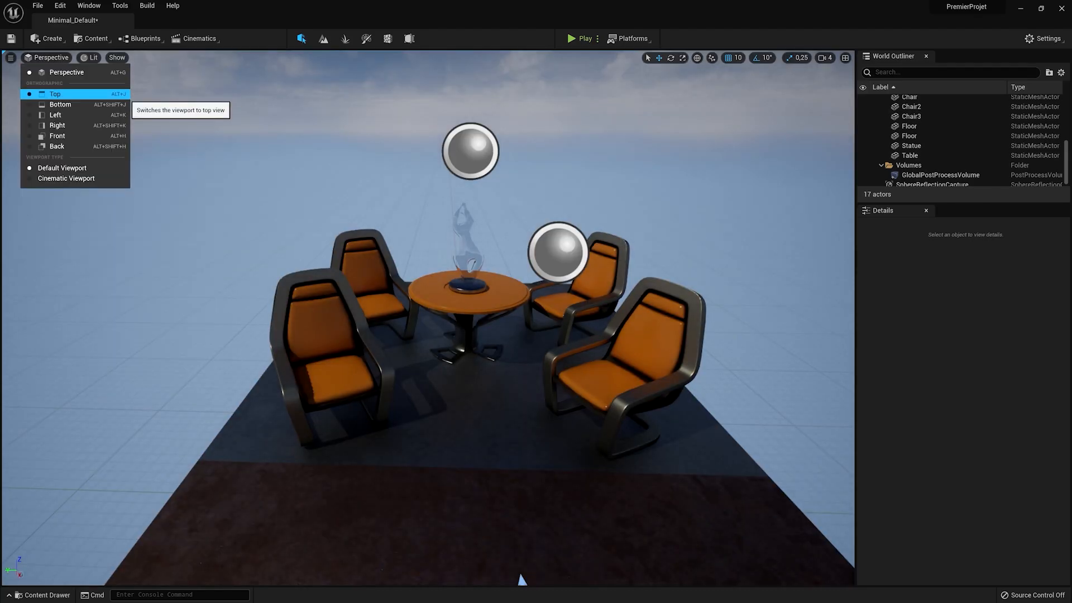
pyautogui.click(54, 94)
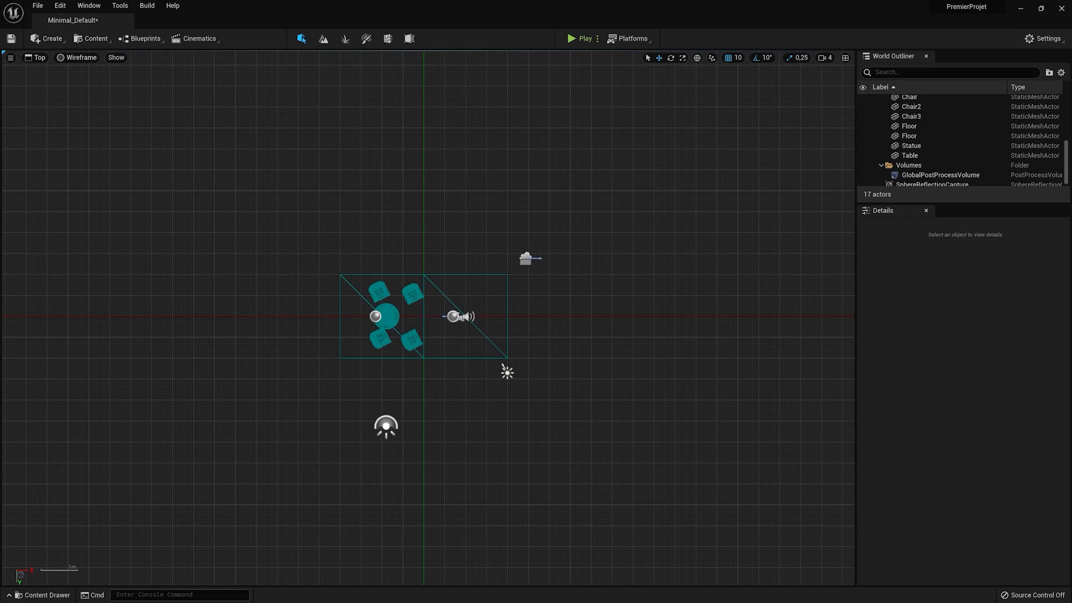
pyautogui.click(78, 57)
pyautogui.click(83, 83)
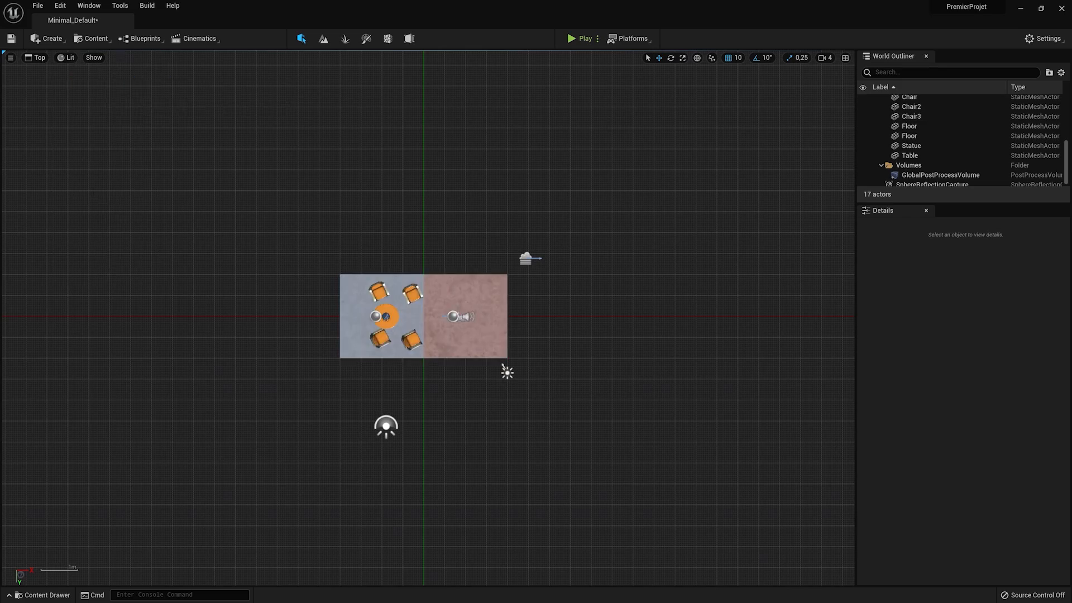
pyautogui.scroll(5, 404, 321)
pyautogui.click(35, 58)
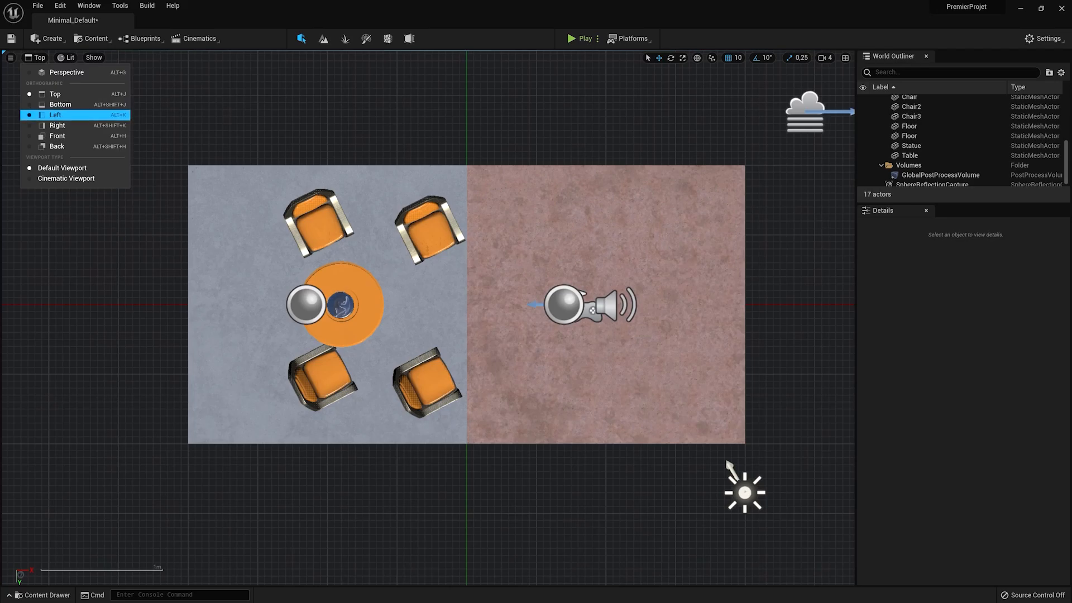
pyautogui.click(55, 115)
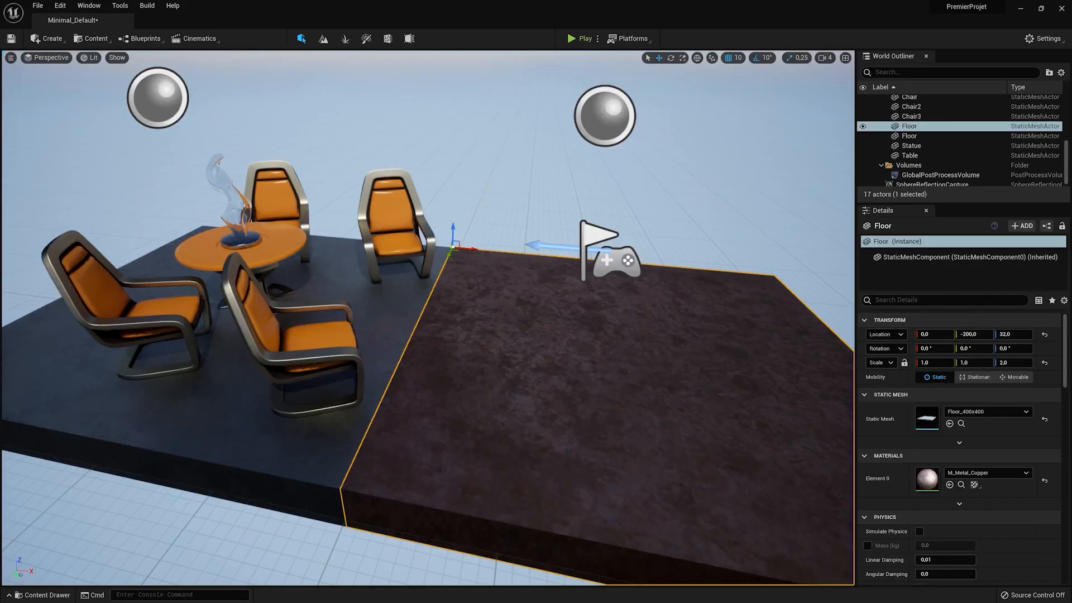
# - Turn on the viewport's FPS display and clear the floor selection
pyautogui.click(10, 58)
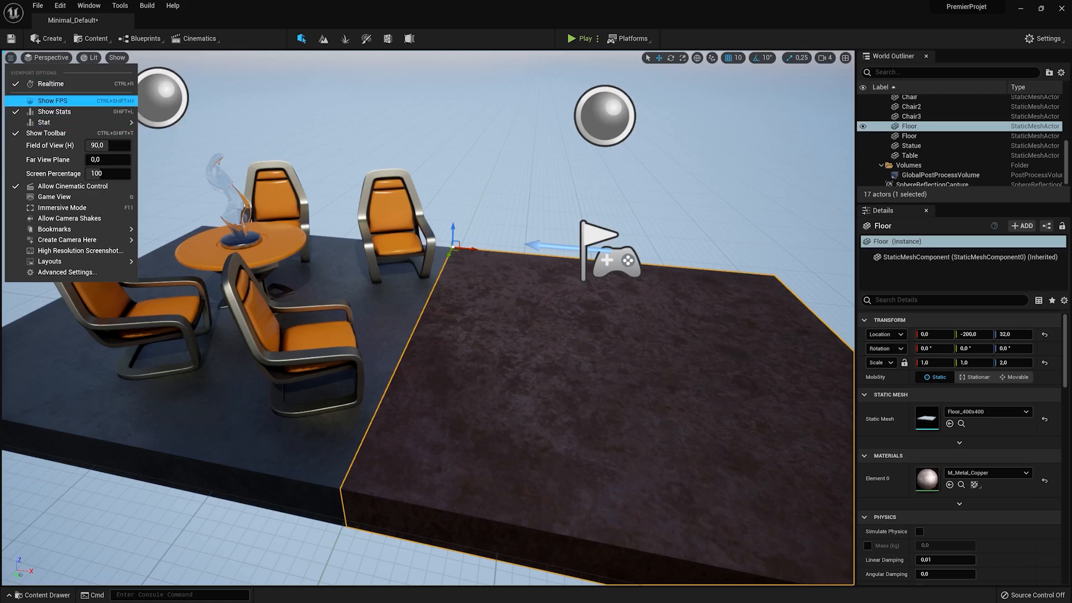
pyautogui.click(53, 101)
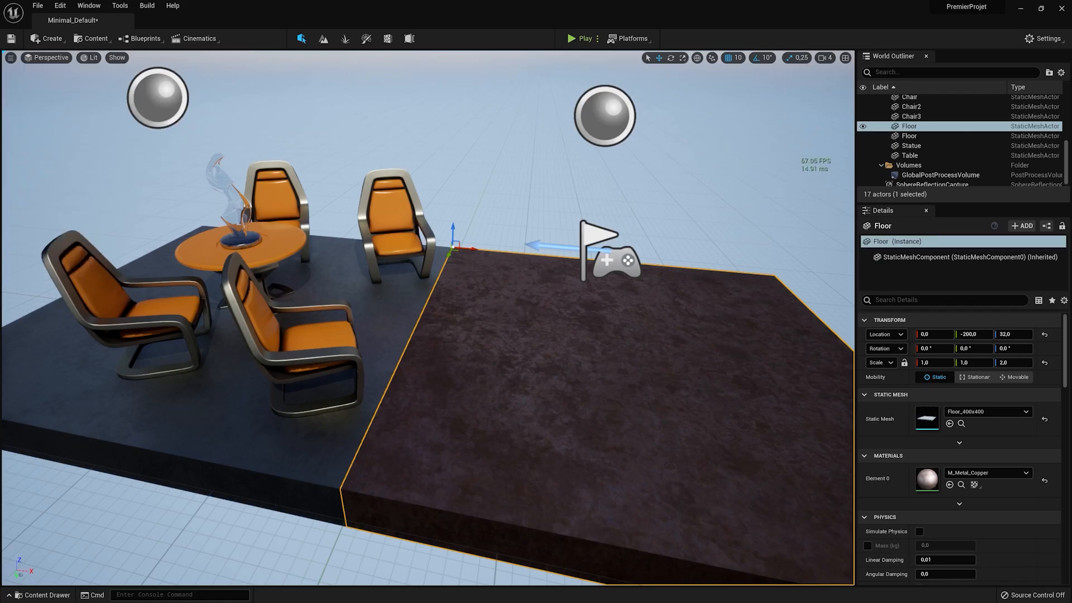
pyautogui.press('Escape')
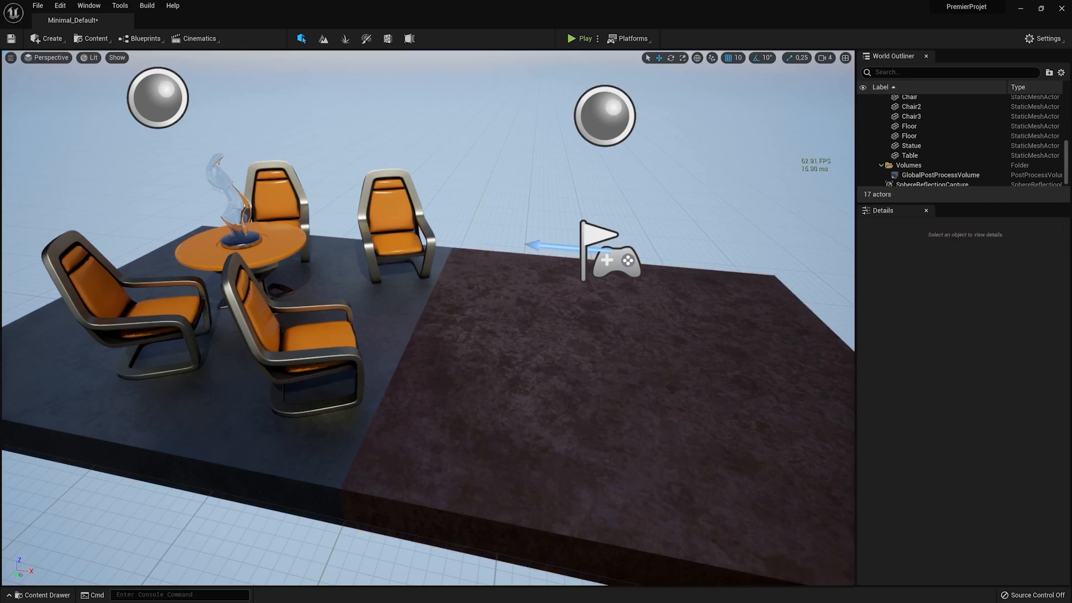
pyautogui.moveTo(502, 335); pyautogui.dragTo(424, 324, button='right')
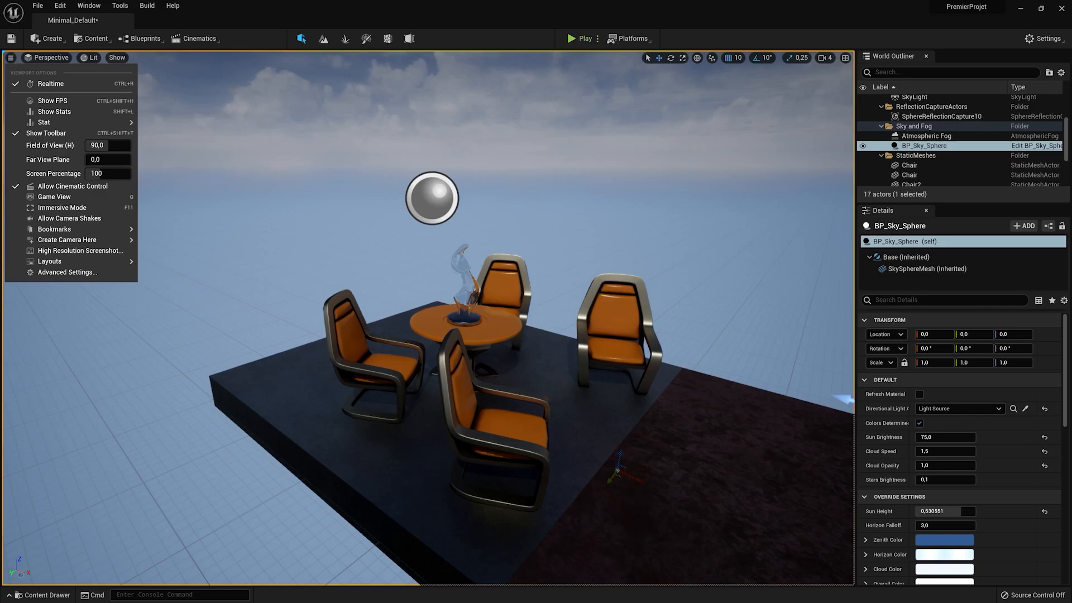
pyautogui.click(56, 101)
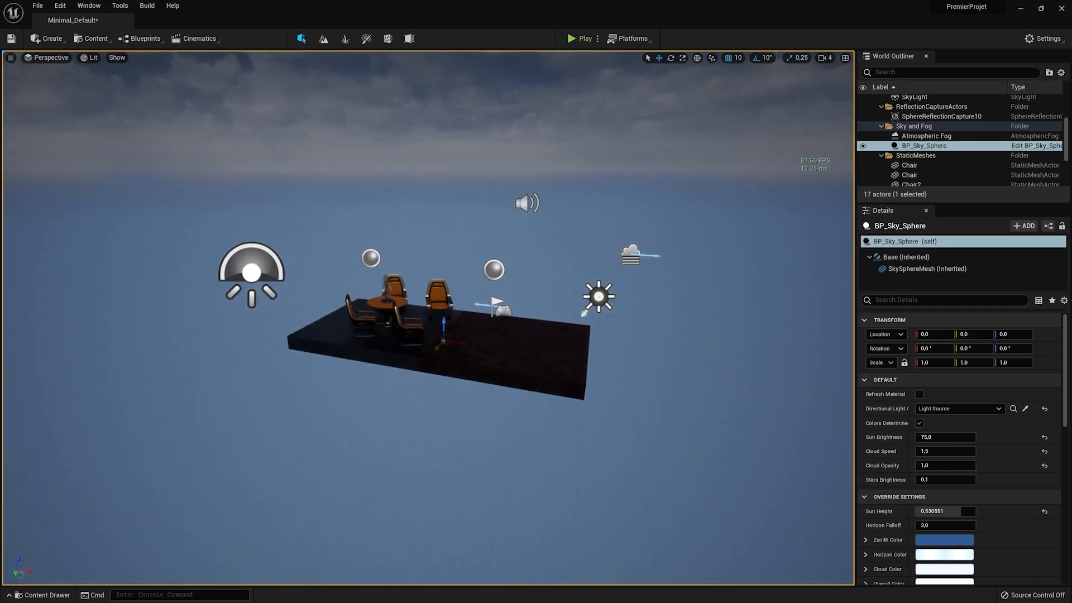
# - Fly around the level with Game View on and turn Game View off again
pyautogui.press('g')
pyautogui.moveTo(428, 318); pyautogui.dragTo(405, 313, button='right')
pyautogui.press('w')
pyautogui.press('s')
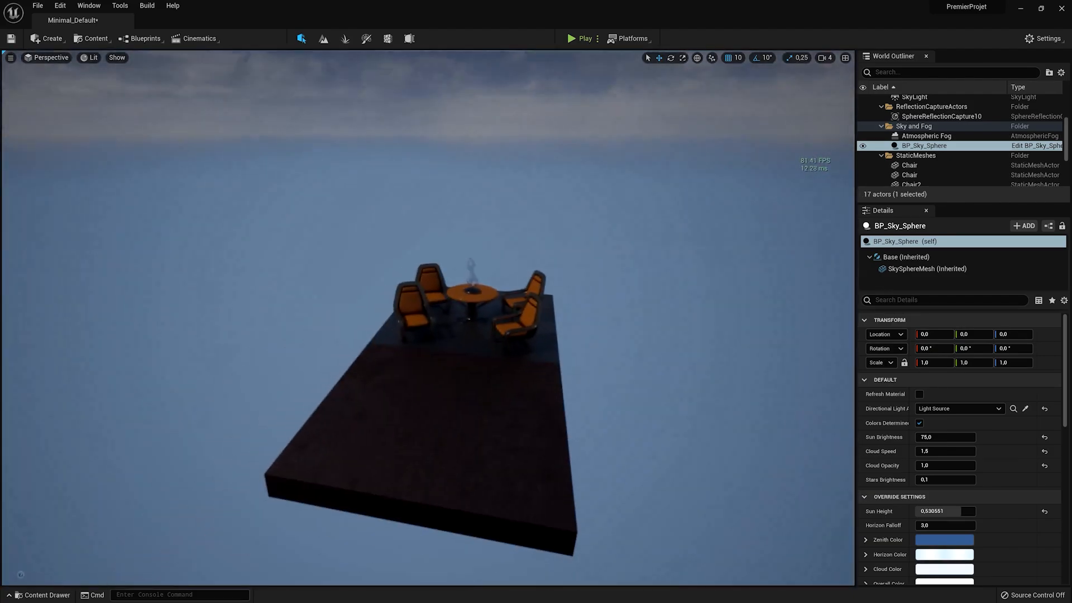
pyautogui.press('g')
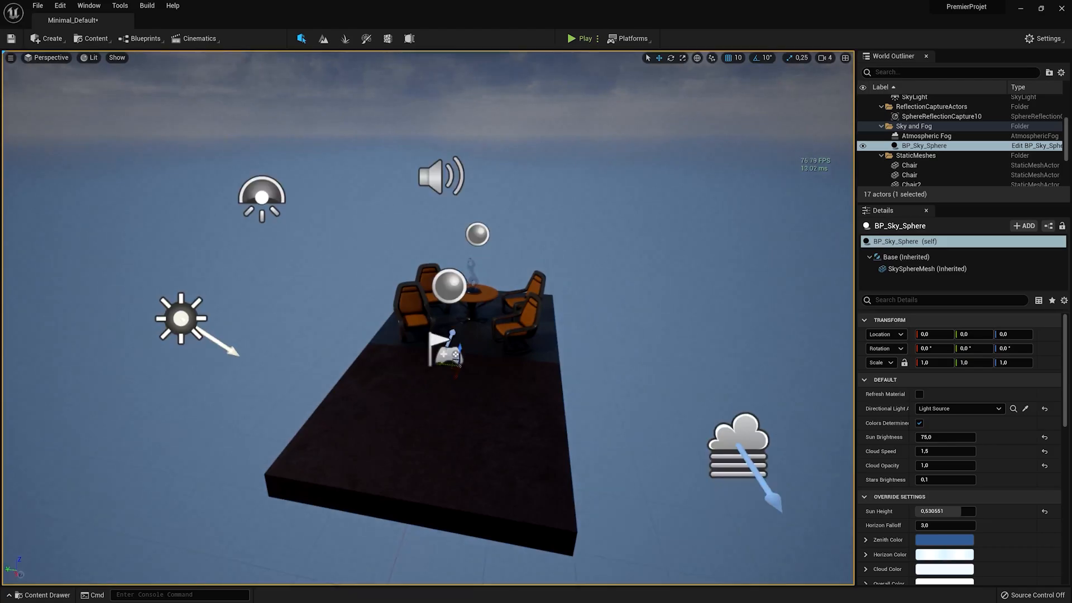
# - Fly toward the chairs in full-screen Immersive Mode with Game View on
pyautogui.press('F11')
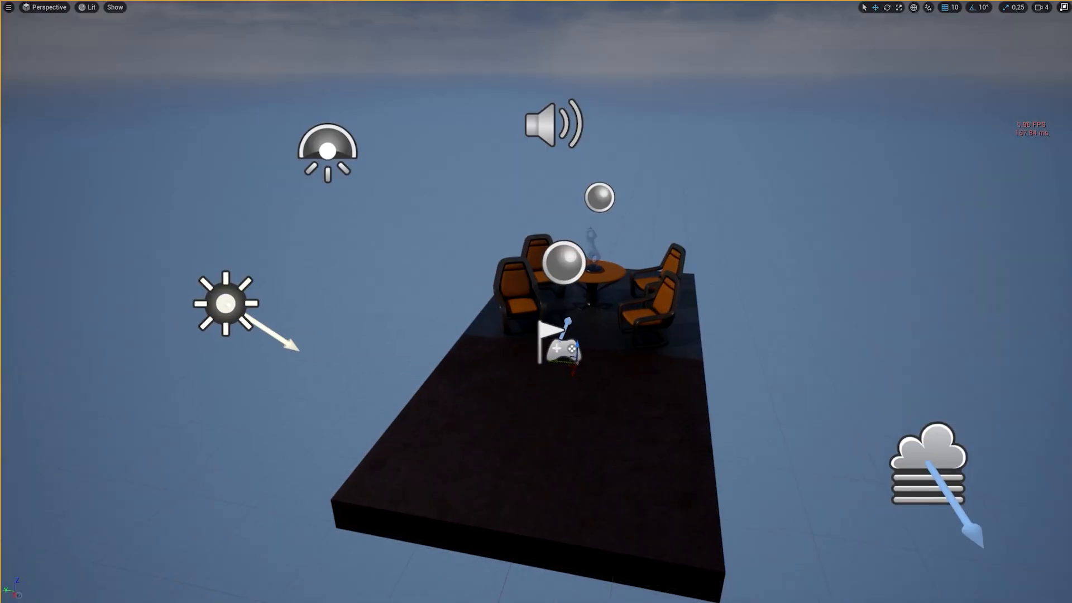
pyautogui.press('g')
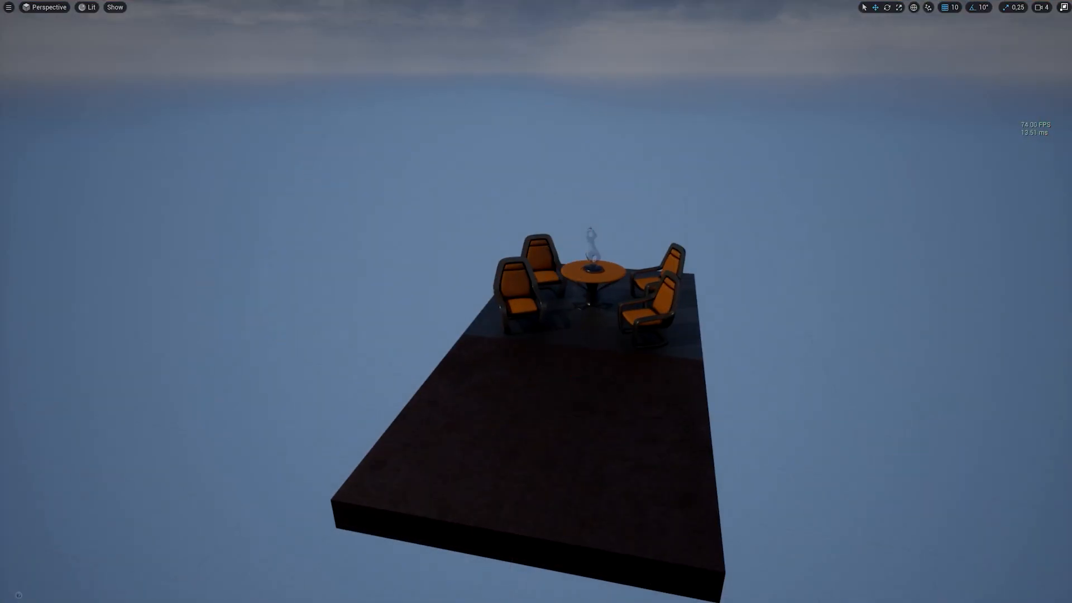
pyautogui.moveTo(536, 302)
pyautogui.mouseDown(button='right')
pyautogui.moveTo(536, 224)
pyautogui.moveTo(536, 301)
pyautogui.mouseUp(button='right')
pyautogui.press('w')
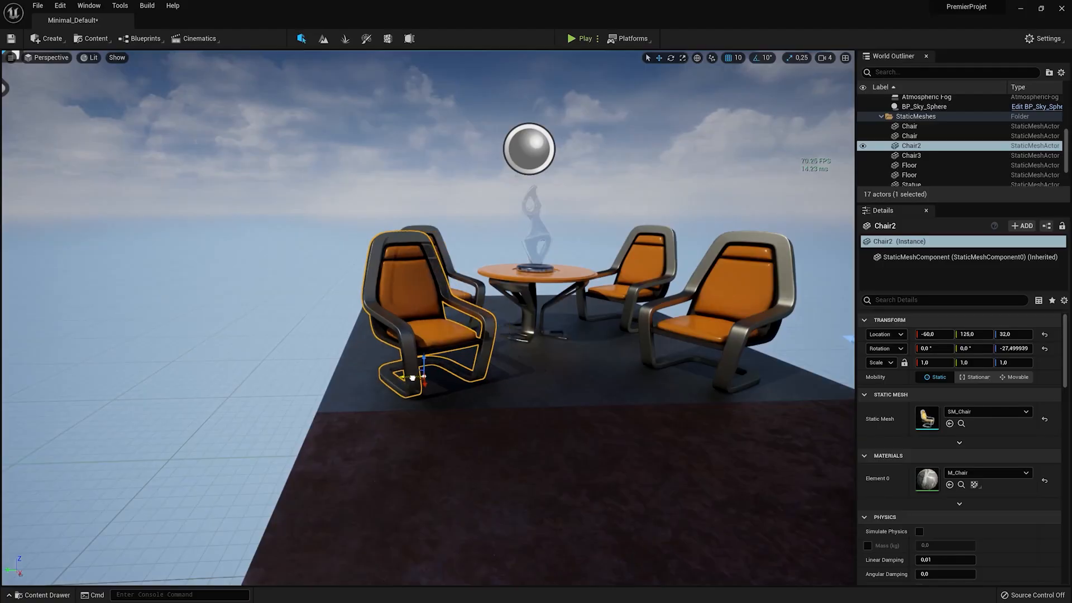
# - Move Chair2 along the Y axis to 115 and set the position grid snap size to 100
pyautogui.moveTo(390, 371); pyautogui.dragTo(424, 379)
pyautogui.moveTo(424, 379); pyautogui.dragTo(386, 474, button='right')
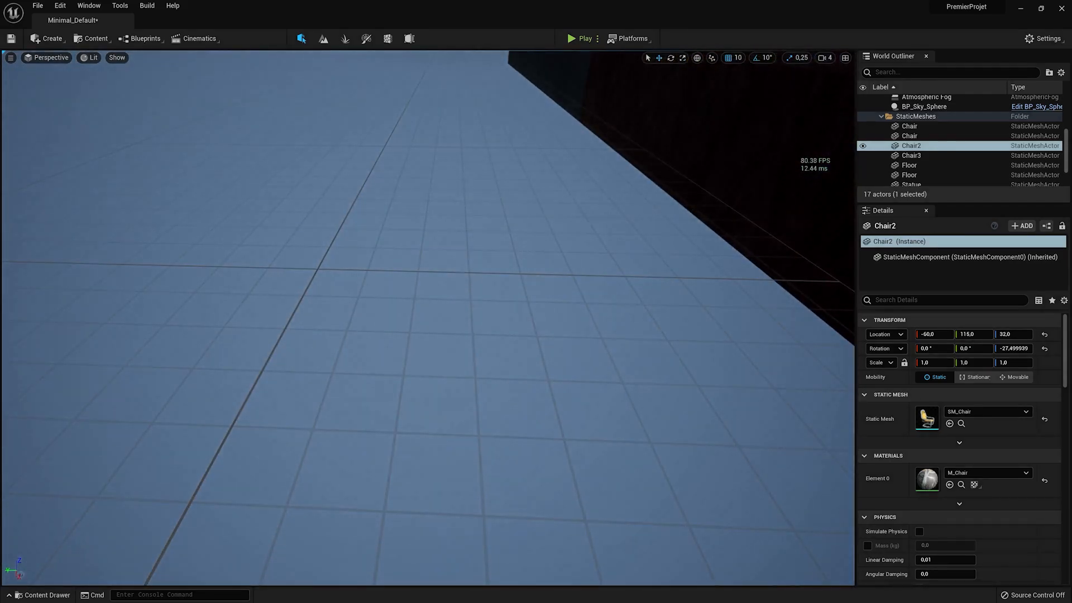
pyautogui.click(735, 58)
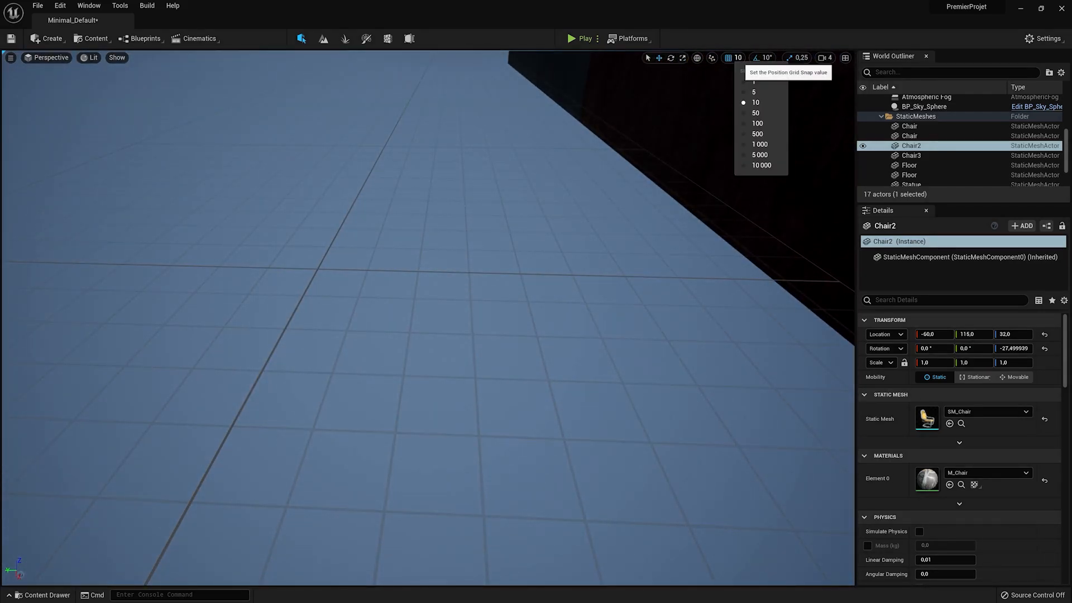
pyautogui.click(757, 123)
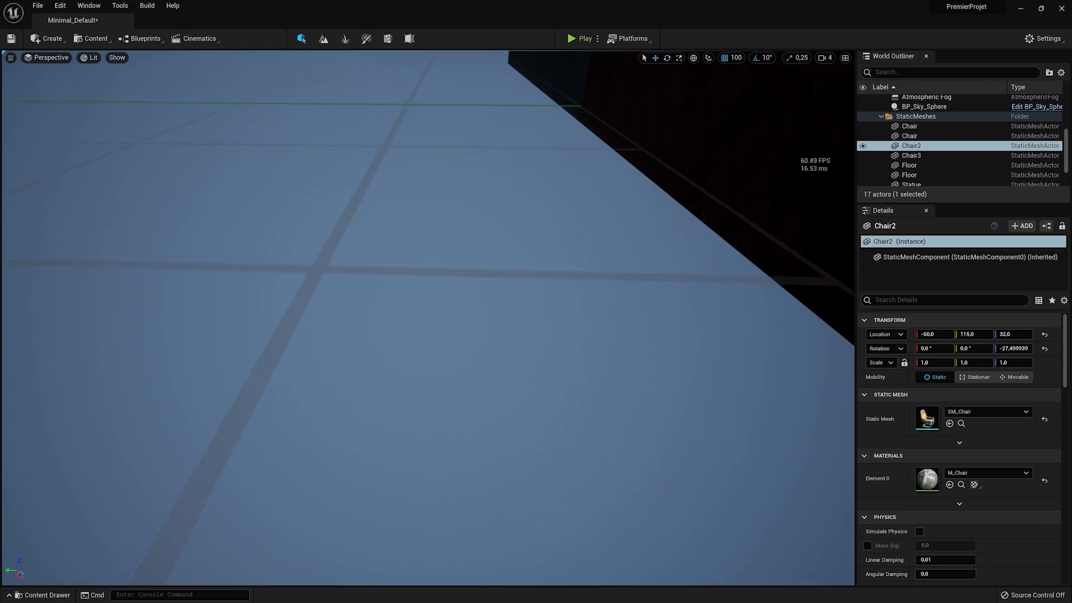
pyautogui.press('e')
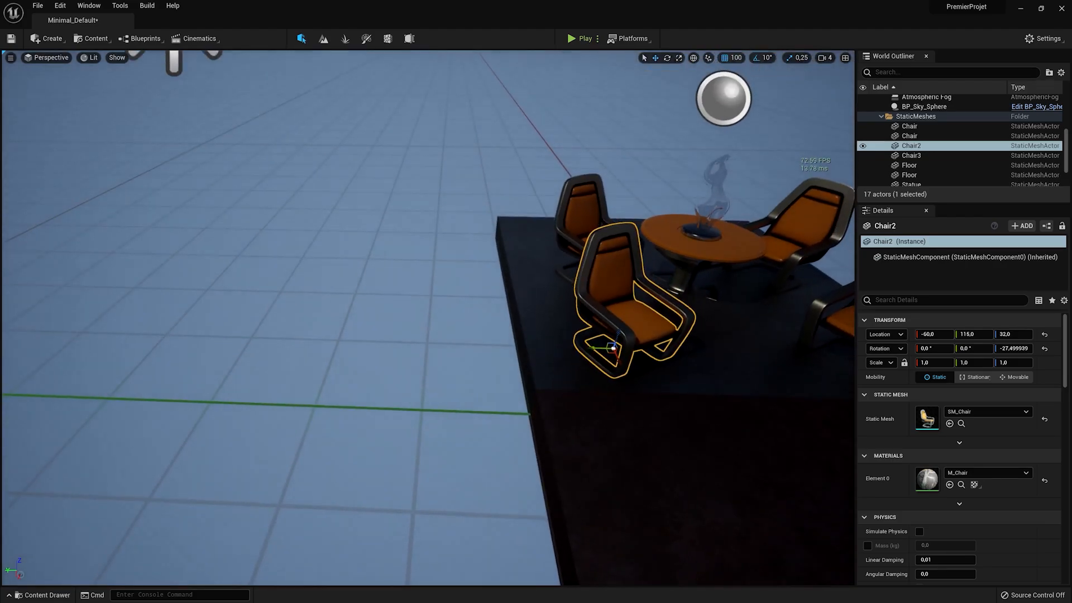
# - Try moving Chair2 along the Y axis and back with the 100-unit snap, and set the grid snap size to 10
pyautogui.moveTo(595, 348); pyautogui.dragTo(432, 344)
pyautogui.moveTo(361, 340); pyautogui.dragTo(565, 316)
pyautogui.click(736, 58)
pyautogui.click(753, 104)
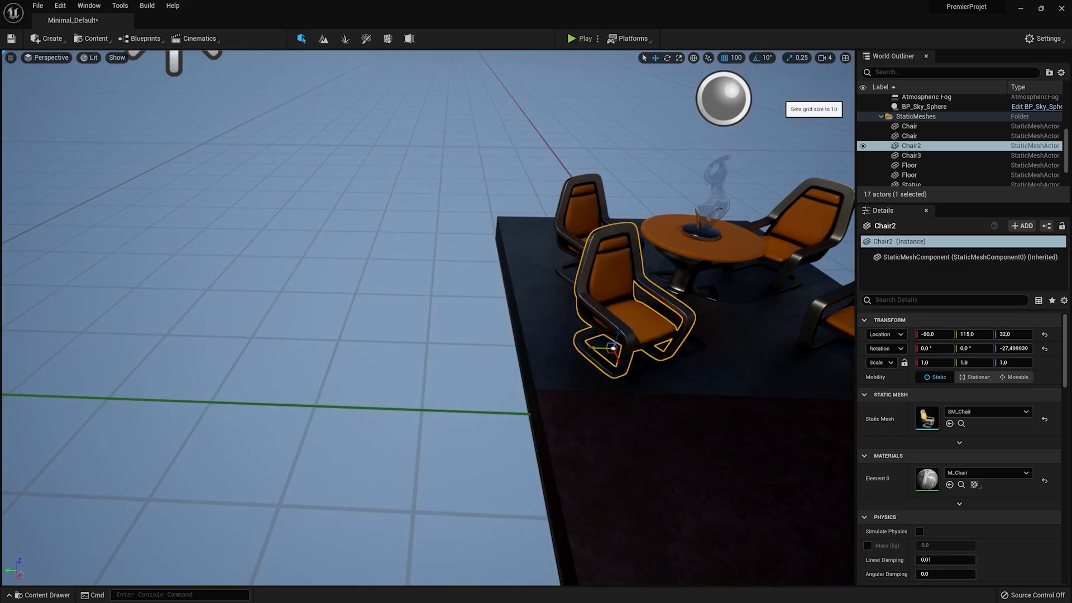
# - Move Chair2 along the Y axis to about 119.46 with position grid snapping off, and undo the extra move
pyautogui.moveTo(614, 252); pyautogui.dragTo(665, 248, button='right')
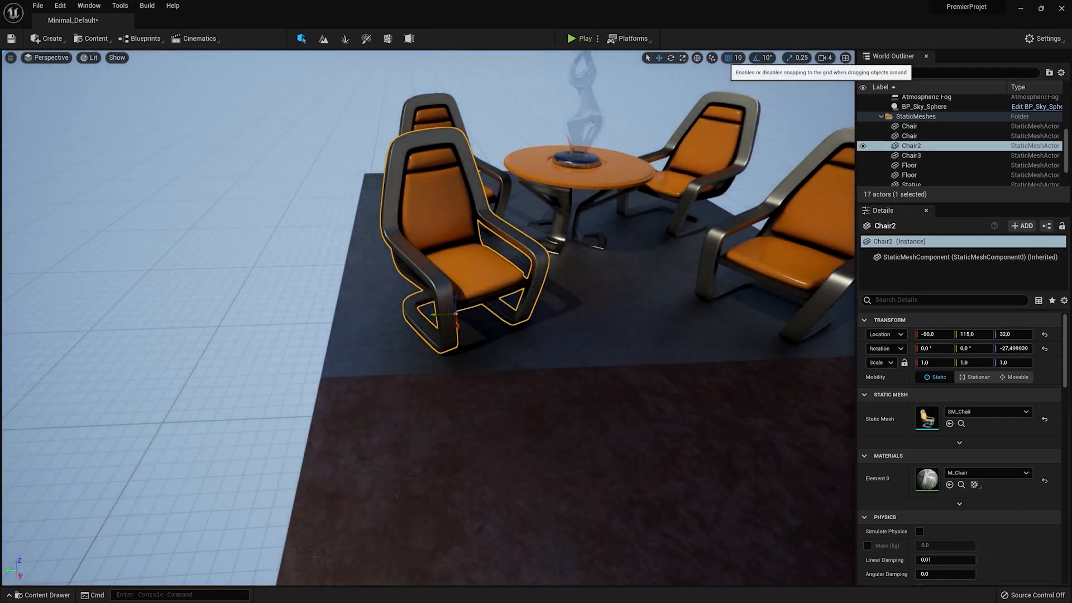
pyautogui.moveTo(439, 314); pyautogui.dragTo(426, 294)
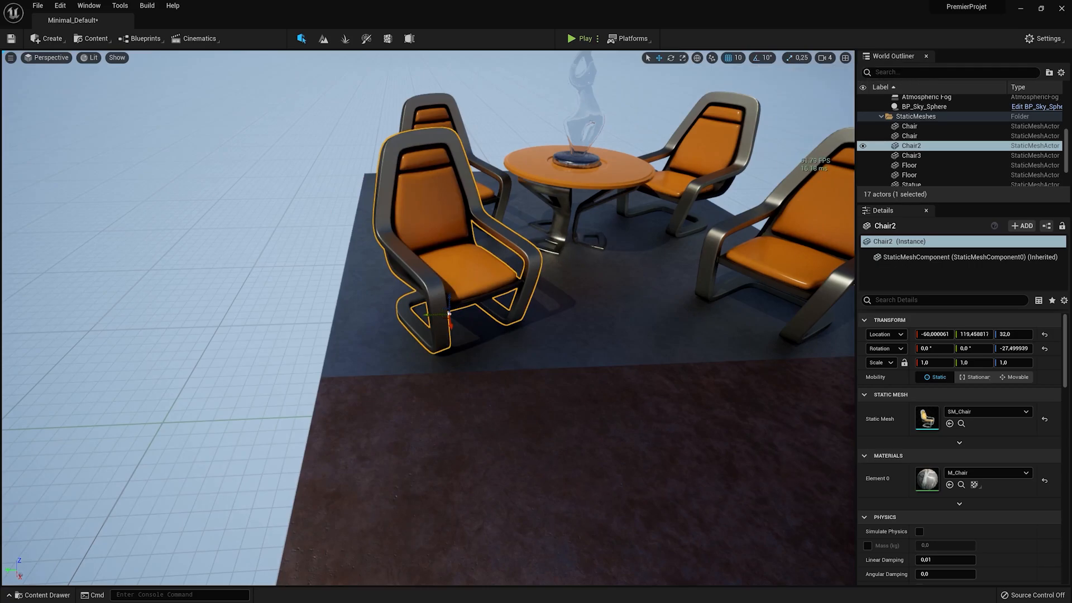
pyautogui.moveTo(438, 330)
pyautogui.mouseDown()
pyautogui.moveTo(489, 329)
pyautogui.moveTo(374, 328)
pyautogui.moveTo(459, 332)
pyautogui.mouseUp()
pyautogui.hotkey('ctrl', 'z')
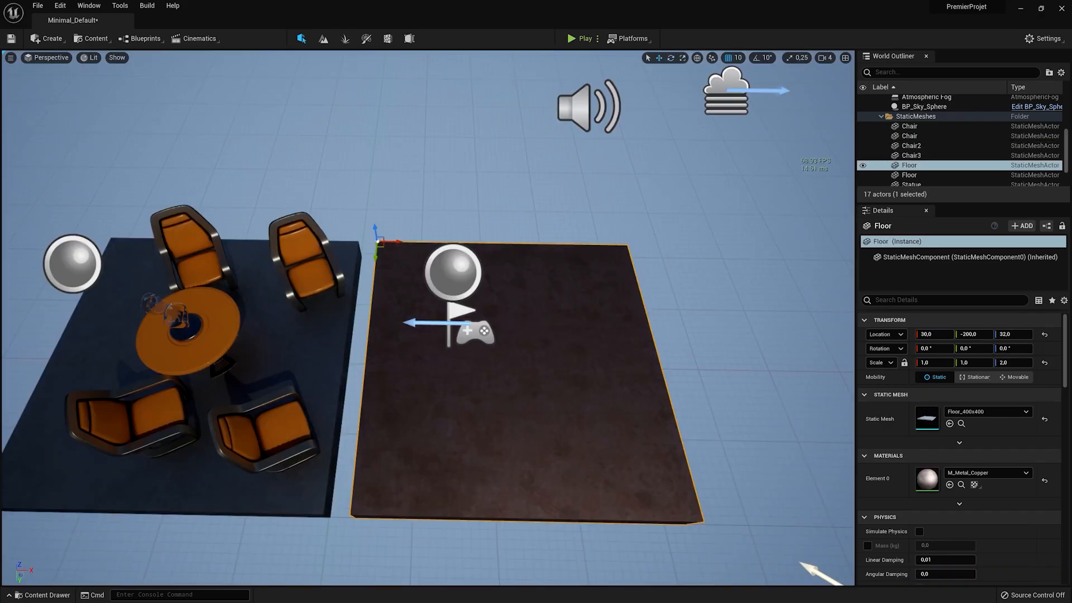
# - Move the copper floor along the X axis to 0 with the 10-unit grid snap, aligning its edge with the neighbouring floor
pyautogui.moveTo(427, 318); pyautogui.dragTo(419, 346, button='right')
pyautogui.moveTo(428, 347); pyautogui.dragTo(429, 290)
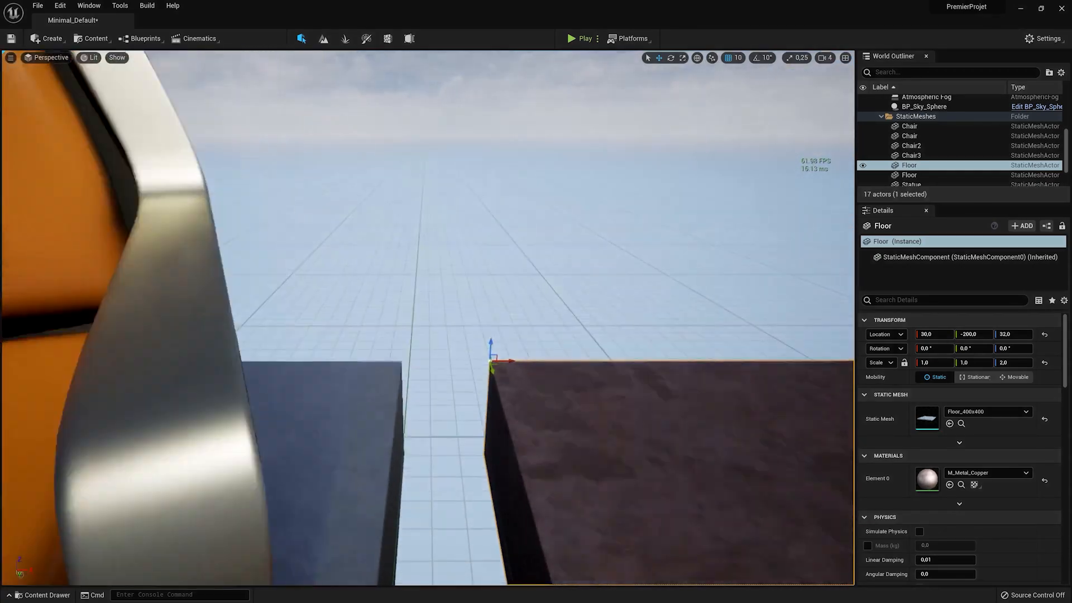
pyautogui.moveTo(429, 291); pyautogui.dragTo(428, 317, button='right')
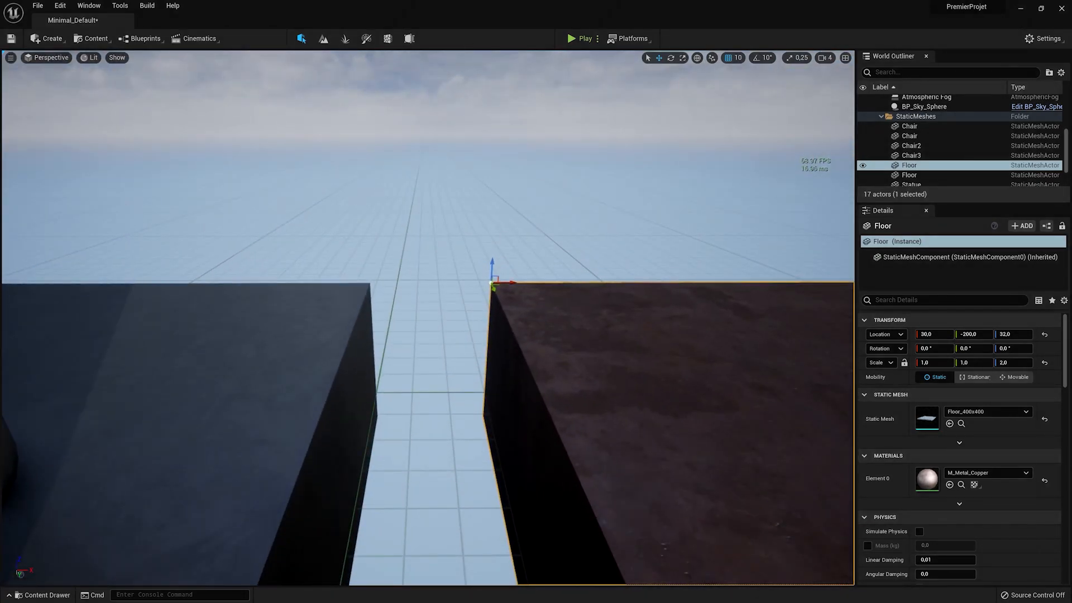
pyautogui.moveTo(502, 283); pyautogui.dragTo(411, 296)
pyautogui.hotkey('ctrl', 'z')
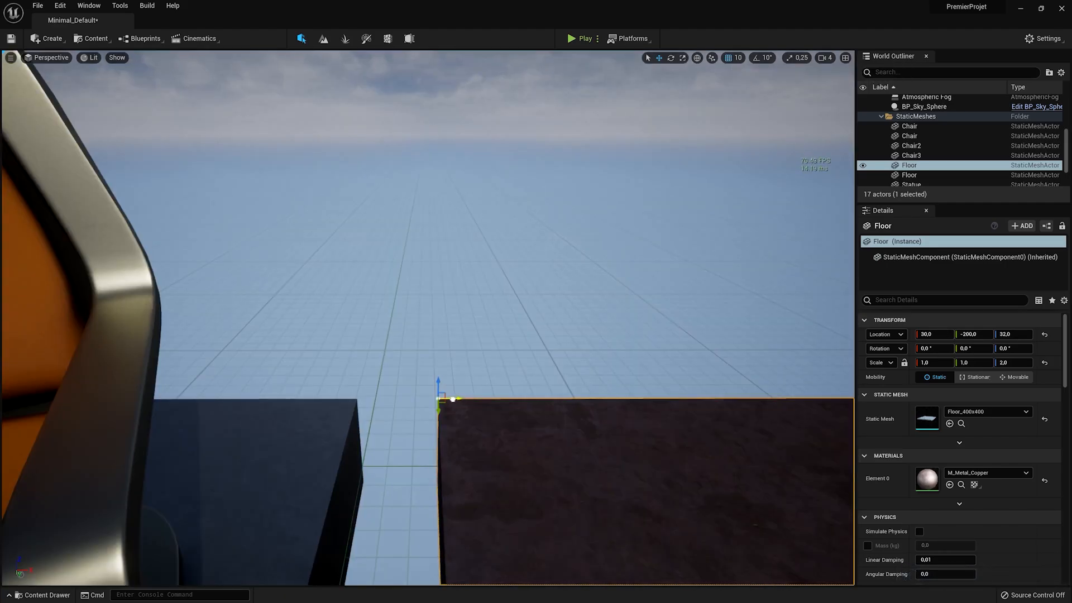
pyautogui.moveTo(453, 400); pyautogui.dragTo(386, 401)
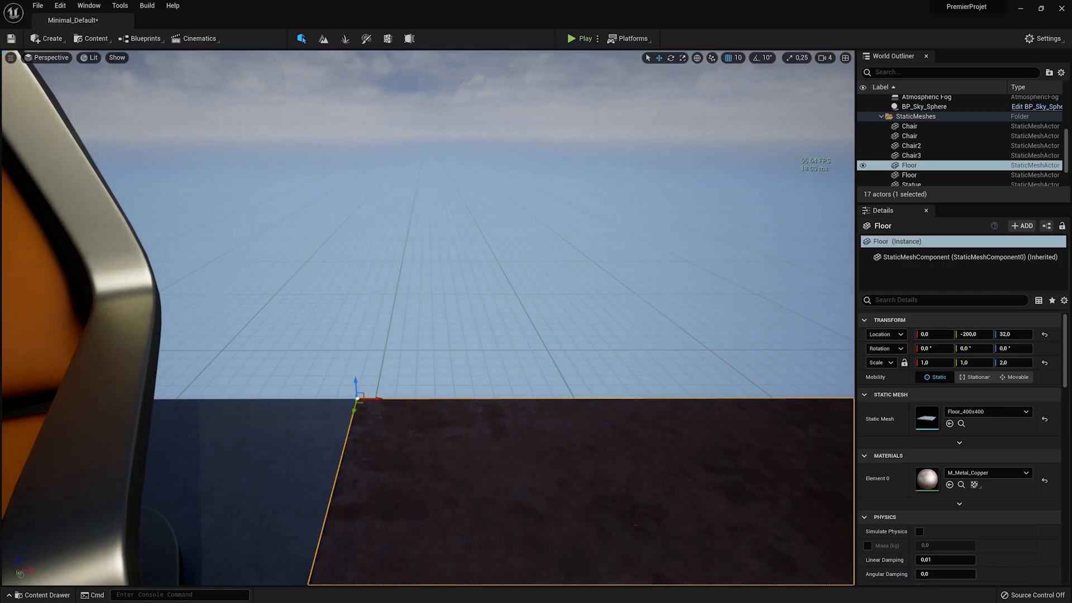
# - Select Chair2, toggle its transform gizmo between world and local space, and try moving the chair in local space
pyautogui.moveTo(428, 319); pyautogui.dragTo(407, 463, button='right')
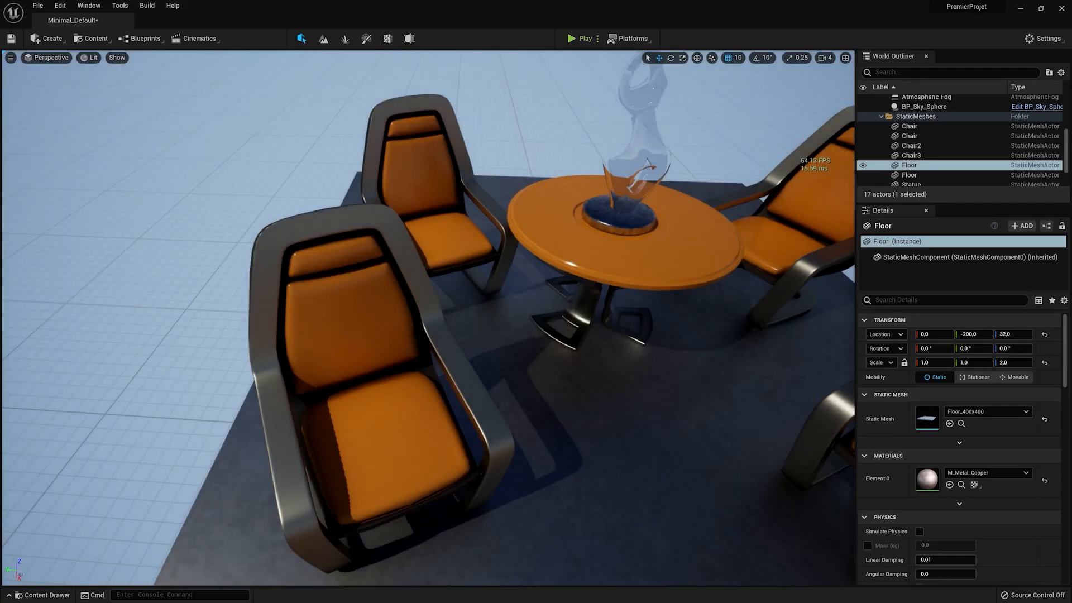
pyautogui.click(369, 402)
pyautogui.click(697, 57)
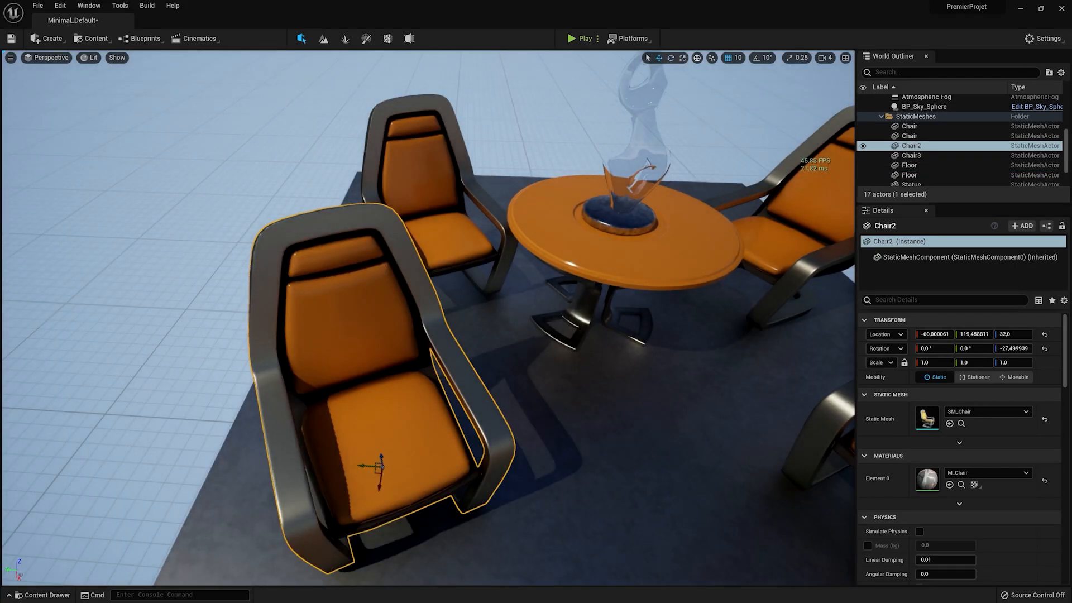
pyautogui.click(697, 58)
pyautogui.click(697, 57)
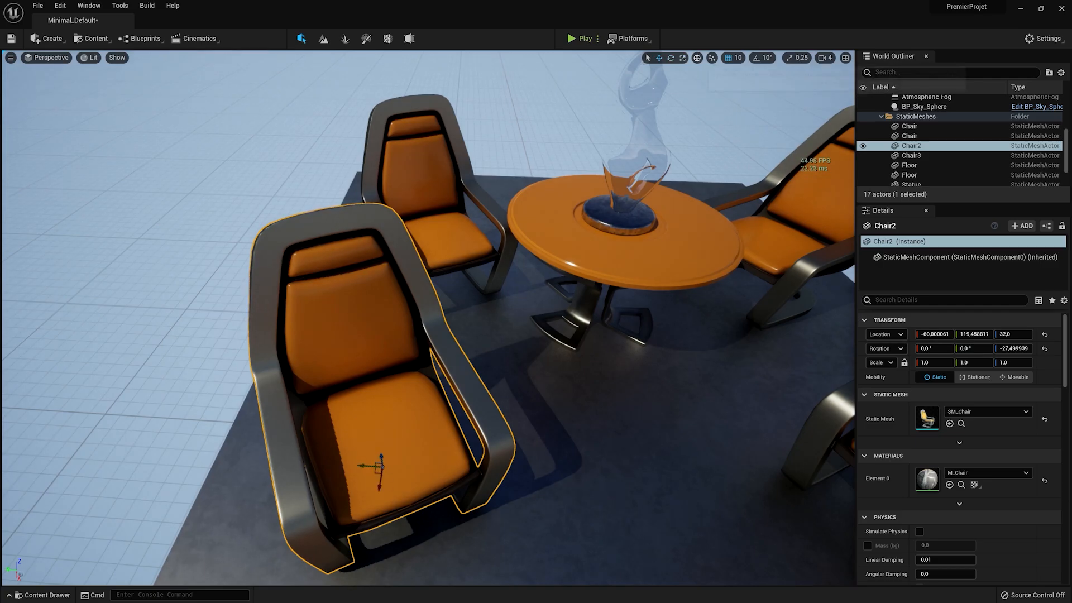
pyautogui.click(697, 57)
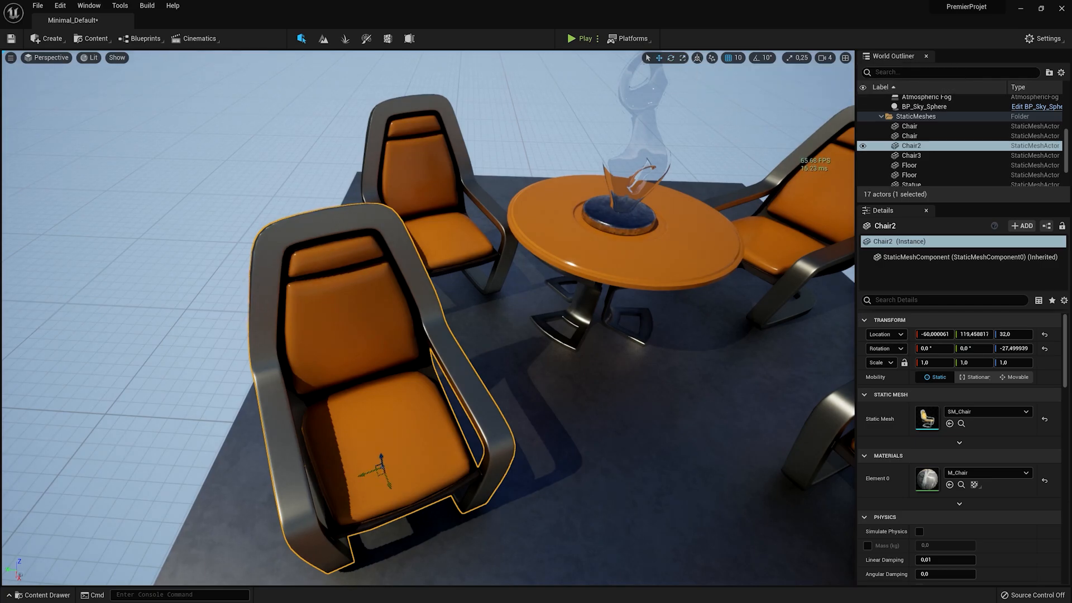
pyautogui.moveTo(377, 474); pyautogui.dragTo(354, 450)
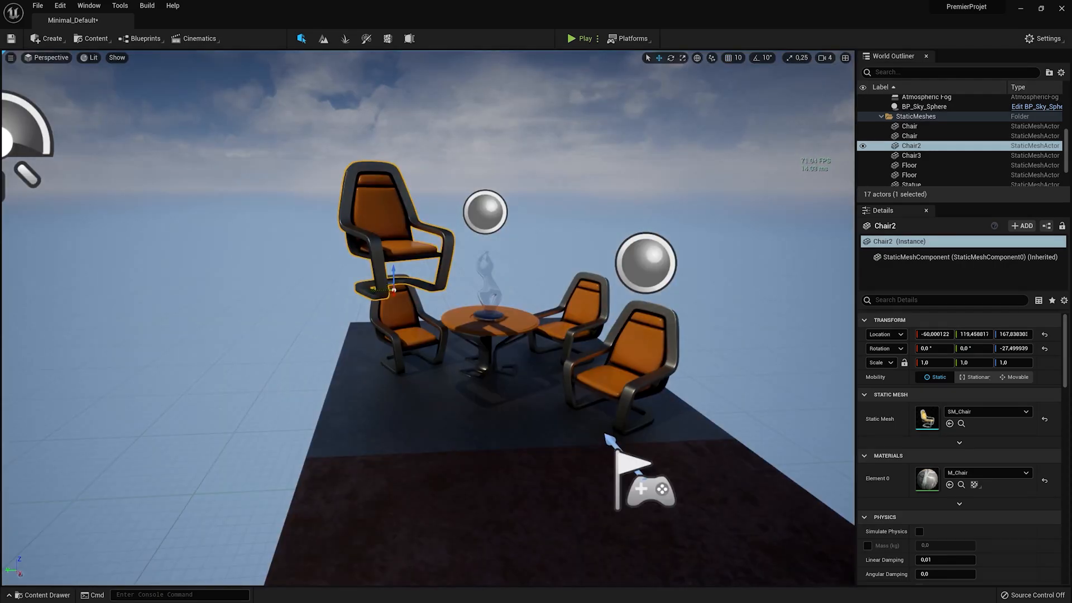
# - Raise Chair2 above the floor to a Z location of about 215.5 and snap it down onto the floor
pyautogui.press('q')
pyautogui.press('w')
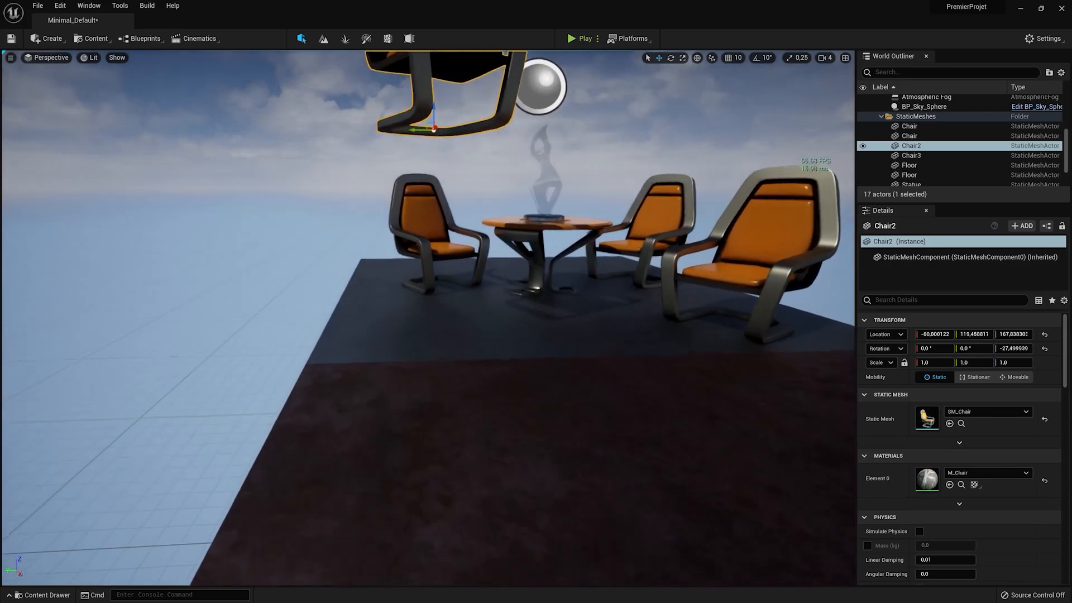
pyautogui.moveTo(409, 110); pyautogui.dragTo(408, 316)
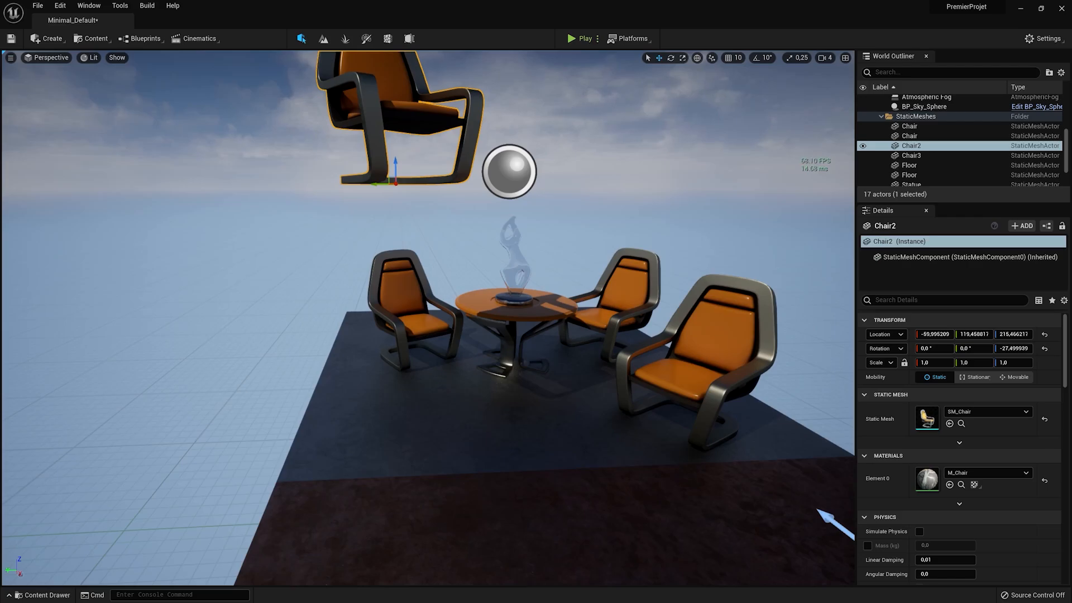
pyautogui.press('End')
pyautogui.scroll(10, 428, 318)
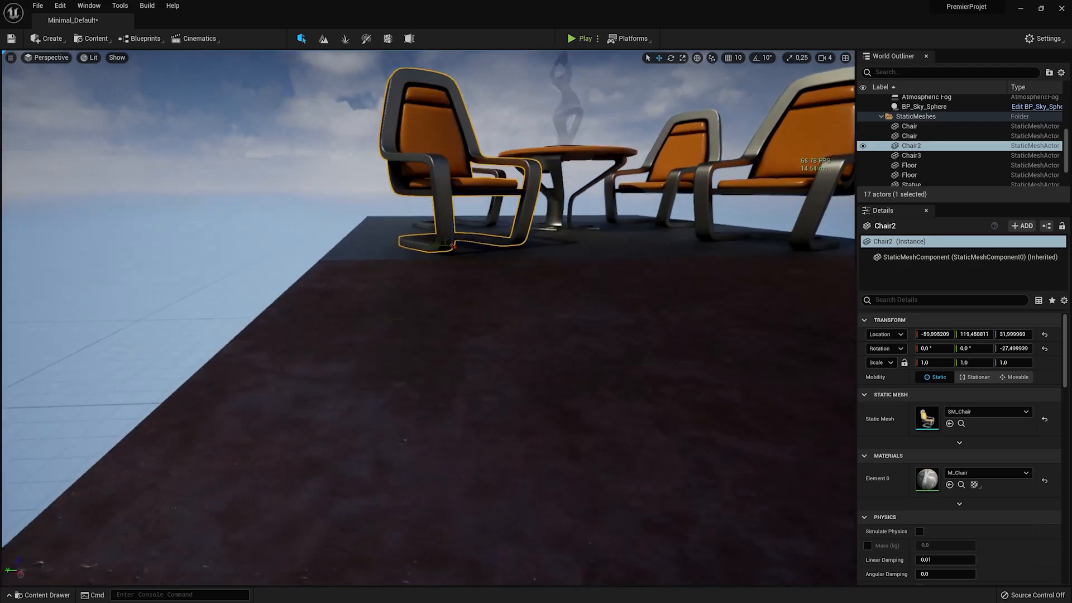
pyautogui.scroll(3, 428, 319)
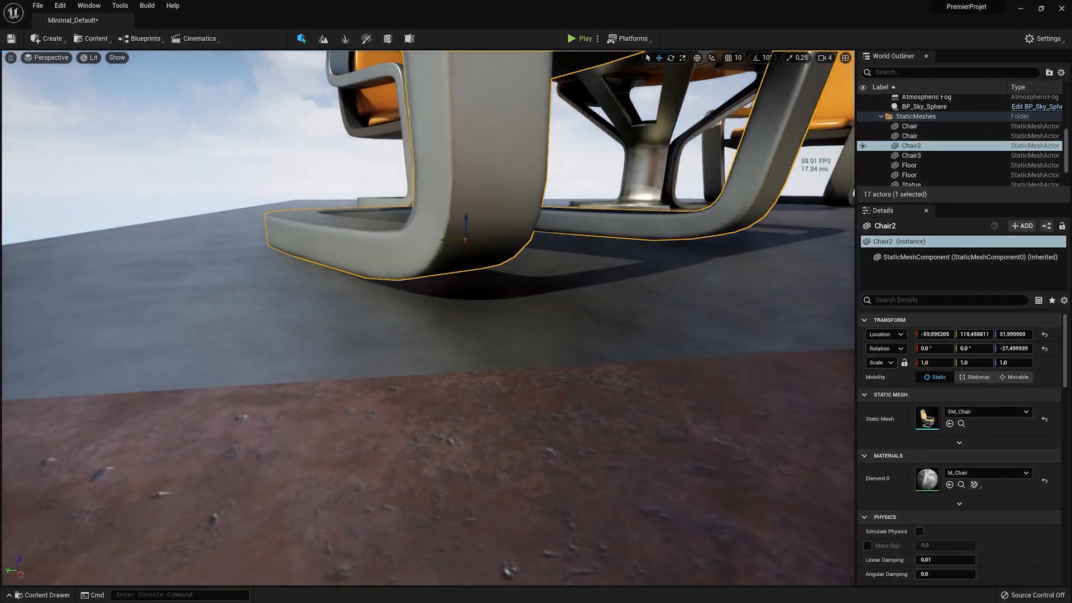
pyautogui.scroll(-10, 429, 318)
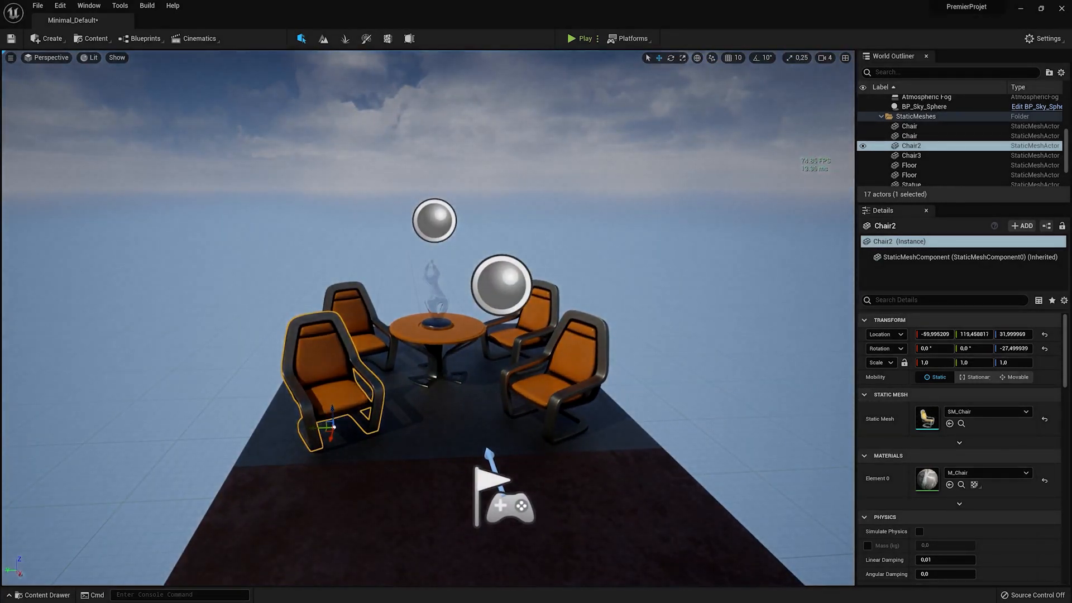
pyautogui.moveTo(428, 319); pyautogui.dragTo(481, 346, button='right')
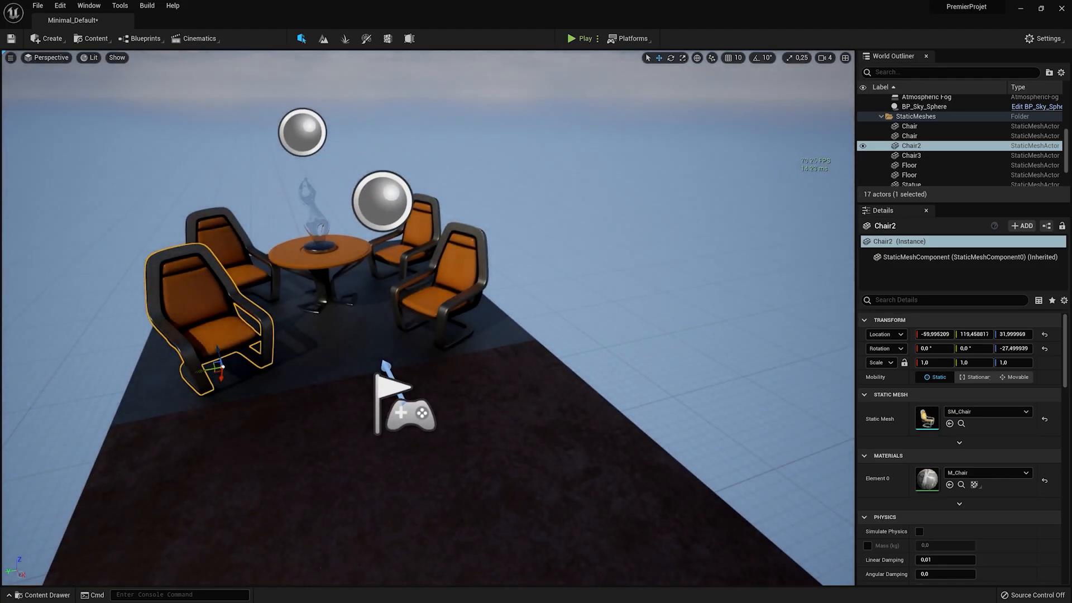
# - Look through the viewport options and focus the view on BP_Sky_Sphere
pyautogui.click(11, 58)
pyautogui.click(51, 111)
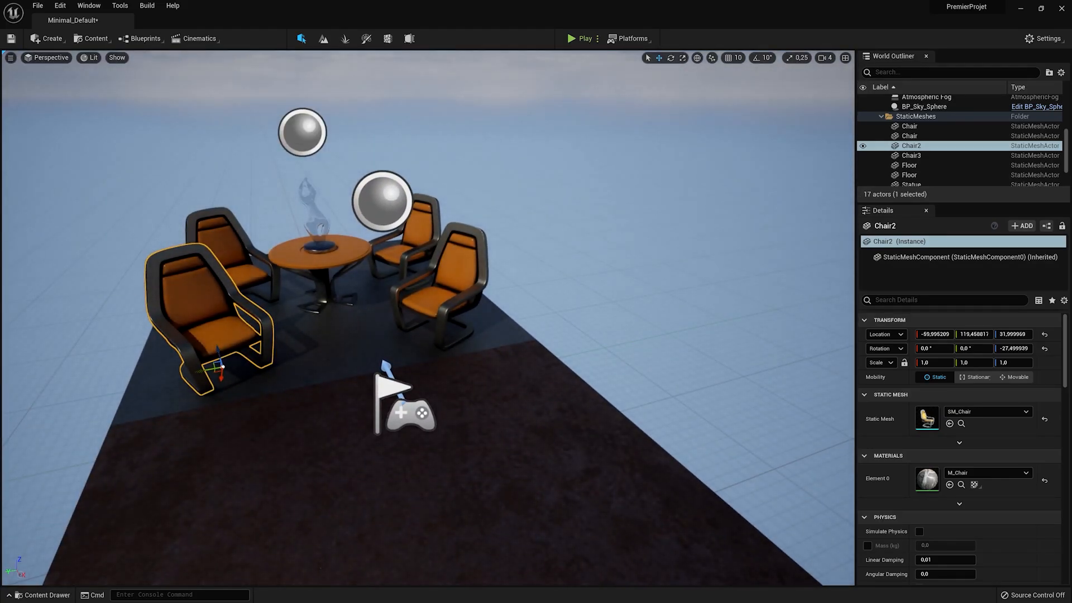
pyautogui.click(924, 106)
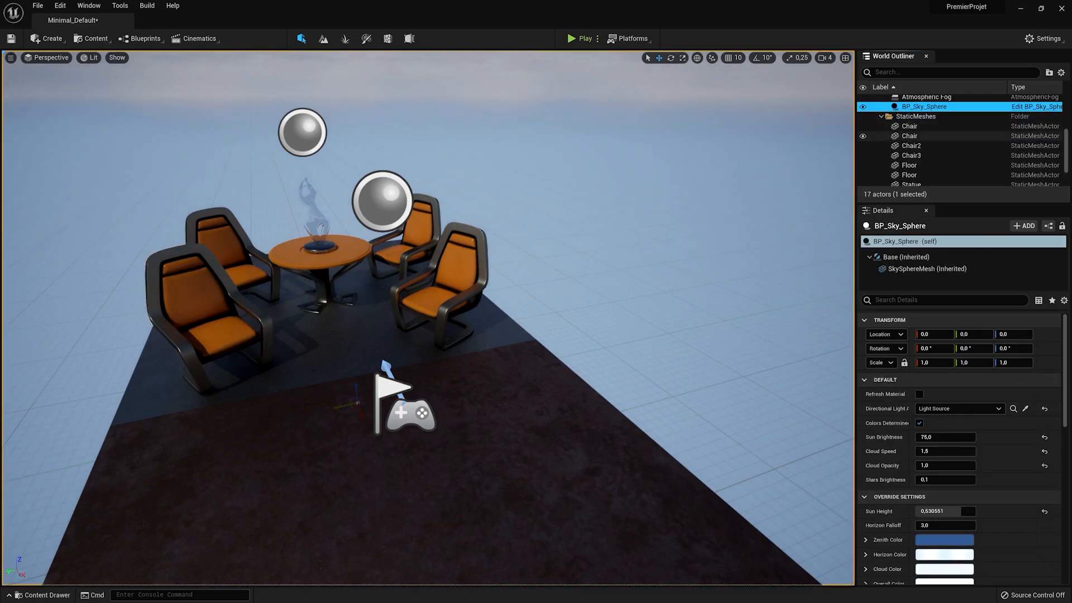
pyautogui.press('f')
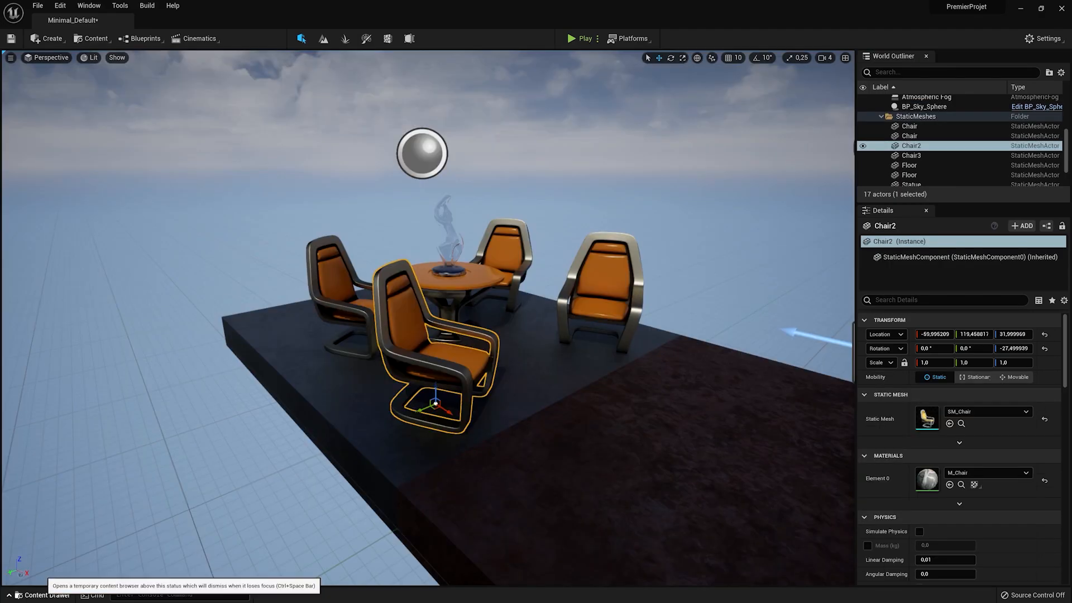
# - Start saving the current level under a new name and create a Map folder inside Content as its location
pyautogui.click(45, 595)
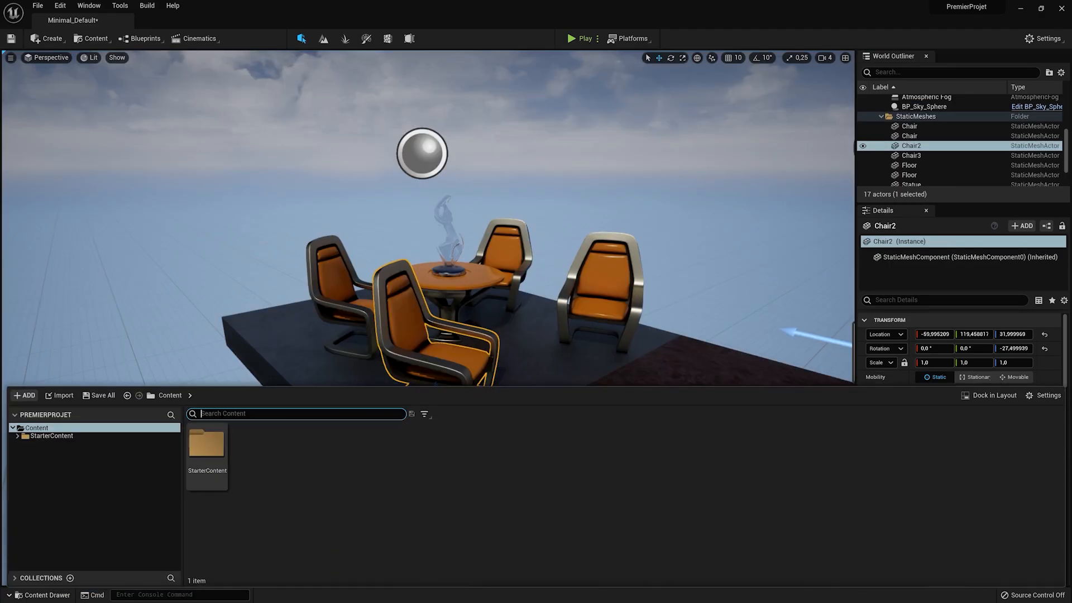
pyautogui.click(38, 6)
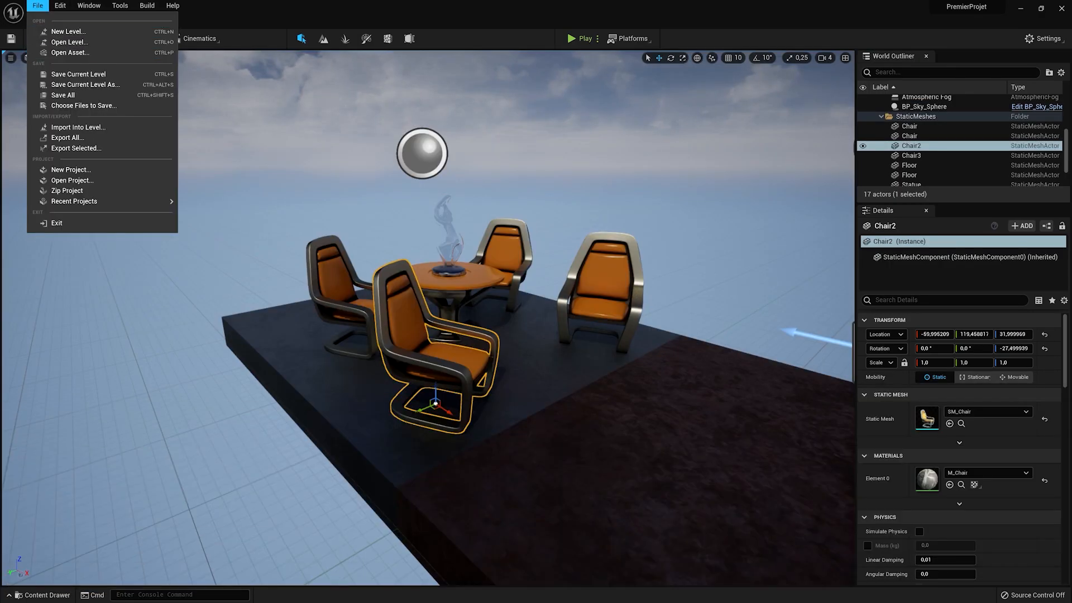
pyautogui.click(85, 84)
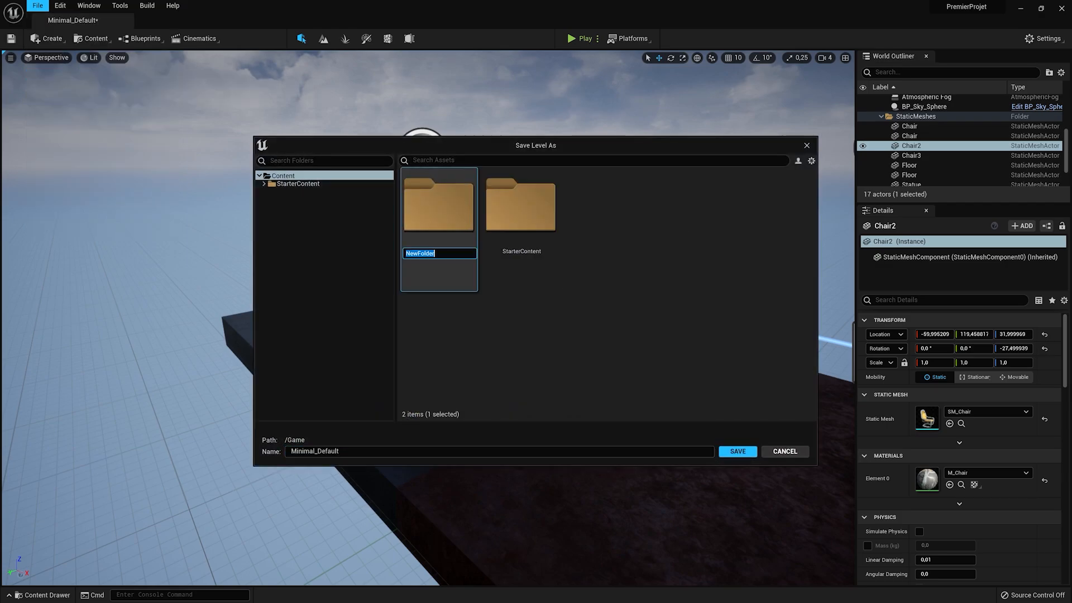
pyautogui.press('Return')
pyautogui.doubleClick(439, 213)
# - Save the level in the Map folder under the name Premiere_Map
pyautogui.click(318, 451)
pyautogui.write('Premiere_Map')
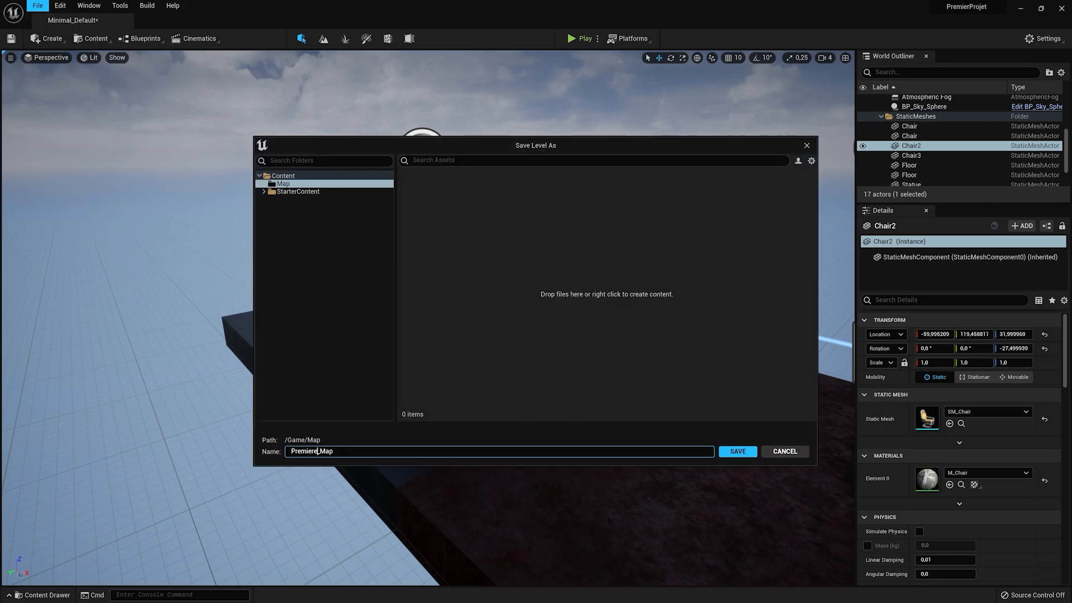
pyautogui.press('Return')
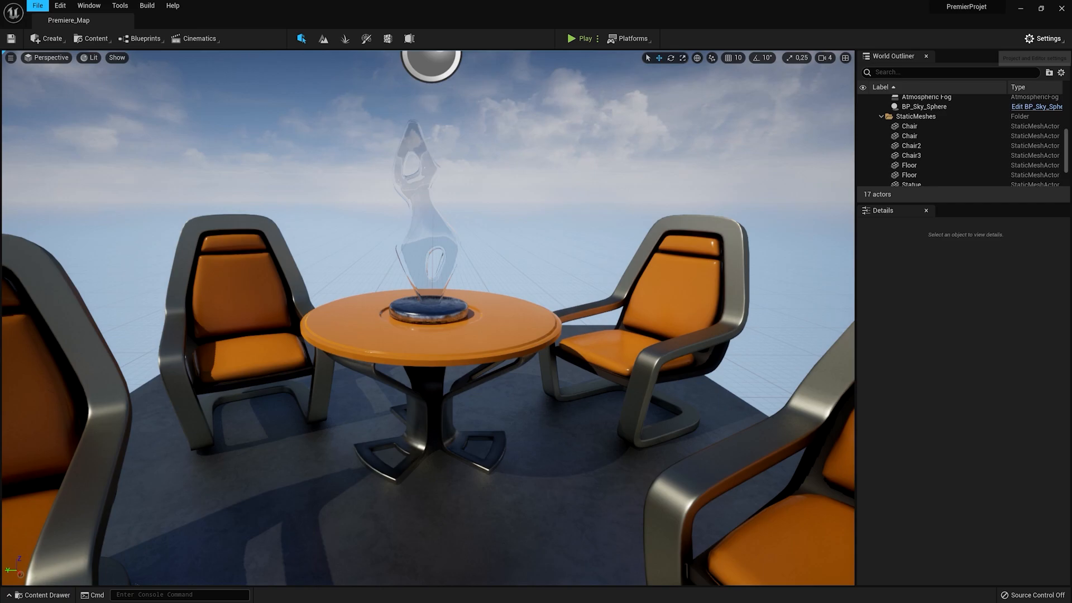
# - Set the project's Editor Startup Map to Premiere_Map in the Maps & Modes project settings
pyautogui.click(1043, 38)
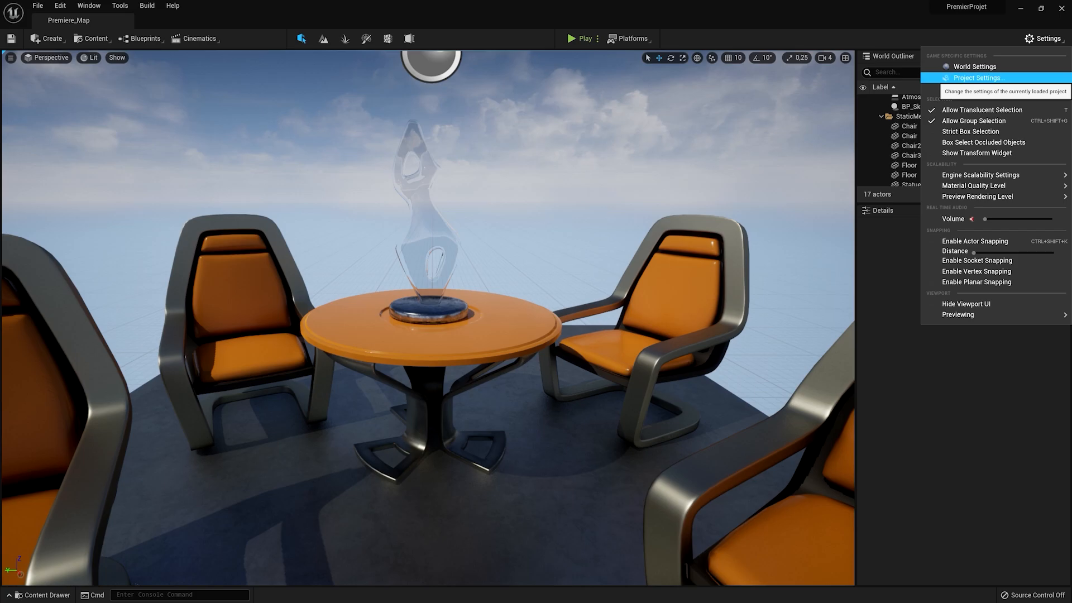
pyautogui.click(977, 77)
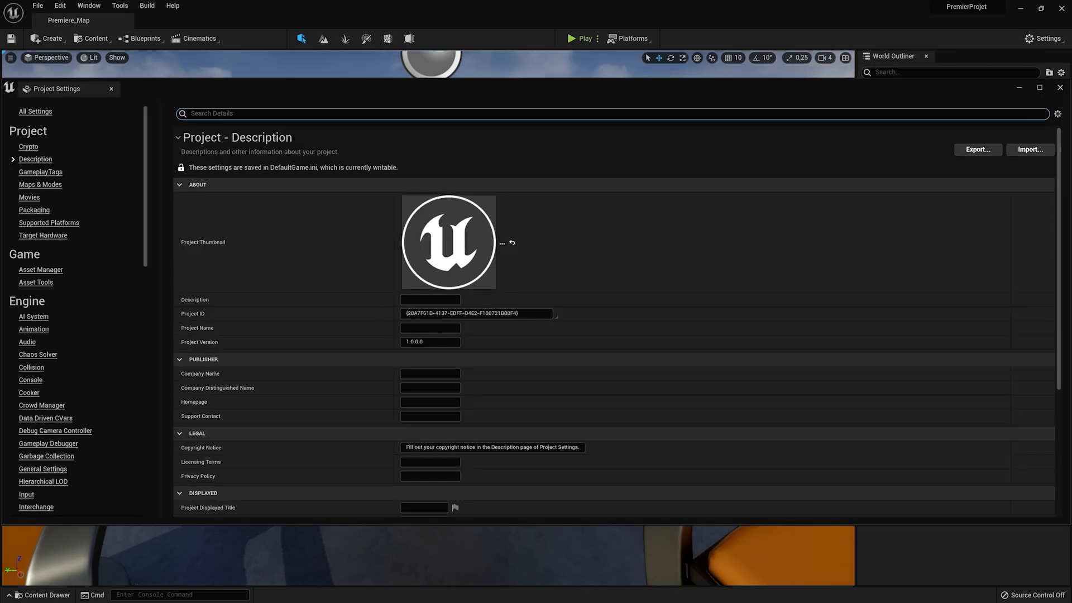
pyautogui.click(40, 184)
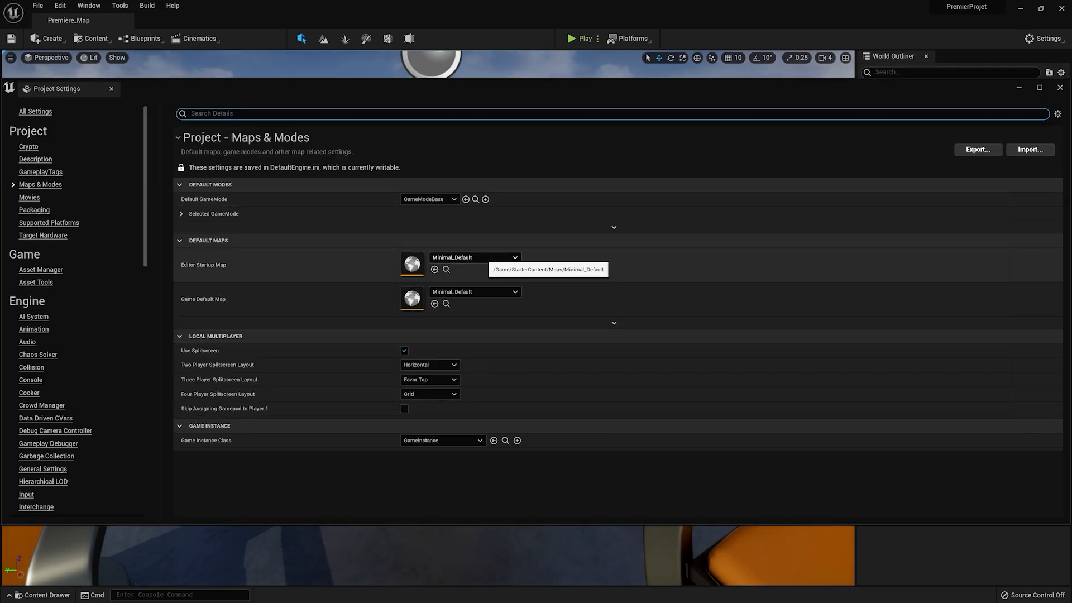
pyautogui.click(475, 257)
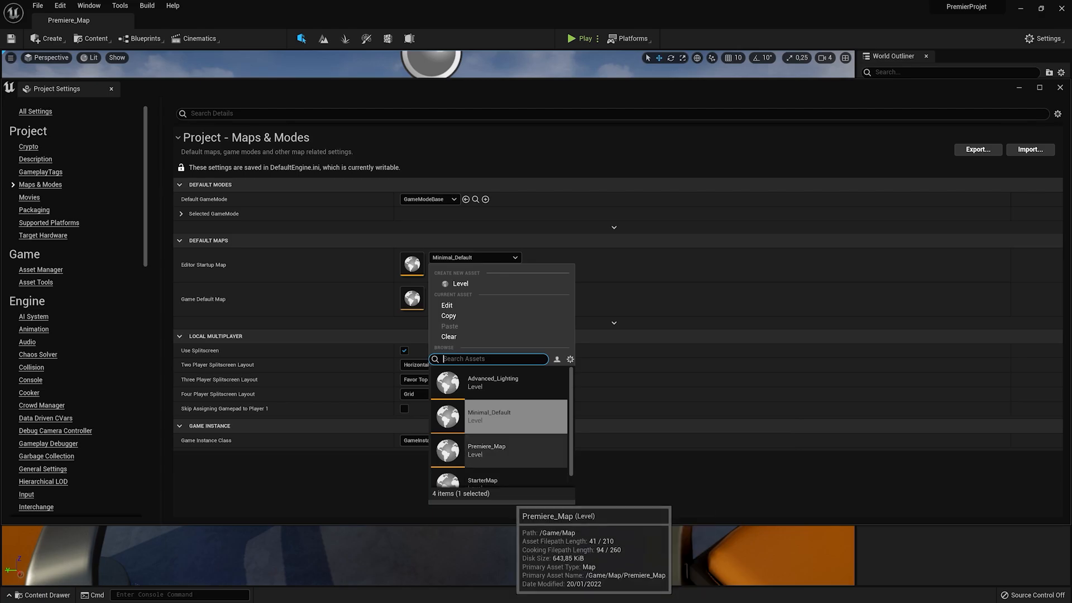
pyautogui.click(508, 450)
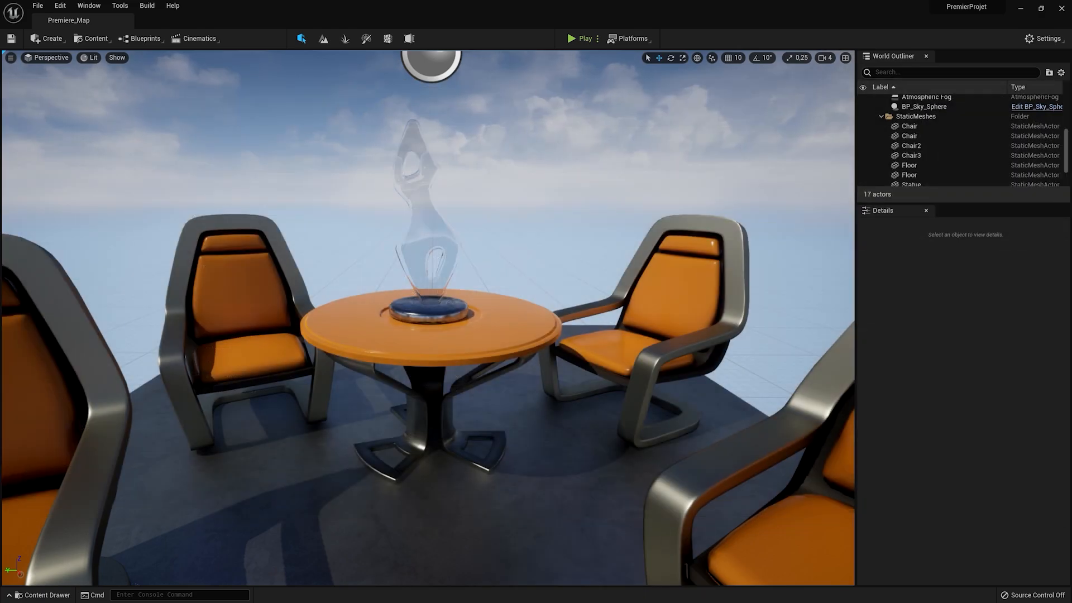
# - Select all eight static meshes in the StaticMeshes folder, from the first Chair through Table, and move them together sideways
pyautogui.moveTo(428, 318); pyautogui.dragTo(447, 341, button='right')
pyautogui.press('s')
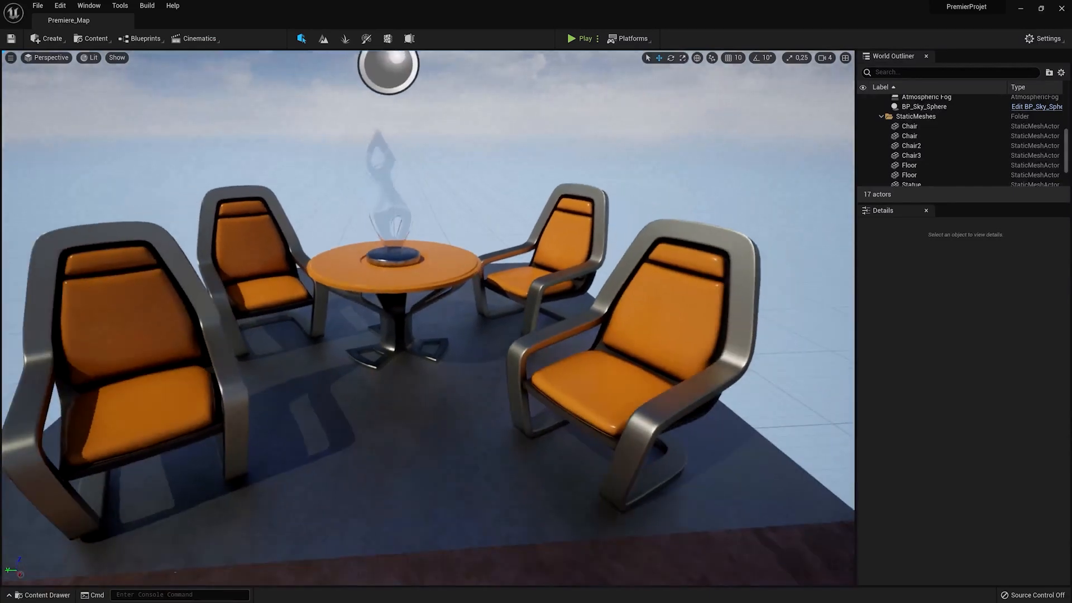
pyautogui.click(255, 252)
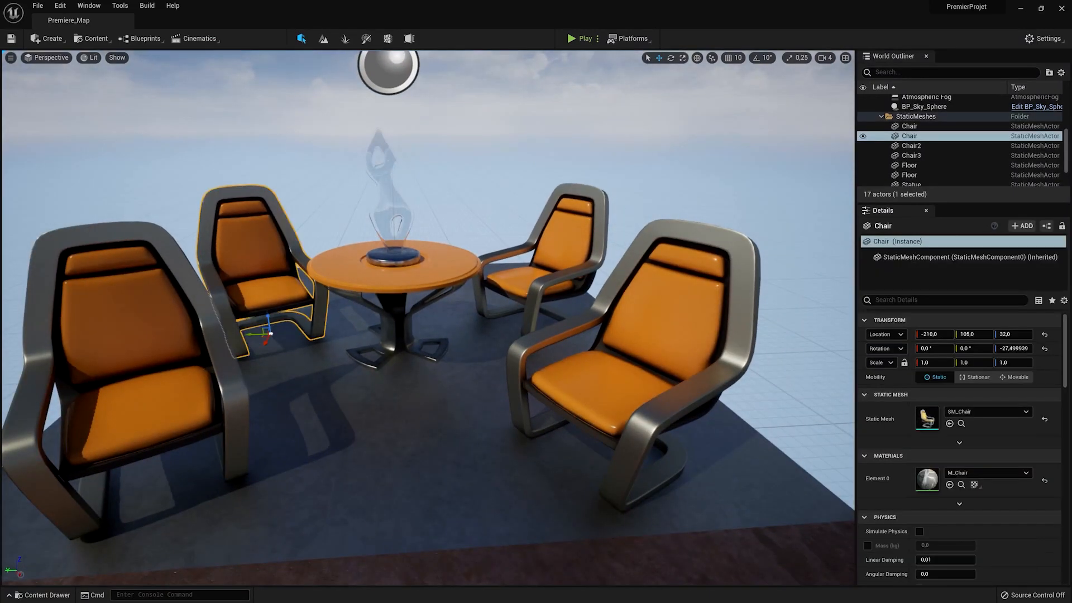
pyautogui.scroll(-1, 965, 156)
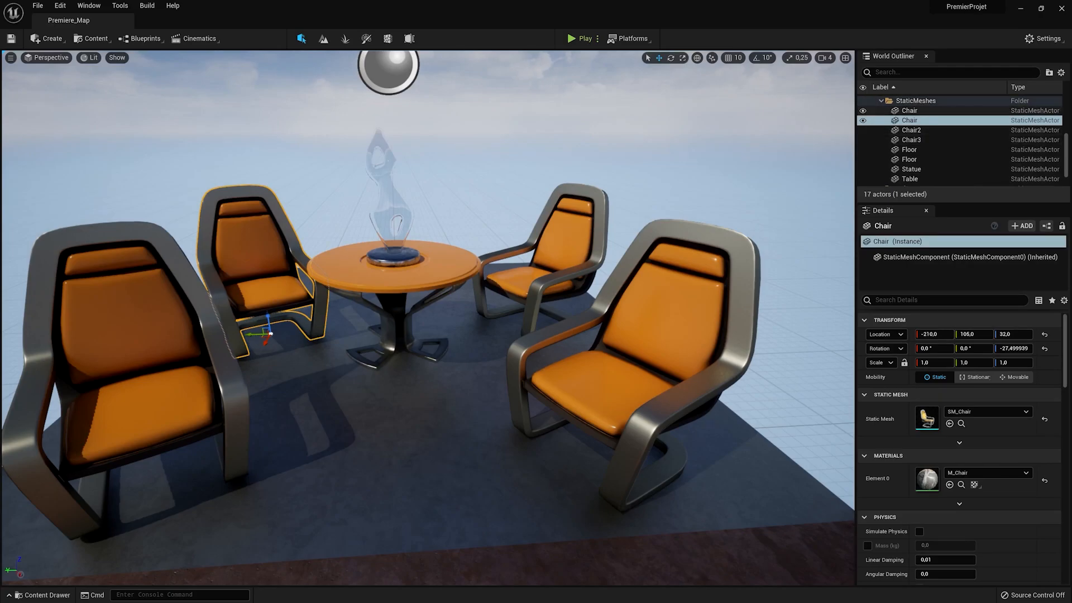
pyautogui.click(934, 111)
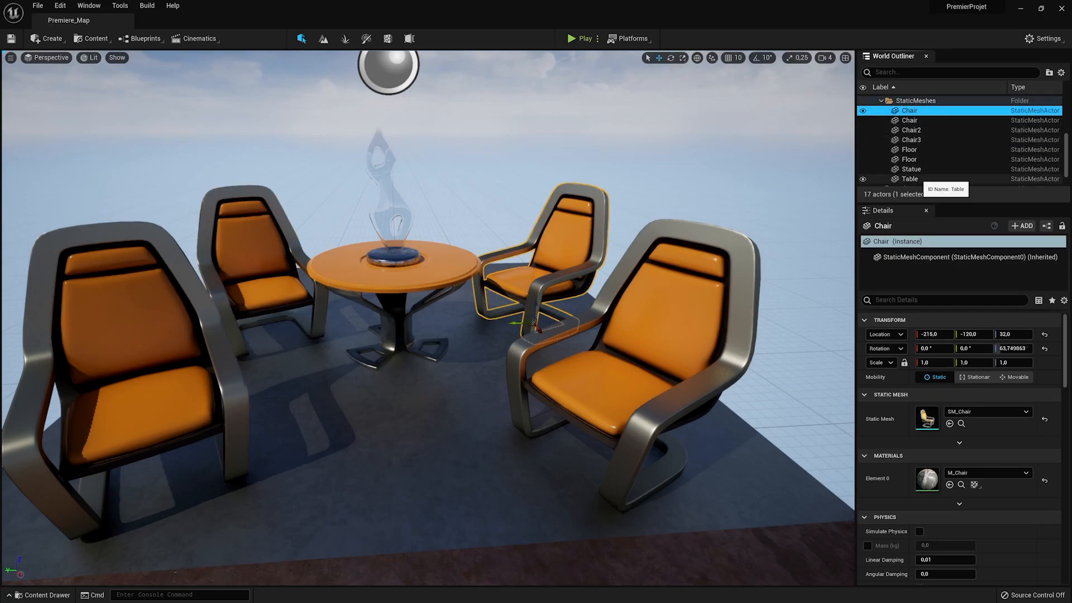
pyautogui.keyDown('shift'); pyautogui.click(921, 179); pyautogui.keyUp('shift')
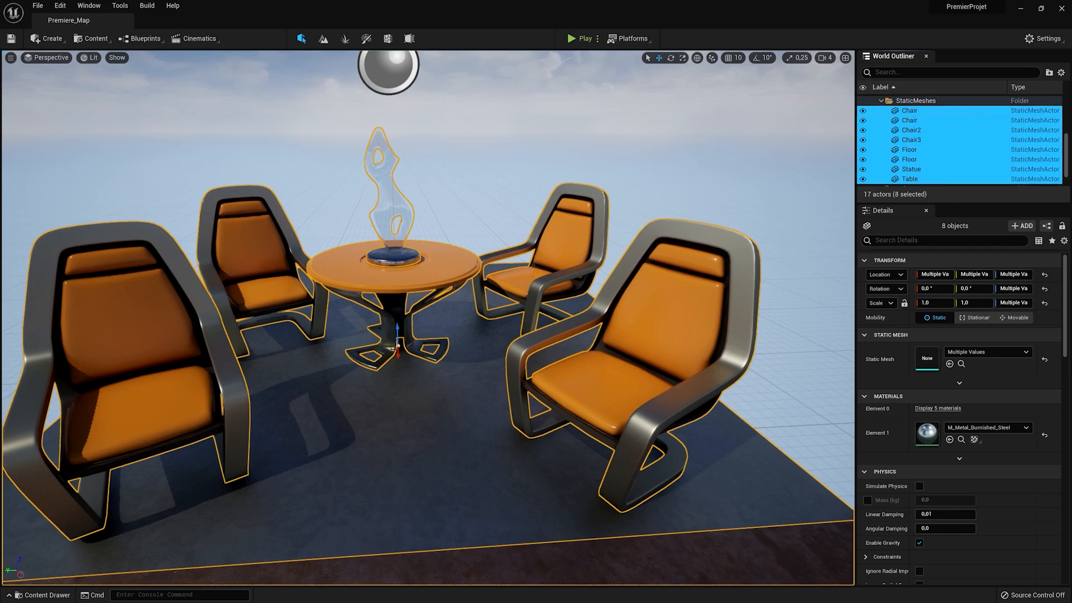
pyautogui.press('s')
pyautogui.moveTo(427, 318); pyautogui.dragTo(450, 299, button='right')
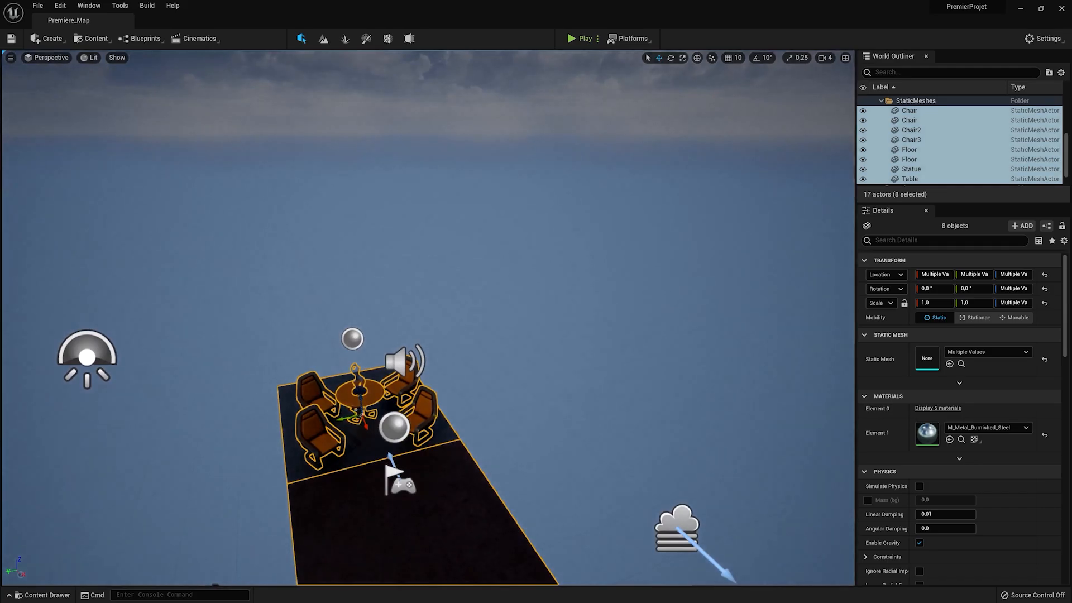
pyautogui.moveTo(357, 416); pyautogui.dragTo(300, 407)
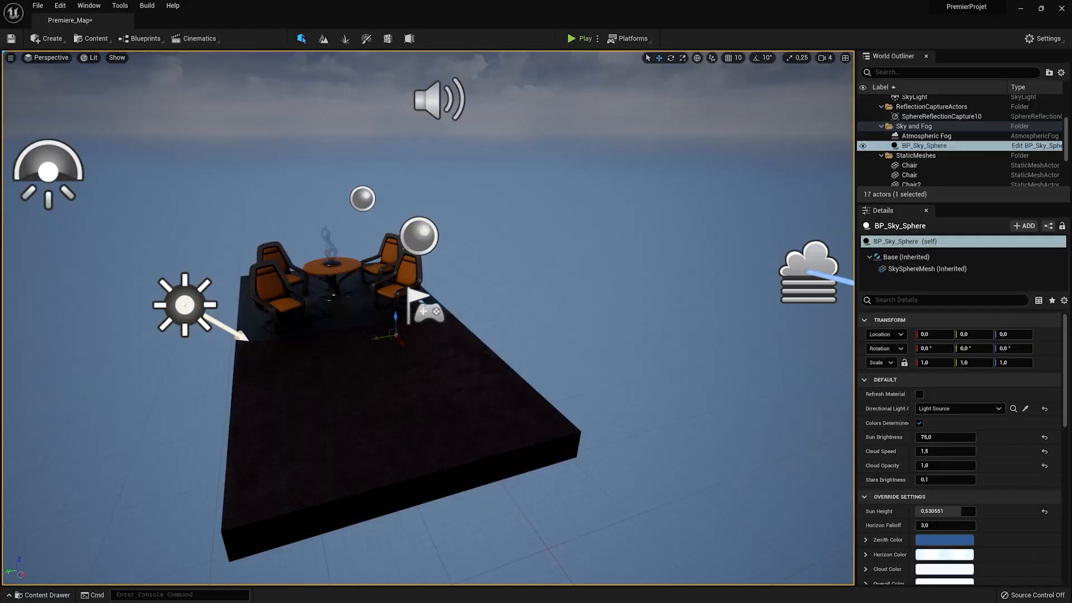
# - Open the StarterMap level from the StarterContent/Maps folder and look over its scene
pyautogui.hotkey('ctrl', 'space')
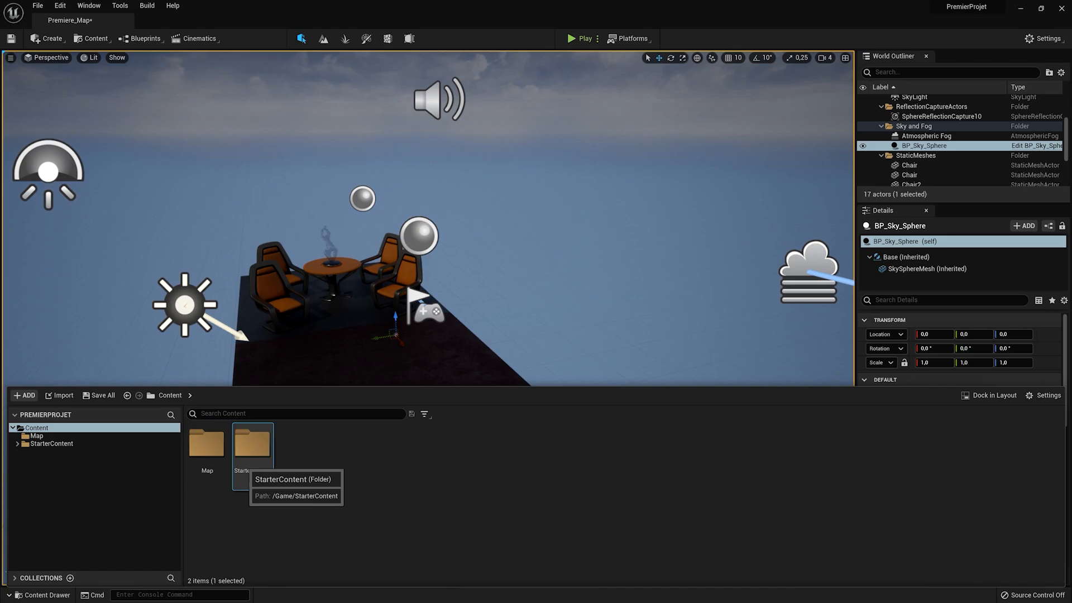
pyautogui.doubleClick(253, 444)
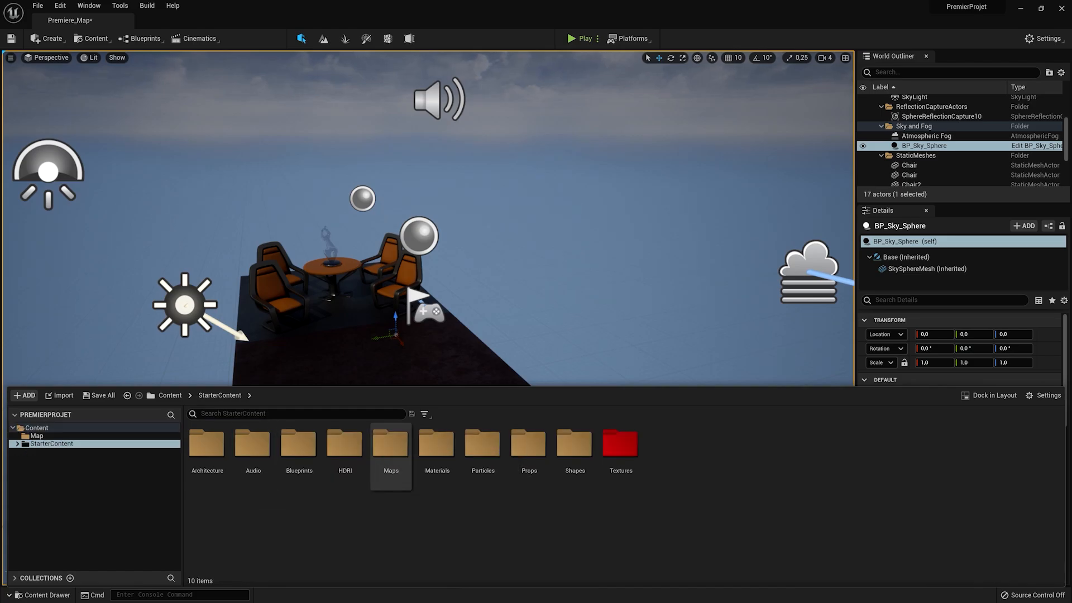
pyautogui.doubleClick(390, 444)
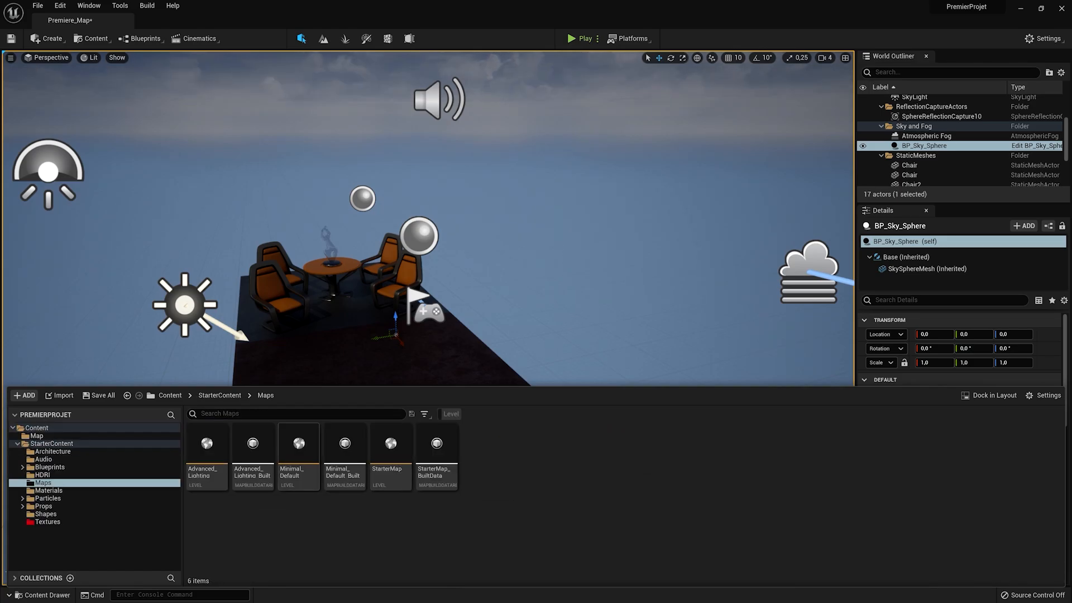
pyautogui.click(530, 413)
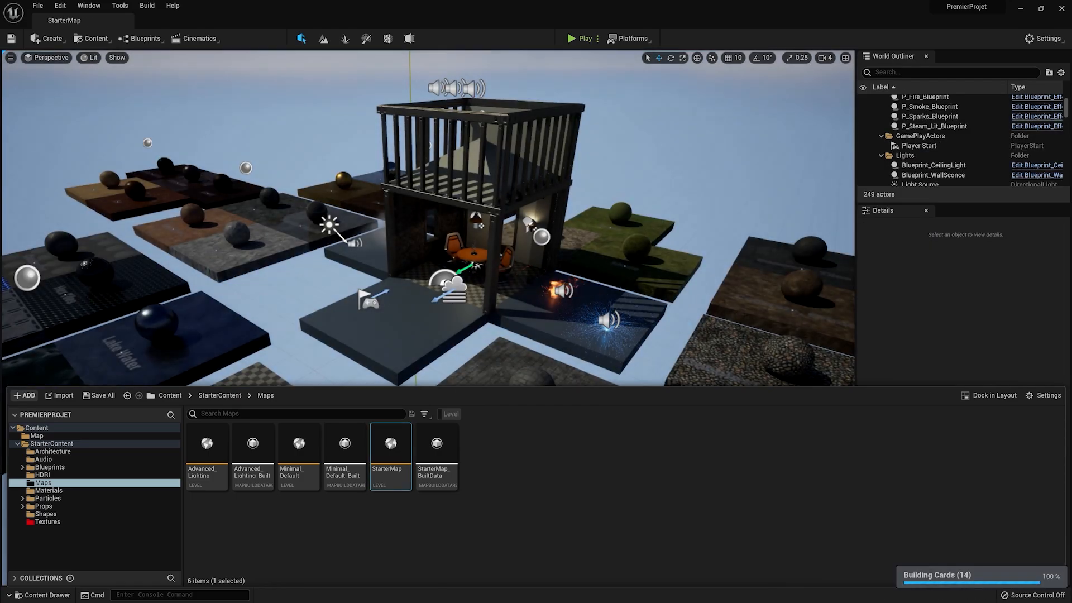
pyautogui.moveTo(428, 234); pyautogui.dragTo(497, 179, button='right')
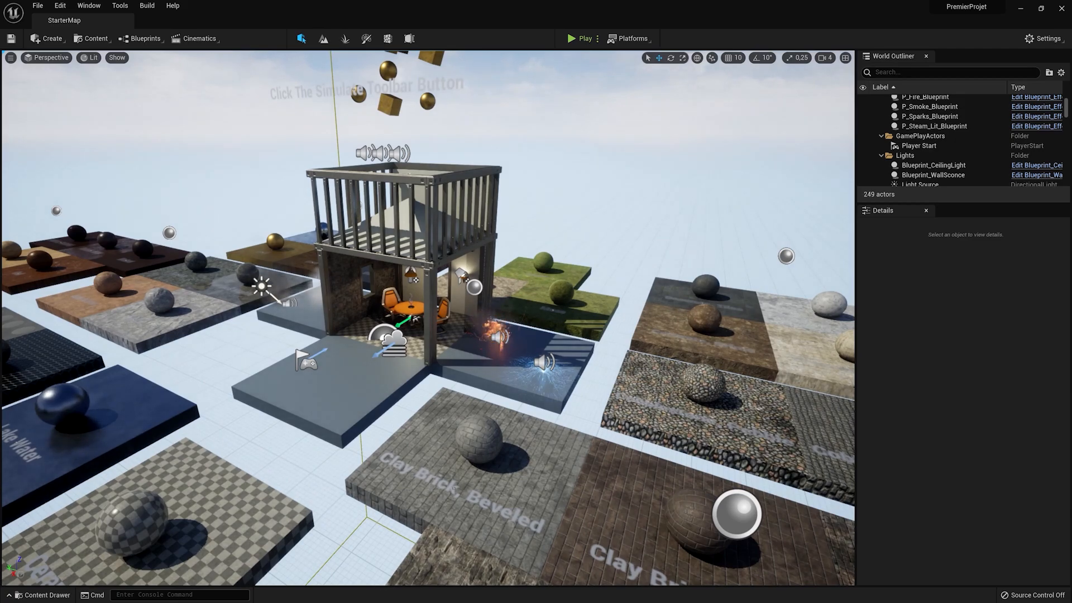
# - Add a Plane shape in the empty area beside the material samples and scale it uniformly to about 7.76
pyautogui.moveTo(480, 279); pyautogui.dragTo(404, 283, button='right')
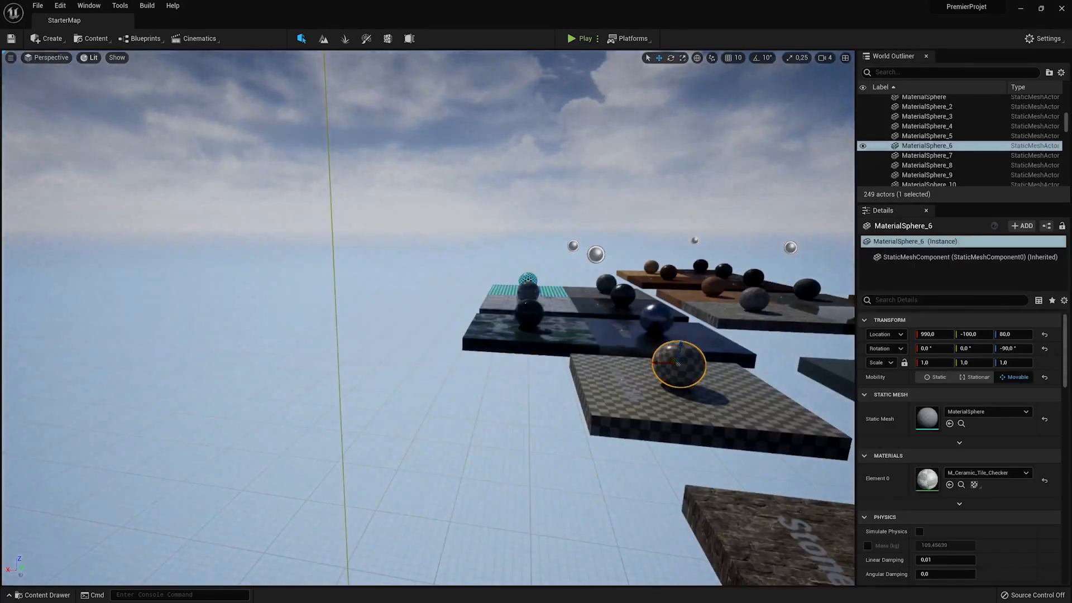
pyautogui.click(49, 39)
pyautogui.moveTo(66, 77)
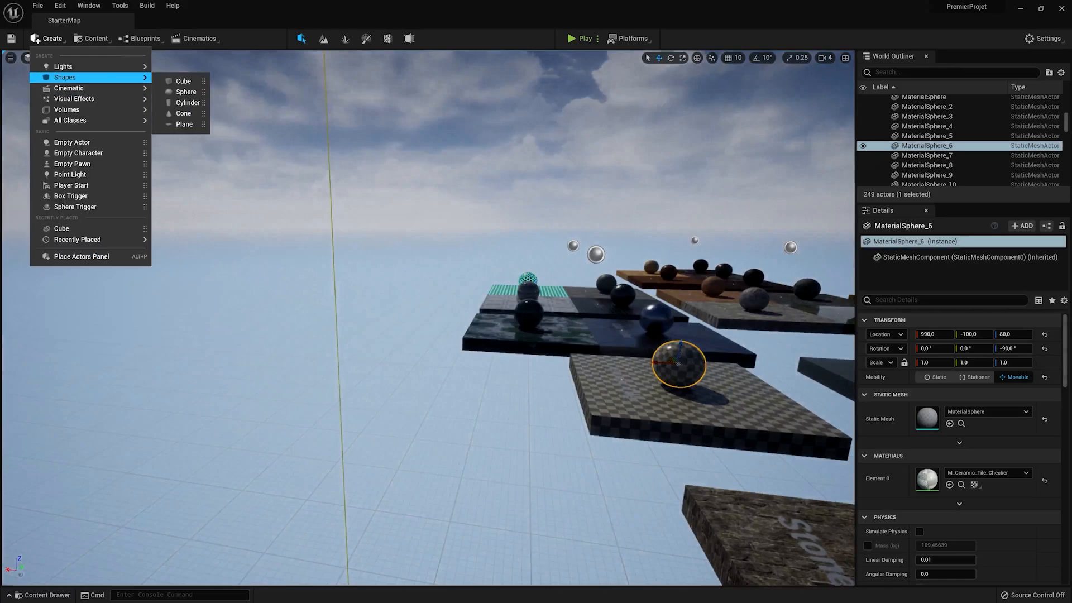
pyautogui.click(185, 124)
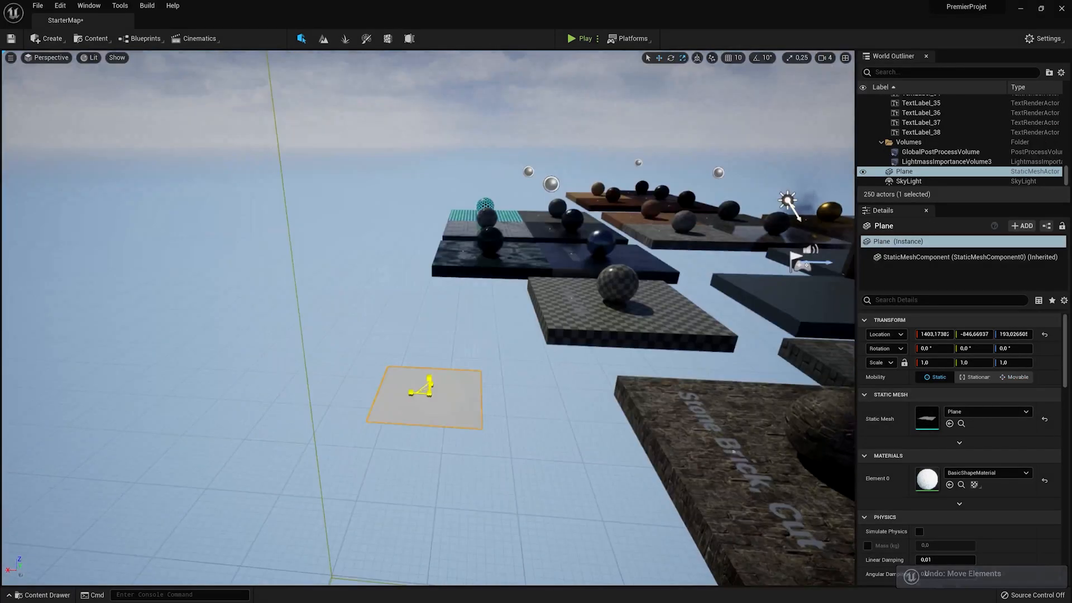
pyautogui.moveTo(424, 384); pyautogui.dragTo(447, 379)
pyautogui.press('w')
pyautogui.moveTo(447, 380); pyautogui.dragTo(525, 374, button='right')
# - Apply the M_Tech_Hex_Tile_Pulse material to the plane, inspect it closely, and replace it with M_Tech_Panel
pyautogui.hotkey('ctrl', 'space')
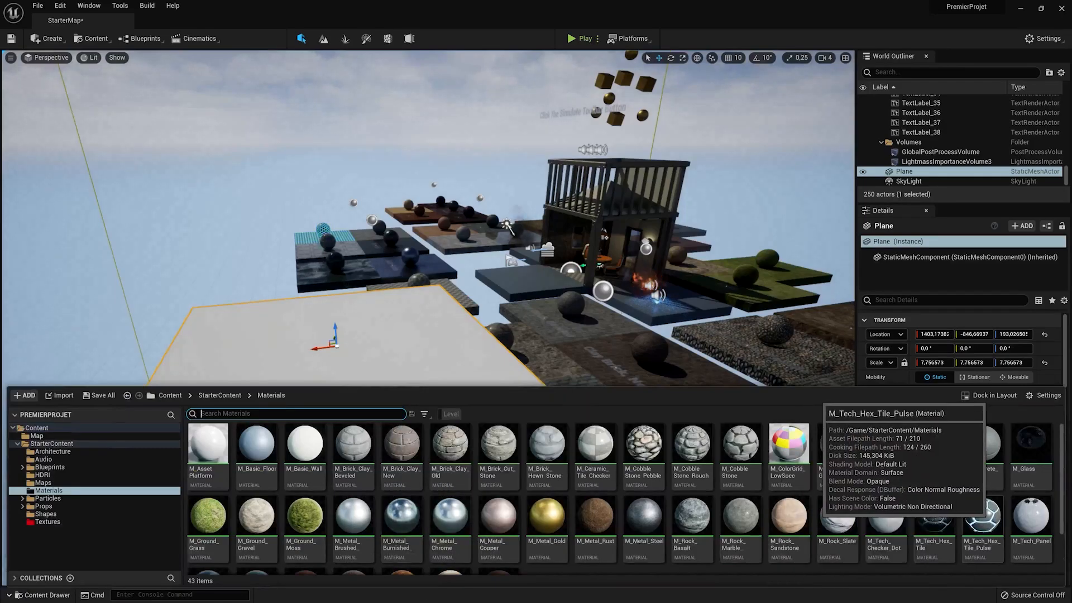
pyautogui.moveTo(983, 516); pyautogui.dragTo(441, 357)
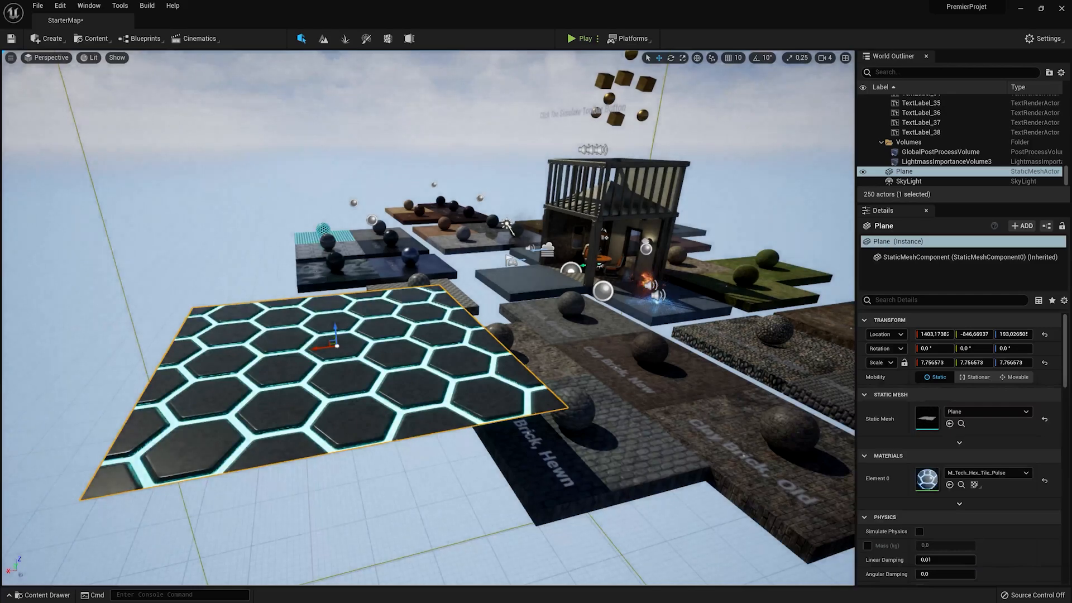
pyautogui.moveTo(441, 357); pyautogui.dragTo(404, 327, button='right')
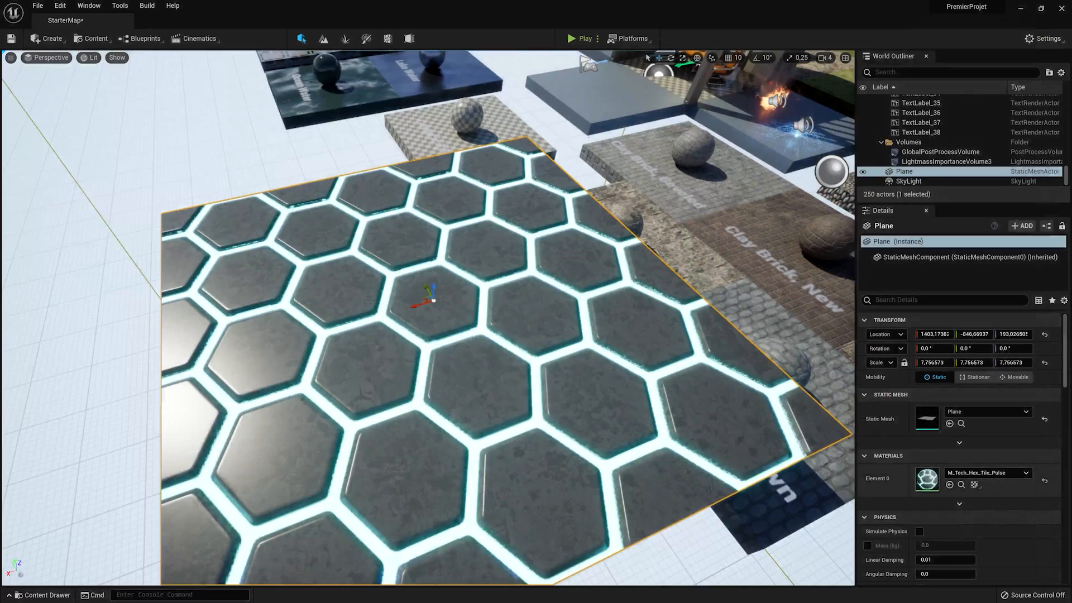
pyautogui.click(987, 473)
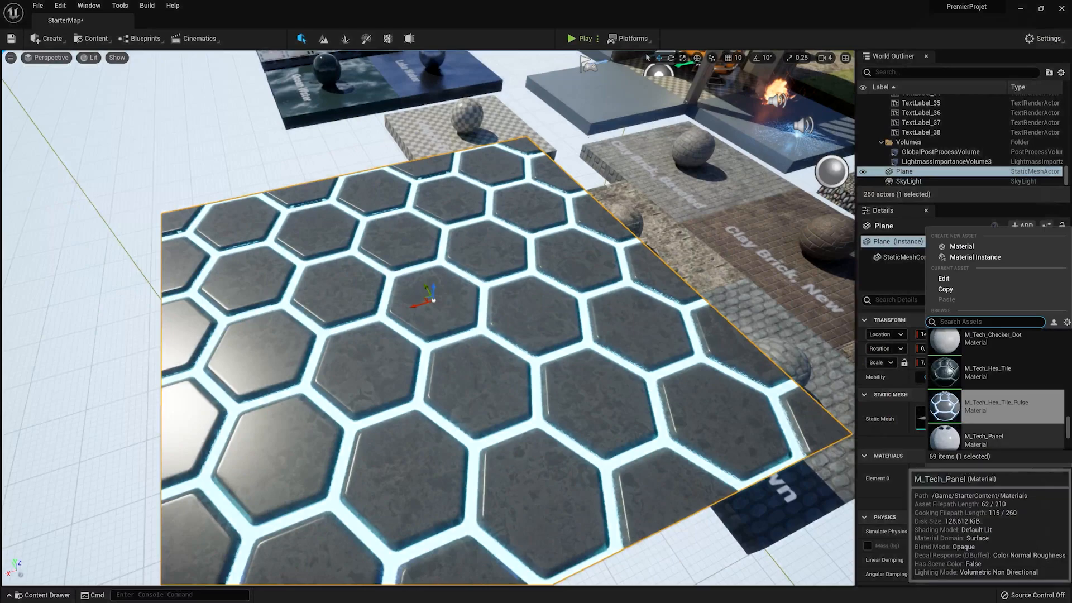
pyautogui.click(984, 440)
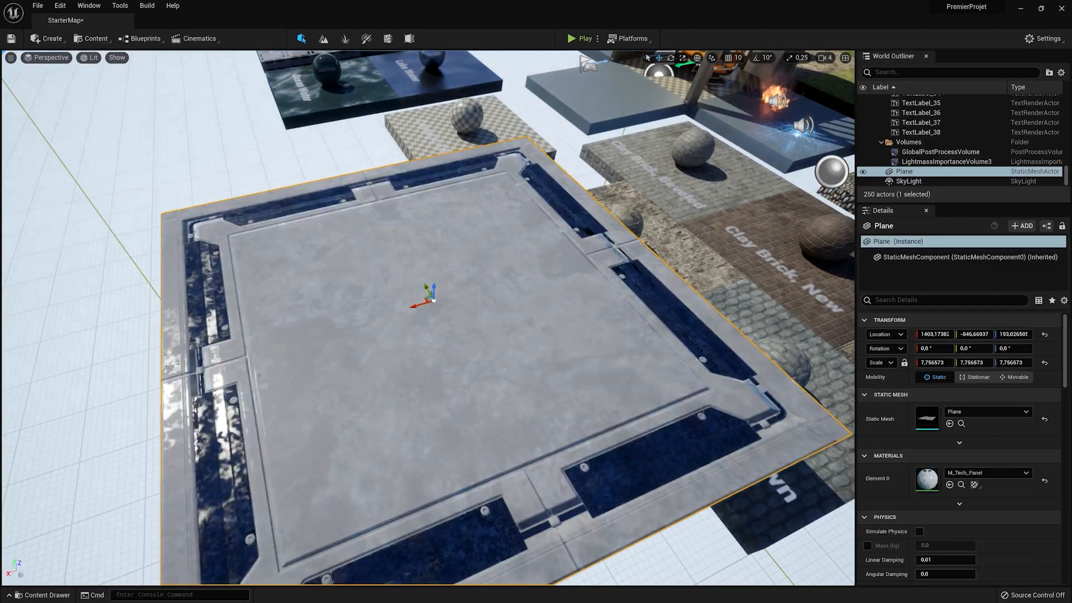
# - Create a new level from the TimeOfDay template, discarding the unsaved changes to StarterMap
pyautogui.click(38, 5)
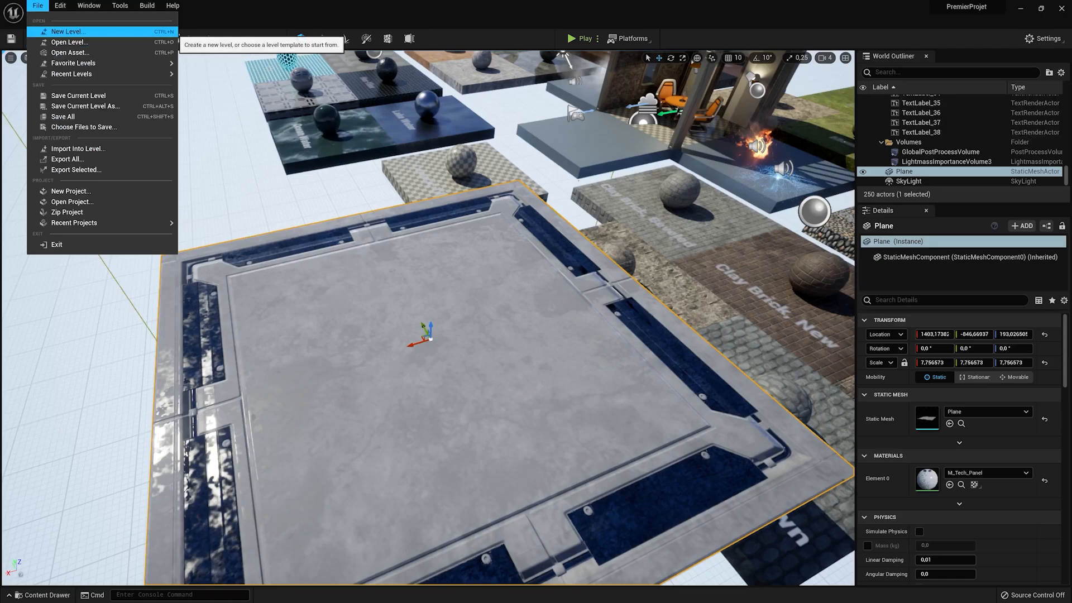
pyautogui.click(67, 31)
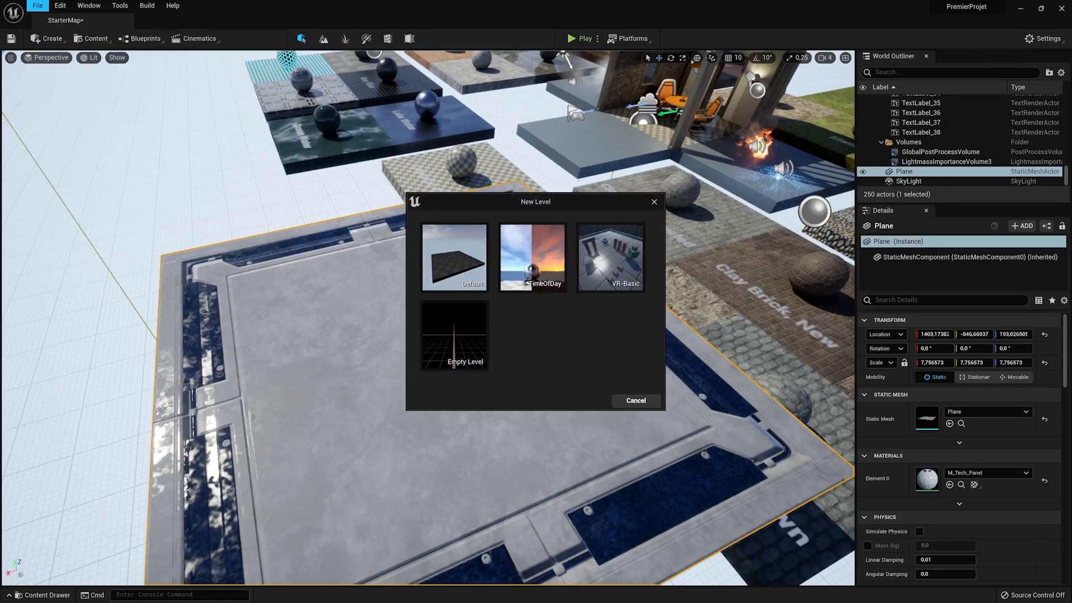
pyautogui.click(532, 257)
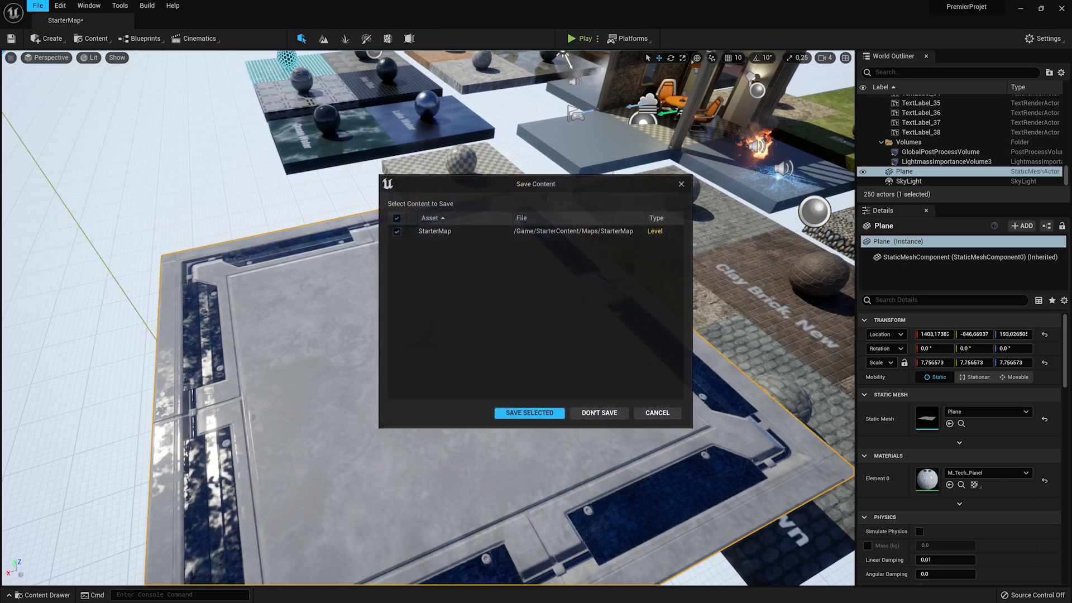
pyautogui.click(601, 412)
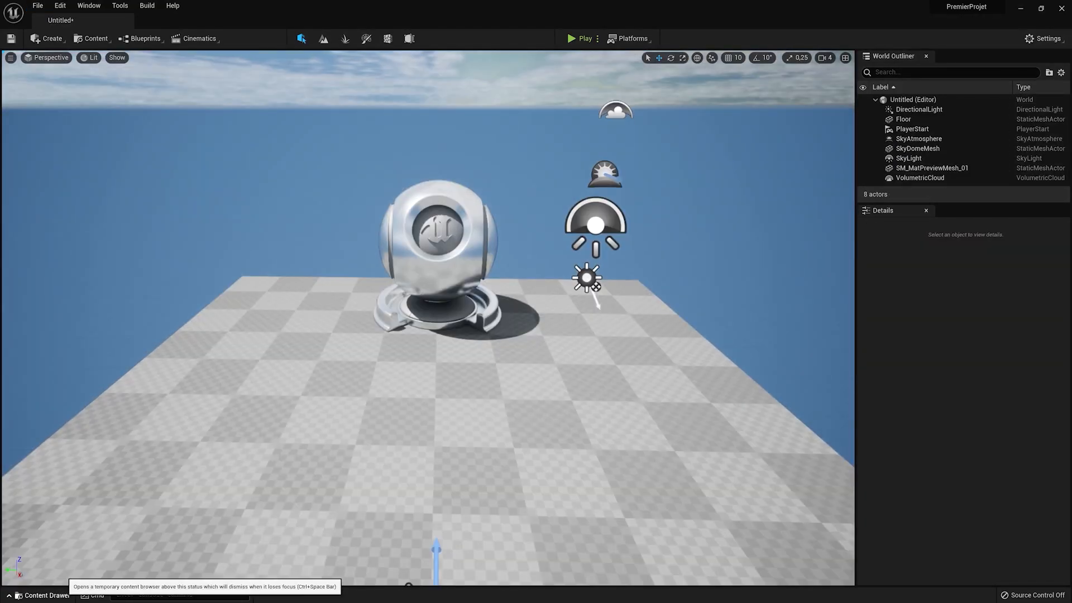
# - Create a folder named Material inside Content and open it
pyautogui.click(44, 595)
pyautogui.moveTo(429, 256); pyautogui.dragTo(439, 262, button='right')
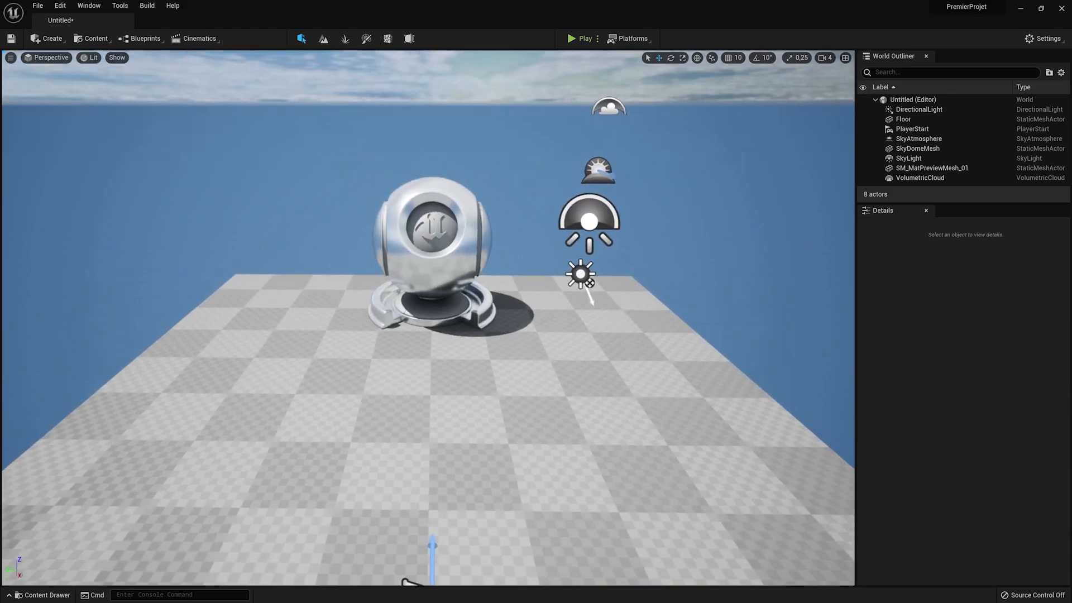
pyautogui.click(410, 582)
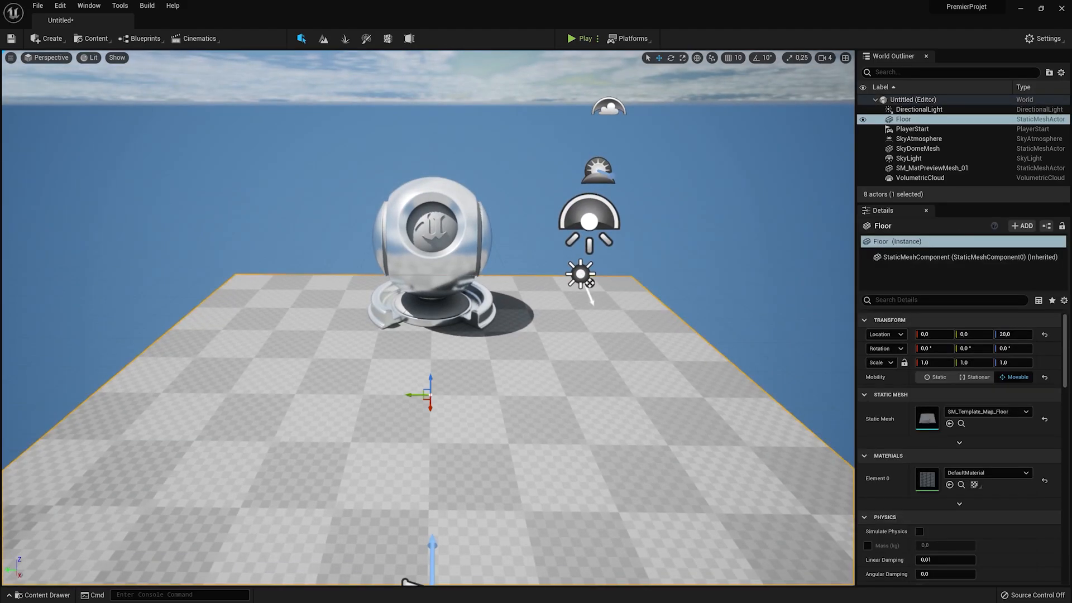
pyautogui.moveTo(428, 318); pyautogui.dragTo(435, 339, button='right')
pyautogui.hotkey('ctrl', 'space')
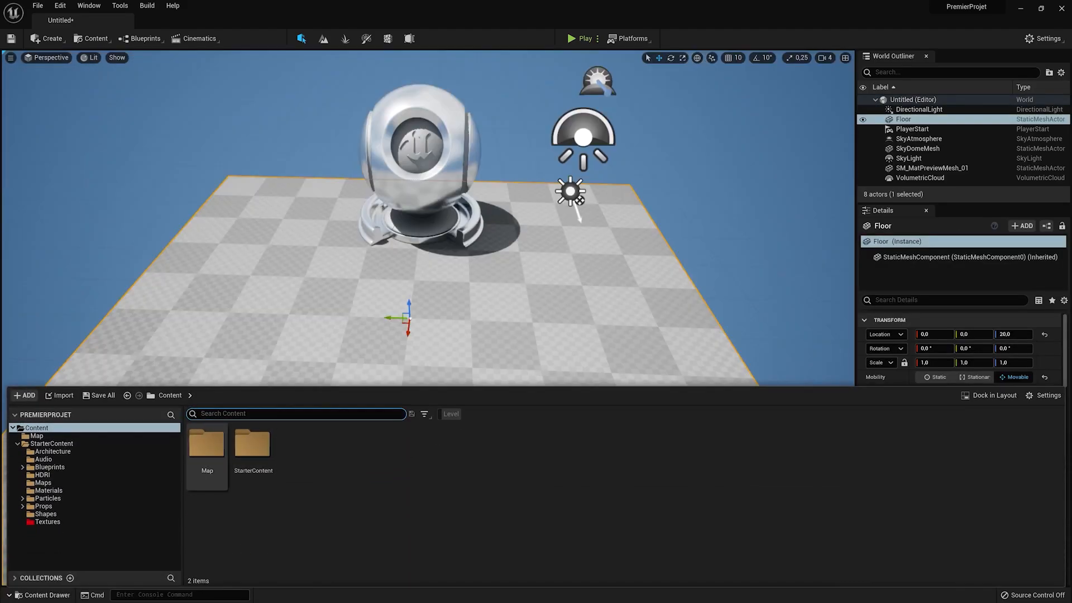
pyautogui.rightClick(357, 463)
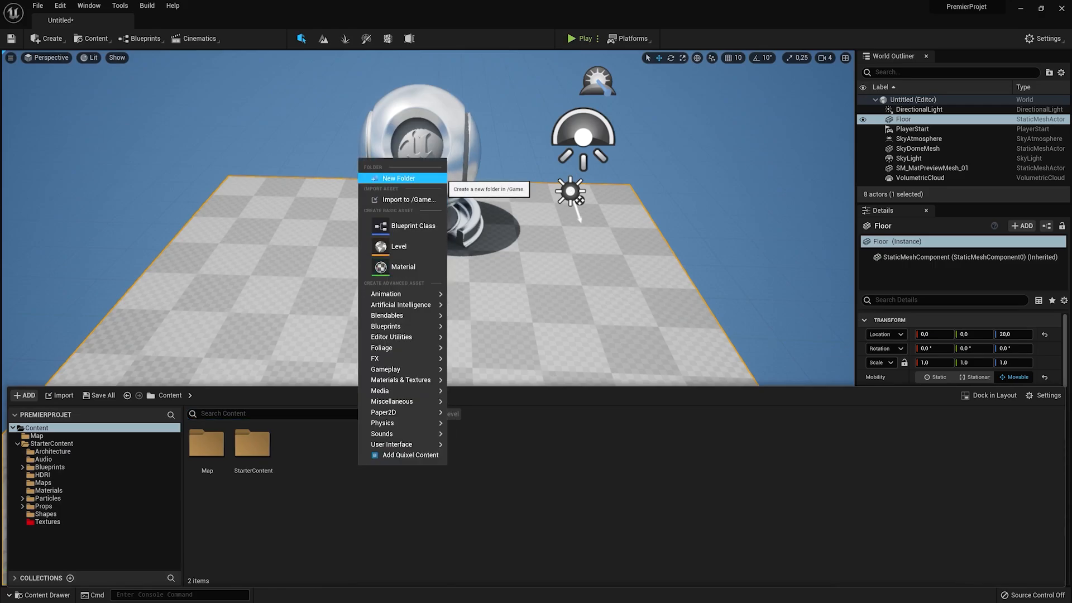
pyautogui.click(382, 173)
pyautogui.write('Material')
pyautogui.press('Return')
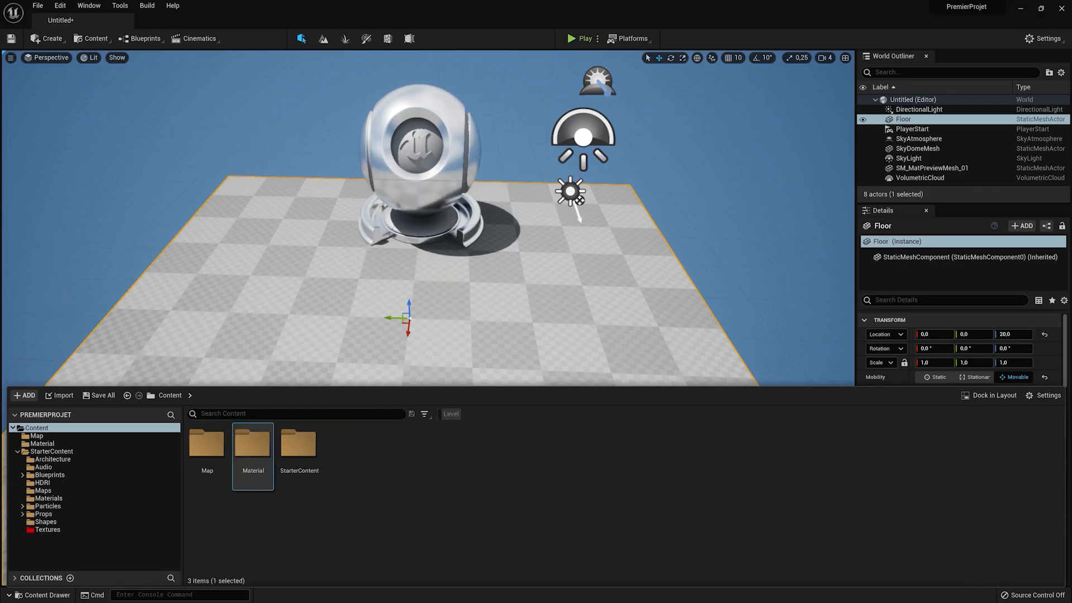
pyautogui.doubleClick(253, 444)
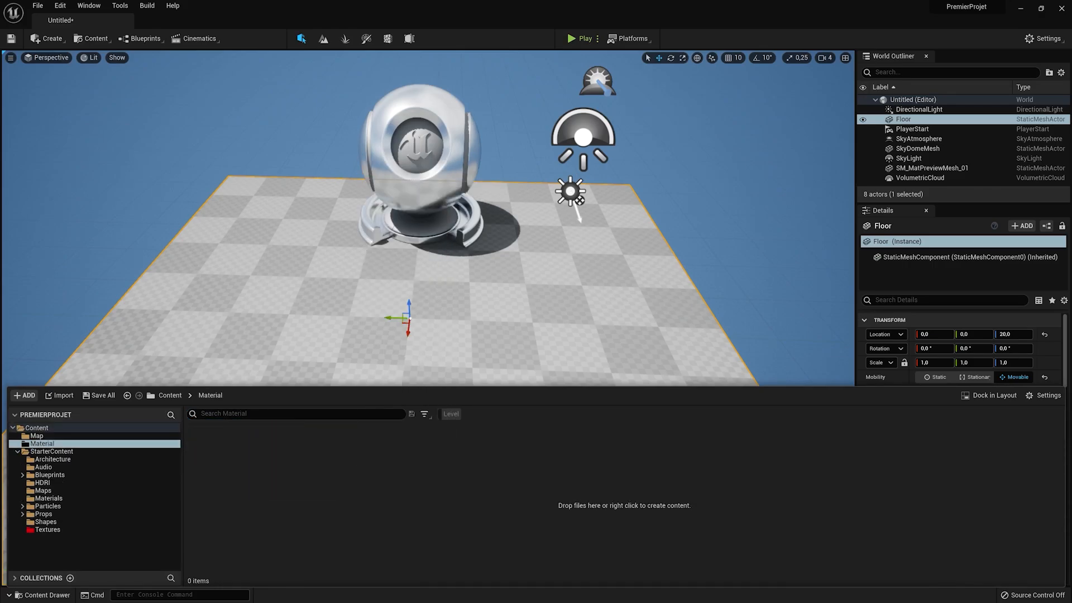
# - Create a material named M_Base in the Material folder and open it for editing
pyautogui.rightClick(306, 452)
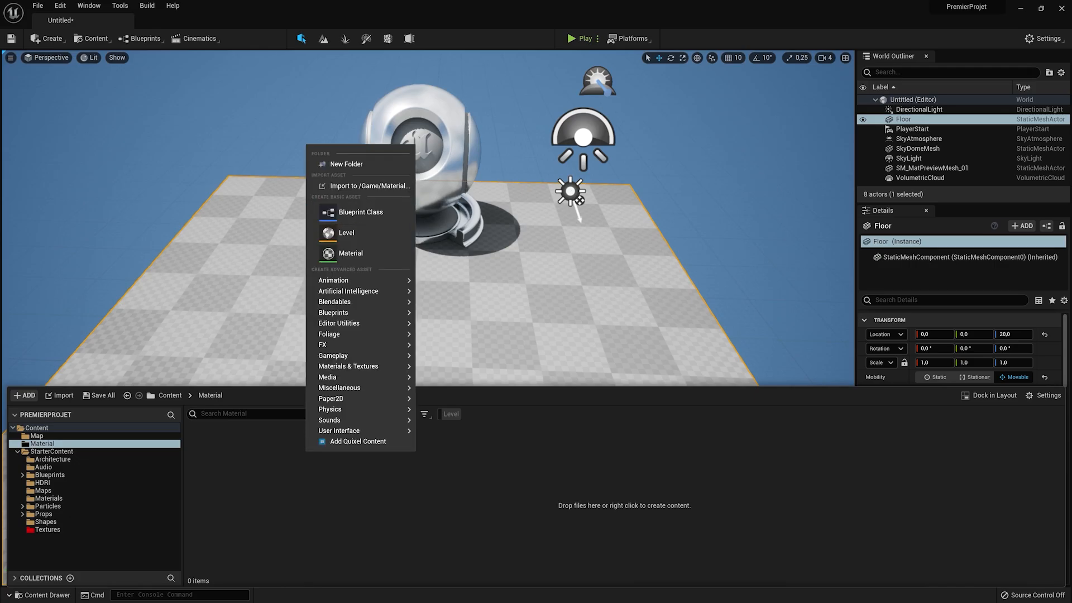
pyautogui.click(358, 254)
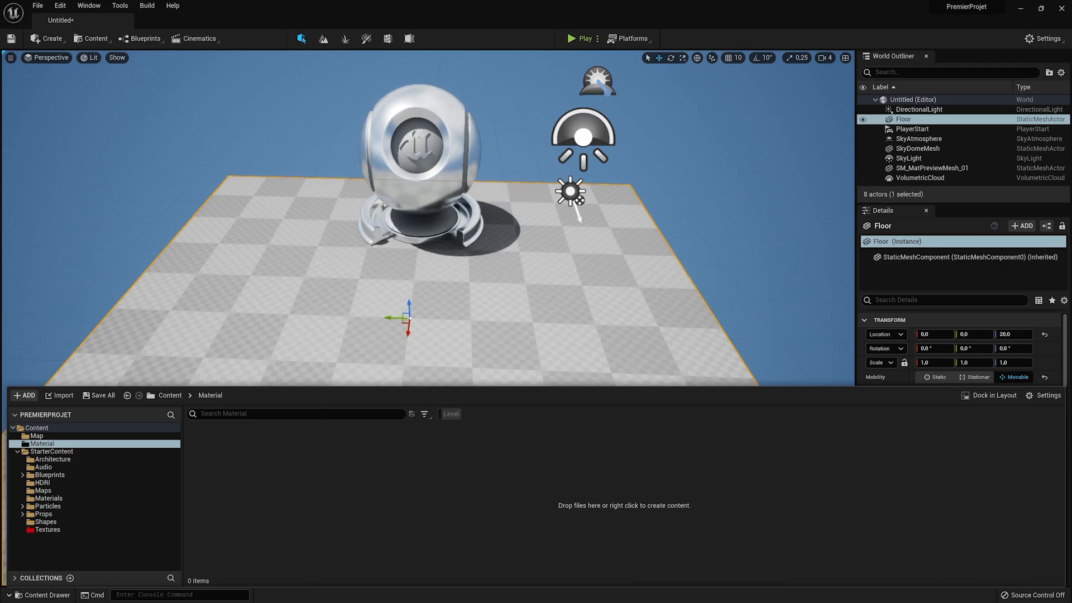
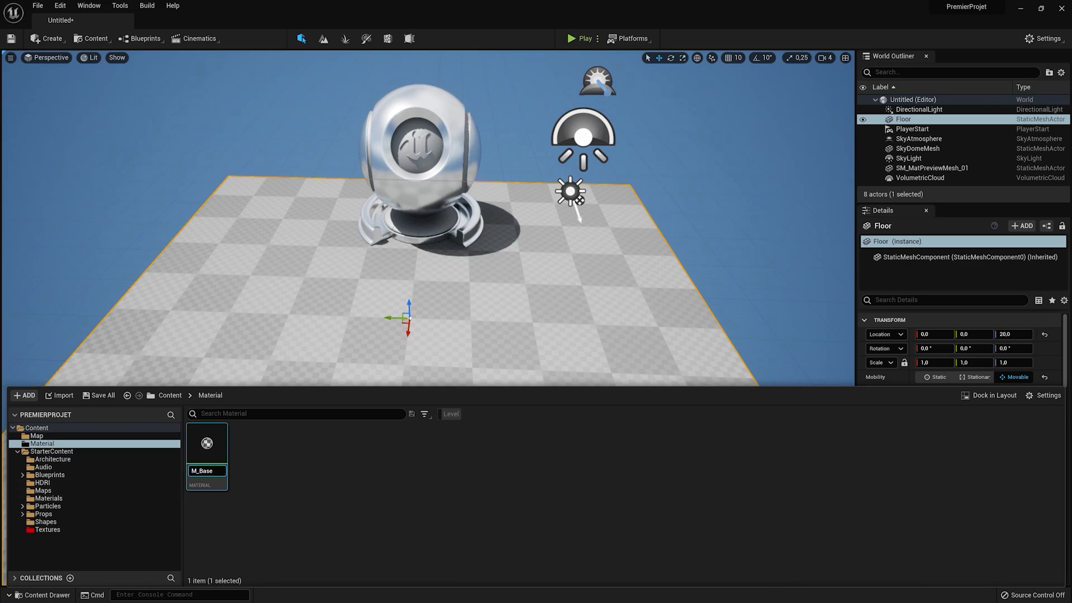
pyautogui.press('Return')
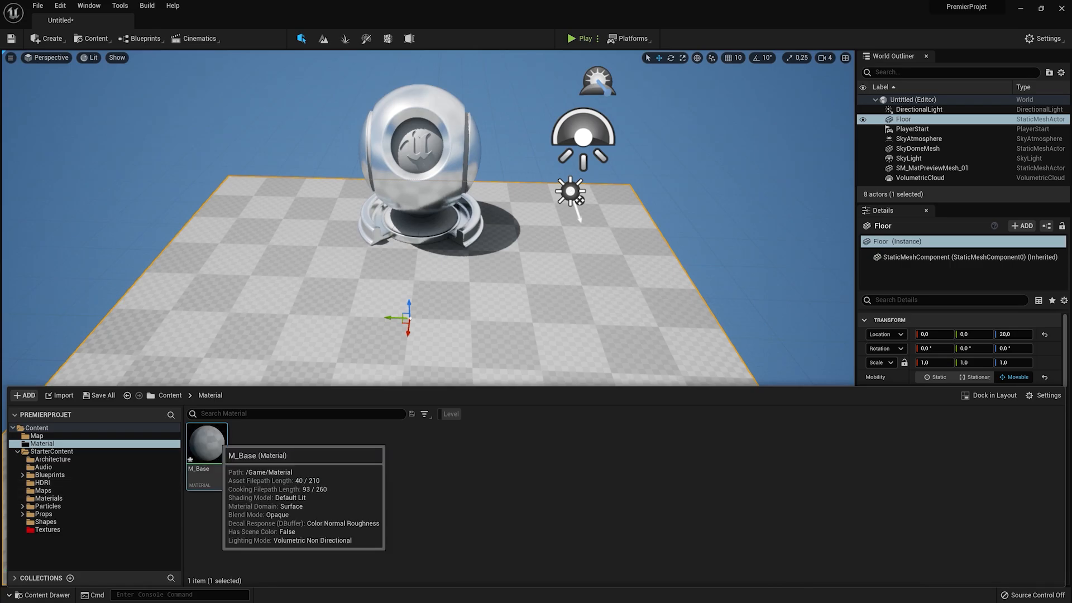
pyautogui.doubleClick(206, 444)
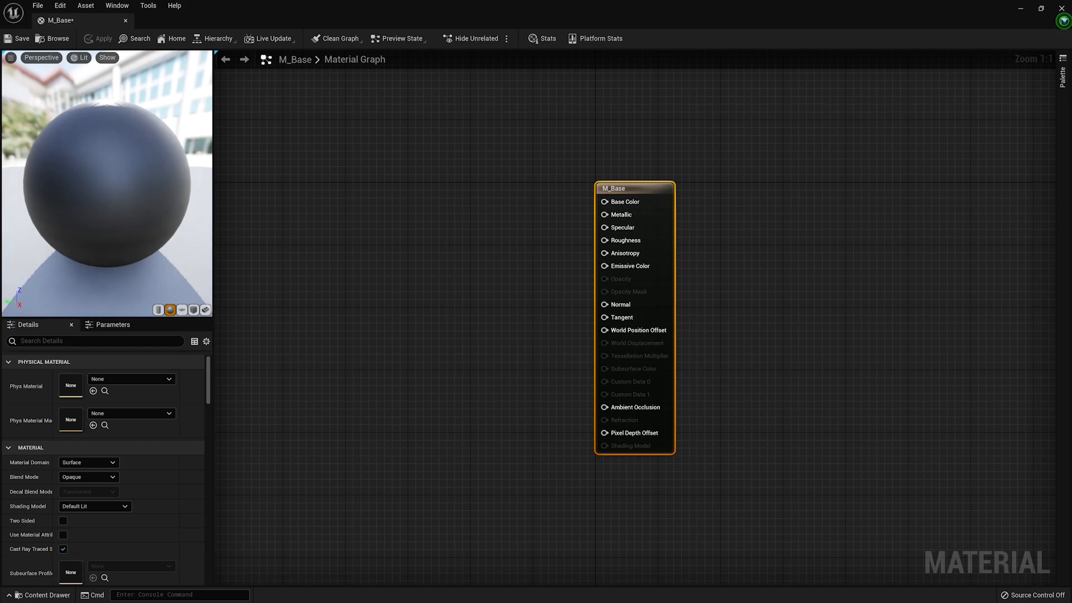
pyautogui.moveTo(117, 173); pyautogui.dragTo(89, 187)
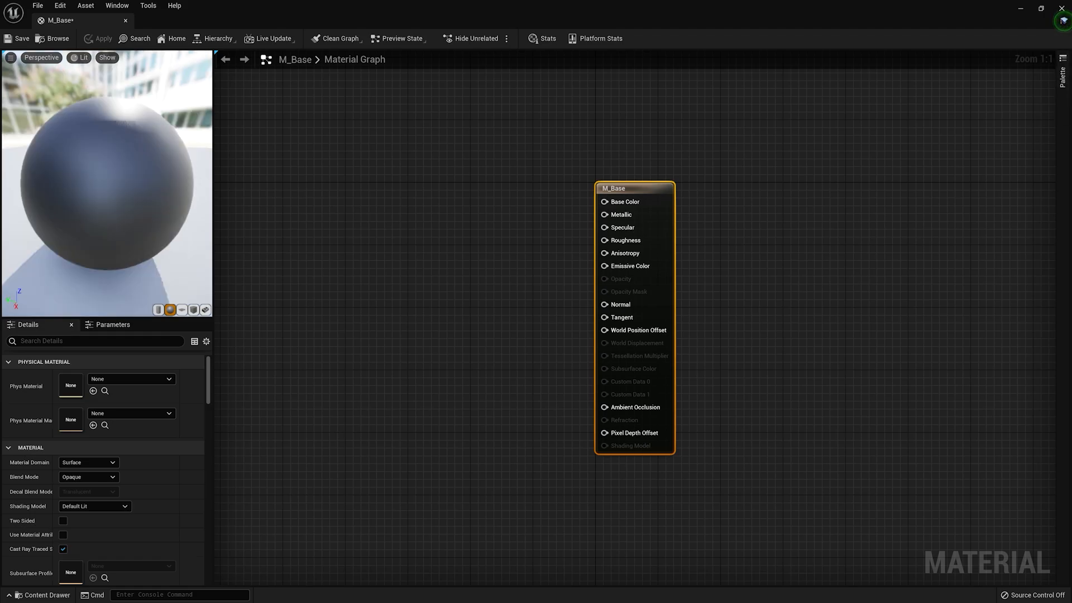
# - Add a Constant3Vector node to the M_Base graph and set its color to bright cyan (0, 0.823, 1)
pyautogui.click(1063, 77)
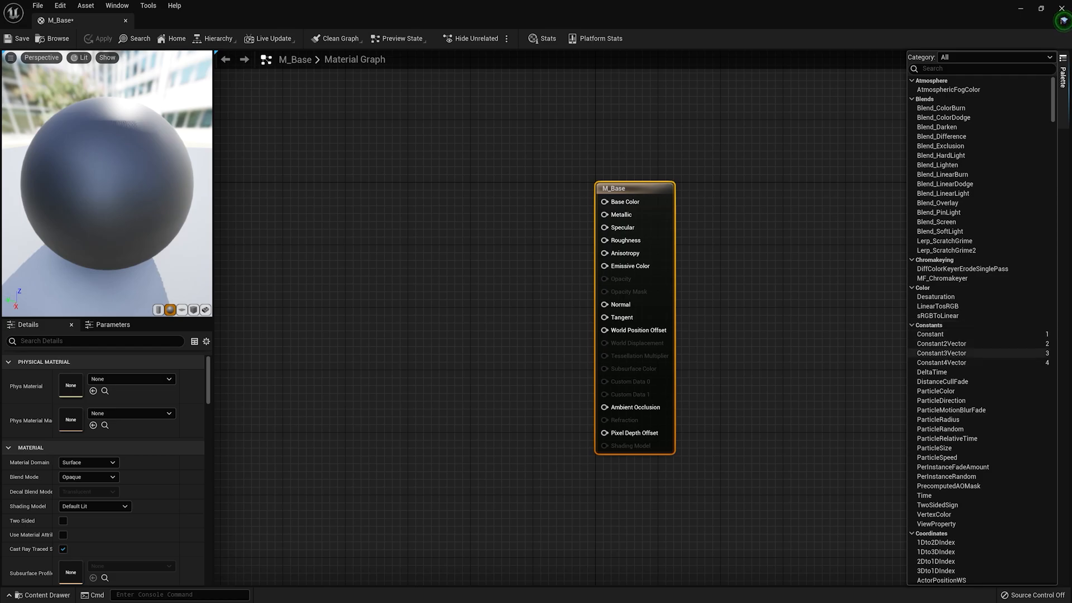
pyautogui.moveTo(961, 355); pyautogui.dragTo(450, 244)
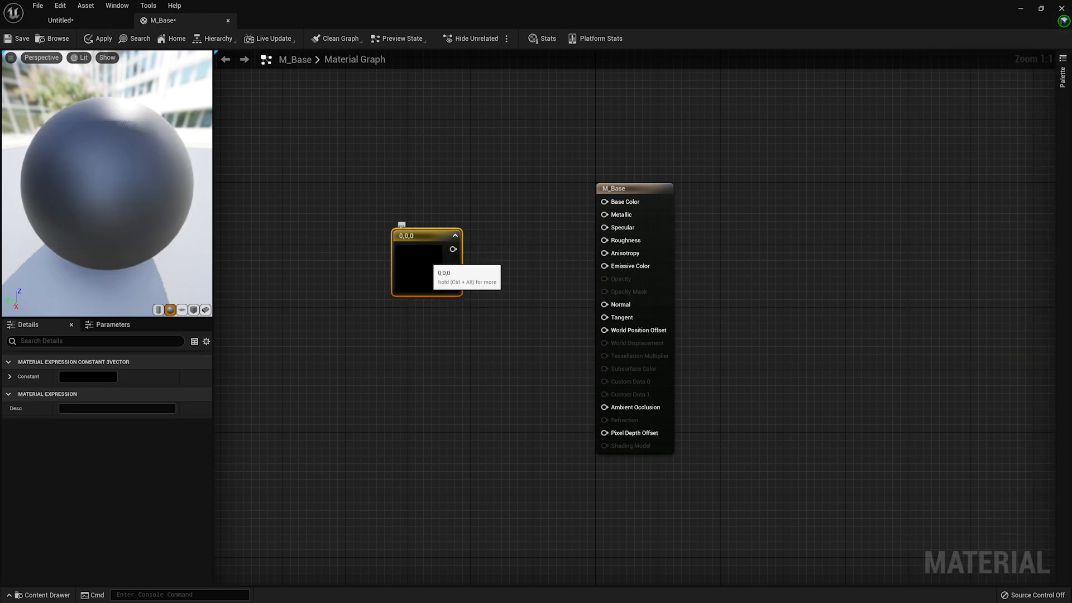
pyautogui.doubleClick(427, 261)
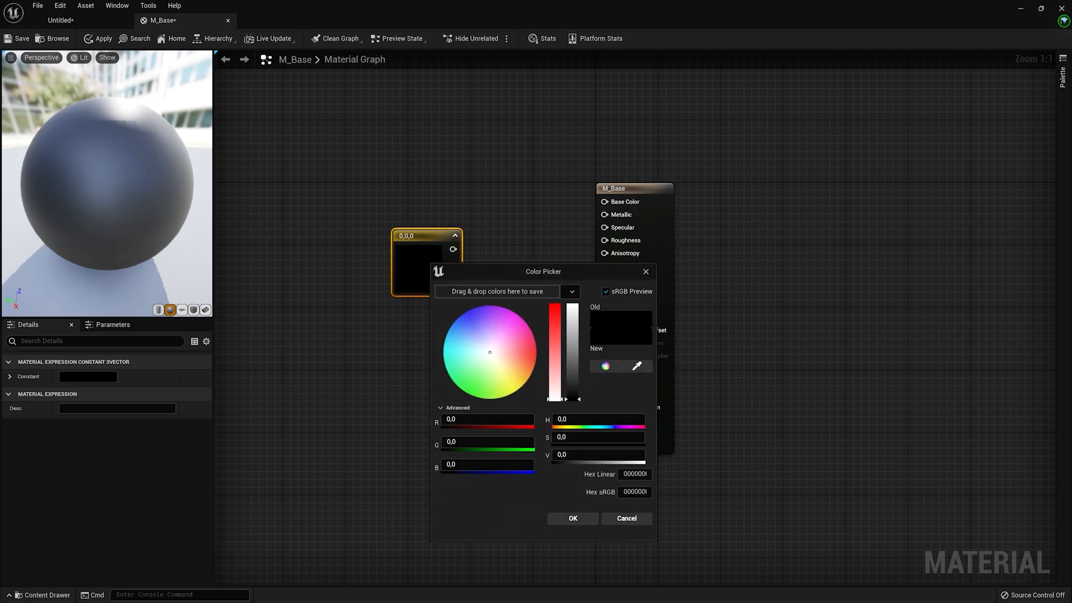
pyautogui.moveTo(490, 352); pyautogui.dragTo(443, 343)
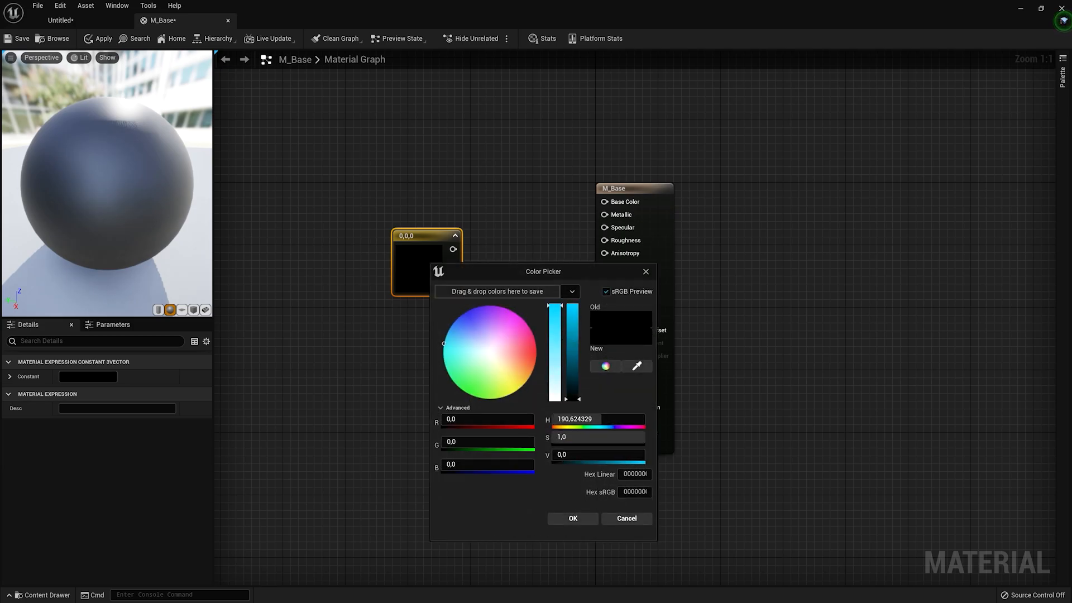
pyautogui.moveTo(570, 314); pyautogui.dragTo(571, 305)
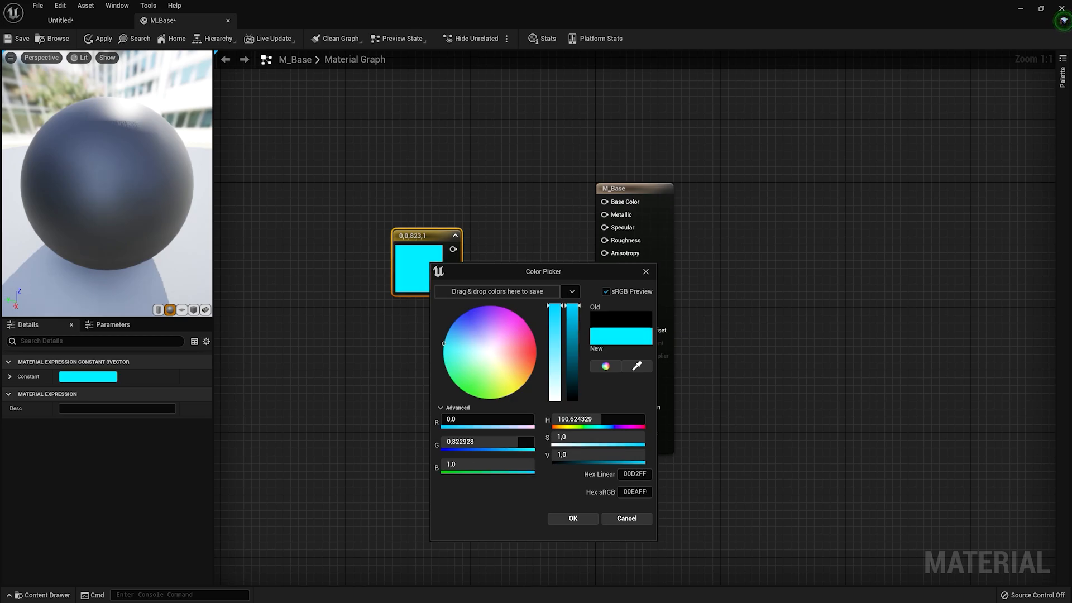
pyautogui.click(573, 518)
# - Connect the cyan Constant3Vector to the Base Color input and save M_Base
pyautogui.moveTo(453, 249); pyautogui.dragTo(628, 213)
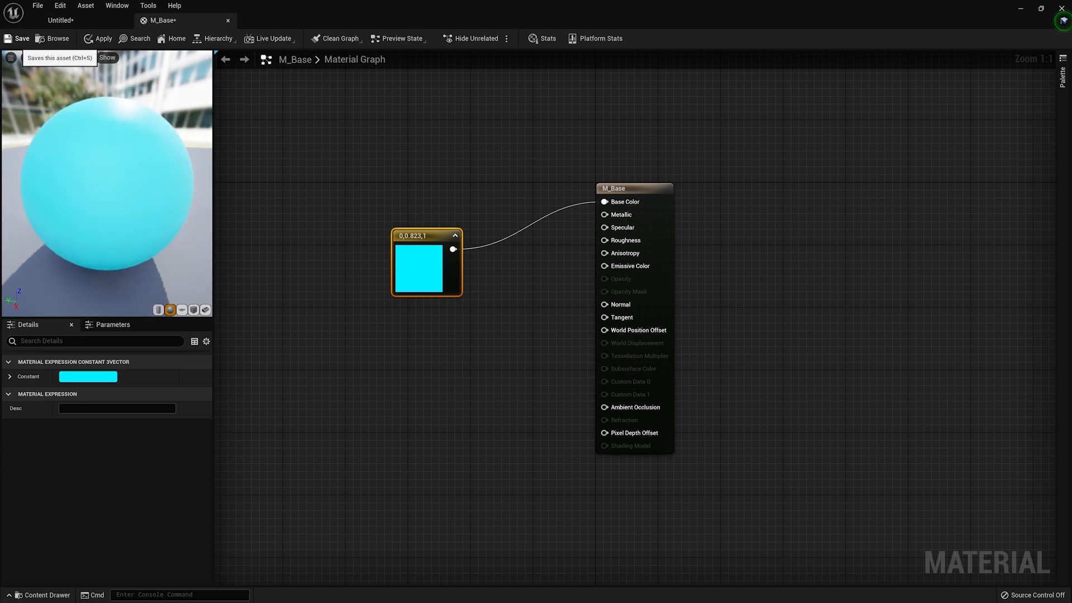
pyautogui.click(17, 38)
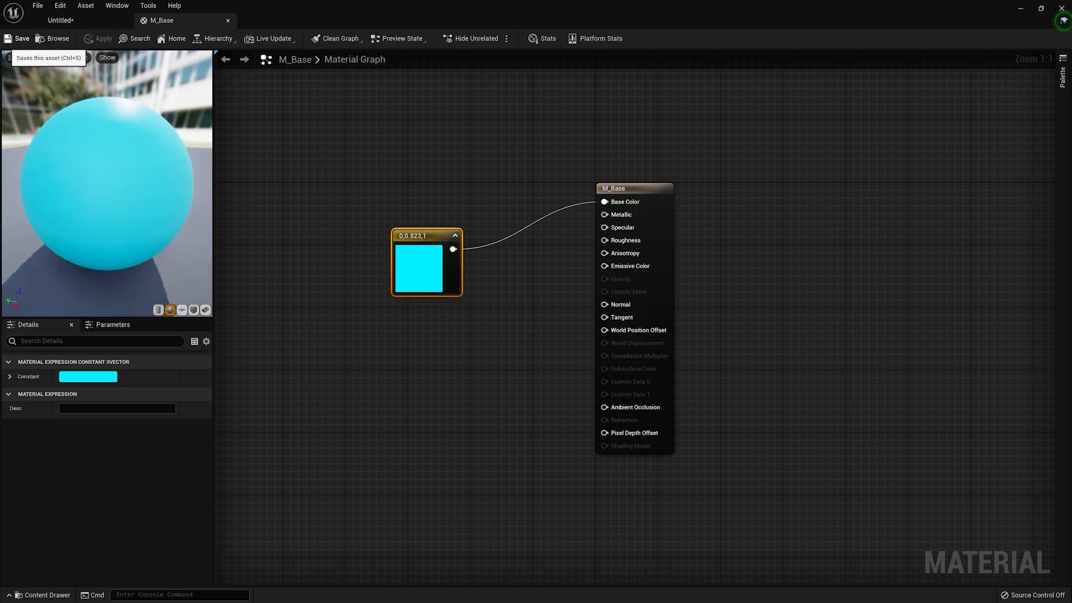
pyautogui.hotkey('ctrl', 'z')
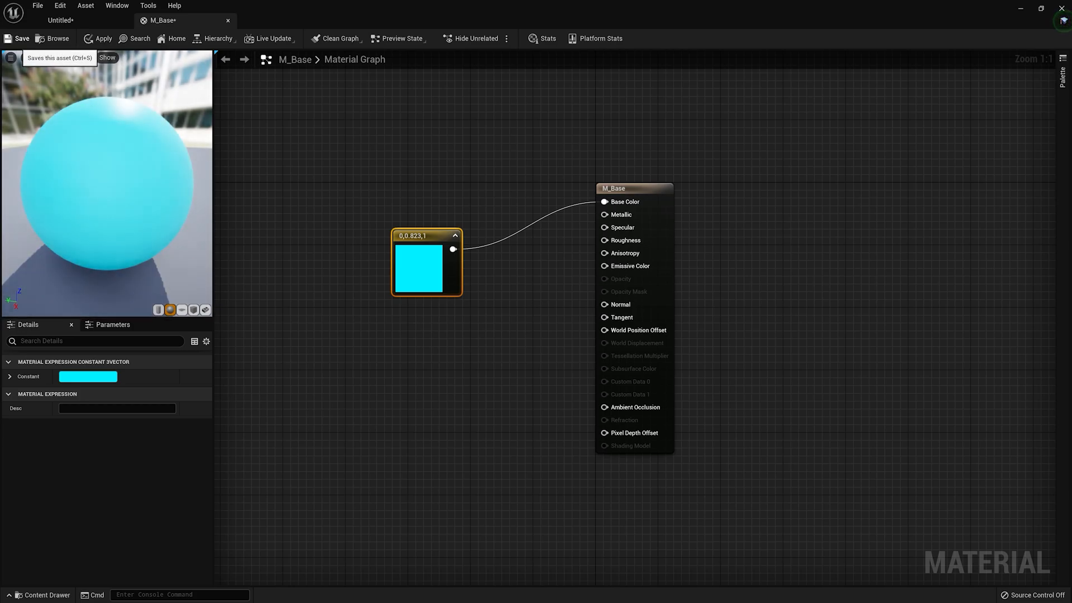
pyautogui.click(17, 39)
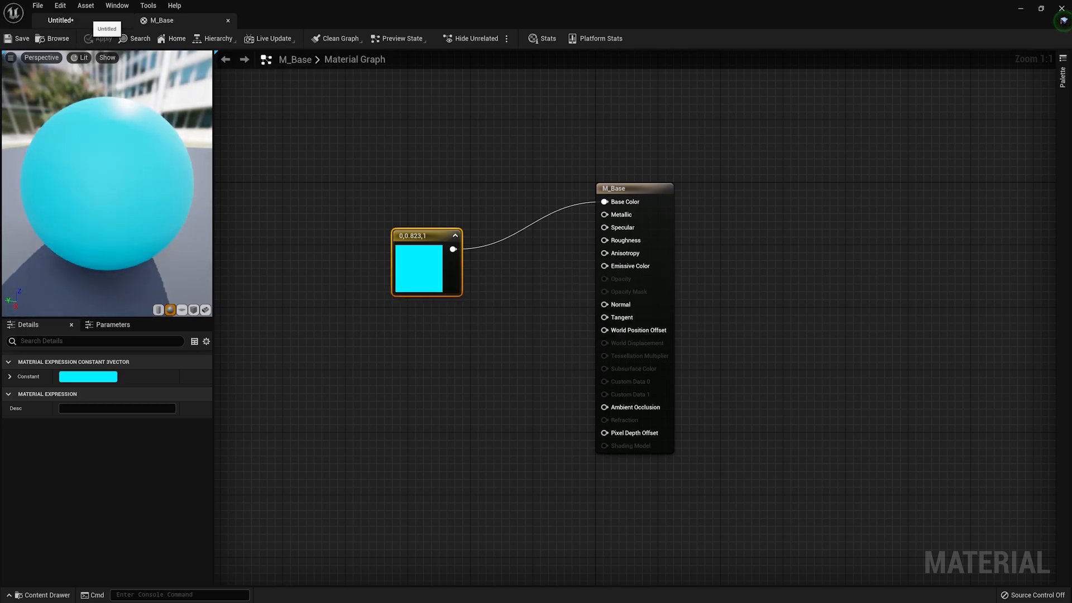
# - Return to the untitled level and apply the M_Base material to the floor
pyautogui.click(98, 21)
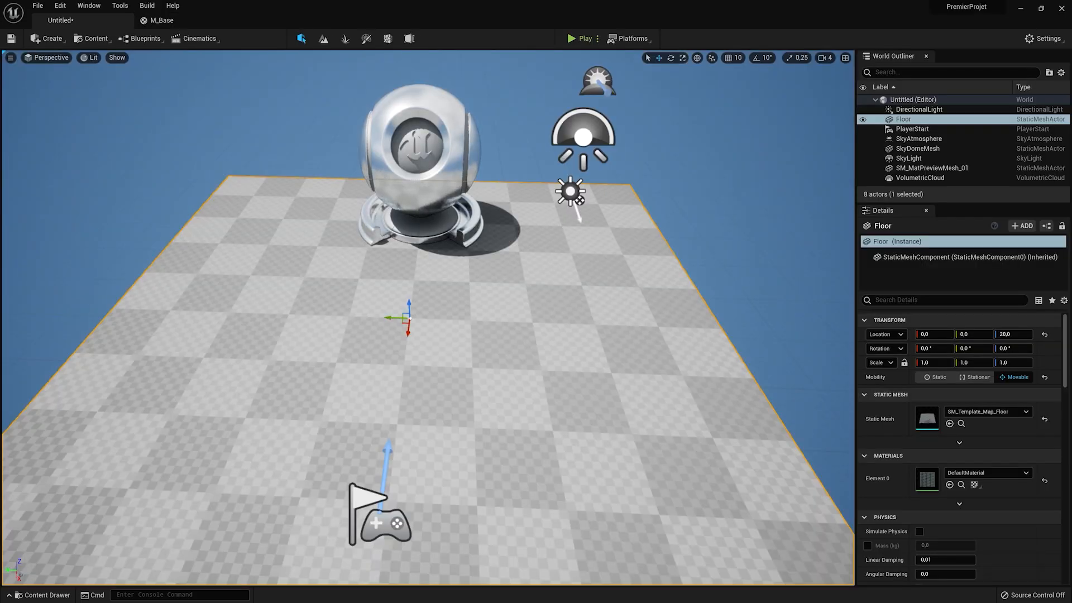
pyautogui.click(45, 595)
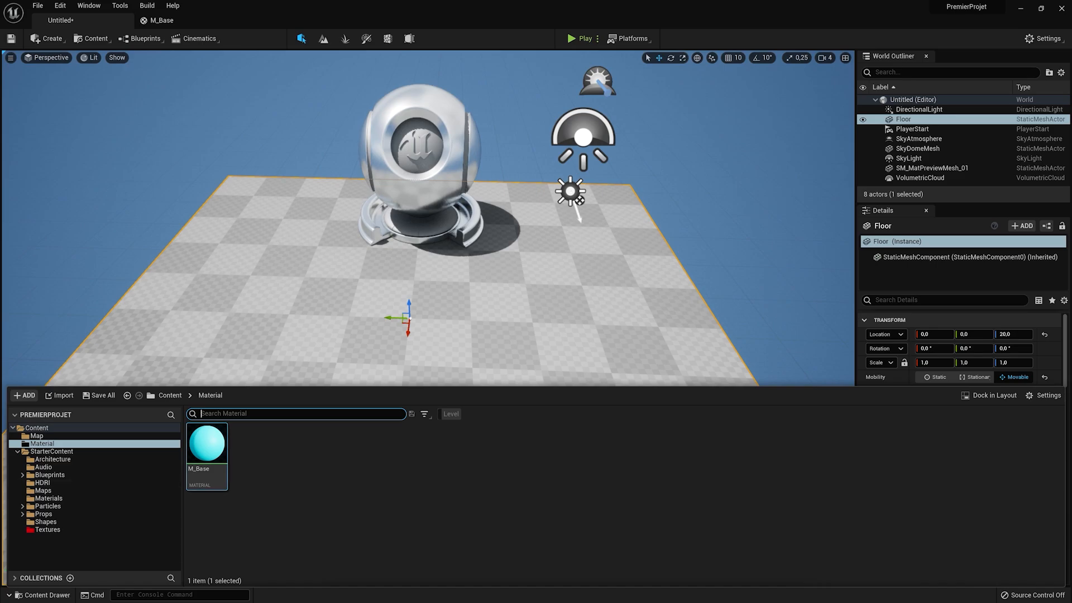
pyautogui.moveTo(207, 444); pyautogui.dragTo(254, 336)
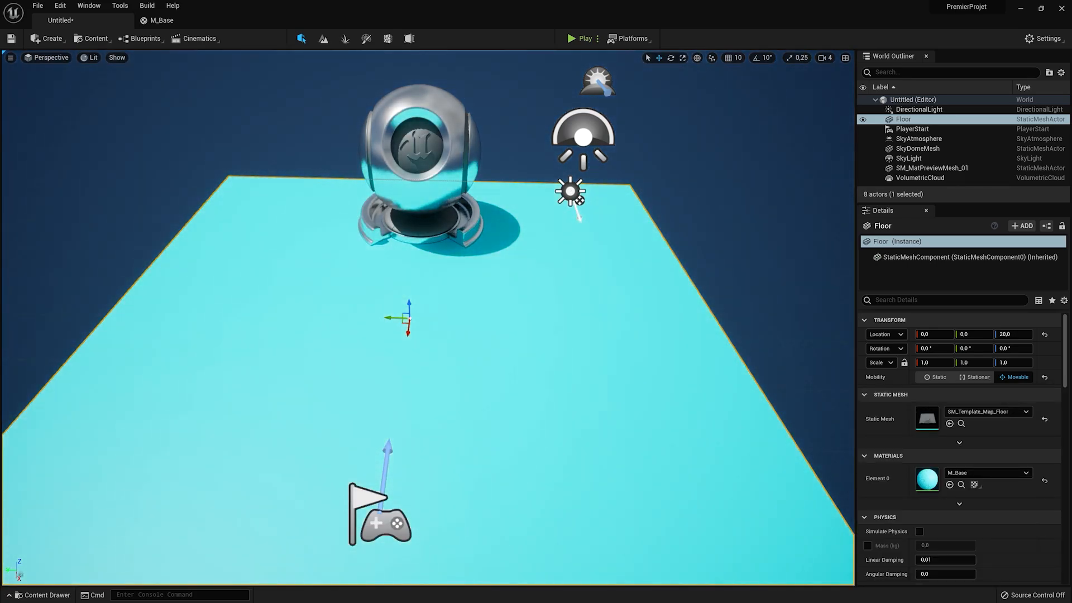
pyautogui.moveTo(254, 336)
pyautogui.mouseDown(button='right')
pyautogui.moveTo(210, 304)
pyautogui.moveTo(263, 346)
pyautogui.mouseUp(button='right')
# - Line up the cyan node with Base Color in the M_Base graph and connect a new Constant of 0 to Roughness
pyautogui.click(162, 21)
pyautogui.moveTo(428, 259); pyautogui.dragTo(423, 213)
pyautogui.click(513, 162)
pyautogui.click(1063, 77)
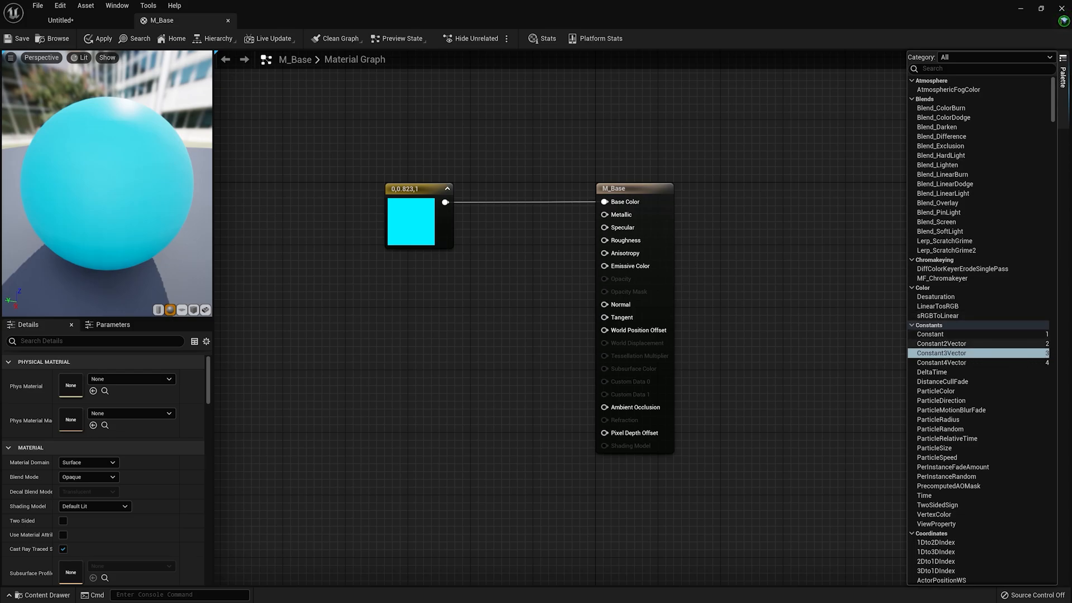
pyautogui.moveTo(931, 334); pyautogui.dragTo(430, 360)
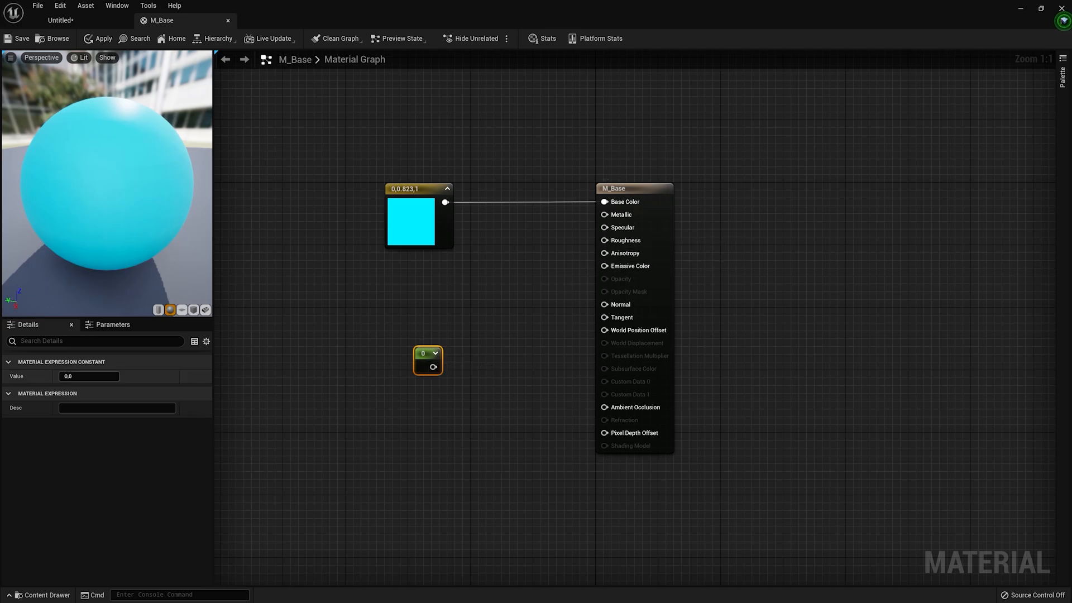
pyautogui.moveTo(433, 367); pyautogui.dragTo(624, 241)
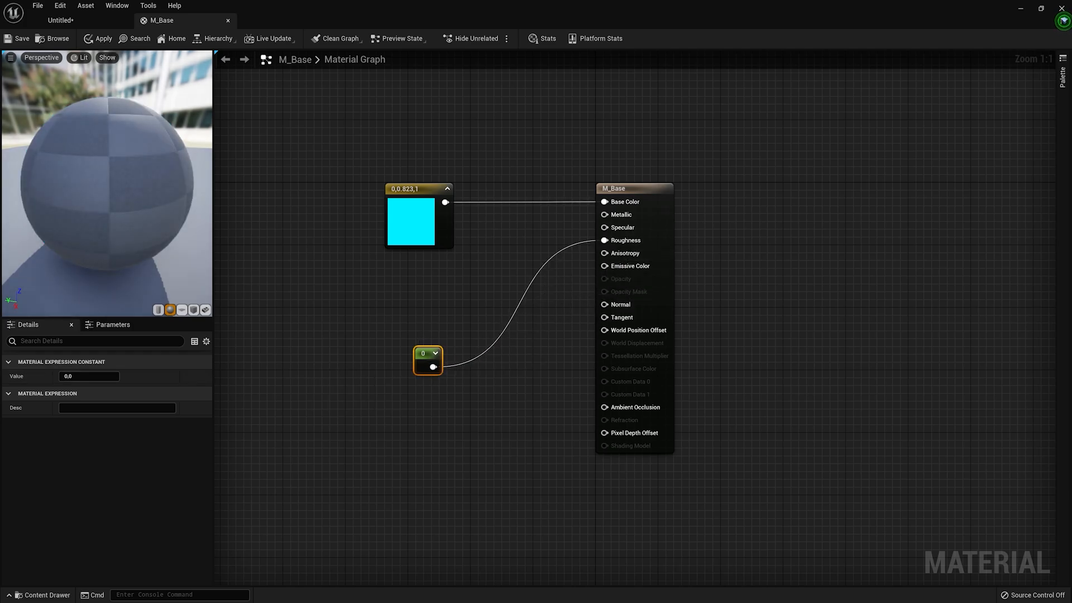
pyautogui.moveTo(107, 185)
pyautogui.mouseDown()
pyautogui.moveTo(83, 197)
pyautogui.moveTo(95, 186)
pyautogui.moveTo(84, 181)
pyautogui.moveTo(140, 170)
pyautogui.moveTo(126, 159)
pyautogui.moveTo(109, 167)
pyautogui.moveTo(126, 187)
pyautogui.moveTo(112, 198)
pyautogui.moveTo(98, 171)
pyautogui.moveTo(115, 193)
pyautogui.moveTo(128, 179)
pyautogui.moveTo(115, 173)
pyautogui.mouseUp()
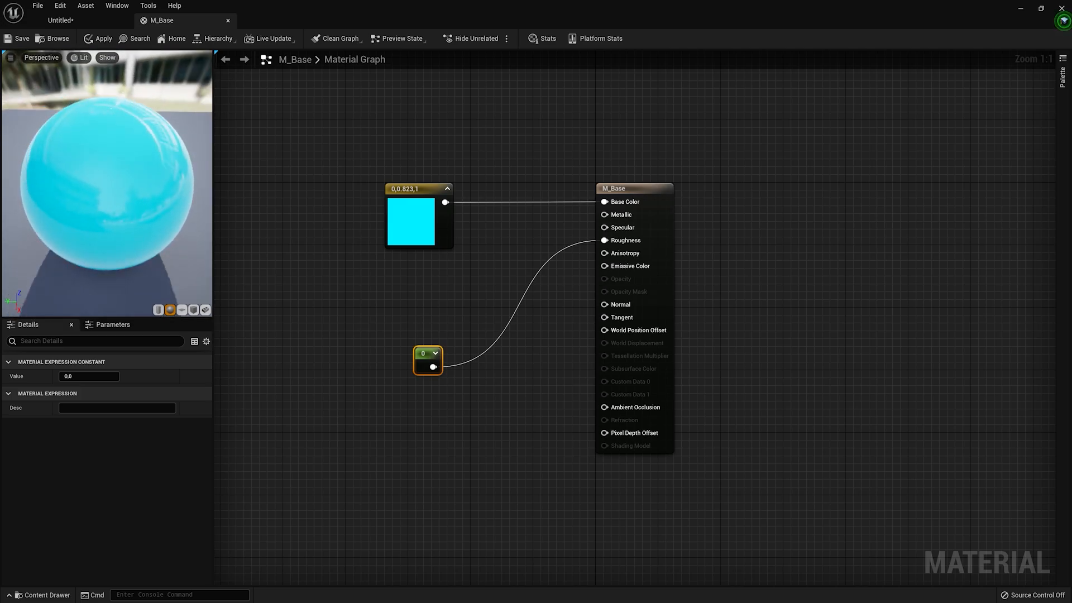
# - Set the Roughness constant to -1, feed Metallic with a Constant of 1, and apply the material to see it on the level's floor
pyautogui.click(90, 377)
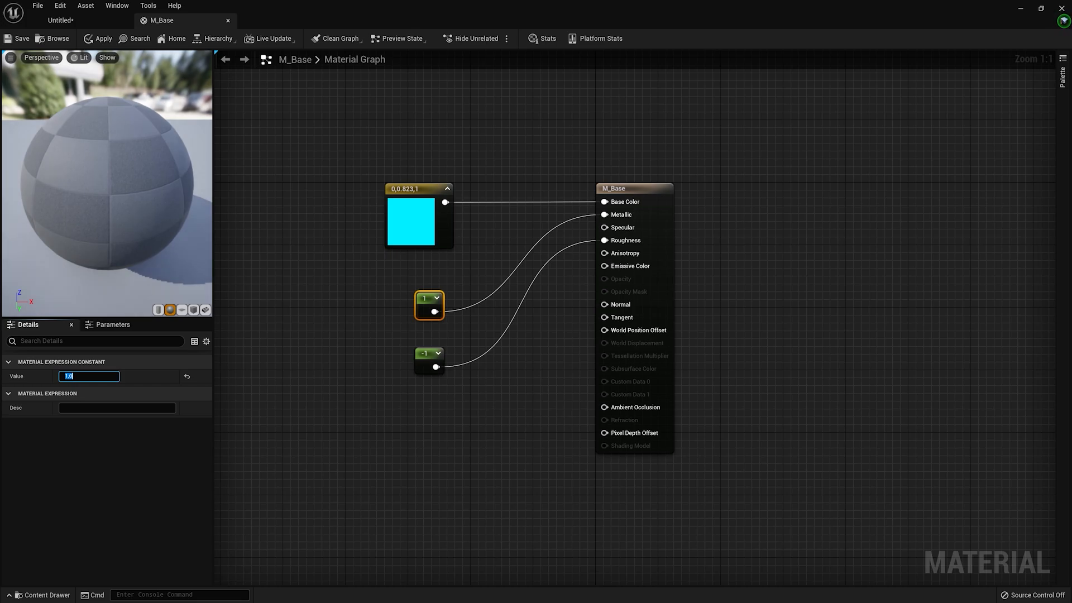
pyautogui.moveTo(107, 184)
pyautogui.mouseDown()
pyautogui.moveTo(134, 187)
pyautogui.moveTo(122, 240)
pyautogui.moveTo(95, 151)
pyautogui.moveTo(112, 235)
pyautogui.moveTo(114, 167)
pyautogui.mouseUp()
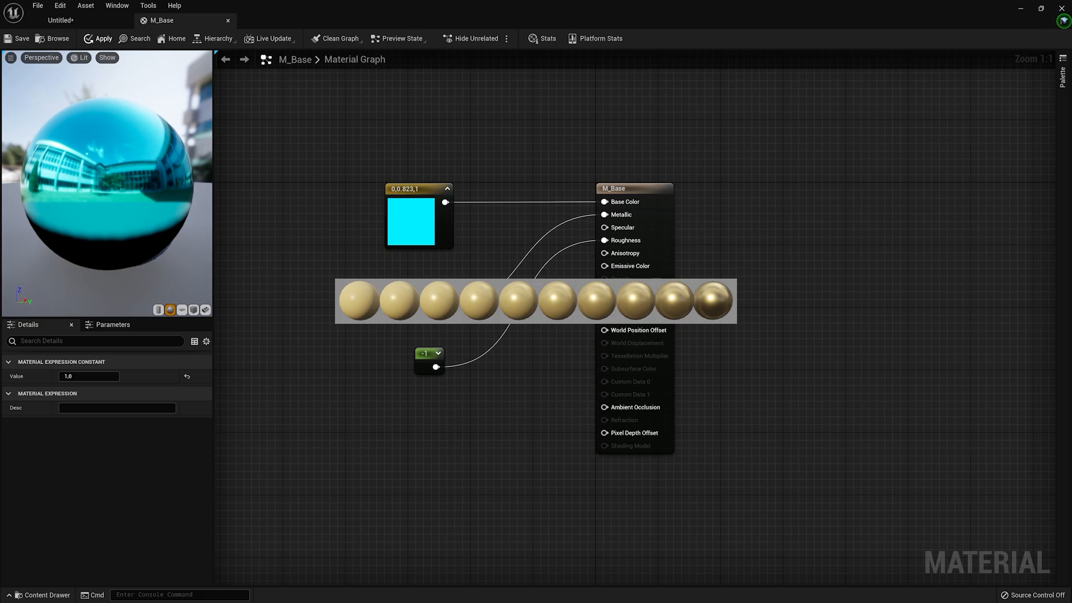
pyautogui.click(100, 38)
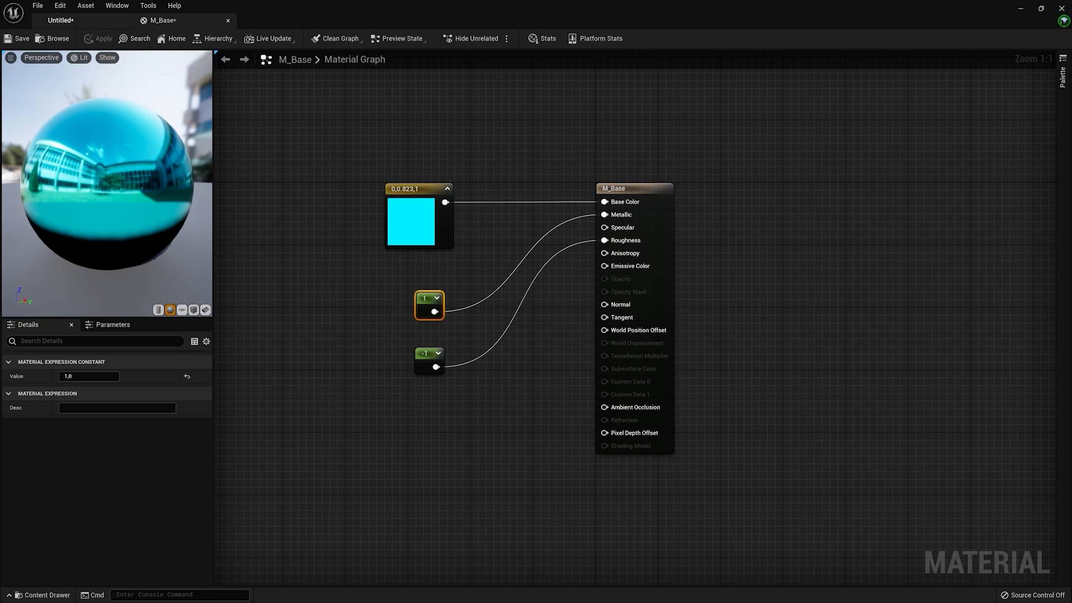
pyautogui.click(101, 20)
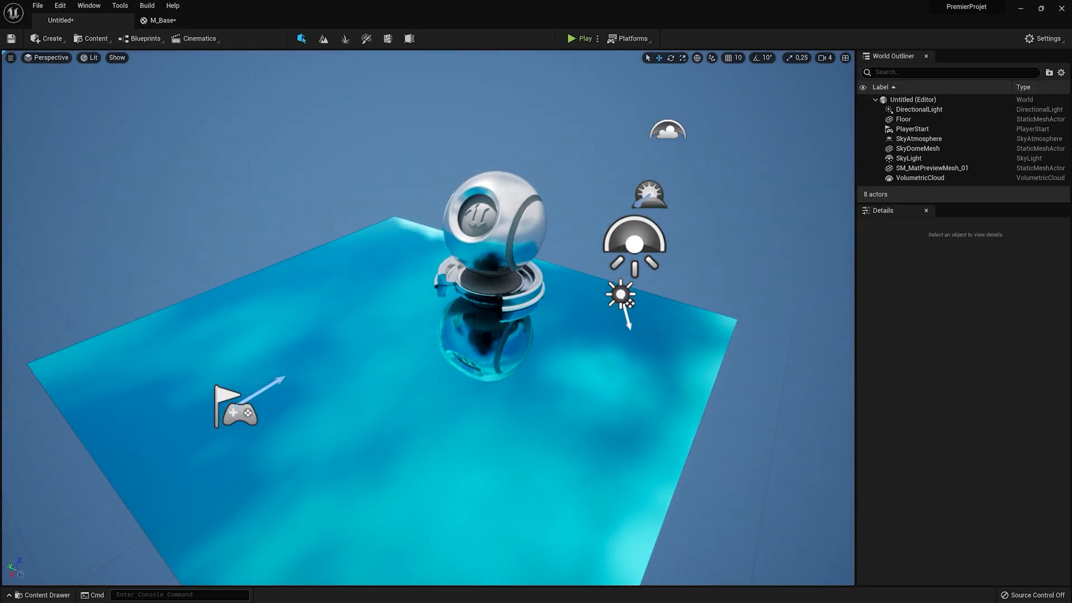
pyautogui.moveTo(427, 319); pyautogui.dragTo(558, 377, button='right')
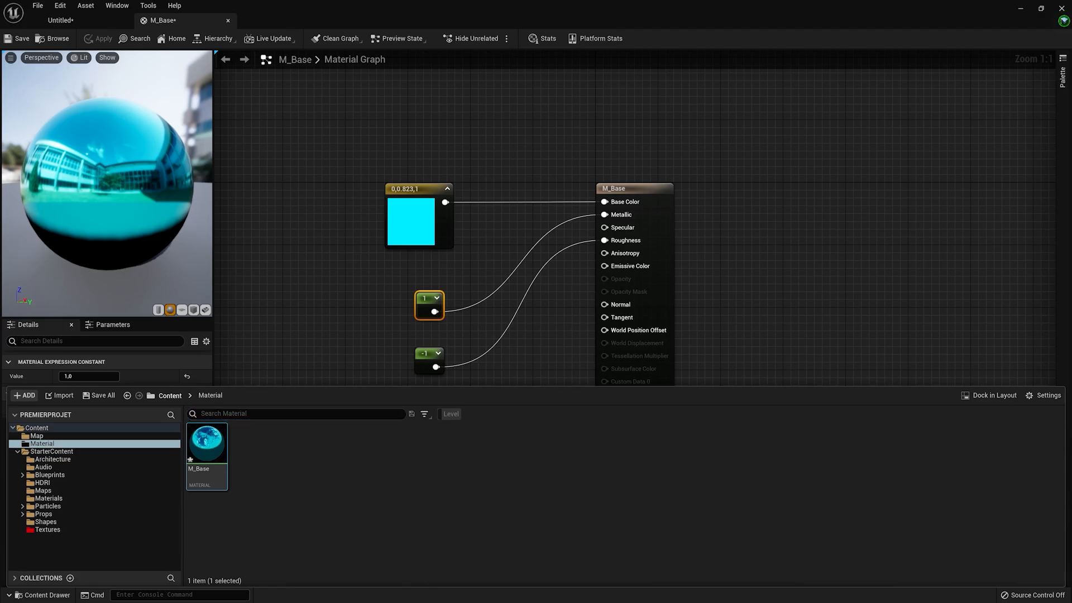
# - Add the T_MacroVariation texture from StarterContent/Textures to the M_Base graph and connect its RGB output to Roughness
pyautogui.click(170, 395)
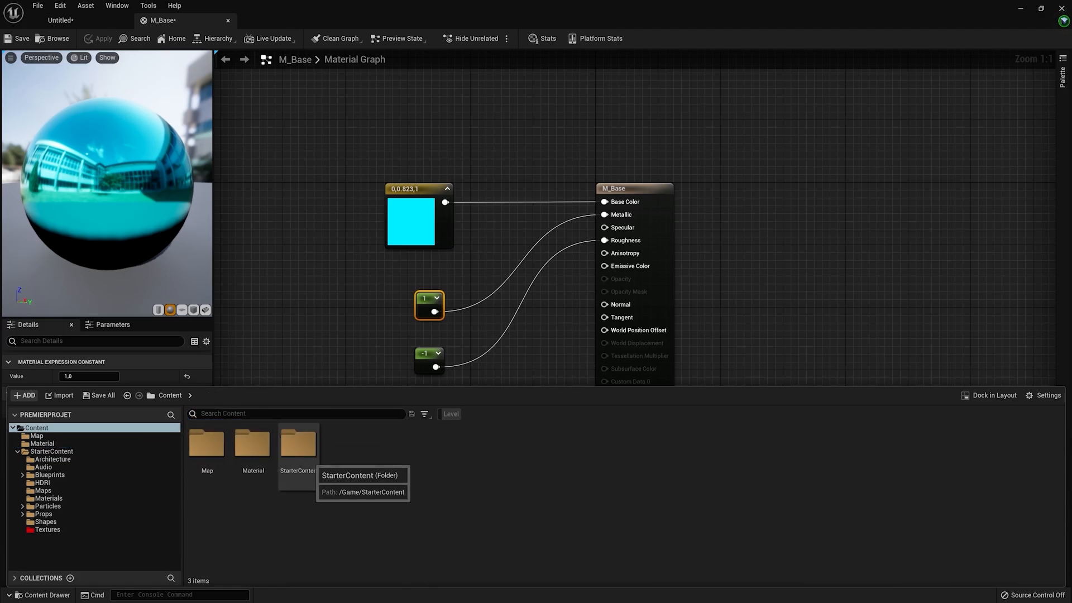
pyautogui.doubleClick(299, 444)
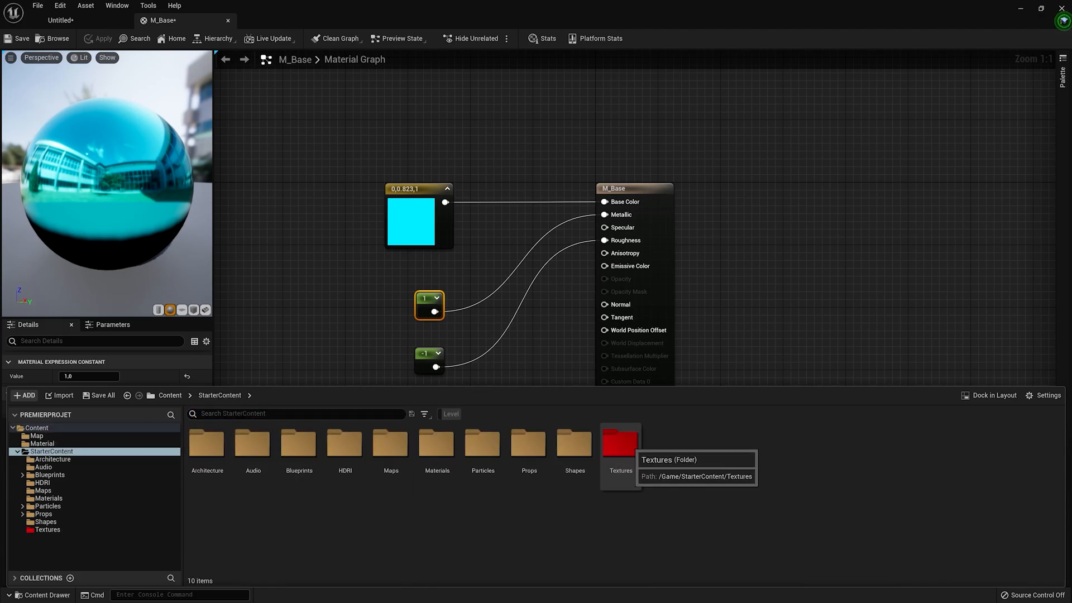
pyautogui.click(620, 444)
pyautogui.doubleClick(619, 444)
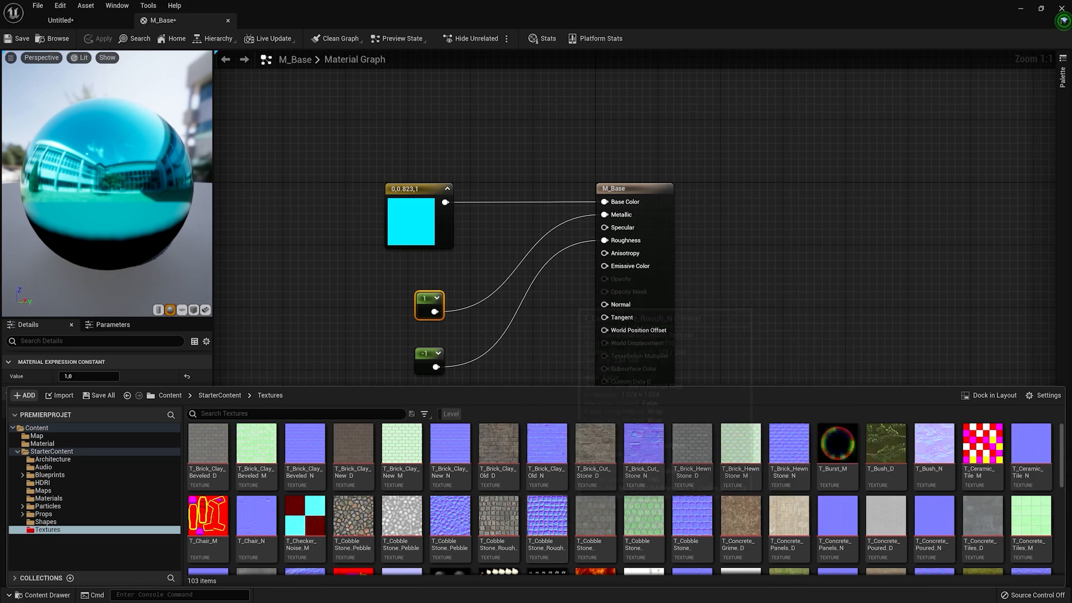
pyautogui.scroll(-2, 581, 503)
pyautogui.scroll(-2, 595, 503)
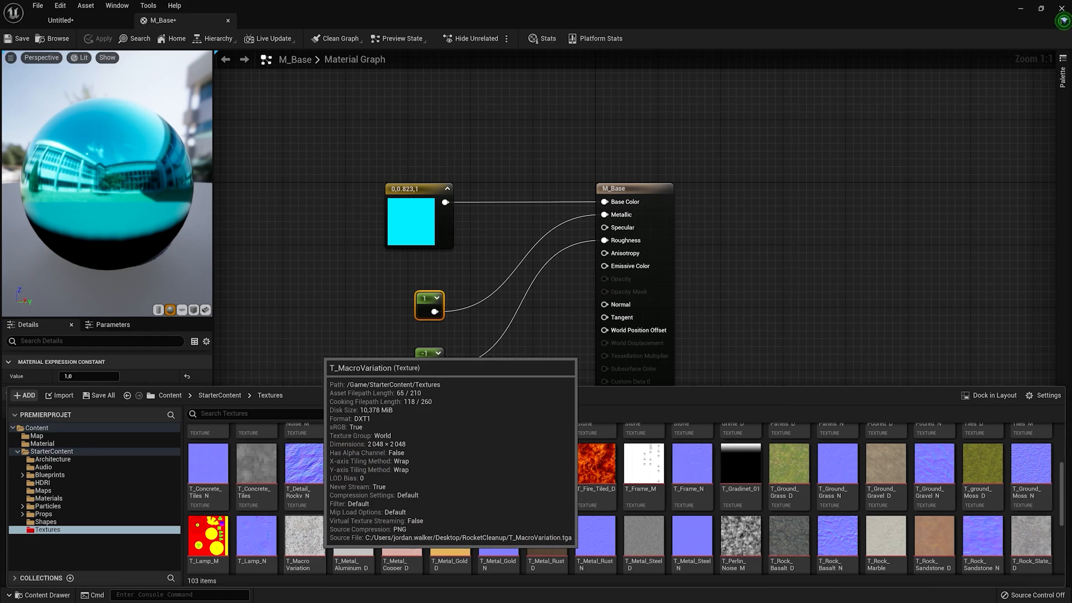
pyautogui.moveTo(305, 535); pyautogui.dragTo(605, 240)
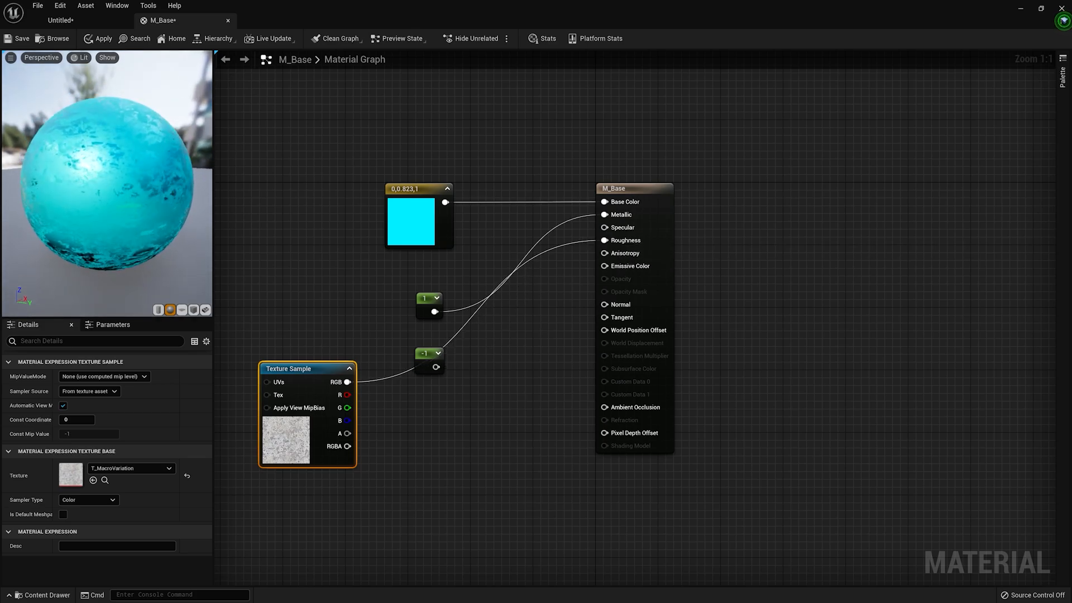
pyautogui.moveTo(107, 184); pyautogui.dragTo(114, 126)
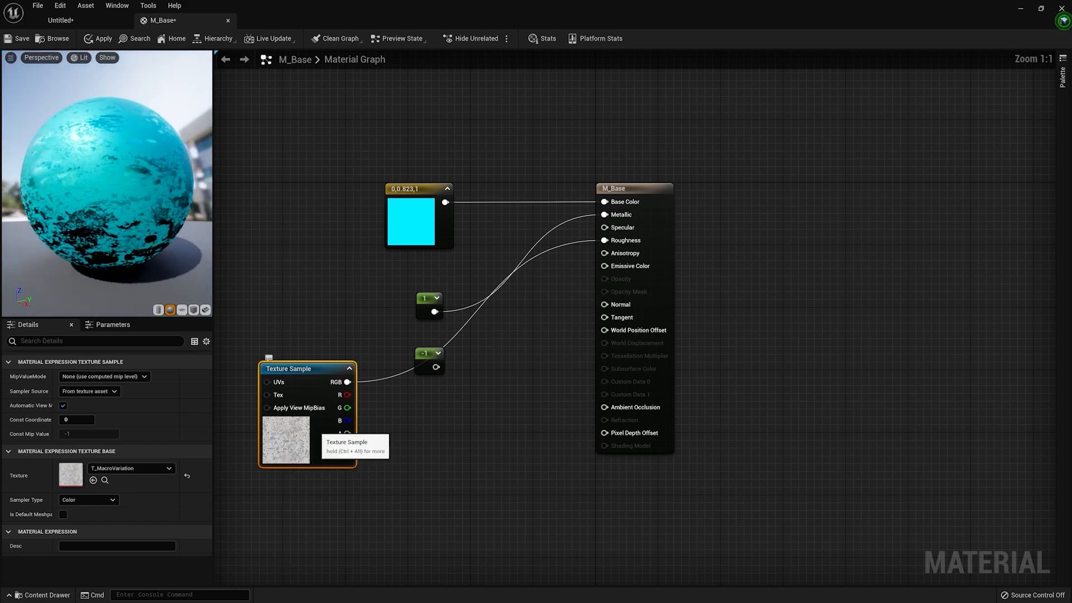
# - Move the disconnected -1 constant clear of the texture's wire and inspect the material on the preview sphere
pyautogui.moveTo(425, 354); pyautogui.dragTo(433, 416)
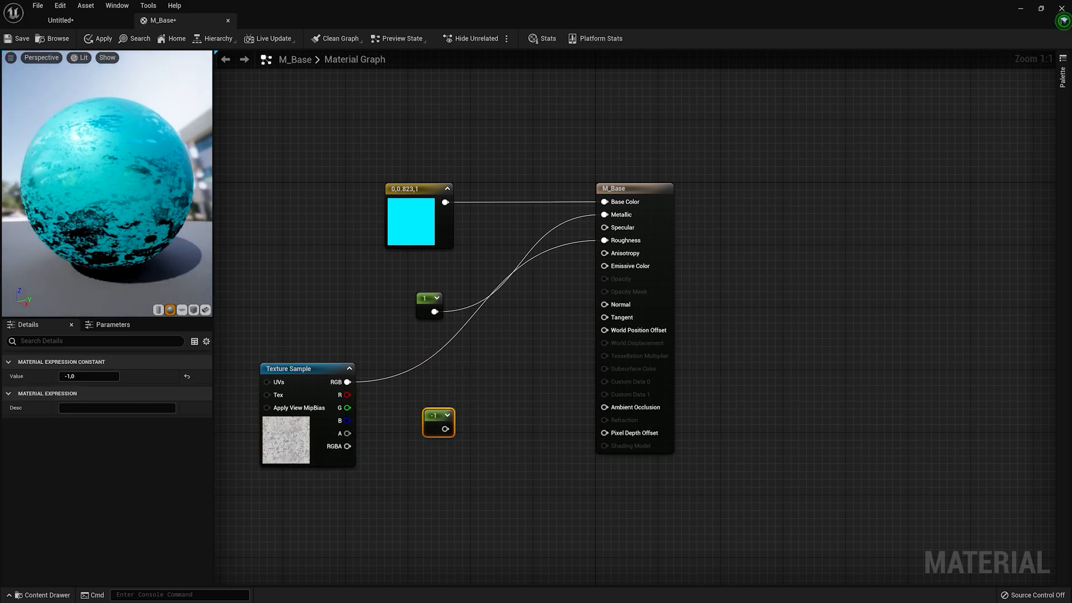
pyautogui.moveTo(106, 167); pyautogui.dragTo(136, 167)
pyautogui.moveTo(106, 167)
pyautogui.mouseDown()
pyautogui.moveTo(129, 168)
pyautogui.moveTo(106, 162)
pyautogui.mouseUp()
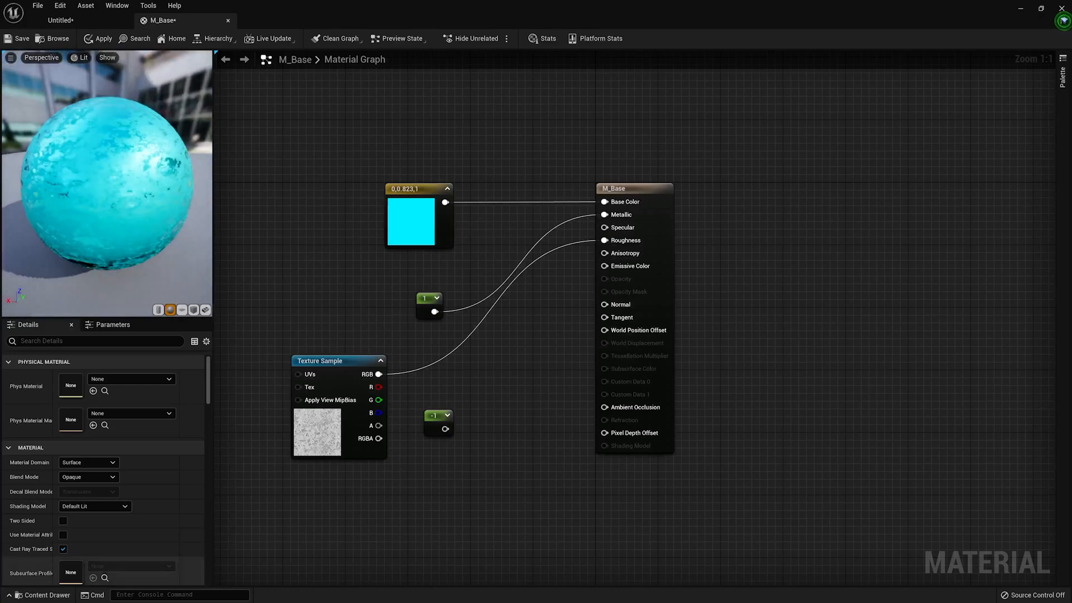
# - Add the T_CobbleStone_Rough_D texture to the M_Base graph, connect its RGB output to Base Color, and inspect the preview sphere
pyautogui.click(44, 595)
pyautogui.scroll(3, 500, 522)
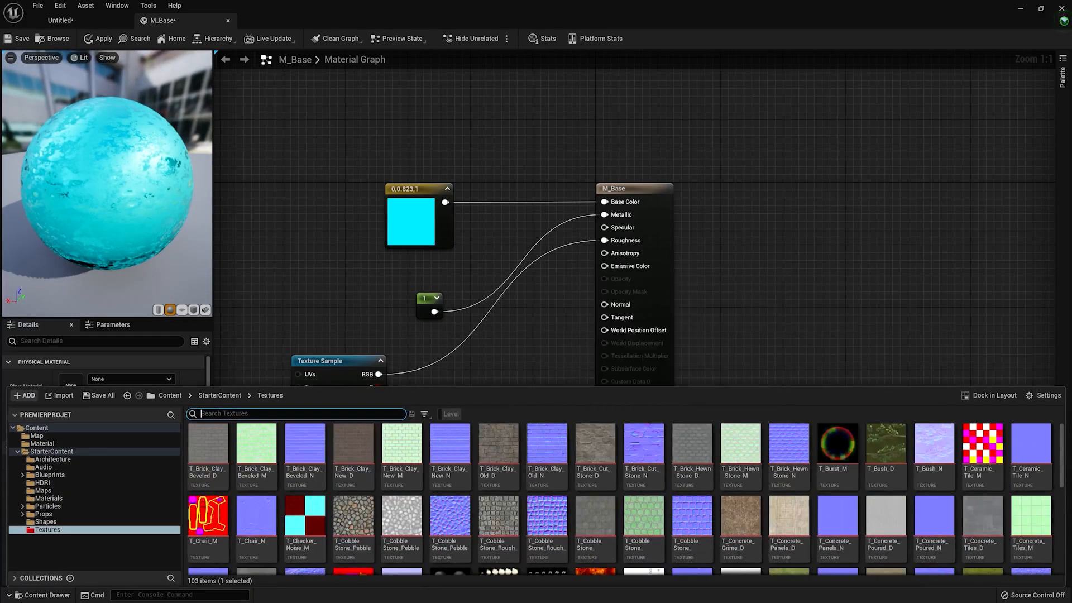
pyautogui.moveTo(499, 516); pyautogui.dragTo(301, 220)
pyautogui.moveTo(355, 233); pyautogui.dragTo(605, 202)
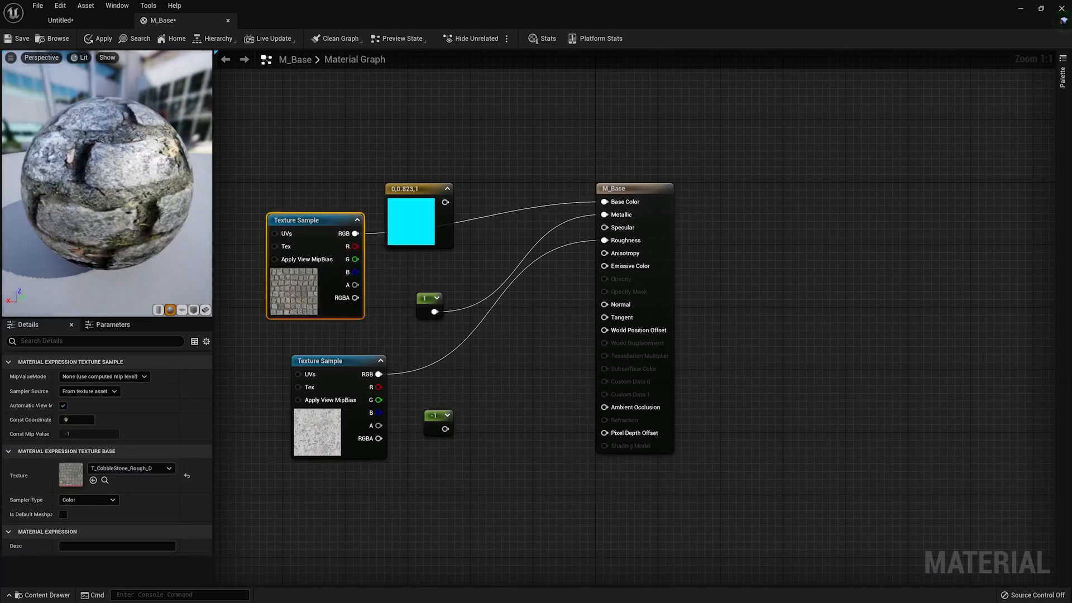
pyautogui.moveTo(108, 168)
pyautogui.mouseDown()
pyautogui.moveTo(125, 229)
pyautogui.moveTo(145, 215)
pyautogui.moveTo(138, 152)
pyautogui.moveTo(112, 148)
pyautogui.mouseUp()
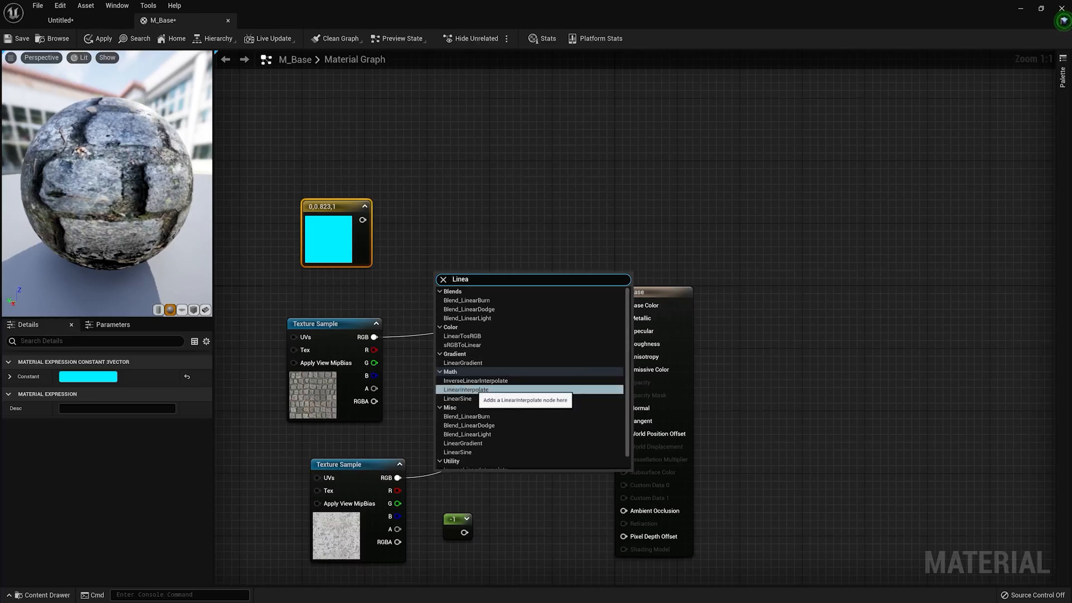
# - Blend the cyan color and cobblestone texture through a LinearInterpolate node into Base Color, using the macro variation texture's RGB as Alpha
pyautogui.press('Return')
pyautogui.moveTo(441, 291); pyautogui.dragTo(374, 337)
pyautogui.moveTo(481, 292); pyautogui.dragTo(624, 306)
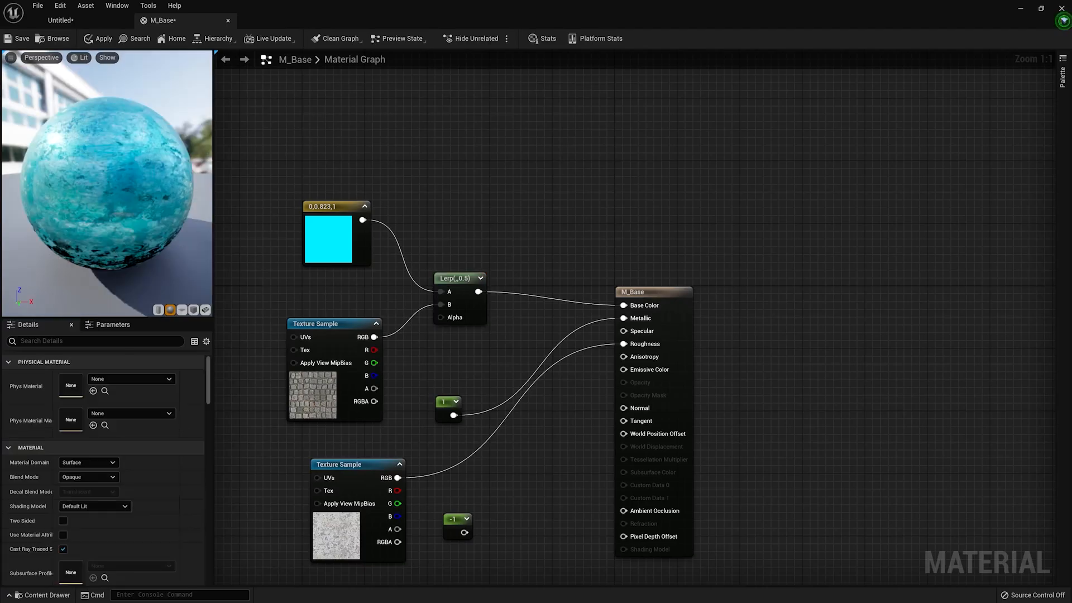
pyautogui.moveTo(397, 478); pyautogui.dragTo(443, 318)
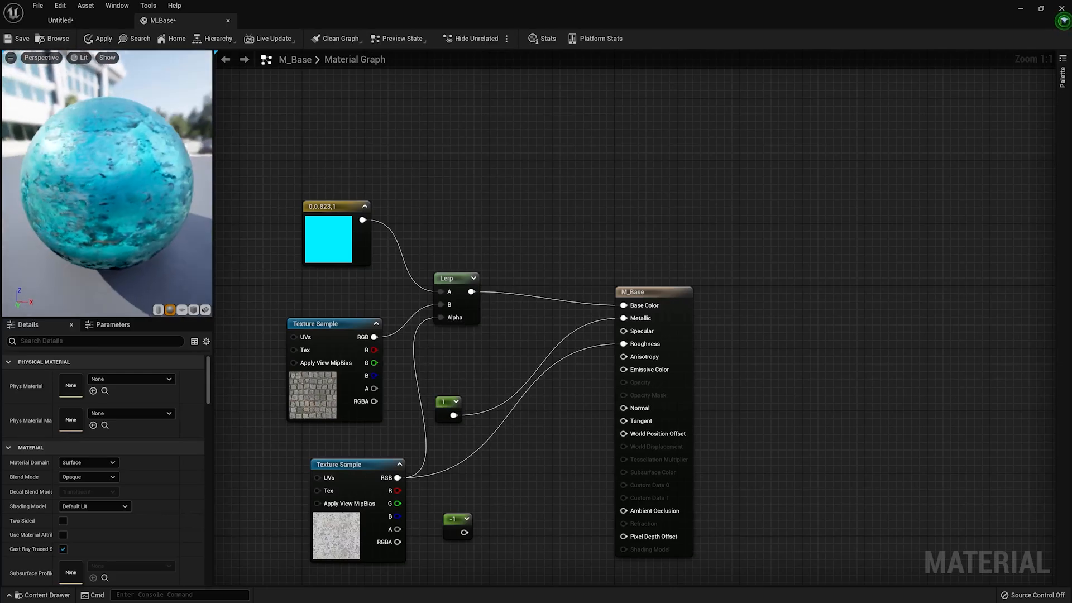
# - Replace the cobblestone texture in the Lerp's B input with T_ground_Moss_D and inspect the material on the level's floor
pyautogui.moveTo(983, 510); pyautogui.dragTo(383, 324)
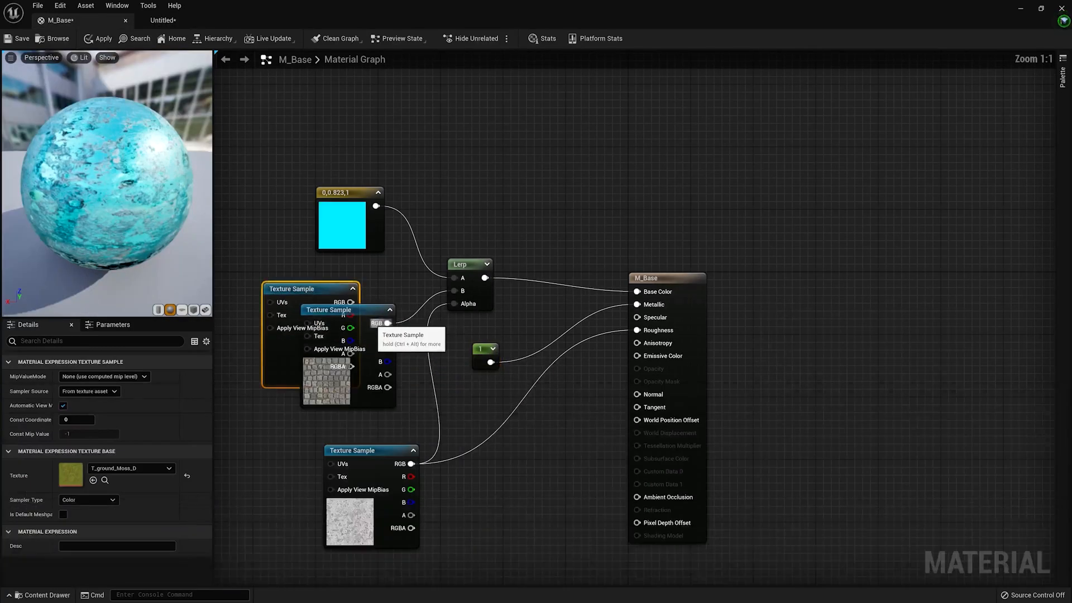
pyautogui.click(383, 323)
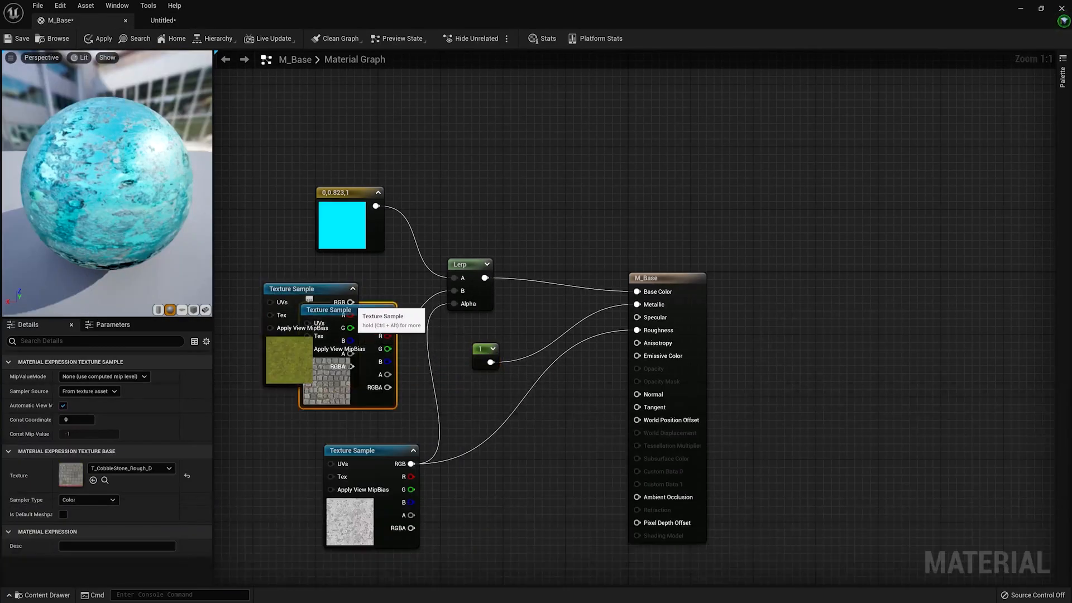
pyautogui.press('Delete')
pyautogui.moveTo(351, 302); pyautogui.dragTo(454, 290)
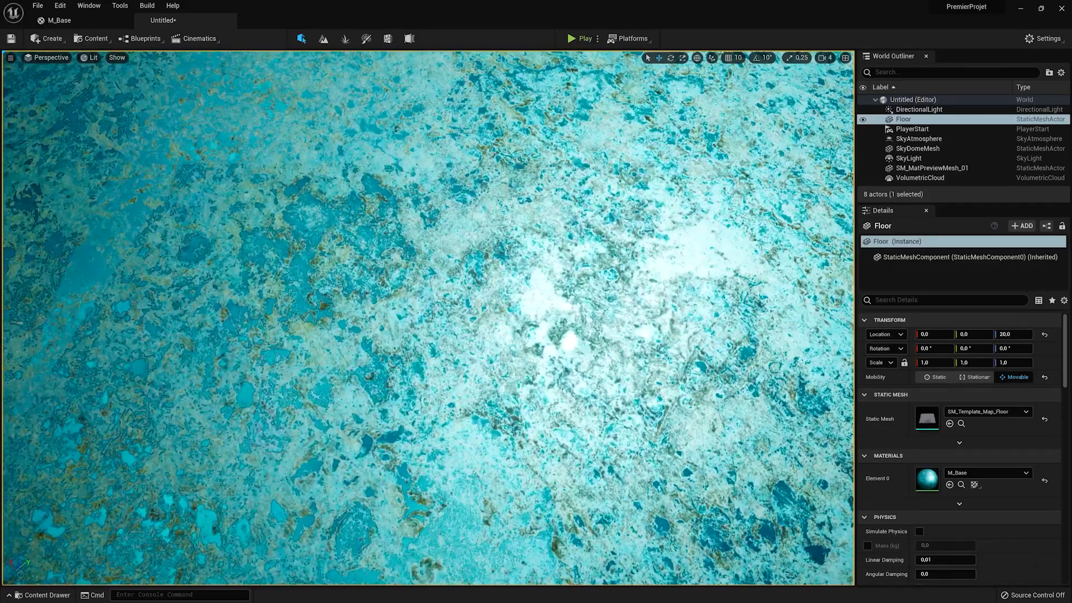
pyautogui.press('s')
pyautogui.moveTo(428, 318); pyautogui.dragTo(435, 246, button='right')
pyautogui.press('w')
pyautogui.press('s')
pyautogui.press('w')
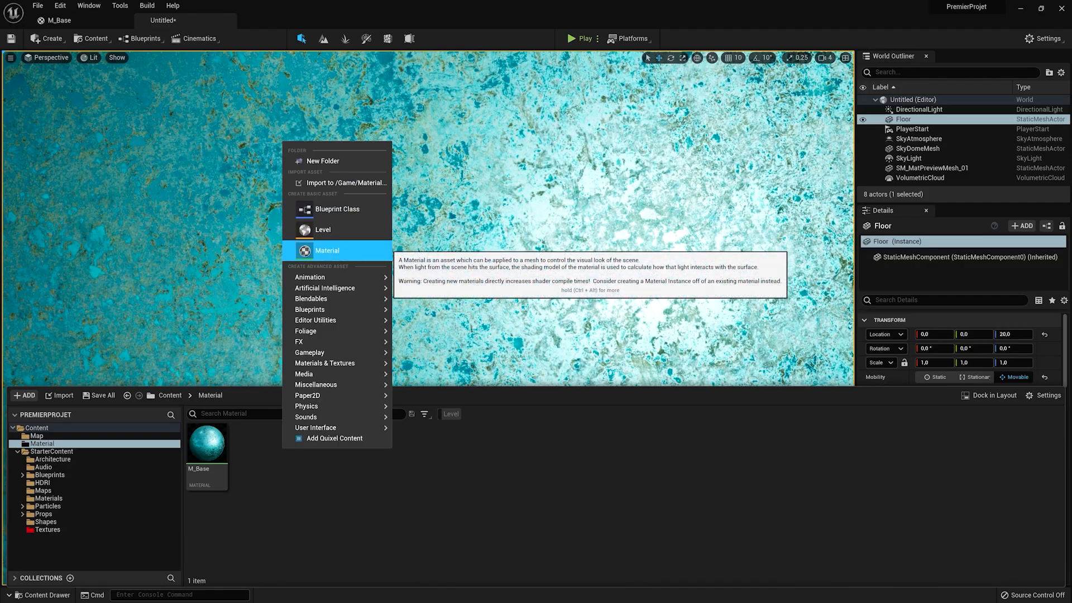
# - Create a new material named M_Material in the Material folder and open it for editing
pyautogui.click(321, 250)
pyautogui.write('M_Material')
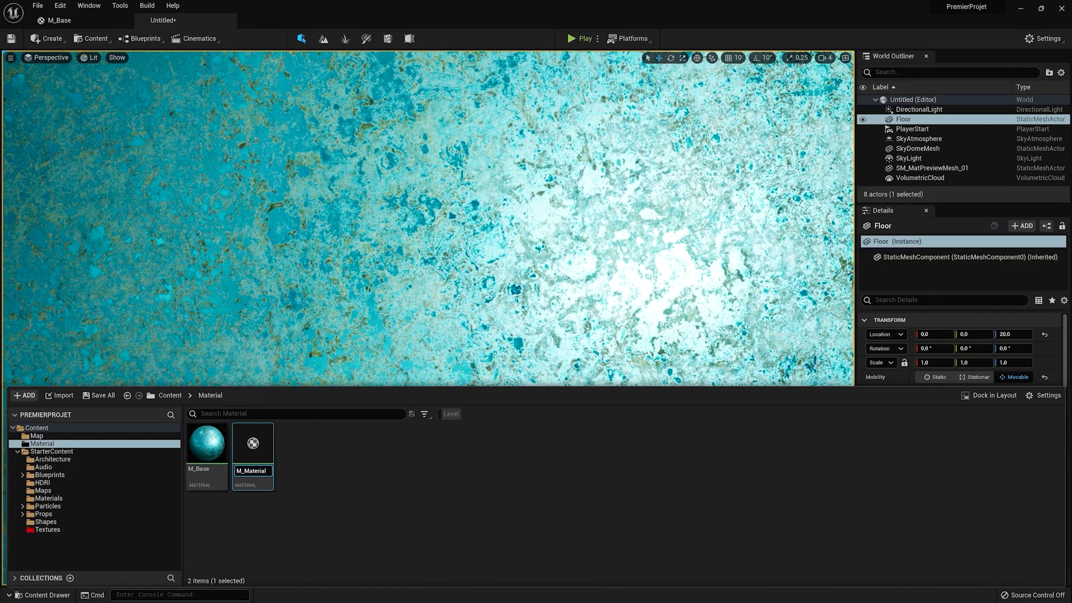
pyautogui.press('Return')
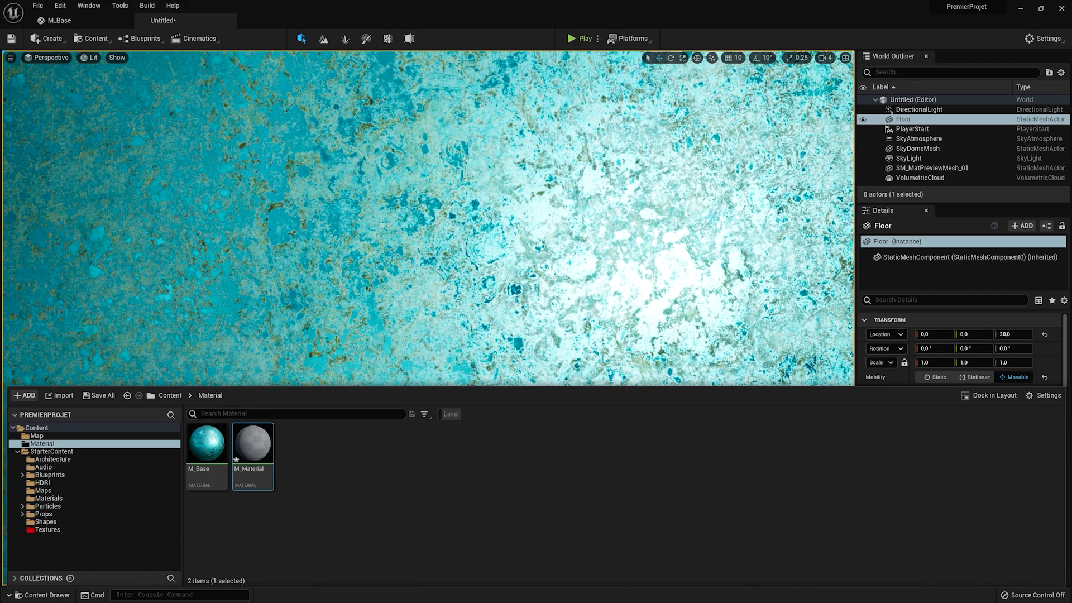
pyautogui.doubleClick(252, 444)
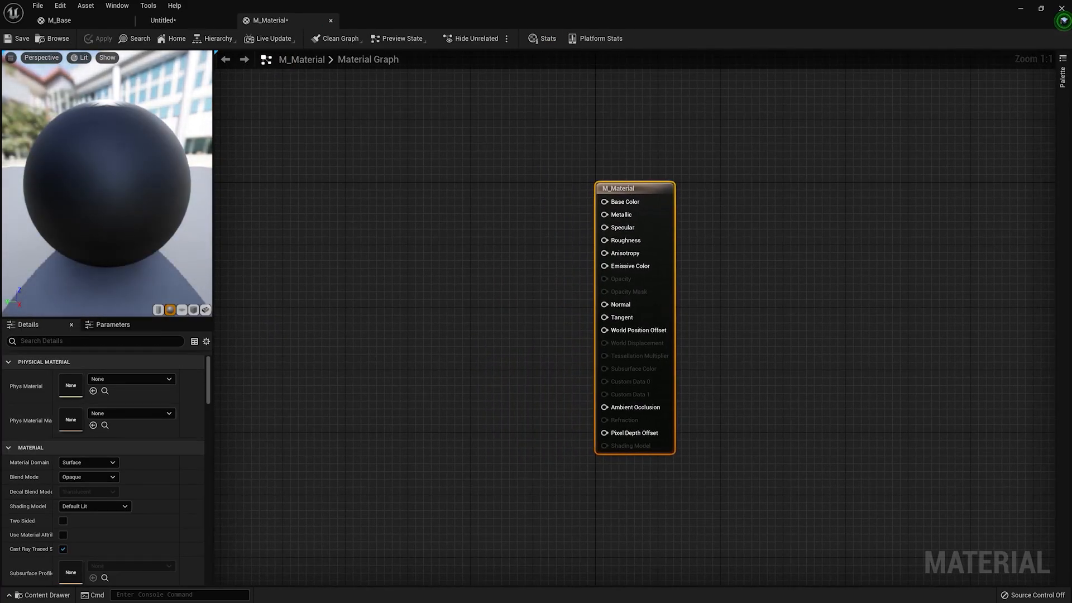
# - Add the three T_Brick_Clay_Beveled textures (D, M and N) from StarterContent/Textures to the M_Material graph
pyautogui.hotkey('ctrl', 'space')
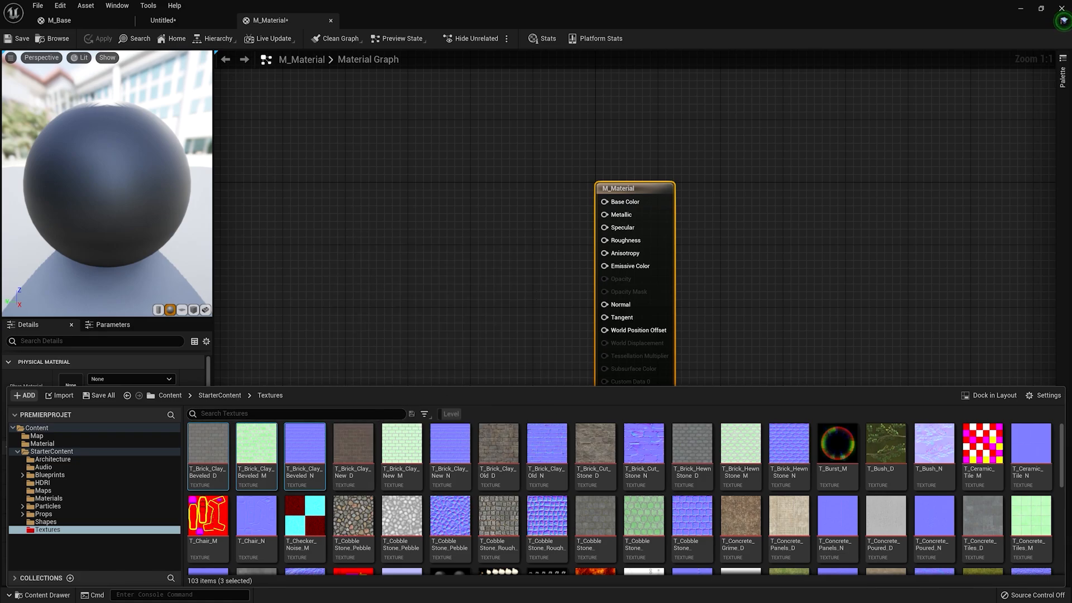
pyautogui.moveTo(304, 454); pyautogui.dragTo(391, 229)
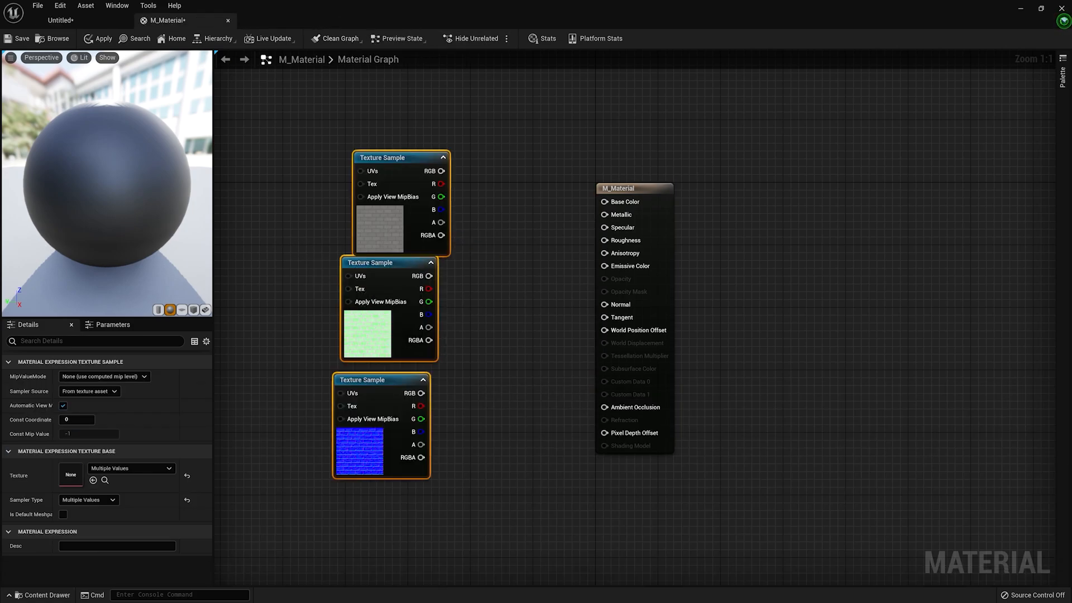
pyautogui.press('Escape')
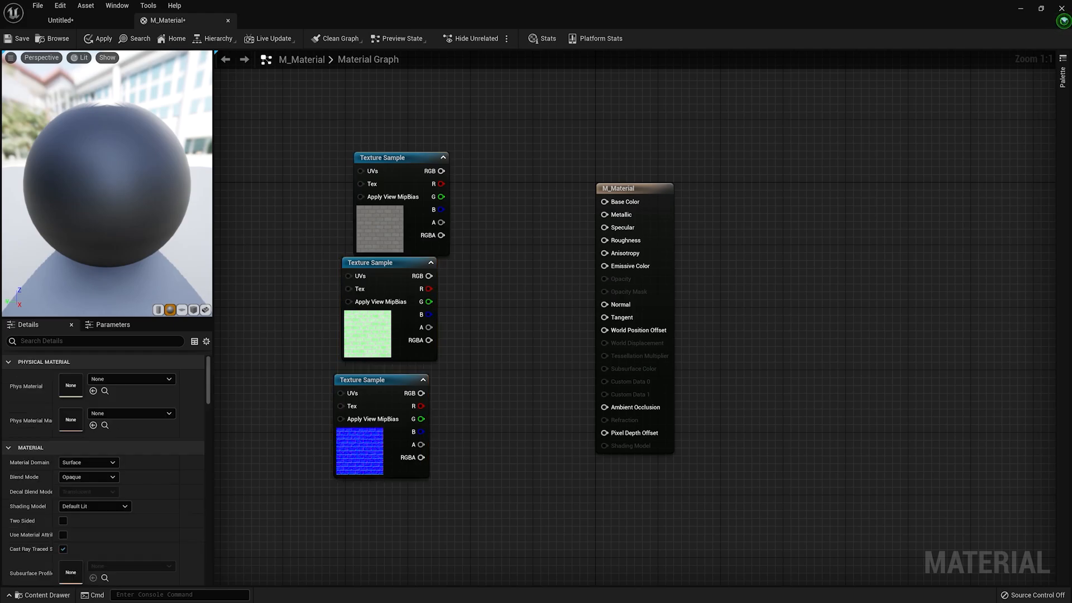
pyautogui.moveTo(354, 502); pyautogui.dragTo(366, 352)
pyautogui.click(469, 240)
# - Connect the brick textures' RGB outputs: D to Base Color, N to Normal and M to Ambient Occlusion
pyautogui.moveTo(441, 172); pyautogui.dragTo(477, 180)
pyautogui.moveTo(604, 202); pyautogui.dragTo(605, 202)
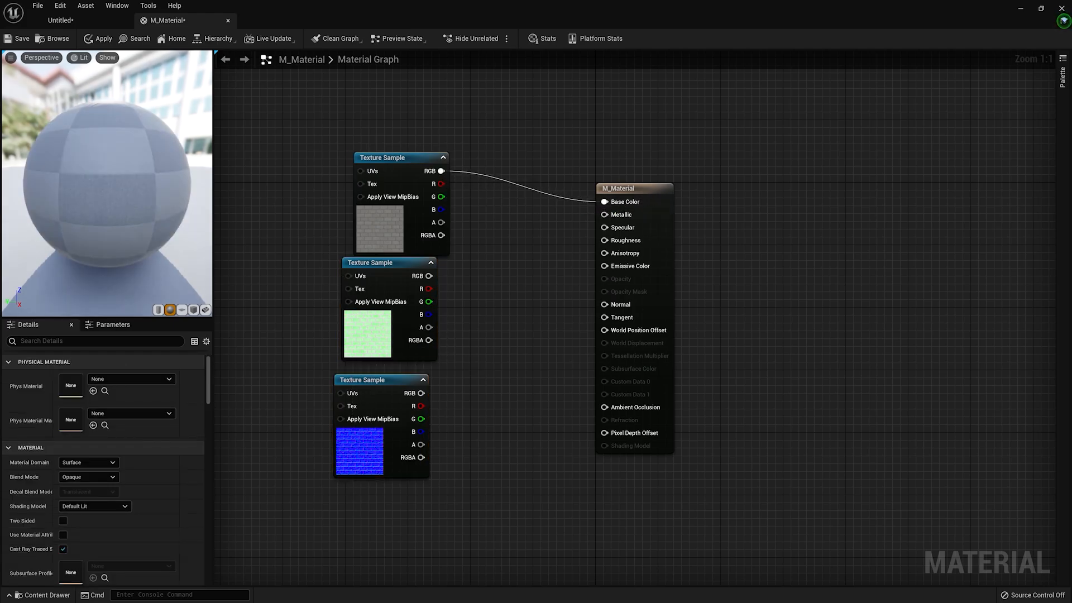
pyautogui.click(366, 454)
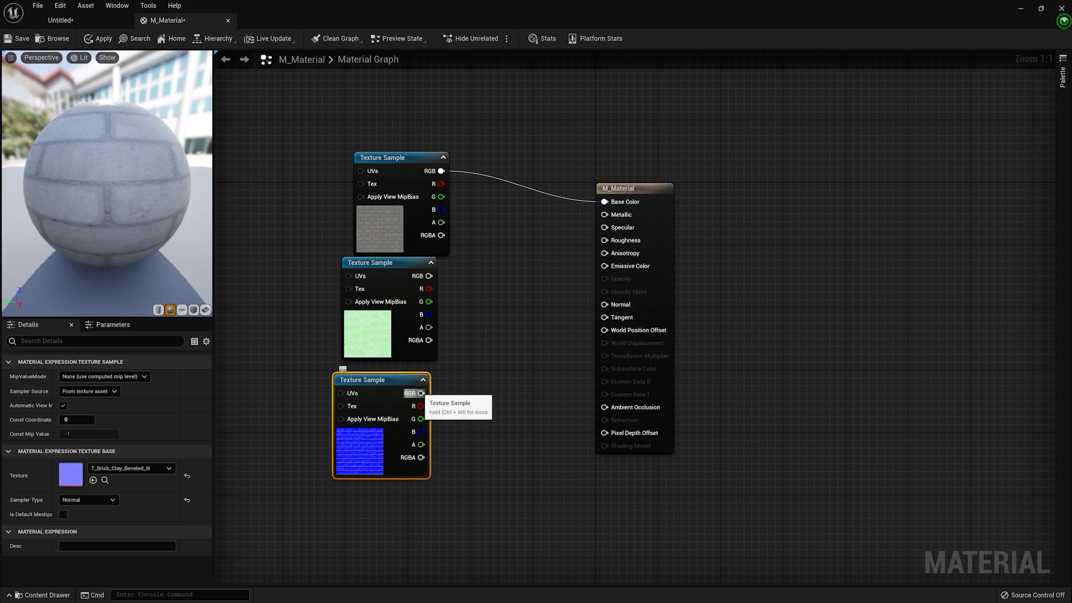
pyautogui.moveTo(421, 393); pyautogui.dragTo(605, 305)
pyautogui.moveTo(429, 276); pyautogui.dragTo(642, 409)
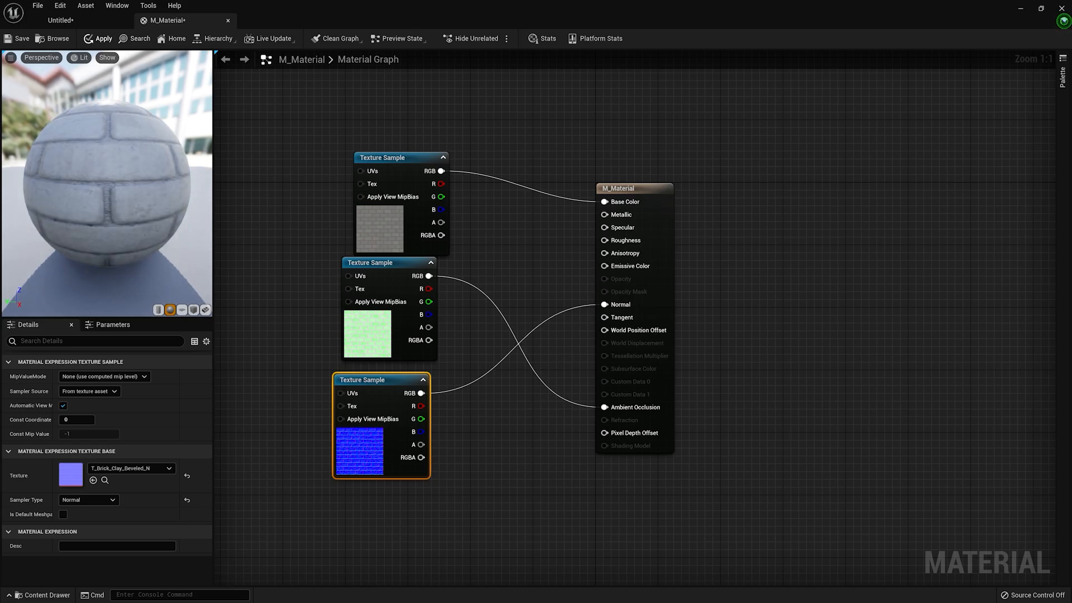
# - Apply and save M_Material, assign it to the level's floor, and inspect the brick surface
pyautogui.click(99, 38)
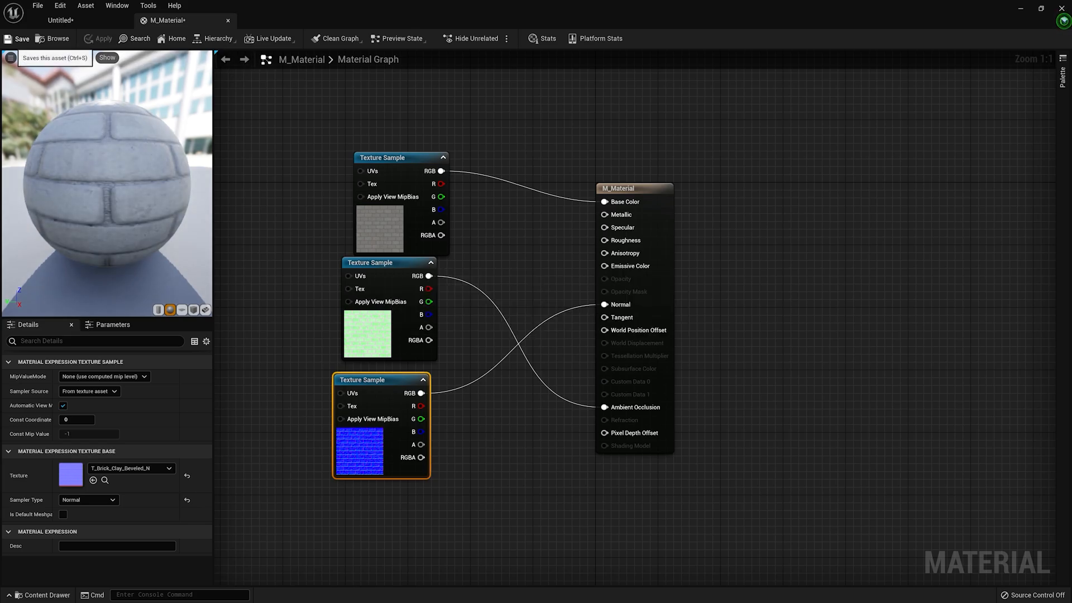
pyautogui.click(21, 38)
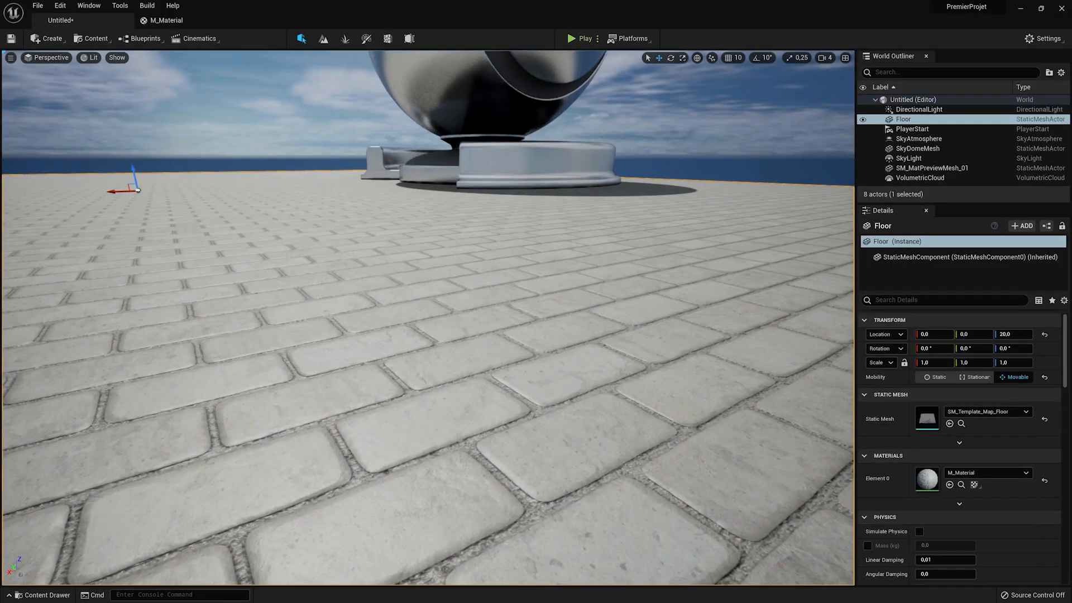
pyautogui.moveTo(427, 318); pyautogui.dragTo(316, 282, button='right')
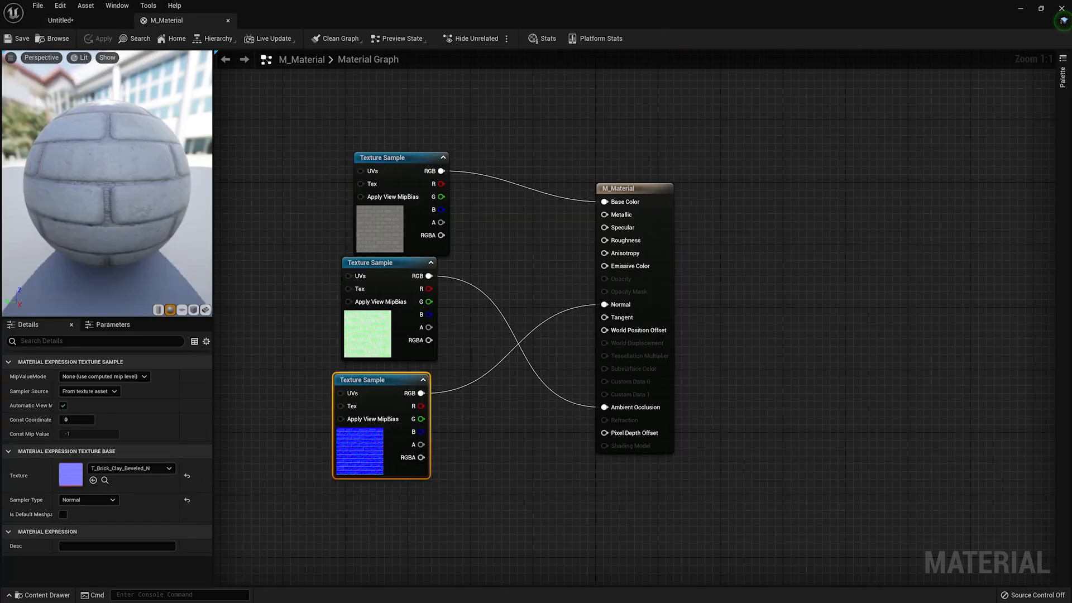
# - Add a TextureCoordinate node in free space beside the brick textures and feed it into input A of a new Multiply node
pyautogui.moveTo(263, 205); pyautogui.dragTo(460, 234, button='right')
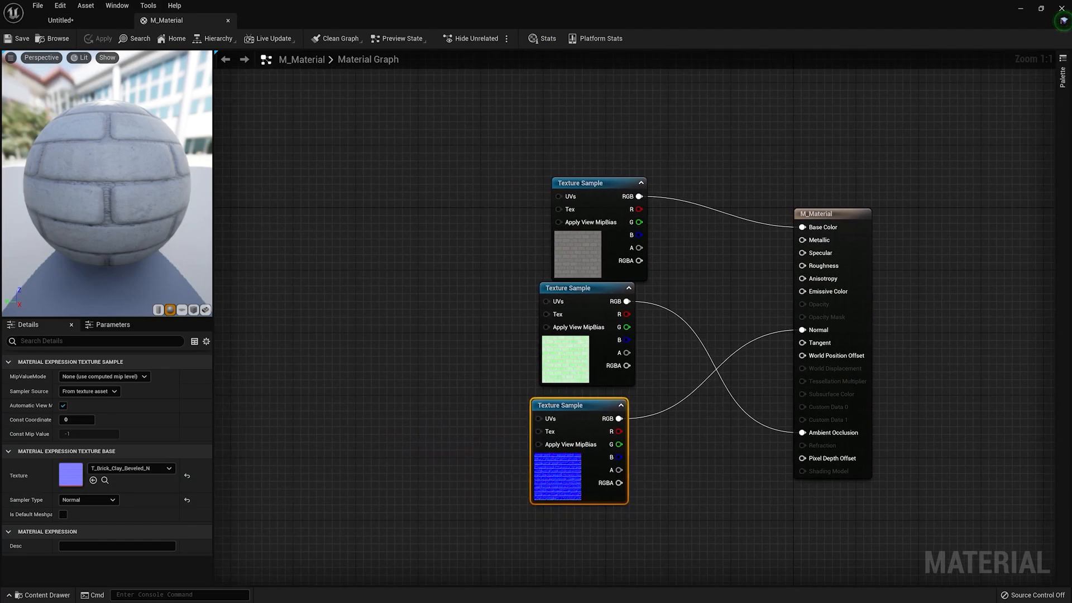
pyautogui.rightClick(347, 279)
pyautogui.write('Texture')
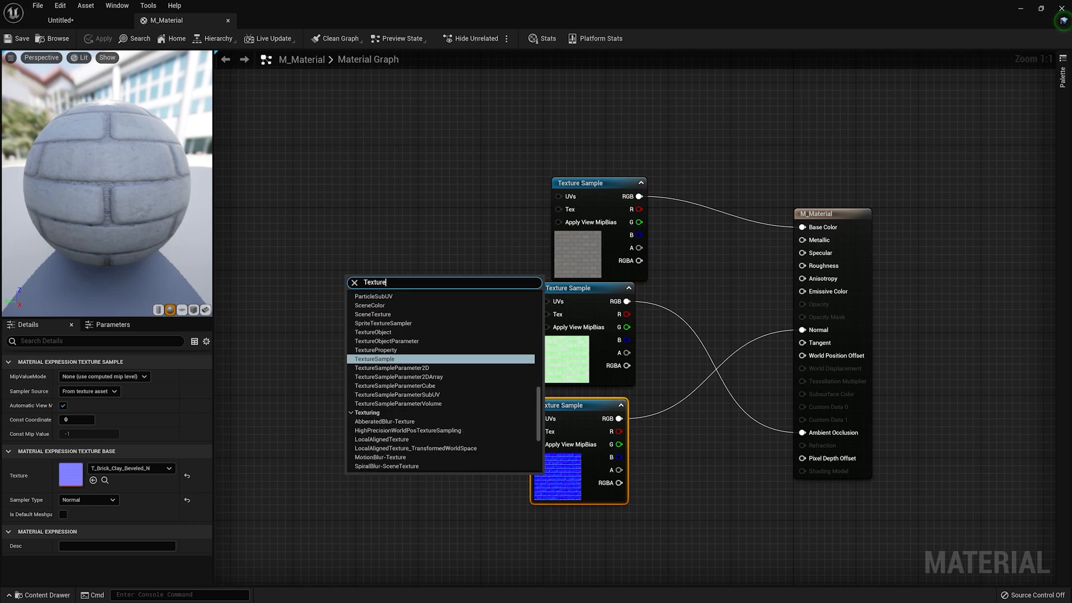
pyautogui.write('co')
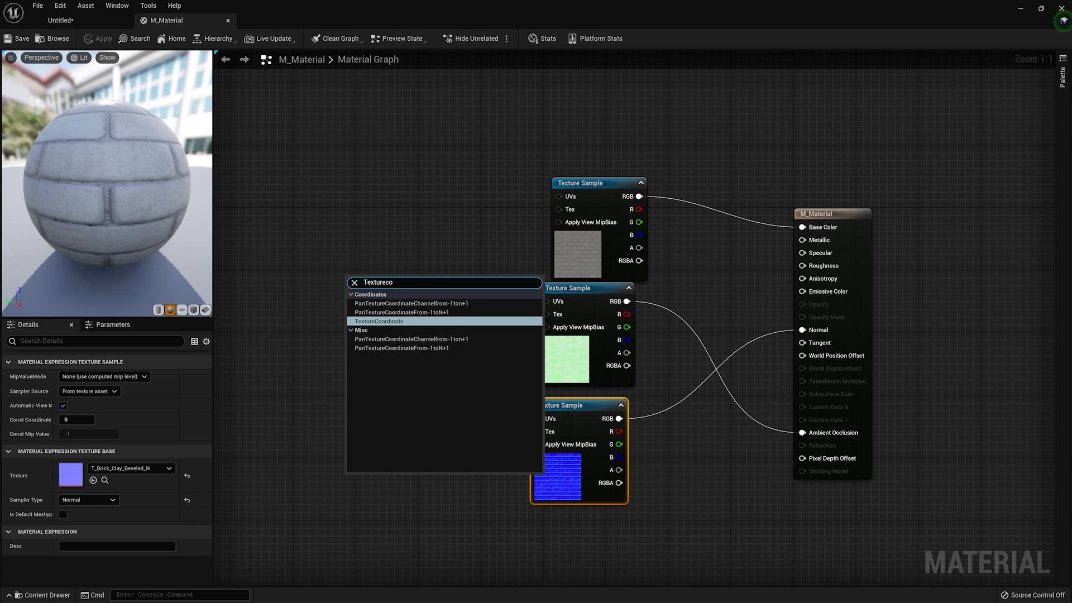
pyautogui.press('Return')
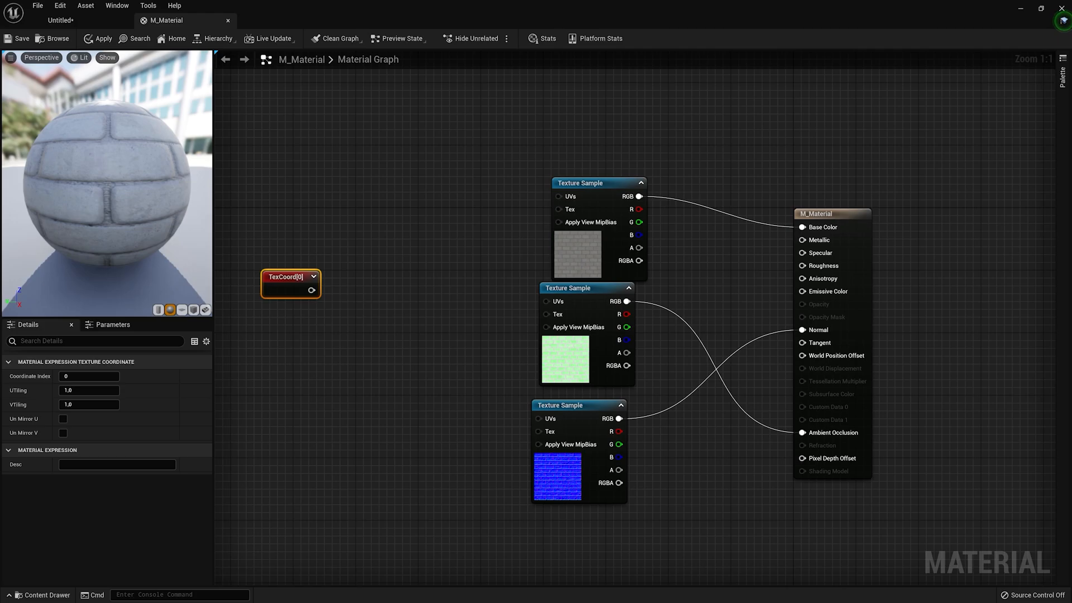
pyautogui.moveTo(311, 290); pyautogui.dragTo(365, 291)
pyautogui.write('multi')
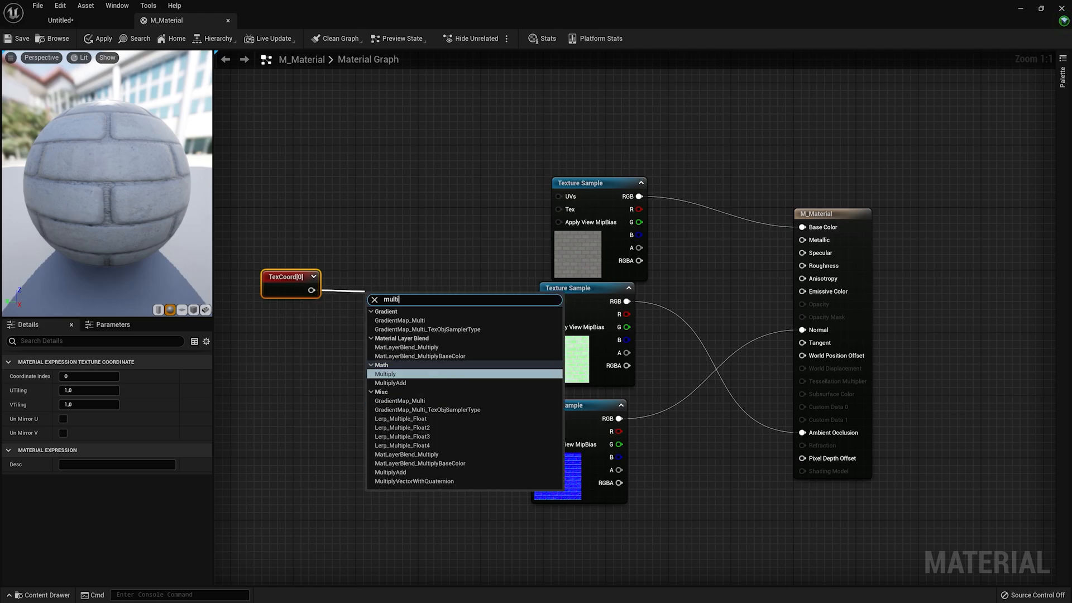
pyautogui.press('Return')
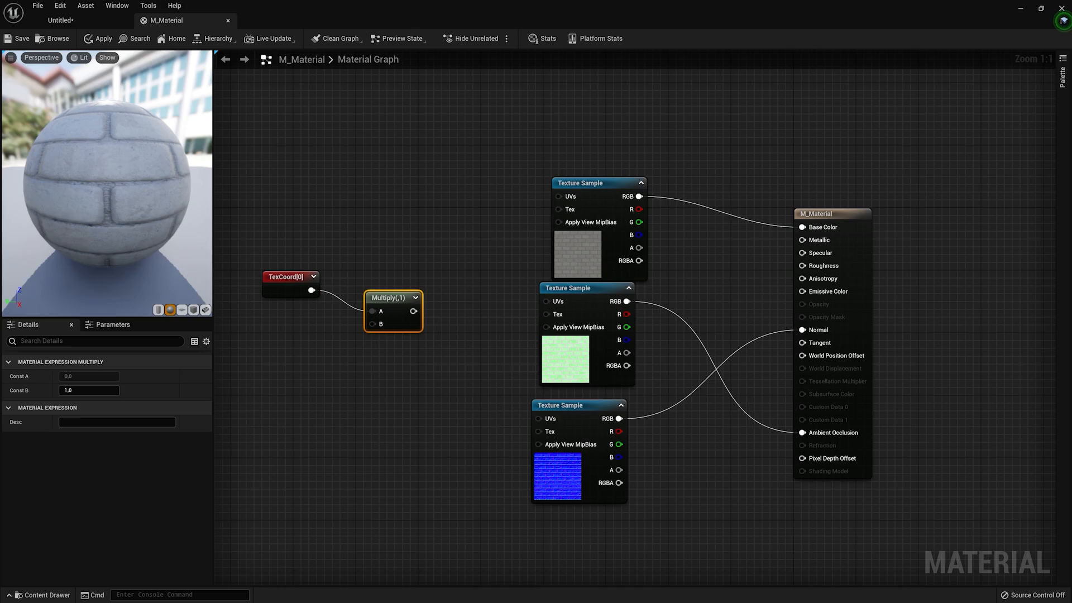
pyautogui.moveTo(394, 299); pyautogui.dragTo(425, 285)
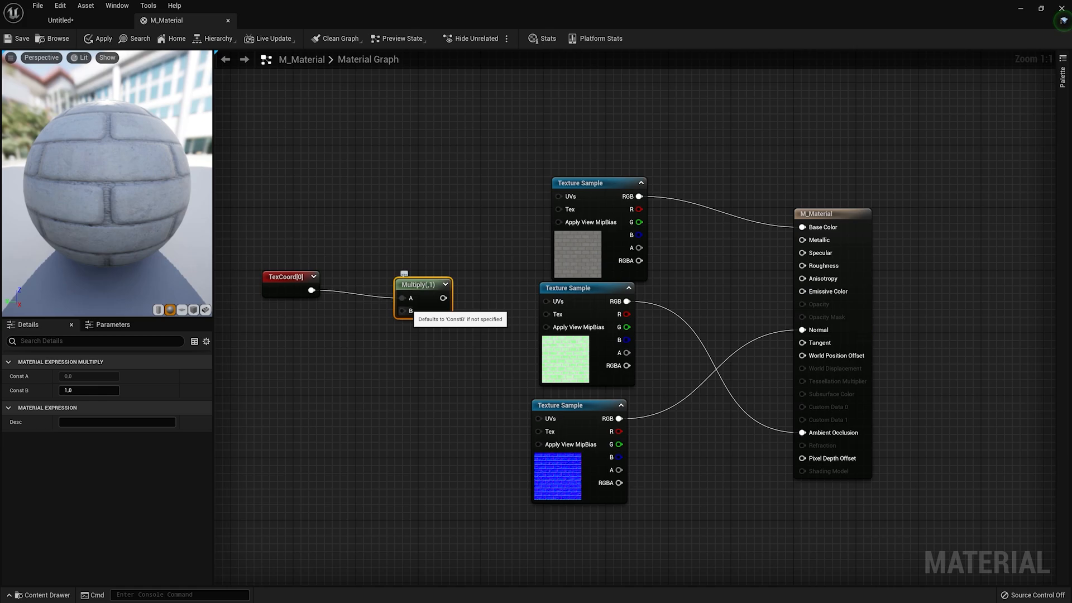
# - Connect a new Constant with a value of 1 to the Multiply node's B input
pyautogui.moveTo(403, 311); pyautogui.dragTo(343, 347)
pyautogui.write('cons')
pyautogui.press('Return')
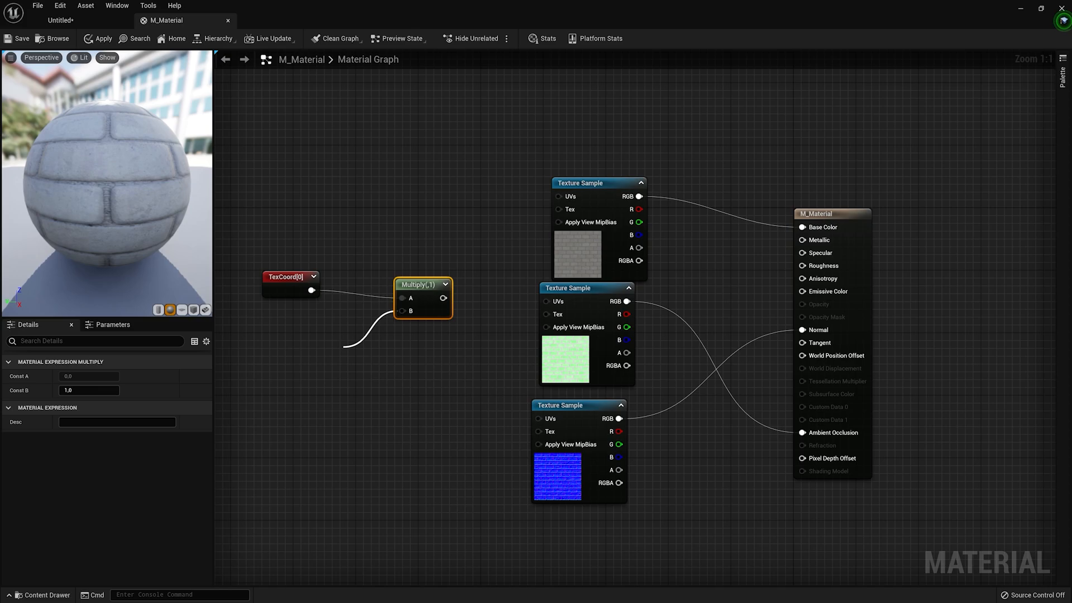
pyautogui.click(83, 377)
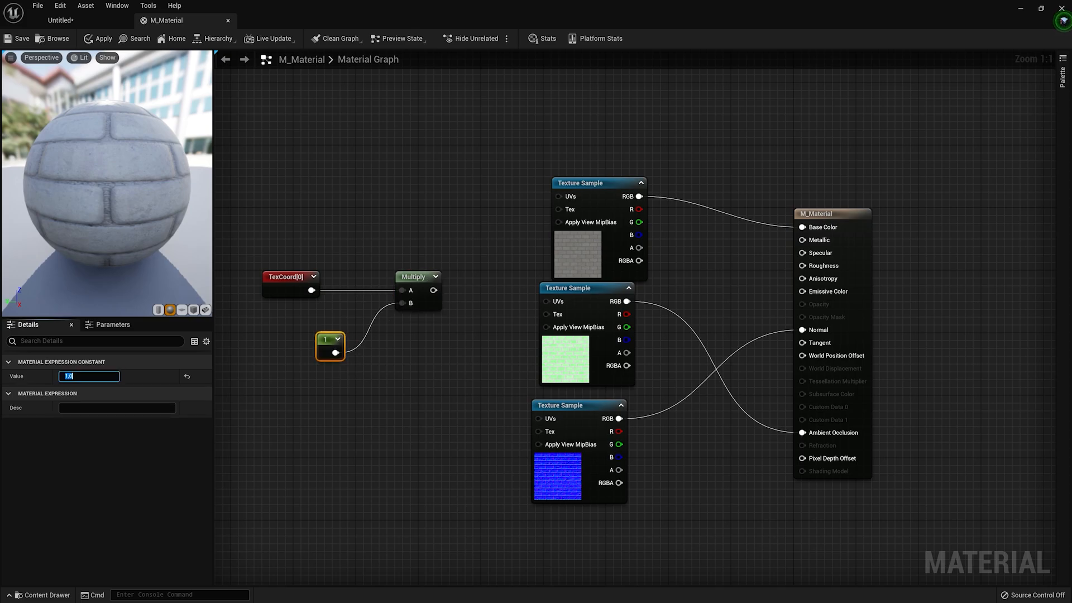
pyautogui.write('1')
pyautogui.click(358, 413)
# - Connect the Multiply output to the UVs input of all three brick textures and apply the material
pyautogui.moveTo(433, 290); pyautogui.dragTo(559, 197)
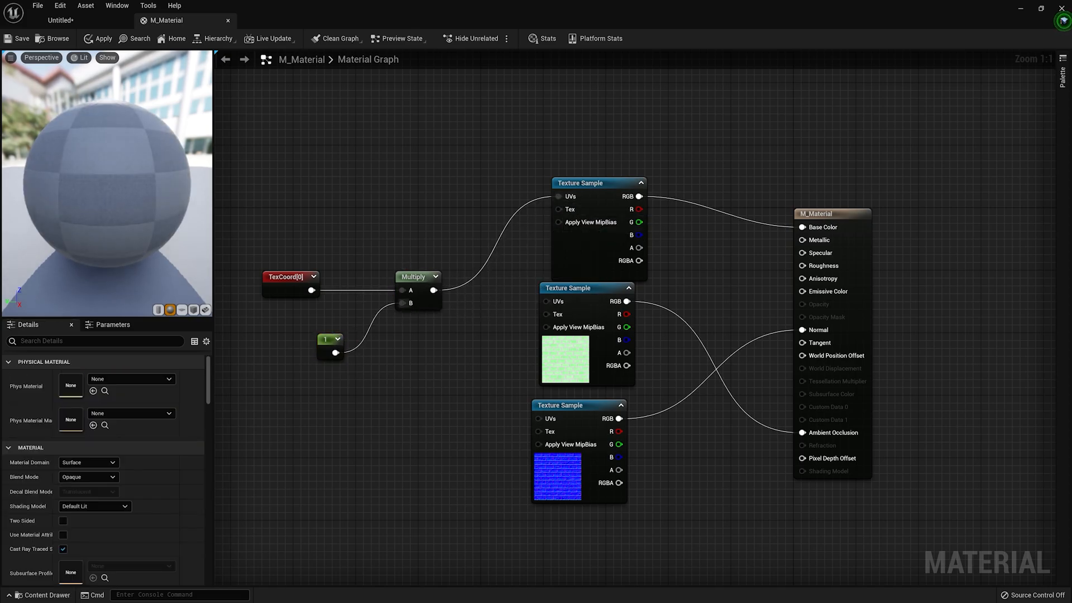
pyautogui.moveTo(434, 290); pyautogui.dragTo(538, 418)
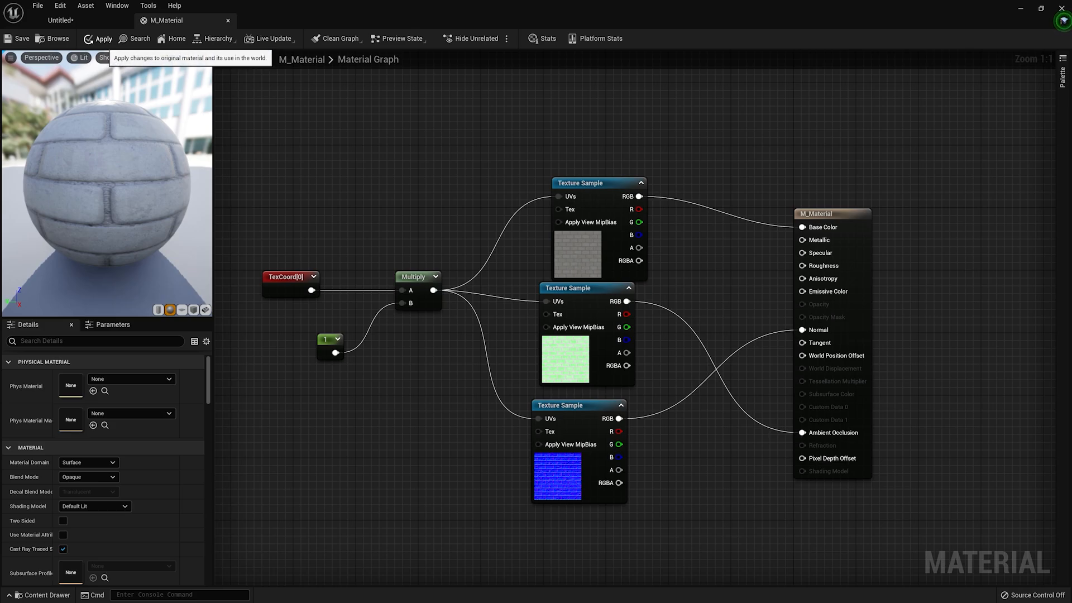
pyautogui.click(100, 39)
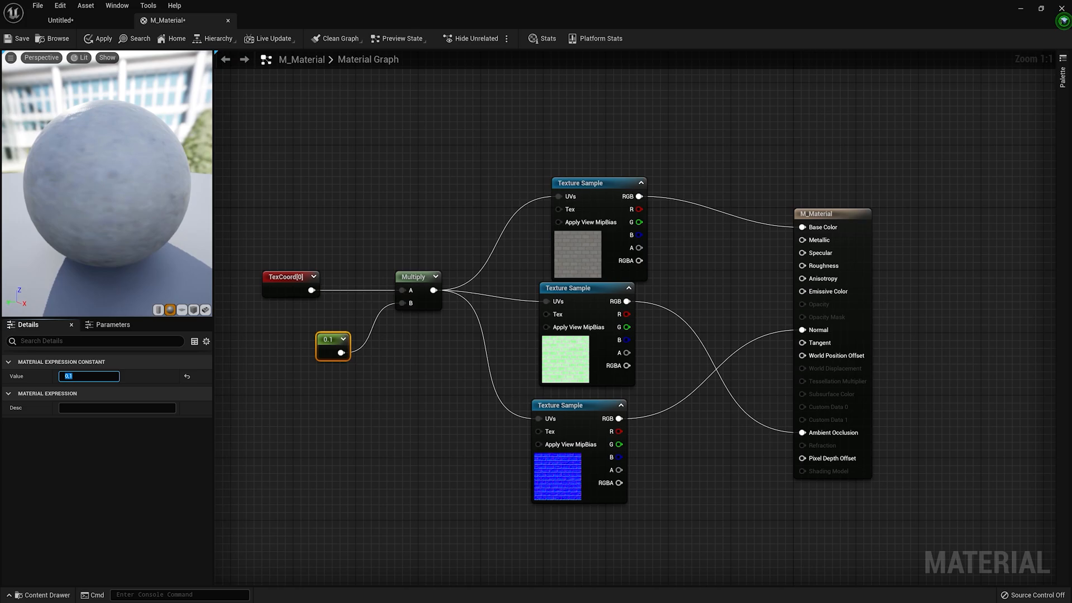
# - Set the constant feeding the Multiply node to 0.1 and inspect the brick tiling on the preview sphere
pyautogui.moveTo(107, 168)
pyautogui.mouseDown()
pyautogui.moveTo(126, 215)
pyautogui.moveTo(103, 240)
pyautogui.moveTo(106, 187)
pyautogui.mouseUp()
pyautogui.click(89, 377)
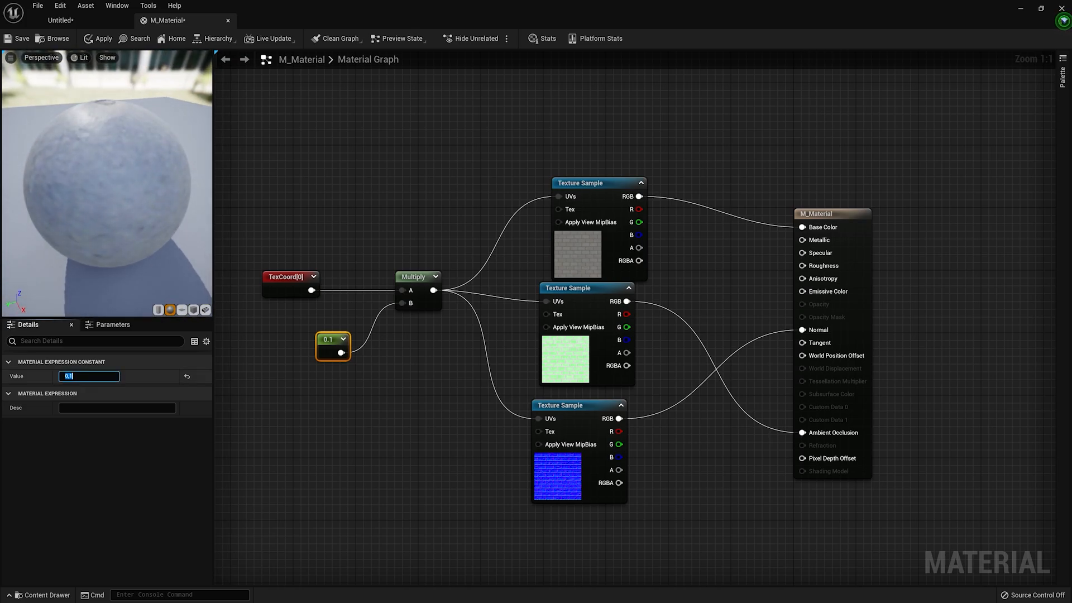
pyautogui.press('Return')
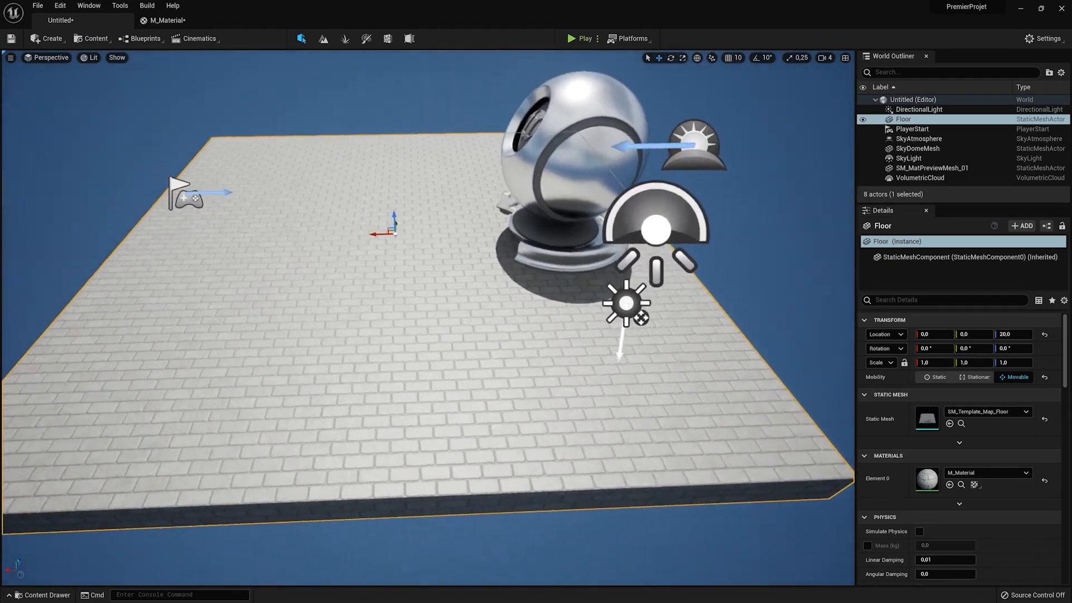
# - Feed the RGB output of the brick colour texture into a new Multiply node in the M_Material graph
pyautogui.moveTo(428, 318); pyautogui.dragTo(407, 299, button='right')
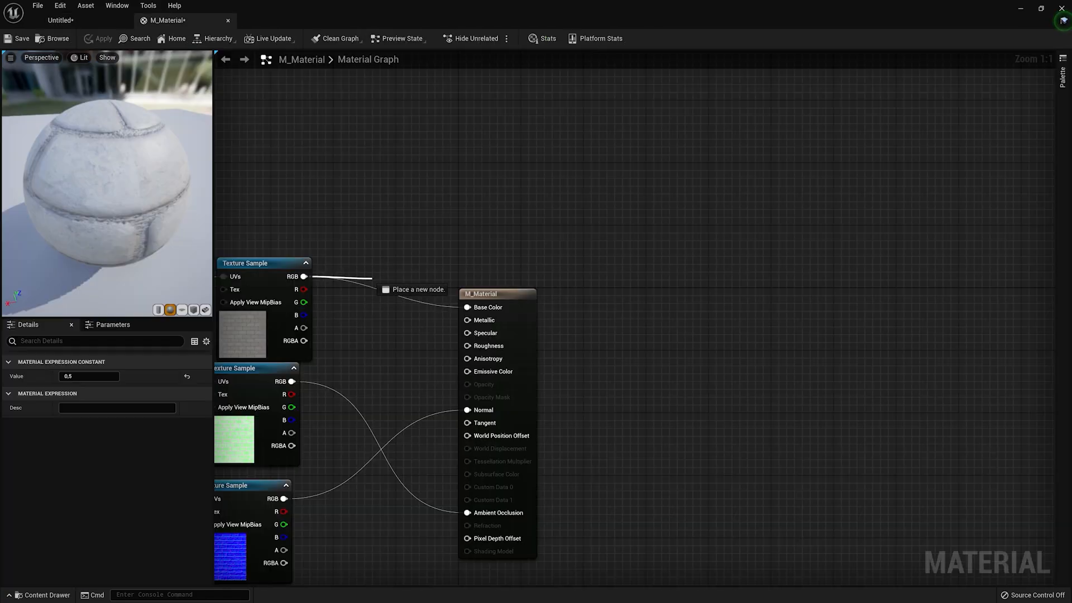
pyautogui.moveTo(383, 287); pyautogui.dragTo(378, 278)
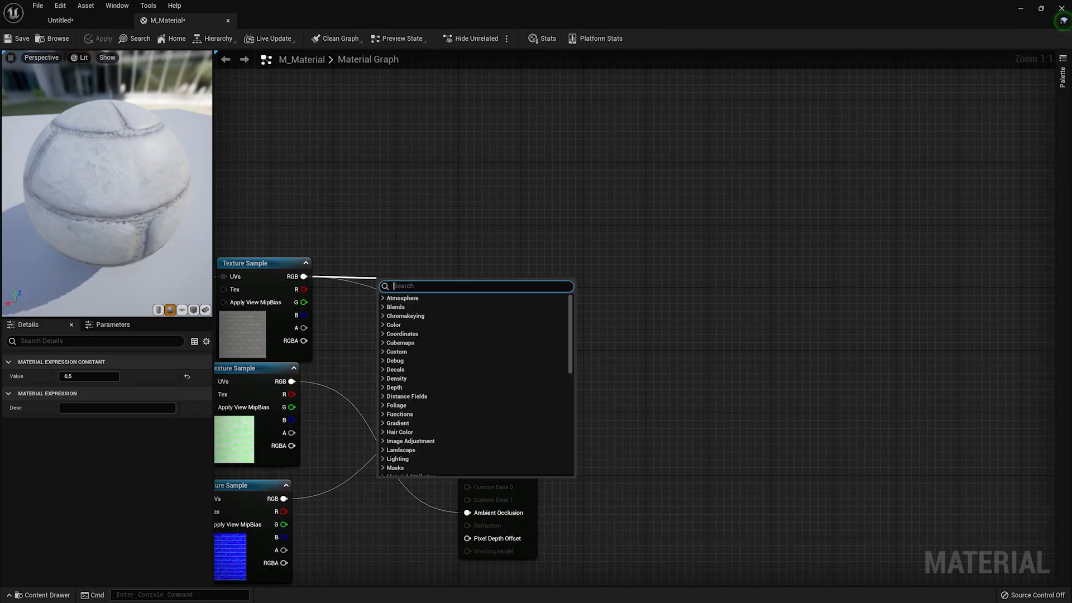
pyautogui.write('Multi')
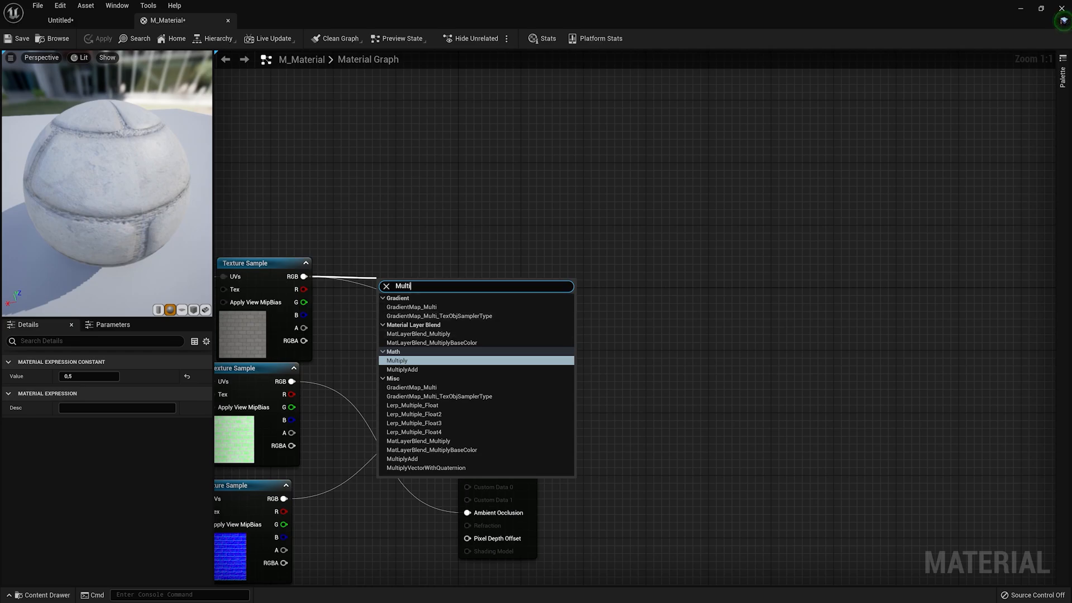
pyautogui.click(405, 361)
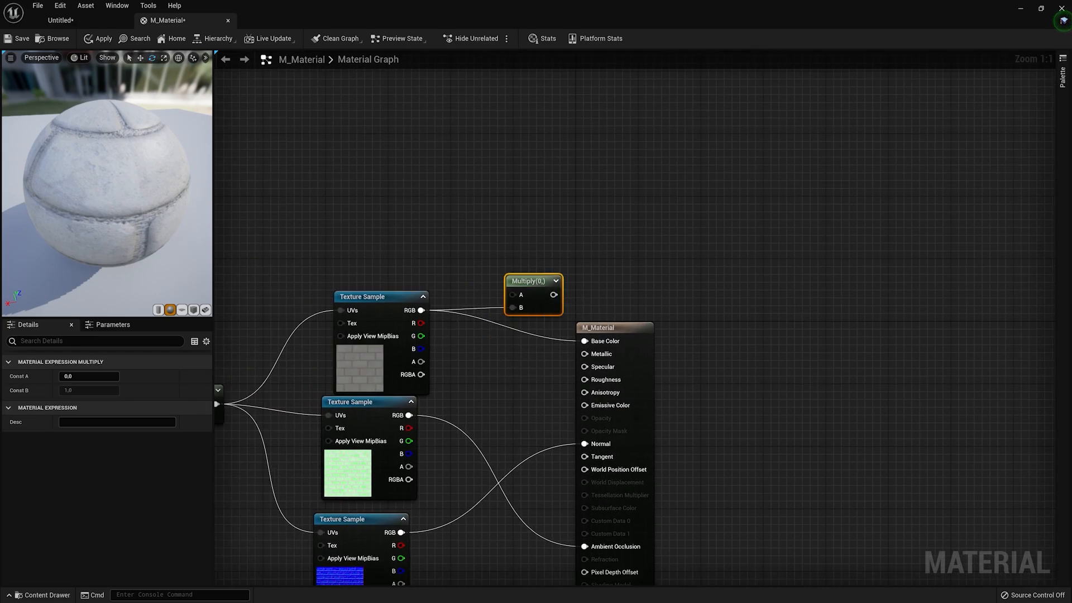
# - Place a pink (1, 0, 0.177) colour constant above the brick texture, connect it to Multiply input A and route the Multiply output to Base Color
pyautogui.moveTo(971, 353); pyautogui.dragTo(422, 243)
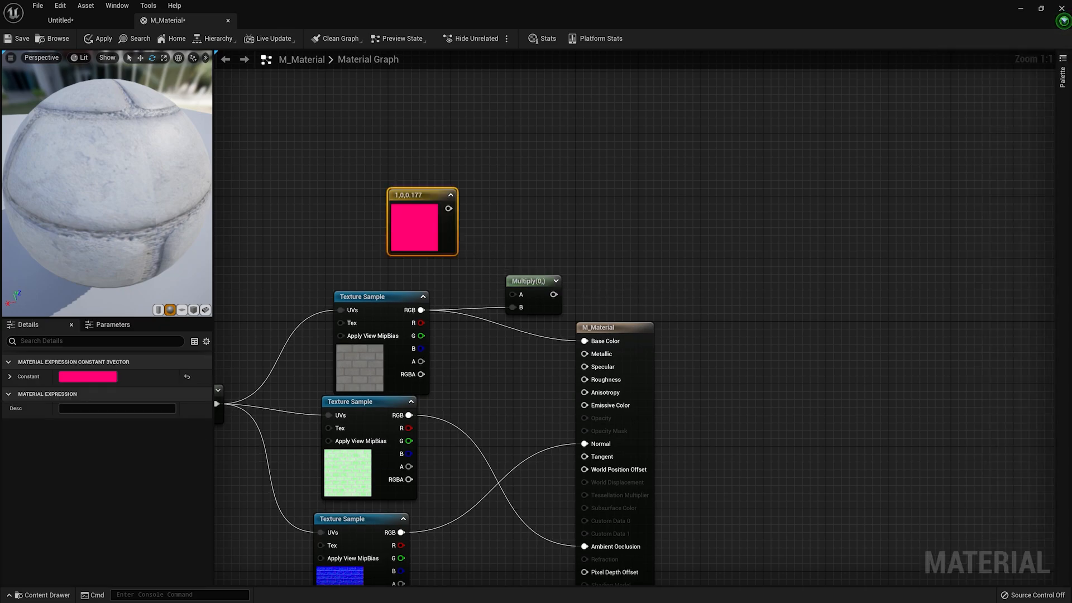
pyautogui.moveTo(448, 209); pyautogui.dragTo(585, 342)
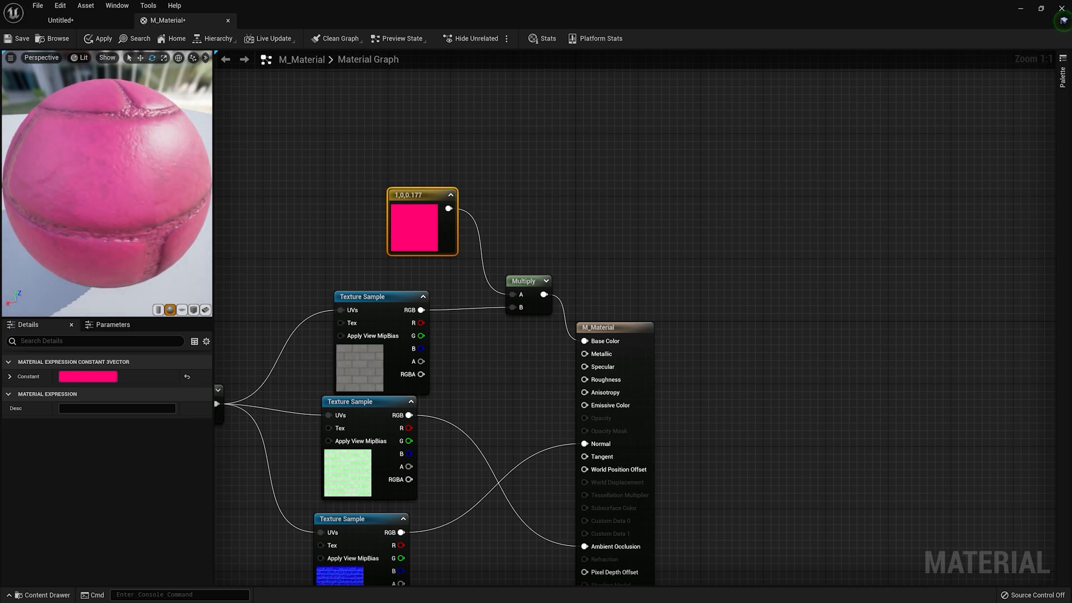
# - Change the colour constant to a pale violet and inspect the tinted bricks on the level's floor
pyautogui.doubleClick(414, 228)
pyautogui.moveTo(464, 281); pyautogui.dragTo(476, 301)
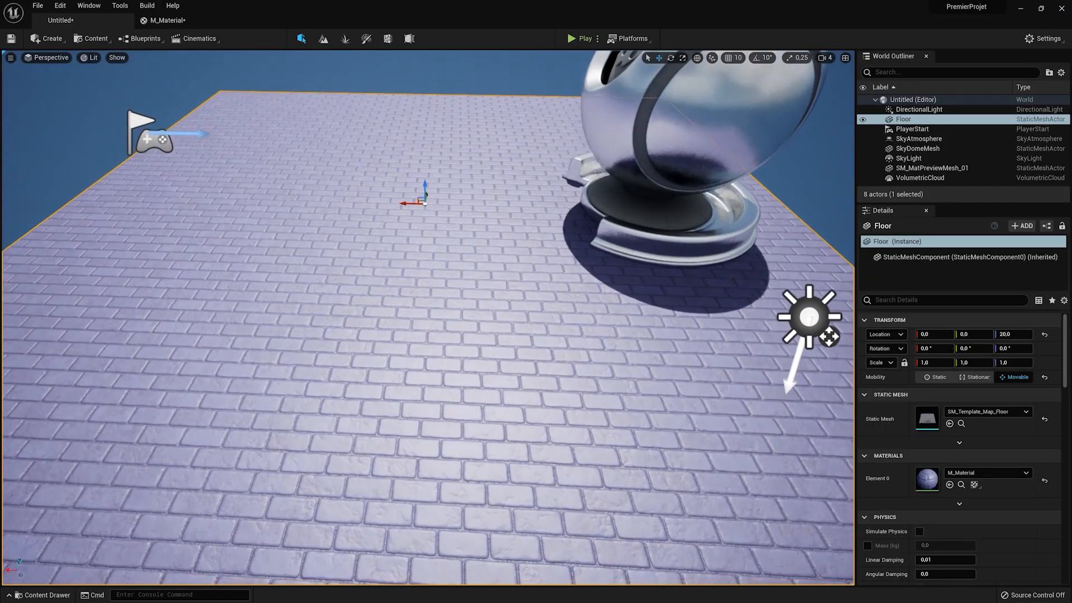
pyautogui.moveTo(428, 319); pyautogui.dragTo(399, 327, button='right')
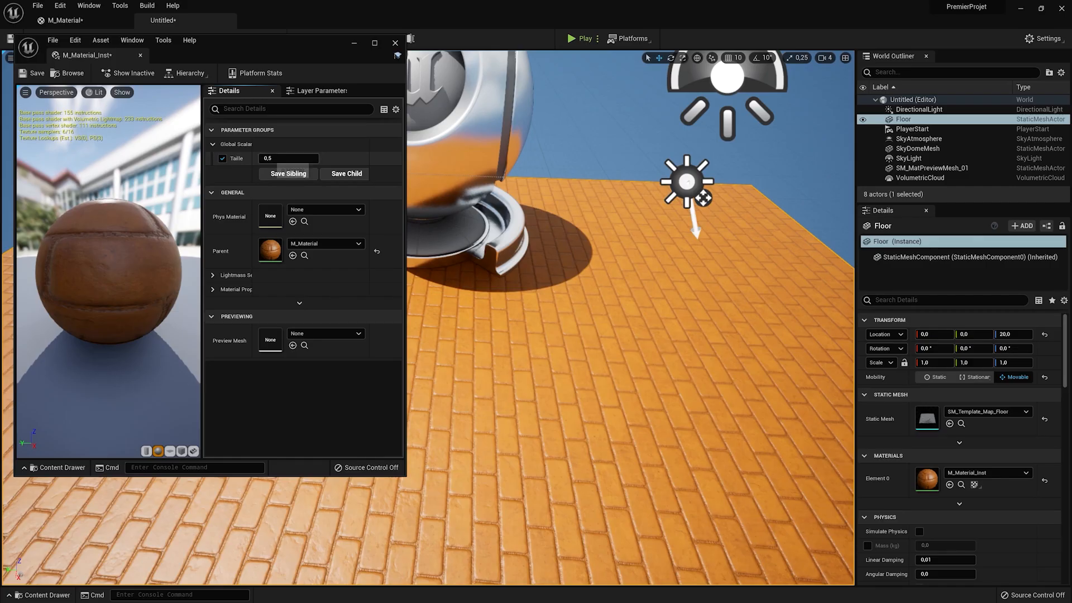
# - Try lowering the Taille parameter of M_Material_Inst to about 0.43
pyautogui.moveTo(288, 159)
pyautogui.mouseDown()
pyautogui.moveTo(346, 159)
pyautogui.moveTo(299, 158)
pyautogui.mouseUp()
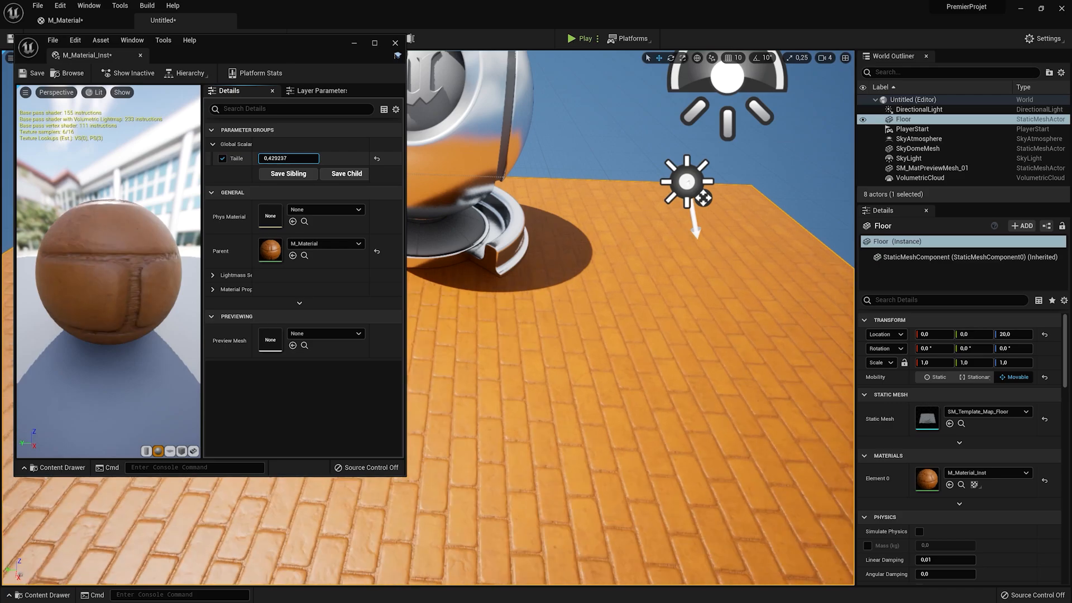
# - Create a material instance from M_Material, keep the name M_Material_Inst and open it
pyautogui.click(43, 595)
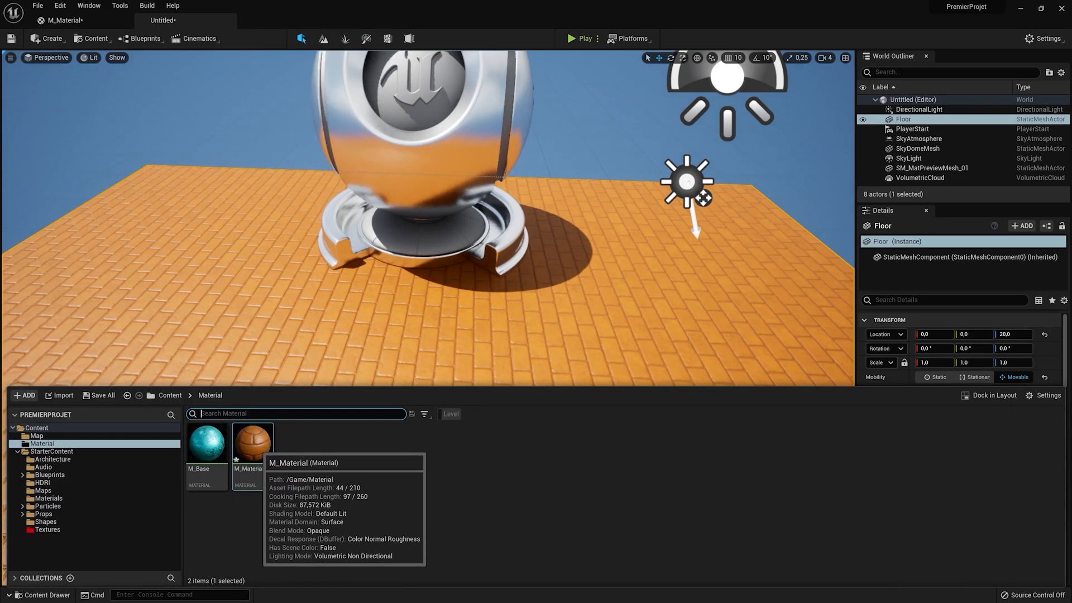
pyautogui.rightClick(260, 446)
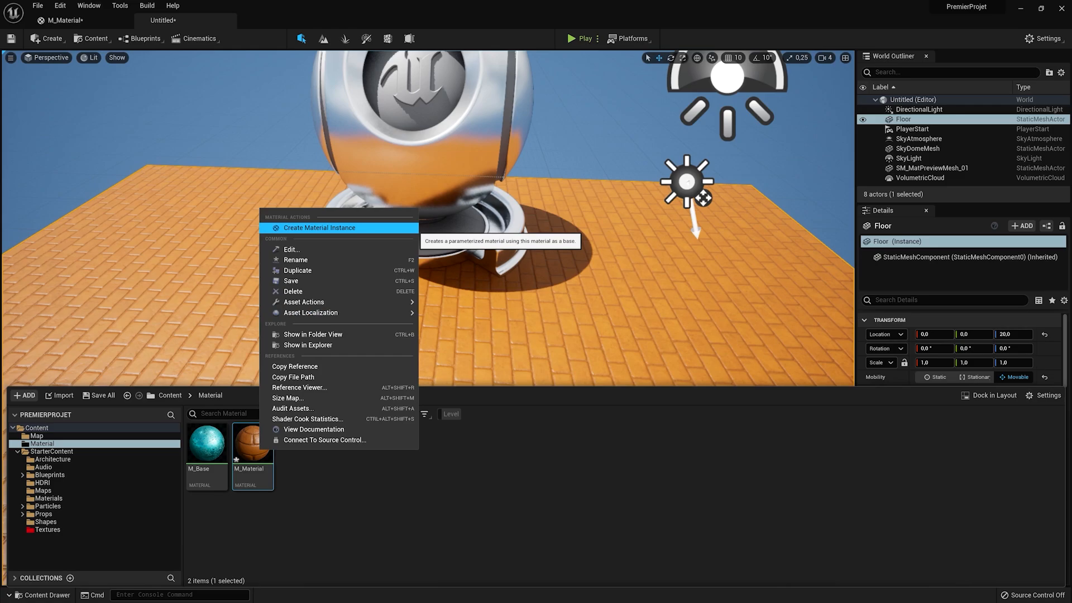
pyautogui.click(320, 227)
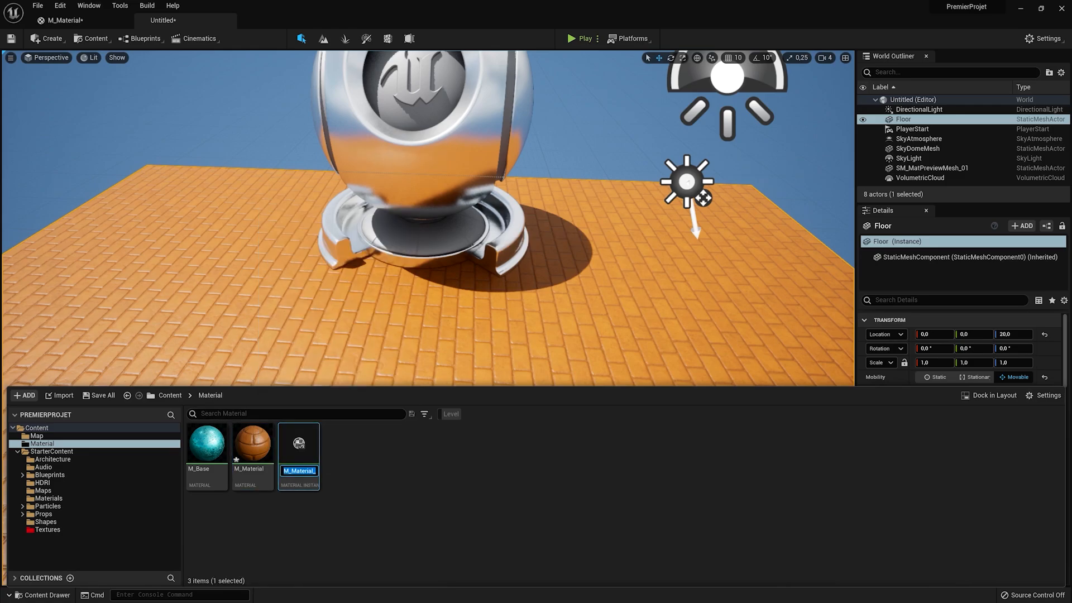
pyautogui.press('Return')
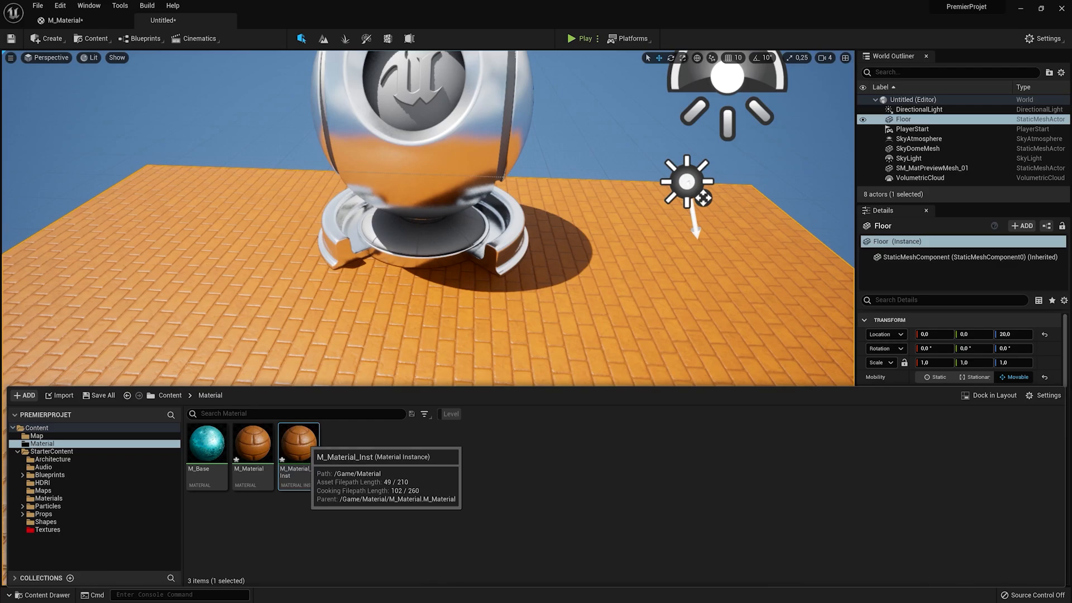
pyautogui.doubleClick(299, 444)
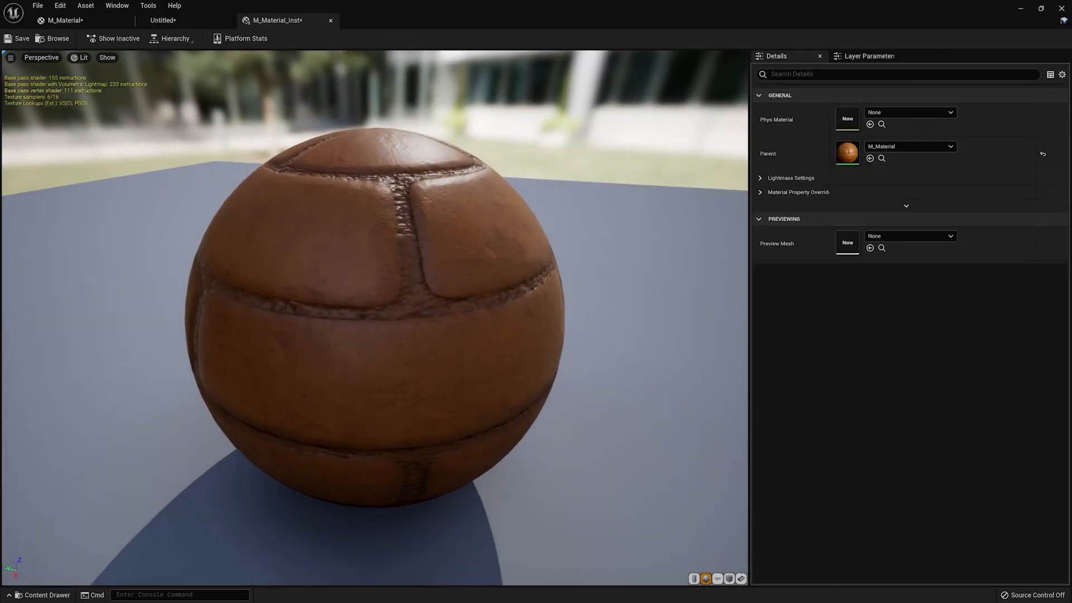
# - Detach the M_Material_Inst editor into a floating window over the level viewport and widen its parameter details
pyautogui.moveTo(277, 20); pyautogui.dragTo(134, 266)
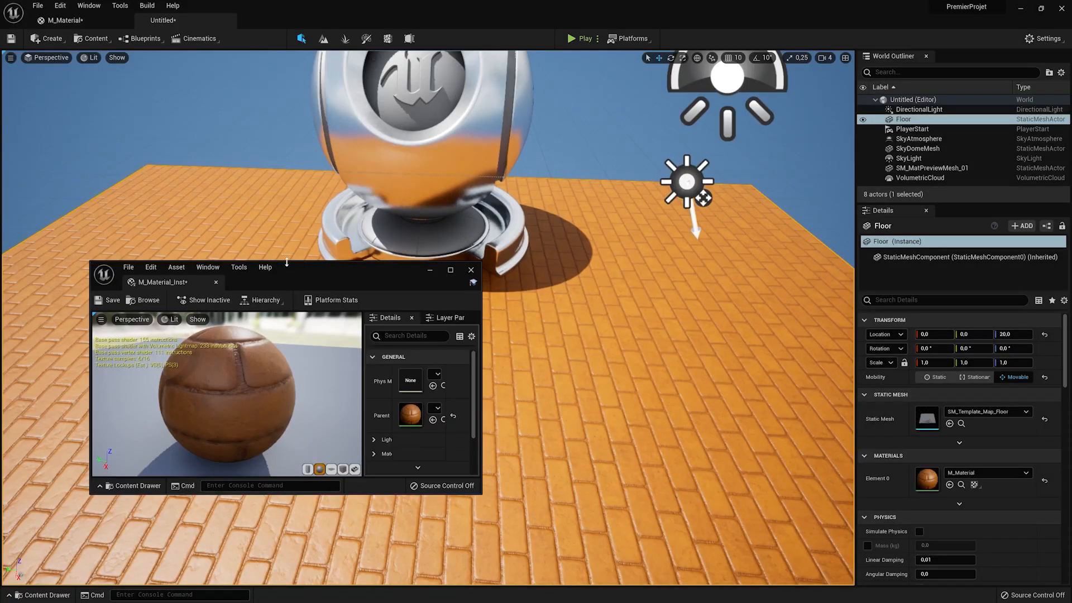
pyautogui.moveTo(286, 262); pyautogui.dragTo(255, 78)
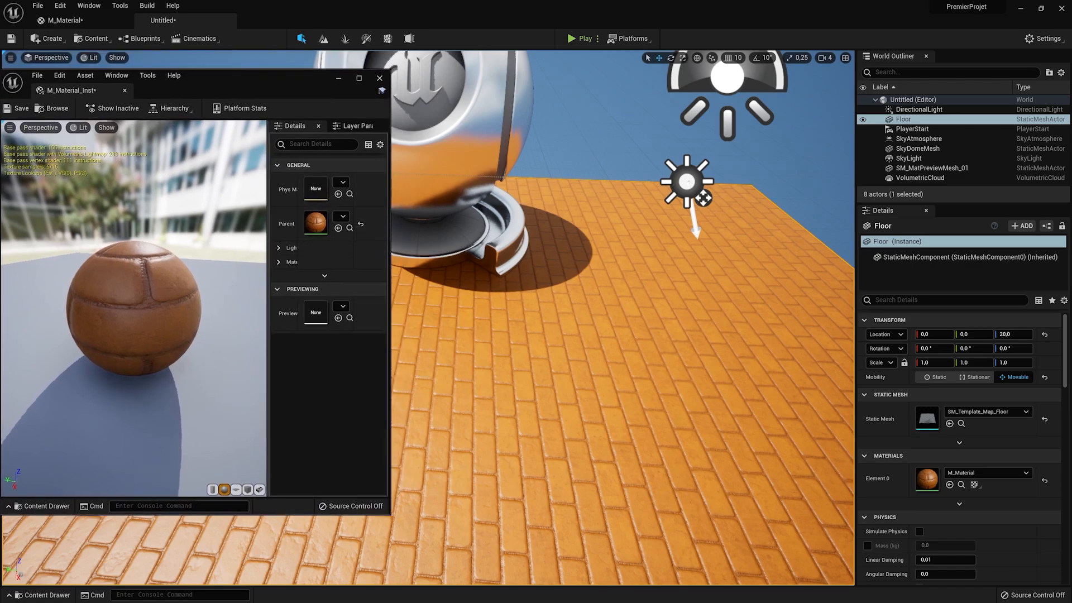
pyautogui.moveTo(273, 335); pyautogui.dragTo(187, 335)
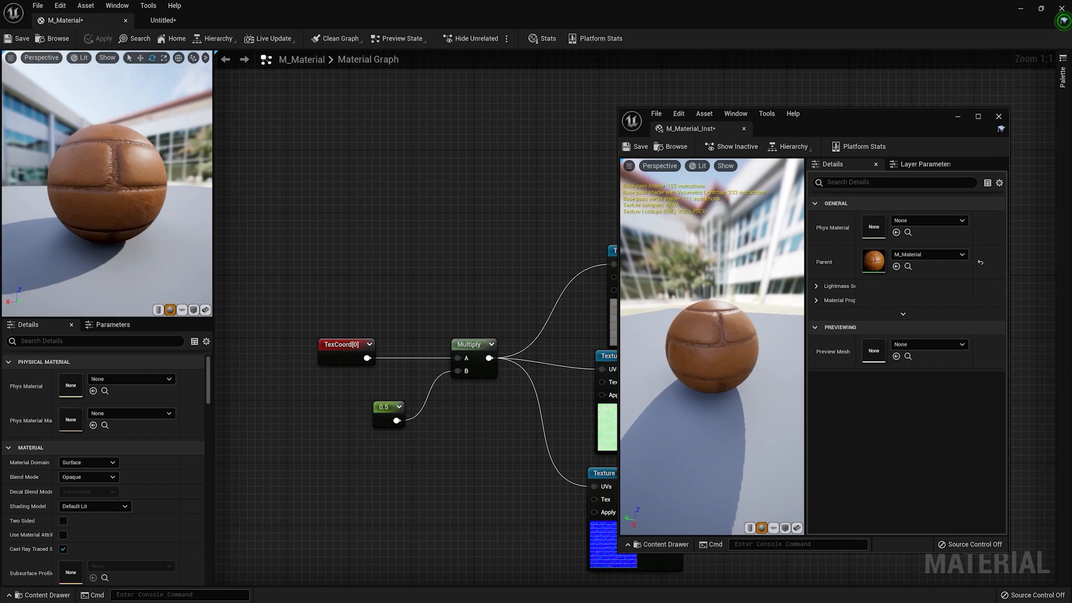
# - Convert the 0.5 constant feeding the tiling Multiply node in M_Material into a parameter named Taille
pyautogui.moveTo(471, 240); pyautogui.dragTo(514, 195, button='right')
pyautogui.click(384, 305)
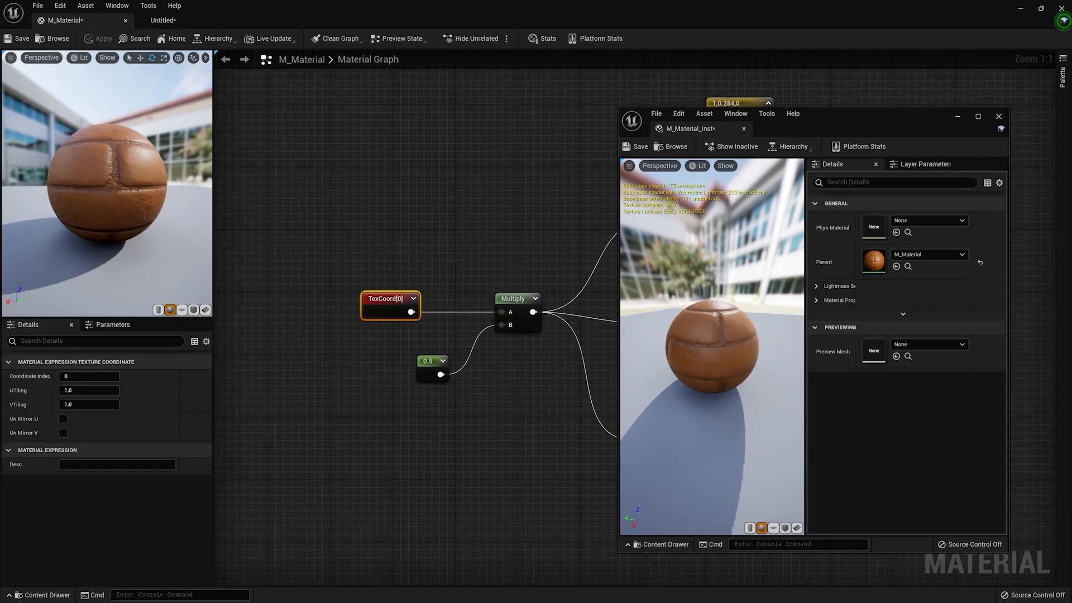
pyautogui.click(958, 117)
pyautogui.click(431, 367)
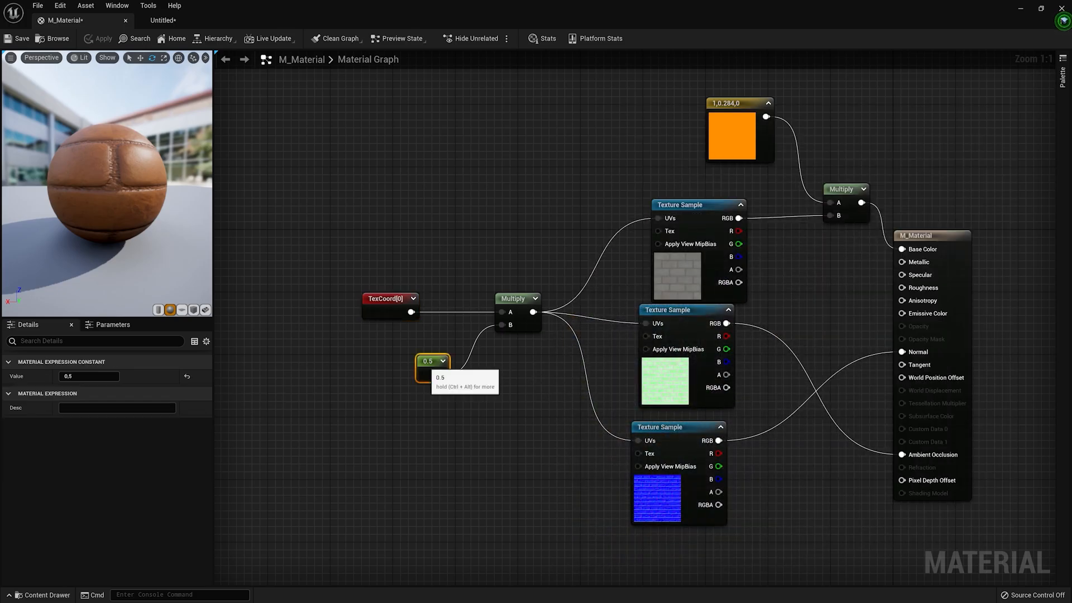
pyautogui.rightClick(434, 369)
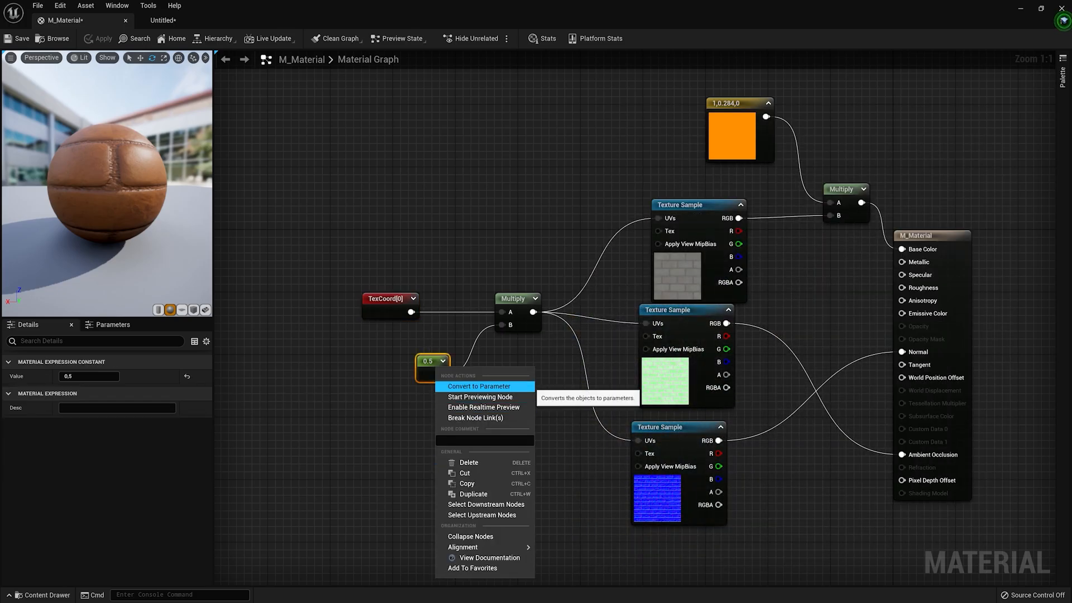
pyautogui.click(479, 386)
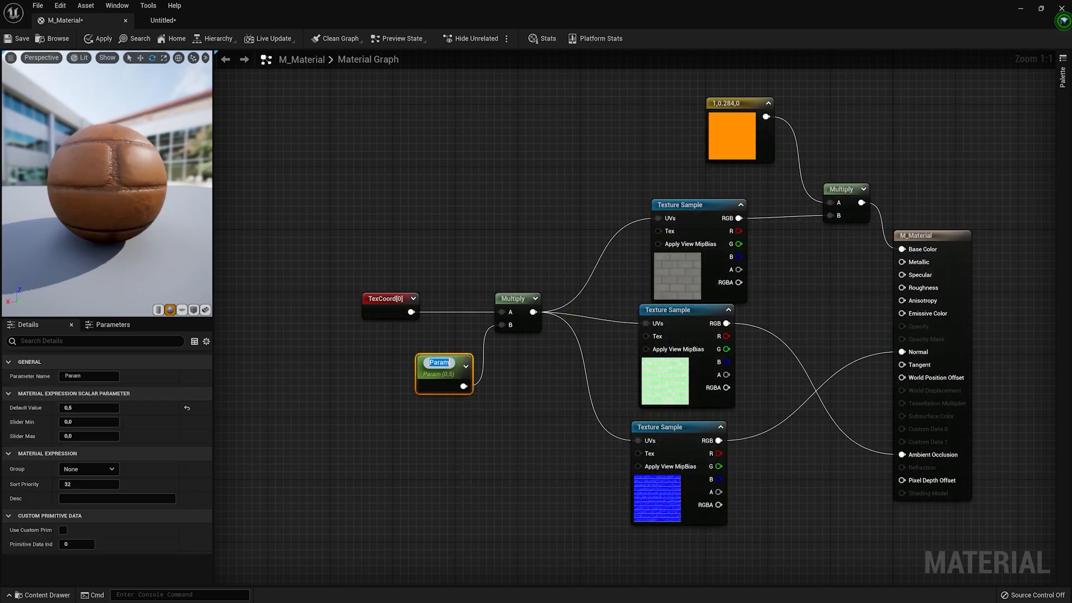
pyautogui.write('Teille')
pyautogui.press('Return')
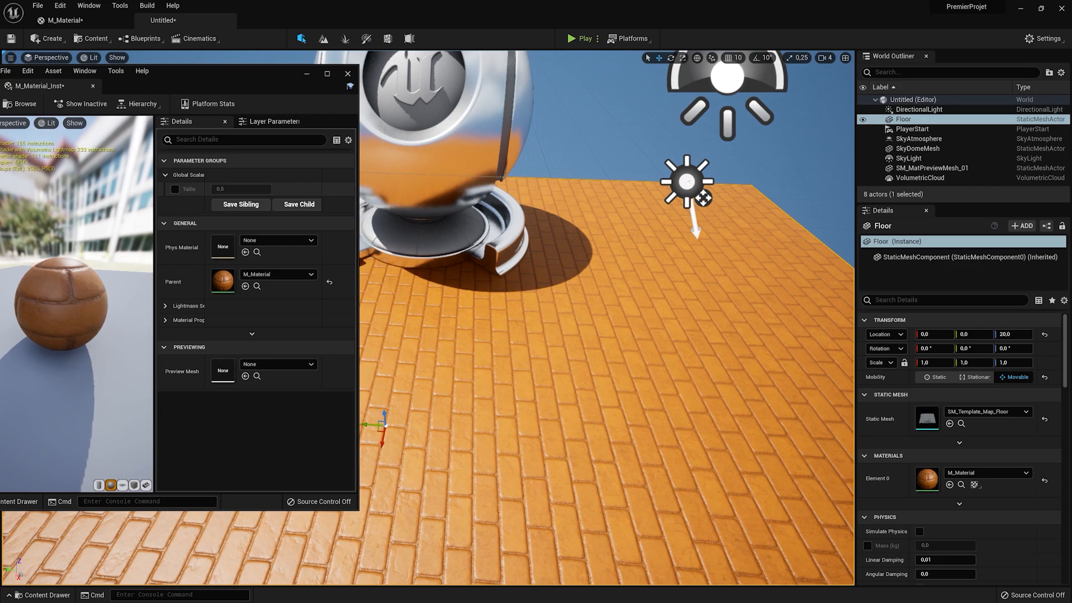
# - Enable the Taille override in M_Material_Inst, try a different value and move the instance window aside
pyautogui.click(175, 189)
pyautogui.moveTo(241, 189); pyautogui.dragTo(193, 189)
pyautogui.moveTo(209, 73); pyautogui.dragTo(295, 79)
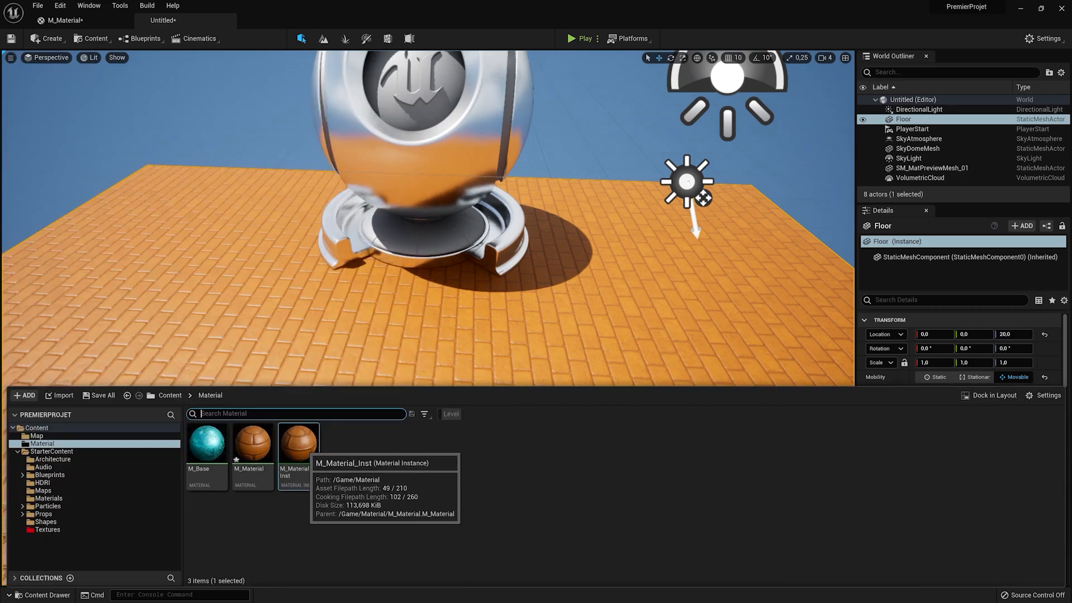
# - Assign M_Material_Inst to the floor and set its Taille parameter to about 0.42
pyautogui.moveTo(299, 446); pyautogui.dragTo(648, 316)
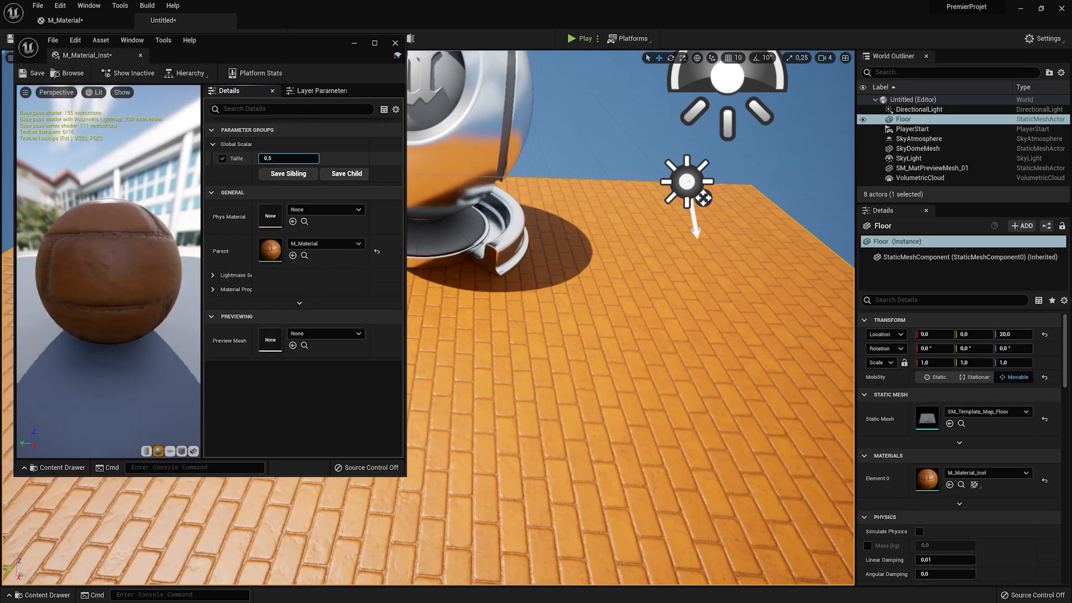
pyautogui.moveTo(285, 158)
pyautogui.mouseDown()
pyautogui.moveTo(332, 159)
pyautogui.moveTo(303, 159)
pyautogui.mouseUp()
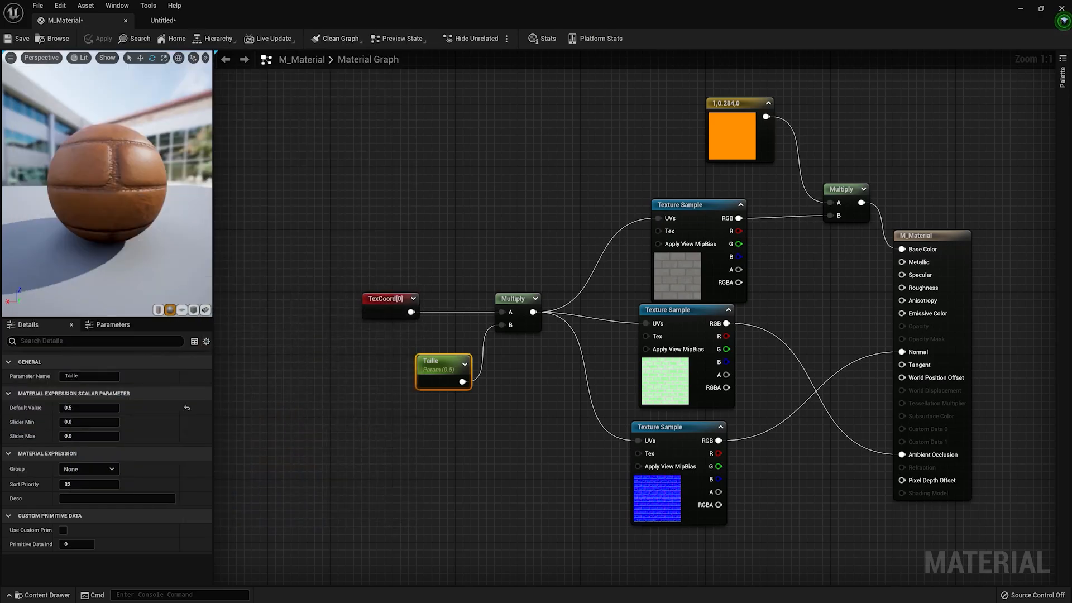
# - Convert the orange colour constant in M_Material into a parameter named Couleur
pyautogui.moveTo(690, 200); pyautogui.dragTo(402, 337, button='right')
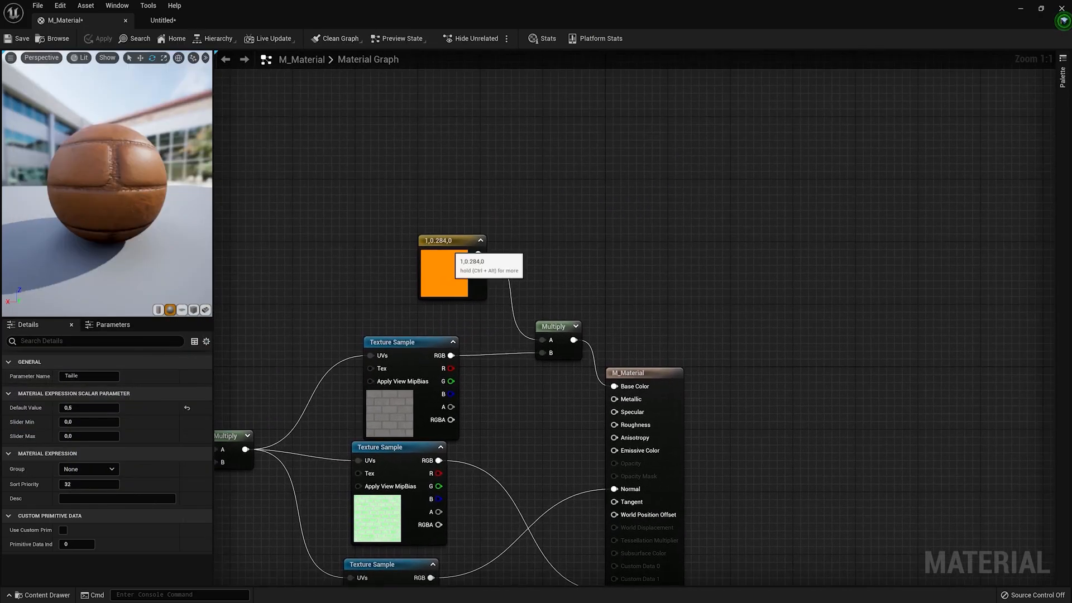
pyautogui.click(452, 239)
pyautogui.rightClick(464, 238)
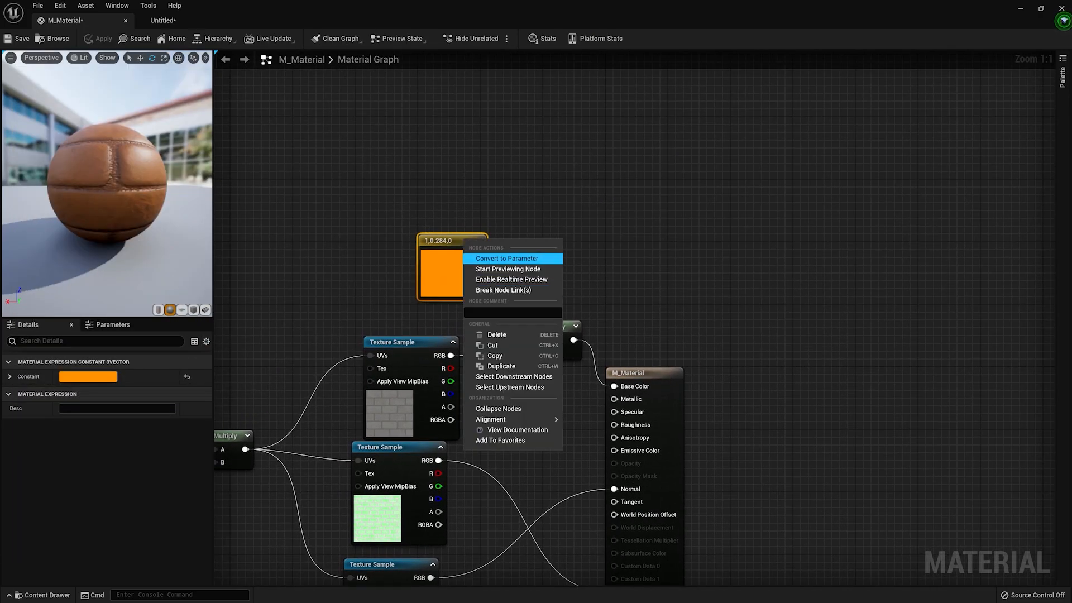
pyautogui.click(501, 259)
pyautogui.write('Couleur')
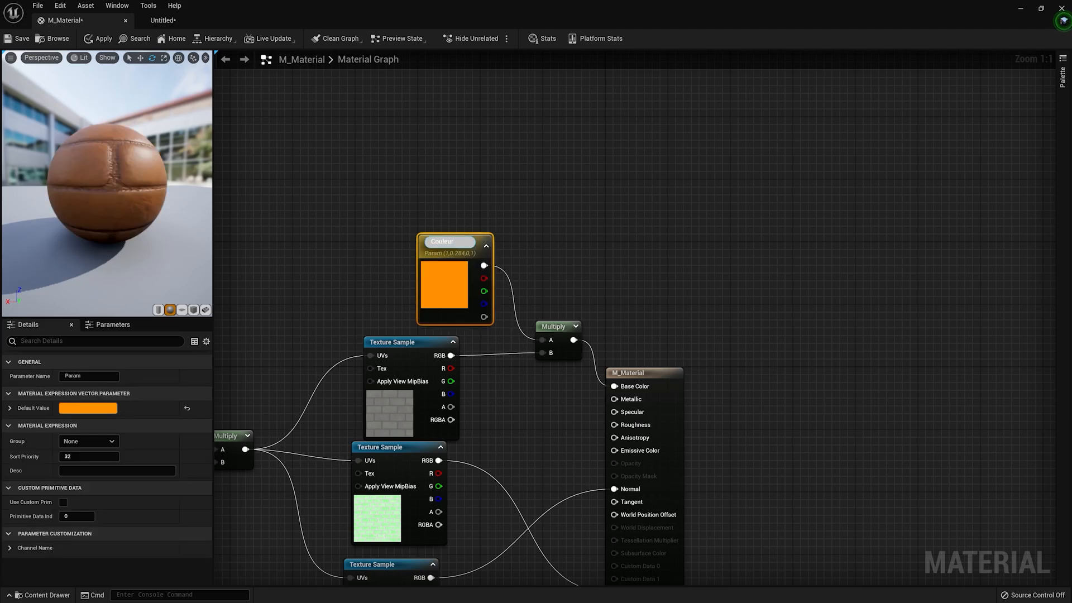
pyautogui.press('Return')
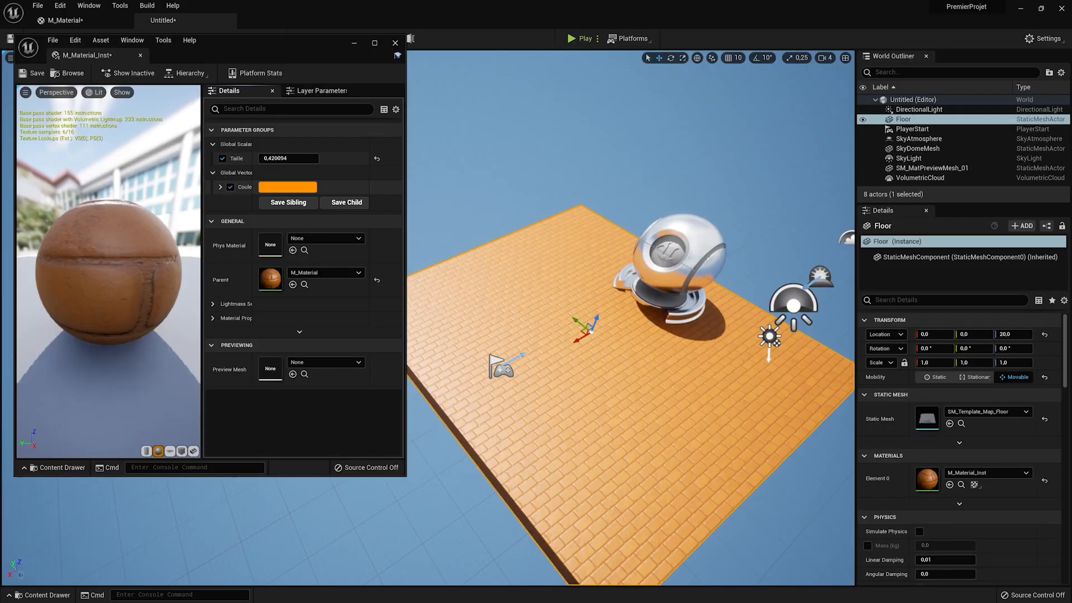
# - Set the Couleur parameter of M_Material_Inst to a pale salmon, hex sRGB FFB89D
pyautogui.click(281, 188)
pyautogui.moveTo(338, 254); pyautogui.dragTo(366, 304)
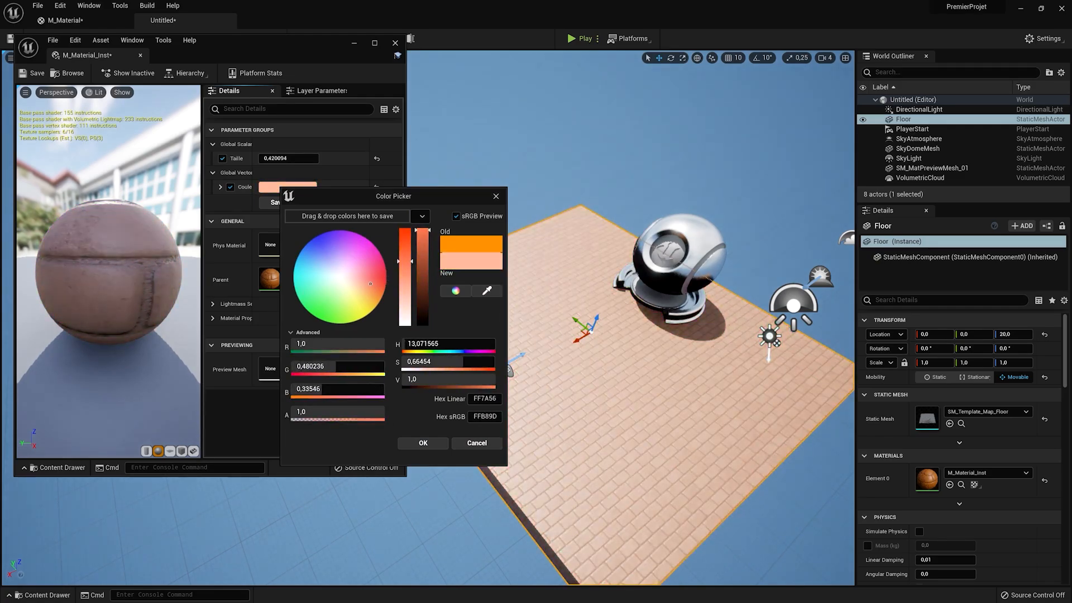
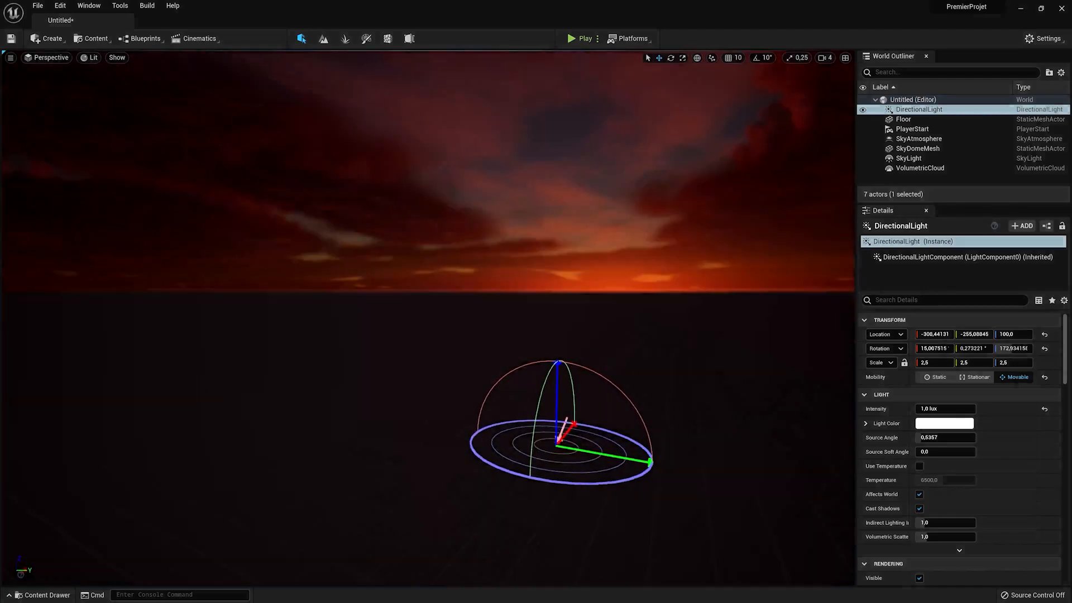
# - Turn off the Game Settings exposure for the darkened level viewport
pyautogui.moveTo(427, 318); pyautogui.dragTo(235, 335, button='right')
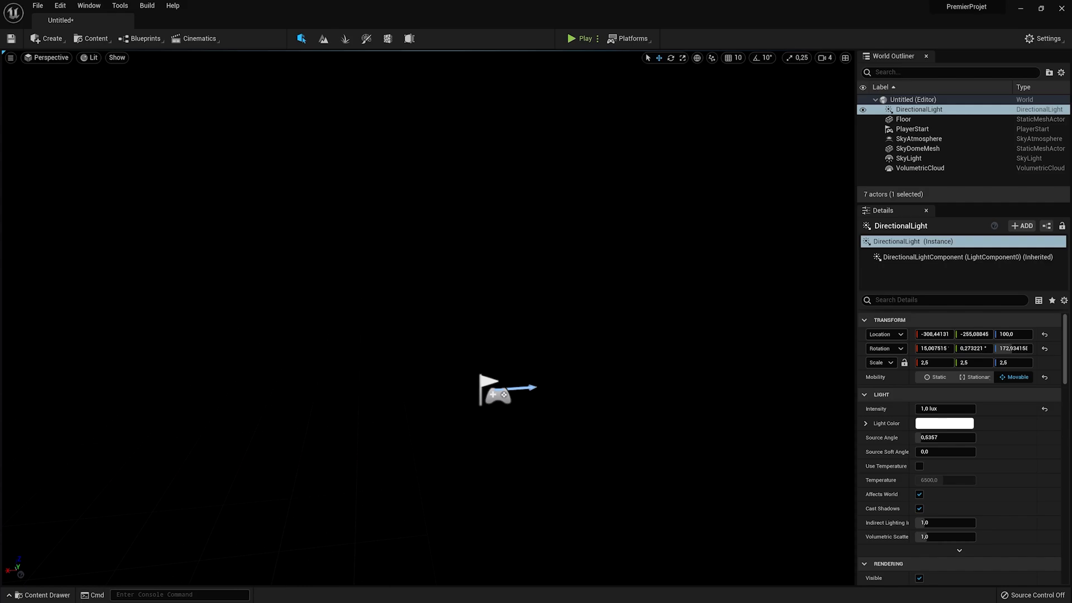
pyautogui.click(89, 57)
pyautogui.click(313, 223)
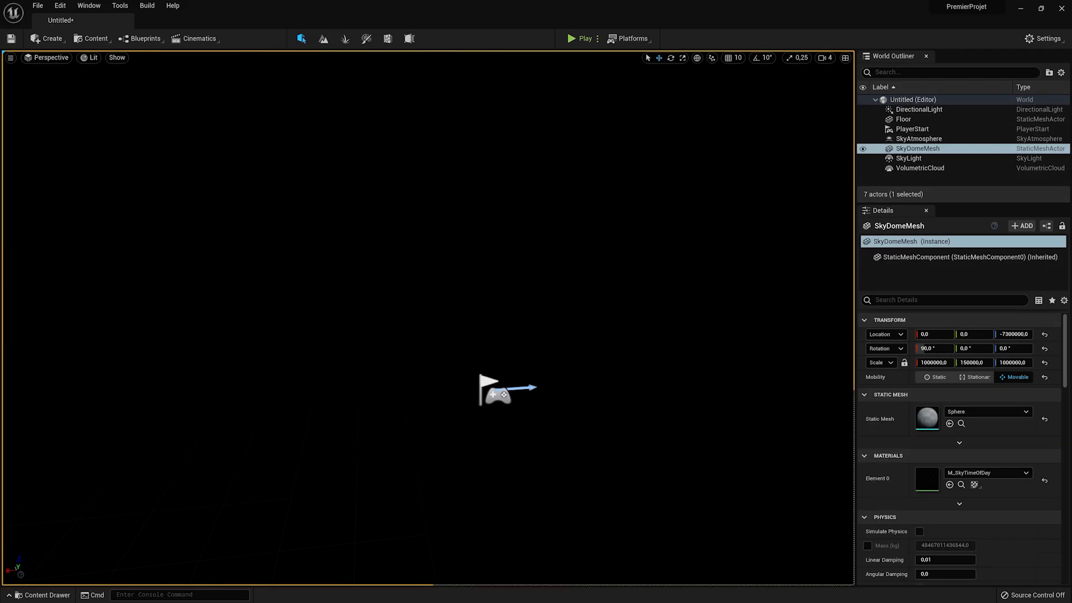
pyautogui.click(89, 57)
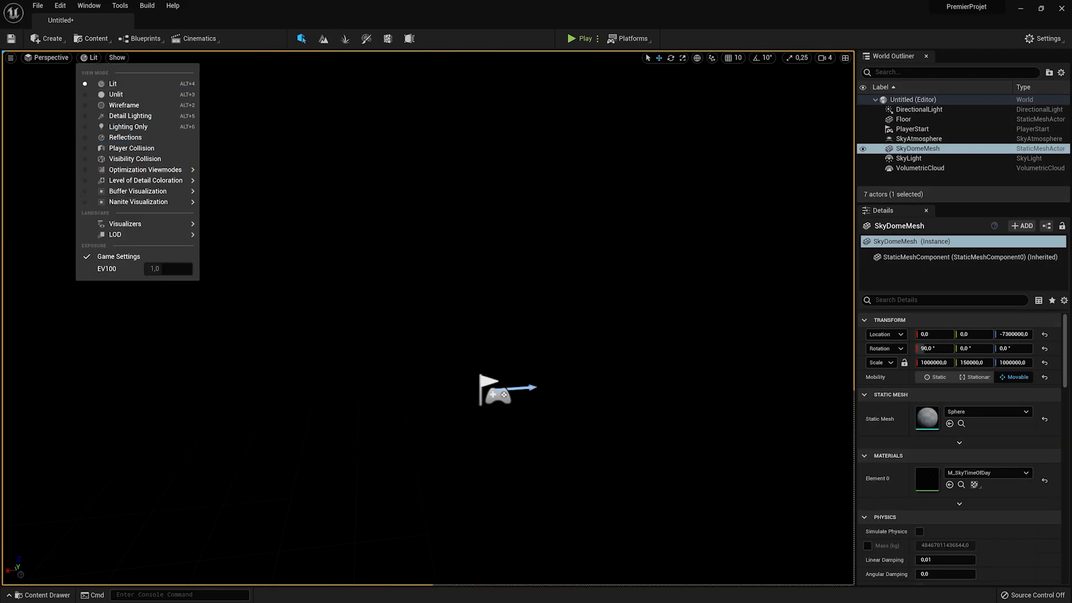
pyautogui.click(118, 257)
# - Lower the viewport's EV100 exposure to brighten the scene strongly and raise it back slightly
pyautogui.click(89, 57)
pyautogui.moveTo(184, 270); pyautogui.dragTo(145, 269)
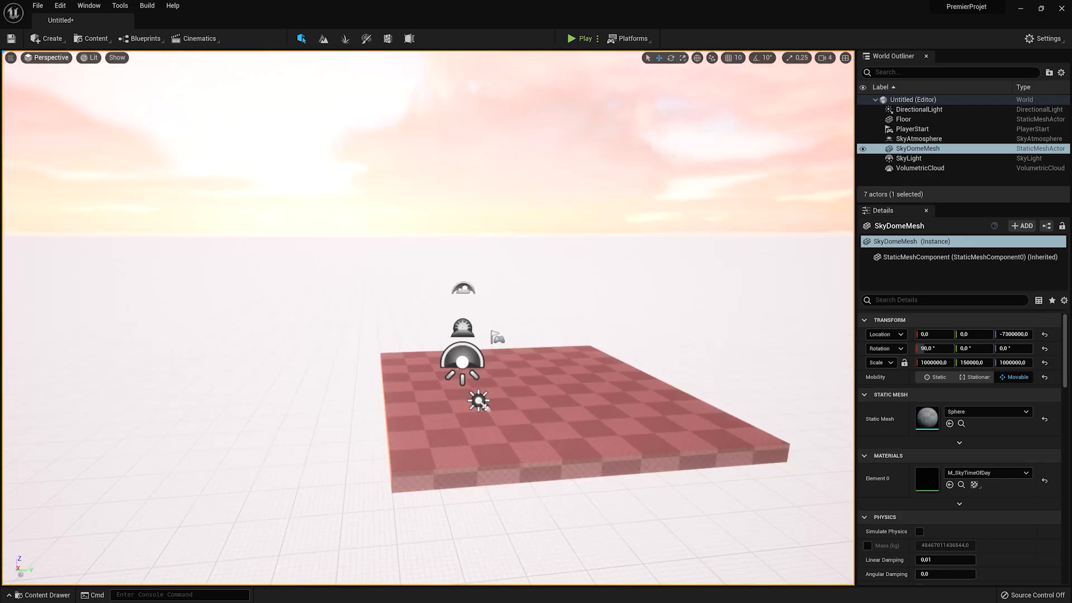
pyautogui.click(89, 57)
pyautogui.moveTo(147, 269); pyautogui.dragTo(160, 269)
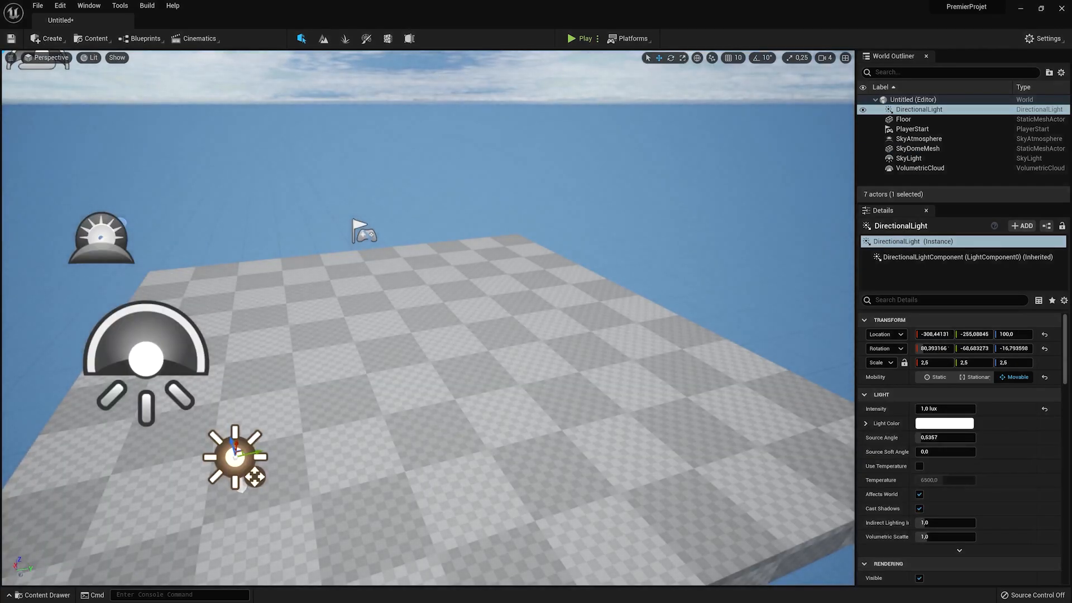
# - Add a Cube shape above the floor and scale it into a tall wall of about 7.7 × 1 × 7
pyautogui.click(50, 39)
pyautogui.moveTo(84, 77)
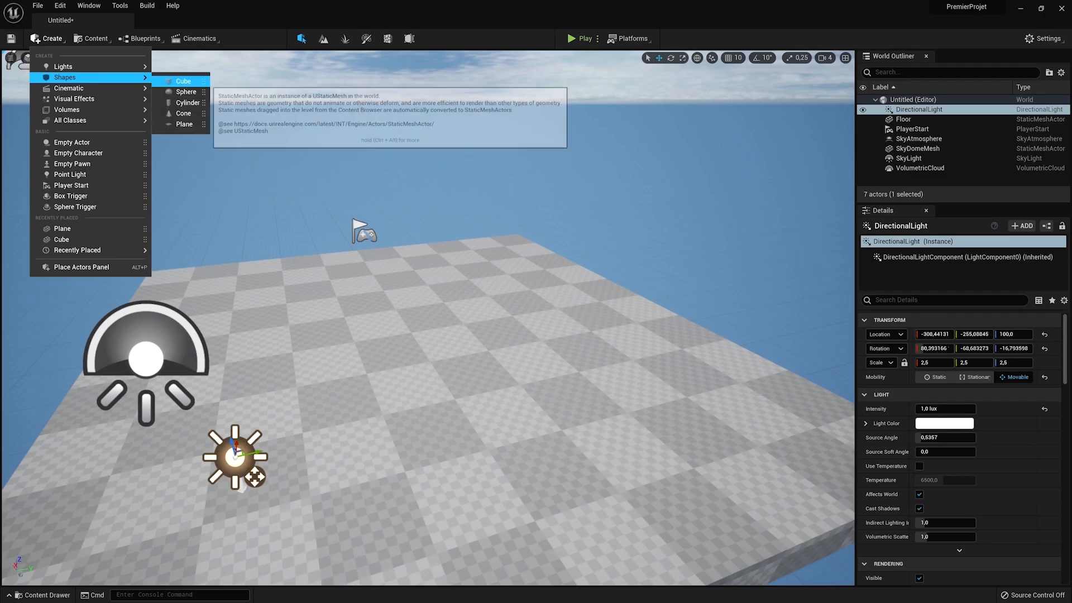
pyautogui.click(183, 81)
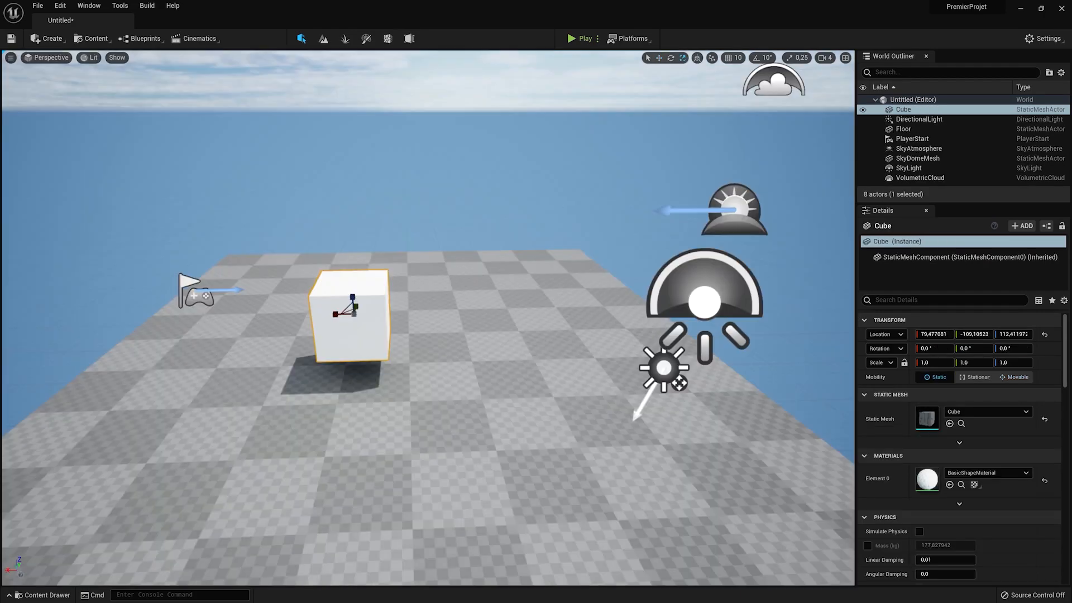
pyautogui.press('r')
pyautogui.moveTo(342, 311); pyautogui.dragTo(352, 229)
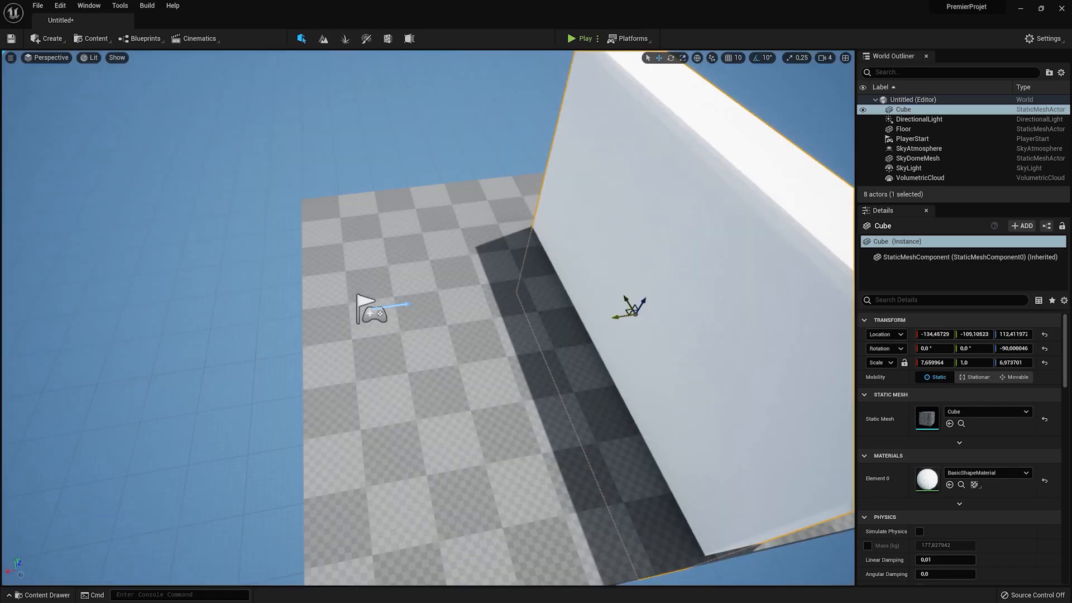
# - Duplicate the wall three times and arrange the copies, two of them turned 90°, to enclose a four-sided room
pyautogui.keyDown('alt'); pyautogui.moveTo(631, 307); pyautogui.dragTo(352, 326); pyautogui.keyUp('alt')
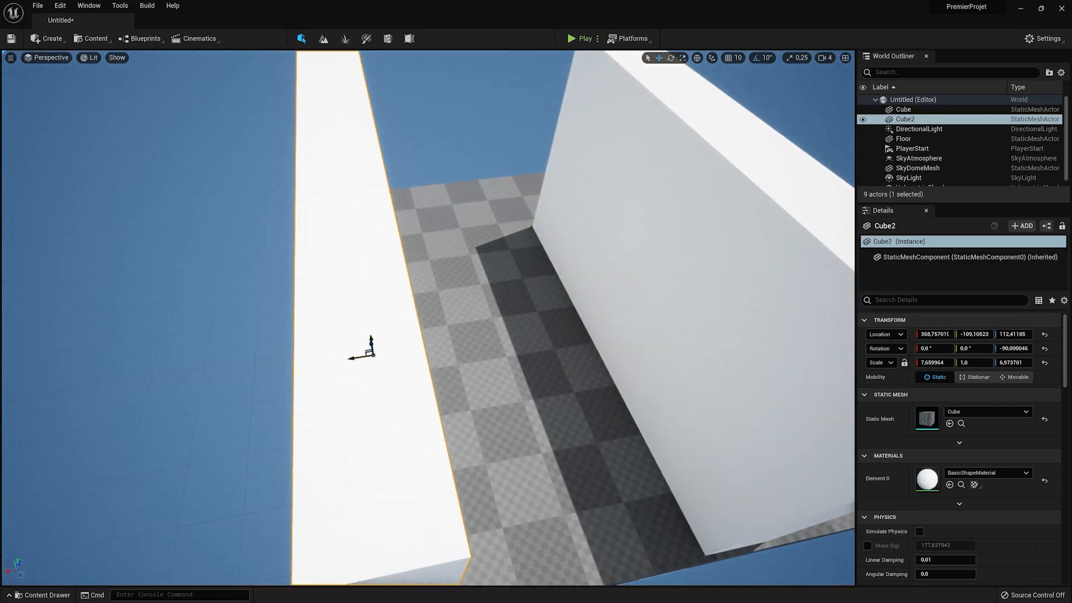
pyautogui.hotkey('ctrl', 'd')
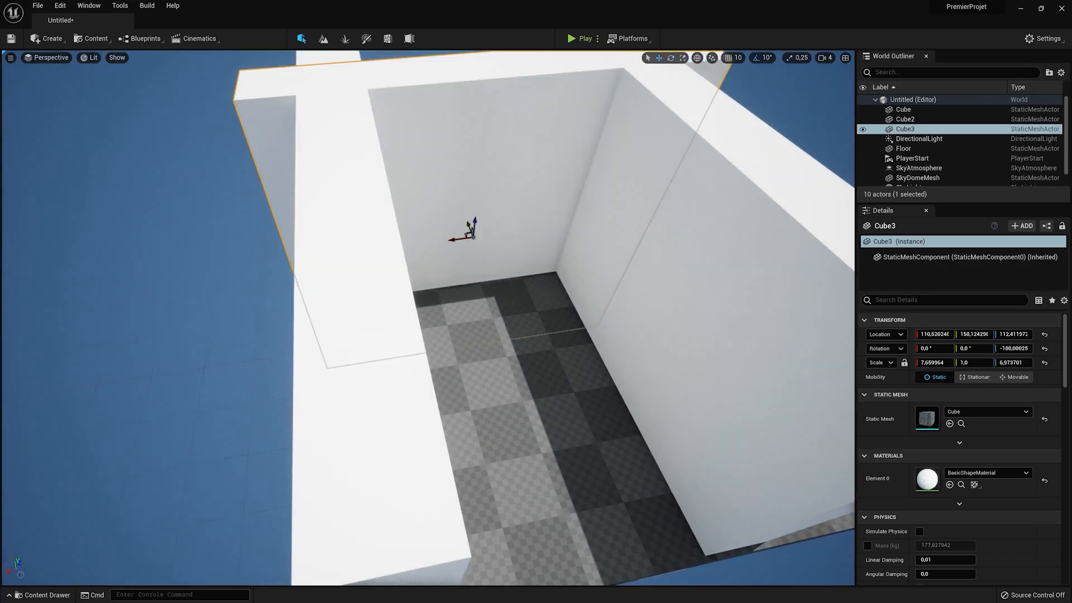
pyautogui.hotkey('ctrl', 'd')
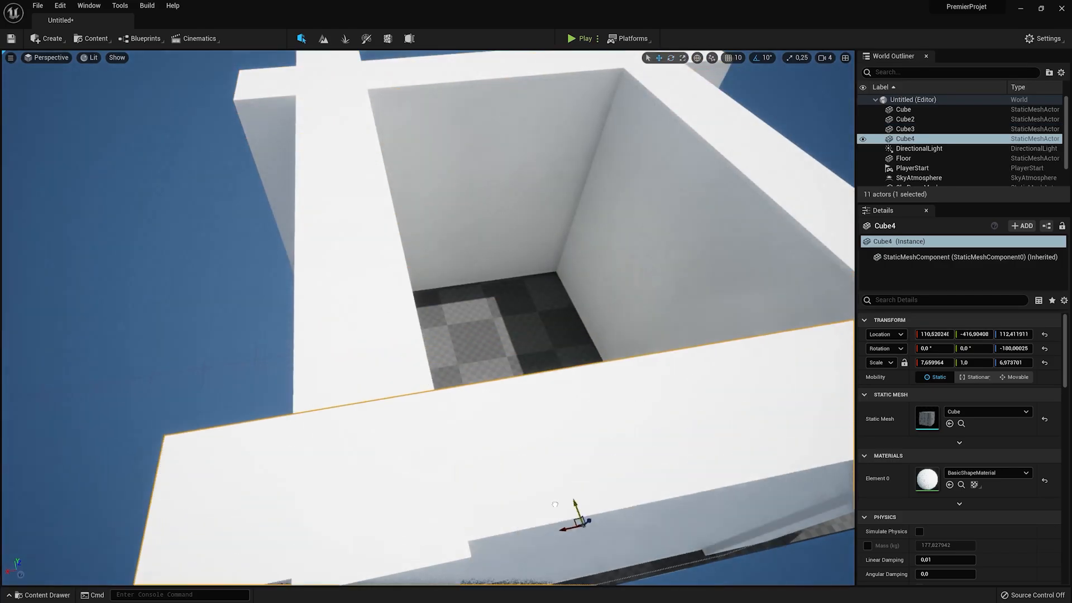
pyautogui.keyDown('alt'); pyautogui.moveTo(687, 240); pyautogui.dragTo(609, 239); pyautogui.keyUp('alt')
pyautogui.moveTo(428, 318); pyautogui.dragTo(433, 262)
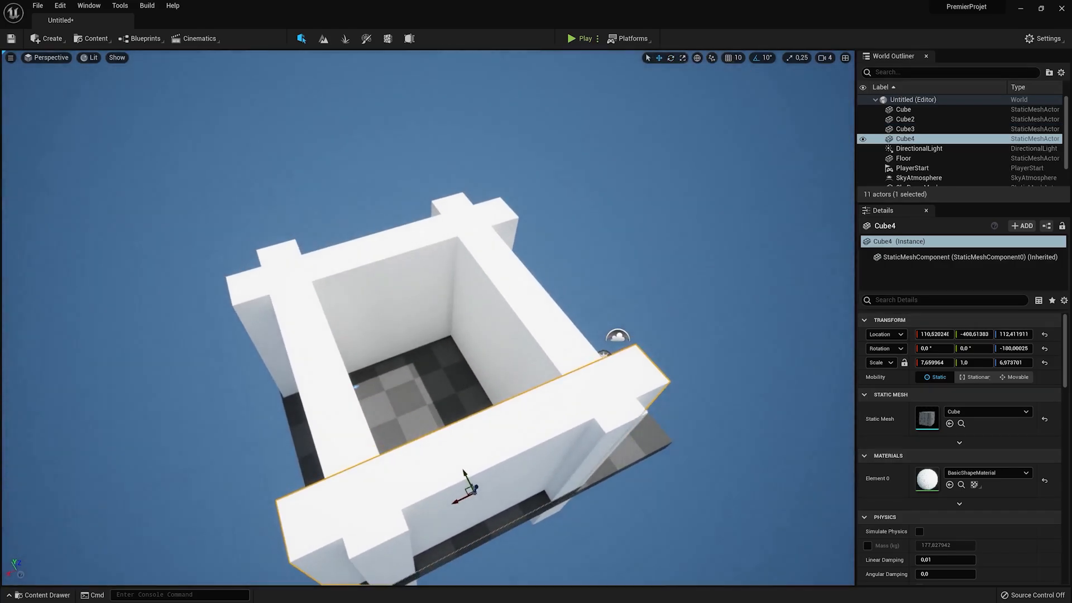
# - Duplicate the far wall, rotate the copy 90° to lie flat and place it over the room as a ceiling
pyautogui.click(387, 279)
pyautogui.hotkey('ctrl', 'd')
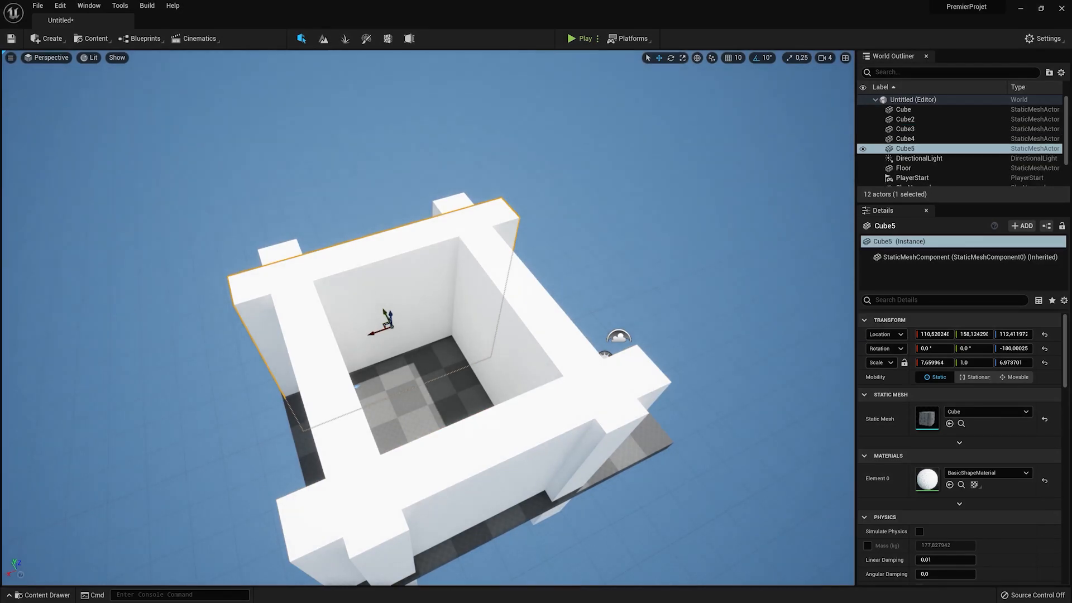
pyautogui.press('e')
pyautogui.moveTo(386, 312); pyautogui.dragTo(421, 409)
pyautogui.press('r')
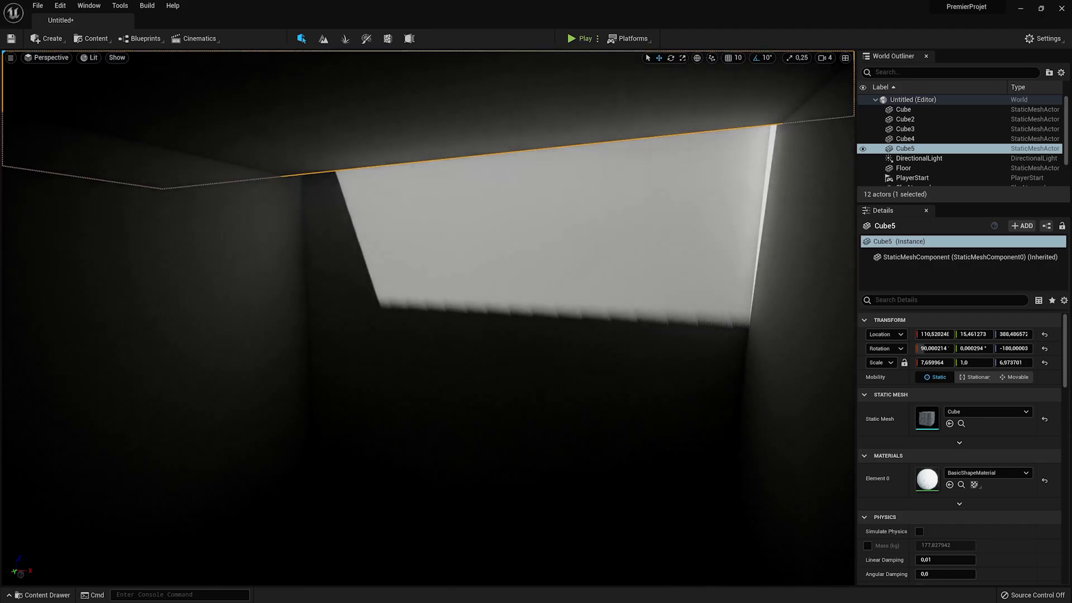
# - Slide the ceiling slab along the Y axis to about 144.8, leaving a gap that lets daylight into the room
pyautogui.moveTo(428, 318); pyautogui.dragTo(313, 223, button='right')
pyautogui.moveTo(310, 122); pyautogui.dragTo(34, 83)
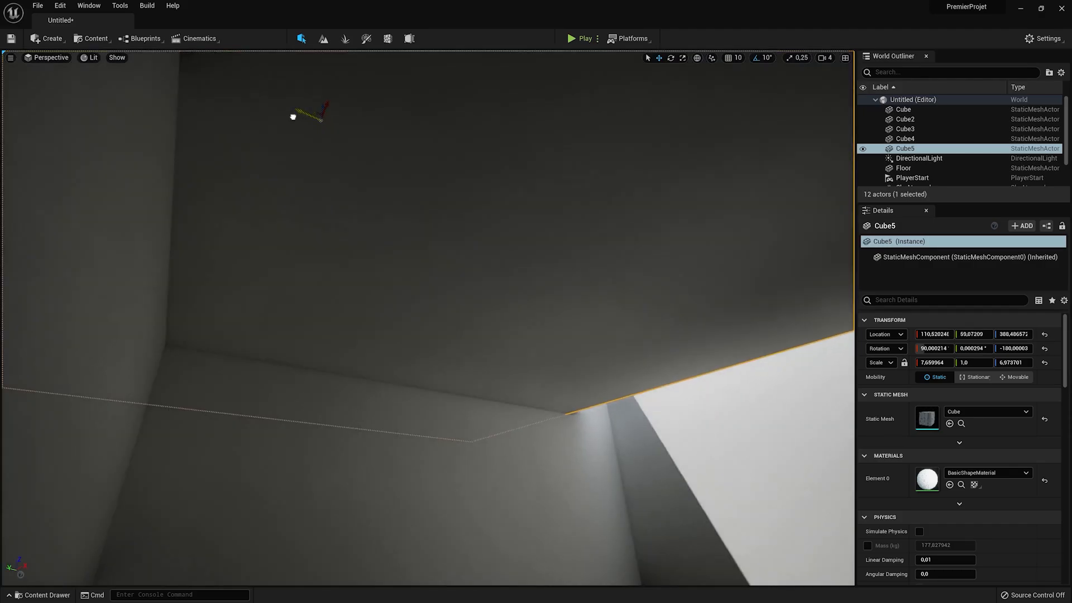
pyautogui.moveTo(33, 82); pyautogui.dragTo(119, 190, button='right')
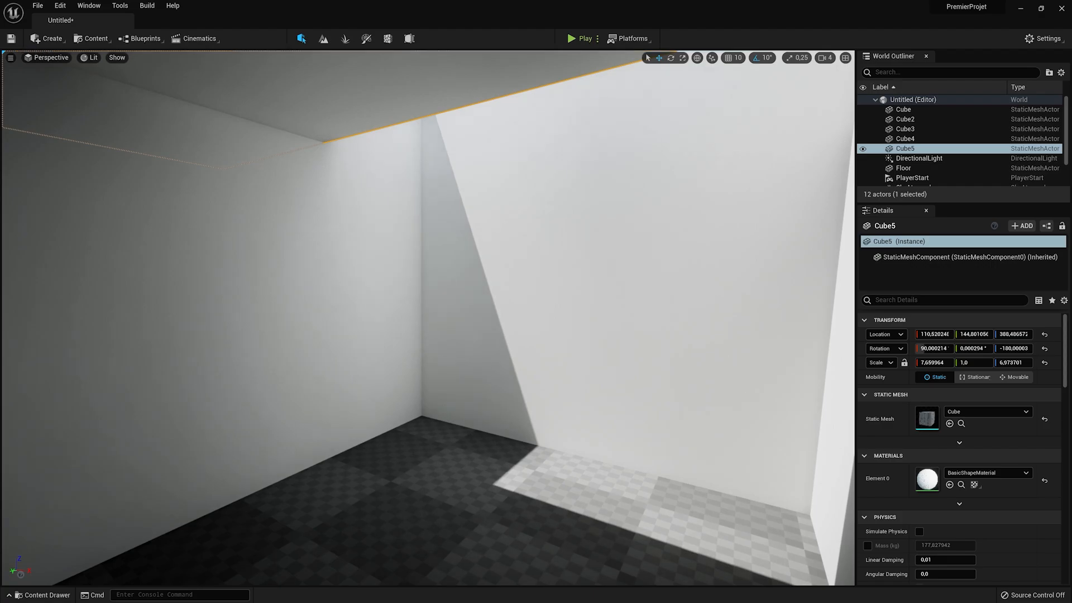
pyautogui.hotkey('ctrl', 'z')
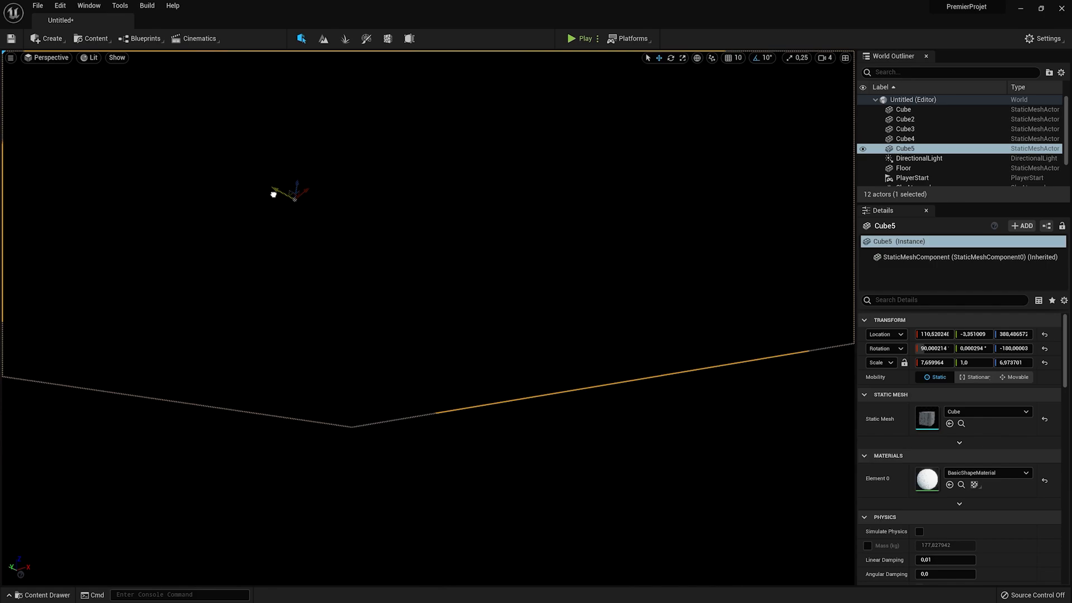
pyautogui.moveTo(275, 189); pyautogui.dragTo(168, 161)
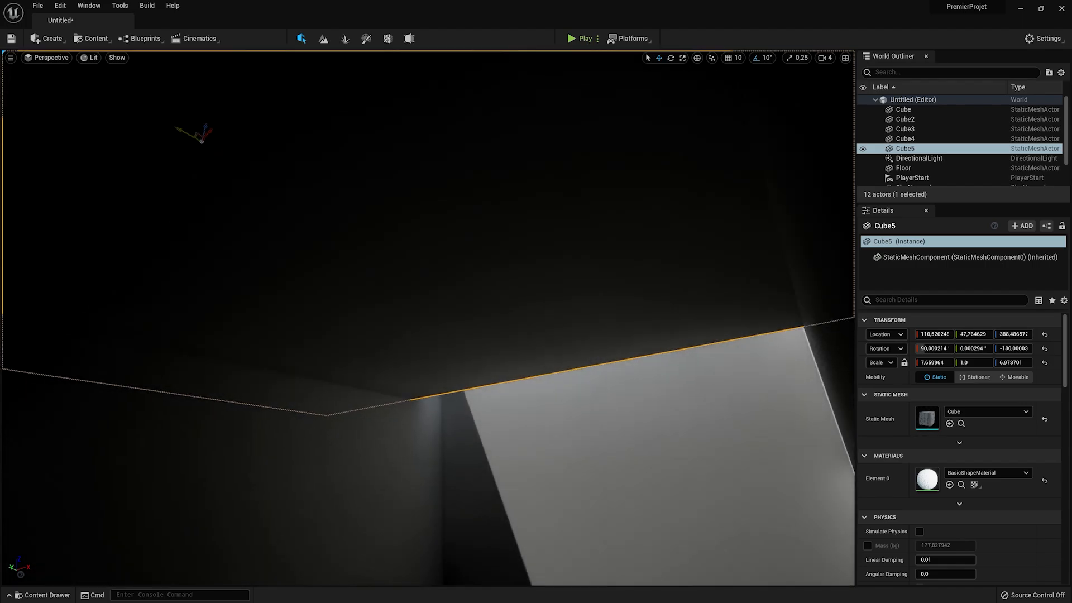
pyautogui.moveTo(187, 141); pyautogui.dragTo(189, 178, button='right')
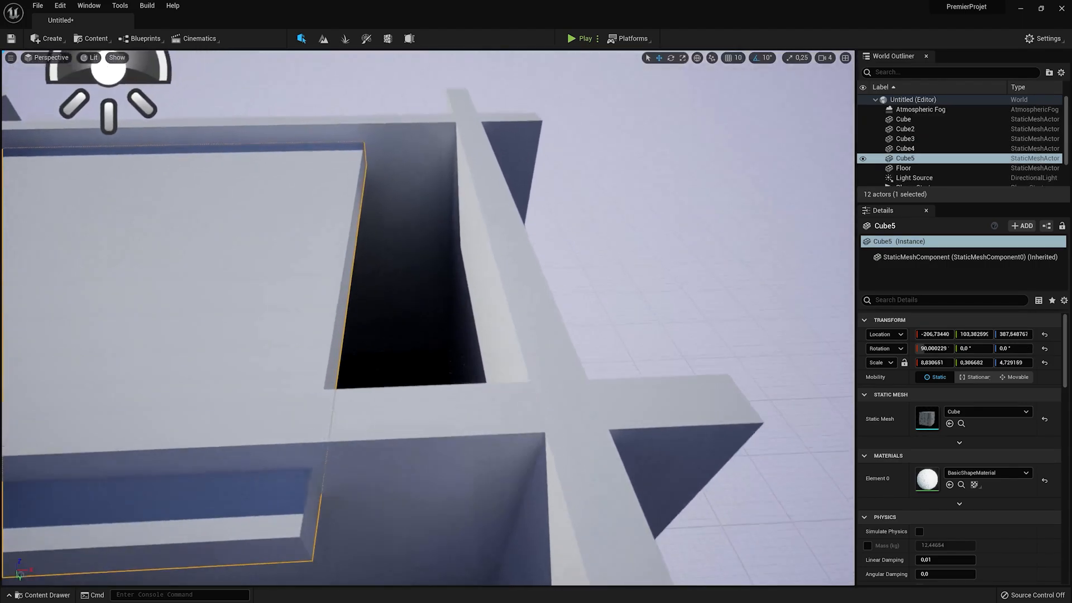
# - Turn off the viewport's Game Settings exposure and look around the inside of the room
pyautogui.moveTo(428, 318); pyautogui.dragTo(425, 208, button='right')
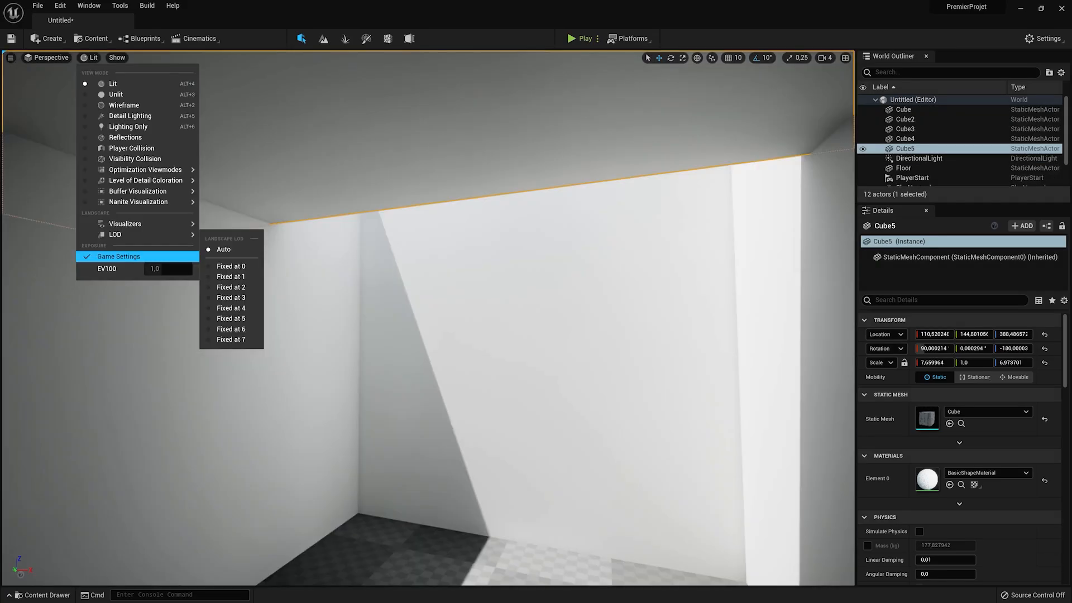
pyautogui.click(118, 256)
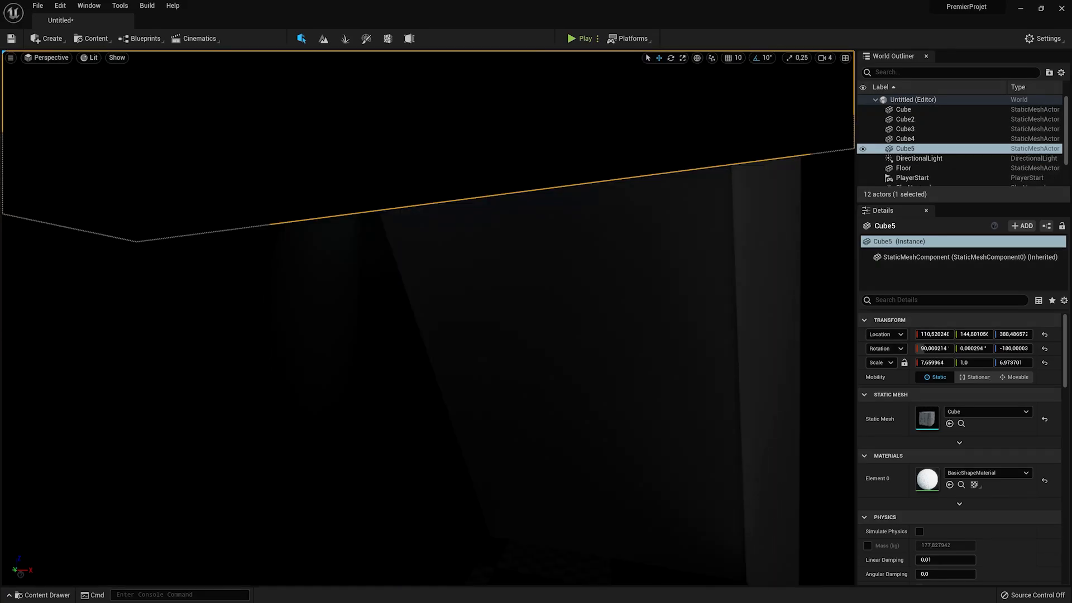
pyautogui.moveTo(428, 319); pyautogui.dragTo(505, 317, button='right')
pyautogui.press('e')
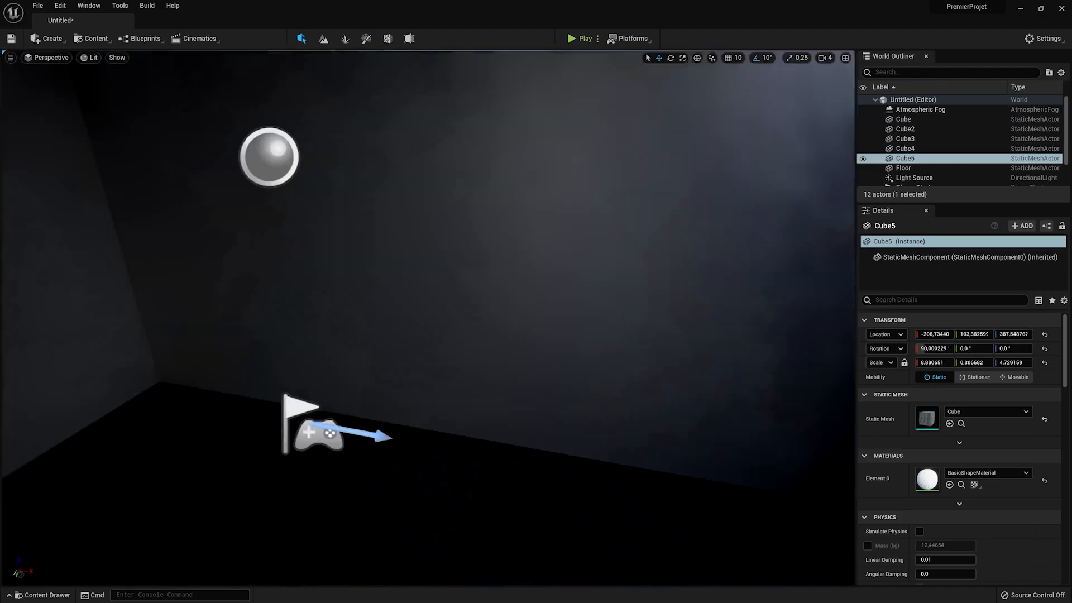
pyautogui.moveTo(429, 318); pyautogui.dragTo(394, 318, button='right')
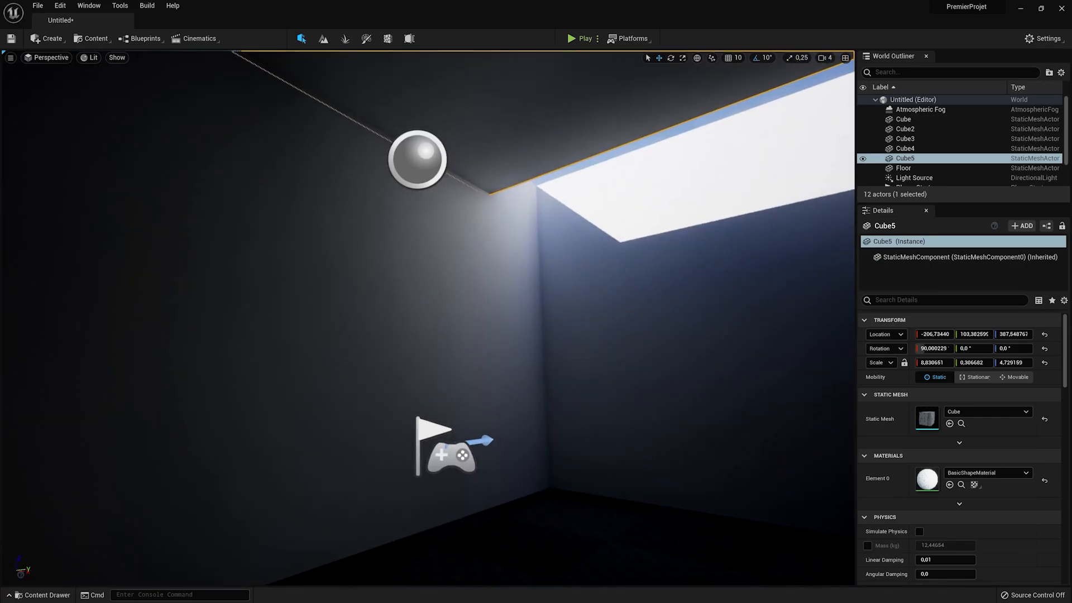
# - Add a Post Process Volume from the visual effects to the level and search its properties for "infi"
pyautogui.click(47, 38)
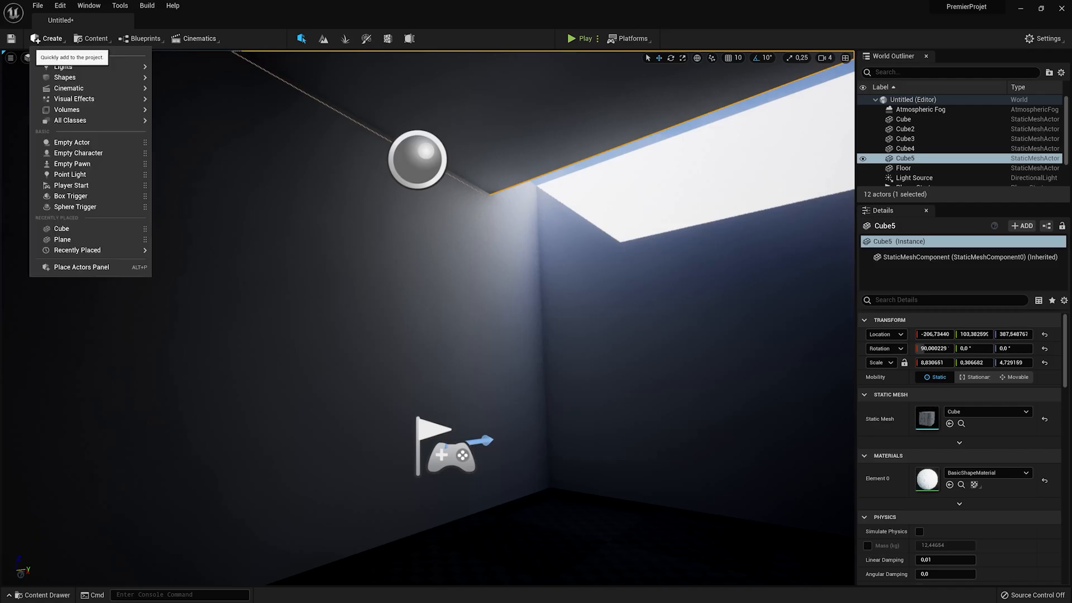
pyautogui.moveTo(78, 99)
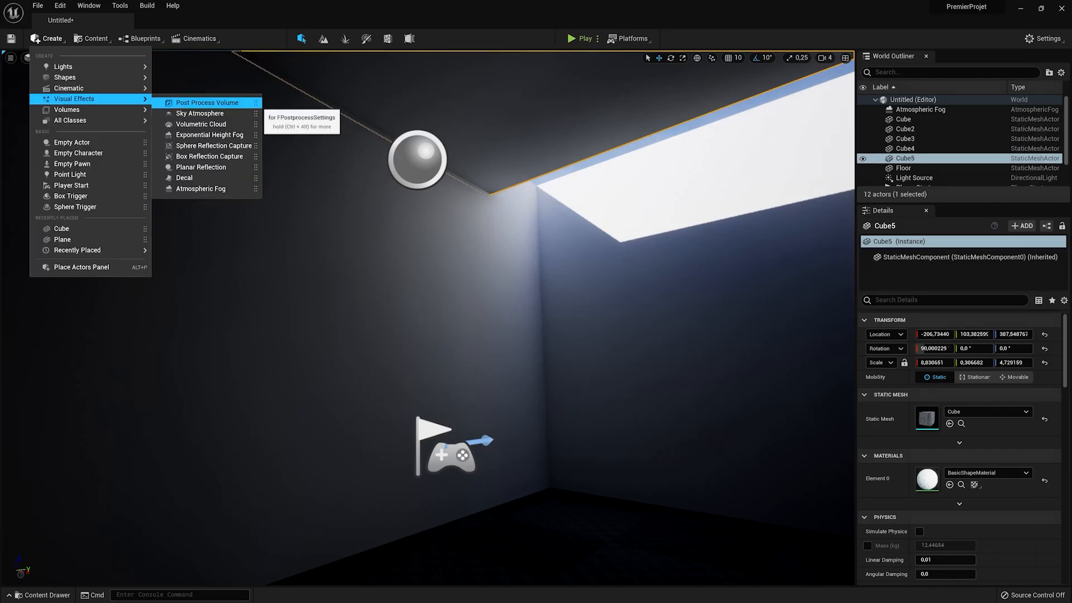
pyautogui.click(206, 103)
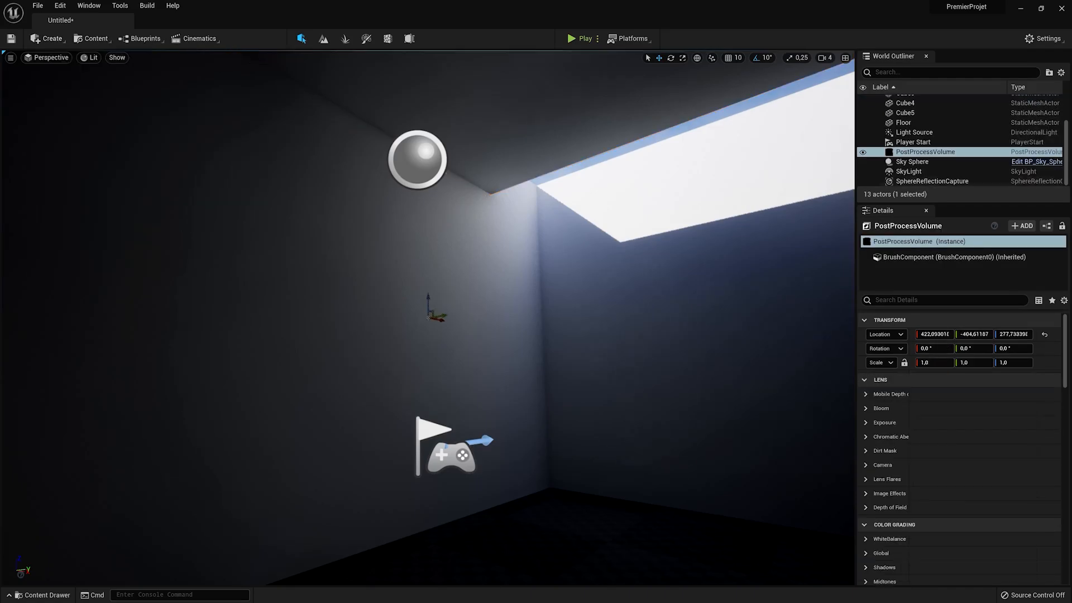
pyautogui.click(944, 300)
pyautogui.write('infi')
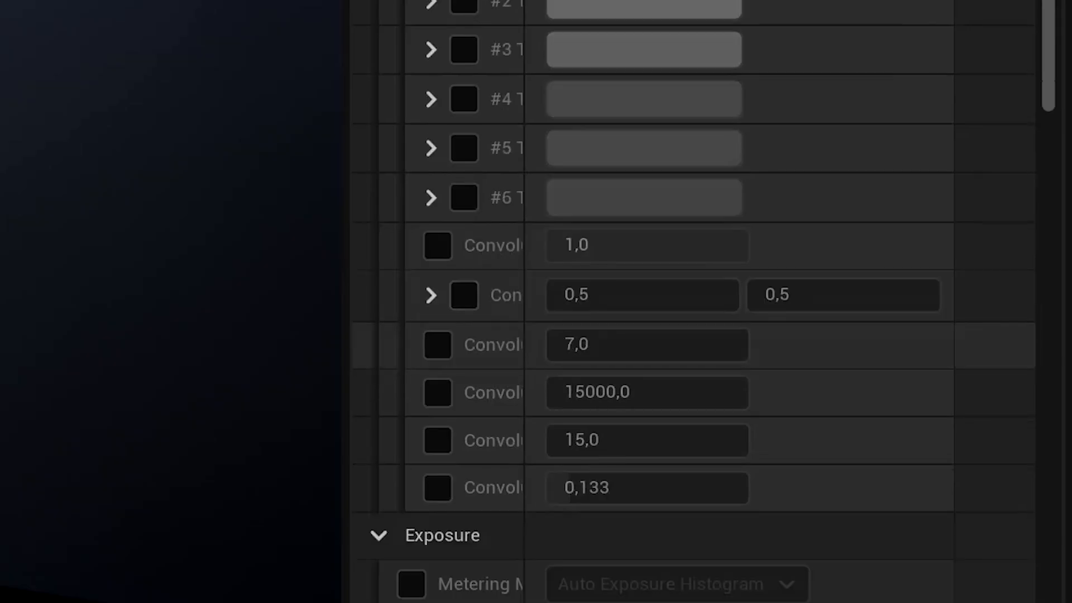
# - Set the Post Process Volume's exposure metering mode to Manual and enable its exposure compensation override
pyautogui.scroll(-3, 961, 391)
pyautogui.click(411, 269)
pyautogui.click(676, 269)
pyautogui.click(614, 363)
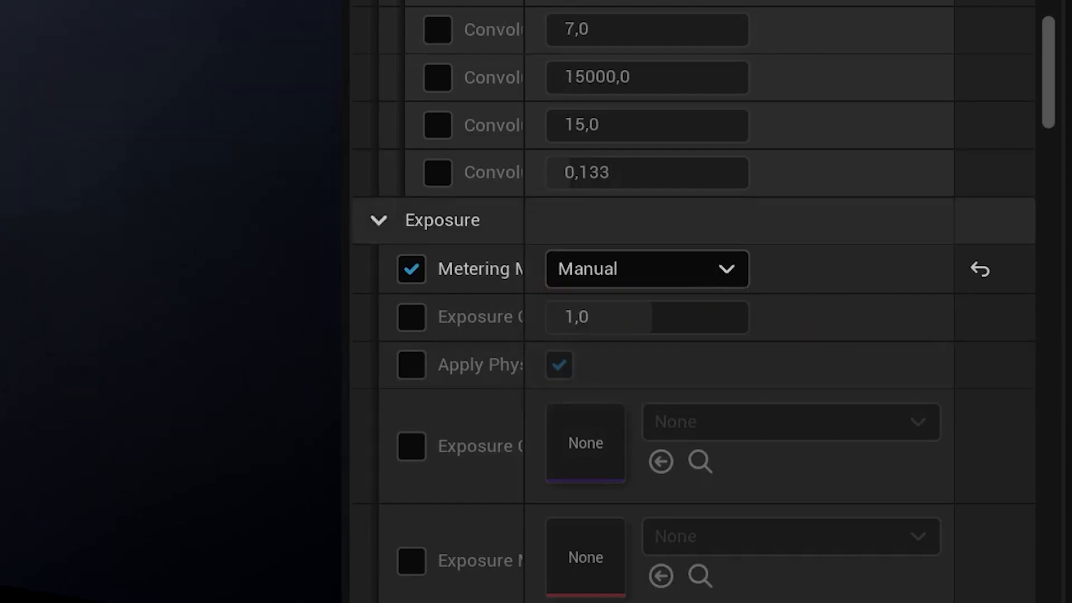
pyautogui.click(411, 317)
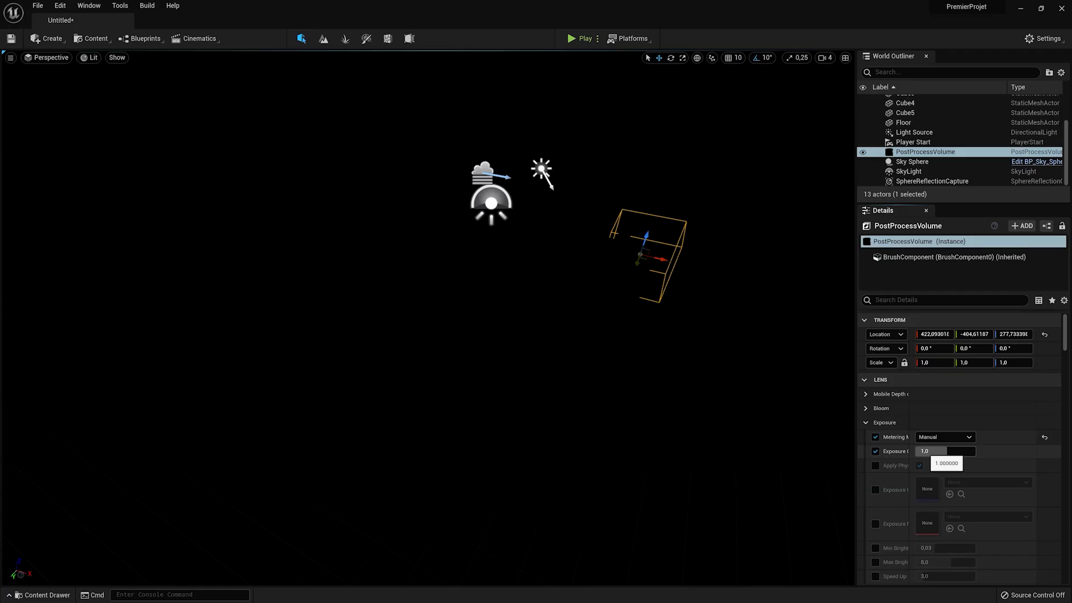
# - Raise the volume's exposure compensation to about 9.93 while checking the brightness around the building
pyautogui.moveTo(944, 451); pyautogui.dragTo(973, 451)
pyautogui.moveTo(670, 357); pyautogui.dragTo(743, 292, button='right')
pyautogui.press('w')
pyautogui.moveTo(974, 451); pyautogui.dragTo(966, 451)
# - Play the level to compare the fixed exposure outside and inside the room, and stop the session
pyautogui.moveTo(670, 313); pyautogui.dragTo(684, 307, button='right')
pyautogui.press('w')
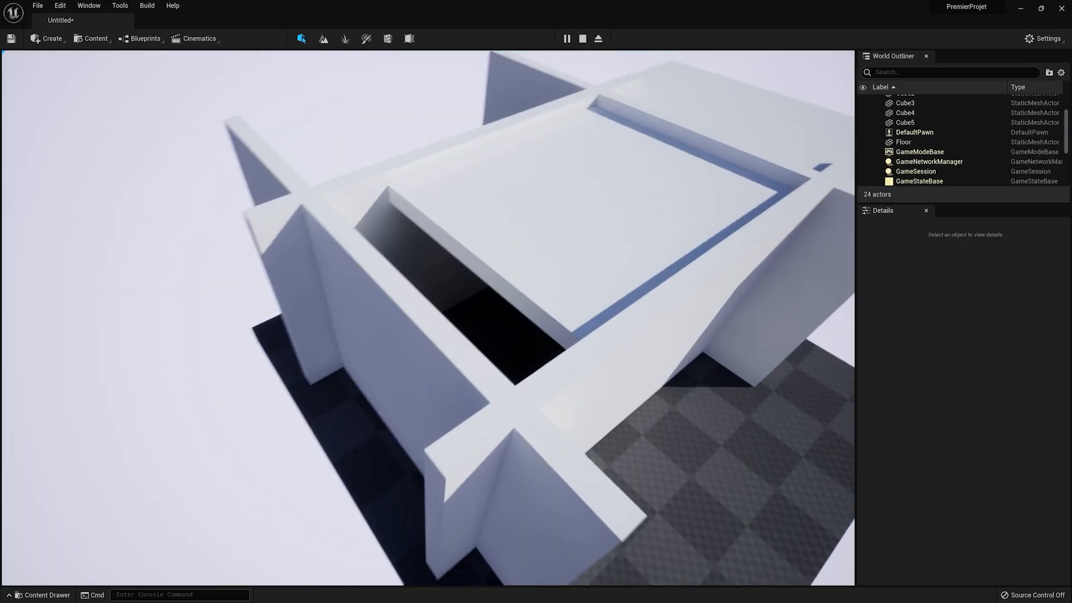
pyautogui.press('w')
pyautogui.press('w')
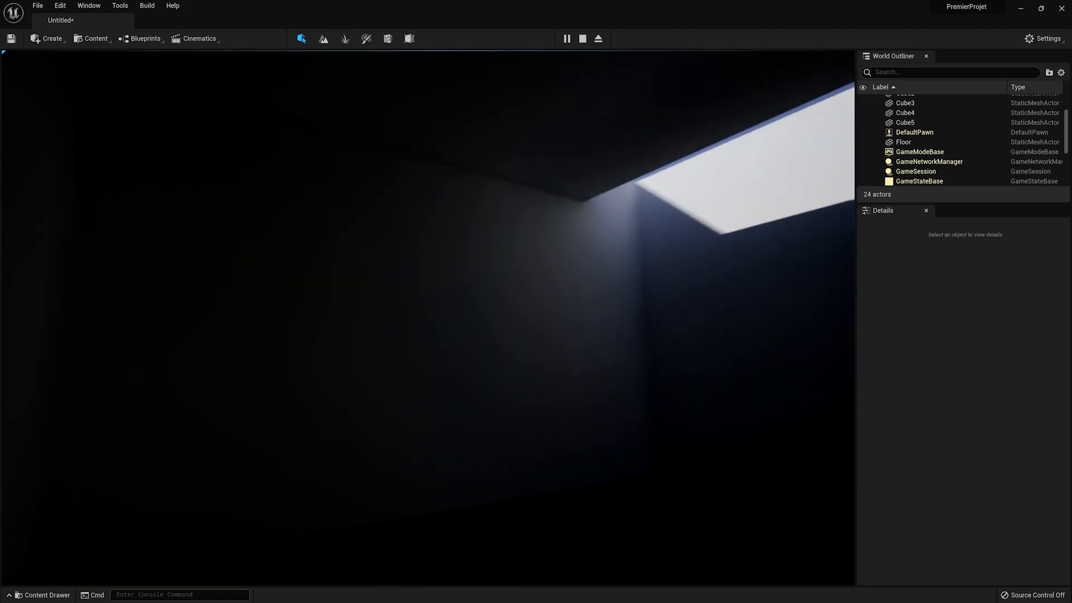
pyautogui.press('Escape')
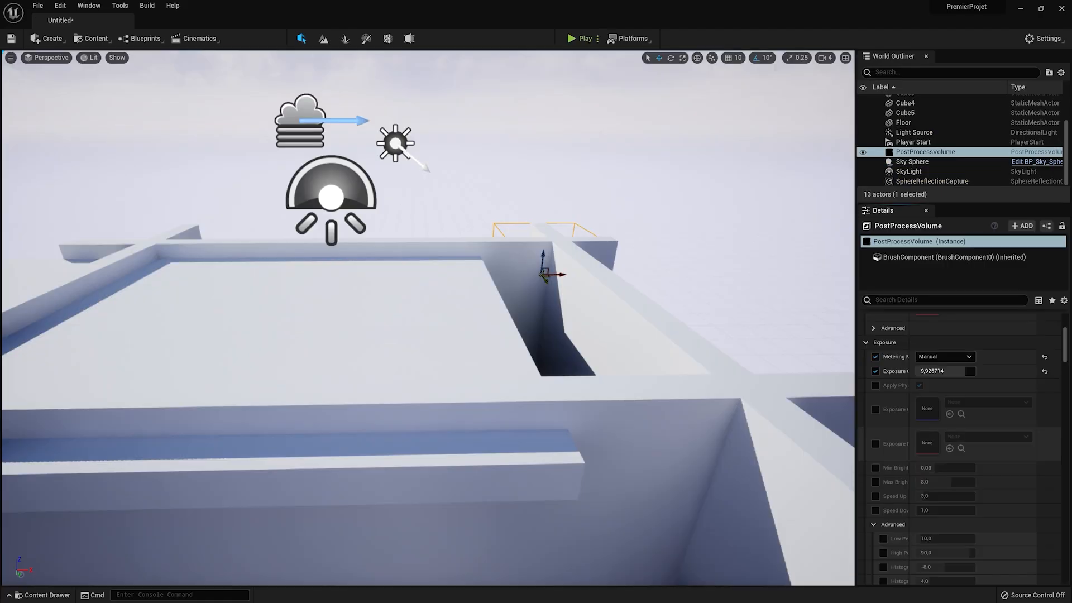
# - Collapse the exposure settings, enable the volume's chromatic aberration intensity and raise it
pyautogui.press('s')
pyautogui.moveTo(558, 319); pyautogui.dragTo(550, 296, button='right')
pyautogui.scroll(-1, 933, 360)
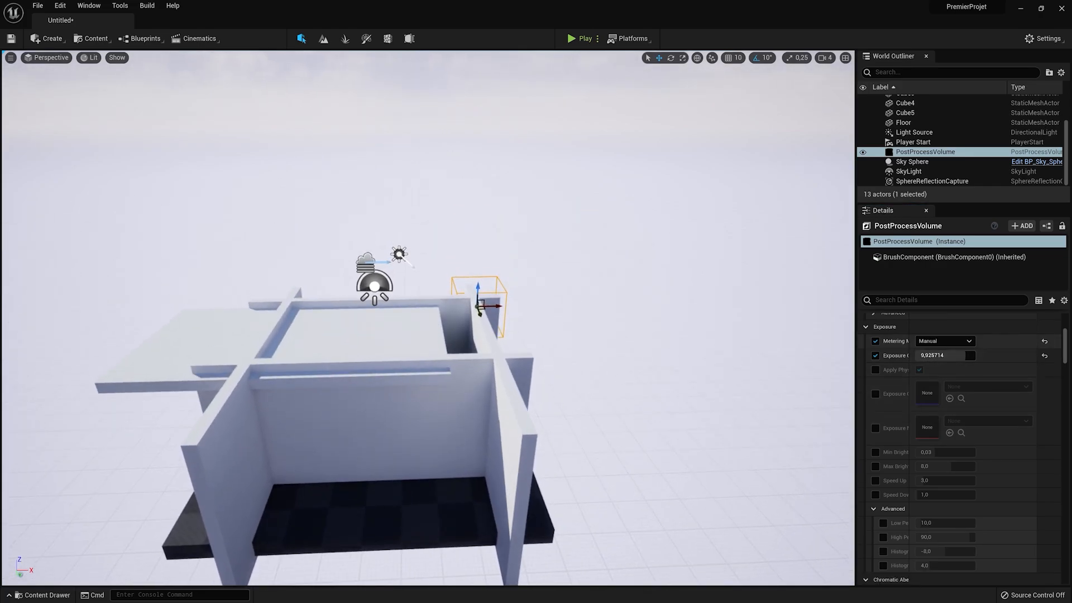
pyautogui.click(866, 327)
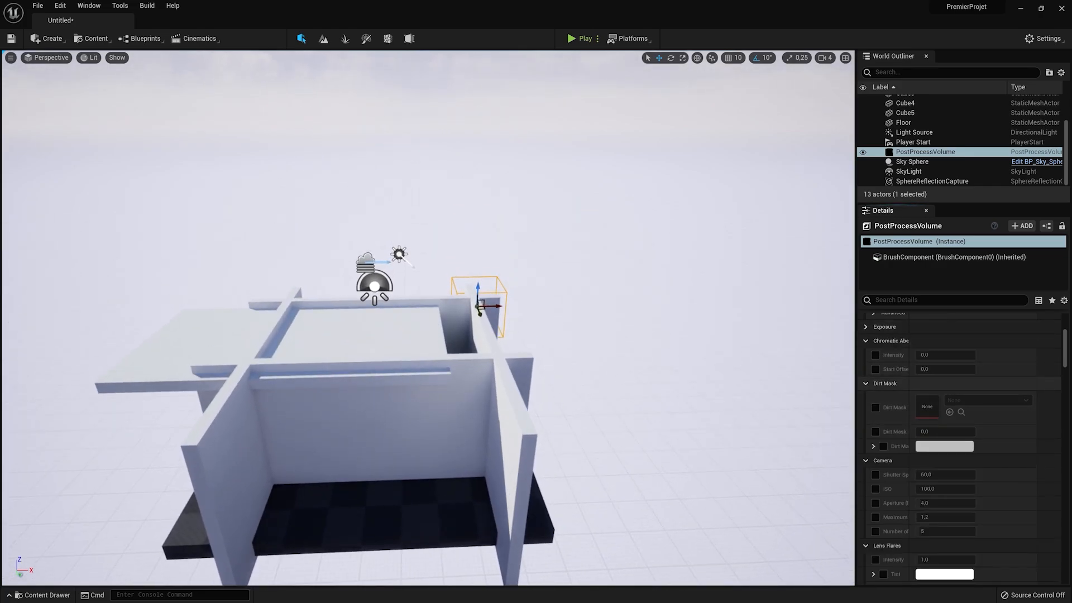
pyautogui.click(875, 355)
pyautogui.moveTo(930, 355); pyautogui.dragTo(975, 355)
# - Experiment with the lens flares while facing the sun, lowering their intensity and trying a different tint and bokeh size
pyautogui.moveTo(559, 335)
pyautogui.mouseDown(button='right')
pyautogui.moveTo(520, 346)
pyautogui.moveTo(559, 342)
pyautogui.mouseUp(button='right')
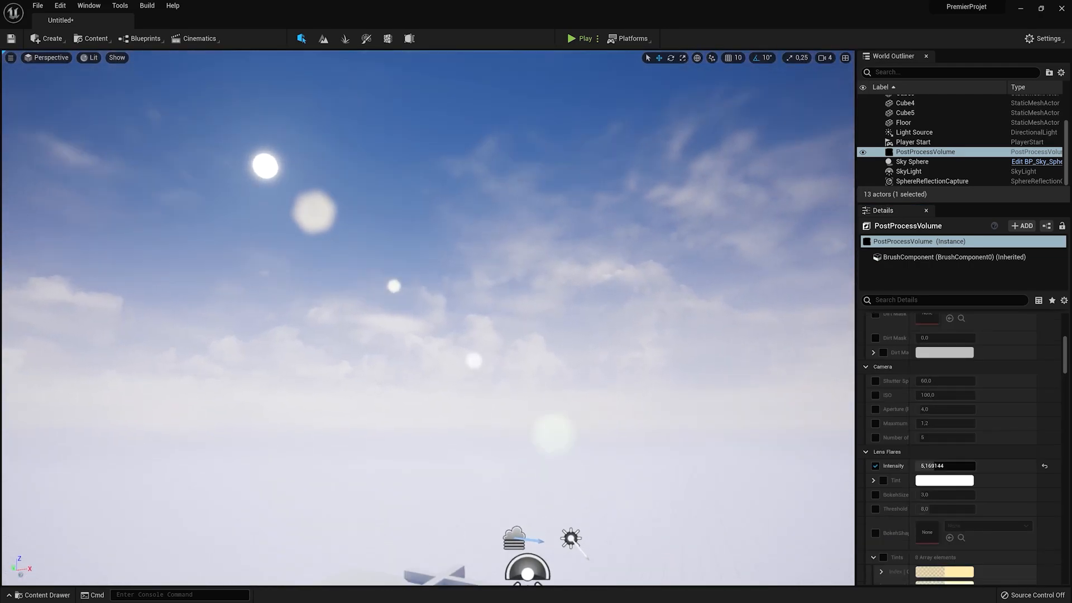
pyautogui.moveTo(428, 318); pyautogui.dragTo(350, 295, button='right')
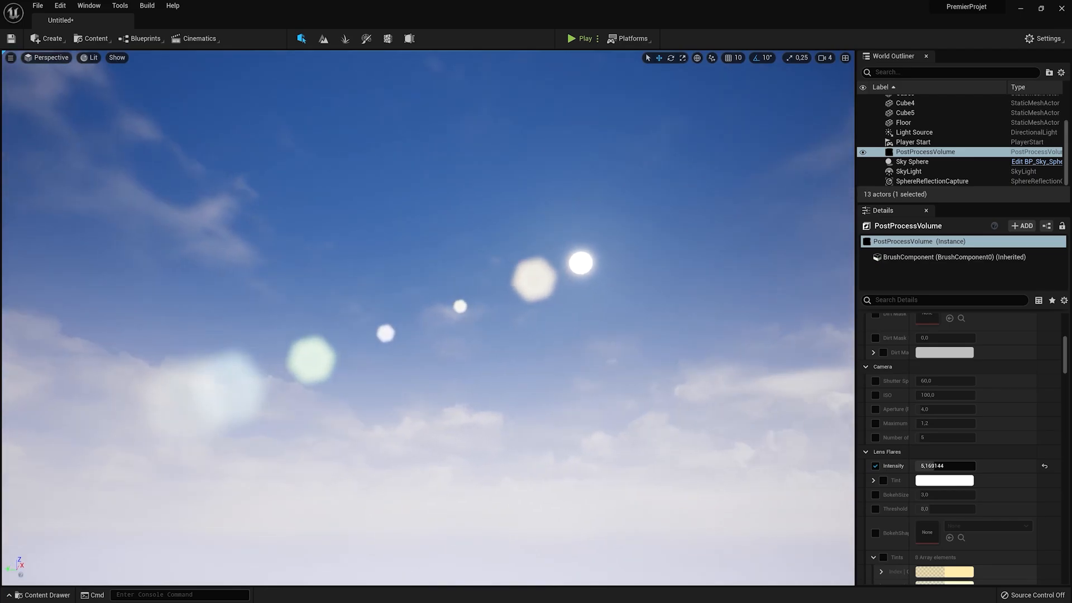
pyautogui.moveTo(935, 466)
pyautogui.mouseDown()
pyautogui.moveTo(973, 466)
pyautogui.moveTo(916, 466)
pyautogui.mouseUp()
pyautogui.click(934, 480)
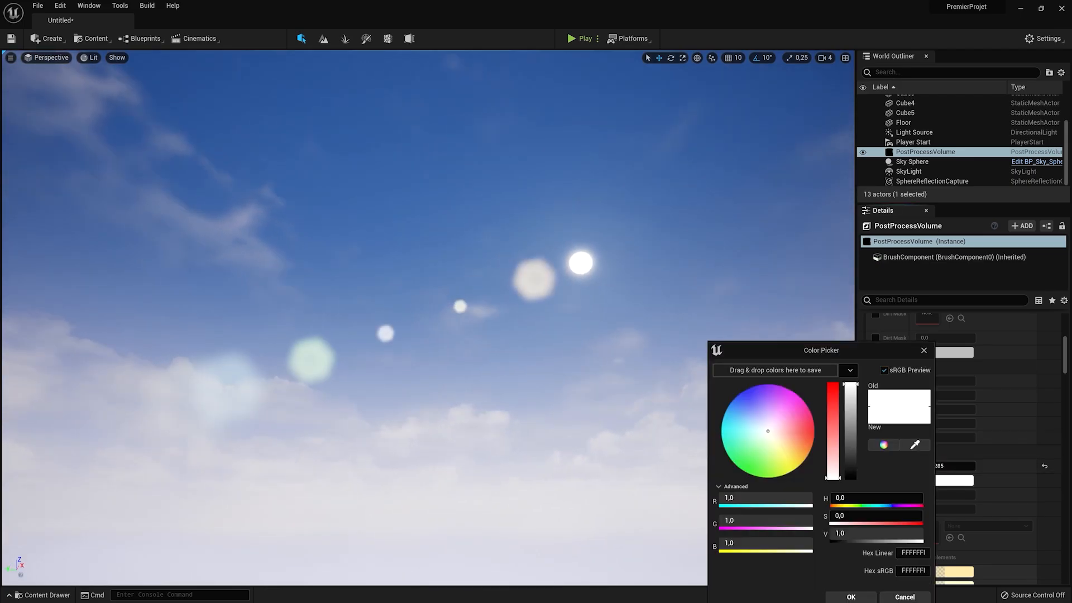
pyautogui.moveTo(799, 422); pyautogui.dragTo(813, 416)
pyautogui.moveTo(922, 495)
pyautogui.mouseDown()
pyautogui.moveTo(952, 495)
pyautogui.moveTo(934, 495)
pyautogui.mouseUp()
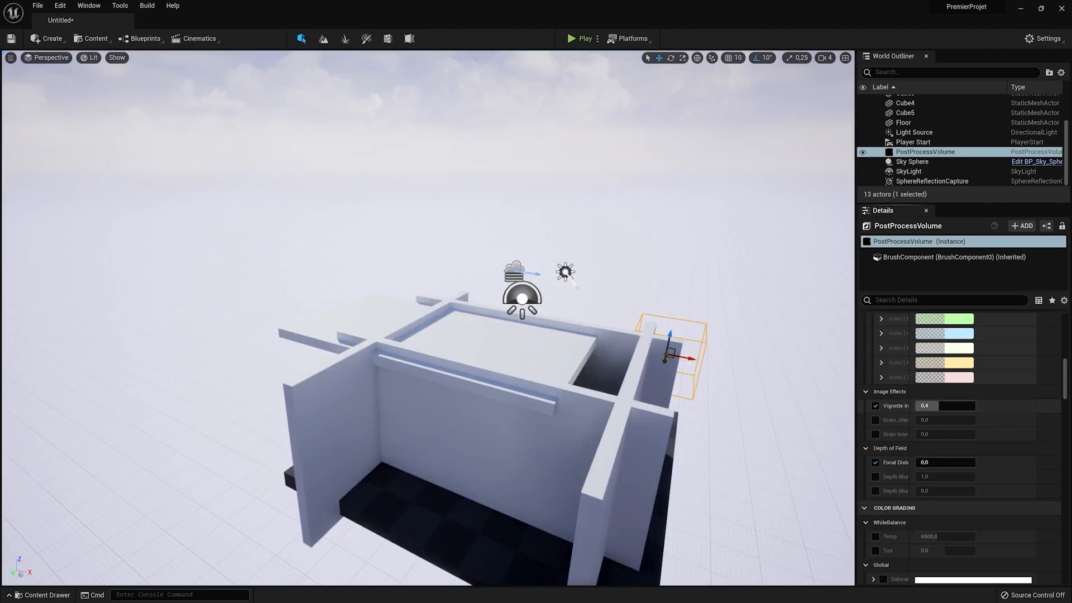
# - Raise the vignette intensity and experiment with the global color grading saturation, undoing the red channel change
pyautogui.moveTo(939, 406); pyautogui.dragTo(976, 405)
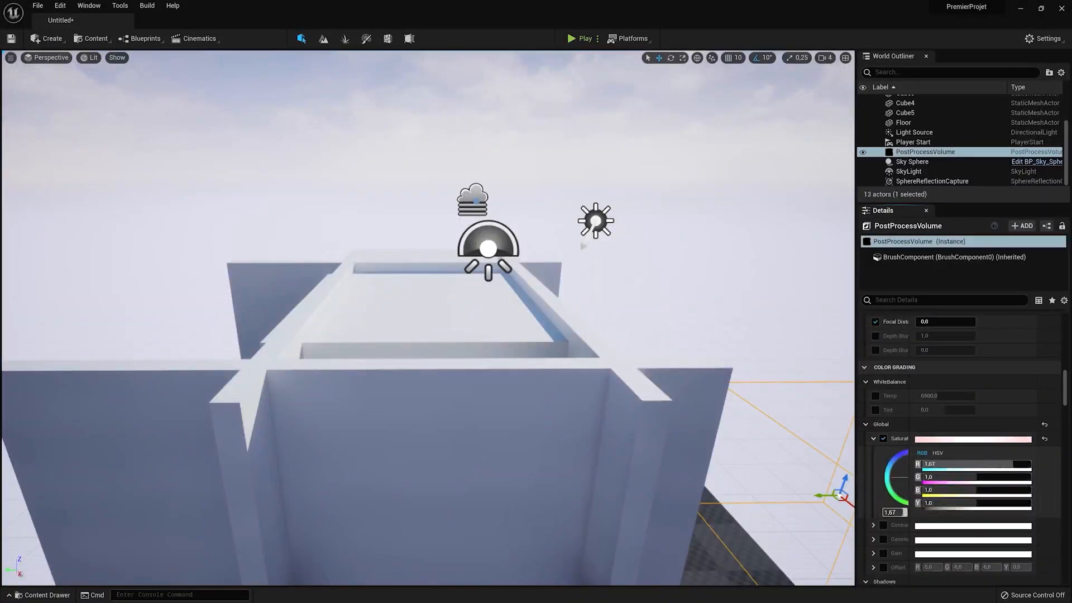
pyautogui.moveTo(1014, 464); pyautogui.dragTo(929, 464)
pyautogui.hotkey('ctrl', 'z')
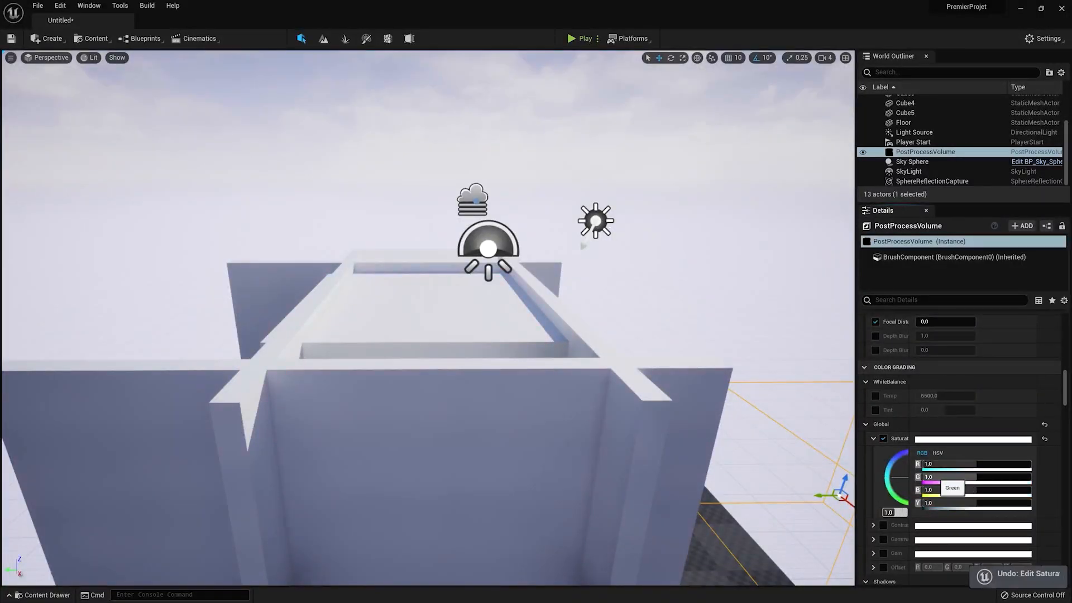
pyautogui.moveTo(949, 503); pyautogui.dragTo(1002, 502)
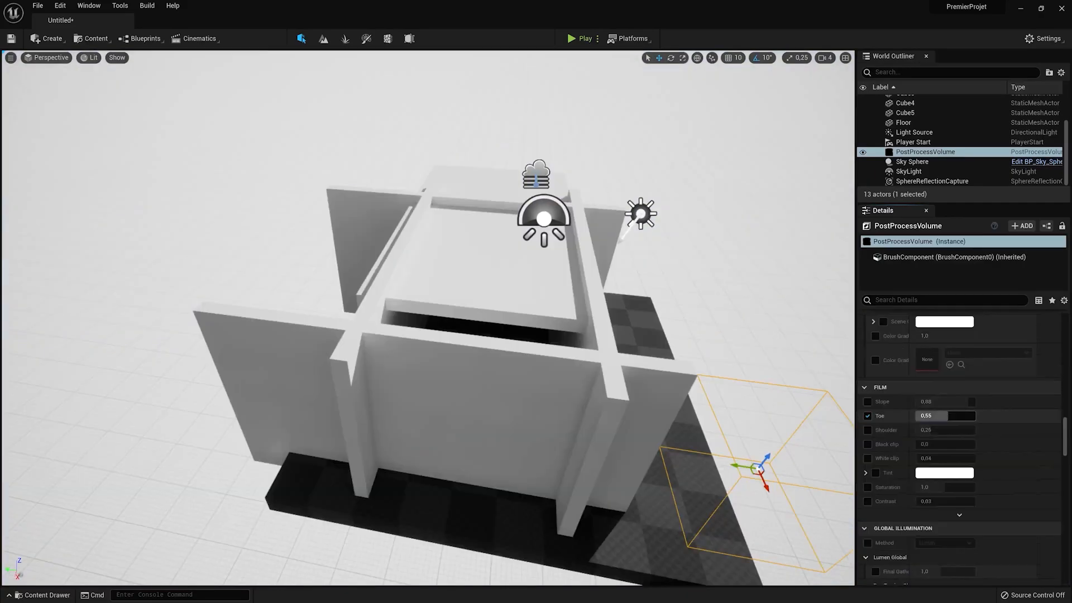
# - Lower the film Toe value and enable the Black clip override
pyautogui.moveTo(948, 416); pyautogui.dragTo(921, 445)
pyautogui.click(868, 445)
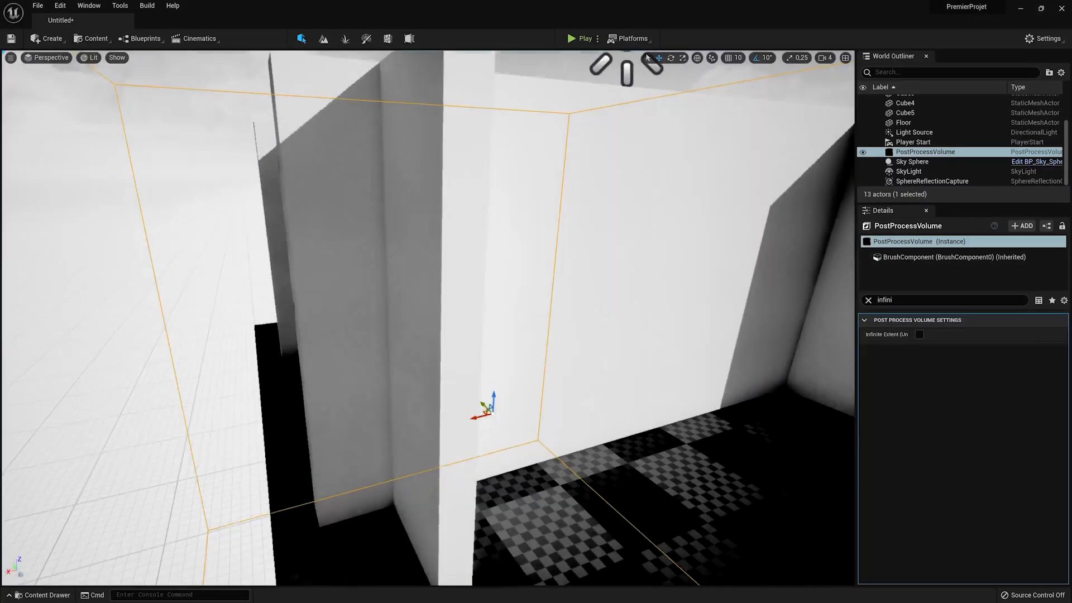
# - Filter the volume's properties for "infini" and enable Infinite Extent (Unbound), checking the view inside and outside its bounds
pyautogui.moveTo(428, 318); pyautogui.dragTo(335, 299, button='right')
pyautogui.press('s')
pyautogui.press('w')
pyautogui.press('s')
pyautogui.click(920, 334)
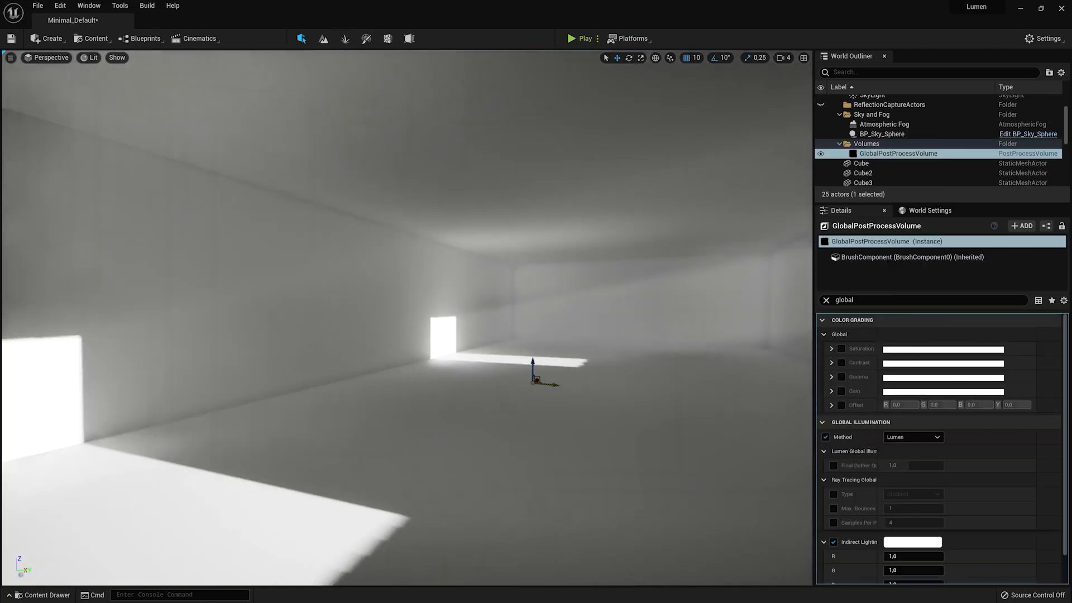
# - Switch the post process volume's Global Illumination method between None and Lumen and compare the room's indirect lighting from several viewpoints
pyautogui.moveTo(407, 318); pyautogui.dragTo(361, 319, button='right')
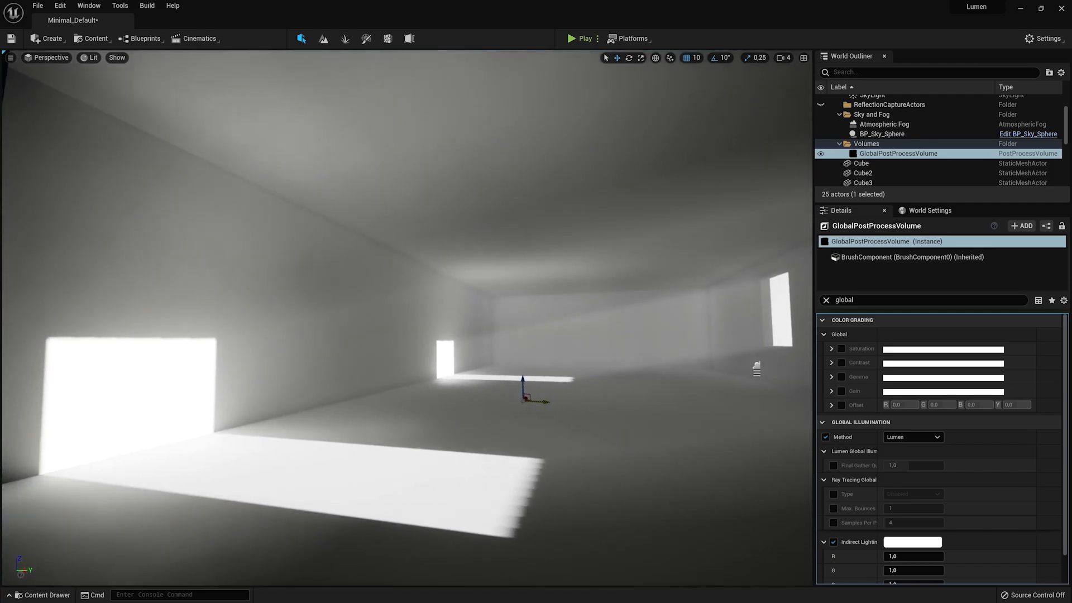
pyautogui.moveTo(362, 320)
pyautogui.mouseDown(button='right')
pyautogui.moveTo(393, 319)
pyautogui.moveTo(324, 320)
pyautogui.moveTo(480, 320)
pyautogui.mouseUp(button='right')
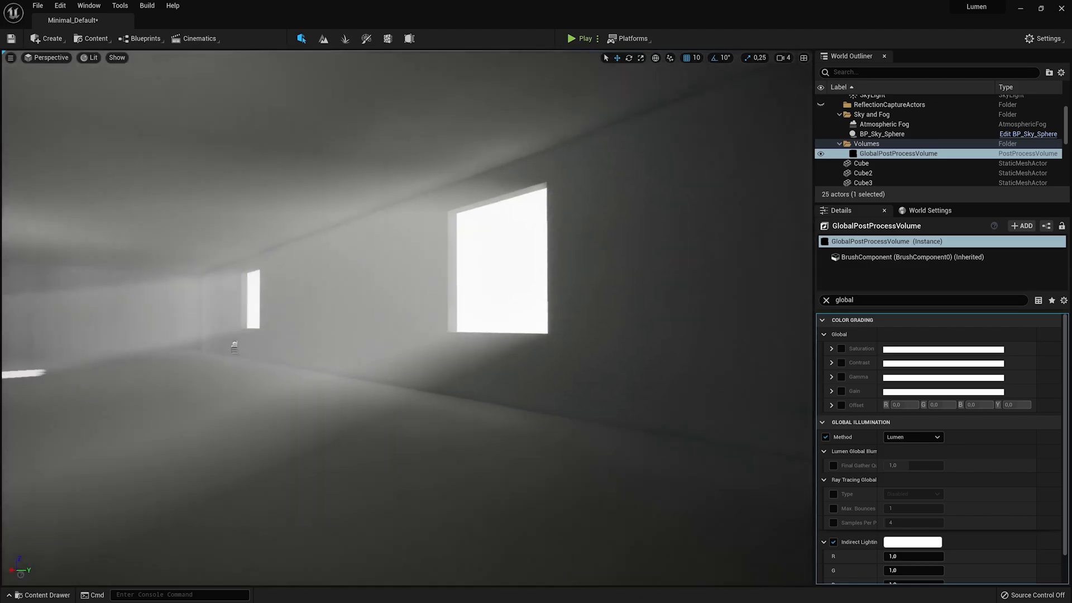
pyautogui.click(898, 154)
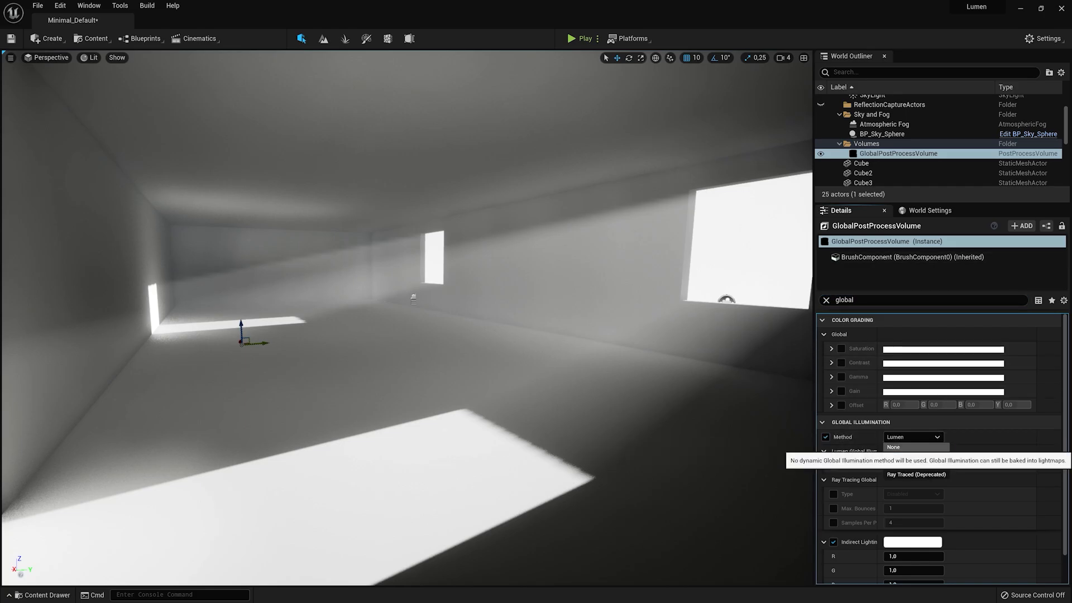
pyautogui.click(899, 448)
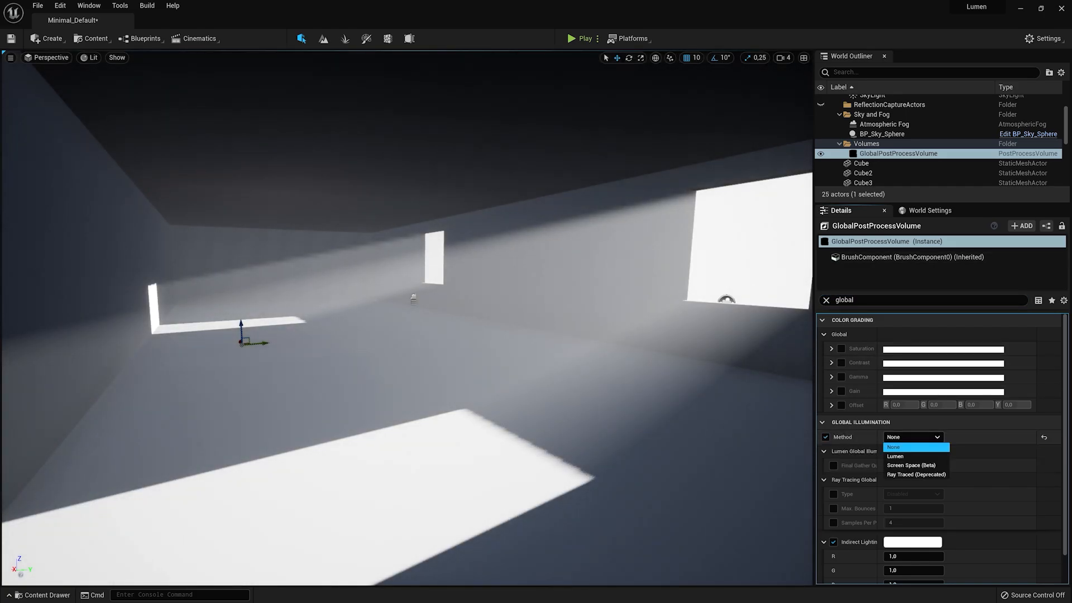
pyautogui.click(895, 456)
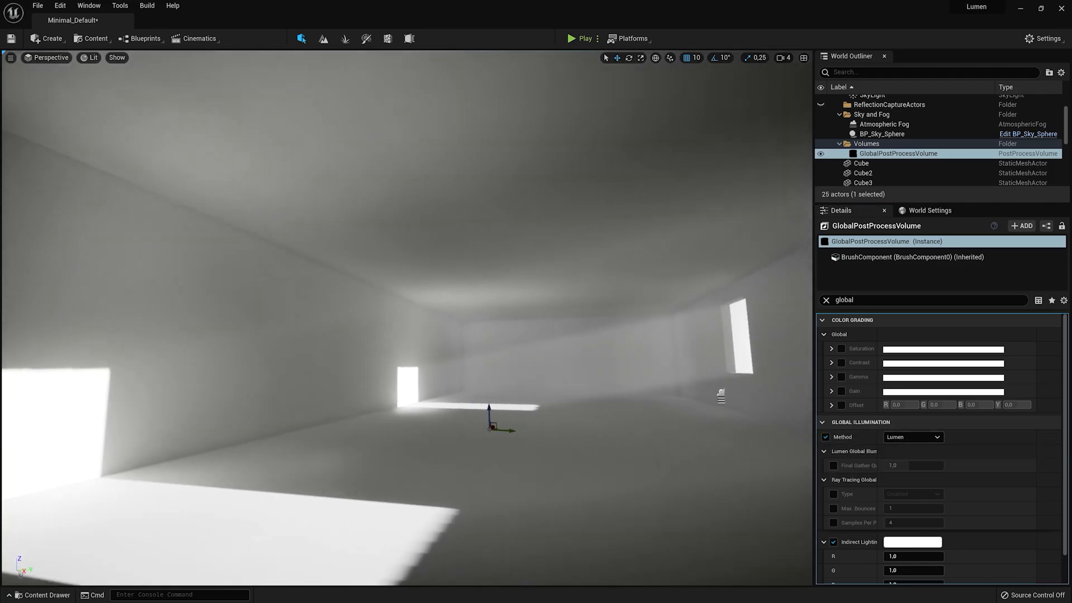
pyautogui.moveTo(408, 318); pyautogui.dragTo(438, 316, button='right')
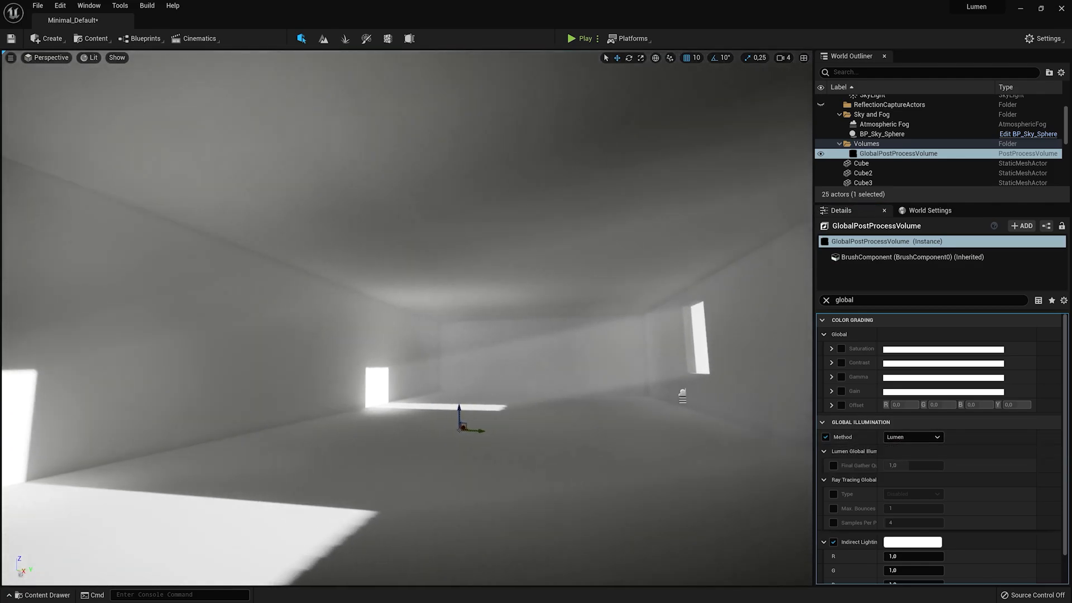
pyautogui.click(913, 437)
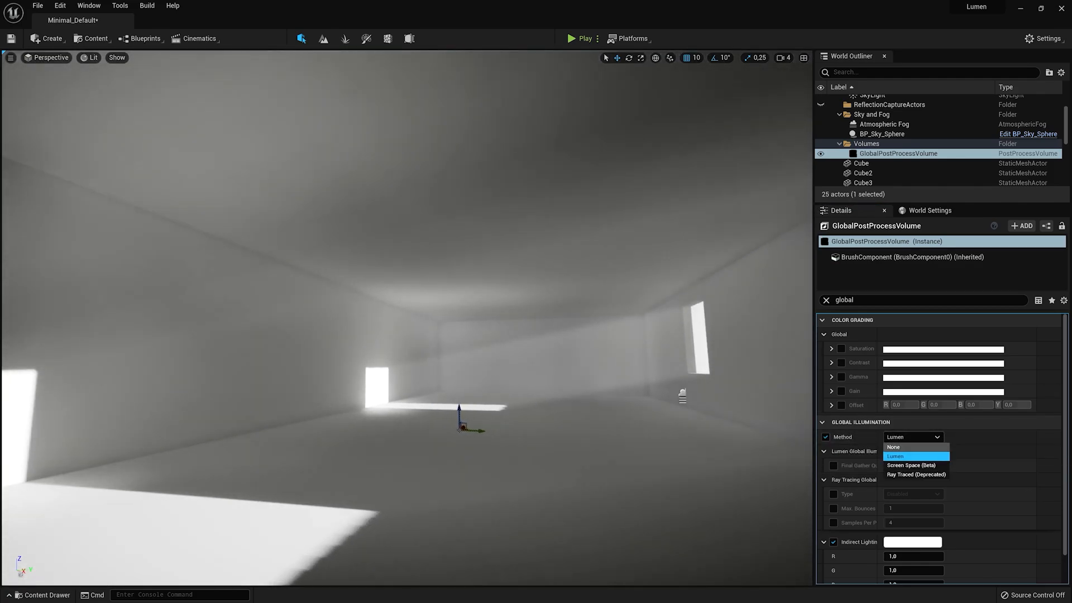
pyautogui.click(894, 447)
pyautogui.moveTo(407, 318)
pyautogui.mouseDown(button='right')
pyautogui.moveTo(379, 320)
pyautogui.moveTo(363, 337)
pyautogui.moveTo(435, 337)
pyautogui.moveTo(420, 336)
pyautogui.mouseUp(button='right')
pyautogui.press('s')
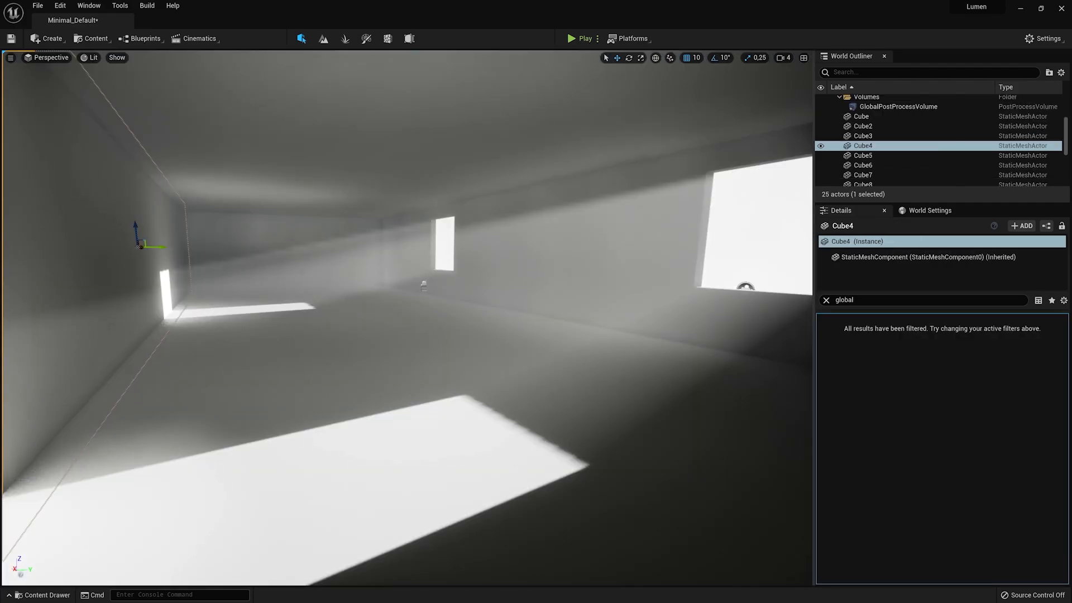
# - Clear the property filter for the long wall Cube4, assign it the blue M_Basic_Wall2 material, and inspect the color bleeding around it
pyautogui.click(827, 301)
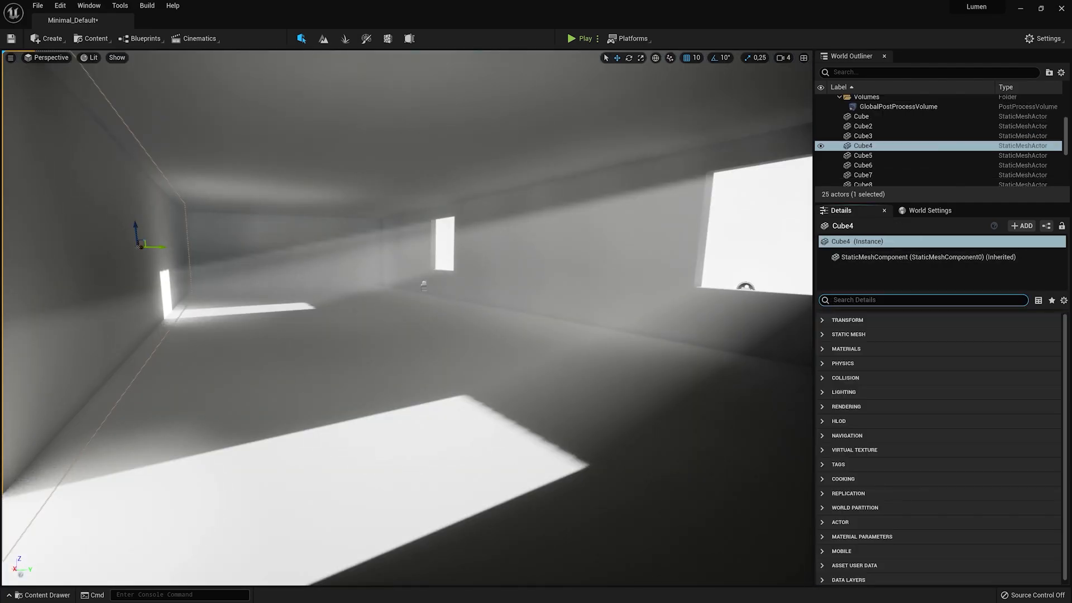
pyautogui.click(822, 335)
pyautogui.click(823, 320)
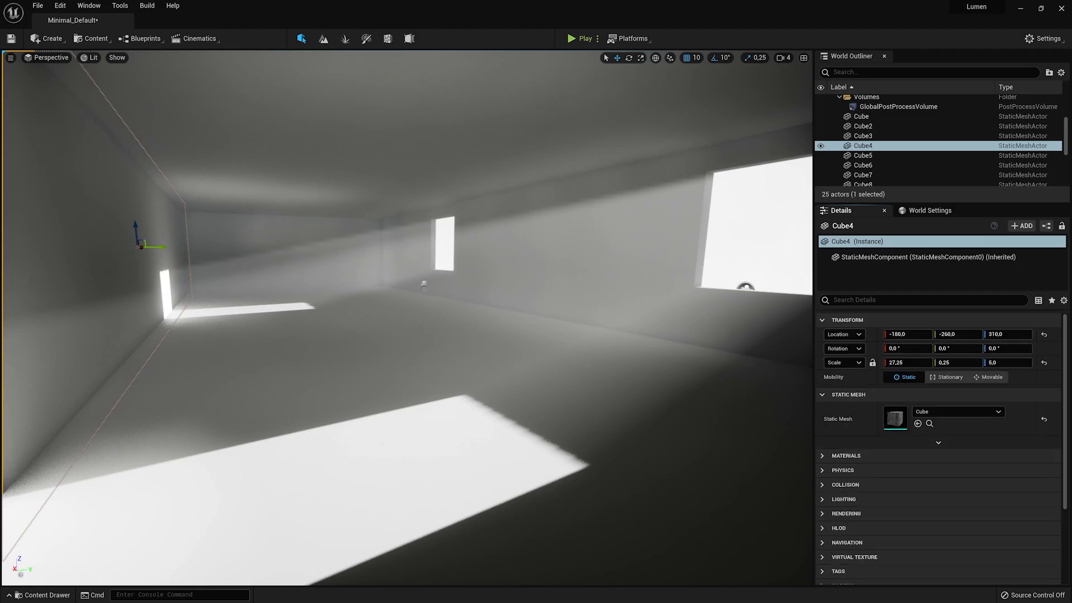
pyautogui.click(955, 473)
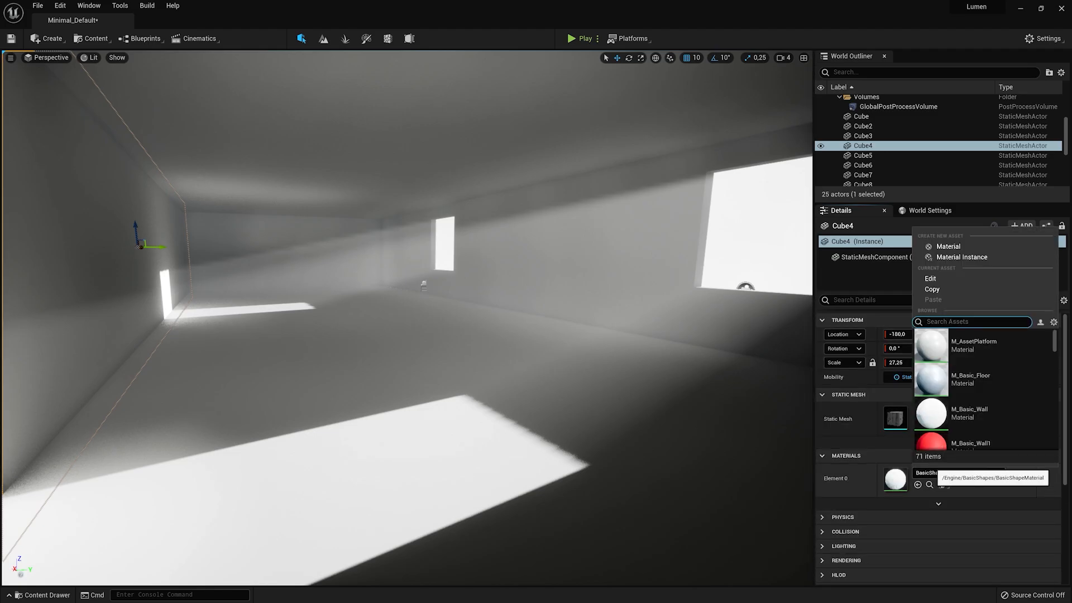
pyautogui.click(983, 441)
pyautogui.moveTo(502, 313); pyautogui.dragTo(408, 301, button='right')
pyautogui.press('w')
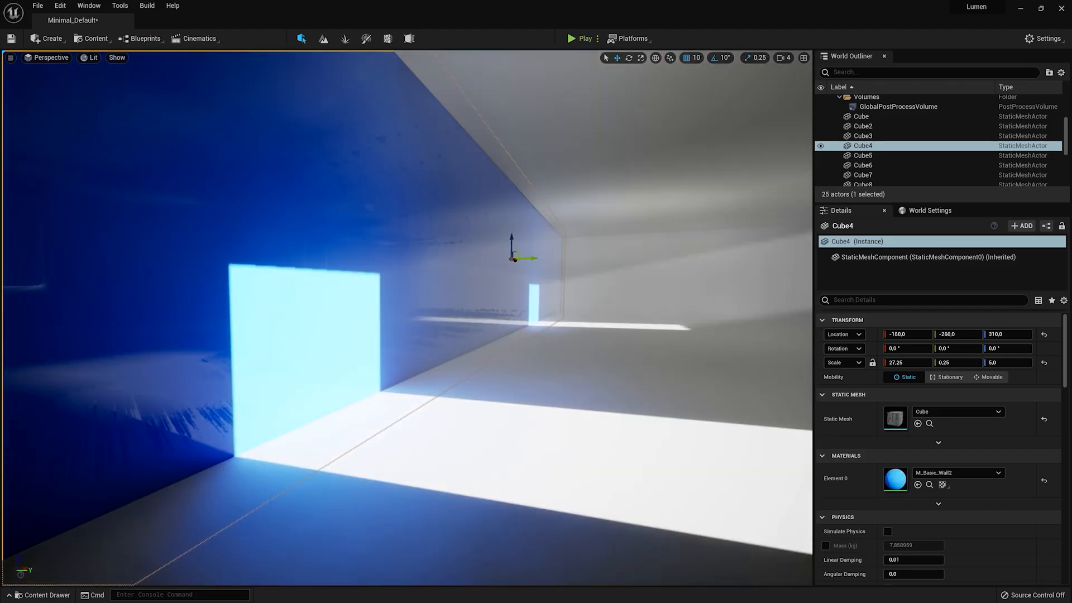
pyautogui.moveTo(408, 301); pyautogui.dragTo(425, 333, button='right')
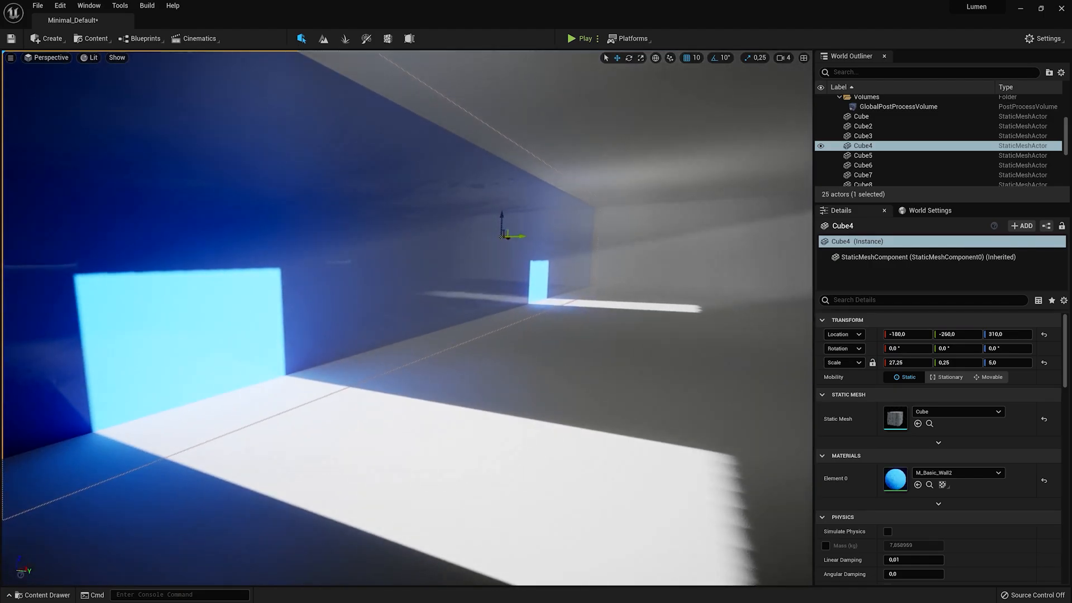
pyautogui.moveTo(424, 333); pyautogui.dragTo(388, 332, button='right')
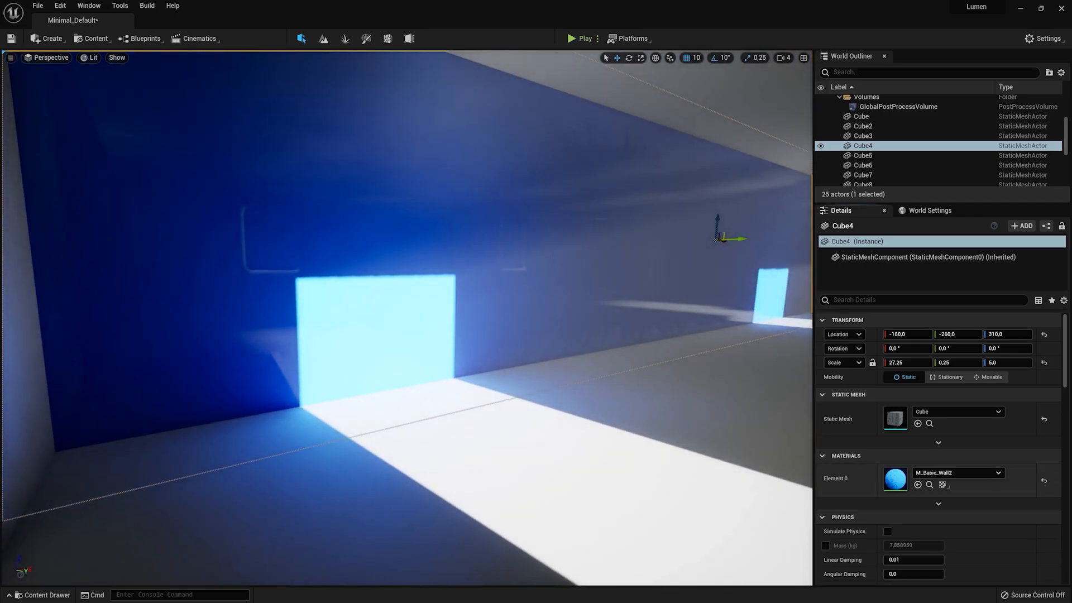
# - Try the M_Basic_Wall1 and M_Basic_Wall materials on the long wall Cube4, and finish with a dark blue material
pyautogui.click(958, 473)
pyautogui.click(957, 376)
pyautogui.moveTo(388, 332); pyautogui.dragTo(385, 333, button='right')
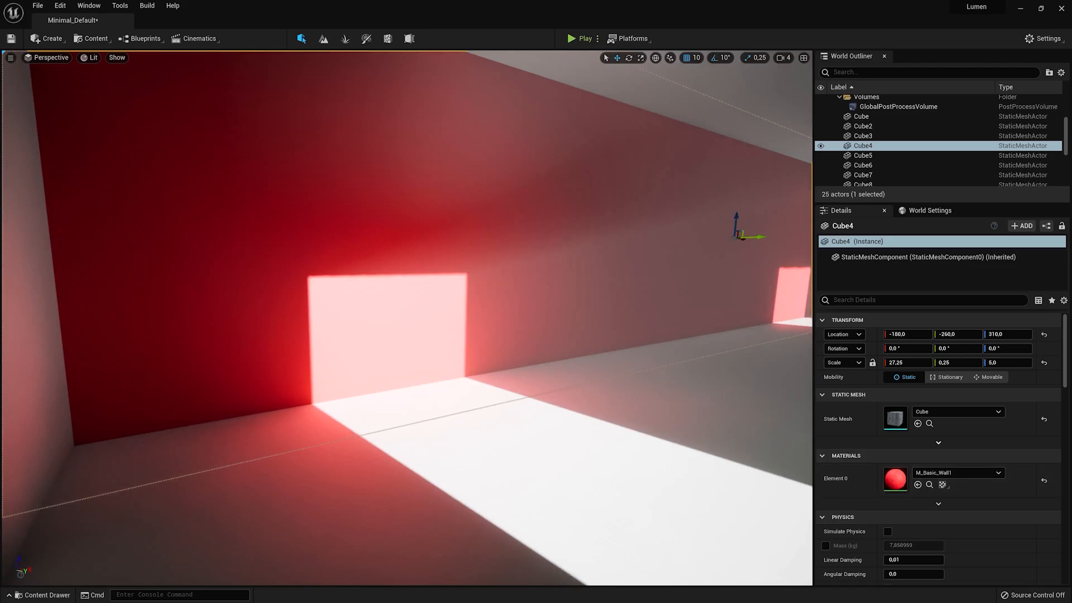
pyautogui.click(957, 473)
pyautogui.click(961, 412)
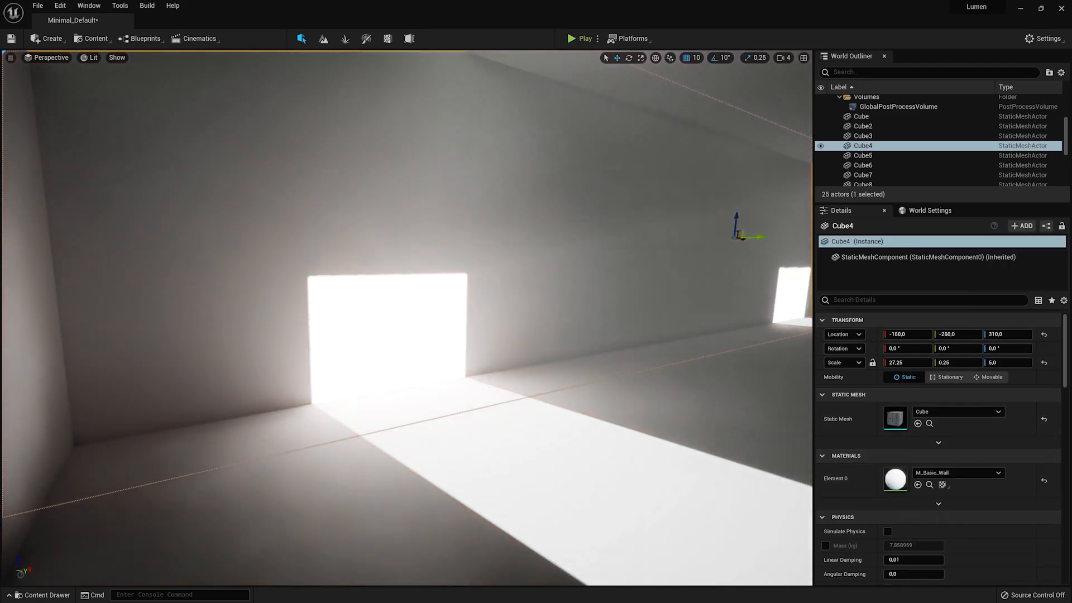
pyautogui.click(958, 473)
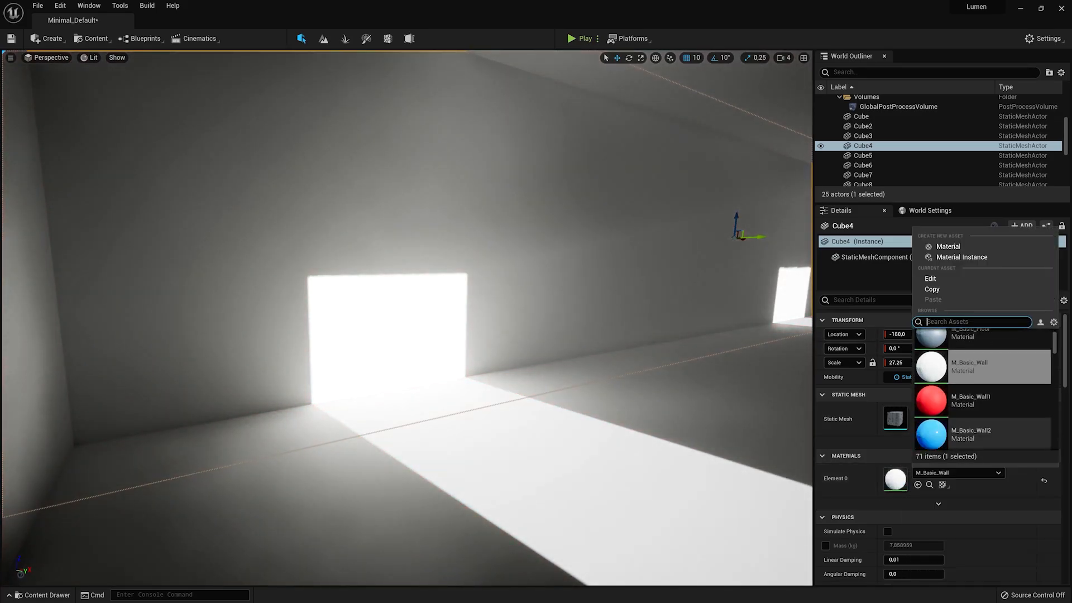
pyautogui.click(960, 453)
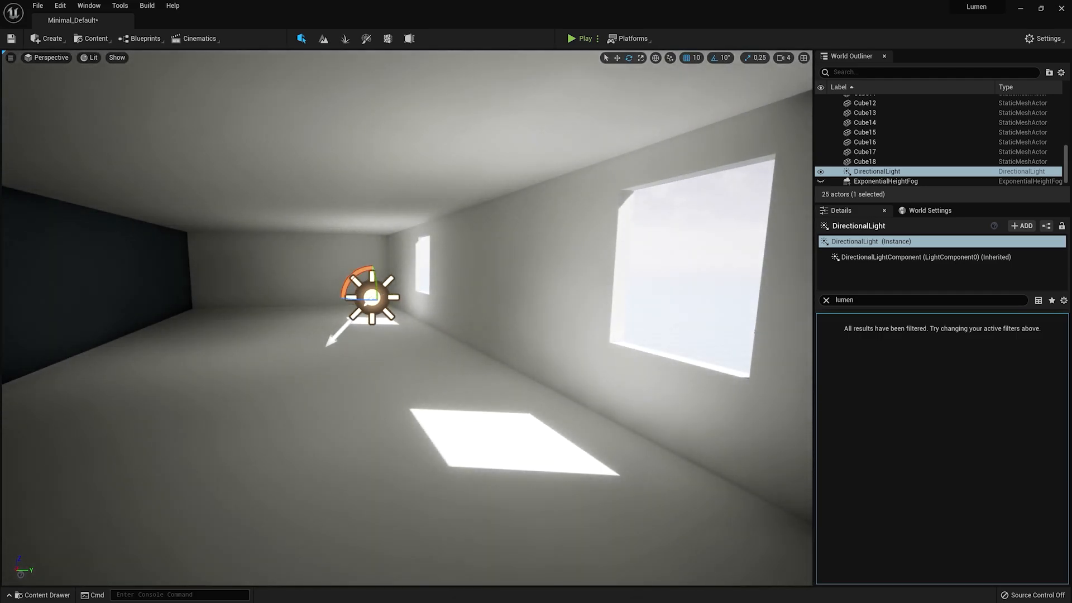
# - Undo the last directional light rotation, rotate the light slightly again, and hide it to darken the room
pyautogui.hotkey('ctrl', 'z')
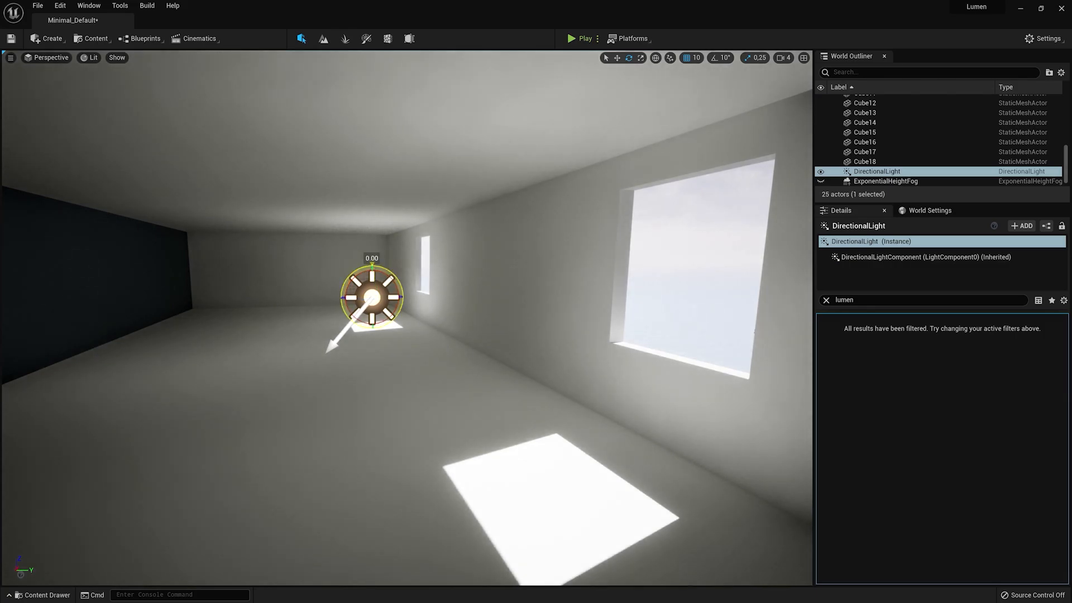
pyautogui.moveTo(372, 266)
pyautogui.mouseDown()
pyautogui.moveTo(398, 282)
pyautogui.moveTo(401, 310)
pyautogui.moveTo(399, 254)
pyautogui.moveTo(371, 252)
pyautogui.moveTo(352, 267)
pyautogui.mouseUp()
pyautogui.press('h')
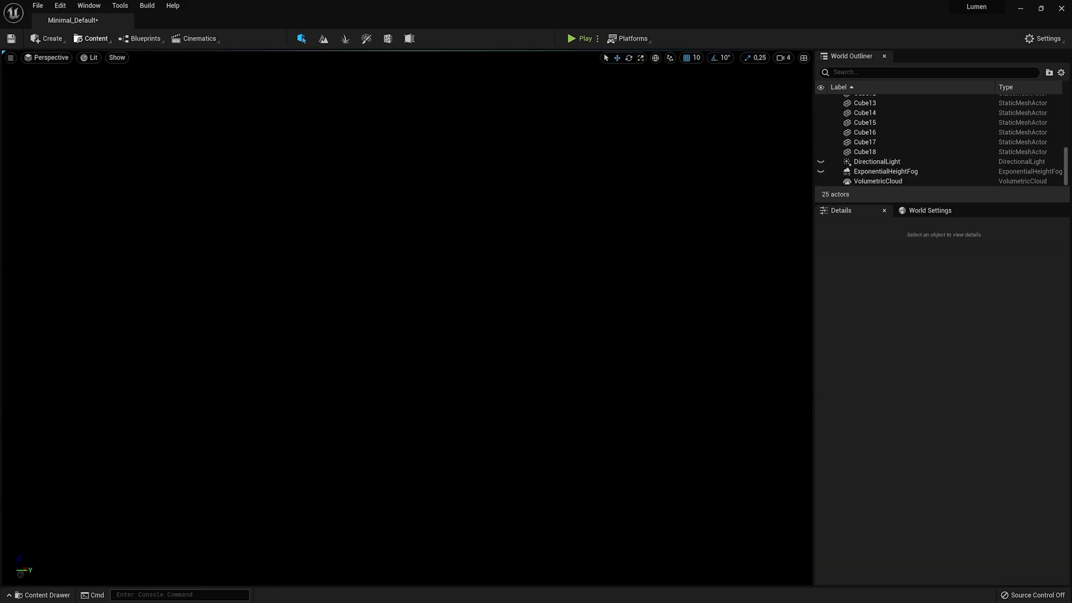
# - Place a point light inside the dark room and look at how it lights the walls
pyautogui.click(47, 38)
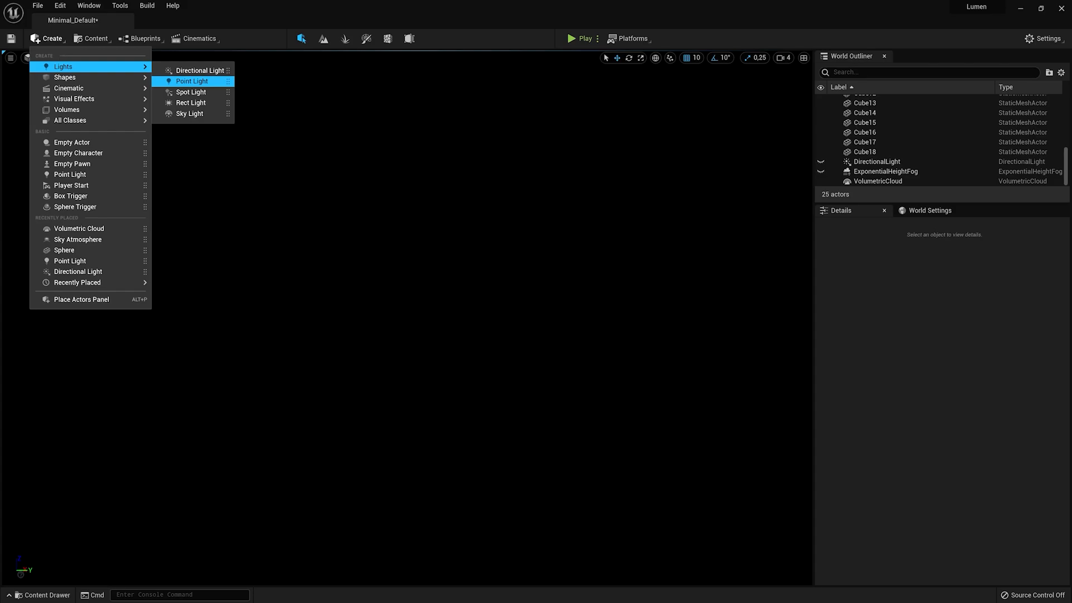
pyautogui.moveTo(192, 82); pyautogui.dragTo(446, 209)
pyautogui.moveTo(447, 210); pyautogui.dragTo(614, 184, button='right')
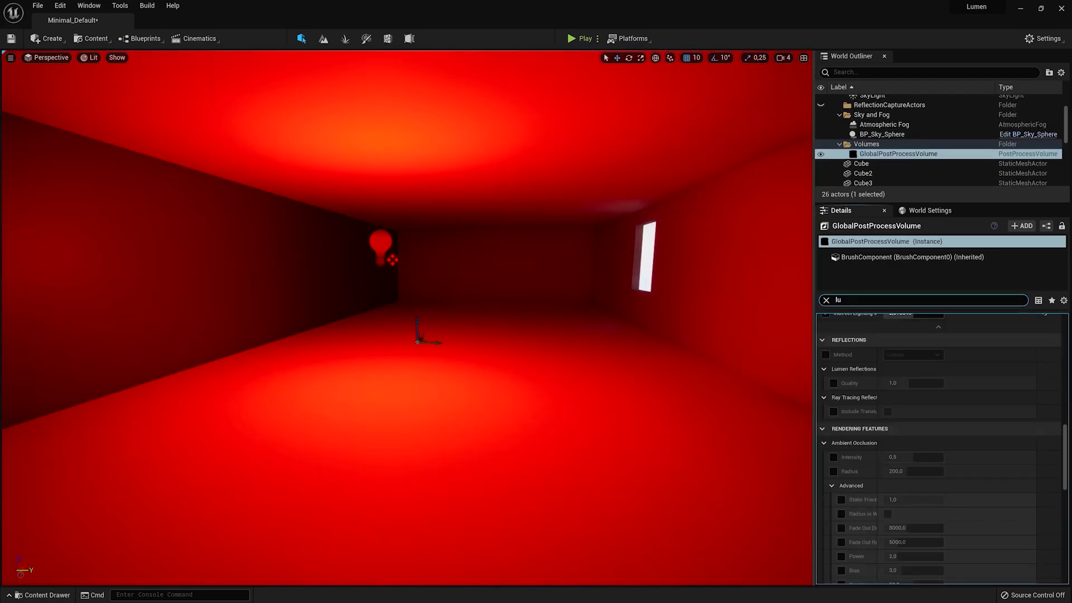
# - Filter the post process volume's properties for "lumen" and try the Global Illumination method None under the red point light
pyautogui.write('men')
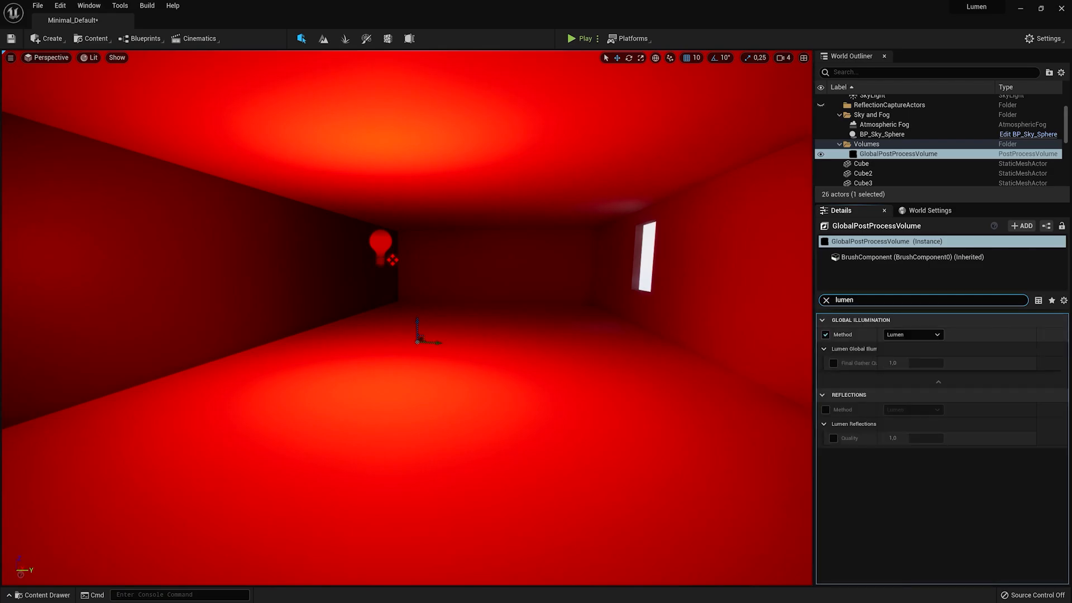
pyautogui.click(913, 336)
pyautogui.click(916, 344)
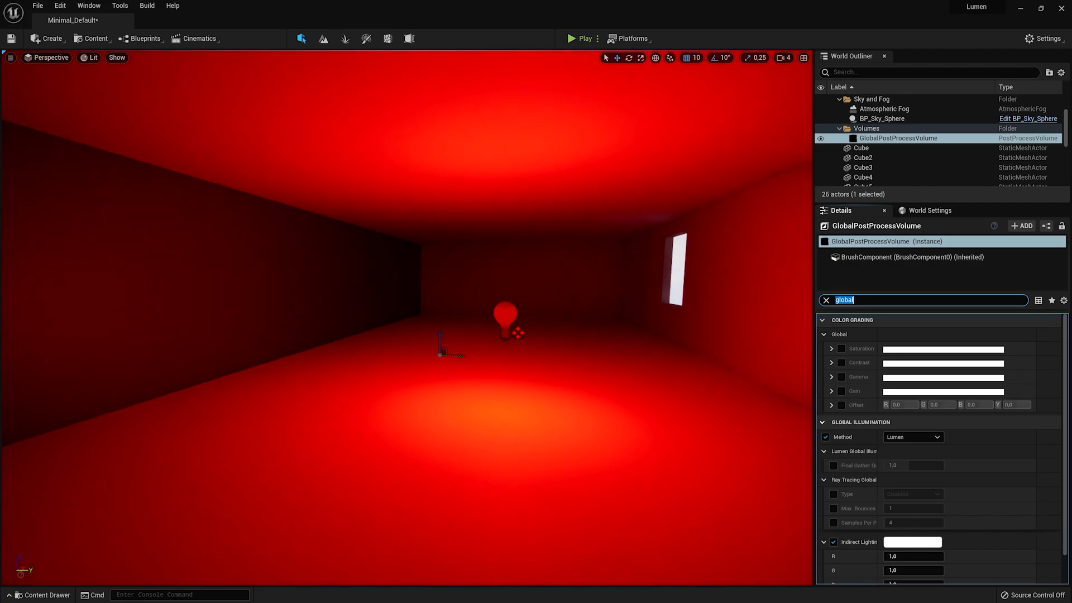
pyautogui.click(913, 437)
pyautogui.click(915, 447)
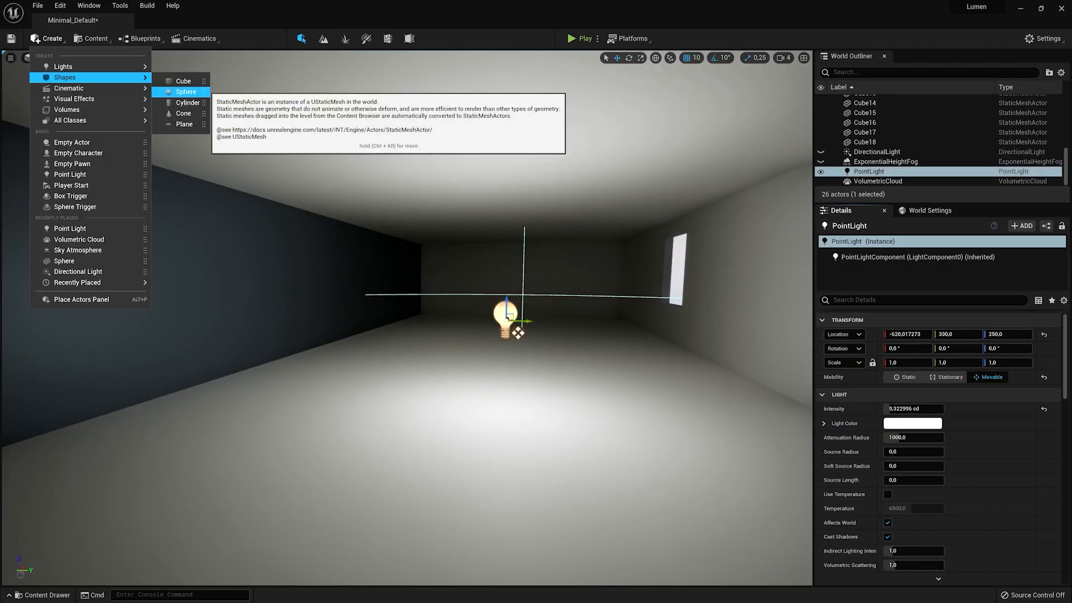
# - Place a sphere on the floor near the point light and reposition it to check the shadow it casts
pyautogui.click(182, 88)
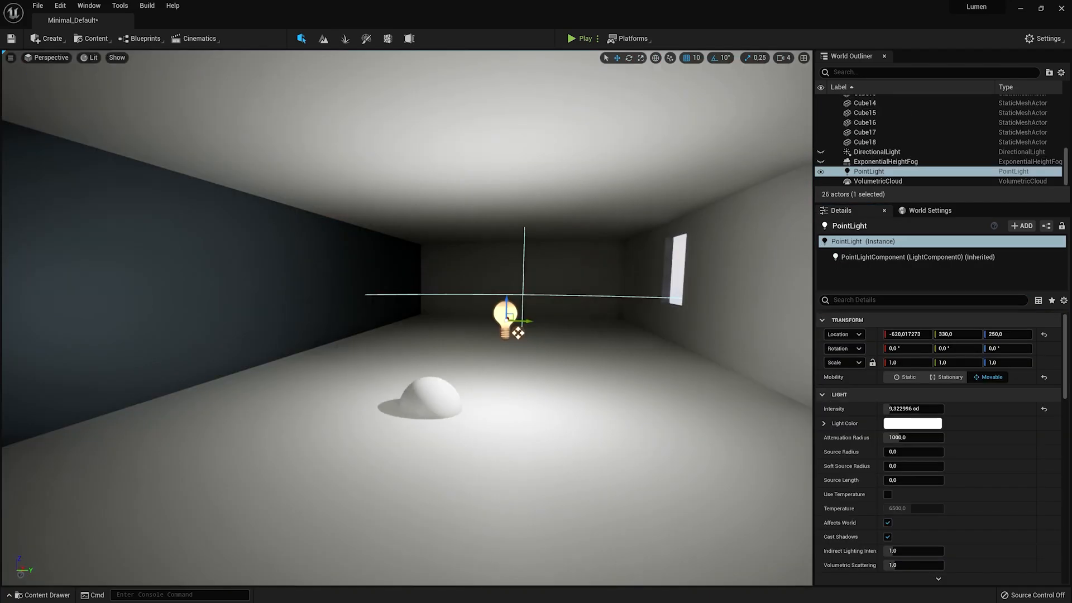
pyautogui.moveTo(476, 415); pyautogui.dragTo(451, 350)
pyautogui.moveTo(518, 333); pyautogui.dragTo(413, 357, button='right')
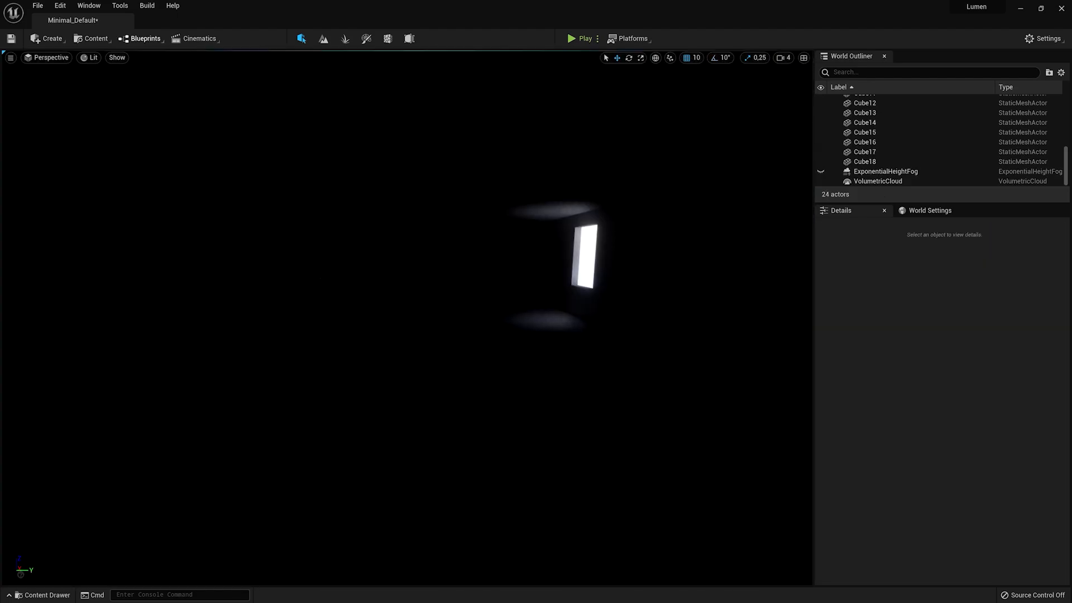
# - Place a spot light in the dark room and raise it close to the ceiling, to a Z location of 470
pyautogui.click(50, 38)
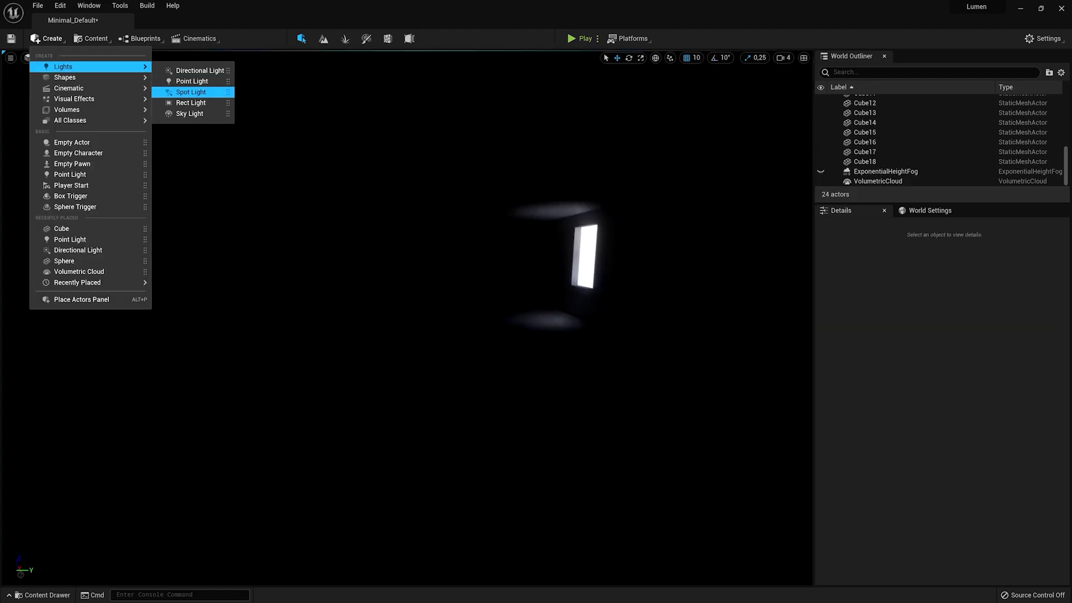
pyautogui.click(190, 92)
pyautogui.moveTo(405, 423); pyautogui.dragTo(414, 111)
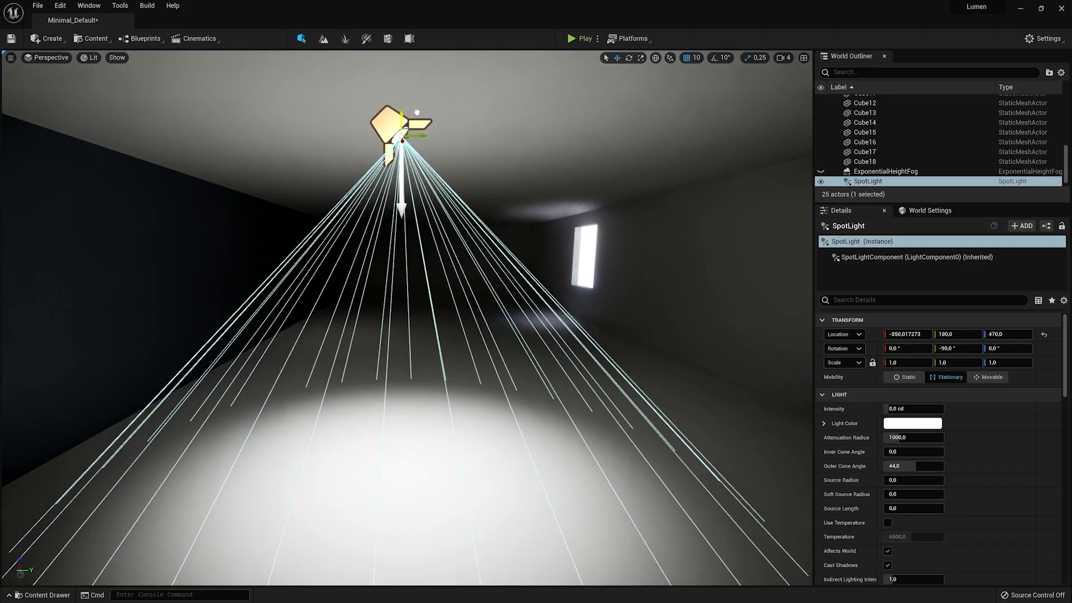
pyautogui.moveTo(413, 168); pyautogui.dragTo(349, 165, button='right')
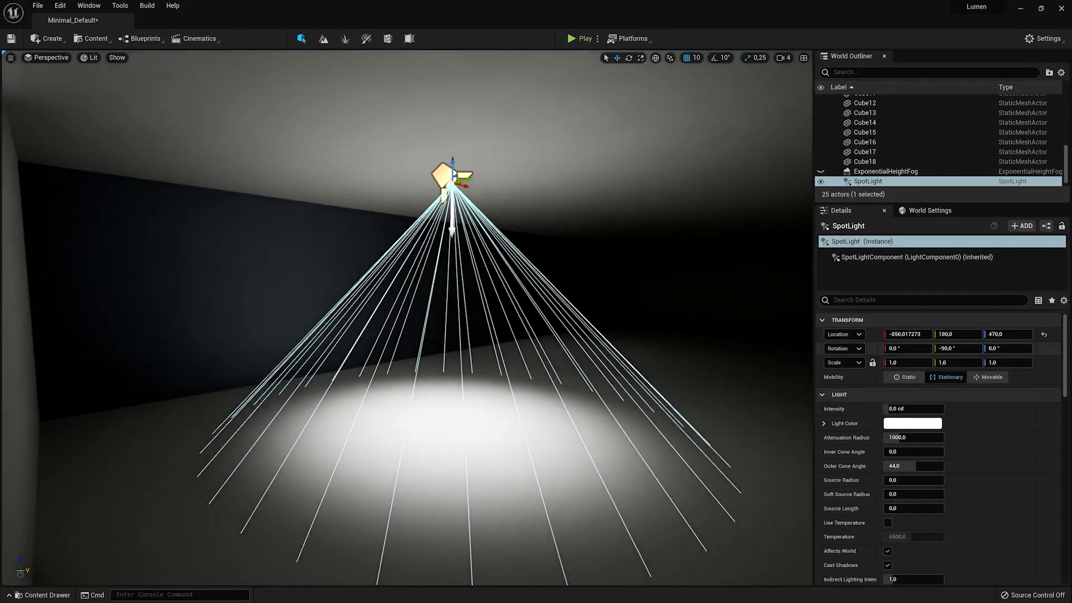
# - Experiment with the spot light's intensity and attenuation radius and increase its inner cone angle
pyautogui.moveTo(910, 409)
pyautogui.mouseDown()
pyautogui.moveTo(930, 409)
pyautogui.moveTo(892, 409)
pyautogui.mouseUp()
pyautogui.moveTo(899, 438)
pyautogui.mouseDown()
pyautogui.moveTo(886, 438)
pyautogui.moveTo(900, 437)
pyautogui.mouseUp()
pyautogui.moveTo(888, 452); pyautogui.dragTo(916, 452)
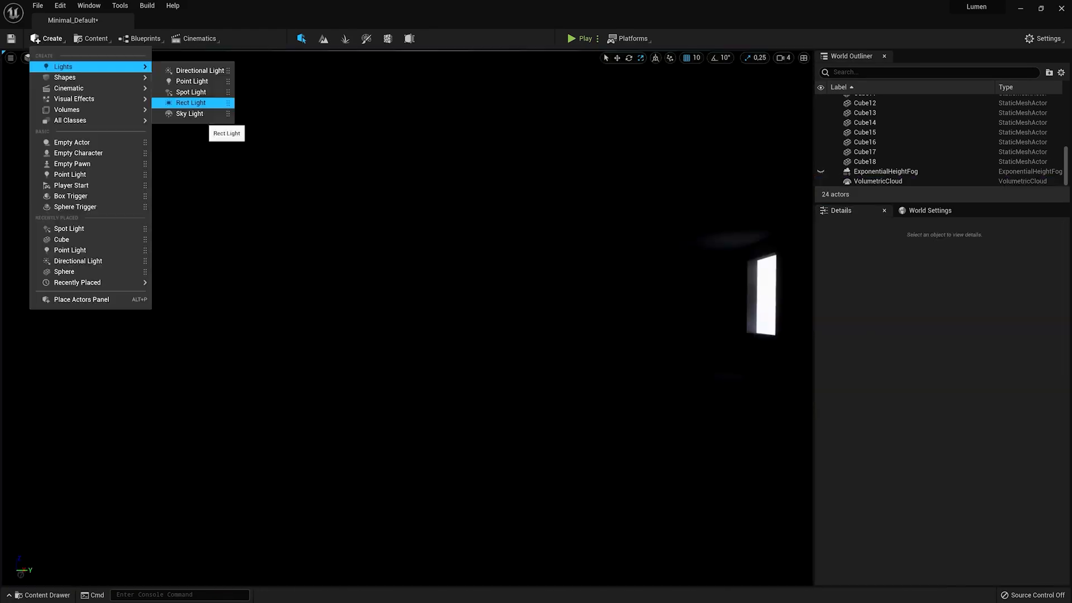
# - Place a rect light in the dark room, raise it to a Z location of 310, and undo its last attenuation radius edit
pyautogui.click(184, 104)
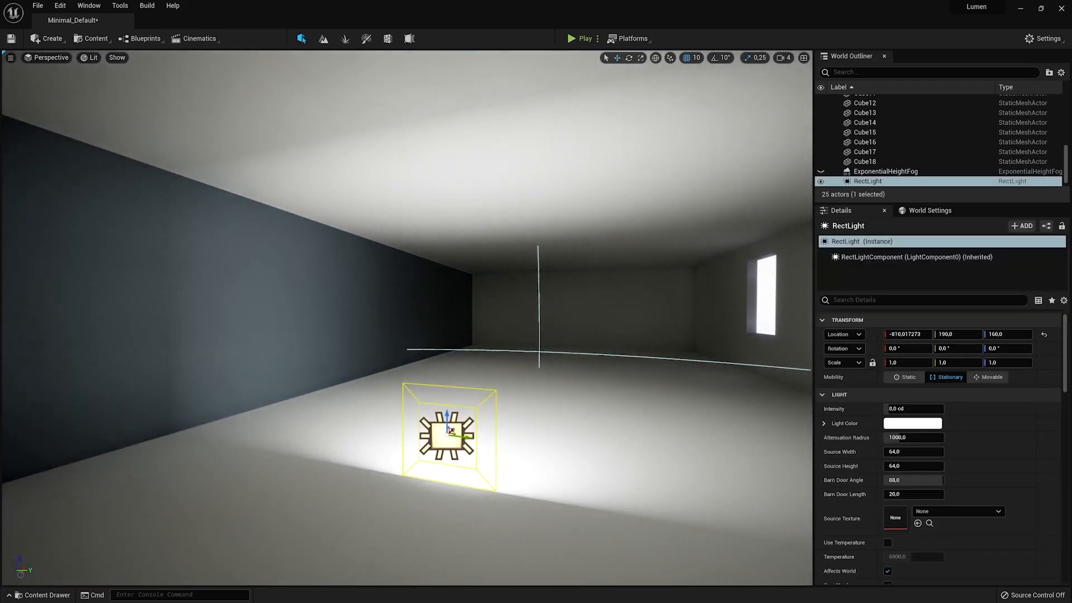
pyautogui.press('e')
pyautogui.moveTo(447, 335); pyautogui.dragTo(246, 335, button='right')
pyautogui.press('d')
pyautogui.press('r')
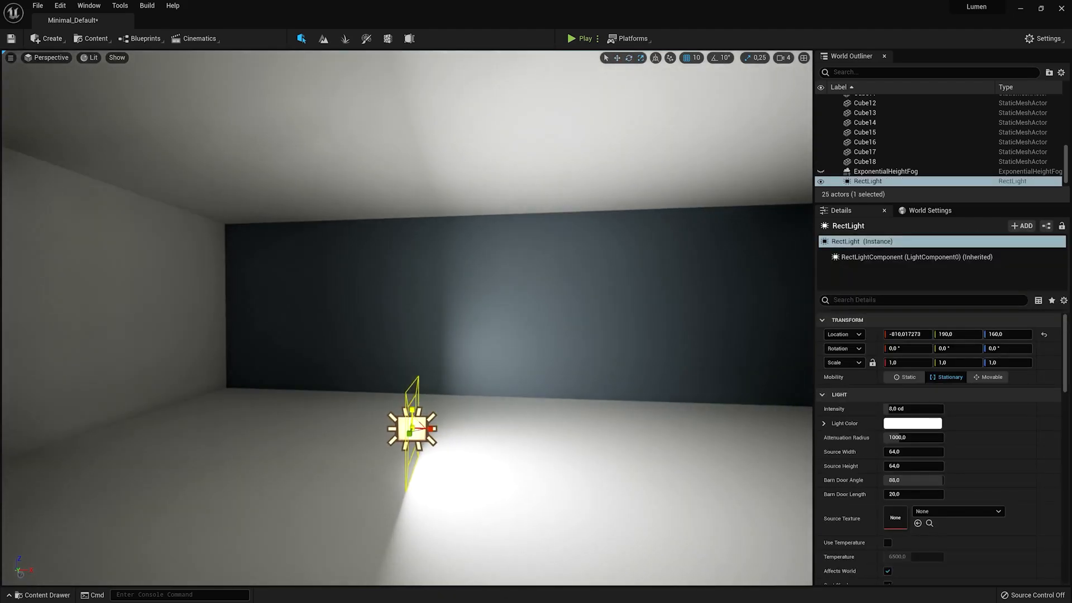
pyautogui.moveTo(414, 411); pyautogui.dragTo(408, 274)
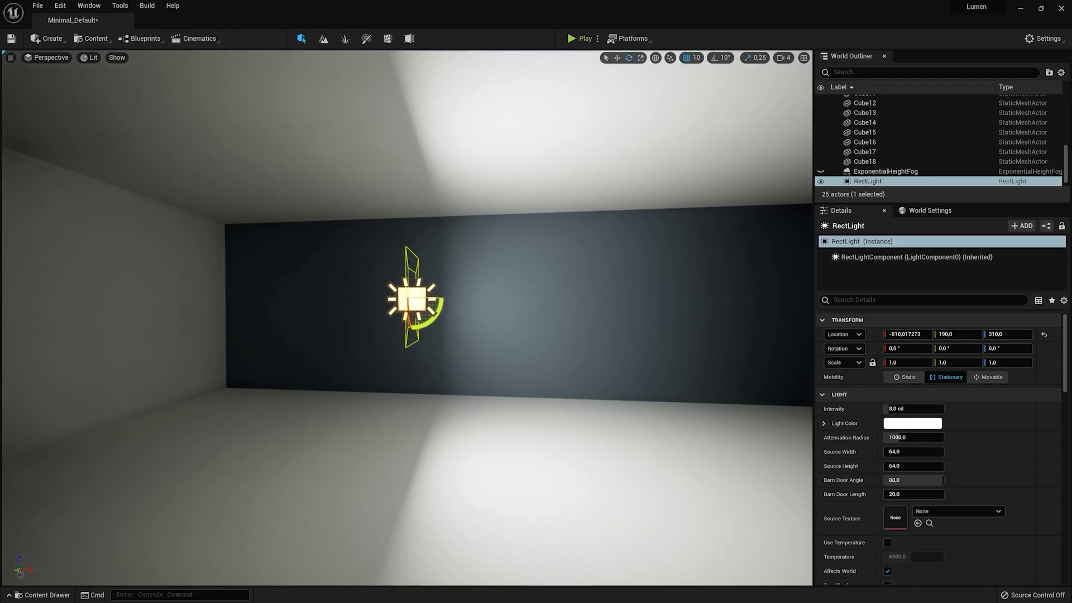
pyautogui.hotkey('ctrl', 'z')
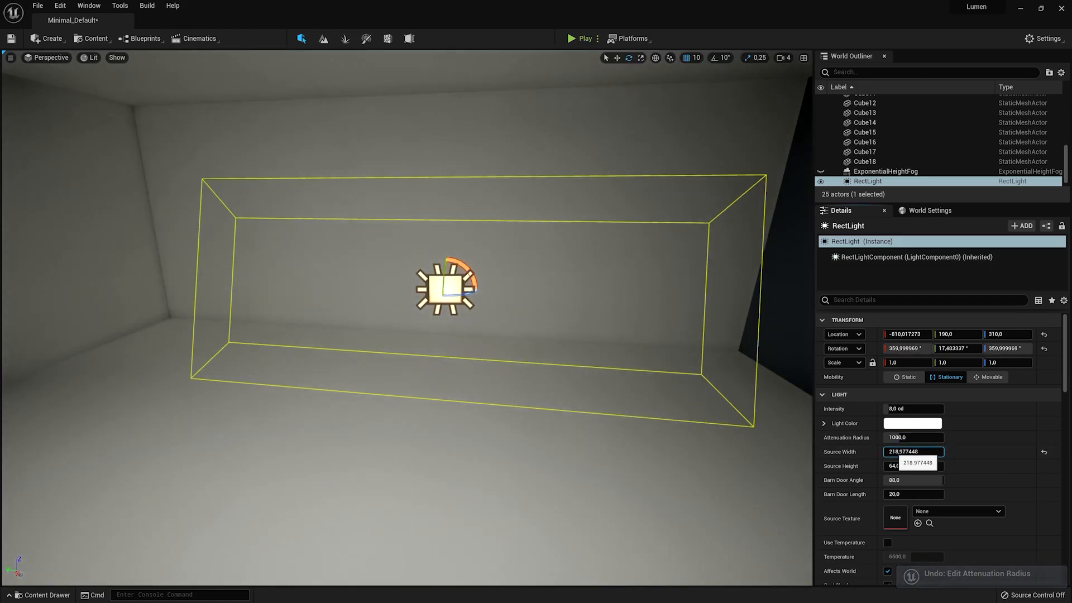
# - Undo the remaining rect light edits until the directional light is restored, and rotate it to change the light entering through the windows
pyautogui.press('s')
pyautogui.moveTo(425, 335)
pyautogui.mouseDown(button='right')
pyautogui.moveTo(433, 318)
pyautogui.moveTo(475, 299)
pyautogui.moveTo(433, 321)
pyautogui.mouseUp(button='right')
pyautogui.hotkey('ctrl', 'z')
pyautogui.hotkey('ctrl', 'z')
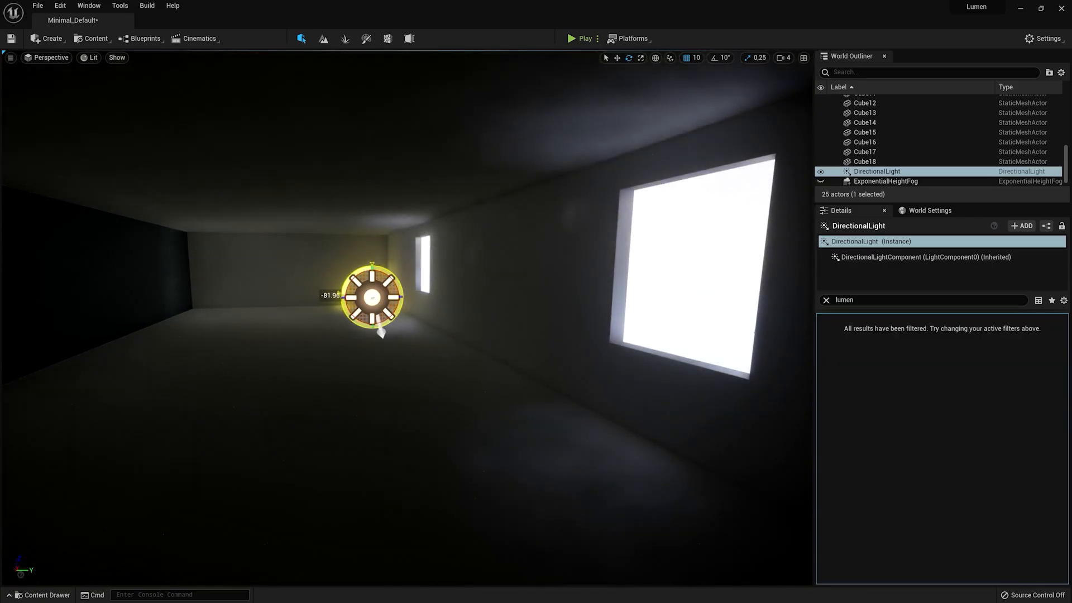
pyautogui.moveTo(341, 293); pyautogui.dragTo(403, 291)
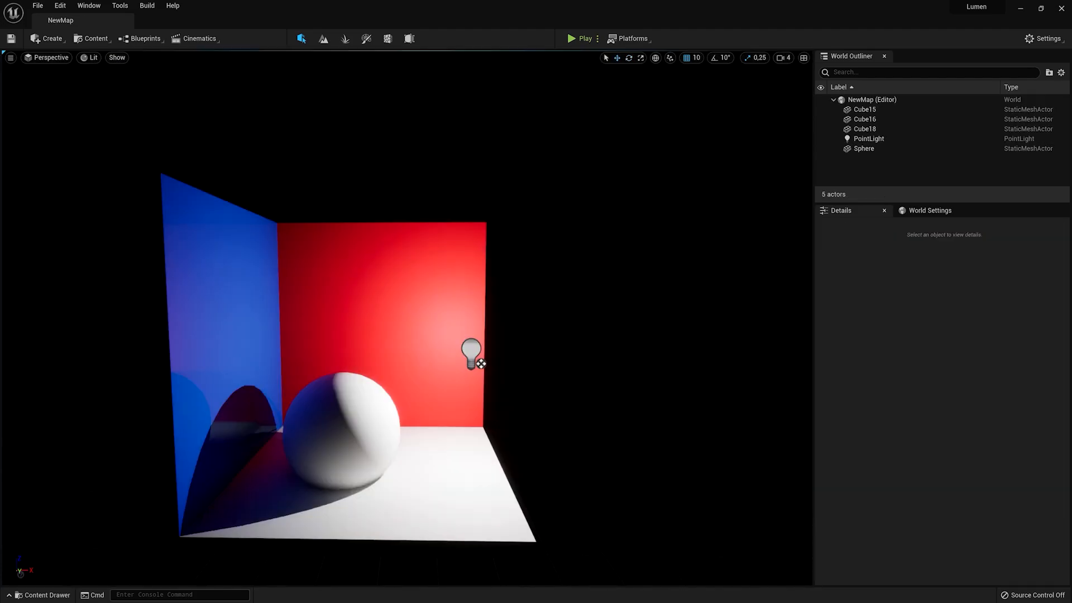
# - Select the point light in NewMap and move it along the red wall toward the sphere
pyautogui.moveTo(407, 318); pyautogui.dragTo(444, 304, button='middle')
pyautogui.click(508, 340)
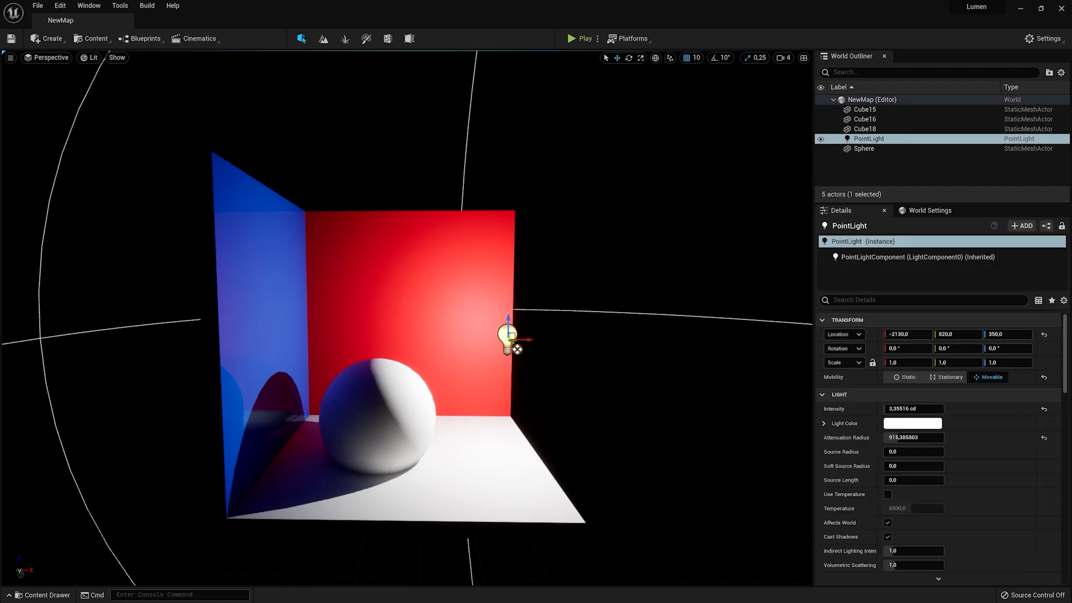
pyautogui.moveTo(517, 350); pyautogui.dragTo(444, 349)
pyautogui.moveTo(444, 349)
pyautogui.mouseDown(button='right')
pyautogui.moveTo(423, 342)
pyautogui.moveTo(402, 352)
pyautogui.moveTo(447, 351)
pyautogui.moveTo(425, 354)
pyautogui.mouseUp(button='right')
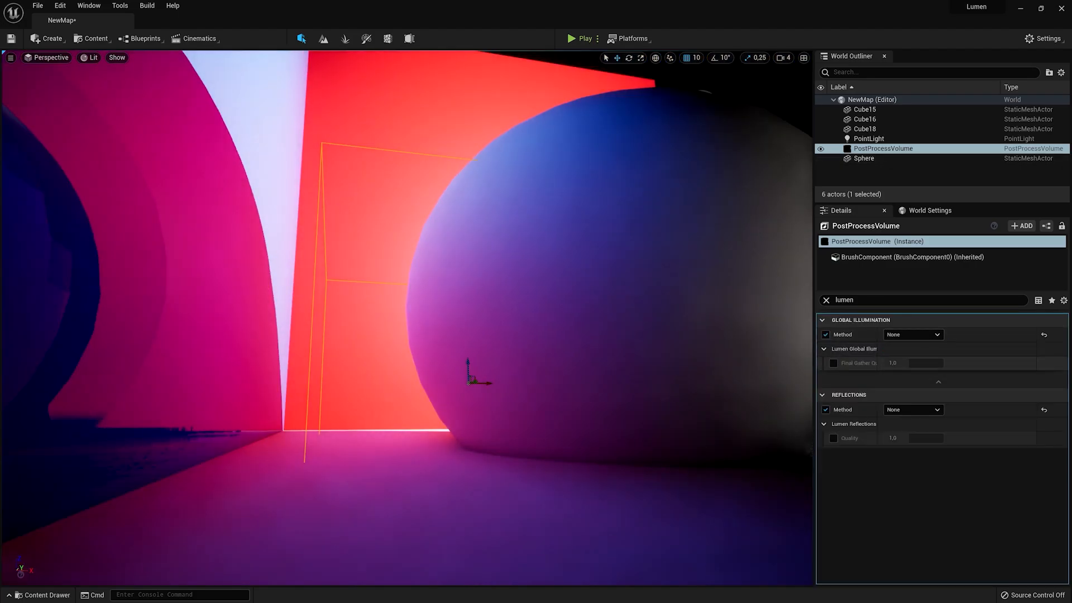
# - Enable Infinite Extent (Unbound) on the Post Process Volume in NewMap
pyautogui.moveTo(424, 335)
pyautogui.mouseDown(button='right')
pyautogui.moveTo(433, 338)
pyautogui.moveTo(413, 334)
pyautogui.moveTo(426, 333)
pyautogui.moveTo(418, 316)
pyautogui.mouseUp(button='right')
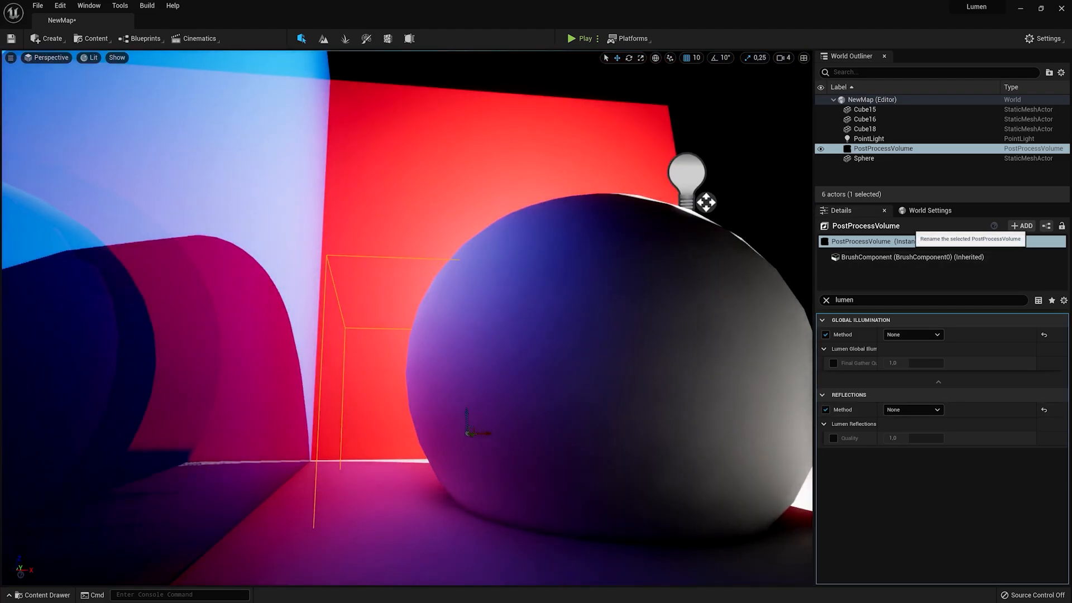
pyautogui.write('infinite')
pyautogui.click(888, 334)
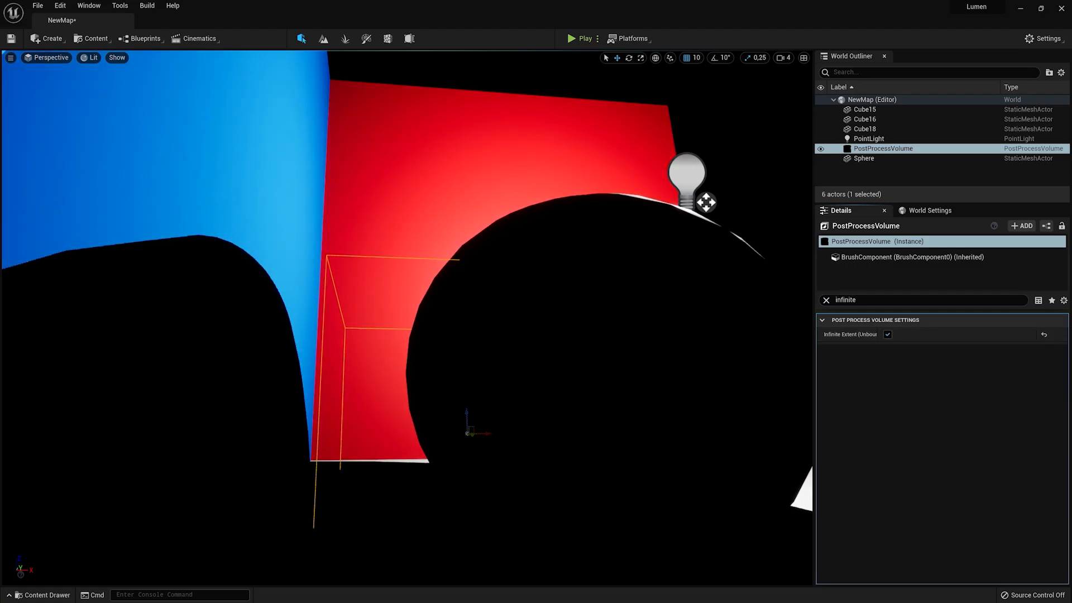
# - Set the Post Process Volume's Global Illumination method to Lumen
pyautogui.moveTo(707, 202); pyautogui.dragTo(751, 53, button='middle')
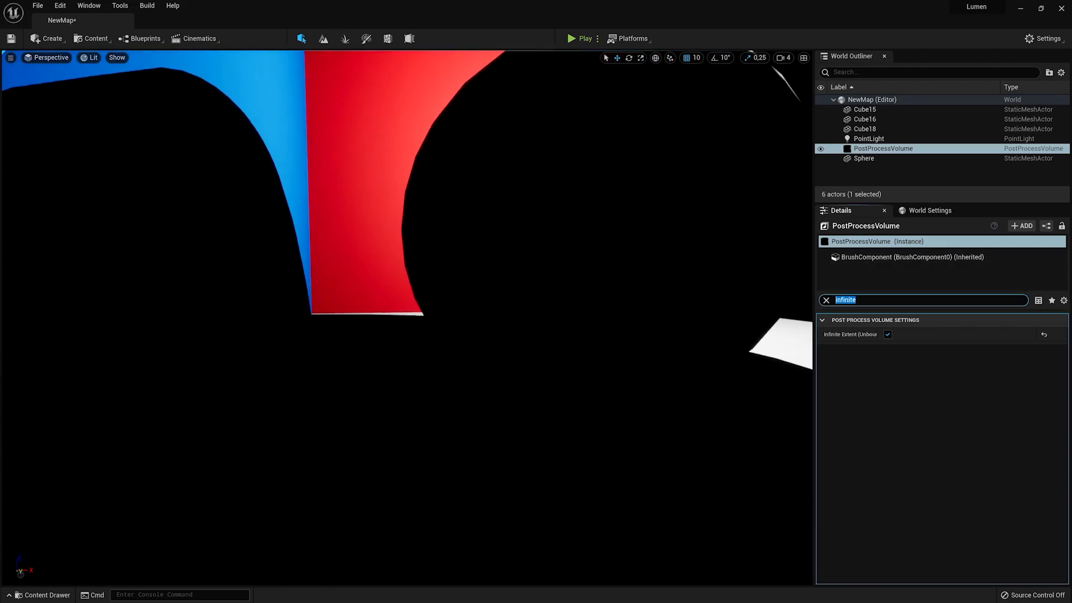
pyautogui.press('BackSpace')
pyautogui.write('lumen')
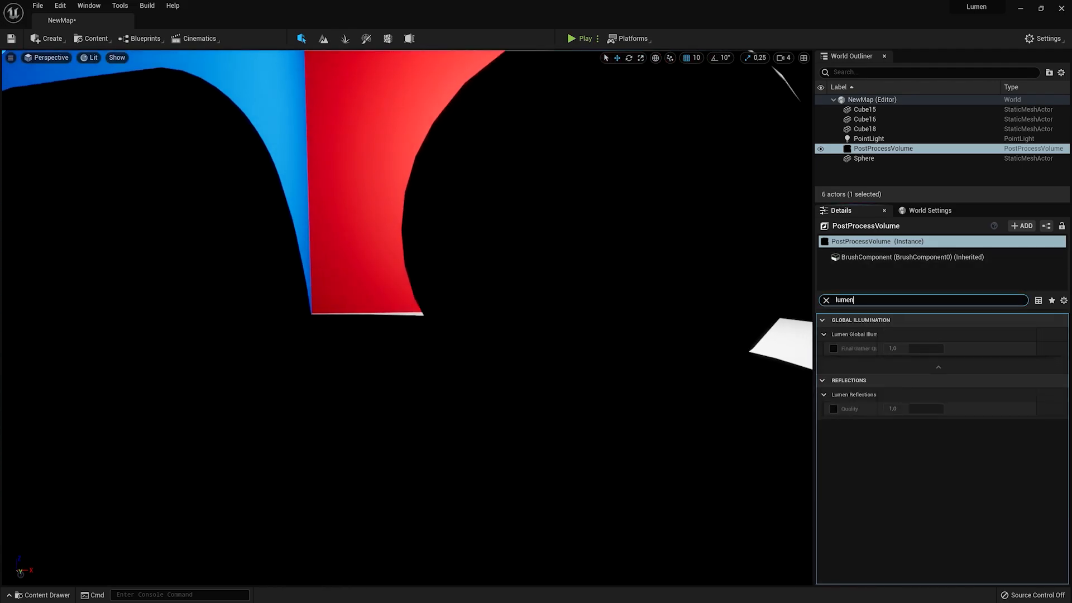
pyautogui.hotkey('ctrl', 'a')
pyautogui.write('global')
pyautogui.click(913, 437)
pyautogui.click(900, 445)
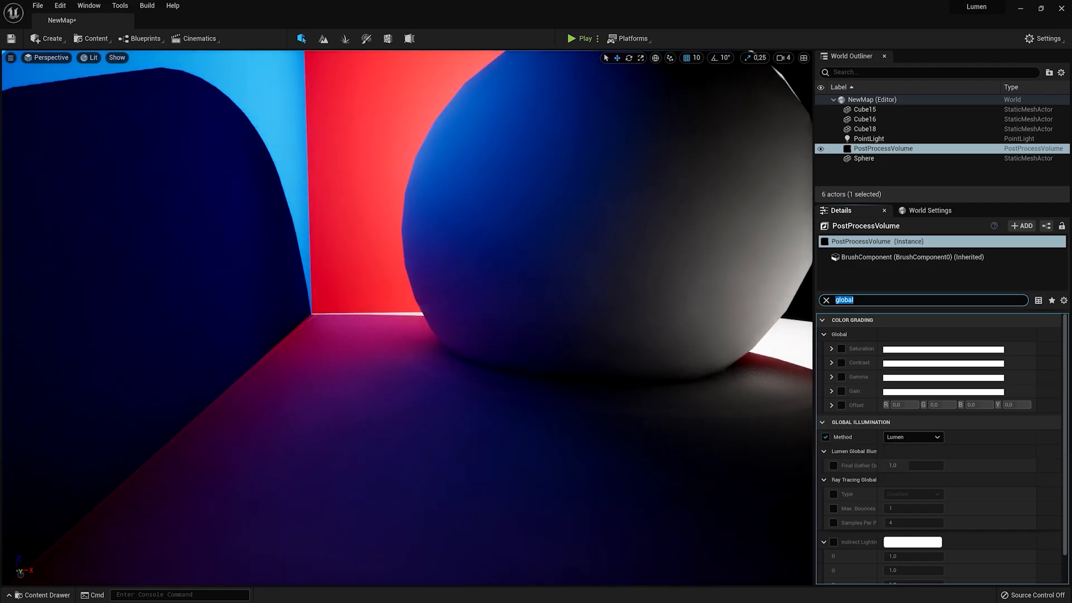
# - Set the Post Process Volume's Reflections method to Lumen
pyautogui.moveTo(409, 356); pyautogui.dragTo(428, 293, button='right')
pyautogui.moveTo(622, 284); pyautogui.dragTo(581, 291, button='right')
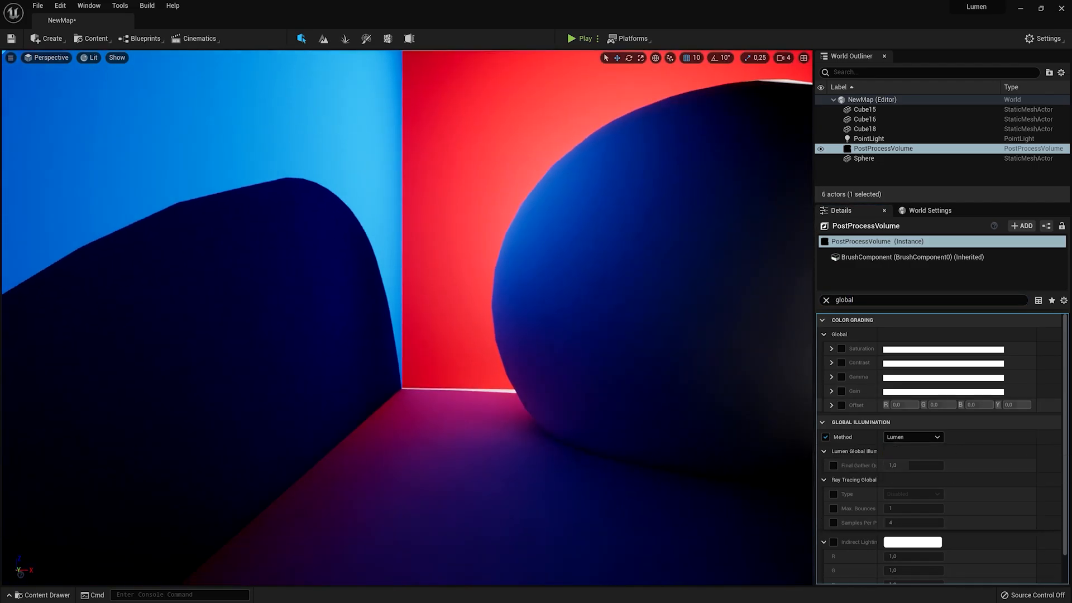
pyautogui.write('reflec')
pyautogui.click(913, 335)
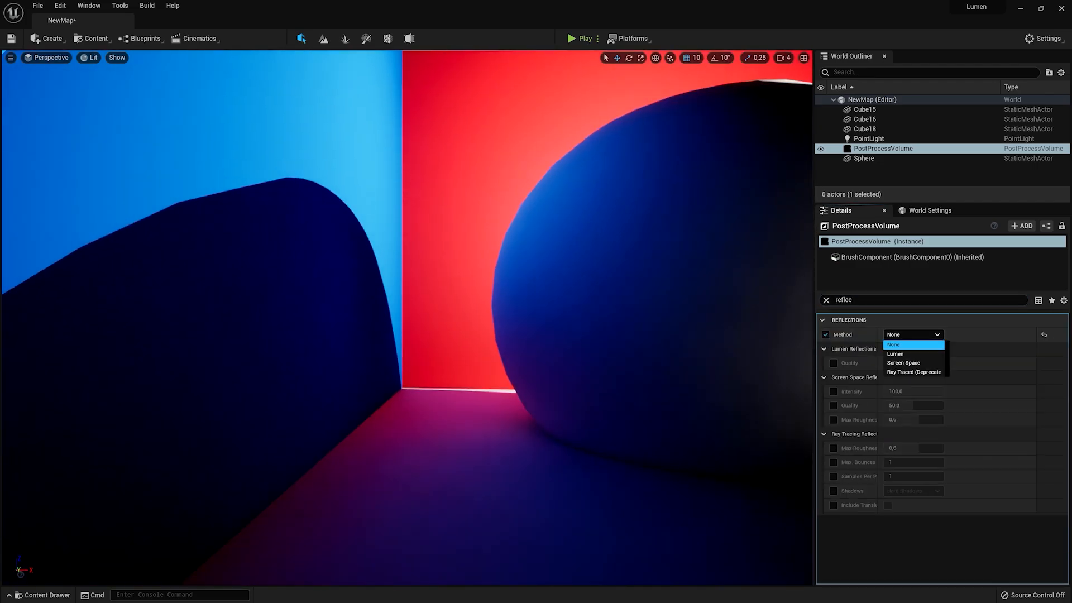
pyautogui.click(901, 352)
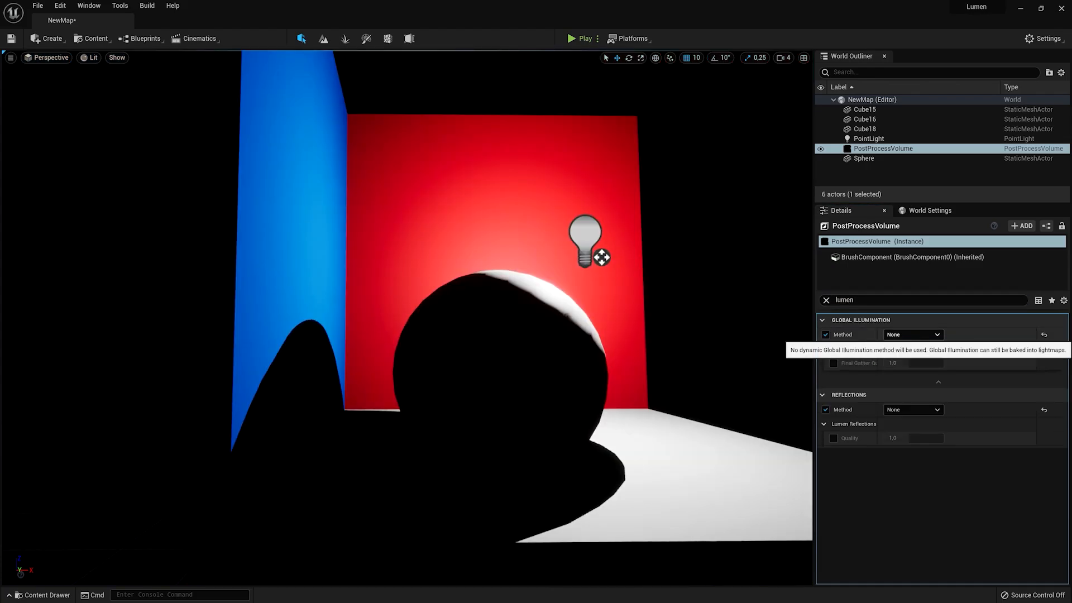
# - Switch global illumination back to Lumen, and move the point light down and sideways toward the blue wall to compare the color bounce
pyautogui.click(913, 334)
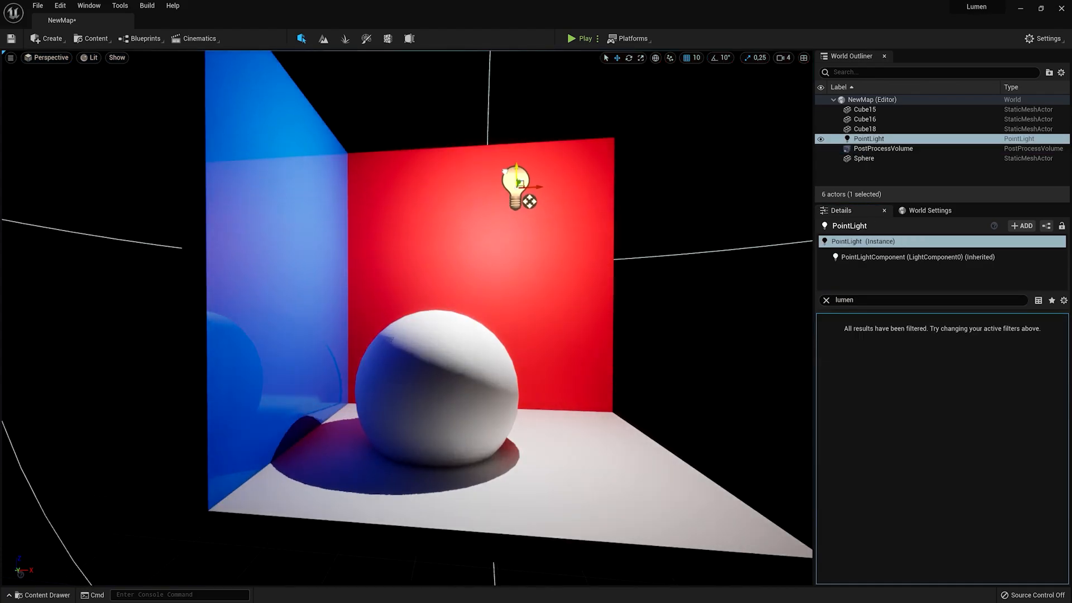
pyautogui.moveTo(529, 196); pyautogui.dragTo(527, 364)
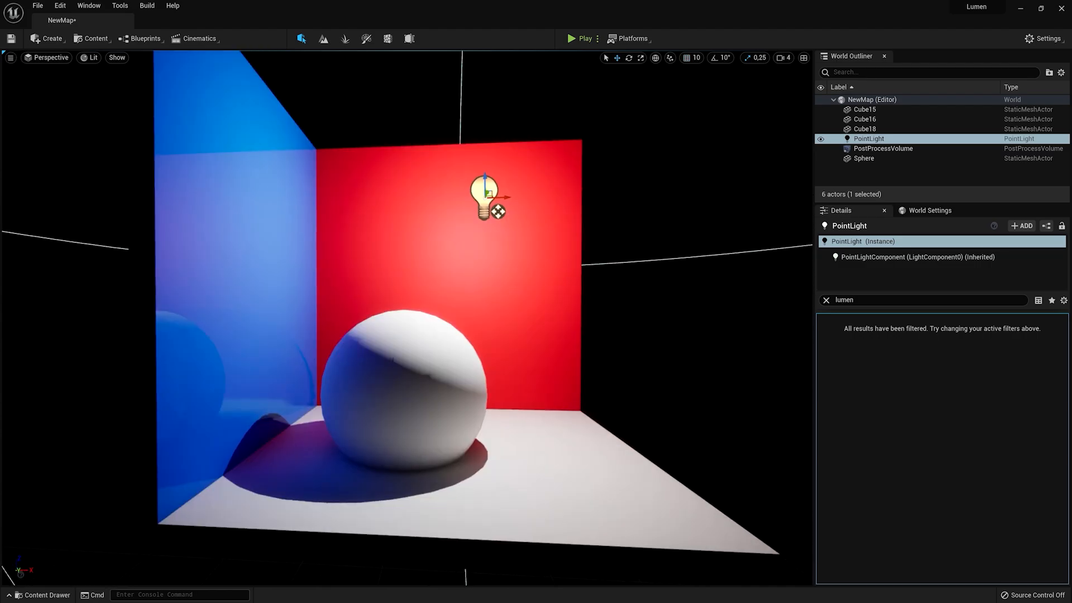
pyautogui.moveTo(507, 182); pyautogui.dragTo(320, 175)
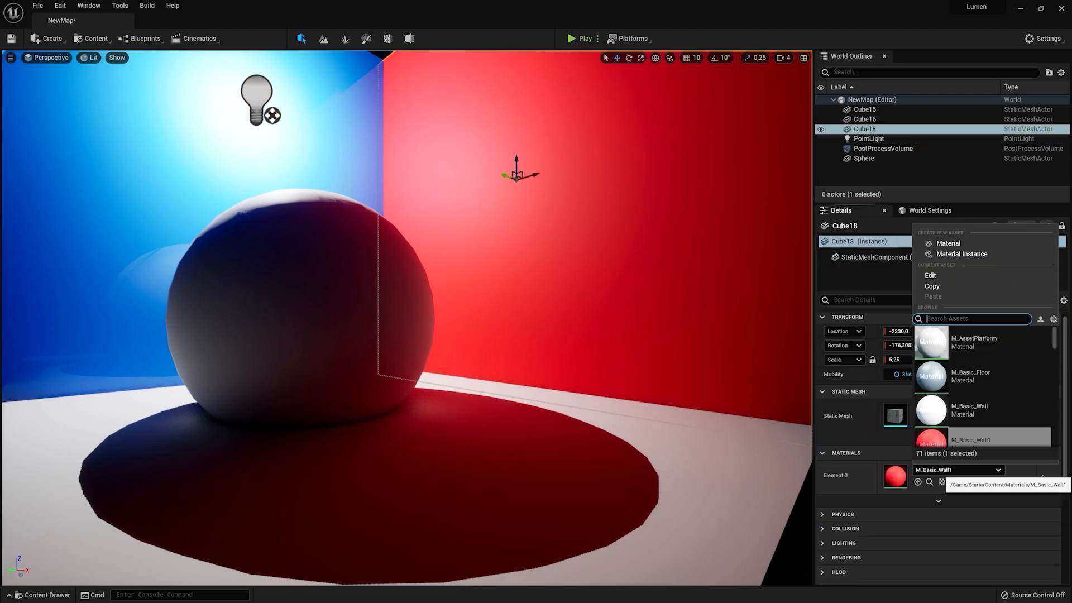
# - Try the M_Basic_Wall and M_Basic_Floor materials on the red wall
pyautogui.click(961, 406)
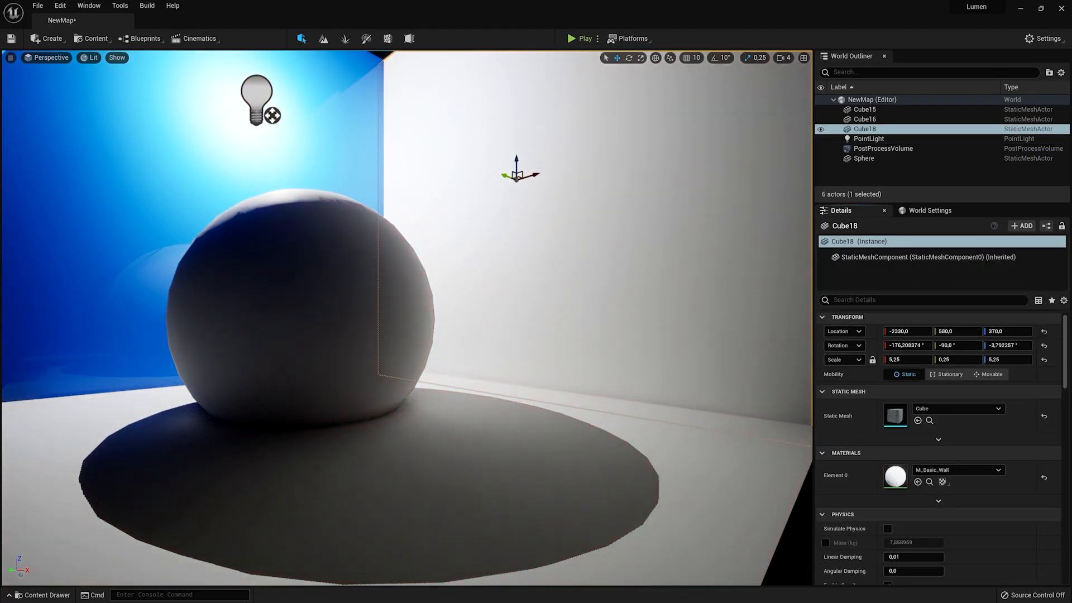
pyautogui.click(958, 470)
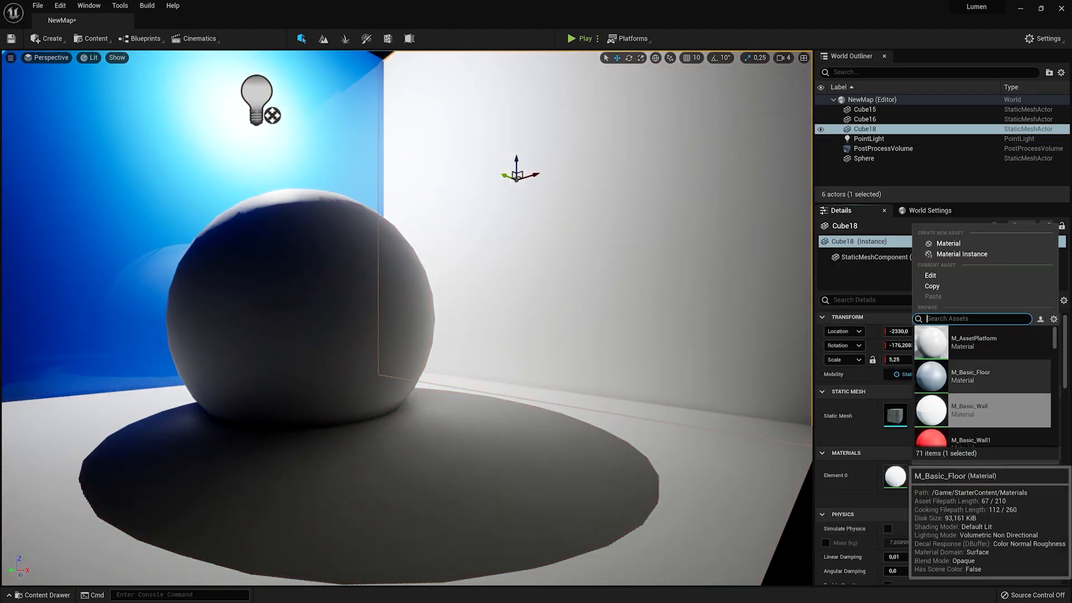
pyautogui.click(982, 374)
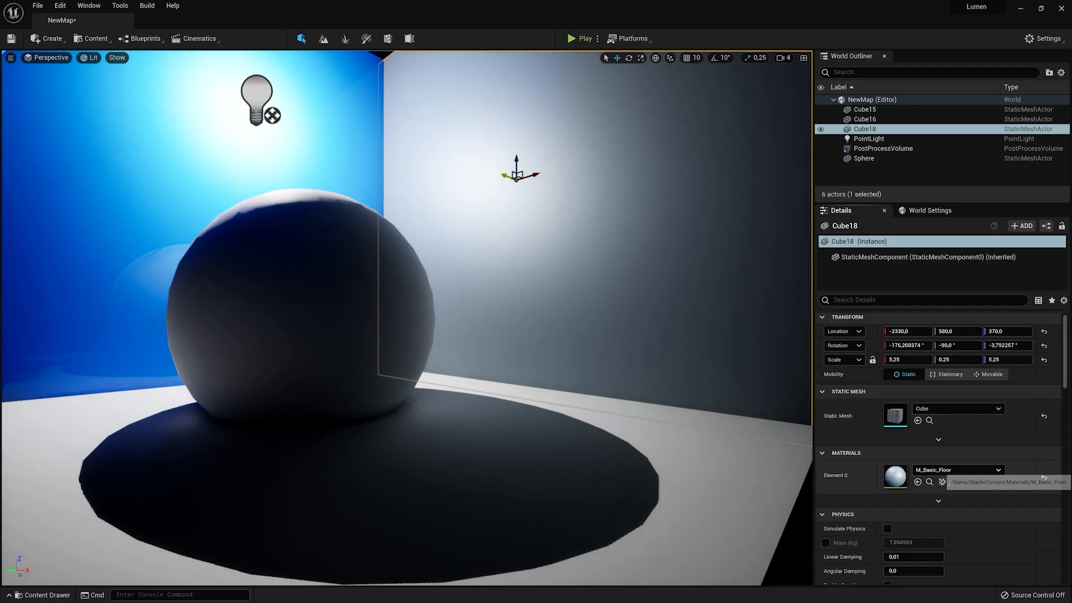
# - Apply the M_Basic_Wall3 material to the wall beside the blue one
pyautogui.click(958, 470)
pyautogui.scroll(-2, 983, 391)
pyautogui.click(961, 383)
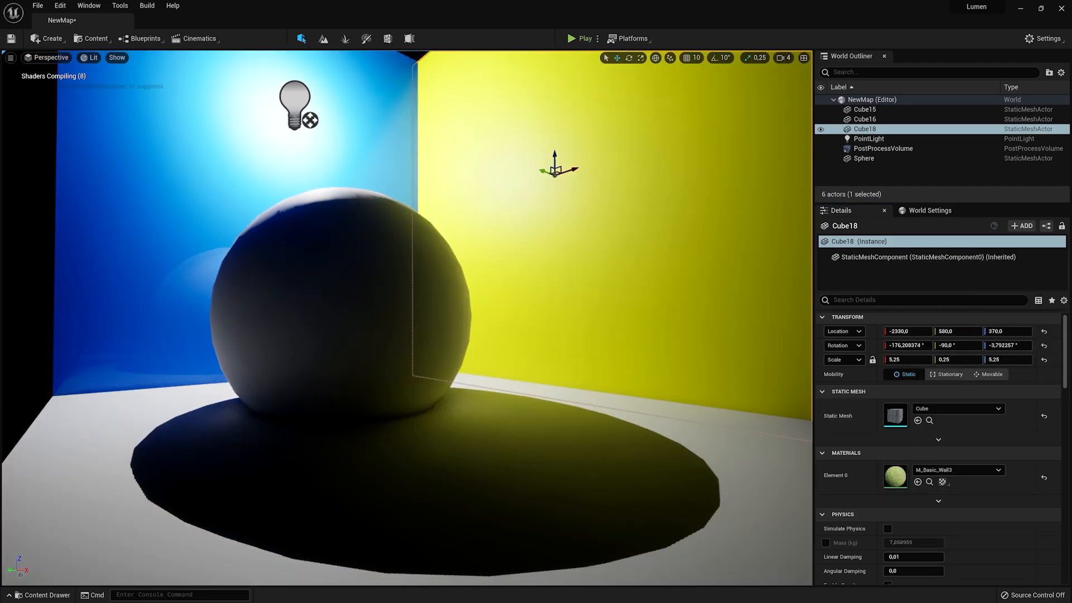
# - Tint the point light pinkish red and finally warm peach, examining the reflected color on the sphere and walls
pyautogui.moveTo(407, 318)
pyautogui.mouseDown(button='right')
pyautogui.moveTo(391, 319)
pyautogui.moveTo(413, 313)
pyautogui.moveTo(394, 318)
pyautogui.mouseUp(button='right')
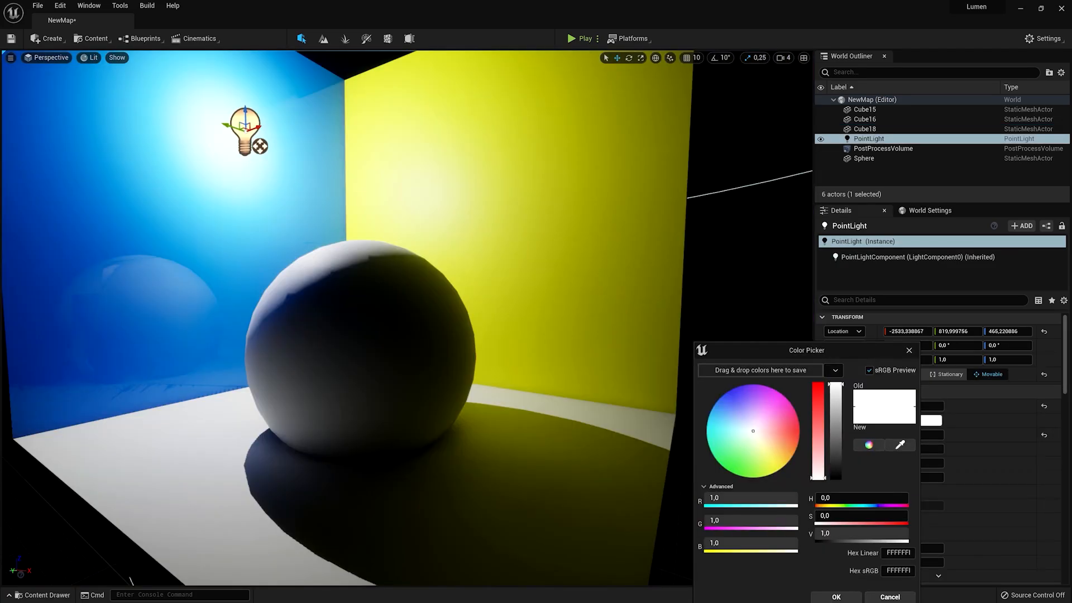
pyautogui.moveTo(753, 431); pyautogui.dragTo(799, 426)
pyautogui.moveTo(408, 318); pyautogui.dragTo(428, 331, button='right')
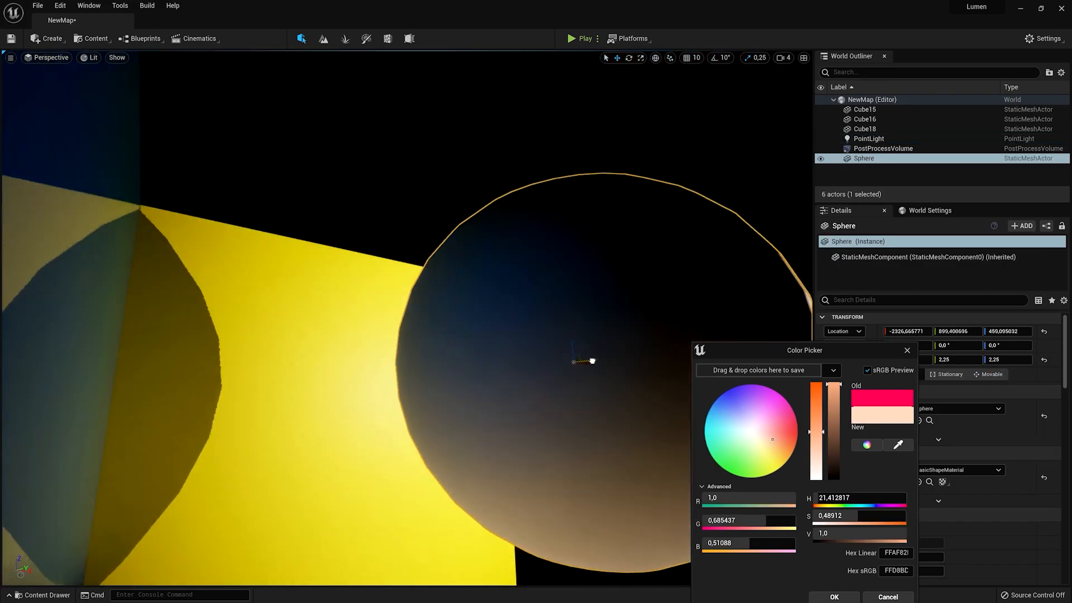
pyautogui.moveTo(407, 318); pyautogui.dragTo(523, 338, button='right')
pyautogui.moveTo(407, 318); pyautogui.dragTo(357, 301, button='right')
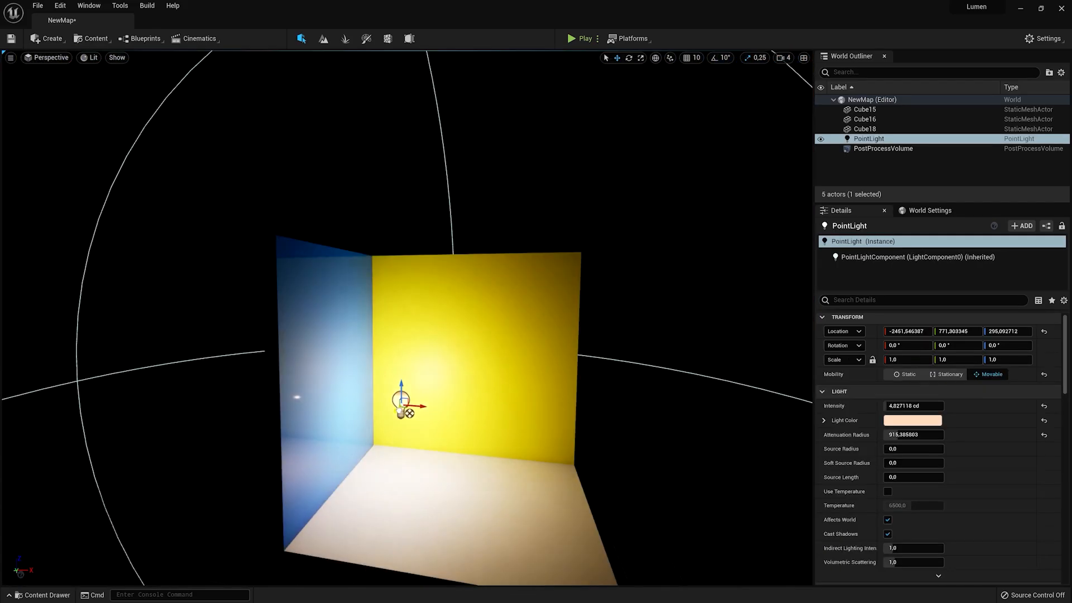
# - Reduce the point light's attenuation radius to about 196 and move the light near the corner of the blue and yellow walls
pyautogui.moveTo(906, 434); pyautogui.dragTo(891, 434)
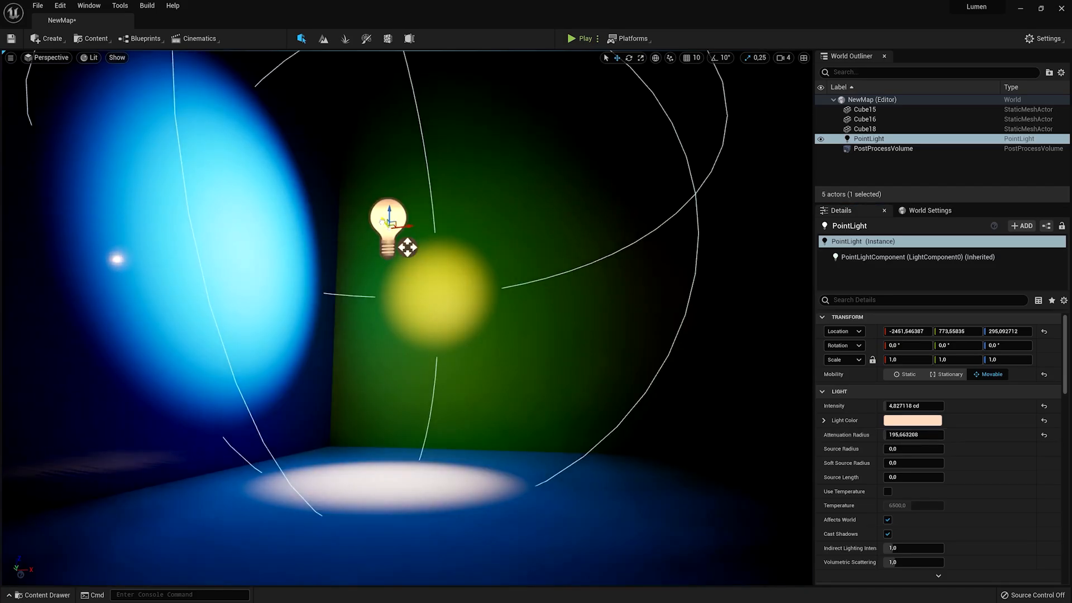
pyautogui.moveTo(407, 247); pyautogui.dragTo(425, 272)
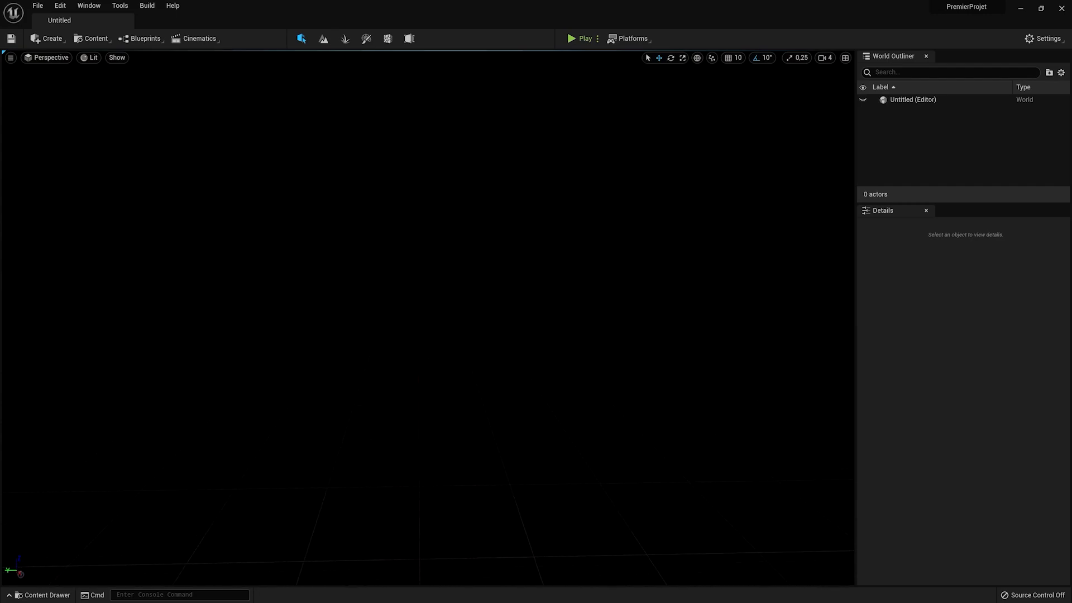
# - Create a new landscape of 8 by 8 components with 63x63 quad sections in PremierProjet's empty level, and return to Select mode
pyautogui.click(323, 39)
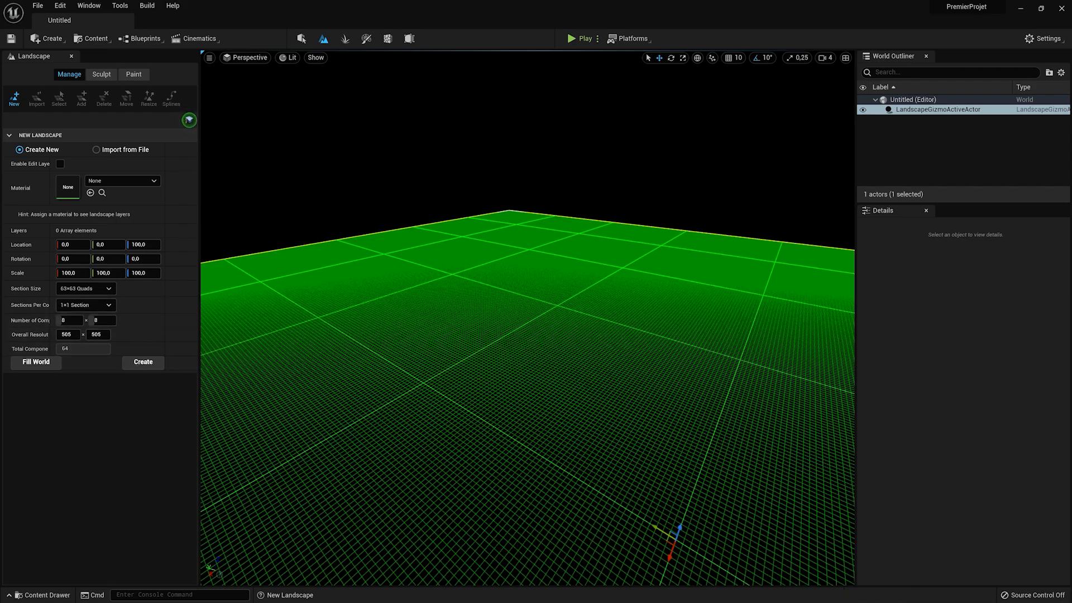
pyautogui.click(143, 362)
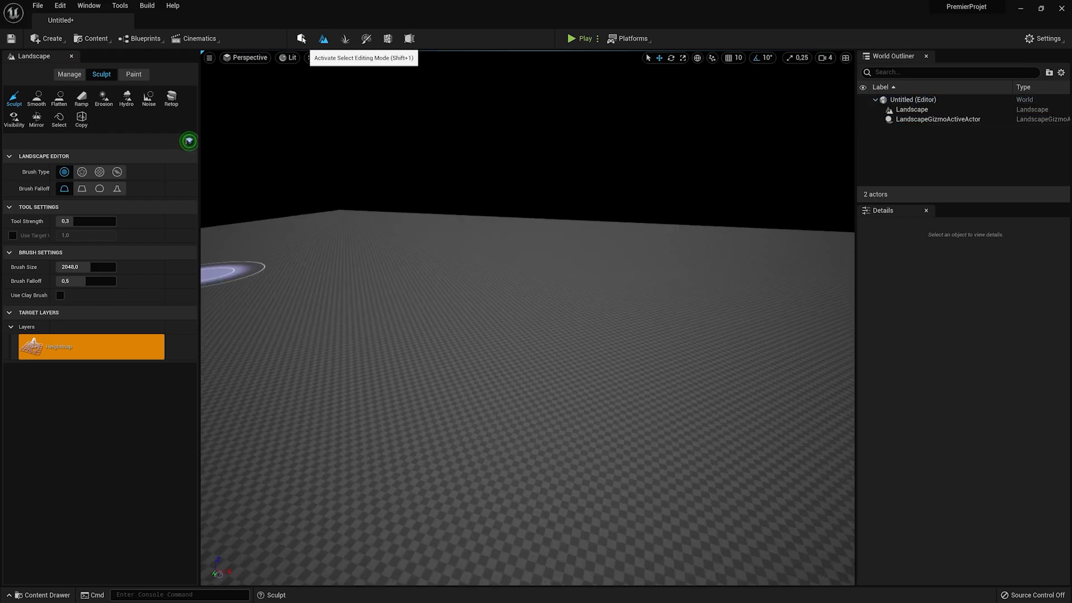
pyautogui.click(301, 38)
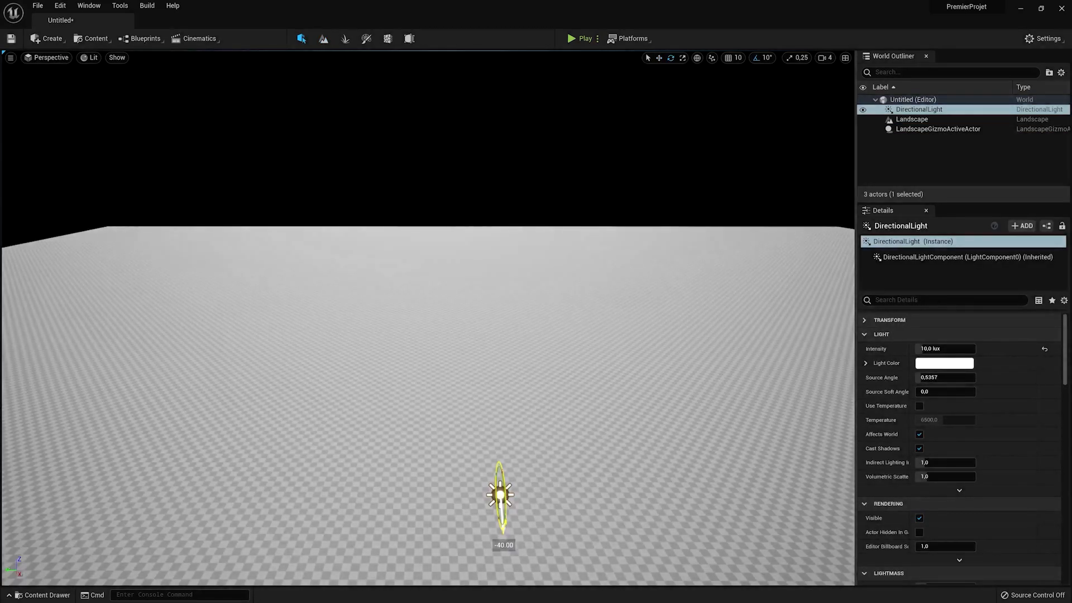
# - Add a Sky Atmosphere actor to the landscape level and review its atmosphere, art direction and rendering settings
pyautogui.moveTo(503, 447); pyautogui.dragTo(307, 450, button='right')
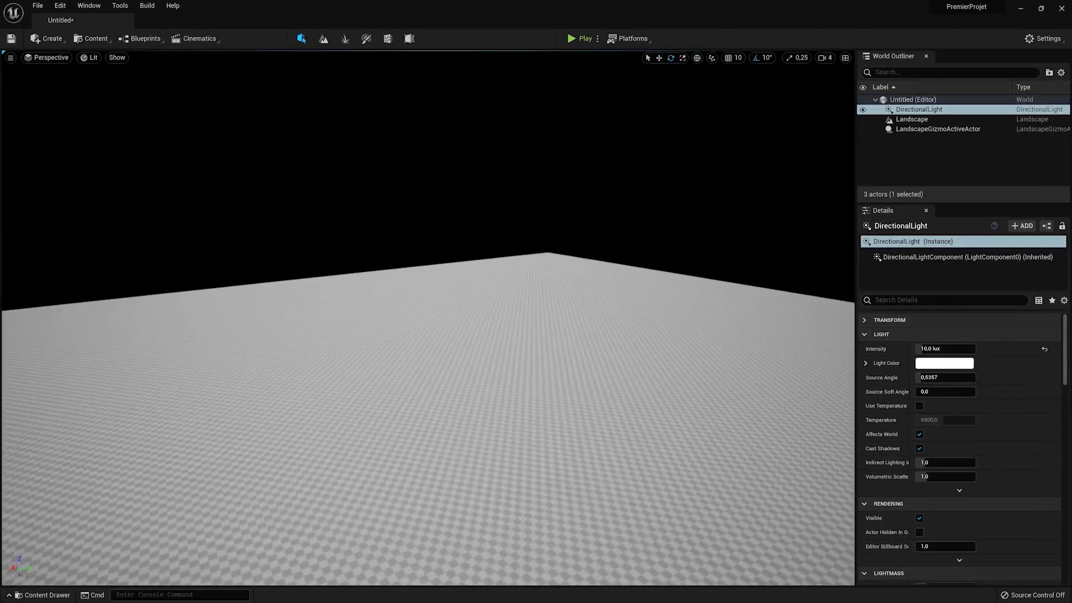
pyautogui.click(47, 38)
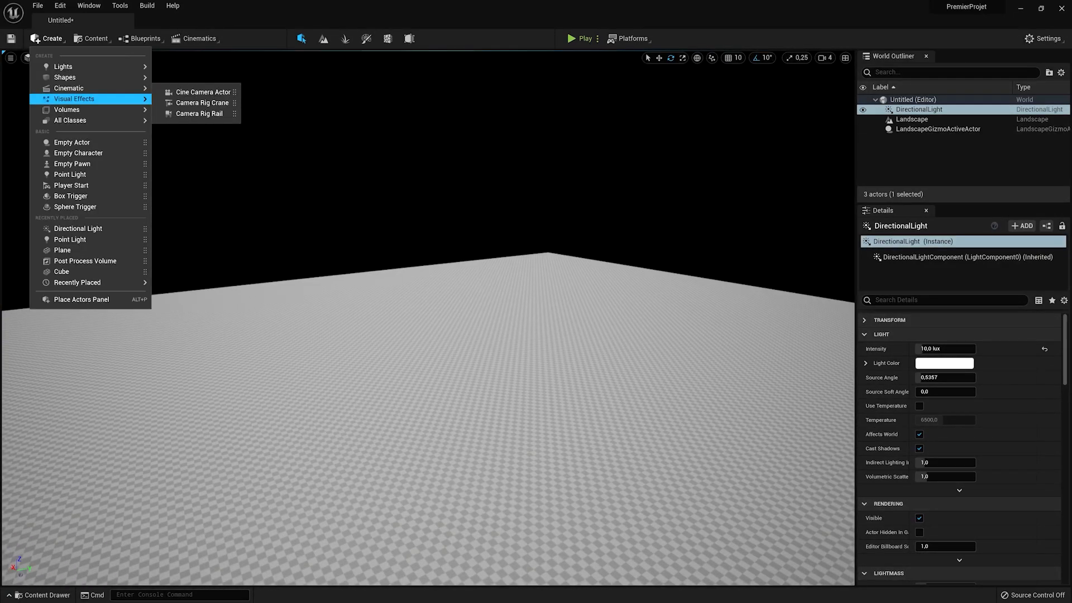
pyautogui.moveTo(95, 99)
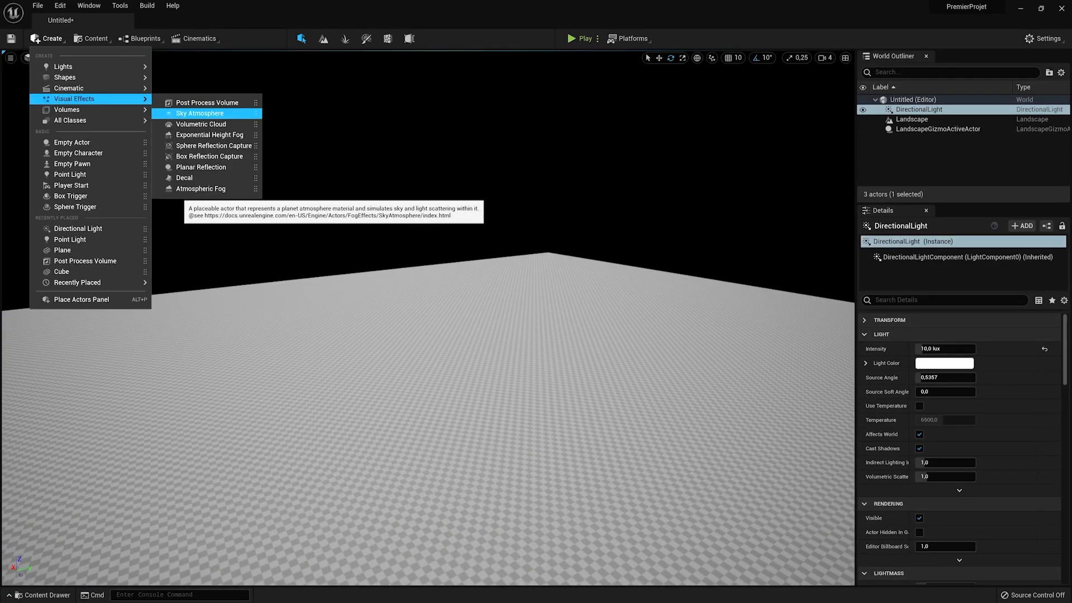
pyautogui.click(200, 113)
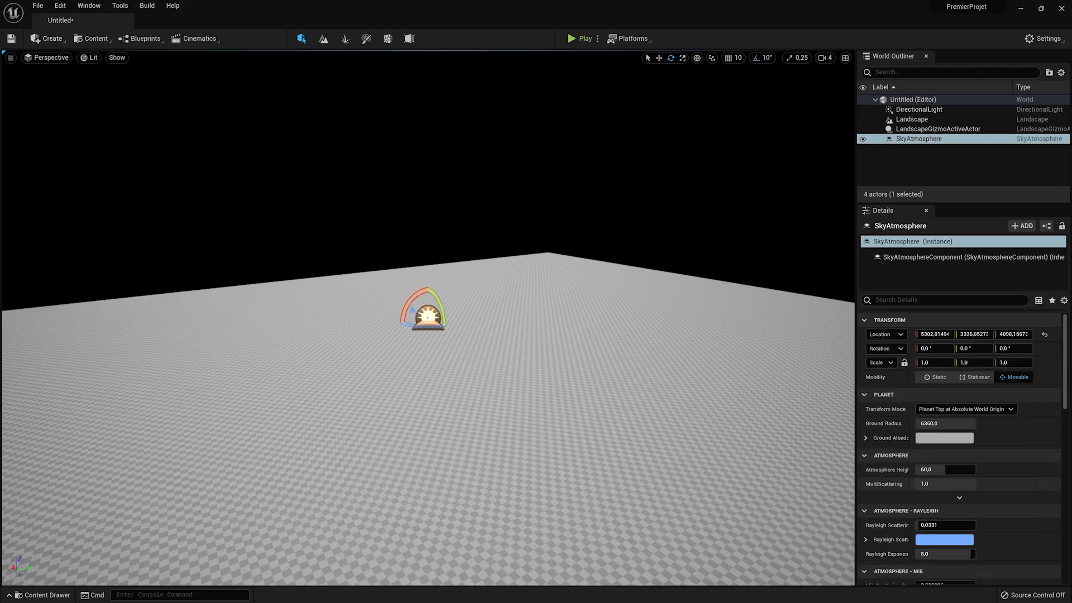
pyautogui.scroll(-6, 960, 446)
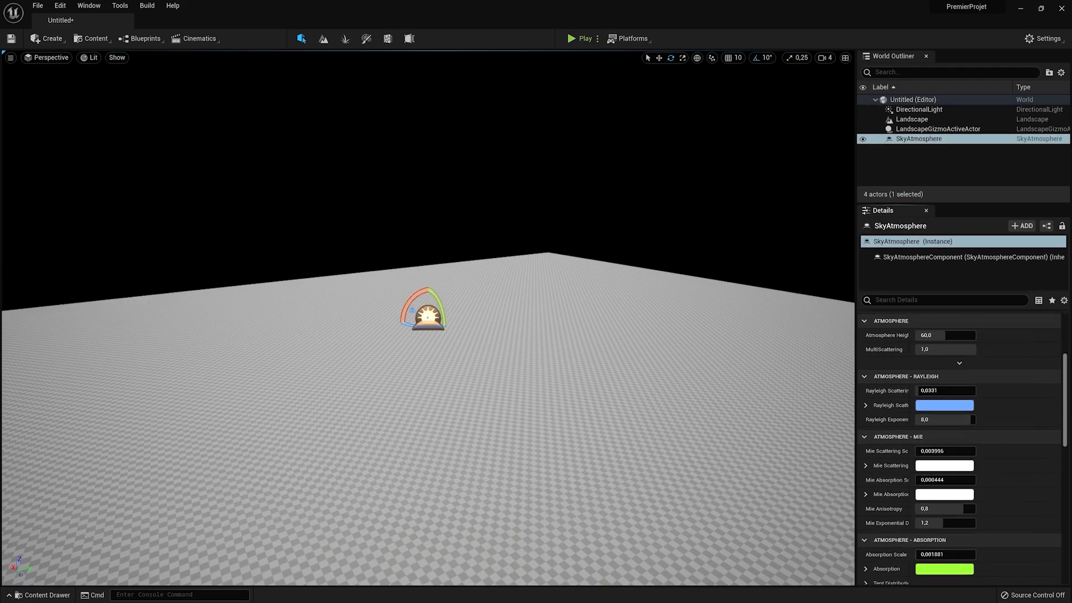
pyautogui.scroll(-10, 961, 446)
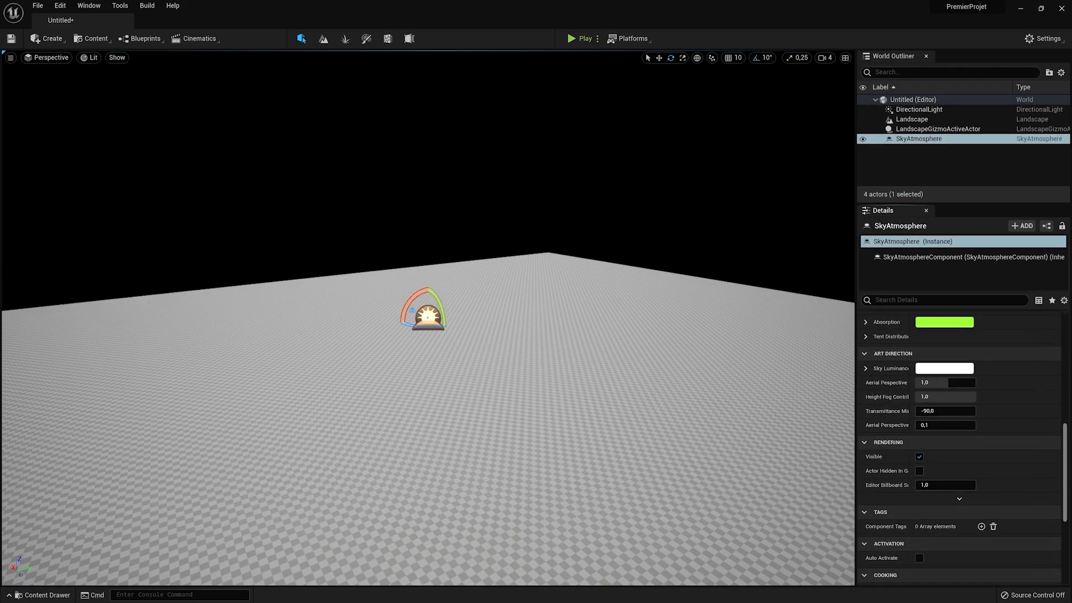
# - Enable Atmosphere Sun Light on the directional light, widening the Details area to read its settings, and look toward the sky
pyautogui.click(919, 109)
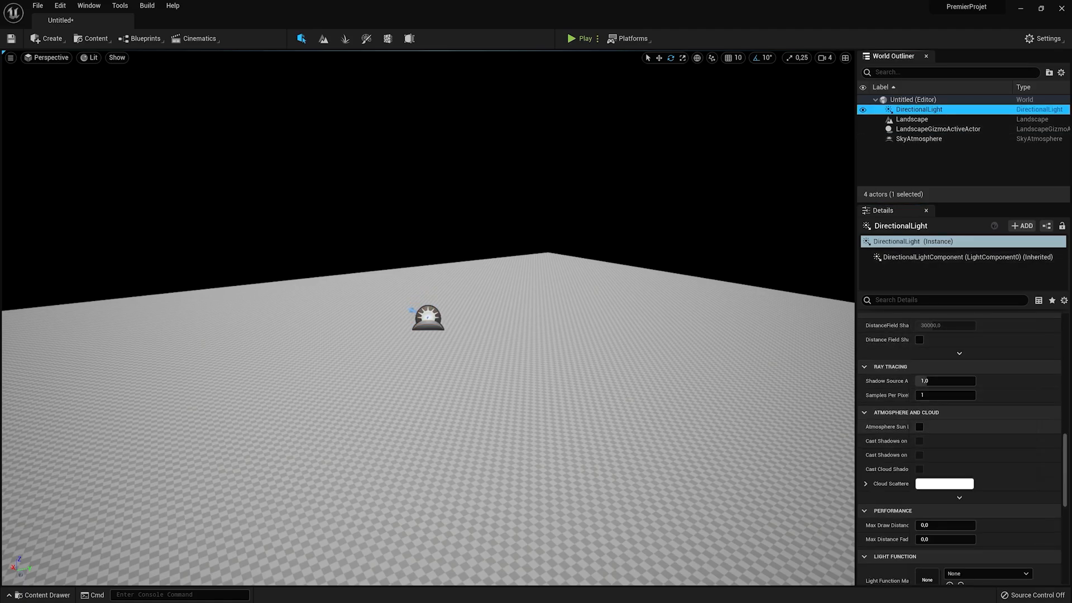
pyautogui.moveTo(856, 438); pyautogui.dragTo(814, 439)
pyautogui.click(888, 427)
pyautogui.moveTo(614, 357); pyautogui.dragTo(684, 331, button='right')
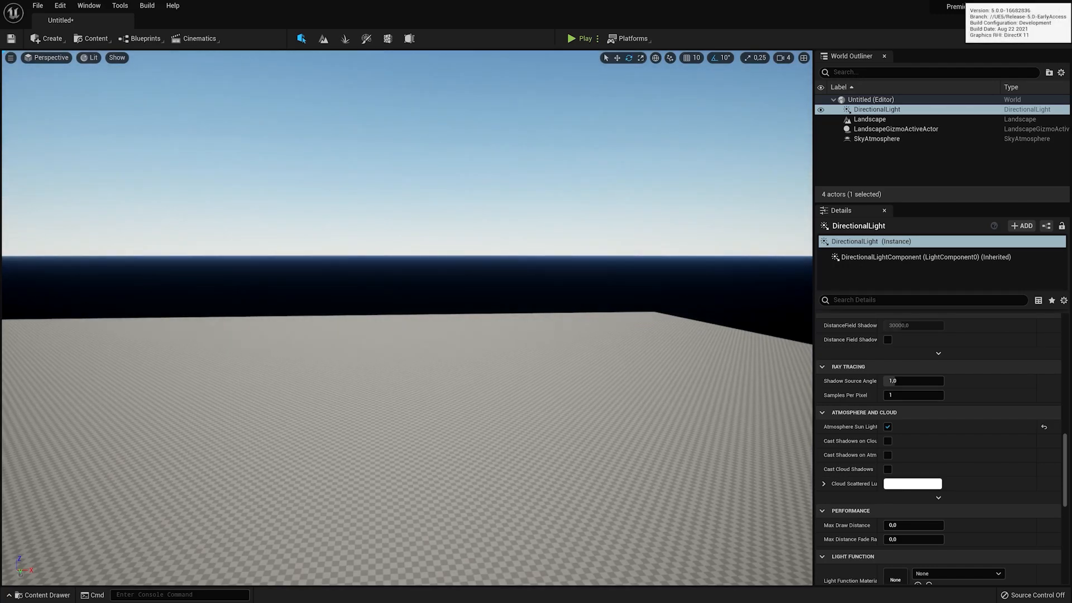
# - Add a Sky Light actor to the landscape level
pyautogui.click(49, 38)
pyautogui.moveTo(83, 76)
pyautogui.click(185, 112)
pyautogui.moveTo(408, 335); pyautogui.dragTo(629, 366, button='right')
pyautogui.press('q')
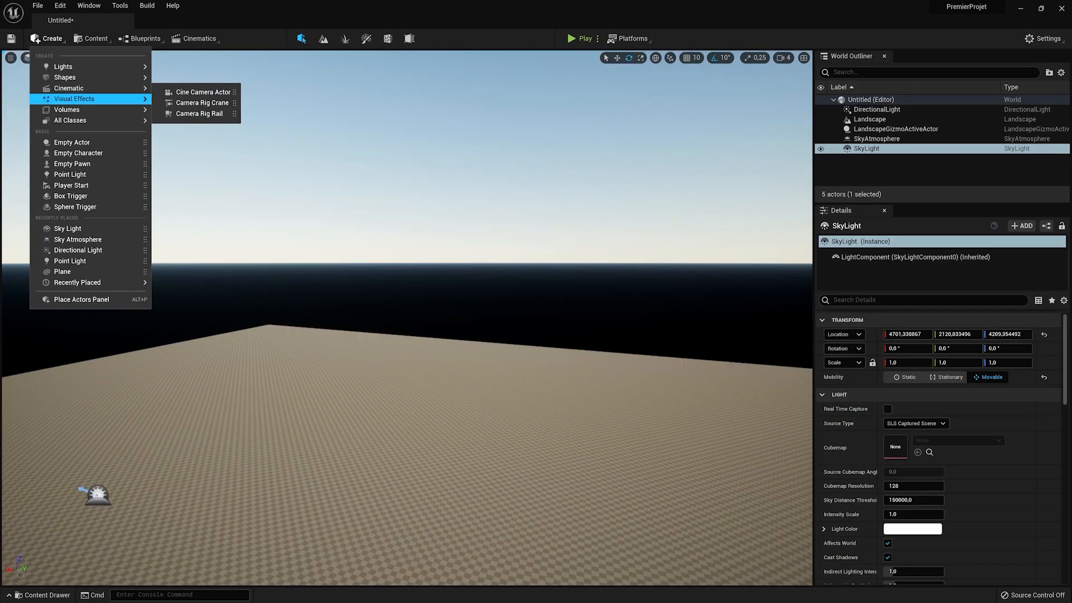
# - Add an Exponential Height Fog actor to the level with a fog density of about 0.002
pyautogui.moveTo(75, 99)
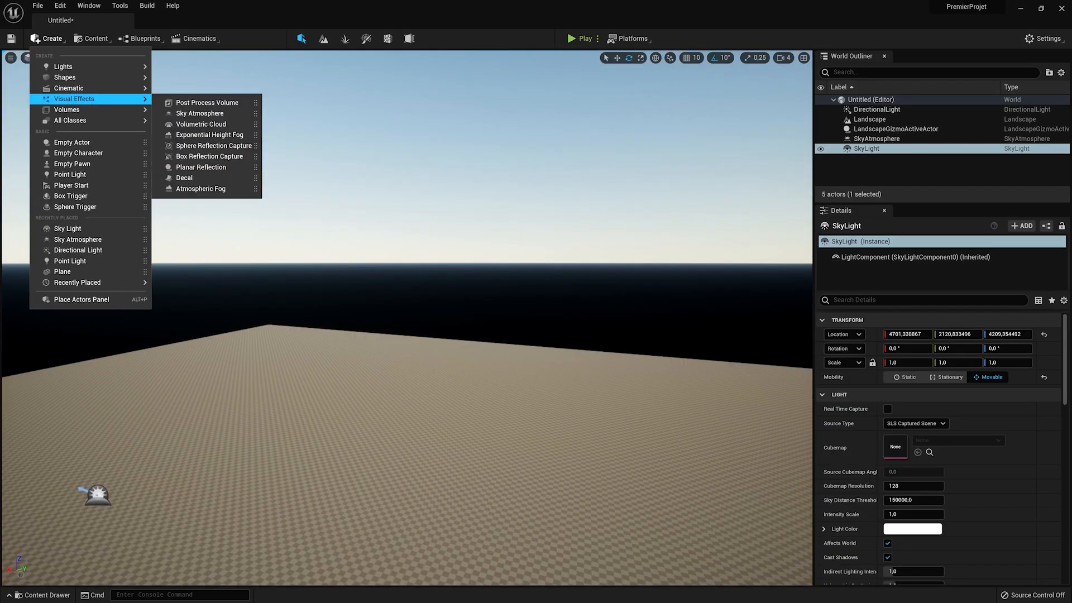
pyautogui.click(210, 135)
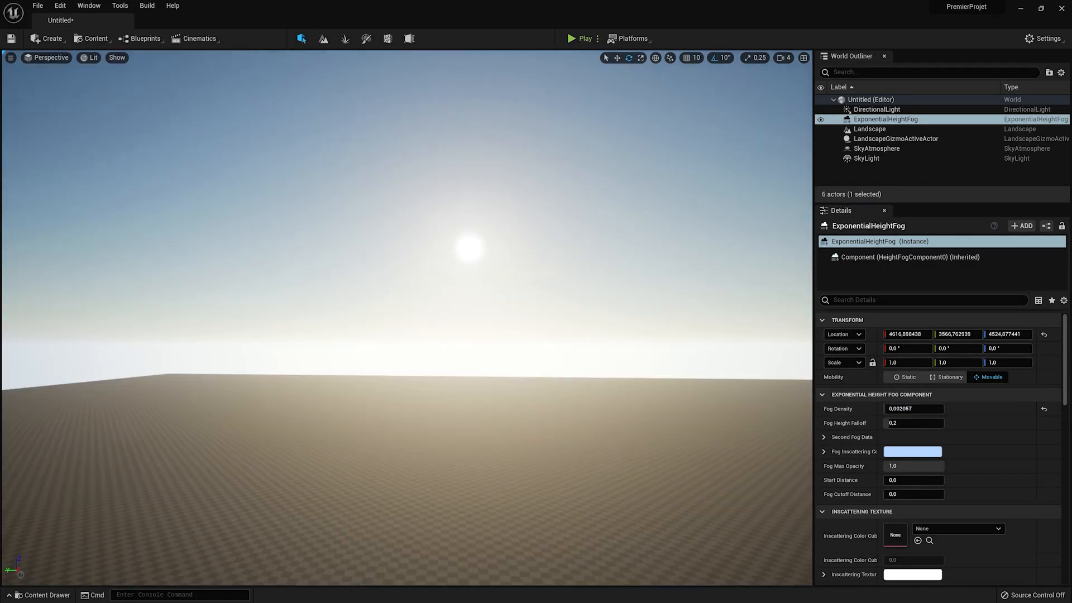
pyautogui.press('q')
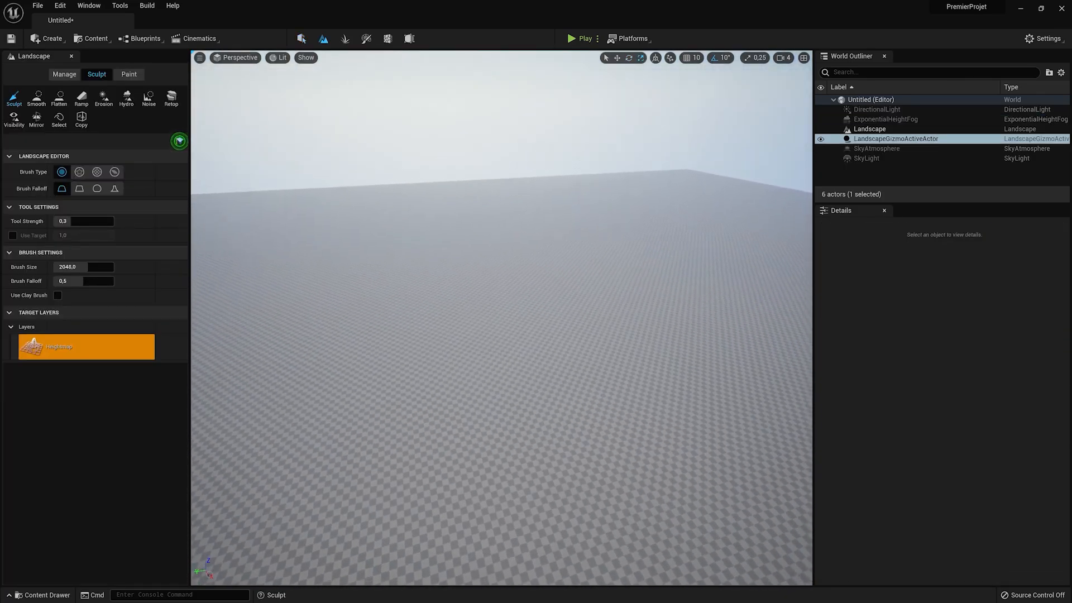
# - Sculpt several hills into the landscape with tool strength 0.3 and brush size 2048, and raise the camera speed to 6
pyautogui.moveTo(402, 302)
pyautogui.mouseDown()
pyautogui.moveTo(467, 335)
pyautogui.moveTo(570, 311)
pyautogui.moveTo(627, 371)
pyautogui.moveTo(402, 464)
pyautogui.moveTo(324, 367)
pyautogui.moveTo(401, 314)
pyautogui.mouseUp()
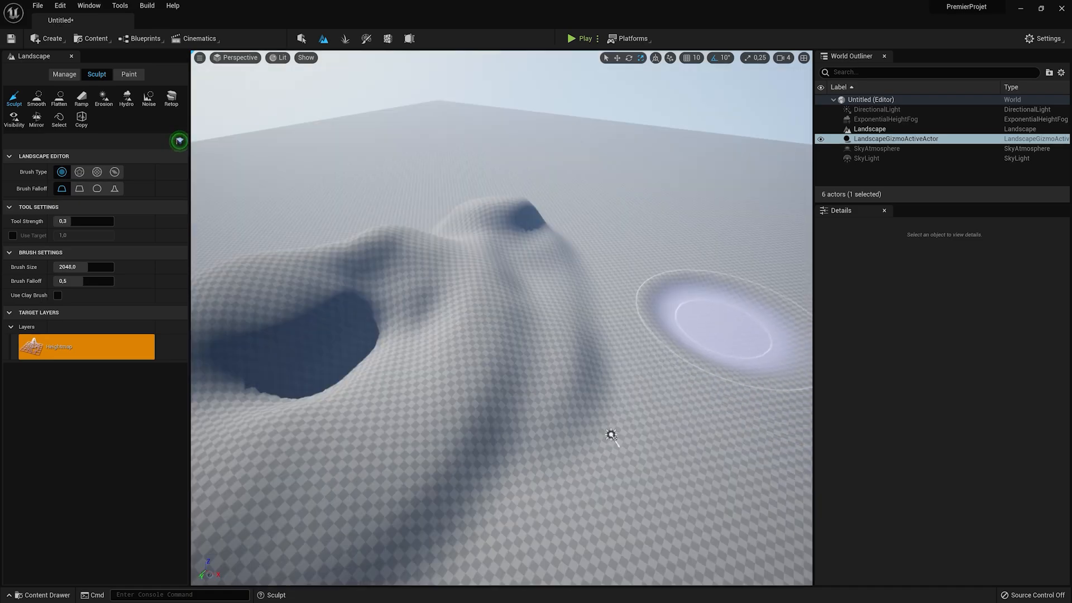
pyautogui.moveTo(723, 324)
pyautogui.mouseDown()
pyautogui.moveTo(707, 352)
pyautogui.moveTo(627, 383)
pyautogui.moveTo(635, 335)
pyautogui.moveTo(701, 314)
pyautogui.moveTo(686, 357)
pyautogui.mouseUp()
pyautogui.moveTo(442, 311)
pyautogui.mouseDown(button='right')
pyautogui.moveTo(426, 296)
pyautogui.moveTo(400, 302)
pyautogui.mouseUp(button='right')
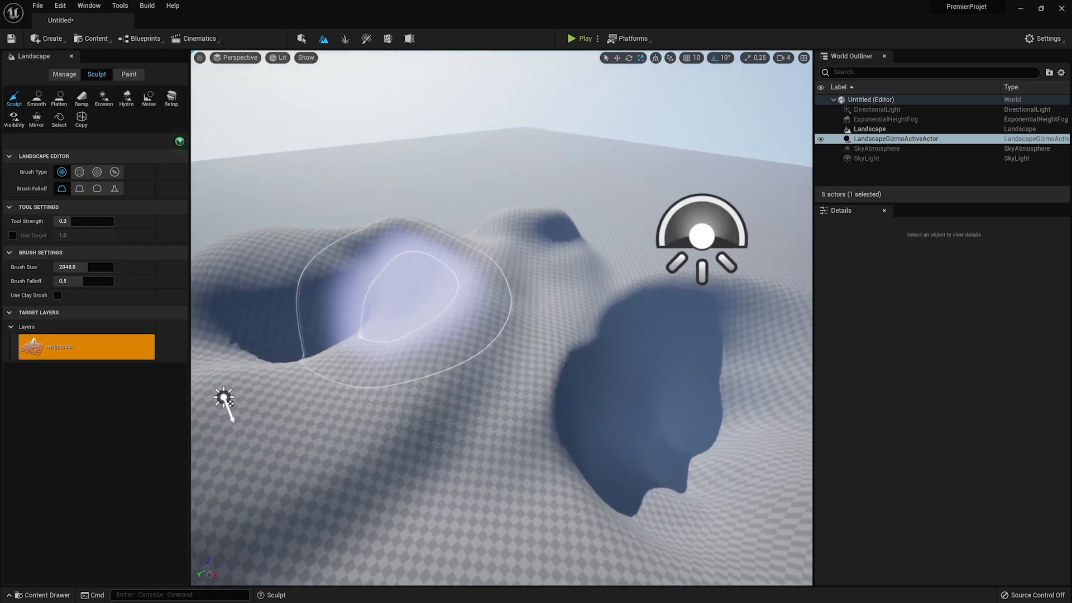
pyautogui.click(783, 58)
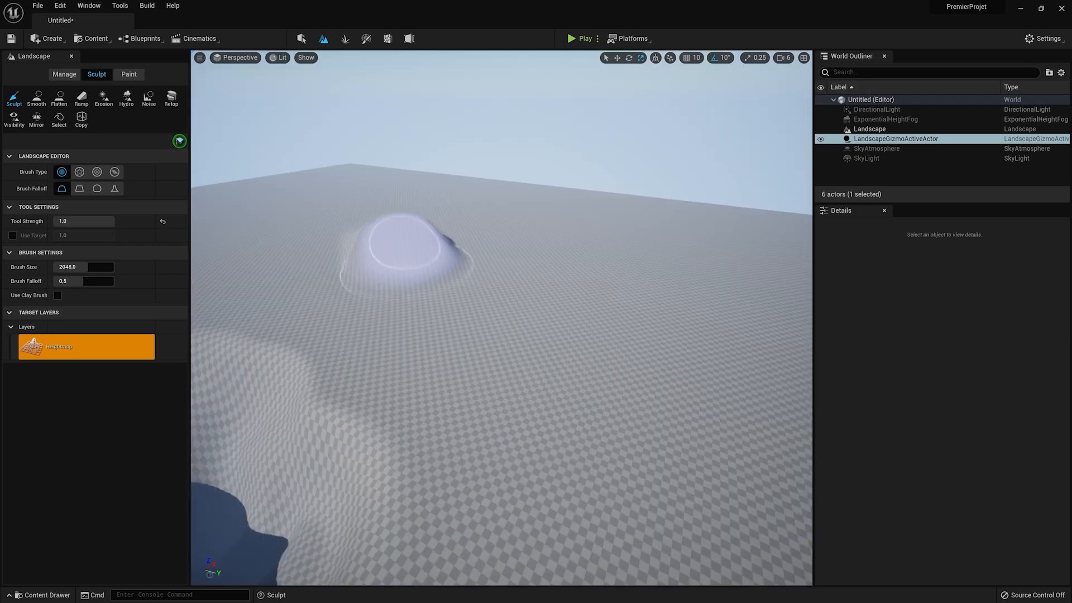
# - Sculpt a tall hill at tool strength 1.0, and a neighbouring hill with the strength lowered to about 0.2
pyautogui.moveTo(402, 240)
pyautogui.mouseDown()
pyautogui.moveTo(430, 265)
pyautogui.moveTo(220, 237)
pyautogui.mouseUp()
pyautogui.moveTo(105, 221); pyautogui.dragTo(65, 221)
pyautogui.moveTo(631, 251)
pyautogui.mouseDown()
pyautogui.moveTo(668, 349)
pyautogui.moveTo(665, 338)
pyautogui.mouseUp()
pyautogui.moveTo(533, 489); pyautogui.dragTo(521, 464, button='right')
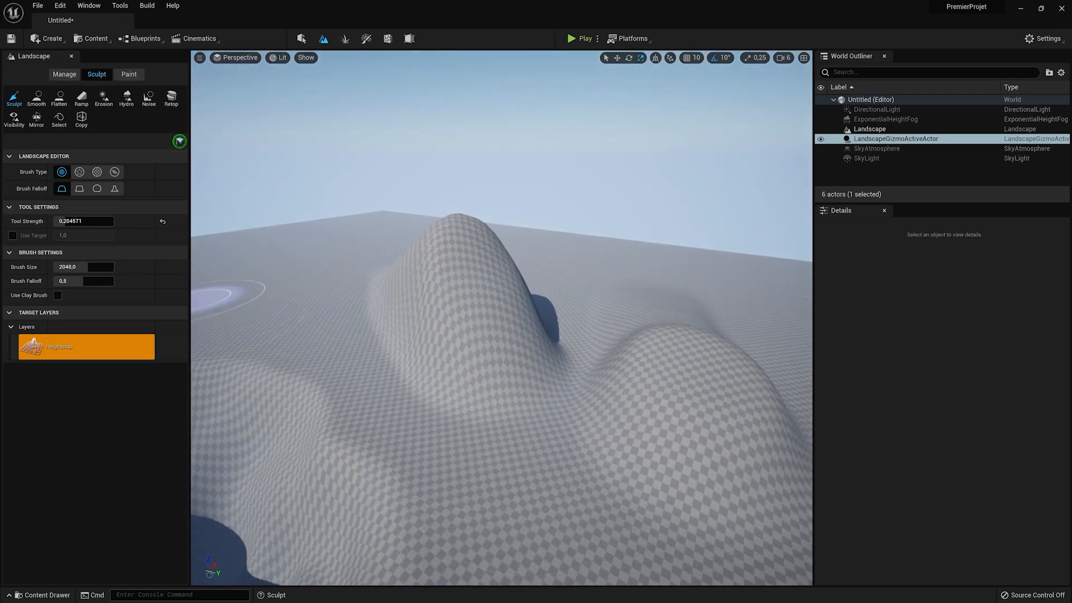
# - Sculpt a broad mound with brush size 8192, and flat-topped mounds with brush size about 2960 and falloff 0
pyautogui.moveTo(87, 267); pyautogui.dragTo(106, 267)
pyautogui.moveTo(346, 323); pyautogui.dragTo(402, 341, button='right')
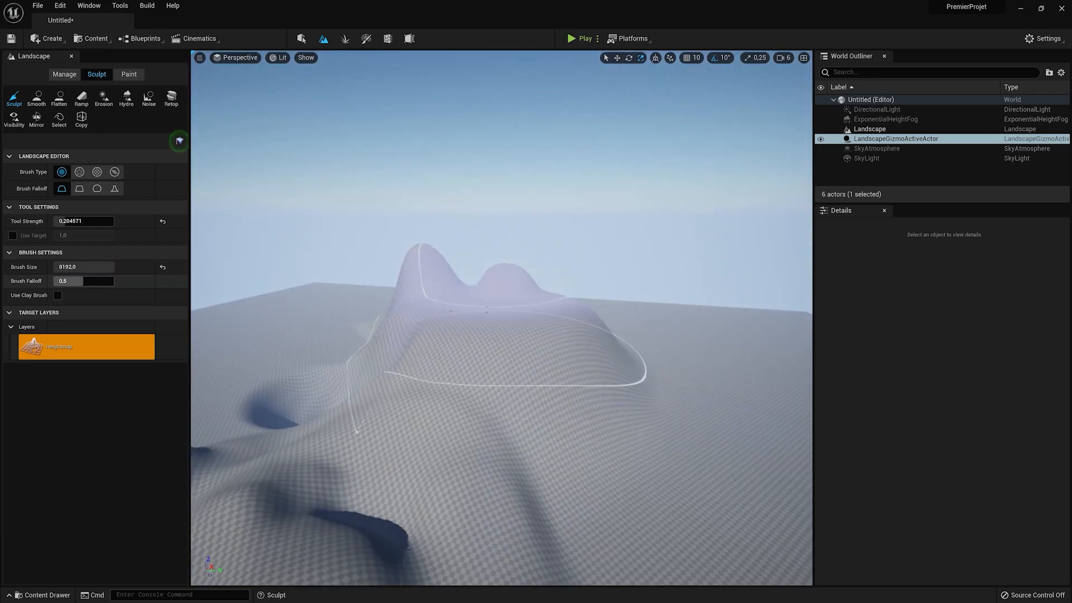
pyautogui.moveTo(84, 281); pyautogui.dragTo(54, 281)
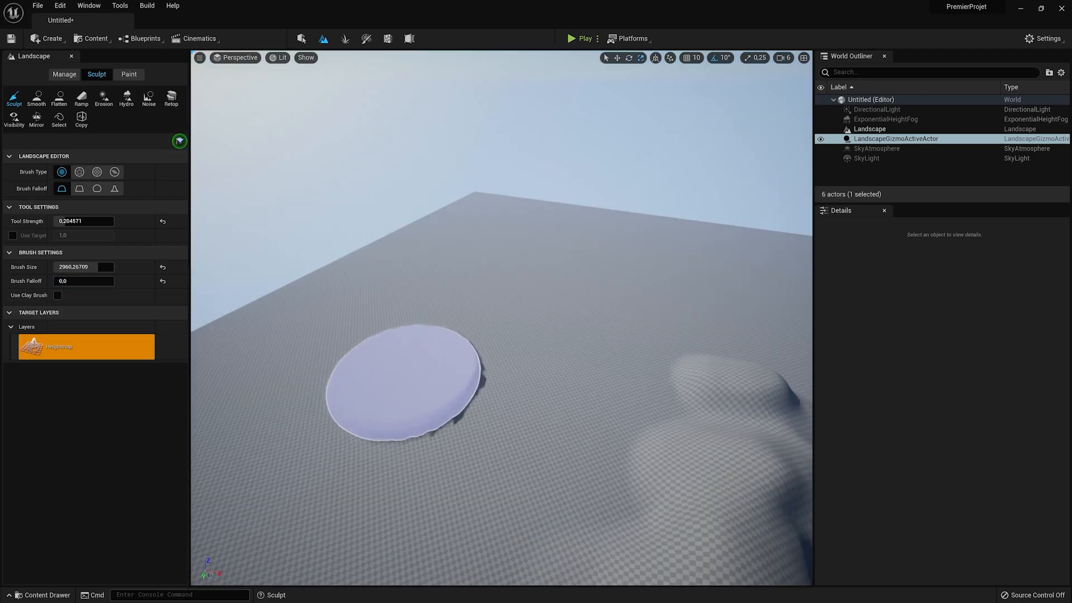
pyautogui.click(587, 317)
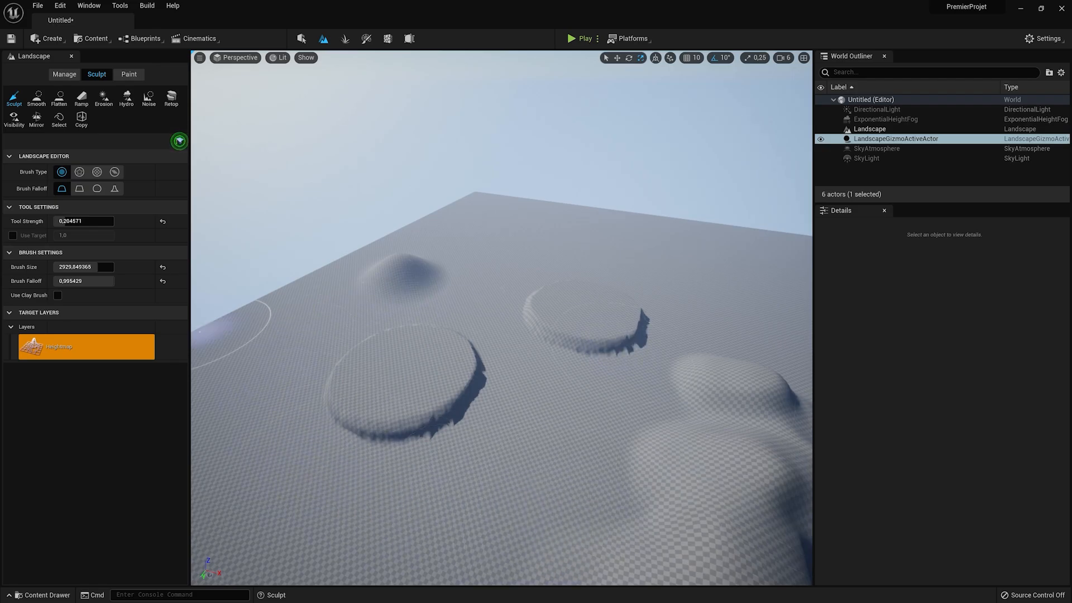
# - Smooth the flat-topped mounds and the large hills with the Smooth tool at strength about 0.2
pyautogui.click(36, 98)
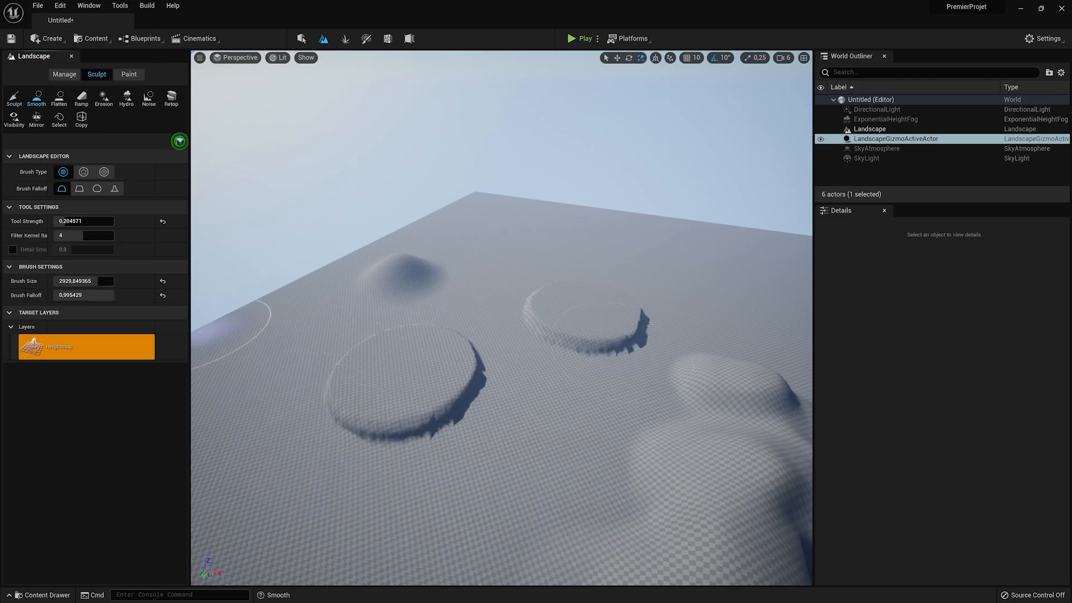
pyautogui.moveTo(383, 358)
pyautogui.mouseDown()
pyautogui.moveTo(360, 419)
pyautogui.moveTo(478, 396)
pyautogui.moveTo(472, 339)
pyautogui.mouseUp()
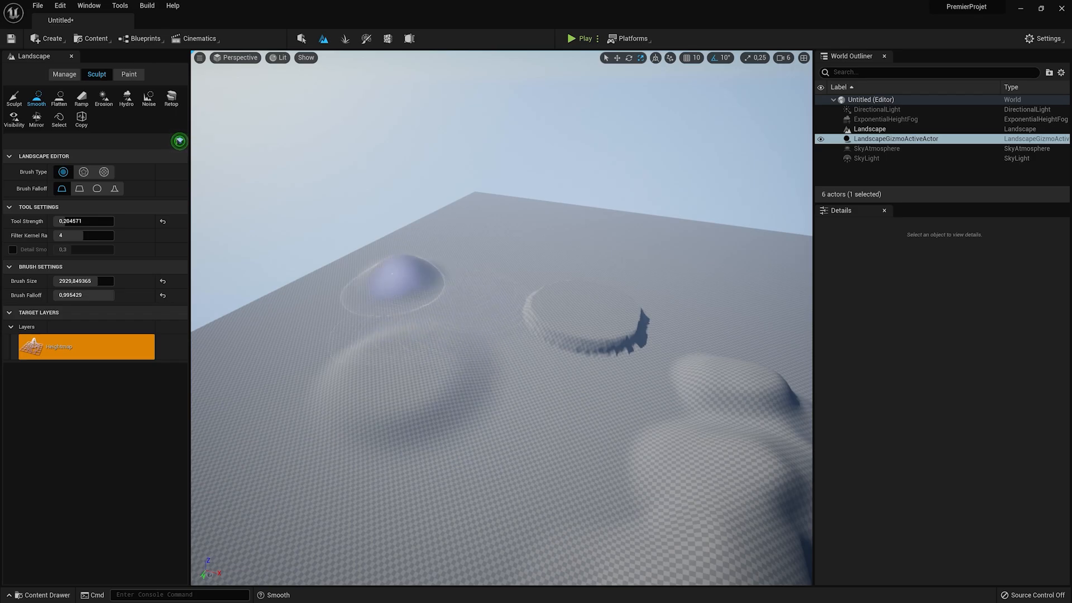
pyautogui.moveTo(461, 312)
pyautogui.mouseDown()
pyautogui.moveTo(636, 357)
pyautogui.moveTo(546, 307)
pyautogui.moveTo(570, 343)
pyautogui.mouseUp()
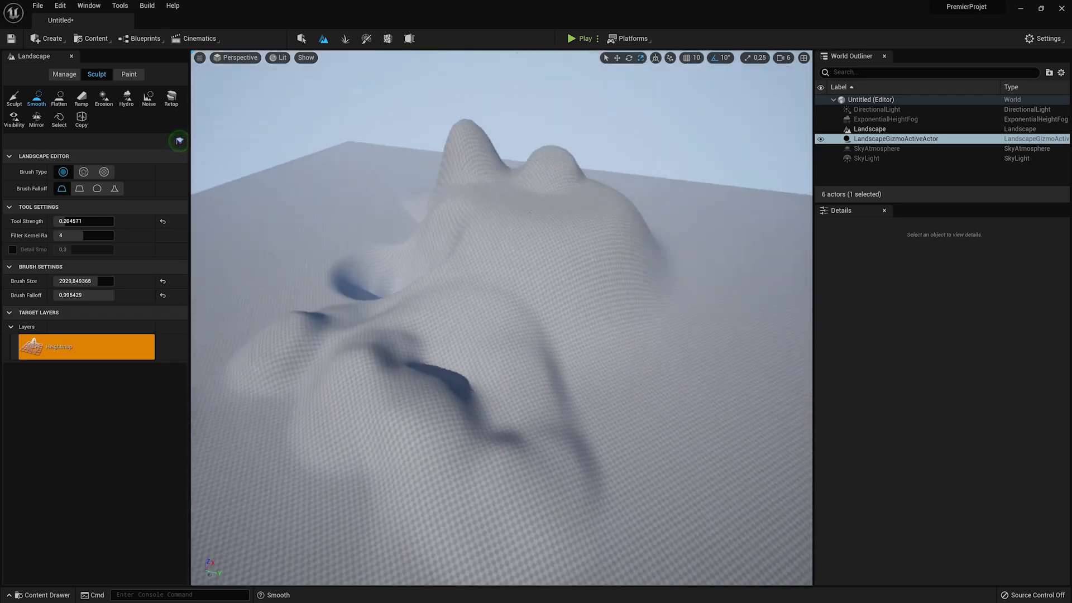
pyautogui.moveTo(463, 302)
pyautogui.mouseDown()
pyautogui.moveTo(443, 429)
pyautogui.moveTo(335, 383)
pyautogui.moveTo(269, 387)
pyautogui.mouseUp()
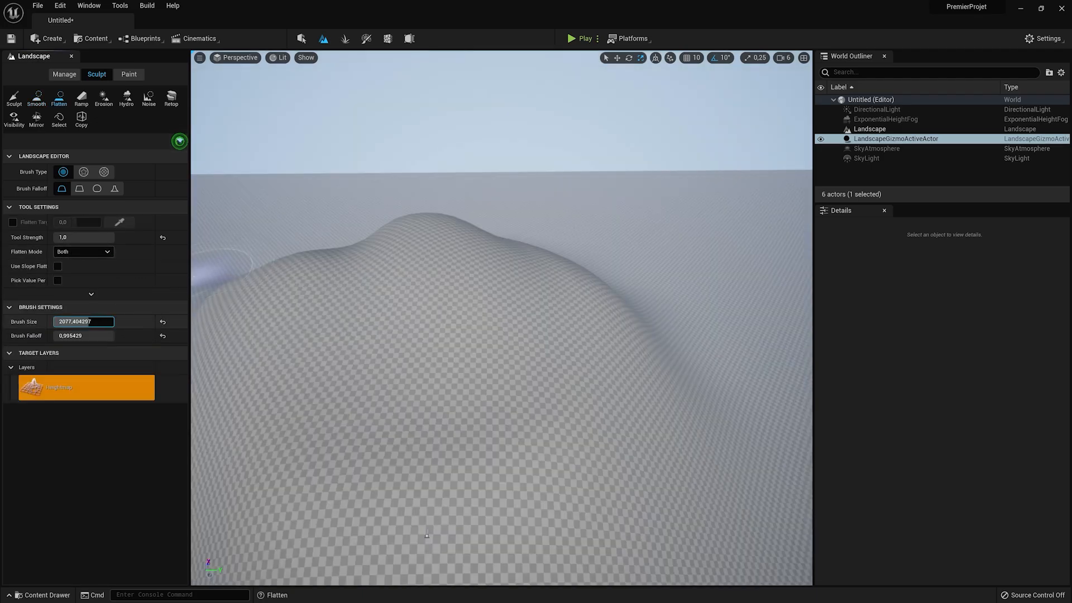
# - Level the hilltops into a plateau with the Flatten tool at strength 1.0 and brush size about 2055
pyautogui.moveTo(90, 322); pyautogui.dragTo(88, 322)
pyautogui.moveTo(420, 349)
pyautogui.mouseDown()
pyautogui.moveTo(411, 335)
pyautogui.moveTo(610, 323)
pyautogui.moveTo(564, 260)
pyautogui.moveTo(371, 311)
pyautogui.moveTo(598, 383)
pyautogui.moveTo(610, 287)
pyautogui.moveTo(407, 232)
pyautogui.moveTo(301, 442)
pyautogui.moveTo(505, 396)
pyautogui.mouseUp()
pyautogui.press('d')
pyautogui.moveTo(505, 396); pyautogui.dragTo(318, 388, button='right')
pyautogui.moveTo(427, 375)
pyautogui.mouseDown()
pyautogui.moveTo(402, 318)
pyautogui.moveTo(438, 350)
pyautogui.mouseUp()
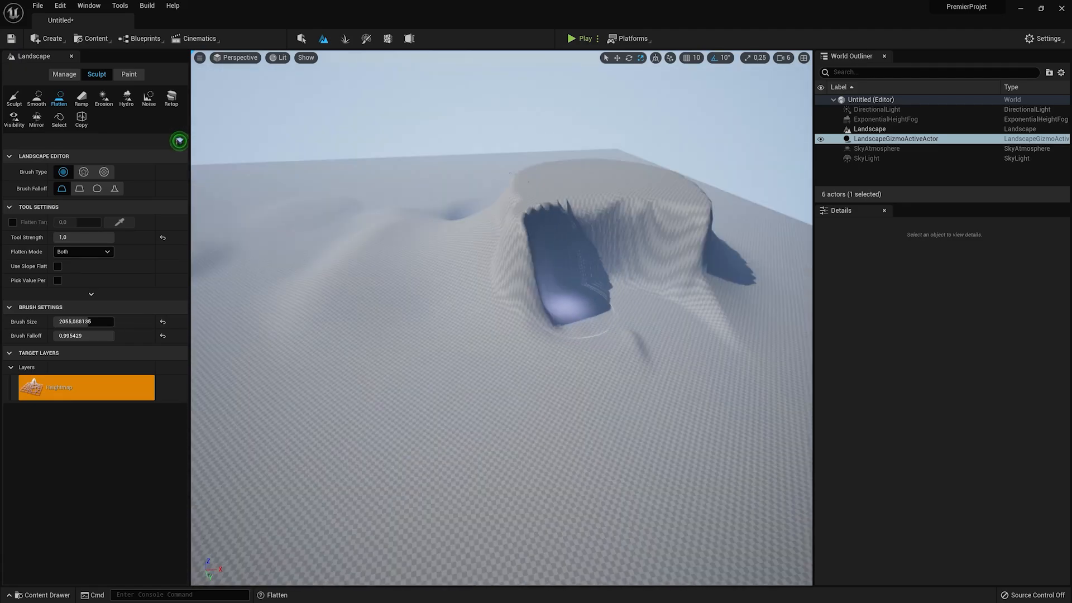
pyautogui.moveTo(574, 304)
pyautogui.mouseDown()
pyautogui.moveTo(545, 357)
pyautogui.moveTo(617, 296)
pyautogui.moveTo(486, 290)
pyautogui.mouseUp()
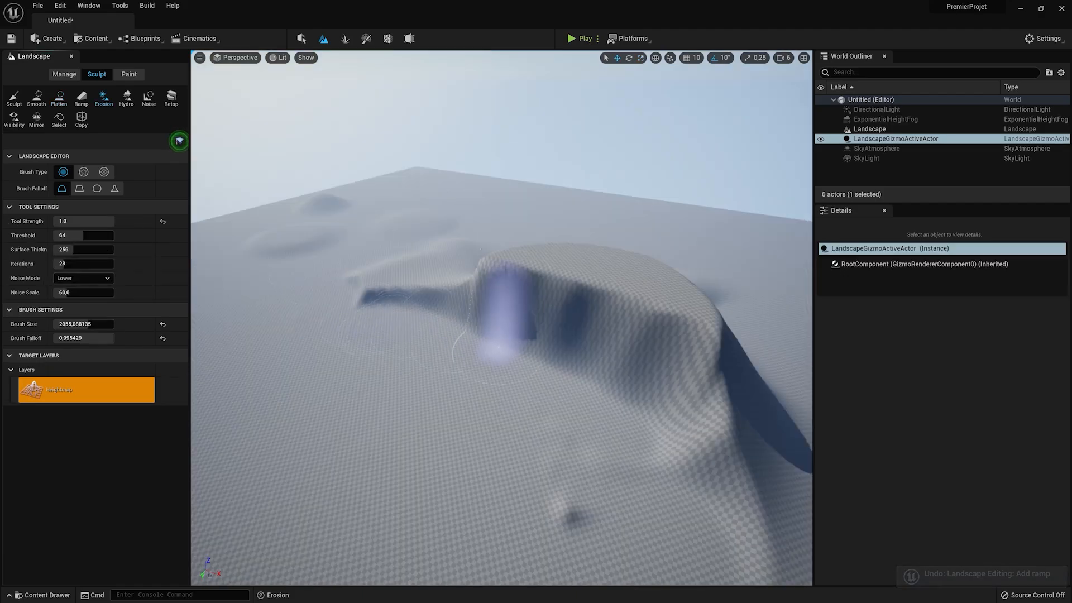
# - Erode the plateau's cliffs at strength 1.0, and roughen the surrounding terrain with the Noise tool at noise scale about 177
pyautogui.moveTo(502, 323)
pyautogui.mouseDown()
pyautogui.moveTo(536, 315)
pyautogui.moveTo(651, 431)
pyautogui.moveTo(430, 338)
pyautogui.mouseUp()
pyautogui.moveTo(363, 302)
pyautogui.mouseDown()
pyautogui.moveTo(430, 322)
pyautogui.moveTo(694, 479)
pyautogui.moveTo(682, 395)
pyautogui.moveTo(530, 296)
pyautogui.mouseUp()
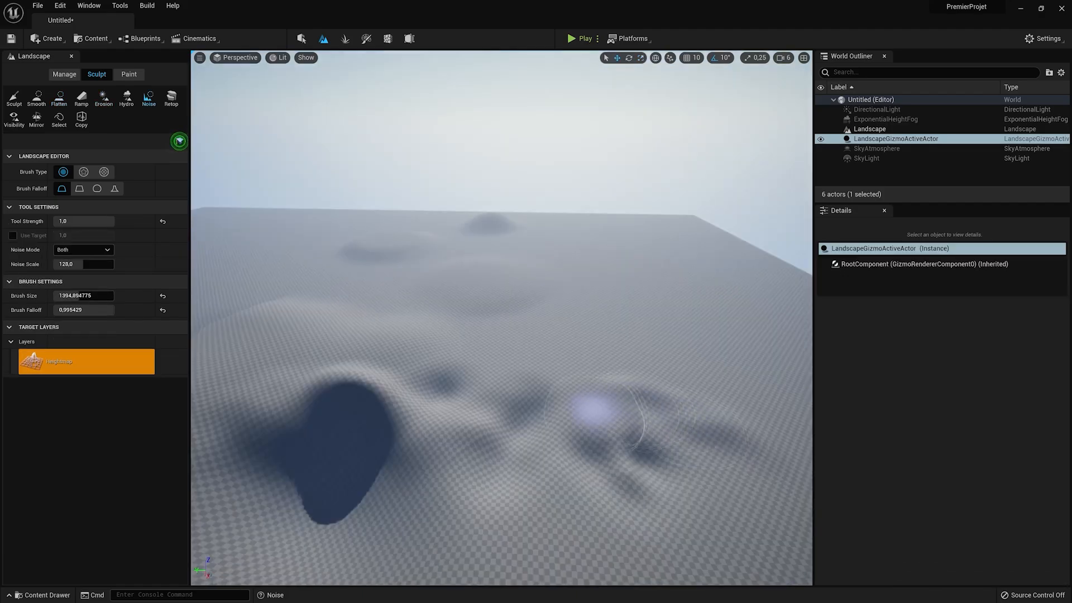
pyautogui.moveTo(598, 418); pyautogui.dragTo(558, 418, button='right')
pyautogui.moveTo(78, 264); pyautogui.dragTo(71, 264)
pyautogui.moveTo(445, 348)
pyautogui.mouseDown()
pyautogui.moveTo(389, 315)
pyautogui.moveTo(532, 311)
pyautogui.moveTo(680, 335)
pyautogui.moveTo(657, 443)
pyautogui.moveTo(503, 386)
pyautogui.mouseUp()
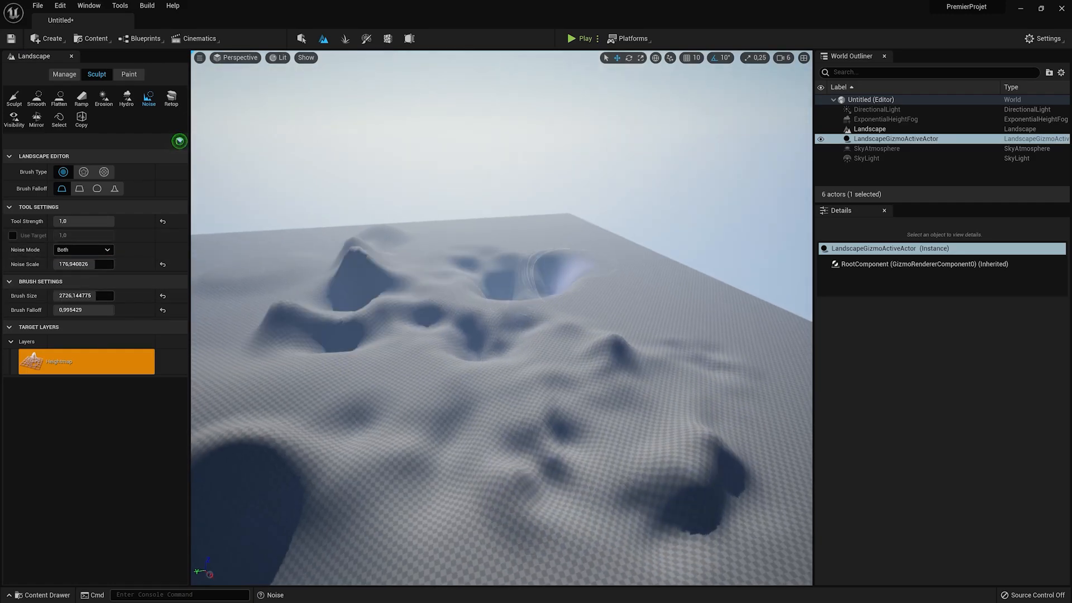
pyautogui.moveTo(568, 273)
pyautogui.mouseDown()
pyautogui.moveTo(646, 319)
pyautogui.moveTo(684, 444)
pyautogui.moveTo(426, 420)
pyautogui.moveTo(460, 331)
pyautogui.moveTo(419, 438)
pyautogui.moveTo(467, 474)
pyautogui.mouseUp()
pyautogui.moveTo(466, 475)
pyautogui.mouseDown(button='right')
pyautogui.moveTo(561, 514)
pyautogui.moveTo(335, 438)
pyautogui.moveTo(442, 435)
pyautogui.mouseUp(button='right')
pyautogui.press('s')
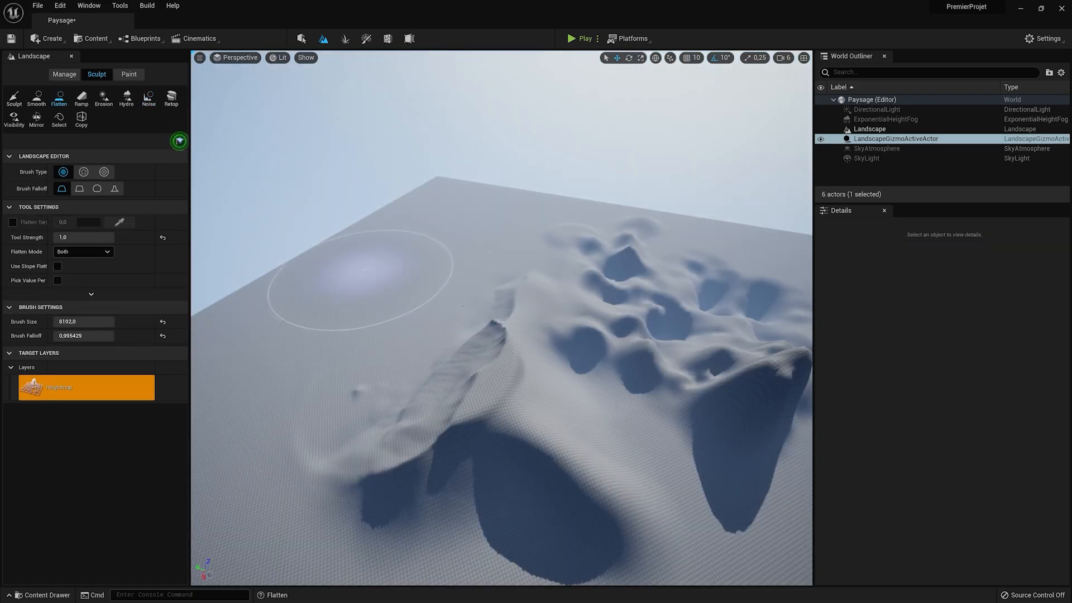
# - Flatten the entire landscape with strength 1.0 and brush size 8192, and save the Paysage level, returning to Select mode
pyautogui.moveTo(364, 270)
pyautogui.mouseDown()
pyautogui.moveTo(385, 323)
pyautogui.moveTo(695, 466)
pyautogui.moveTo(503, 407)
pyautogui.moveTo(564, 285)
pyautogui.moveTo(665, 246)
pyautogui.moveTo(542, 244)
pyautogui.mouseUp()
pyautogui.moveTo(542, 244); pyautogui.dragTo(663, 277, button='right')
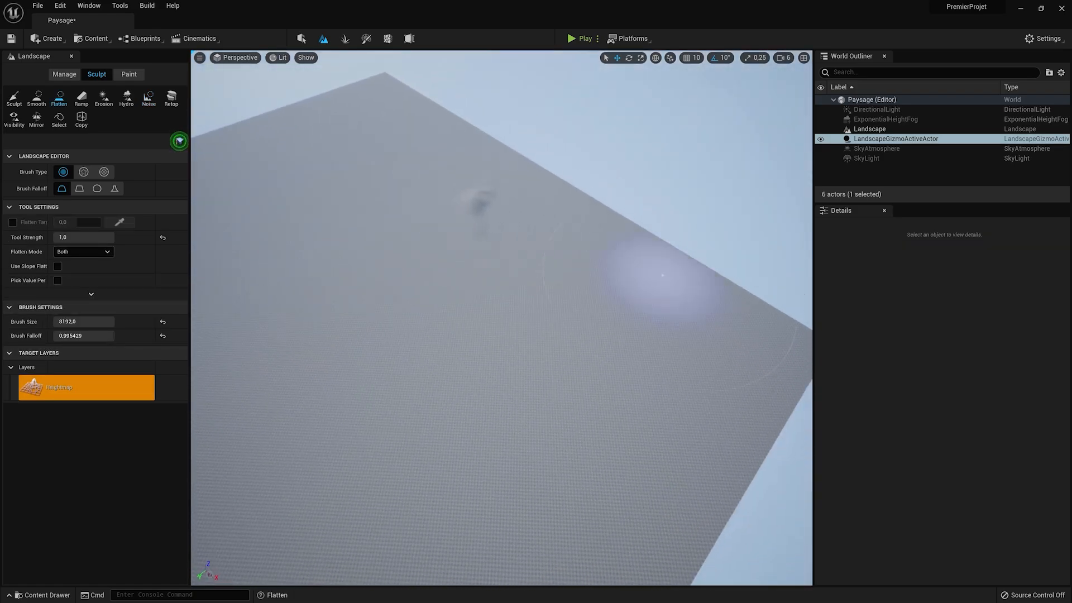
pyautogui.moveTo(663, 277); pyautogui.dragTo(485, 199)
pyautogui.moveTo(481, 193)
pyautogui.mouseDown(button='right')
pyautogui.moveTo(480, 234)
pyautogui.moveTo(463, 257)
pyautogui.moveTo(466, 189)
pyautogui.moveTo(466, 224)
pyautogui.mouseUp(button='right')
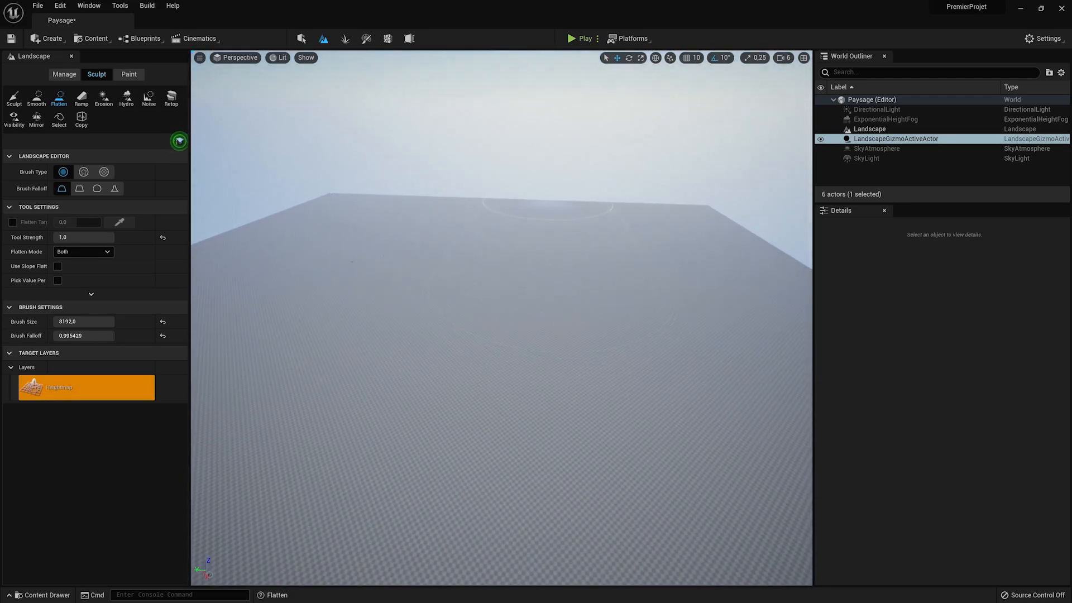
pyautogui.hotkey('ctrl', 's')
pyautogui.hotkey('shift', '1')
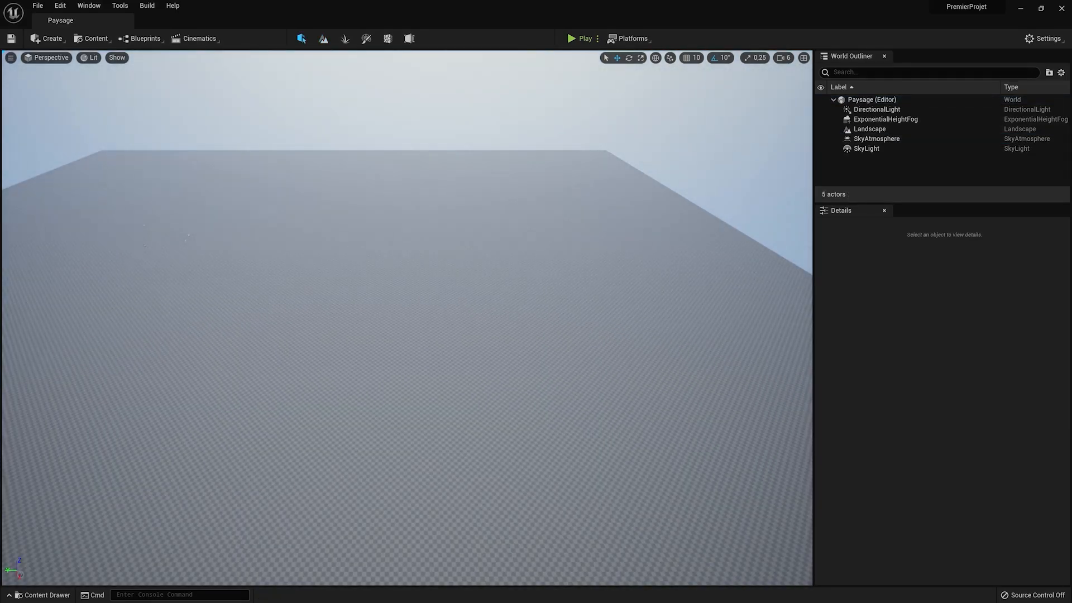
# - Add the Third Person Blueprint feature pack to the project's Content folder
pyautogui.click(45, 595)
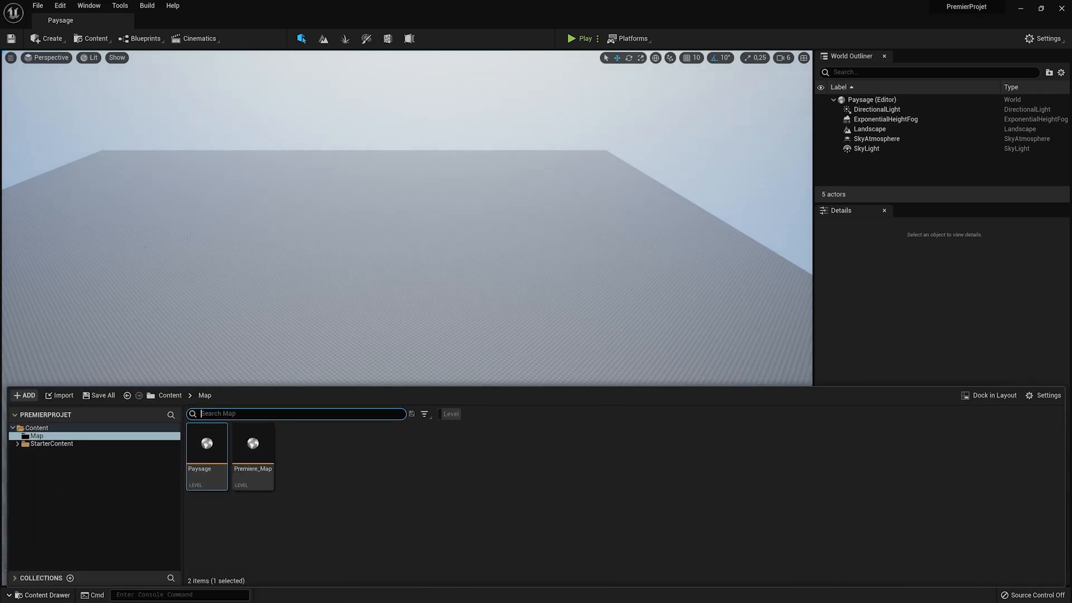
pyautogui.click(37, 428)
pyautogui.click(24, 396)
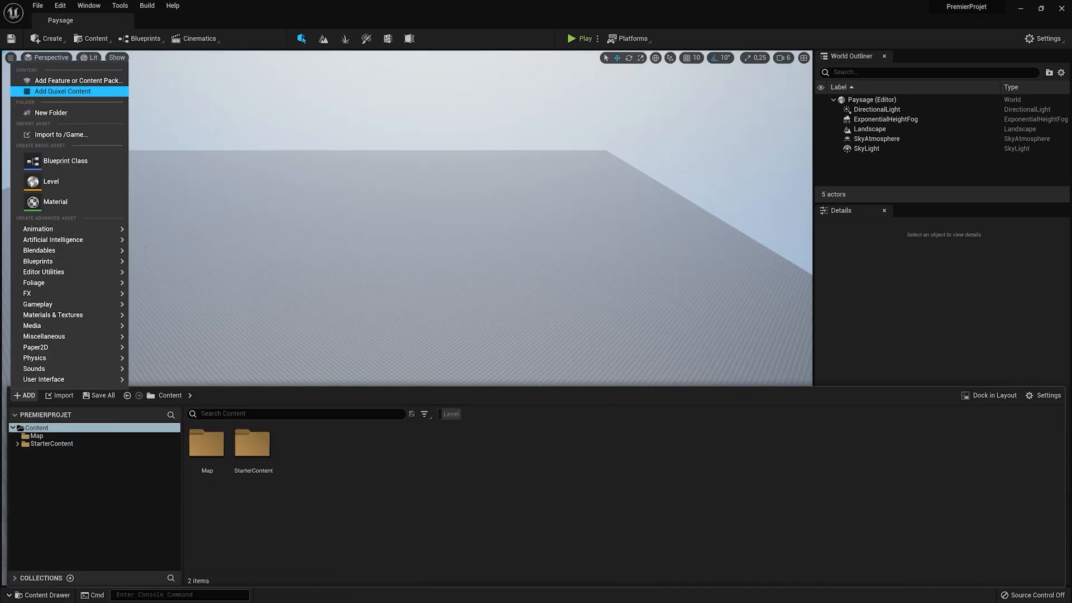
pyautogui.click(78, 80)
pyautogui.click(390, 267)
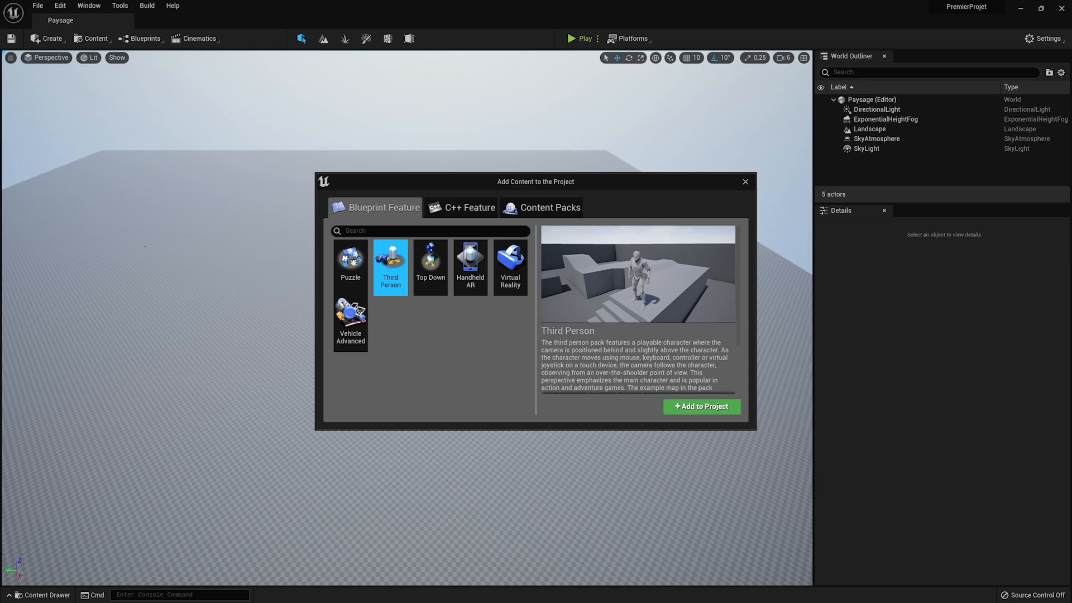
pyautogui.click(702, 406)
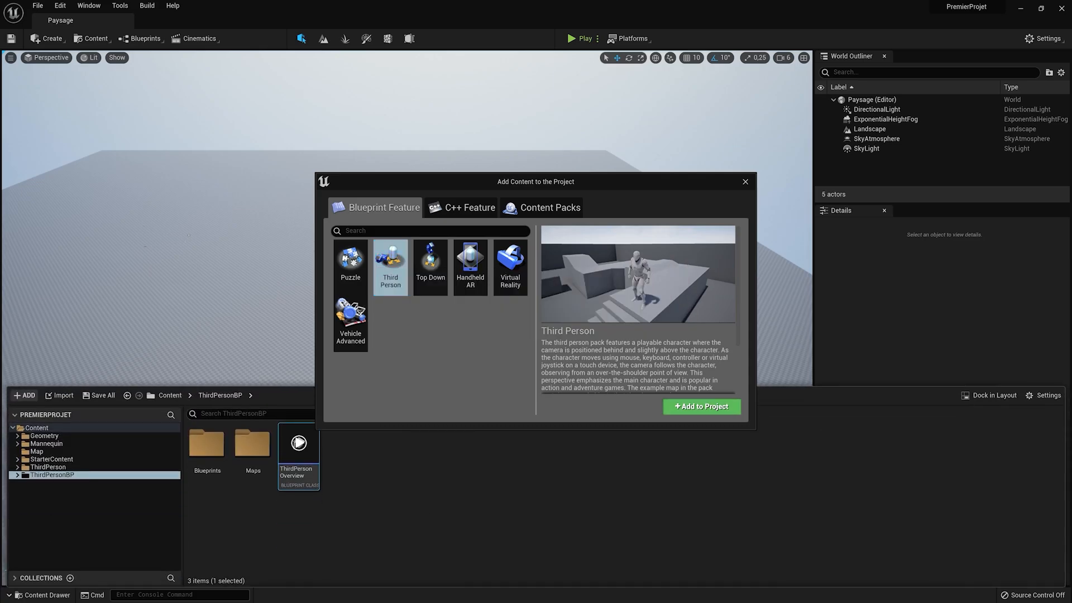
pyautogui.click(745, 182)
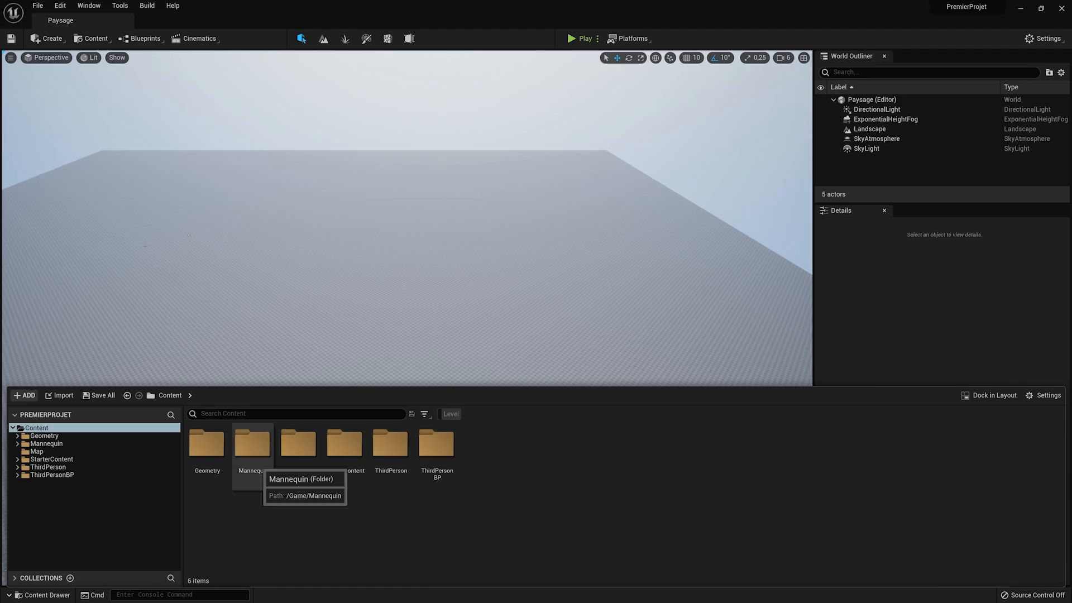
# - Place the SK_Mannequin_Female and SK_Mannequin skeletal meshes from Mannequin/Character/Mesh side by side on the landscape
pyautogui.doubleClick(253, 447)
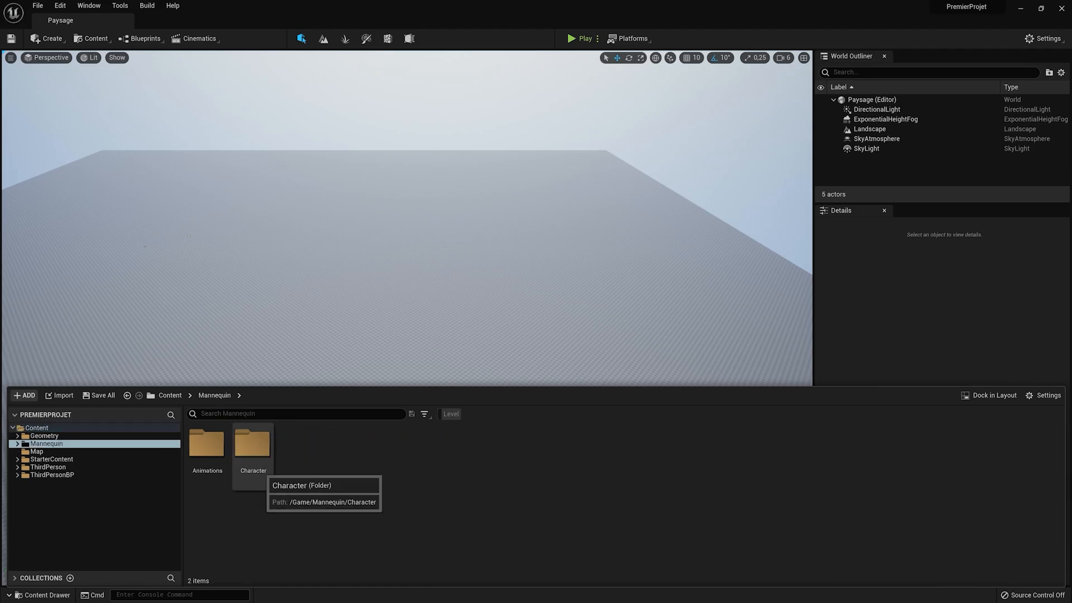
pyautogui.doubleClick(252, 444)
pyautogui.doubleClick(252, 444)
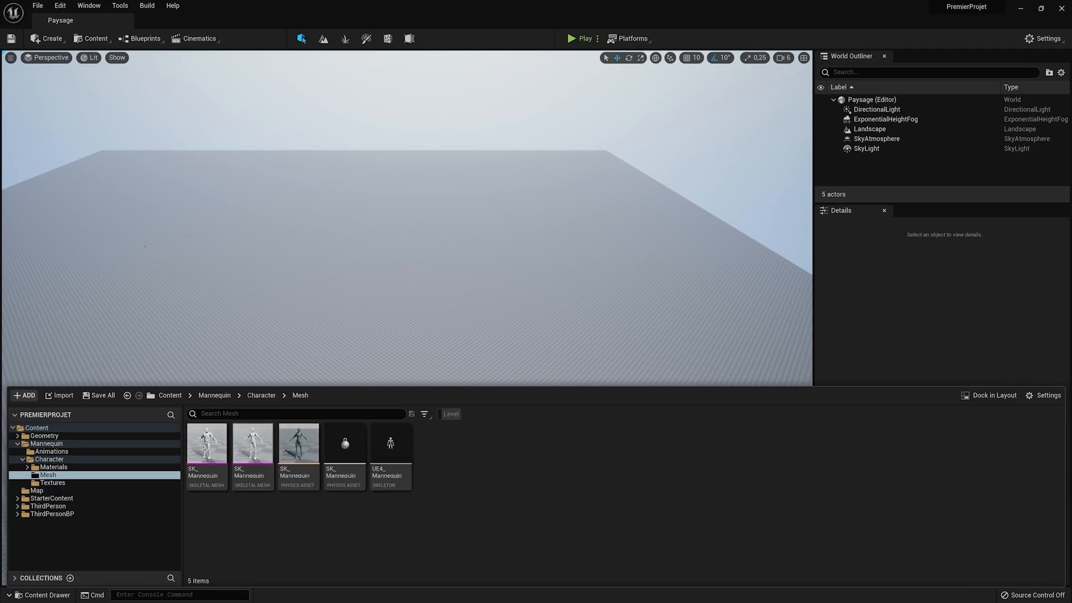
pyautogui.click(254, 453)
pyautogui.moveTo(254, 453); pyautogui.dragTo(323, 462)
pyautogui.hotkey('ctrl', 'space')
pyautogui.moveTo(207, 448)
pyautogui.mouseDown()
pyautogui.moveTo(270, 359)
pyautogui.moveTo(295, 490)
pyautogui.moveTo(290, 480)
pyautogui.mouseUp()
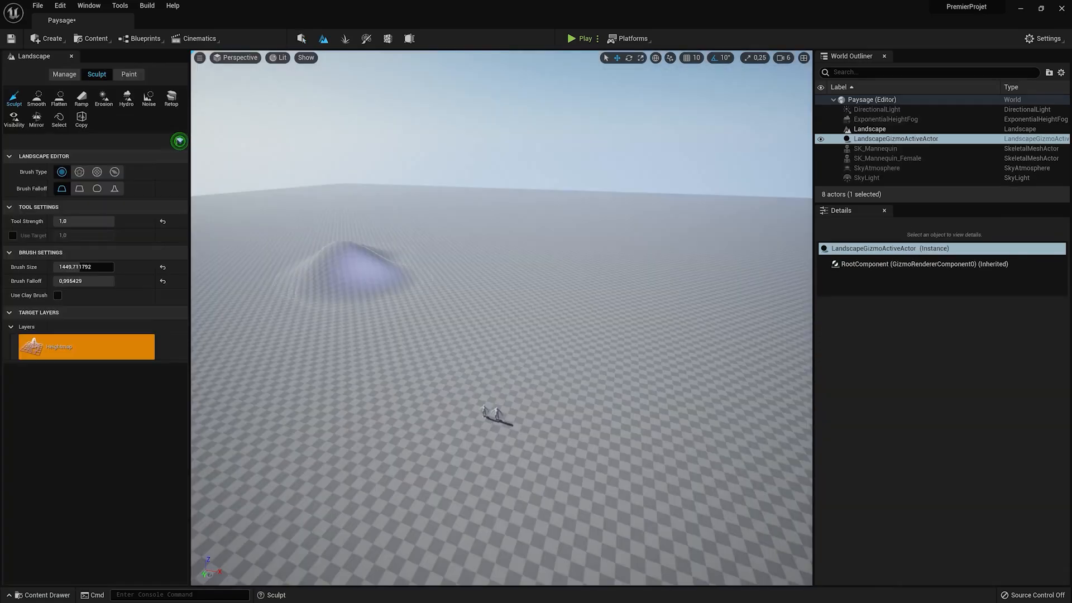
# - Sculpt a hill beyond the mannequins with tool strength 1.0 and brush size about 1450 to compare scale
pyautogui.moveTo(367, 272)
pyautogui.mouseDown()
pyautogui.moveTo(394, 293)
pyautogui.moveTo(324, 330)
pyautogui.mouseUp()
pyautogui.moveTo(324, 329)
pyautogui.mouseDown(button='right')
pyautogui.moveTo(369, 330)
pyautogui.moveTo(340, 346)
pyautogui.moveTo(274, 316)
pyautogui.moveTo(296, 317)
pyautogui.moveTo(257, 317)
pyautogui.mouseUp(button='right')
pyautogui.press('w')
pyautogui.press('w')
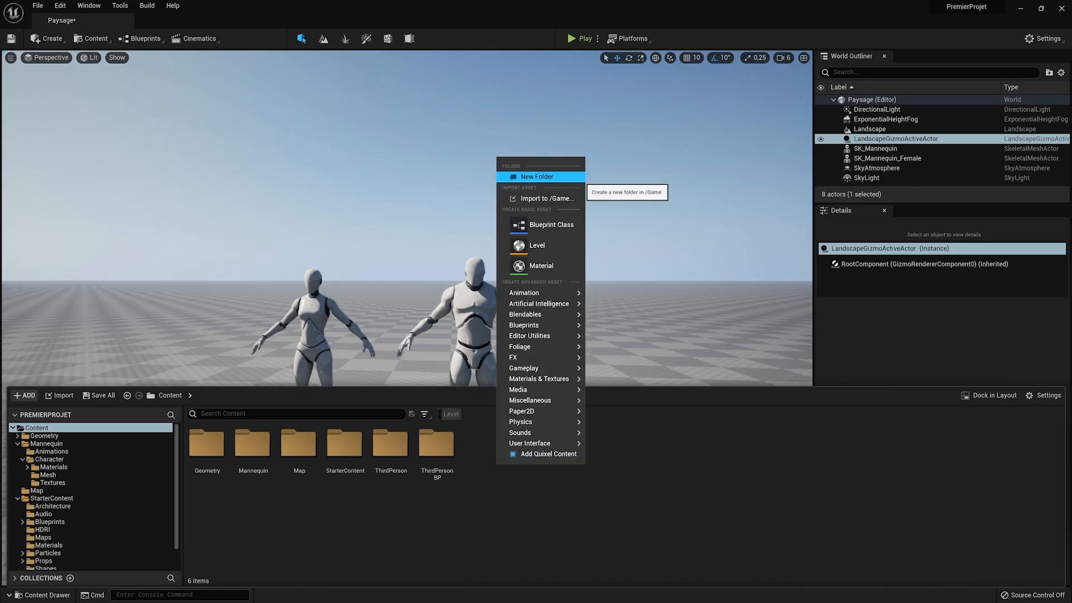
# - Create a Material folder inside Content and add a new material named M_Paysage in it
pyautogui.click(536, 177)
pyautogui.write('Material')
pyautogui.press('Return')
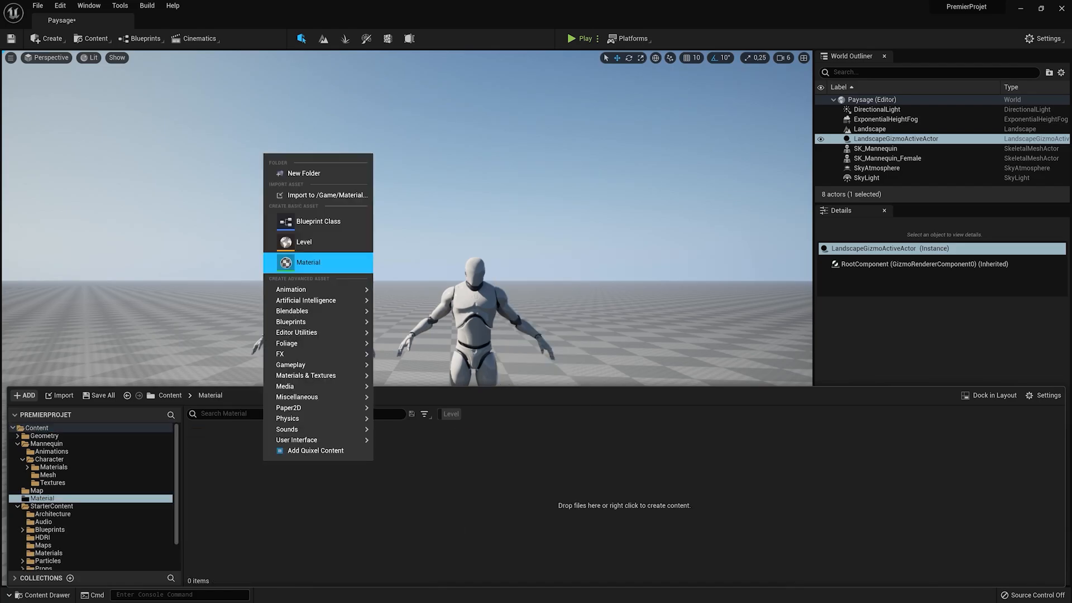
pyautogui.click(301, 261)
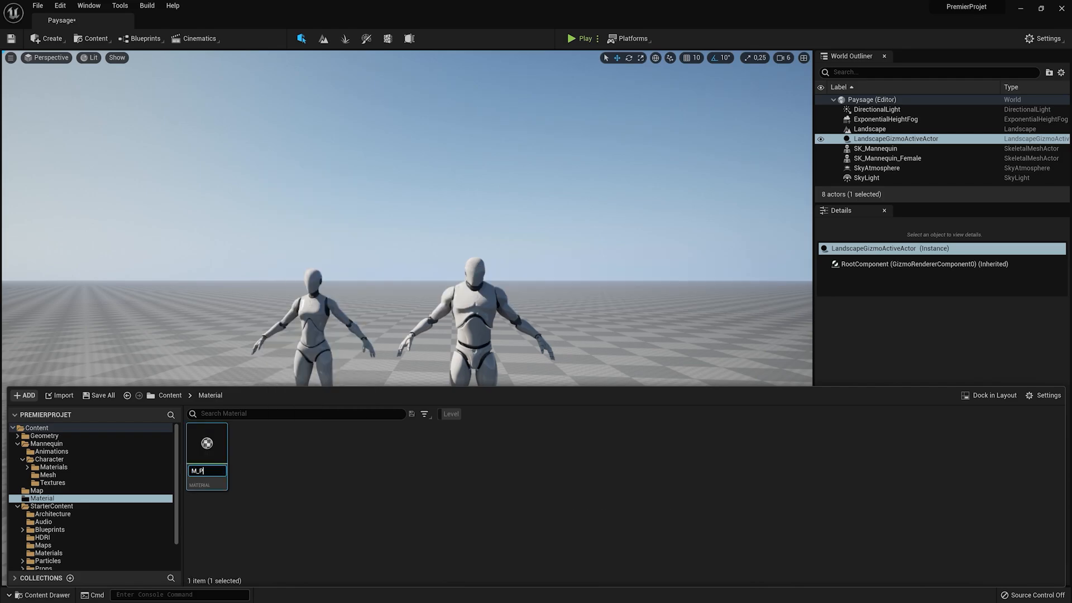
pyautogui.press('Return')
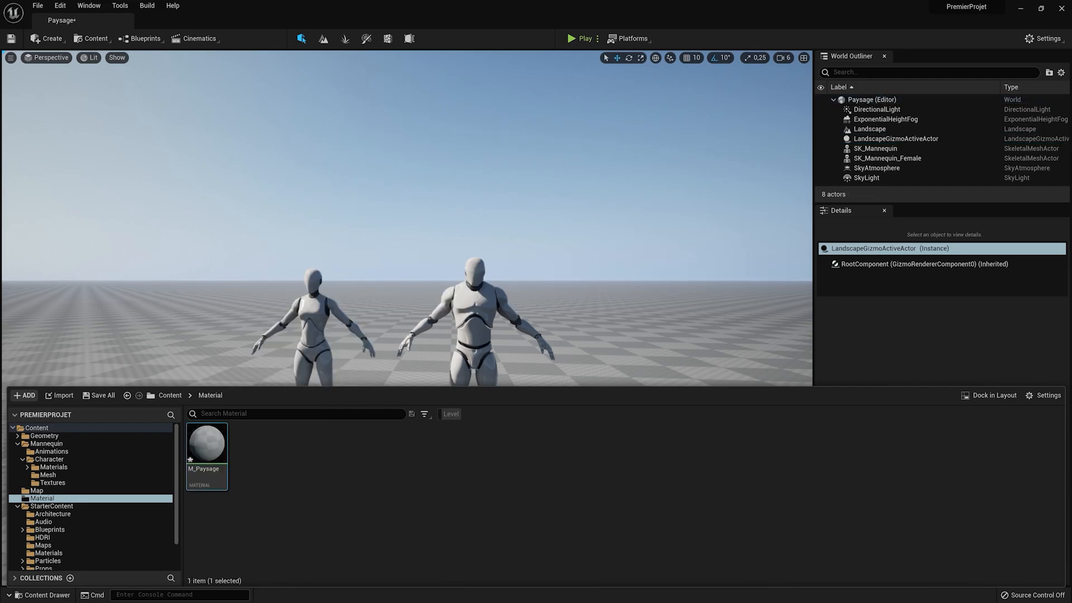
# - Open the M_Paysage material and add the T_Ground_Grass_D and T_Ground_Grass_N textures from StarterContent/Textures to its graph
pyautogui.doubleClick(206, 446)
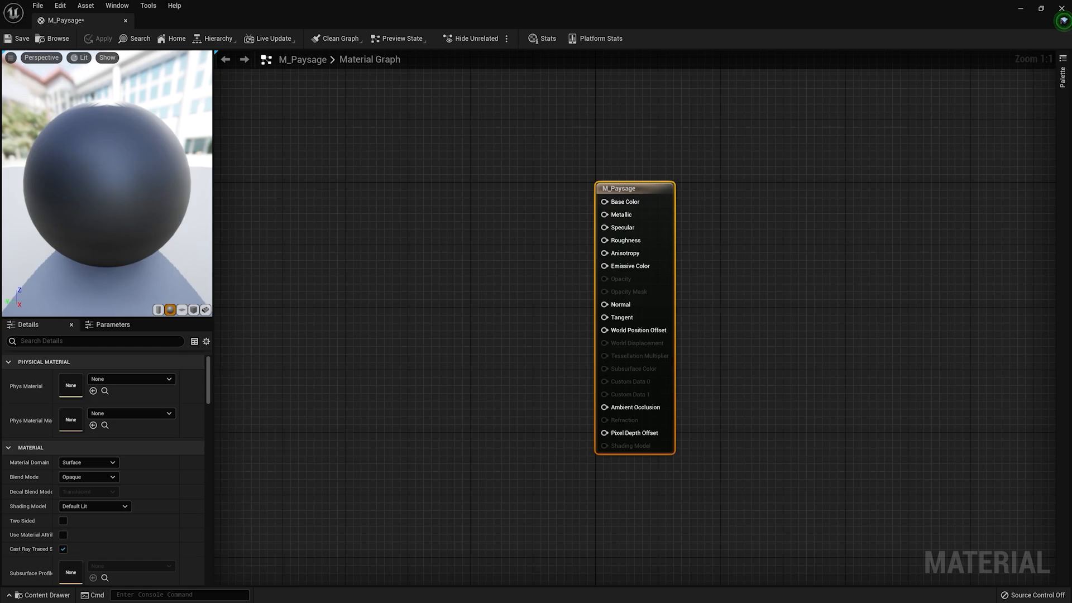
pyautogui.hotkey('ctrl', 'space')
pyautogui.doubleClick(391, 444)
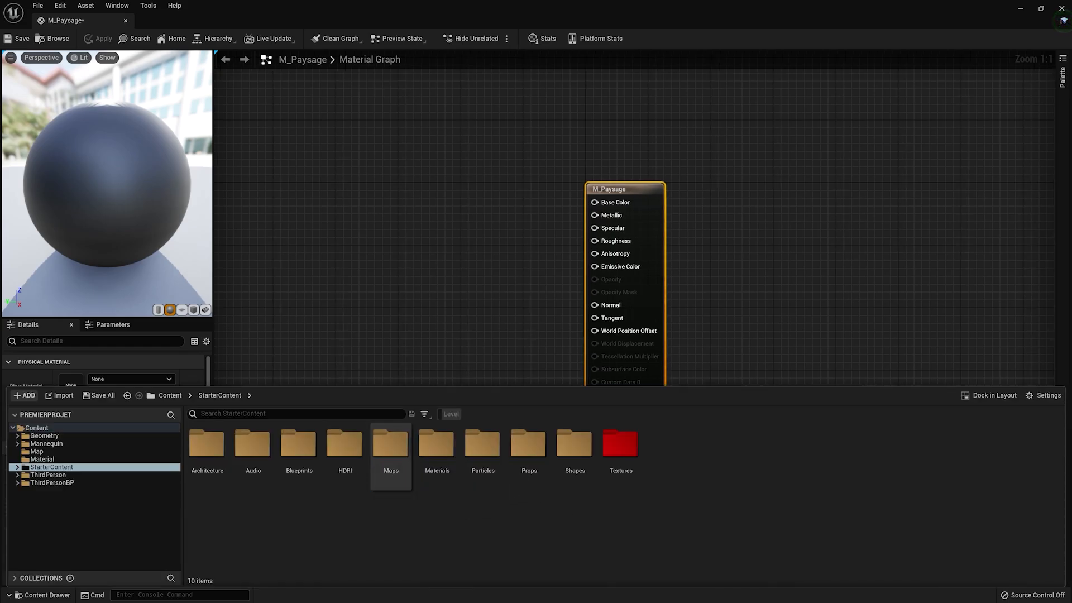
pyautogui.doubleClick(620, 444)
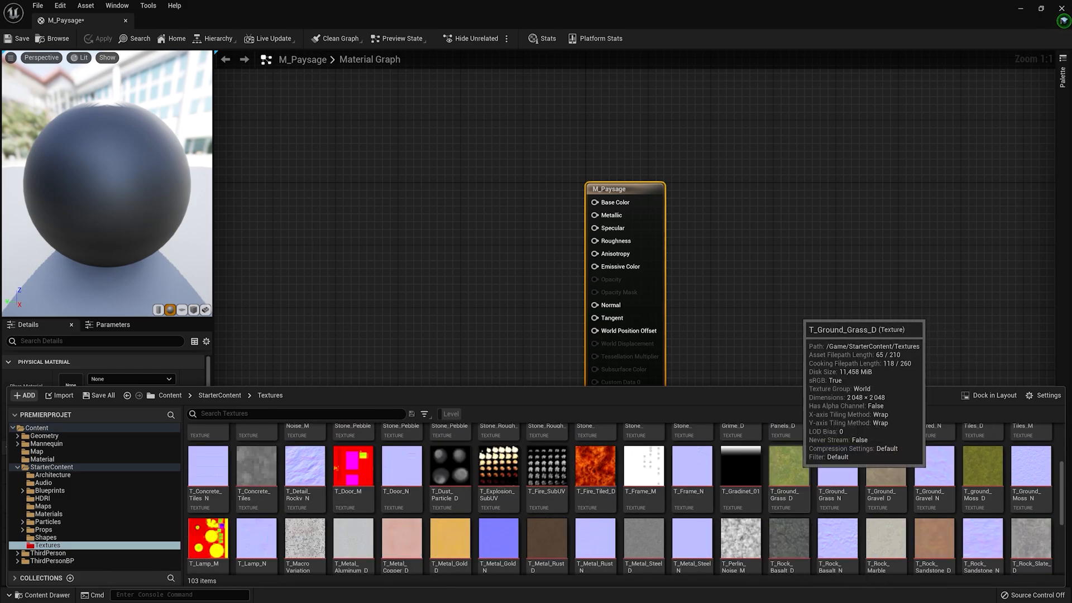
pyautogui.click(789, 466)
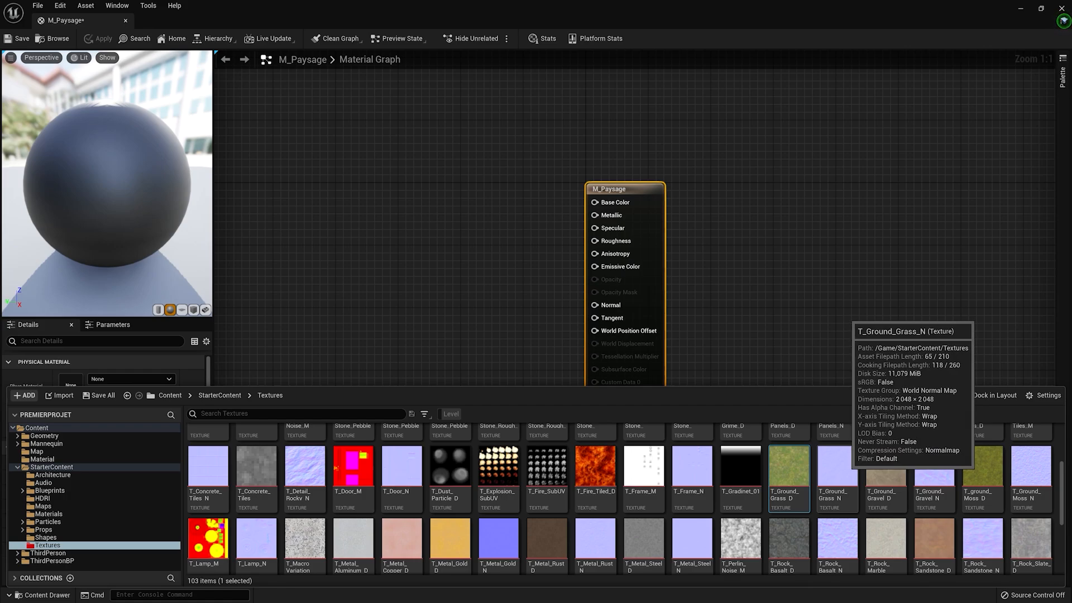
pyautogui.keyDown('ctrl'); pyautogui.click(839, 470); pyautogui.keyUp('ctrl')
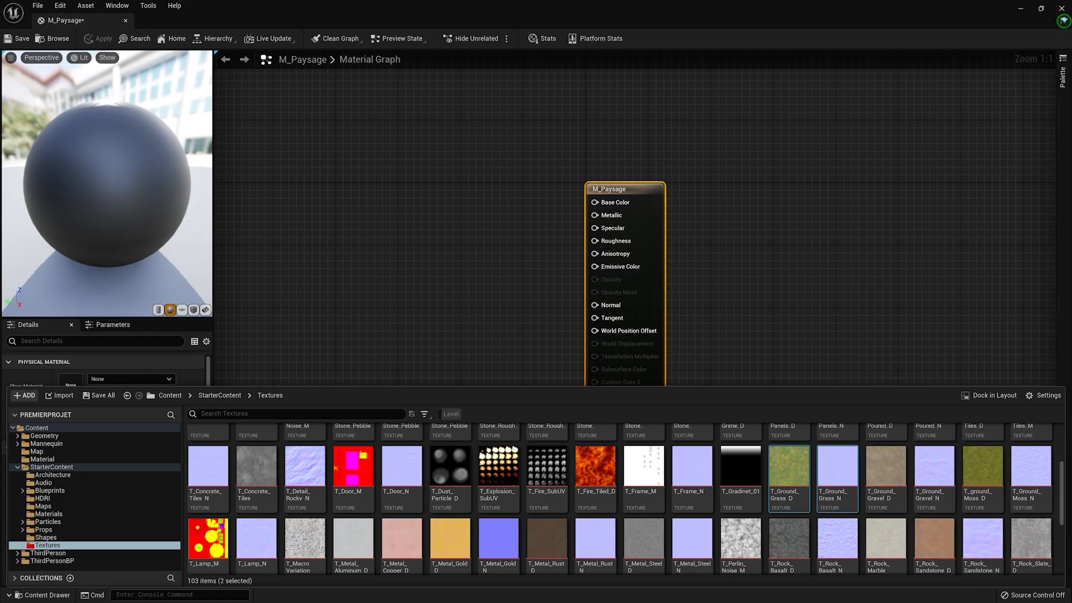
pyautogui.moveTo(839, 470); pyautogui.dragTo(363, 199)
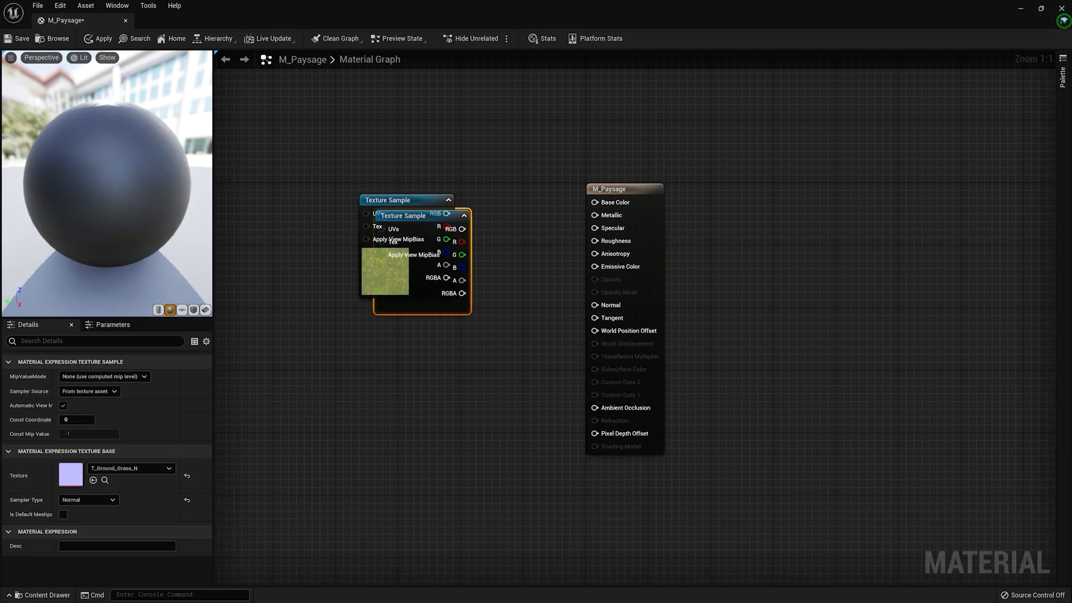
# - Find the T_rock textures and add T_Rock_Basalt_D and T_Rock_Basalt_N to the graph below the grass samples
pyautogui.click(47, 595)
pyautogui.scroll(-2, 626, 499)
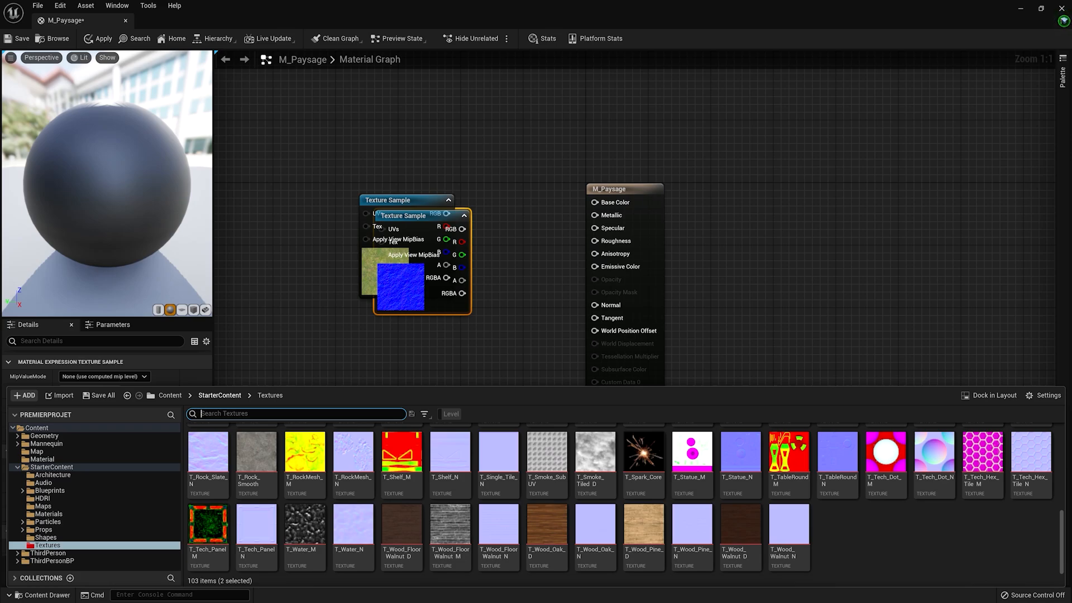
pyautogui.write('T_rock')
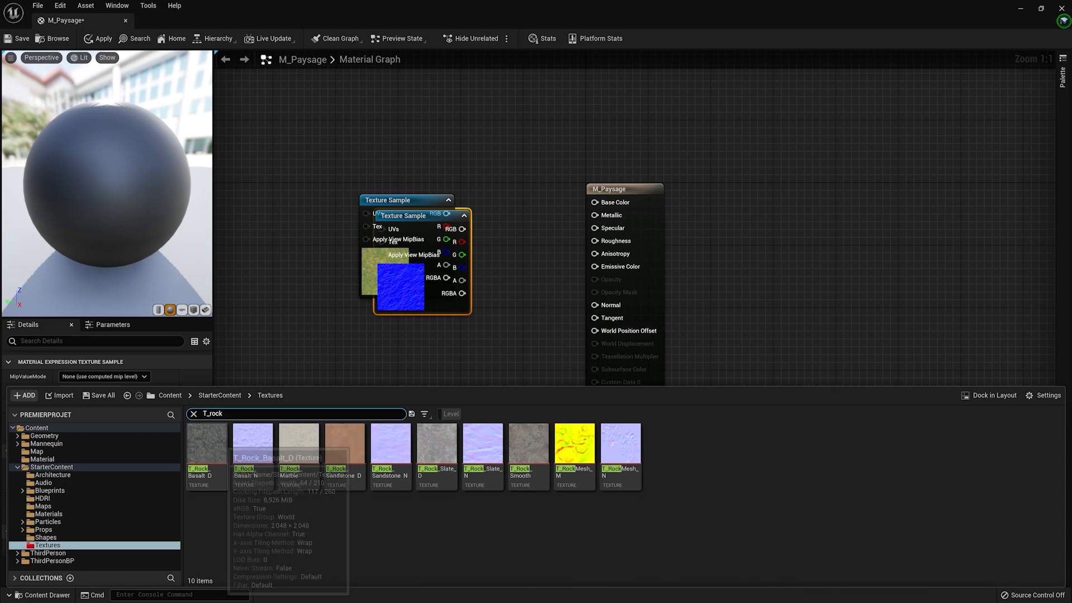
pyautogui.click(206, 444)
pyautogui.keyDown('ctrl'); pyautogui.click(253, 447); pyautogui.keyUp('ctrl')
pyautogui.moveTo(252, 447); pyautogui.dragTo(346, 358)
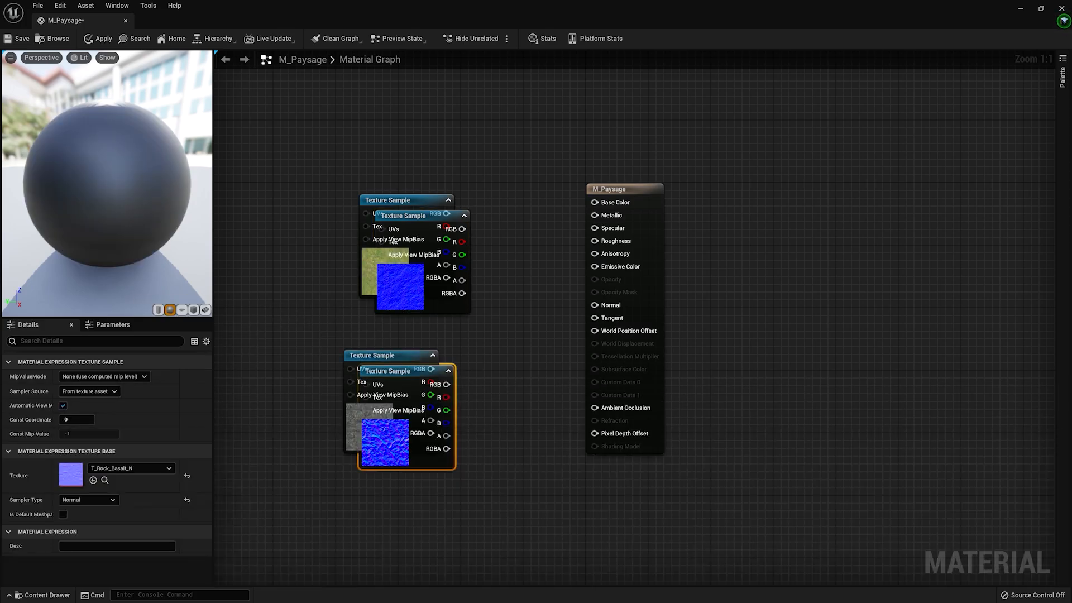
# - Add a LandscapeLayerBlend node between the texture samples and the M_Paysage output node
pyautogui.moveTo(502, 346); pyautogui.dragTo(531, 364, button='right')
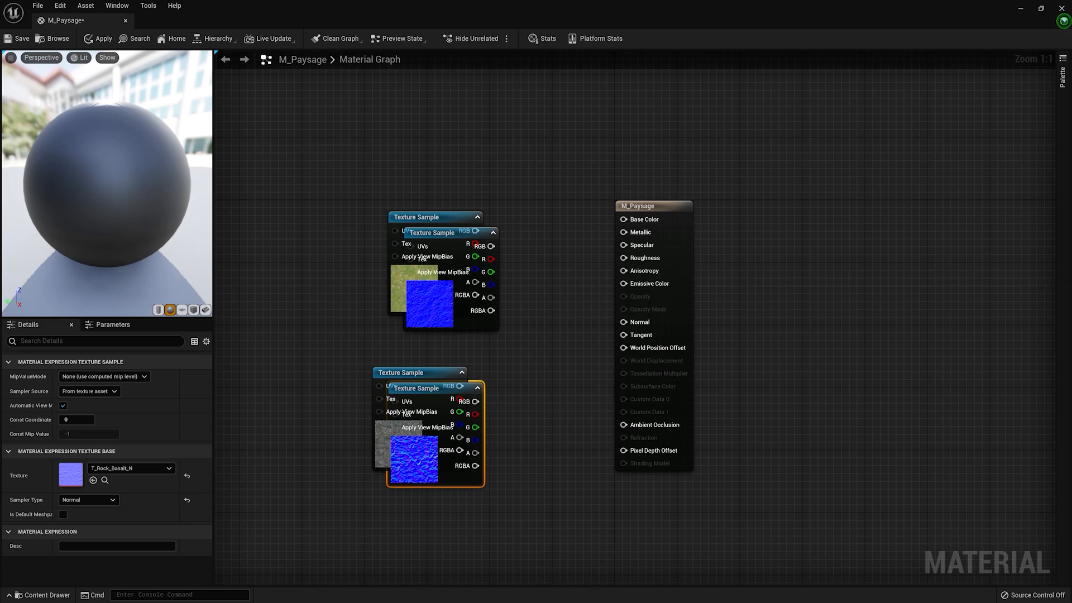
pyautogui.write('landsc')
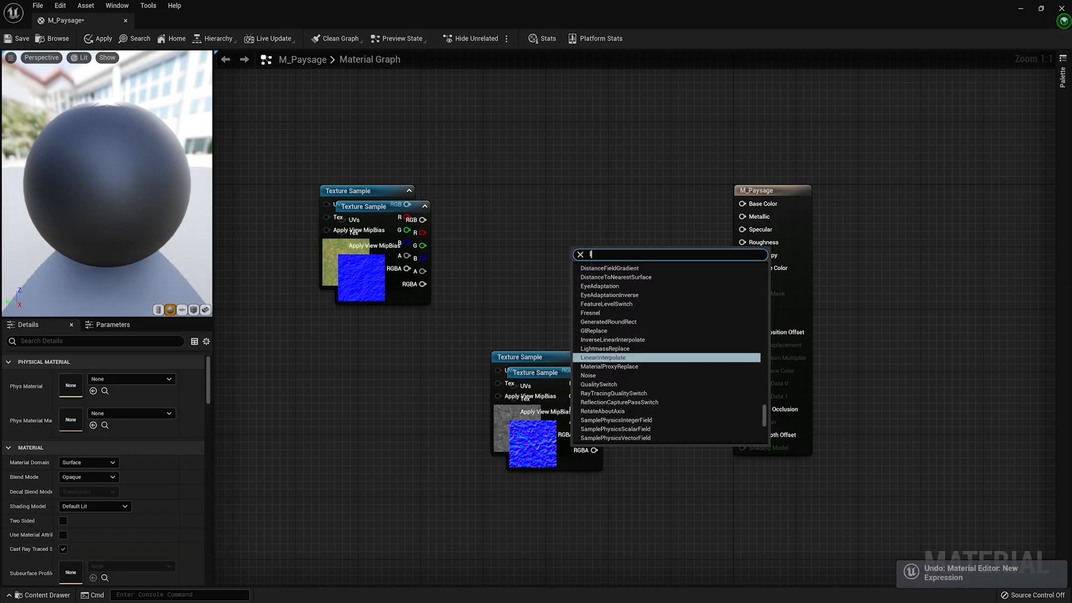
pyautogui.write('apelayer')
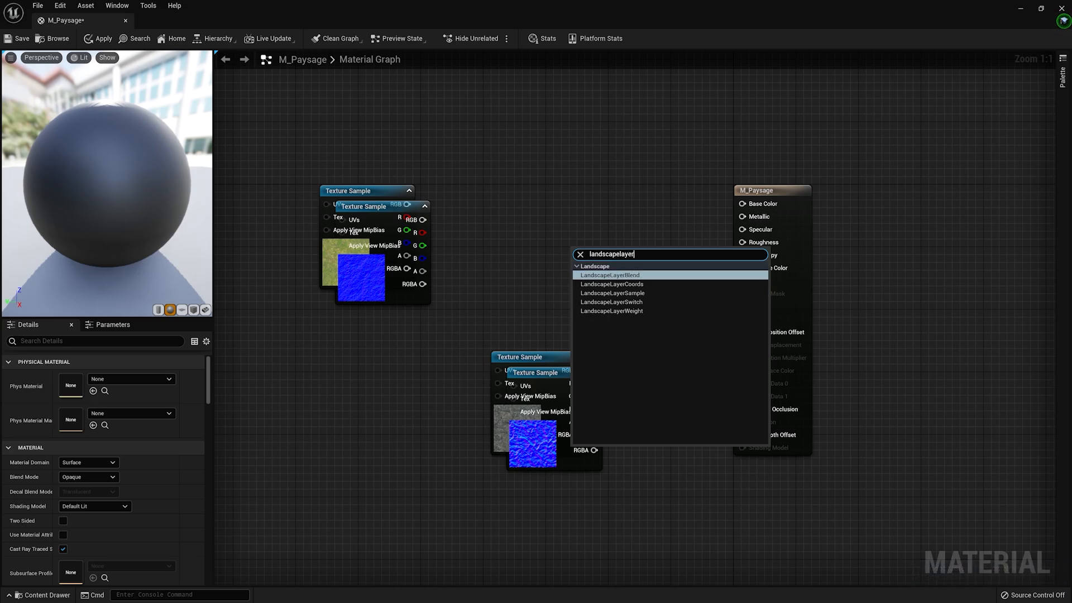
pyautogui.press('Return')
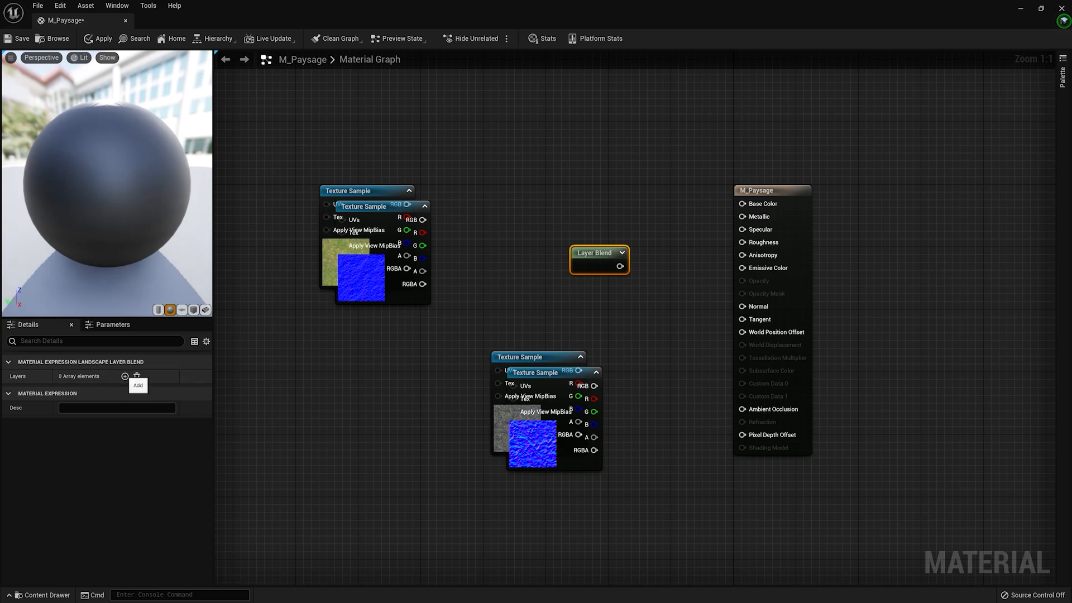
# - Add two layers to the Layer Blend node, one for Herbe and one for Rock
pyautogui.click(125, 376)
pyautogui.click(125, 377)
pyautogui.click(125, 376)
pyautogui.click(125, 376)
pyautogui.click(125, 377)
pyautogui.click(125, 376)
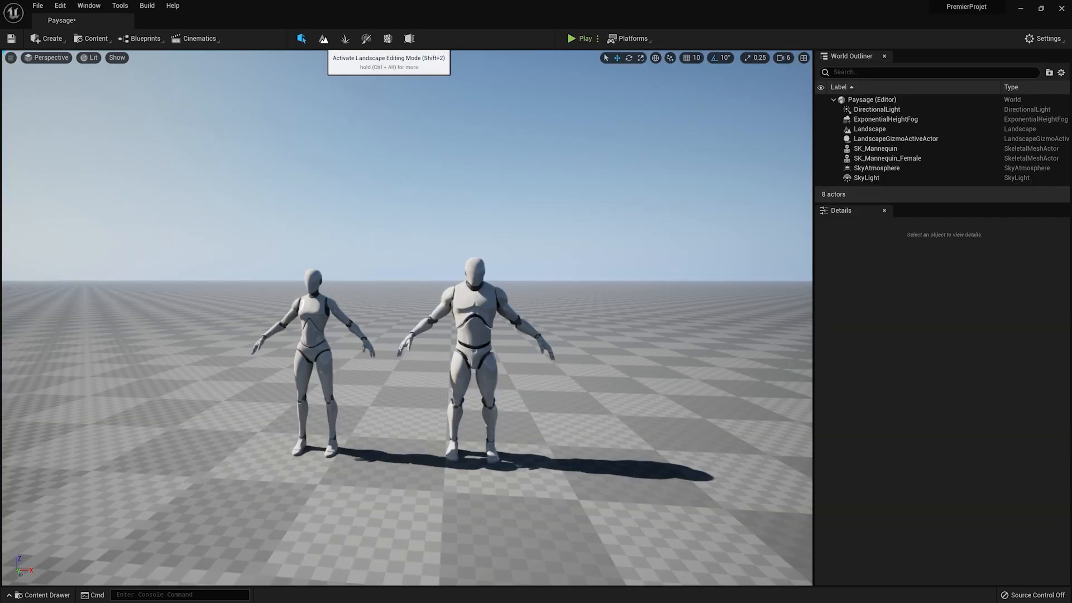
# - Look at the target layers of the landscape Paint mode in the Paysage level and return to selection mode
pyautogui.click(323, 39)
pyautogui.click(129, 75)
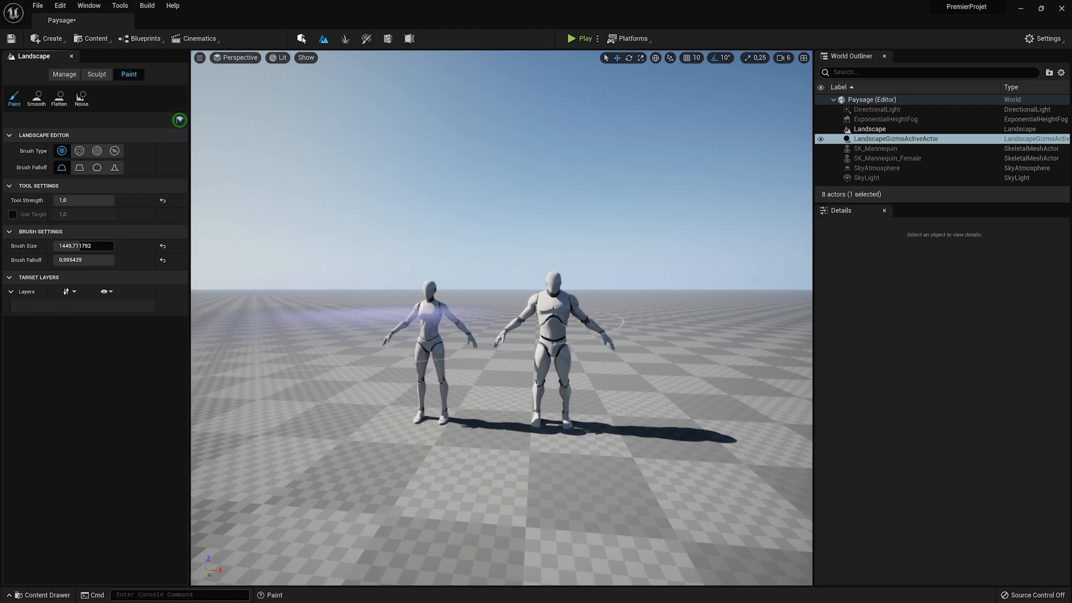
pyautogui.click(301, 38)
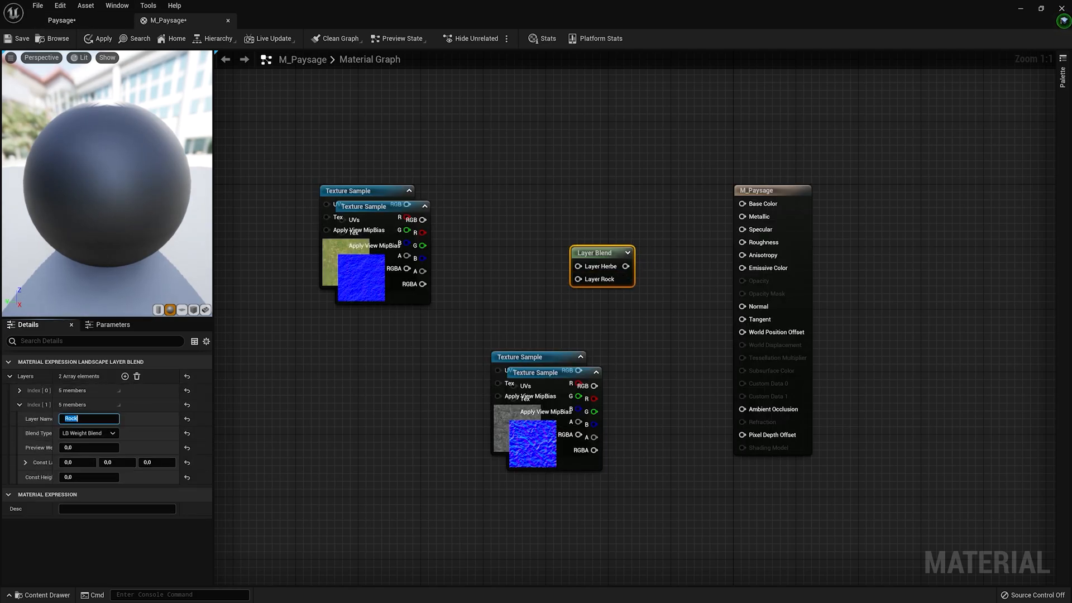
# - Separate the grass normal sample from its colour sample and duplicate the Layer Blend node, placing the copy below the original
pyautogui.click(481, 318)
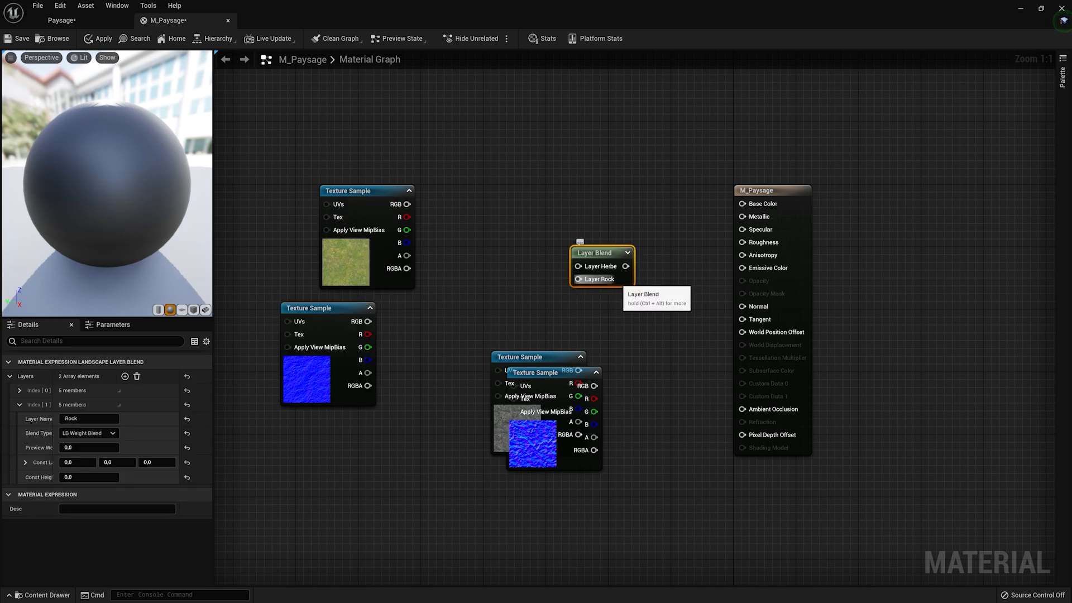
pyautogui.hotkey('ctrl', 'd')
pyautogui.moveTo(668, 292); pyautogui.dragTo(661, 386)
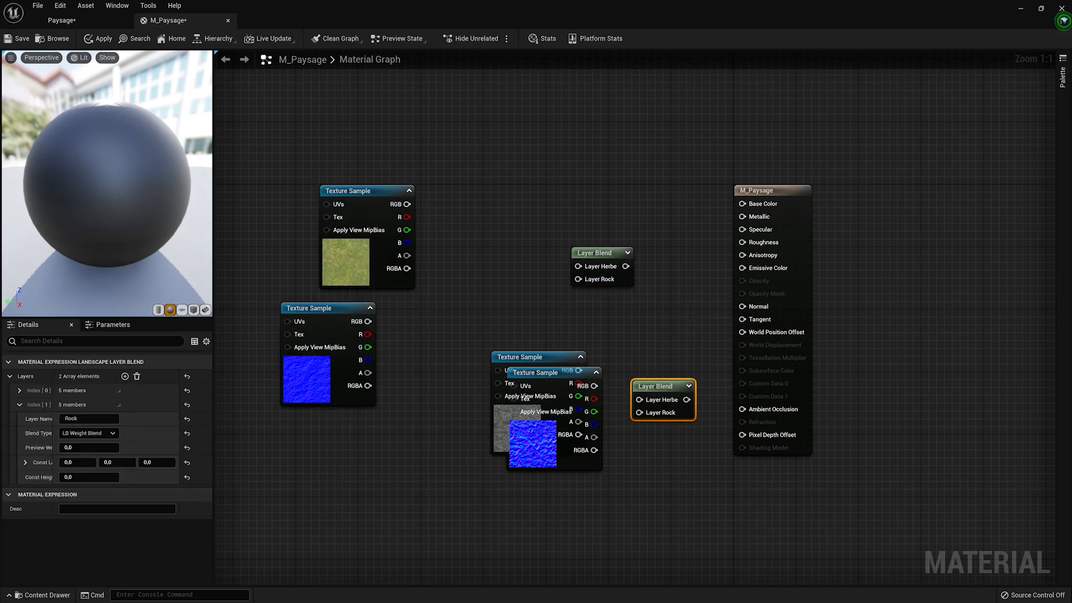
# - Arrange the texture samples in one column, with the grass and rock colour maps above the two normal maps
pyautogui.moveTo(591, 517); pyautogui.dragTo(547, 419)
pyautogui.moveTo(524, 357); pyautogui.dragTo(345, 426)
pyautogui.click(447, 409)
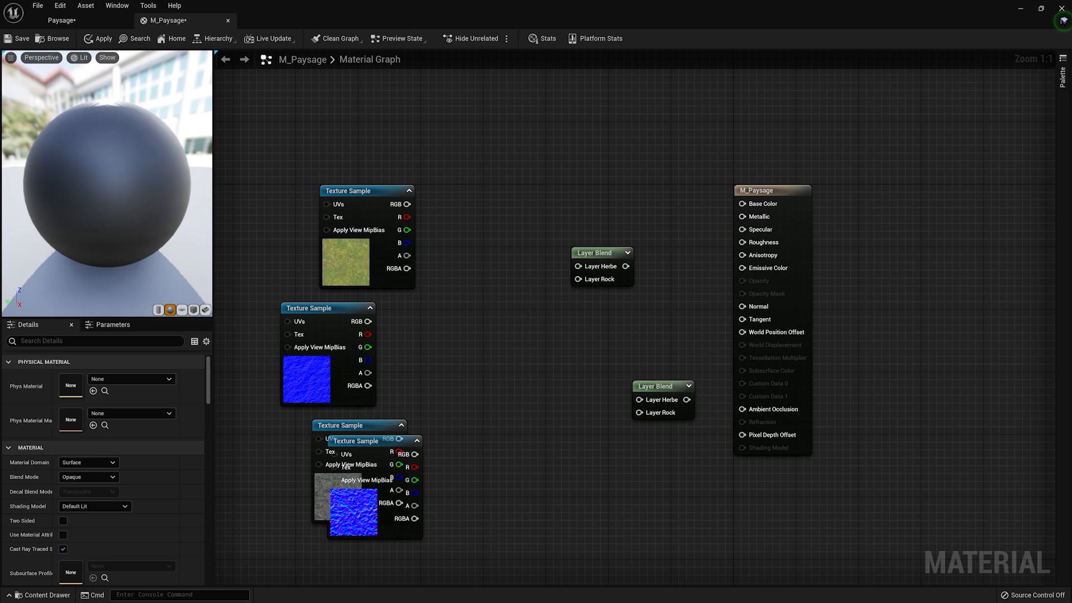
pyautogui.moveTo(352, 427); pyautogui.dragTo(462, 278)
pyautogui.moveTo(392, 456); pyautogui.dragTo(391, 589)
pyautogui.moveTo(344, 274); pyautogui.dragTo(383, 406)
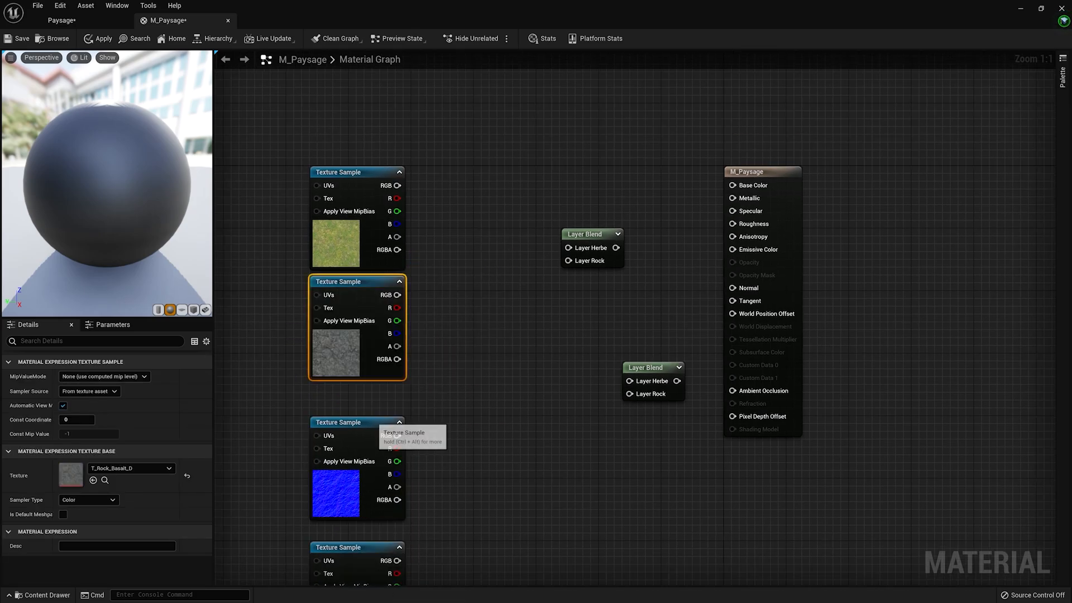
pyautogui.click(372, 423)
# - Connect the grass colour RGB to Layer Herbe and the rock colour RGB to Layer Rock on the upper Layer Blend
pyautogui.moveTo(413, 440); pyautogui.dragTo(412, 397, button='right')
pyautogui.moveTo(392, 150); pyautogui.dragTo(573, 216)
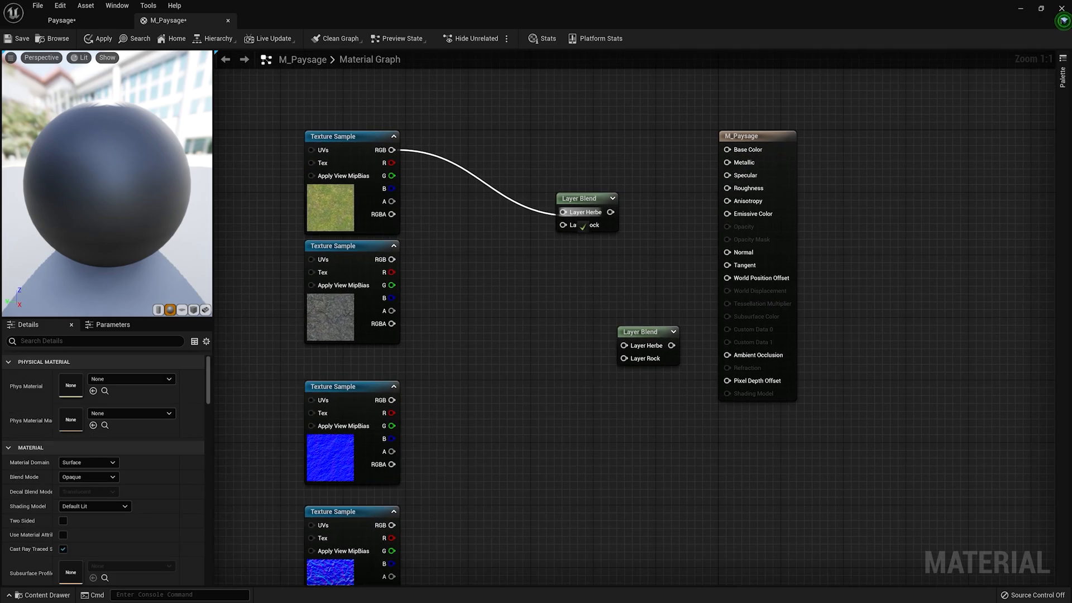
pyautogui.moveTo(392, 260); pyautogui.dragTo(559, 202)
# - Move the second Layer Blend beside the normal maps and connect grass normal to Layer Herbe and rock normal to Layer Rock
pyautogui.moveTo(598, 347); pyautogui.dragTo(590, 233, button='right')
pyautogui.moveTo(650, 228); pyautogui.dragTo(557, 305)
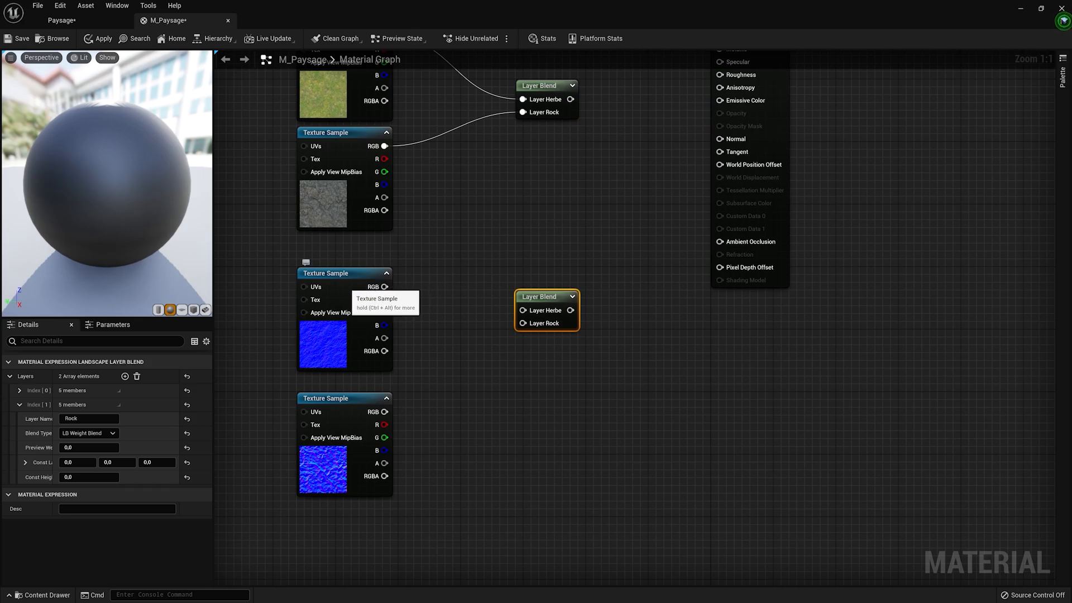
pyautogui.click(346, 286)
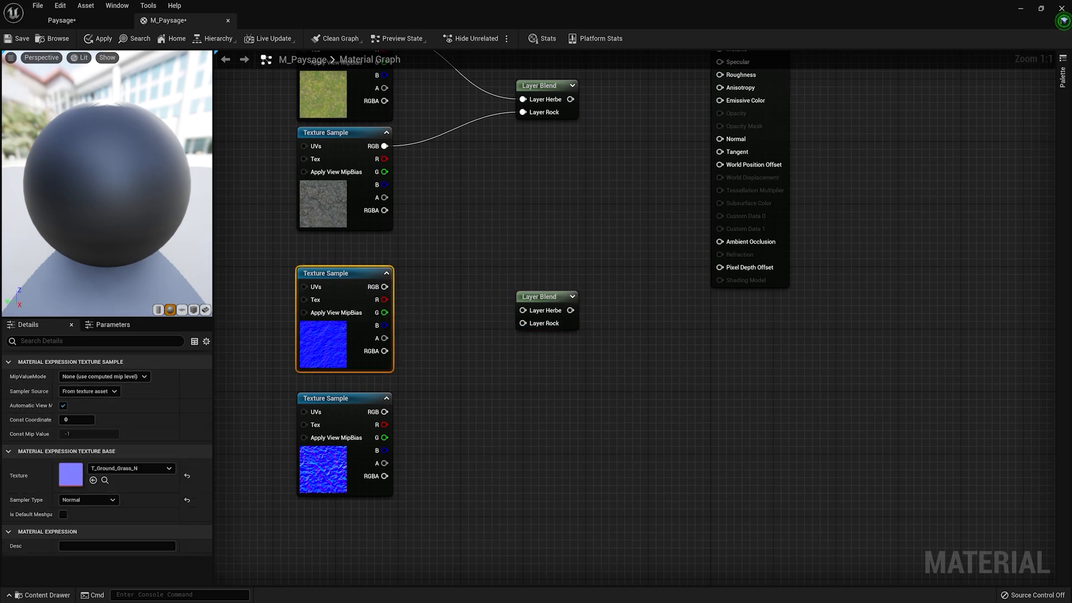
pyautogui.moveTo(385, 287); pyautogui.dragTo(385, 411)
pyautogui.press('Home')
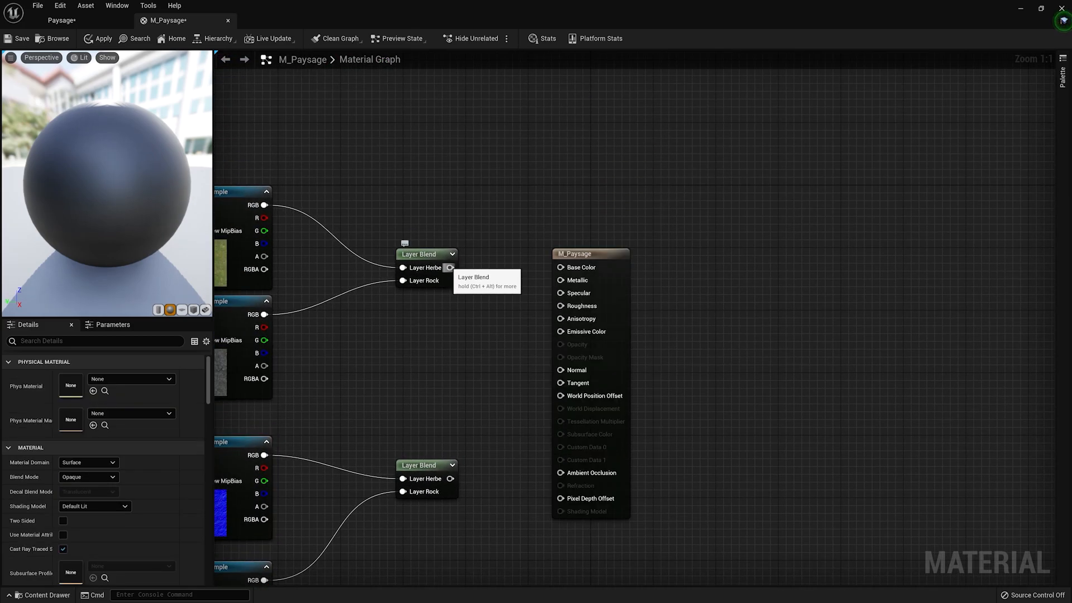
# - Connect the upper Layer Blend to Base Color and the lower Layer Blend to Normal on M_Paysage
pyautogui.moveTo(450, 267); pyautogui.dragTo(560, 270)
pyautogui.moveTo(450, 478); pyautogui.dragTo(560, 369)
pyautogui.press('Home')
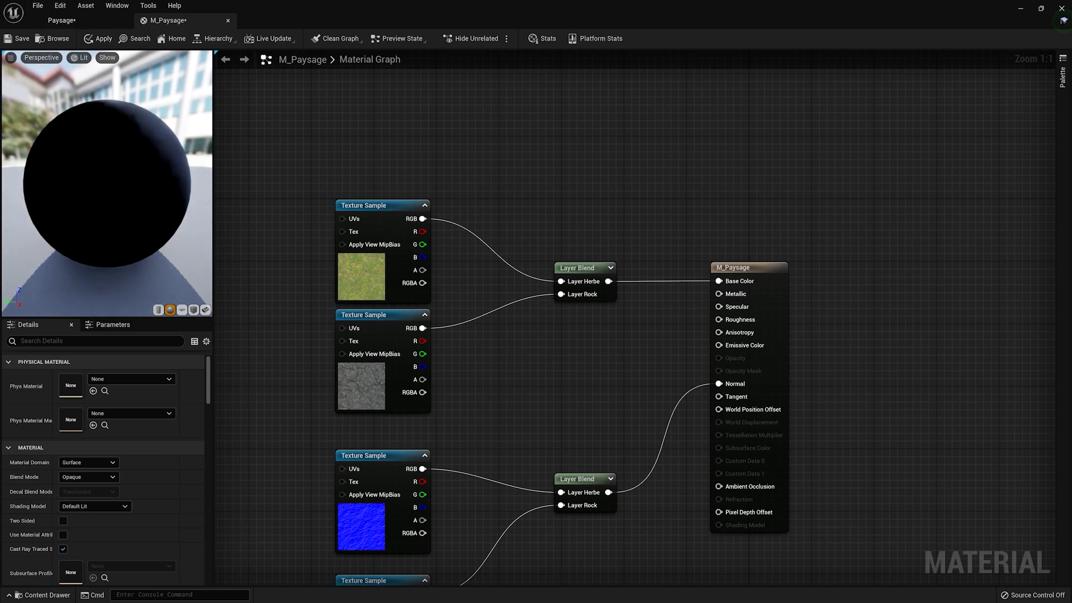
# - Feed the Roughness input with a Constant node set to 1.0 and apply the material
pyautogui.moveTo(108, 184)
pyautogui.mouseDown()
pyautogui.moveTo(134, 195)
pyautogui.moveTo(123, 139)
pyautogui.moveTo(112, 223)
pyautogui.moveTo(117, 168)
pyautogui.mouseUp()
pyautogui.moveTo(719, 320); pyautogui.dragTo(599, 352)
pyautogui.write('constan')
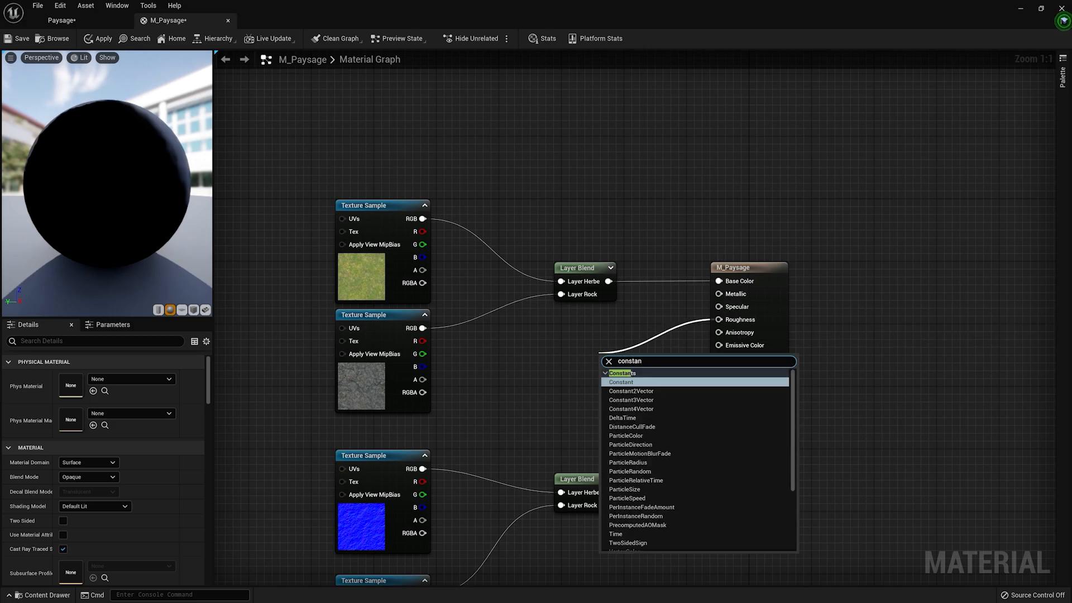
pyautogui.press('Return')
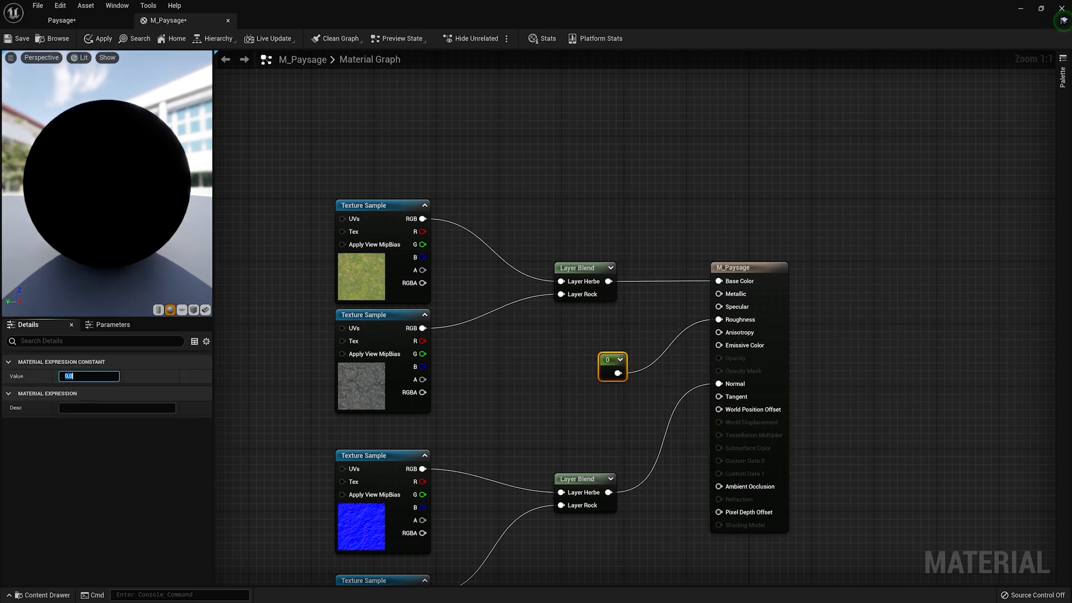
pyautogui.press('Return')
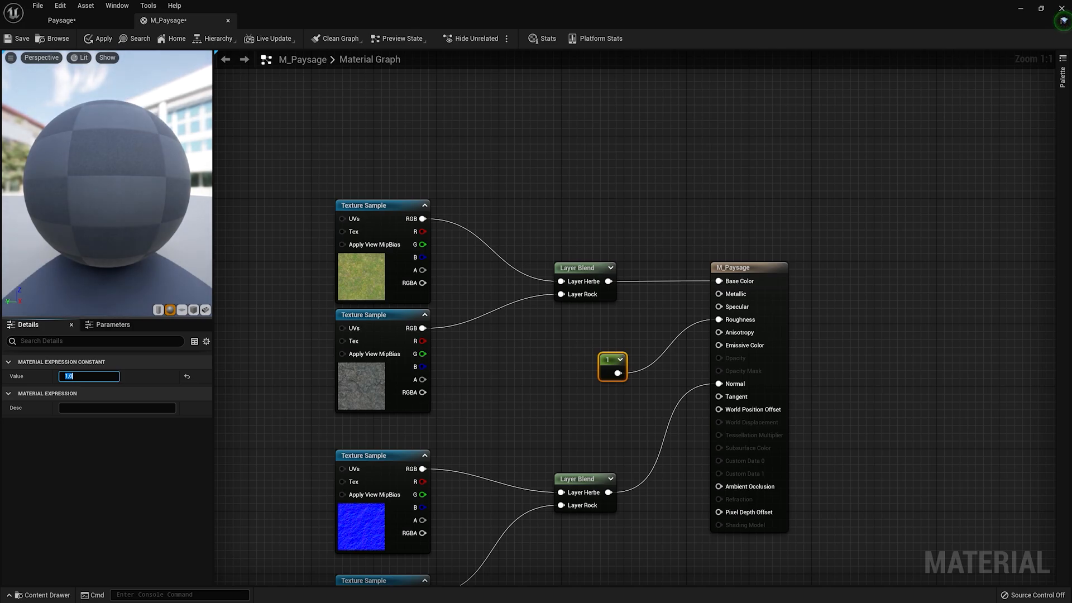
pyautogui.click(100, 38)
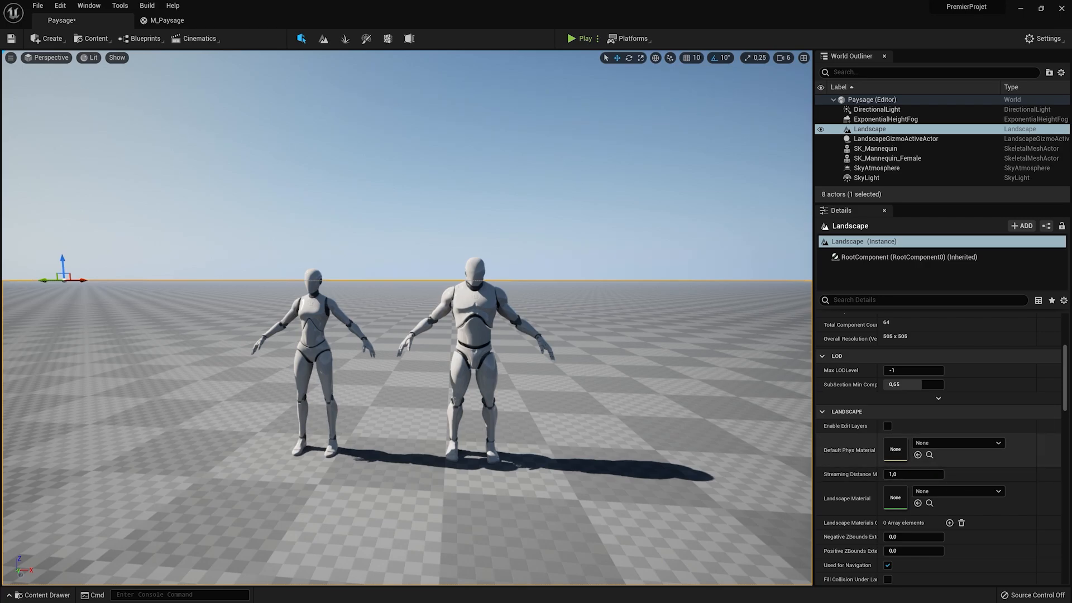
# - Assign M_Paysage as the Landscape Material of the Landscape actor in the Paysage level
pyautogui.scroll(-2, 905, 499)
pyautogui.moveTo(207, 446); pyautogui.dragTo(900, 382)
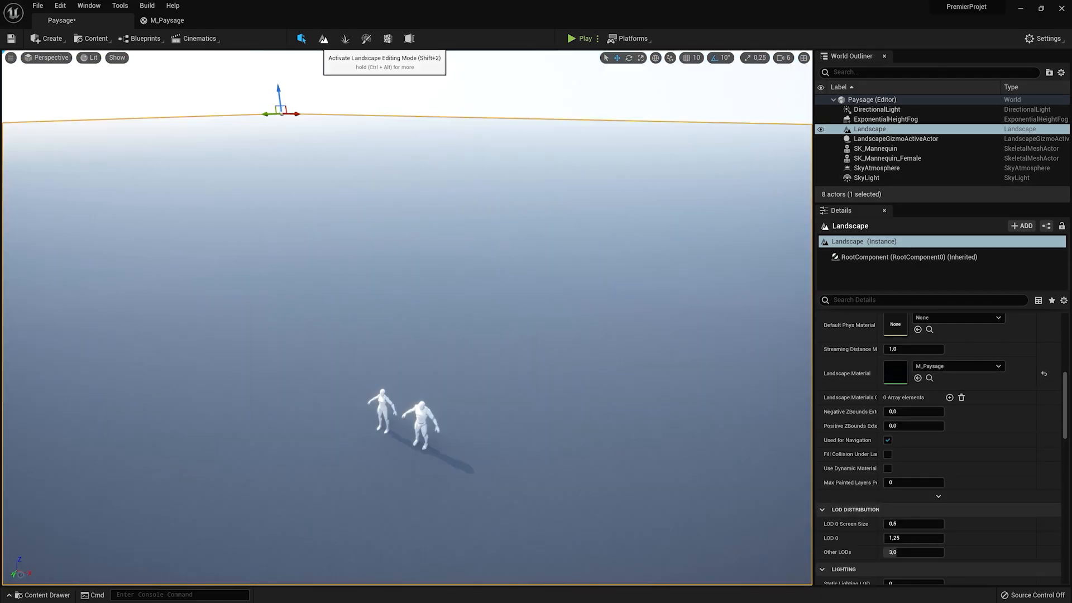
# - Switch to landscape painting and create a weight-blended layer info for the Herbe layer, saved as Herbe_LayerInfo in the Material folder
pyautogui.click(323, 39)
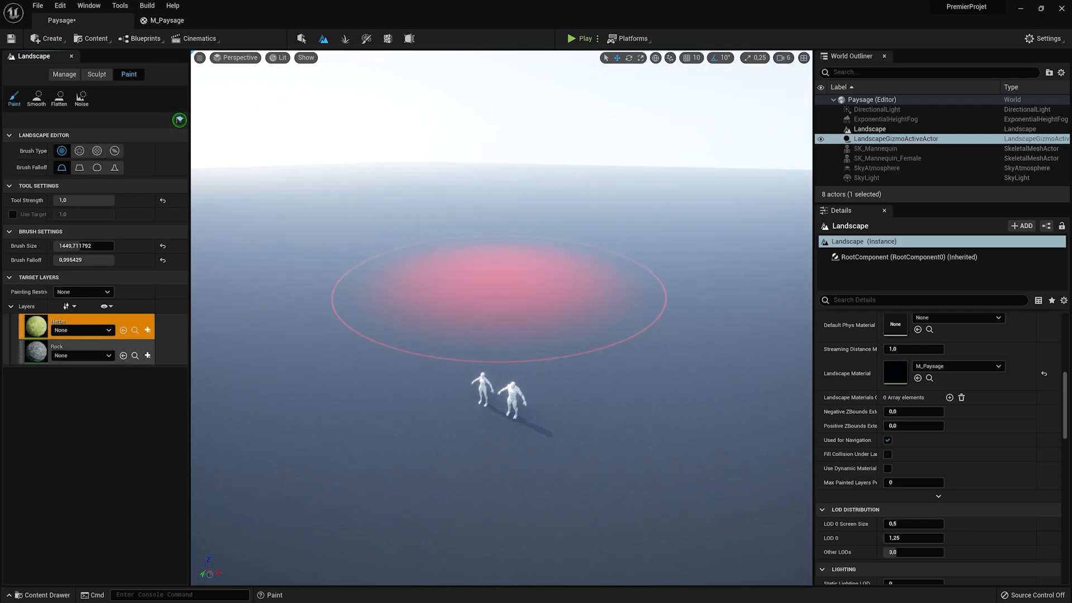
pyautogui.moveTo(498, 299); pyautogui.dragTo(313, 335, button='right')
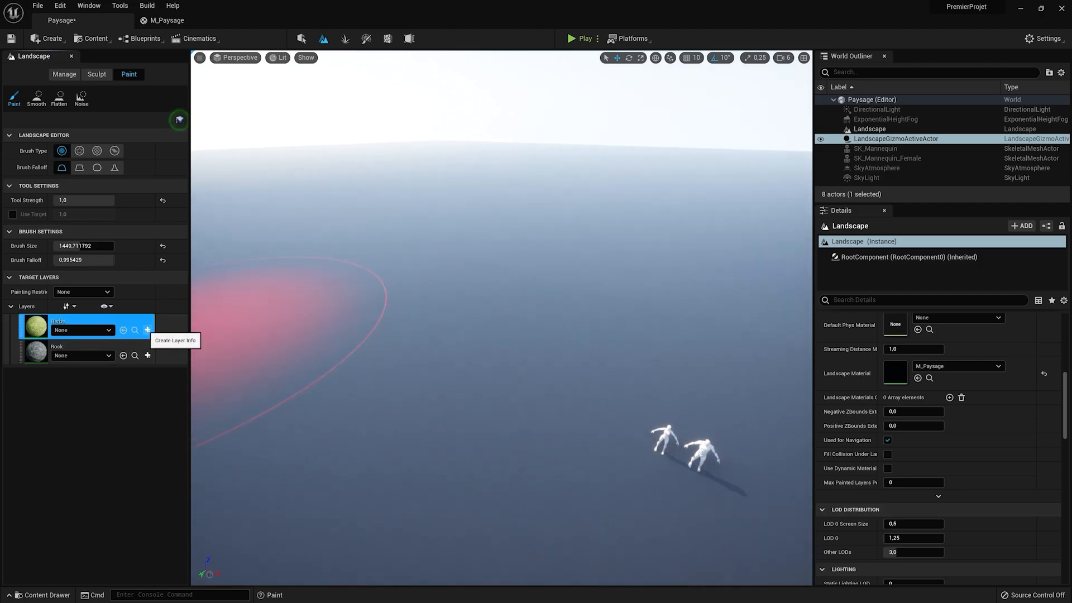
pyautogui.click(147, 330)
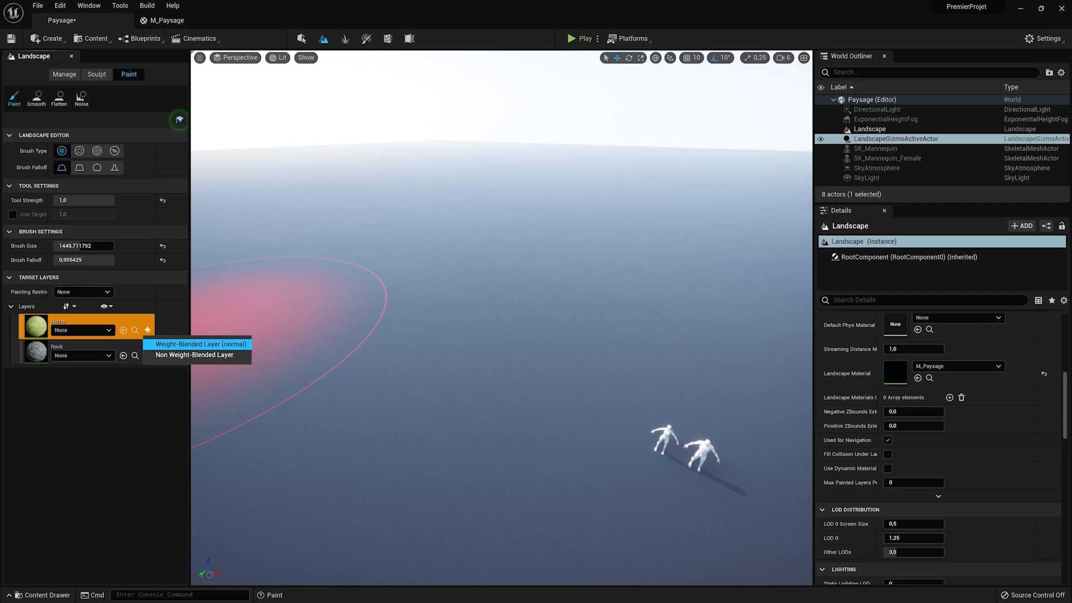
pyautogui.click(201, 344)
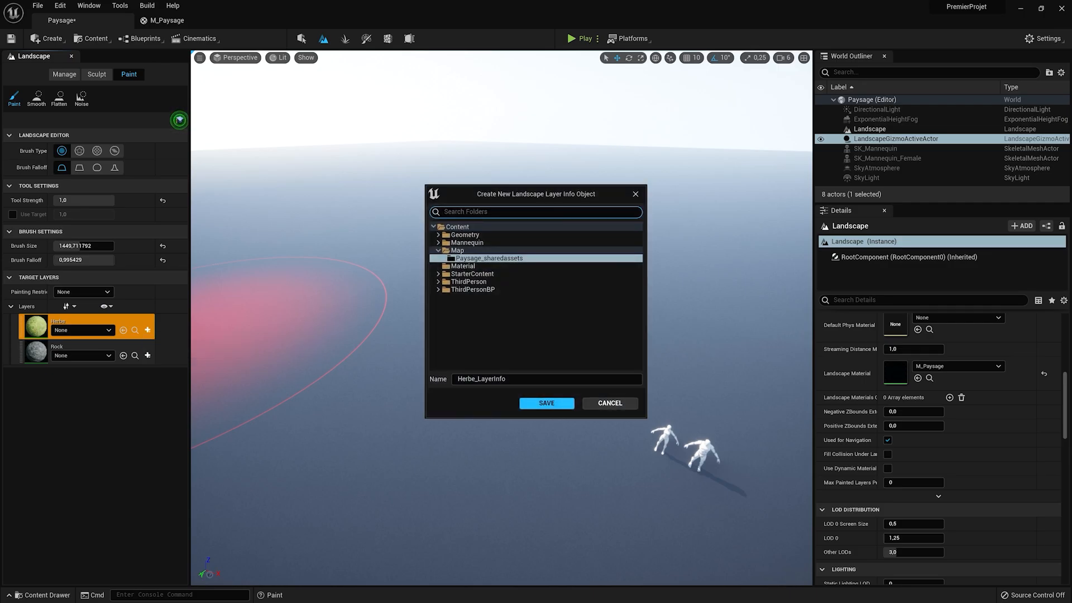
pyautogui.click(463, 267)
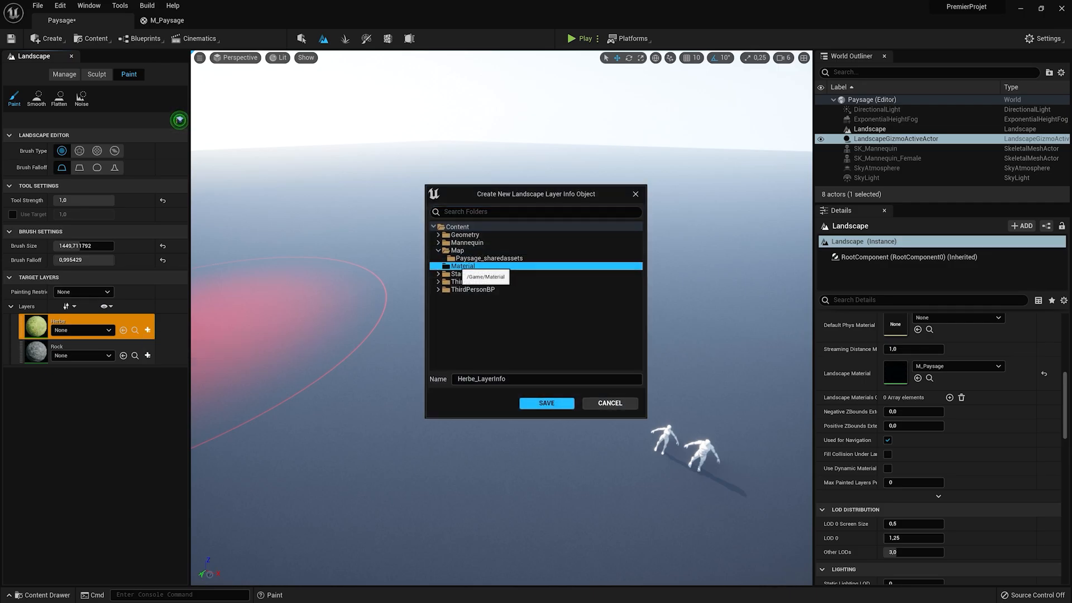
pyautogui.press('Return')
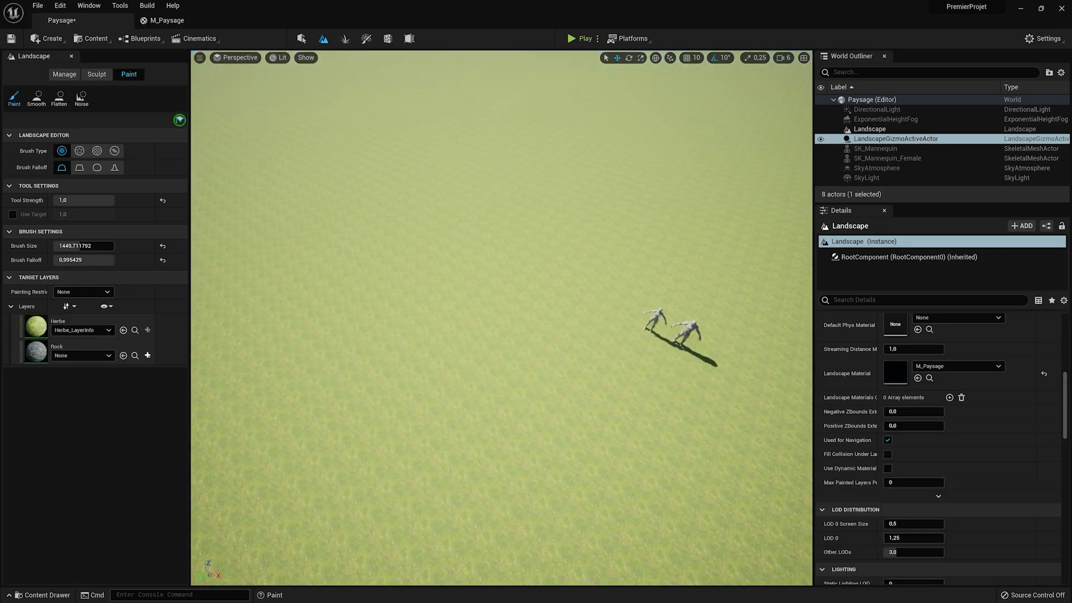
# - Create a weight-blended layer info for the Rock layer, saved as Rock_LayerInfo in the Material folder
pyautogui.moveTo(502, 318); pyautogui.dragTo(541, 304, button='right')
pyautogui.press('w')
pyautogui.click(148, 355)
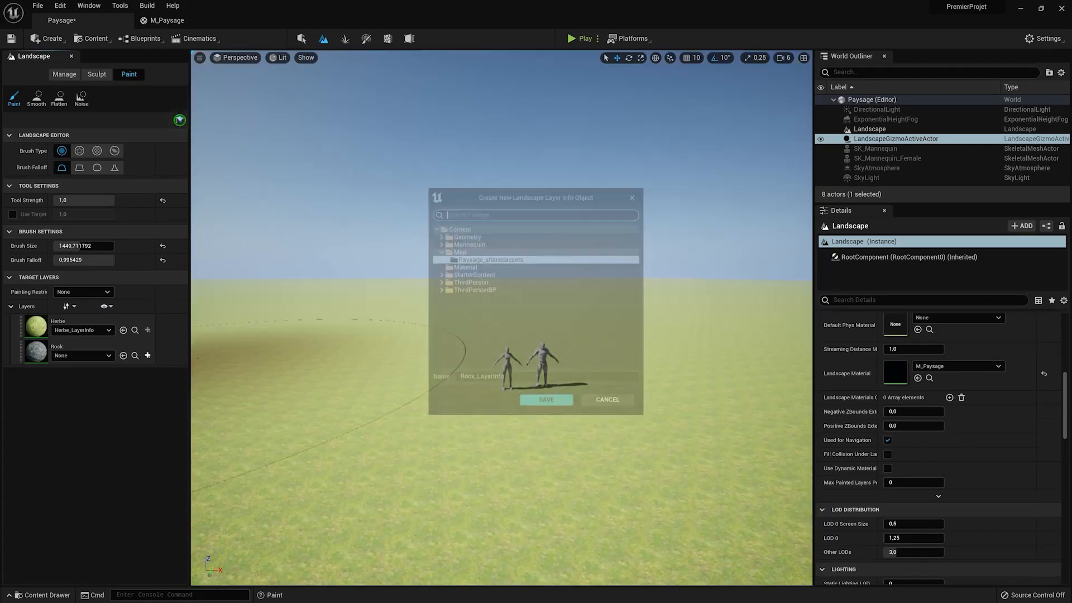
pyautogui.press('Return')
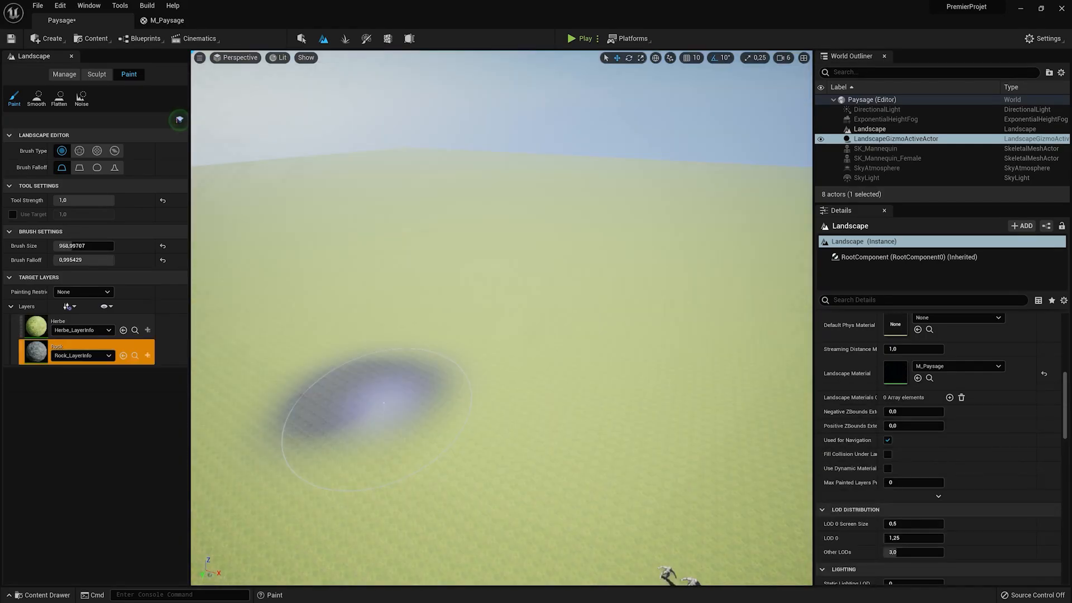
# - Paint a patch of the Rock layer onto the grass landscape near the mannequins
pyautogui.moveTo(347, 383)
pyautogui.mouseDown()
pyautogui.moveTo(425, 419)
pyautogui.moveTo(419, 384)
pyautogui.moveTo(454, 499)
pyautogui.moveTo(514, 467)
pyautogui.moveTo(410, 497)
pyautogui.mouseUp()
pyautogui.moveTo(411, 497)
pyautogui.mouseDown(button='right')
pyautogui.moveTo(416, 483)
pyautogui.moveTo(463, 477)
pyautogui.moveTo(470, 508)
pyautogui.moveTo(474, 452)
pyautogui.moveTo(458, 453)
pyautogui.moveTo(559, 435)
pyautogui.moveTo(536, 287)
pyautogui.mouseUp(button='right')
pyautogui.press('w')
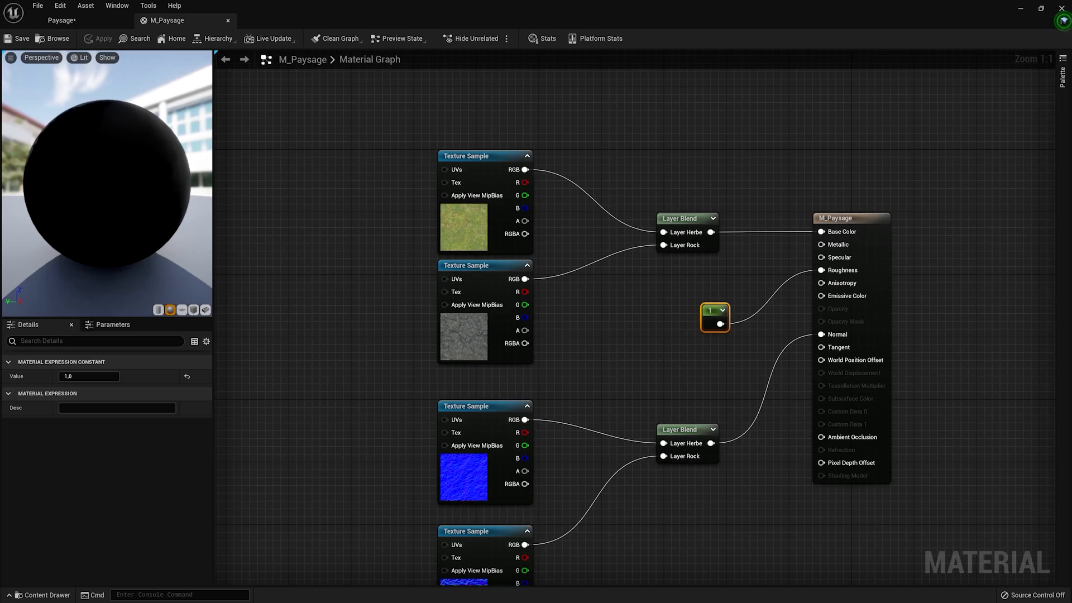
# - Add TextureCoordinate and Multiply nodes beside the textures in M_Paysage and connect the texture coordinates to Multiply's A input
pyautogui.moveTo(215, 302); pyautogui.dragTo(384, 301, button='right')
pyautogui.write('Tex')
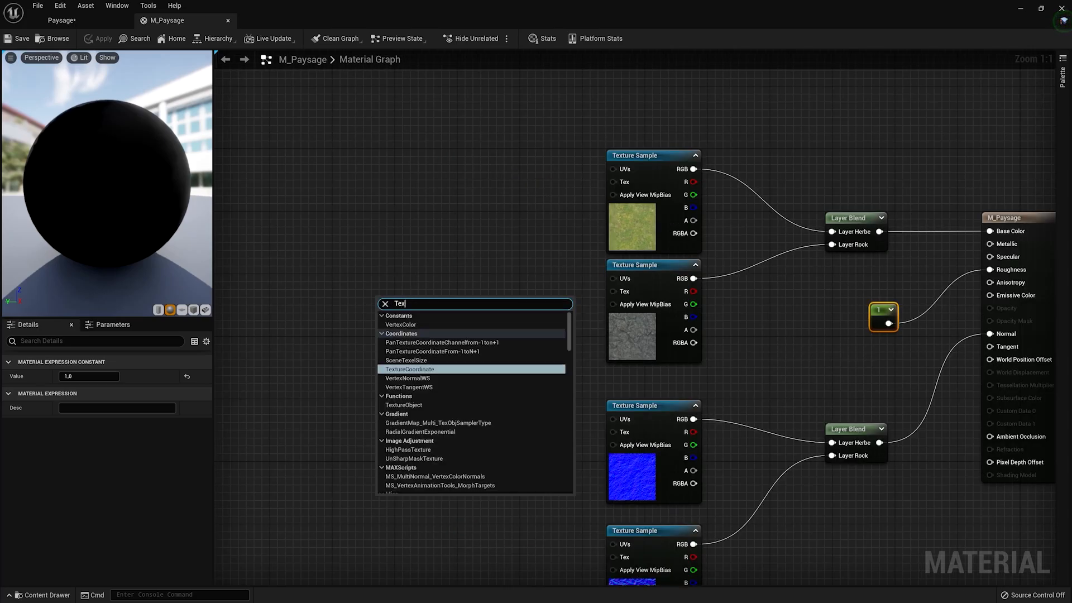
pyautogui.write('turecoo')
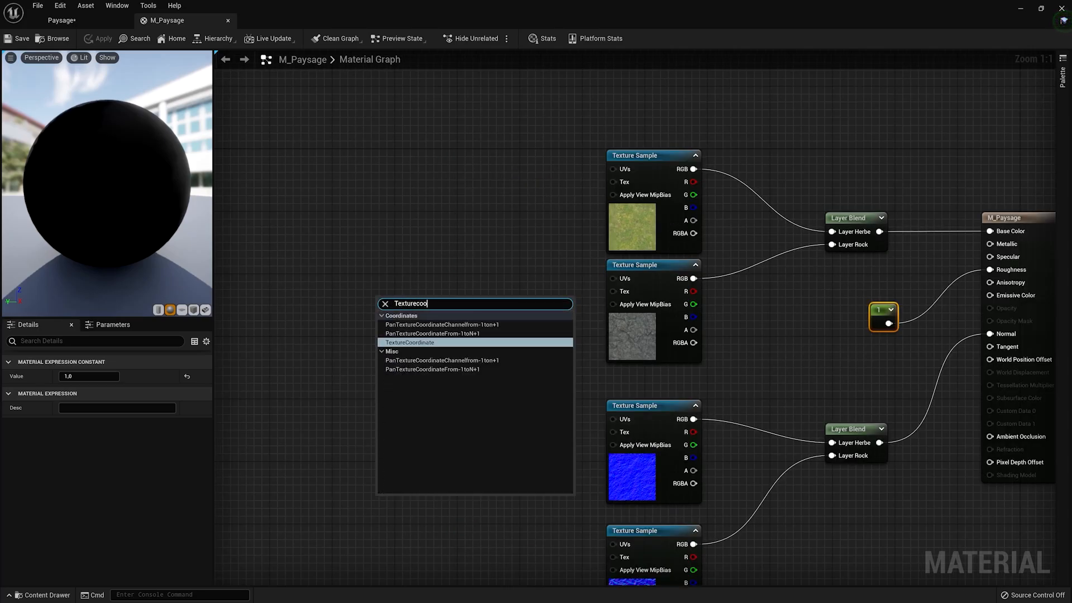
pyautogui.press('Return')
pyautogui.click(398, 289)
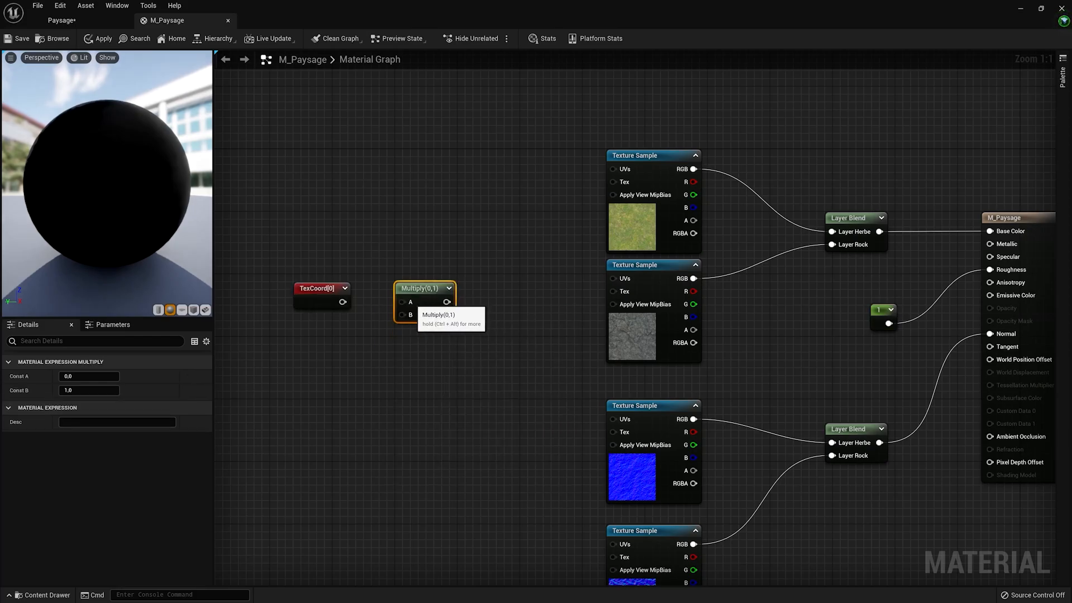
pyautogui.moveTo(343, 302); pyautogui.dragTo(403, 303)
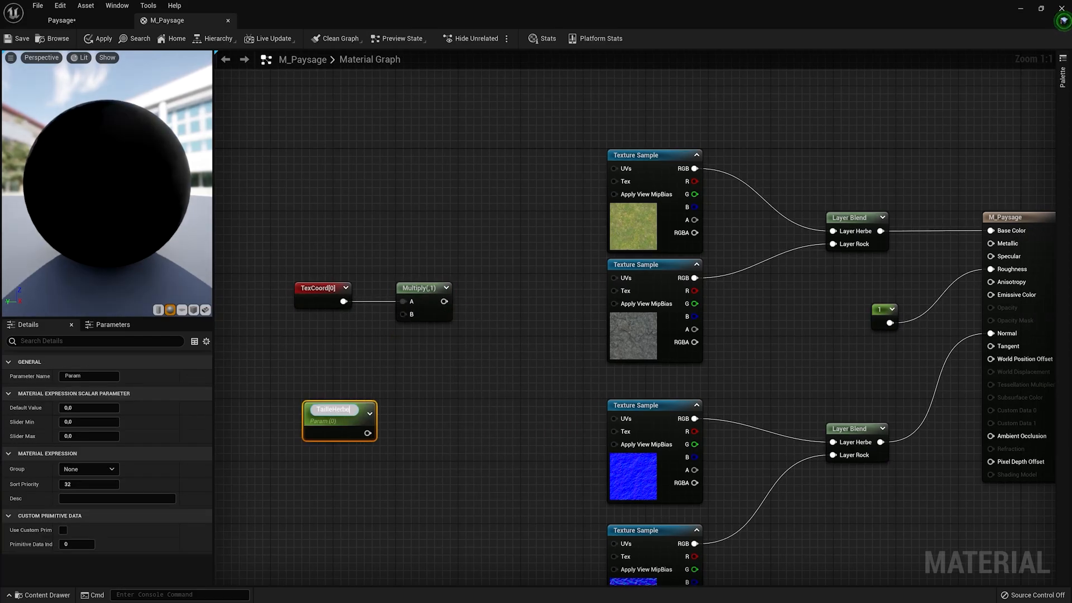
# - Name the scalar parameter TailleHerbe, connect it to Multiply's B input, and feed the Multiply output into both grass textures' UVs
pyautogui.press('Return')
pyautogui.moveTo(329, 413); pyautogui.dragTo(311, 348)
pyautogui.moveTo(402, 314); pyautogui.dragTo(334, 364)
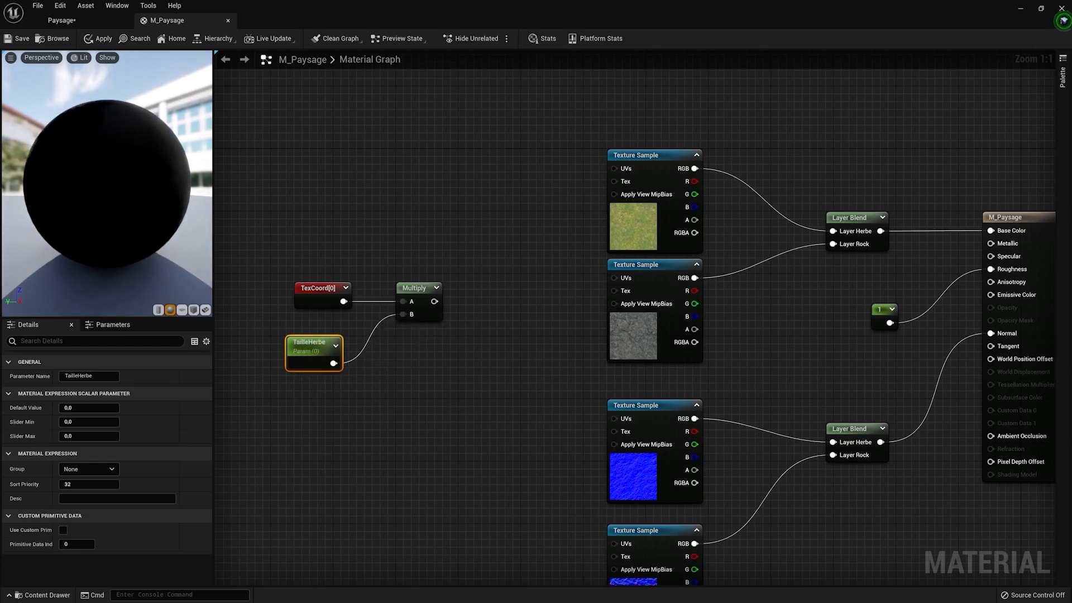
pyautogui.moveTo(335, 368); pyautogui.dragTo(307, 377, button='right')
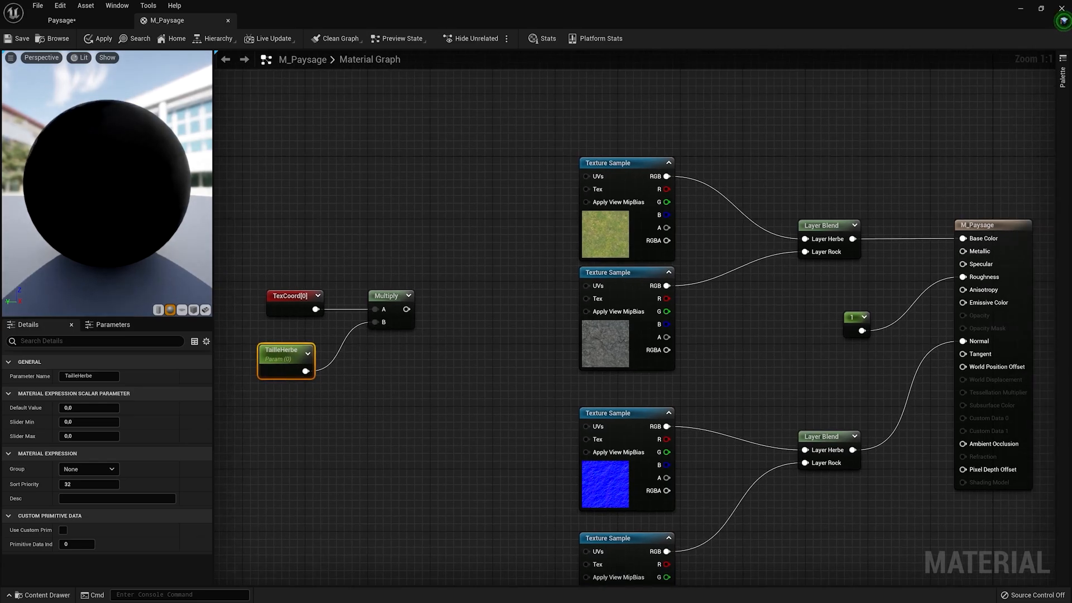
pyautogui.moveTo(407, 310); pyautogui.dragTo(592, 429)
# - Duplicate the TexCoord, TailleHerbe and Multiply nodes and place the copies below the originals
pyautogui.moveTo(281, 270); pyautogui.dragTo(351, 173, button='right')
pyautogui.moveTo(351, 173); pyautogui.dragTo(449, 272)
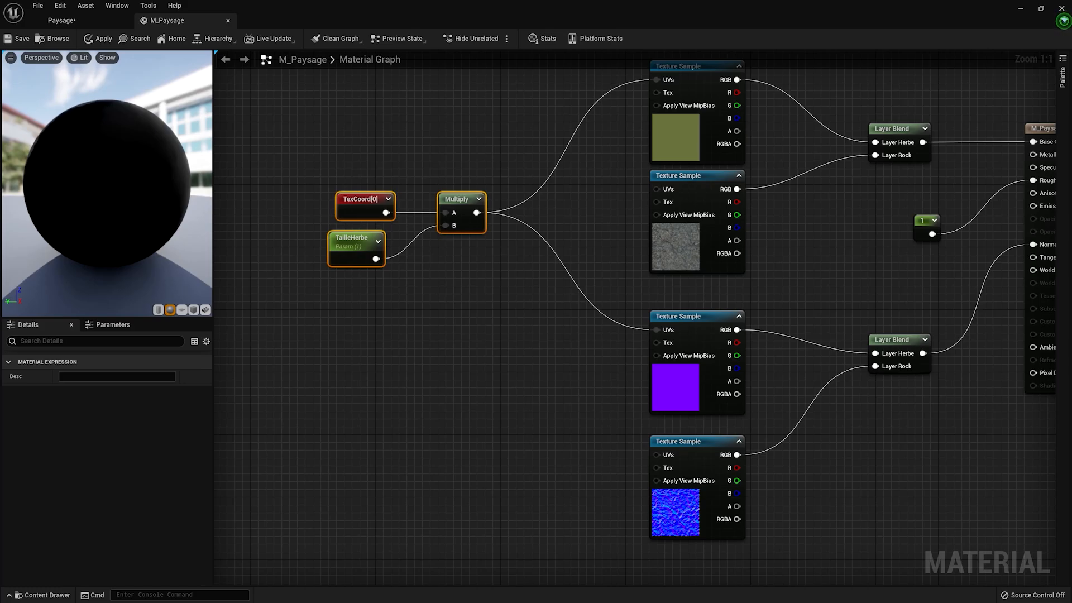
pyautogui.hotkey('ctrl', 'c')
pyautogui.hotkey('ctrl', 'v')
pyautogui.moveTo(555, 342); pyautogui.dragTo(459, 343)
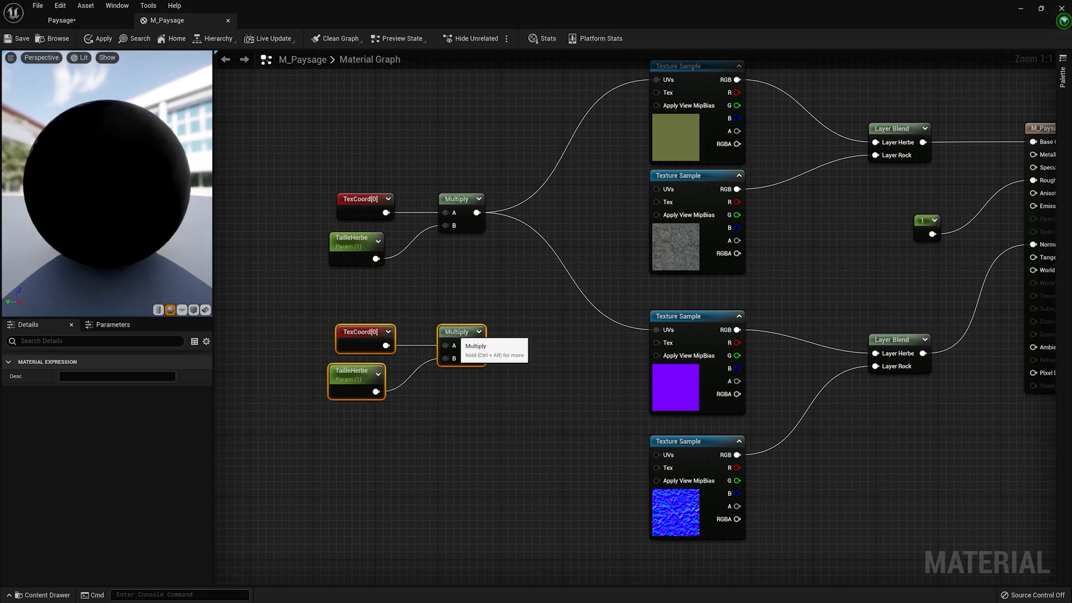
# - Rename the duplicated parameter TailleRock and connect the duplicated Multiply output to the UVs of both rock textures
pyautogui.click(416, 306)
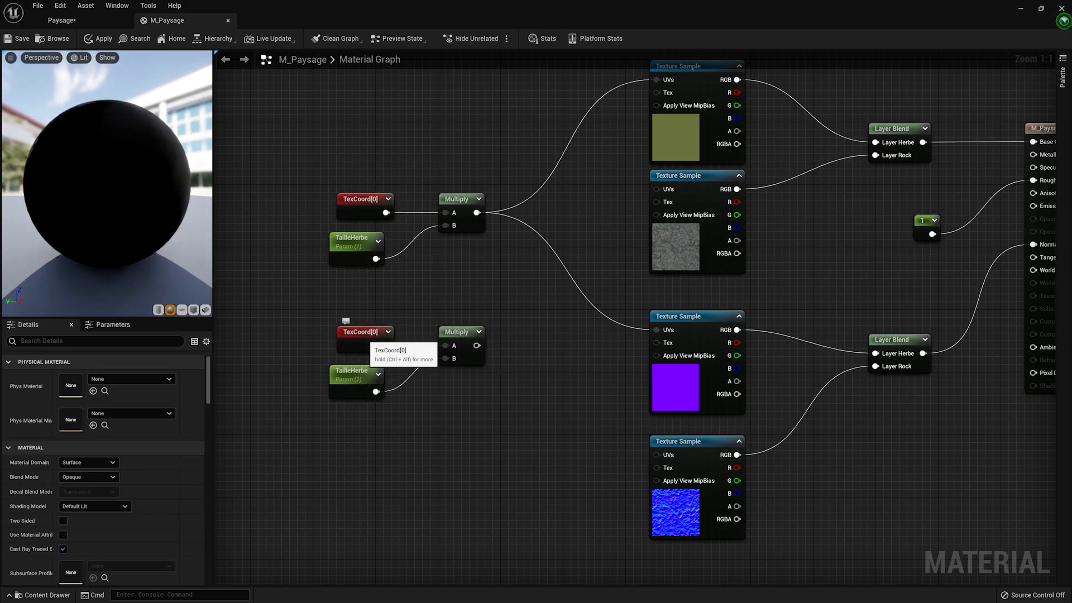
pyautogui.click(355, 385)
pyautogui.doubleClick(89, 376)
pyautogui.write('TailleRock')
pyautogui.moveTo(393, 387); pyautogui.dragTo(573, 230)
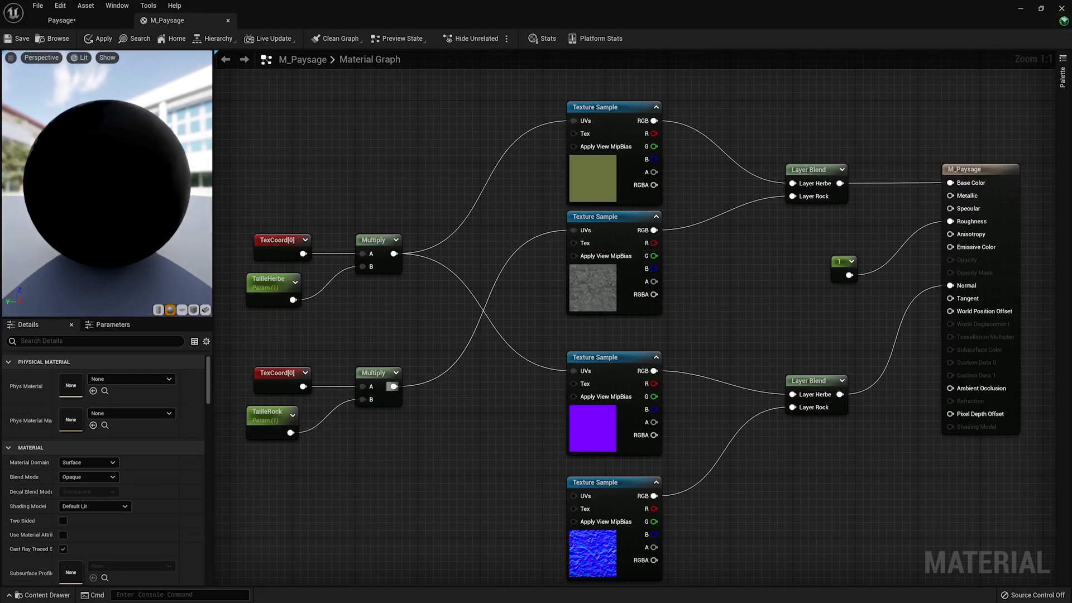
pyautogui.moveTo(394, 387); pyautogui.dragTo(575, 497)
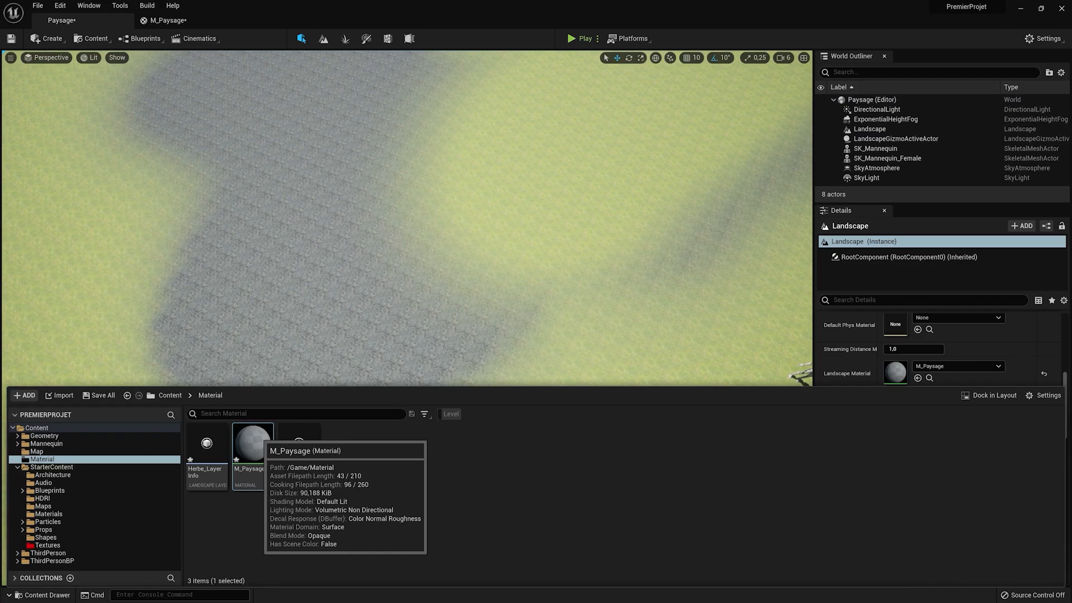
# - Create a material instance M_Paysage_Inst from M_Paysage and assign it as the Landscape Material of the Landscape actor
pyautogui.rightClick(261, 442)
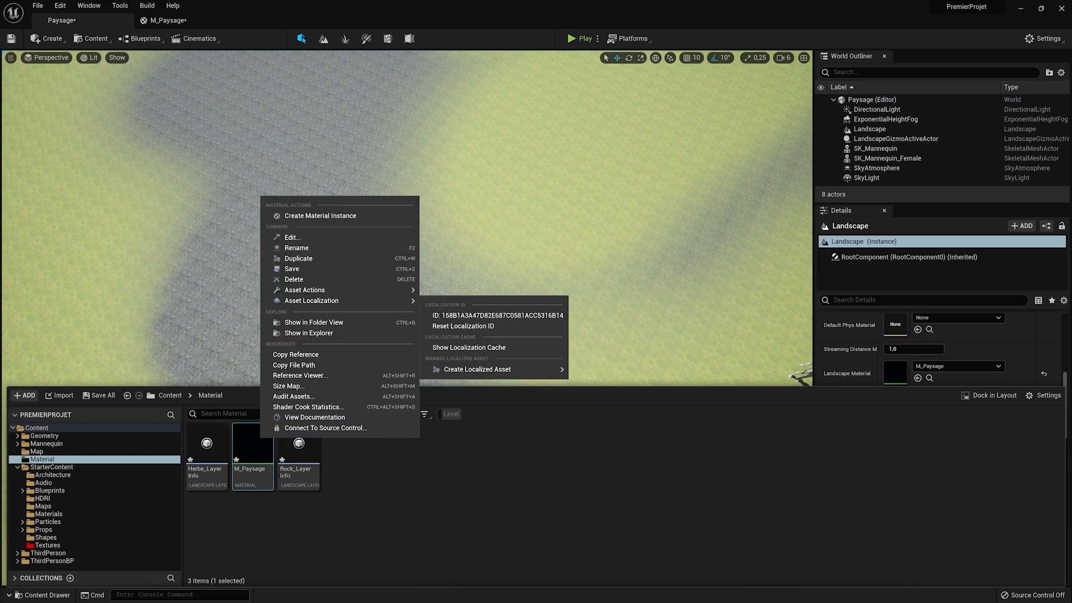
pyautogui.click(320, 215)
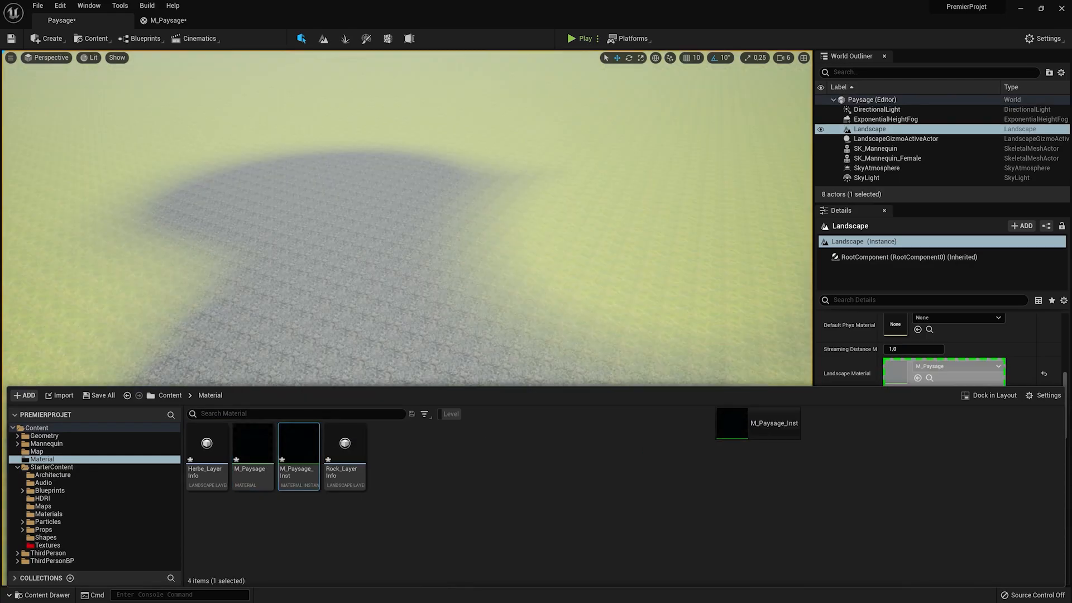
pyautogui.moveTo(752, 410); pyautogui.dragTo(896, 373)
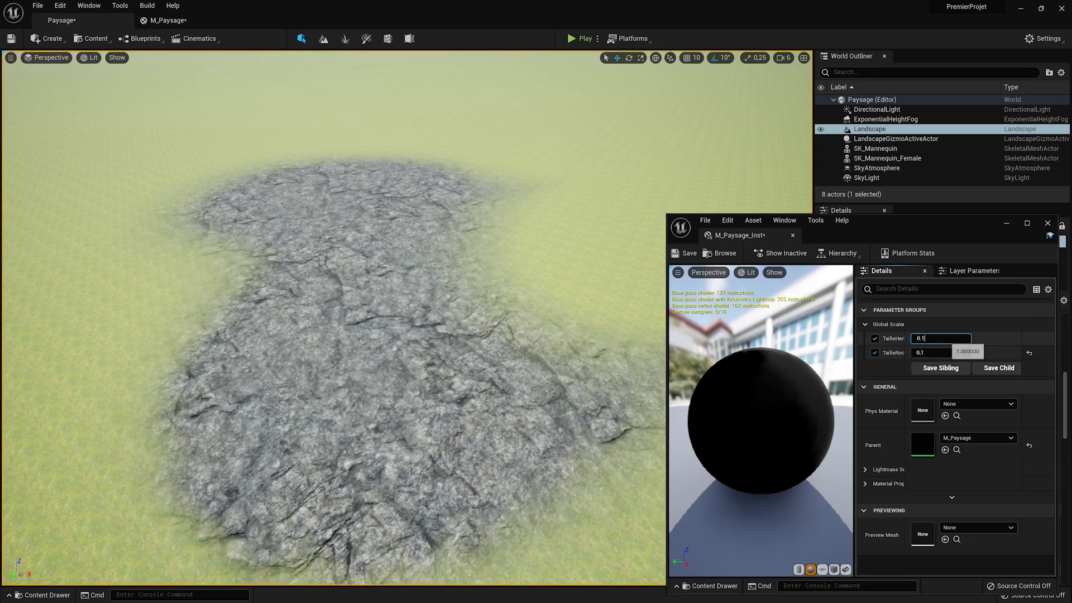
# - Set the TailleHerbe parameter of M_Paysage_Inst to 0.1
pyautogui.press('Return')
pyautogui.press('s')
pyautogui.moveTo(358, 335)
pyautogui.mouseDown(button='right')
pyautogui.moveTo(357, 246)
pyautogui.moveTo(388, 243)
pyautogui.moveTo(388, 279)
pyautogui.mouseUp(button='right')
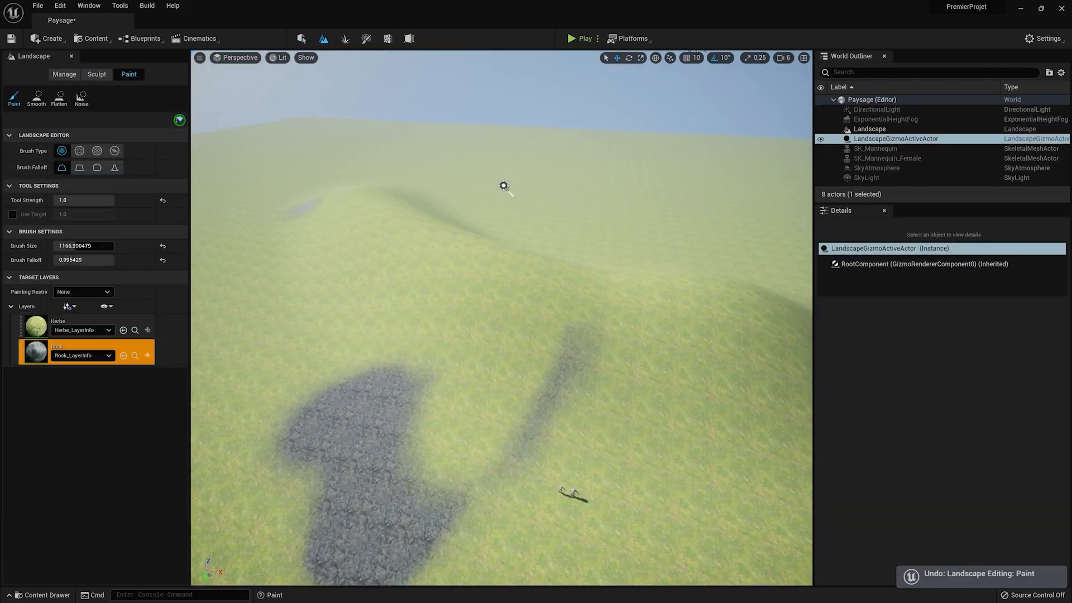
# - Paint a winding band of the Rock layer across the grassy hill behind the mannequins
pyautogui.moveTo(301, 206)
pyautogui.mouseDown()
pyautogui.moveTo(486, 358)
pyautogui.moveTo(709, 397)
pyautogui.mouseUp()
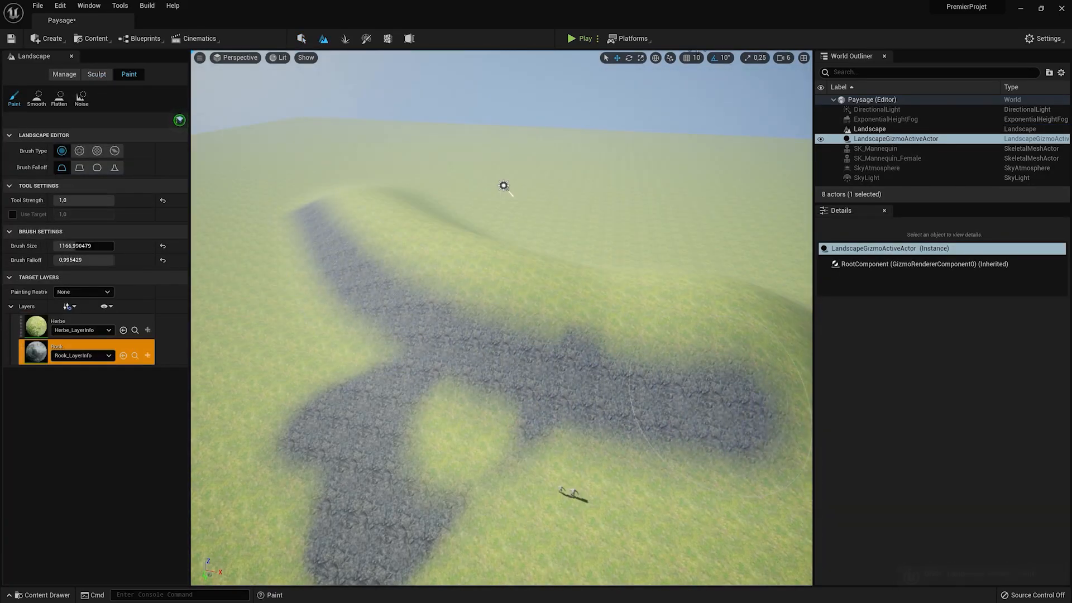
pyautogui.press('d')
pyautogui.moveTo(712, 406)
pyautogui.mouseDown(button='right')
pyautogui.moveTo(698, 391)
pyautogui.moveTo(614, 385)
pyautogui.mouseUp(button='right')
pyautogui.moveTo(613, 314); pyautogui.dragTo(503, 491)
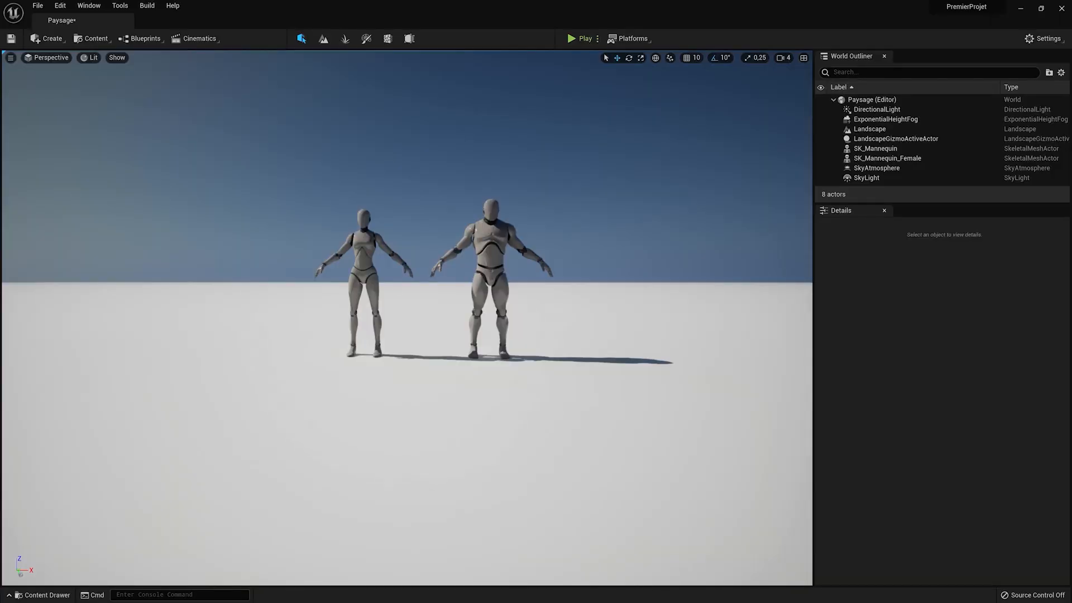
# - Open Quixel Bridge from the Paysage level and maximize its window
pyautogui.moveTo(408, 318); pyautogui.dragTo(469, 252, button='right')
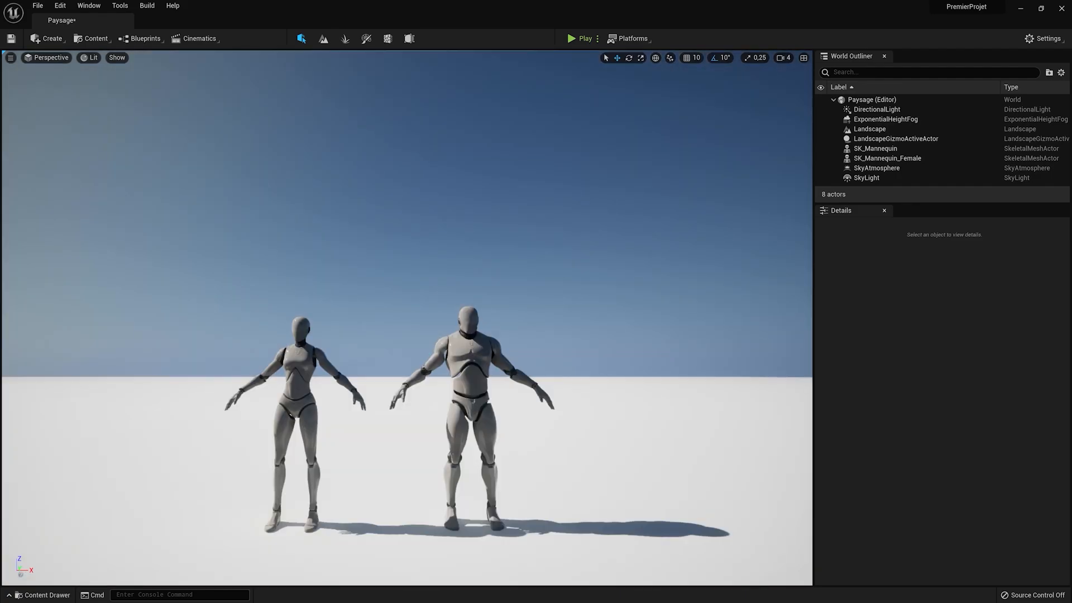
pyautogui.click(92, 39)
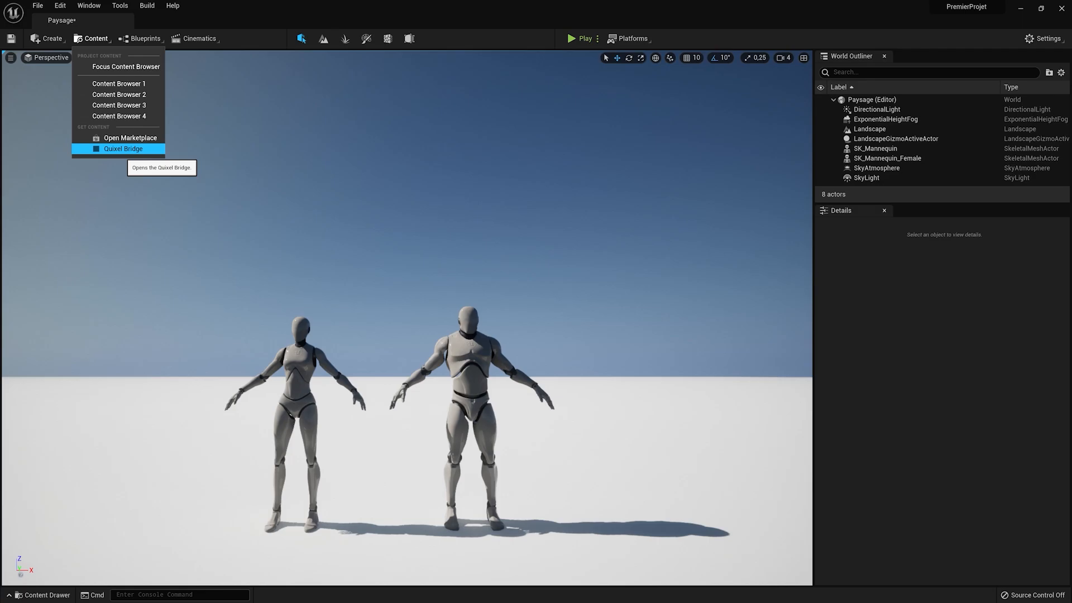
pyautogui.click(124, 149)
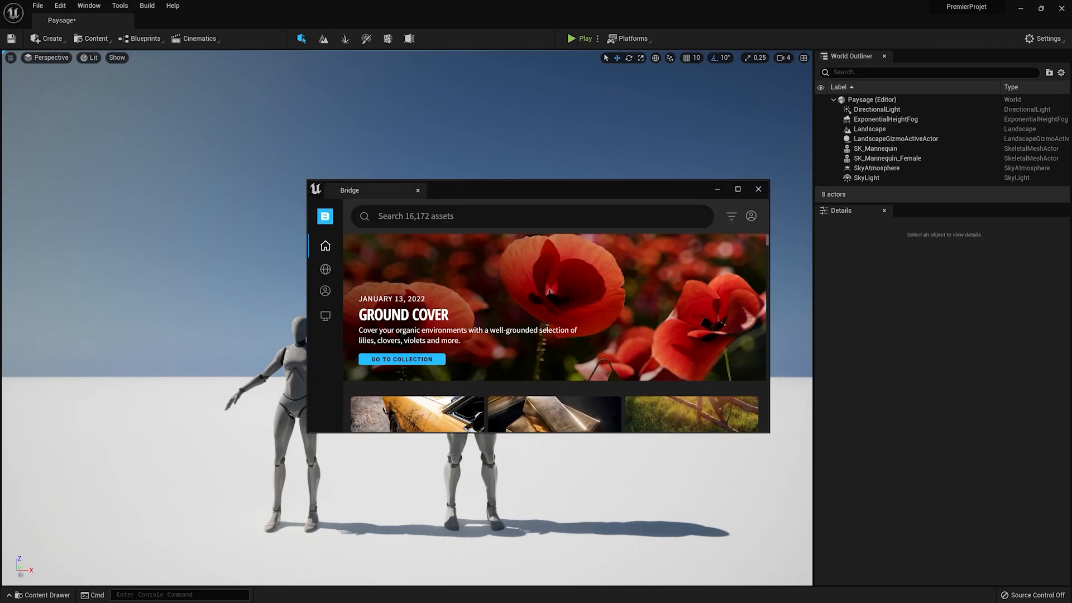
pyautogui.press('super+Up')
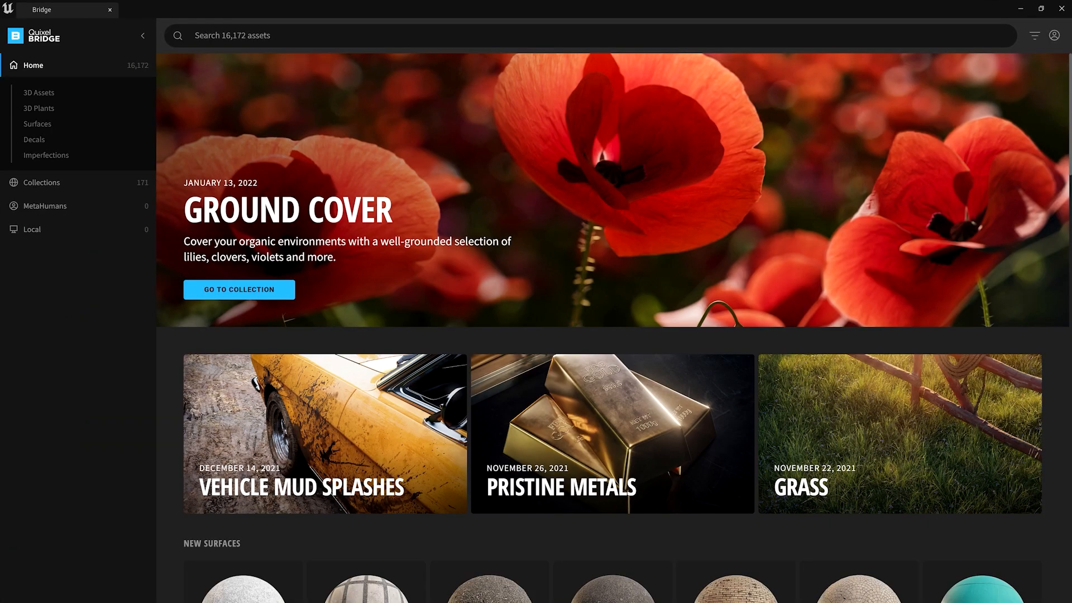
# - Start signing in to Quixel Bridge with an Epic Games account
pyautogui.click(1054, 35)
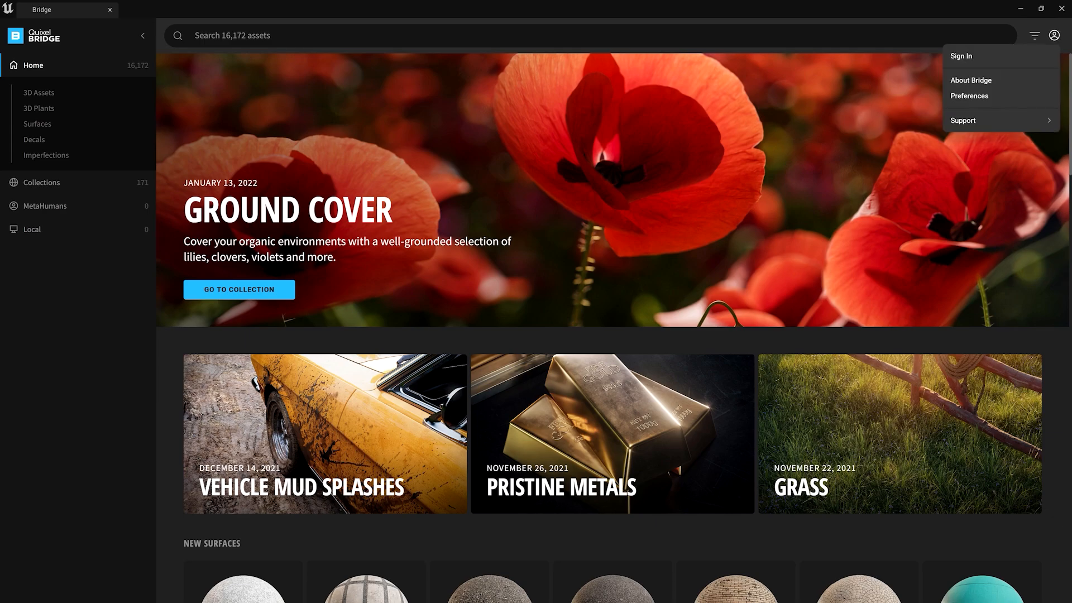
pyautogui.click(961, 56)
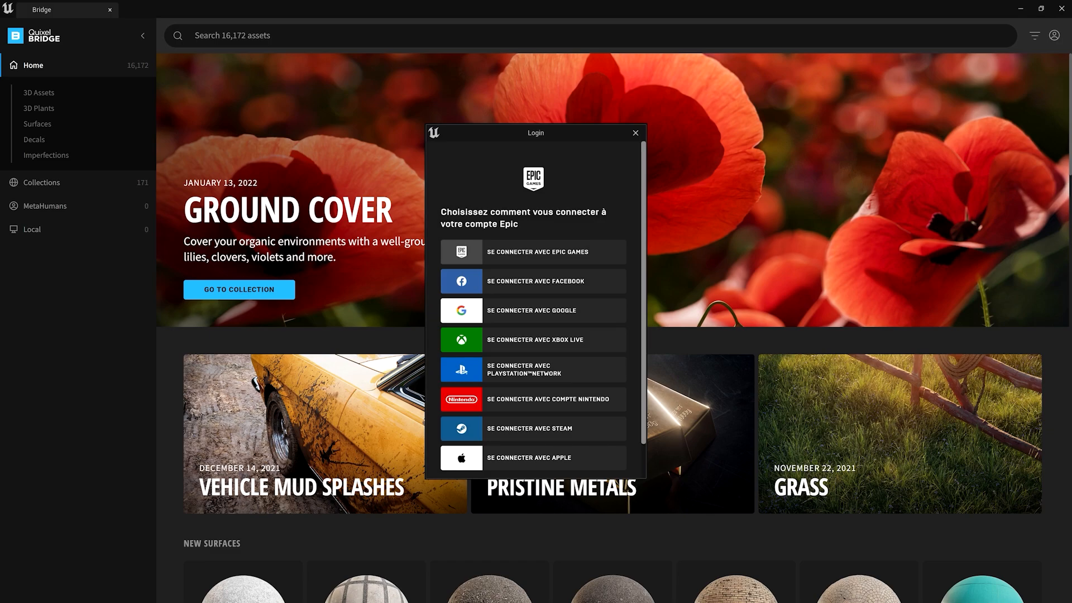
pyautogui.click(534, 252)
pyautogui.click(533, 253)
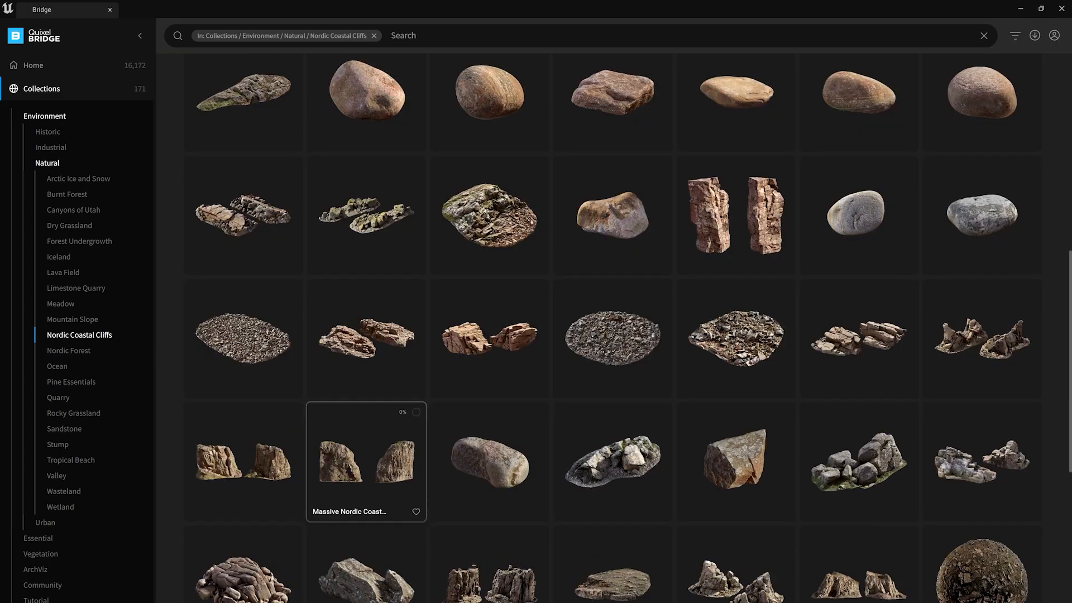
# - Select the Massive Nordic Coastal Cliff asset in the Nordic Coastal Cliffs collection and open its quality options
pyautogui.click(368, 462)
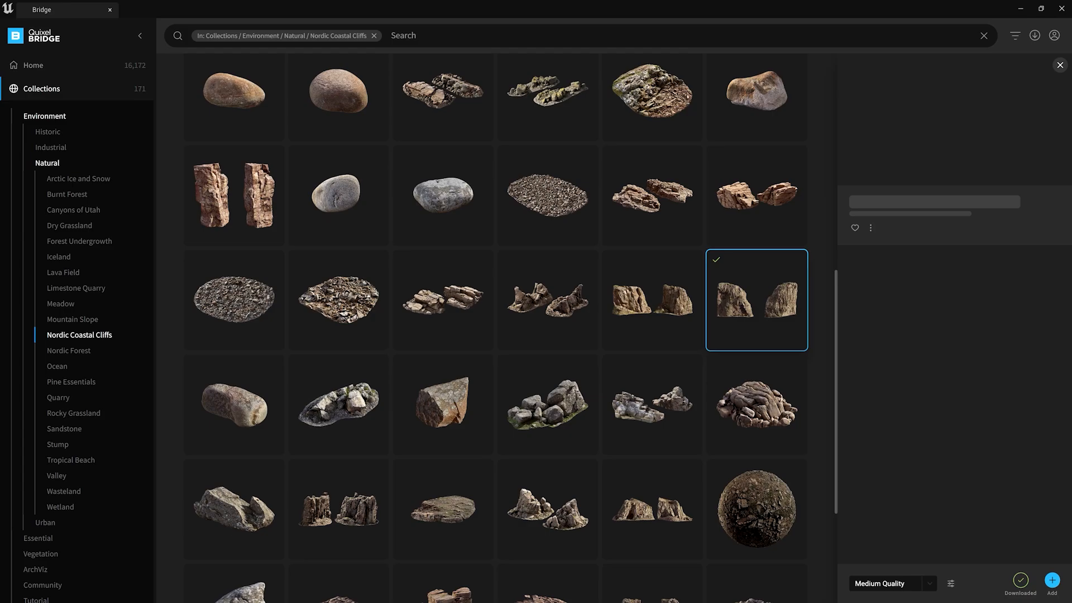
pyautogui.click(893, 584)
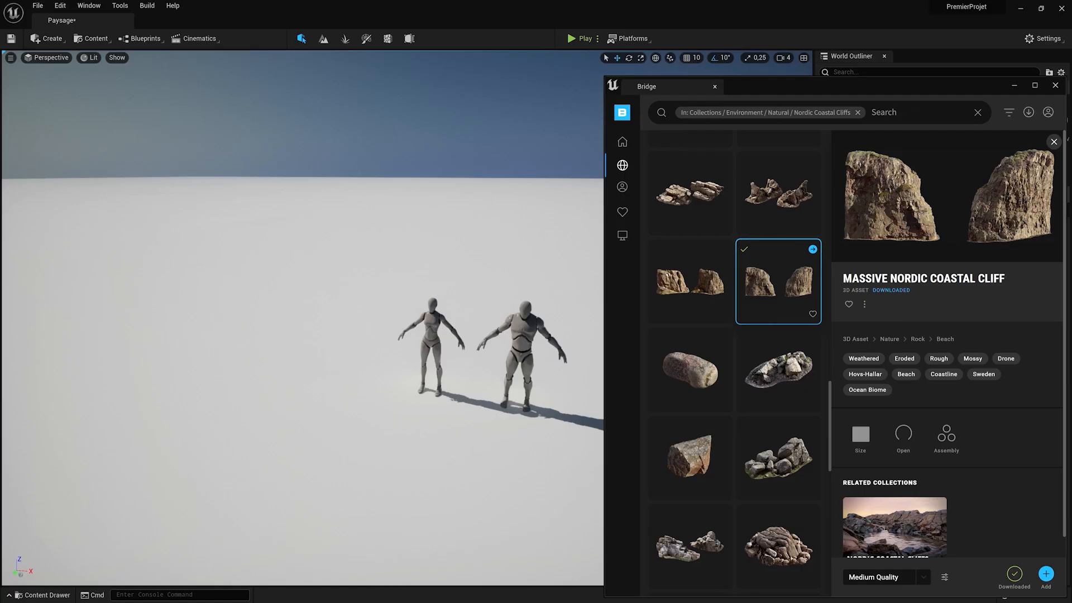
# - Place the Massive Nordic Coastal Cliff from Quixel Bridge onto the landscape beyond the two mannequins
pyautogui.moveTo(778, 281); pyautogui.dragTo(175, 292)
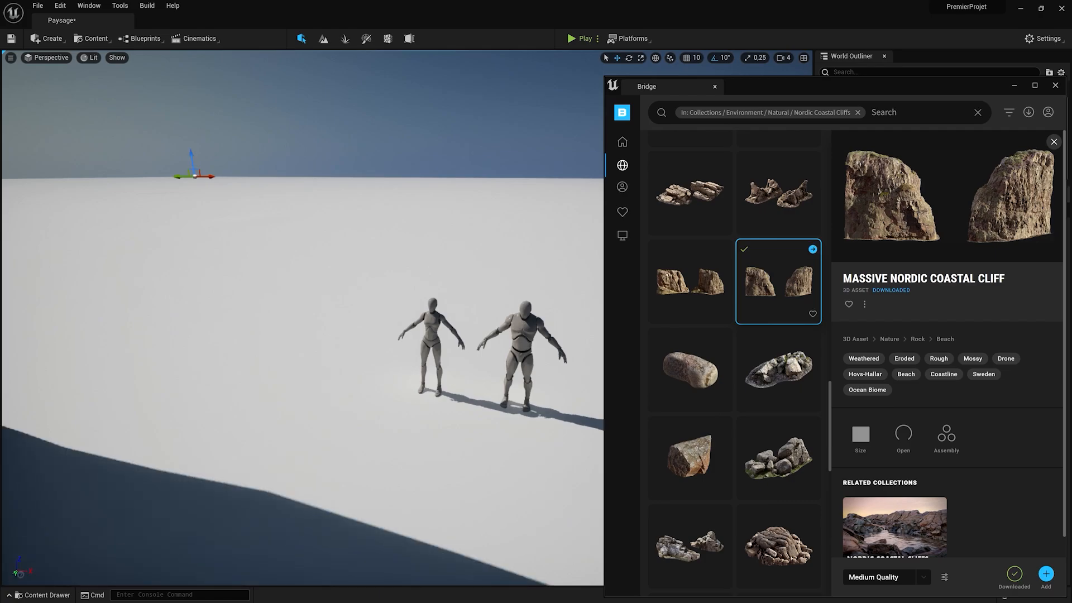
pyautogui.moveTo(302, 318); pyautogui.dragTo(56, 240, button='right')
pyautogui.press('s')
pyautogui.press('s')
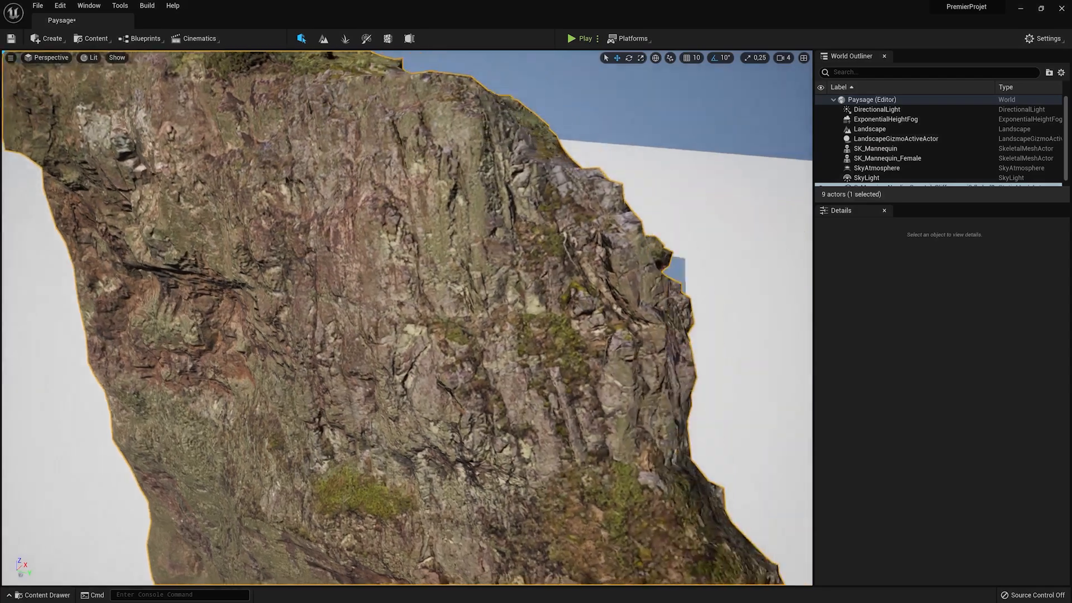
# - Move the cliff sideways along the ground so it stands beside the mannequins, and frame it
pyautogui.press('s')
pyautogui.moveTo(408, 318); pyautogui.dragTo(318, 325, button='right')
pyautogui.press('d')
pyautogui.press('s')
pyautogui.press('e')
pyautogui.moveTo(298, 377); pyautogui.dragTo(102, 371)
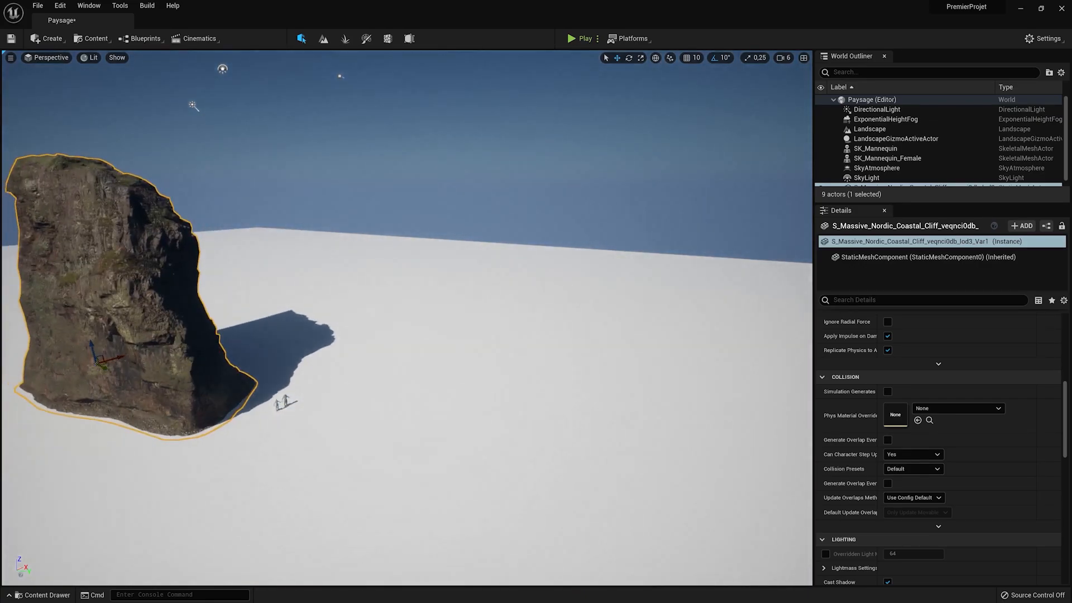
pyautogui.press('f')
# - Open the Massive_Nordic_Coastal_Cliff folder inside Megascans/3D_Assets and look over the cliff placed in the level
pyautogui.hotkey('ctrl', 'space')
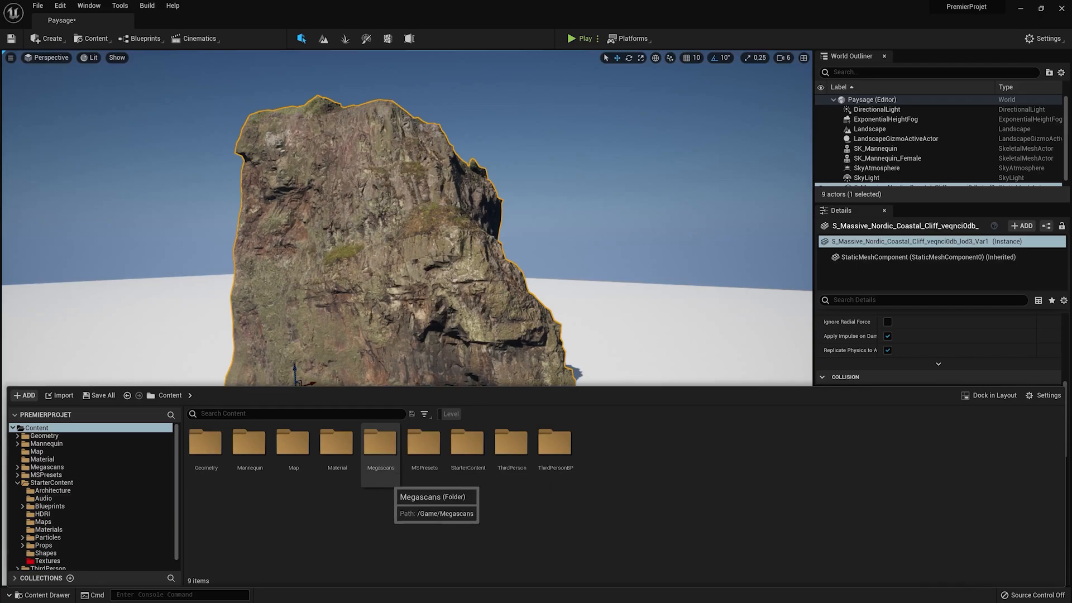
pyautogui.doubleClick(384, 475)
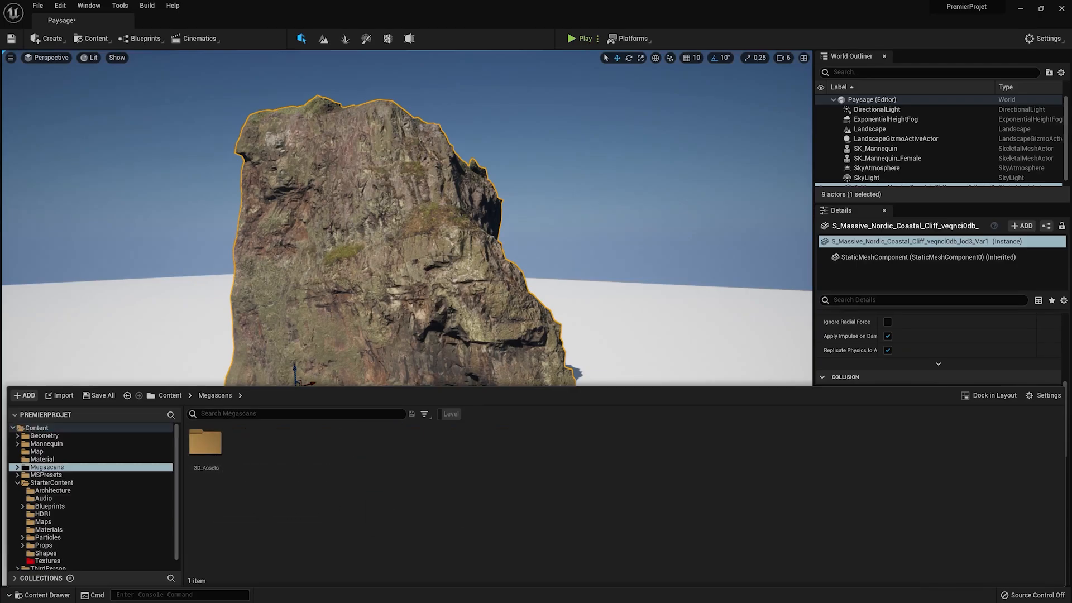
pyautogui.doubleClick(205, 442)
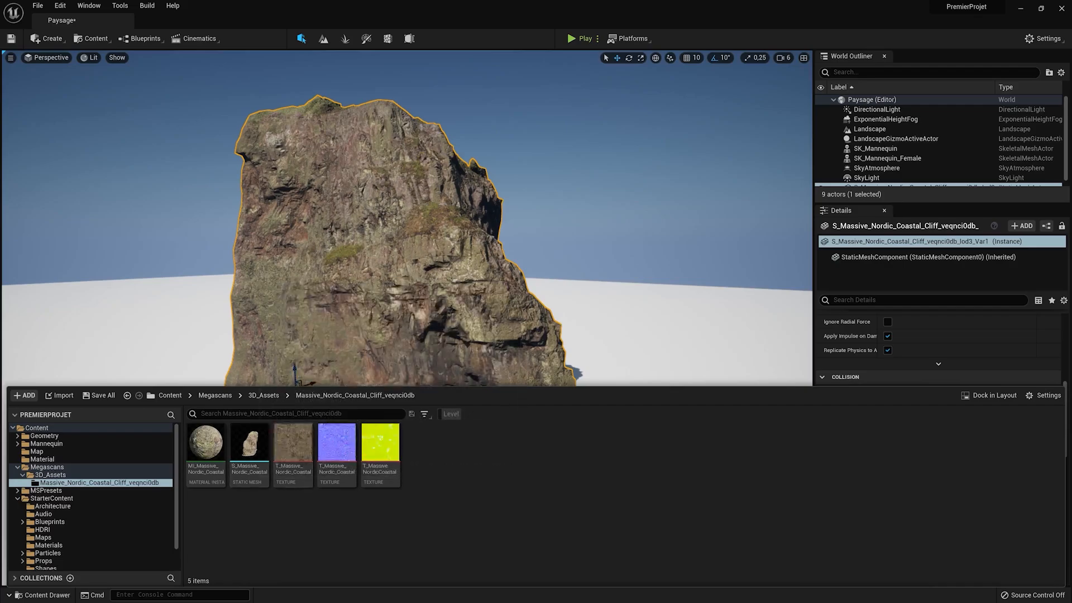
pyautogui.moveTo(335, 268); pyautogui.dragTo(280, 326, button='right')
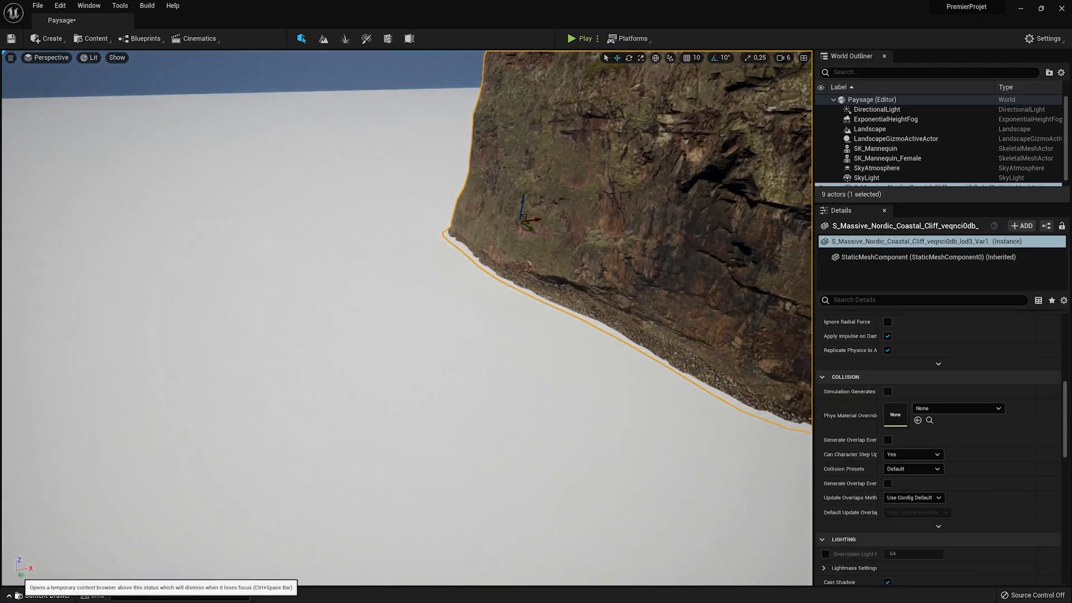
# - Open the cliff's material instance and arrange its editor window so the cliff stays visible beside it
pyautogui.click(47, 595)
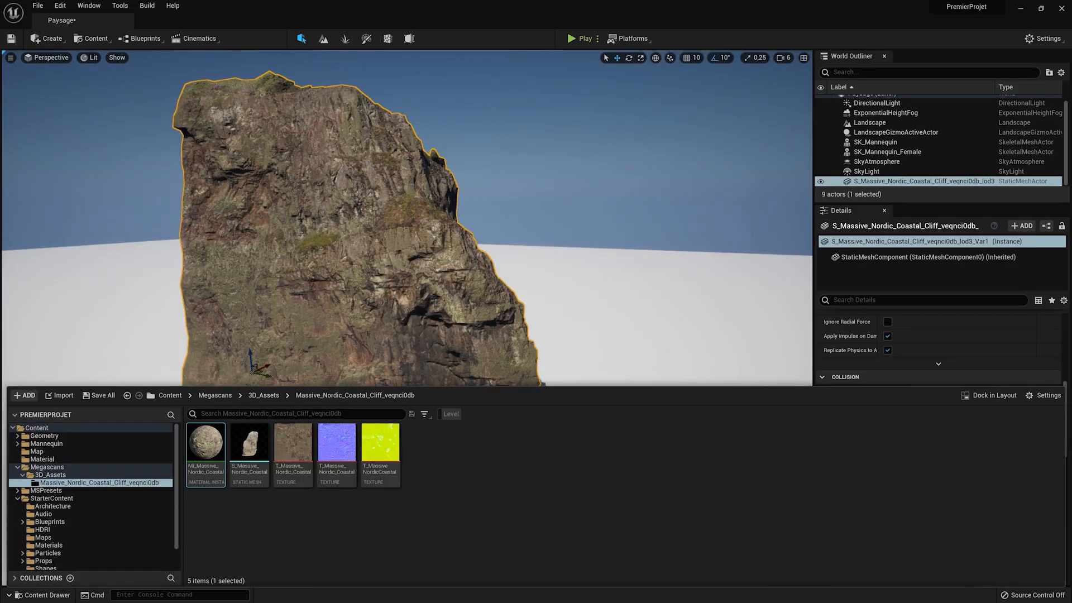
pyautogui.doubleClick(208, 447)
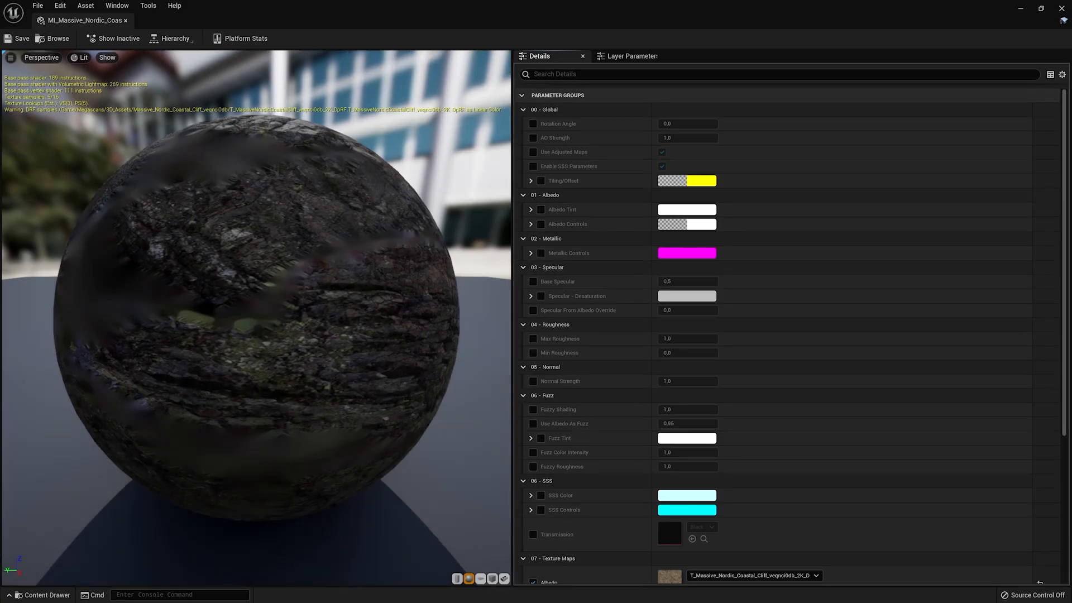
pyautogui.press('super+Down')
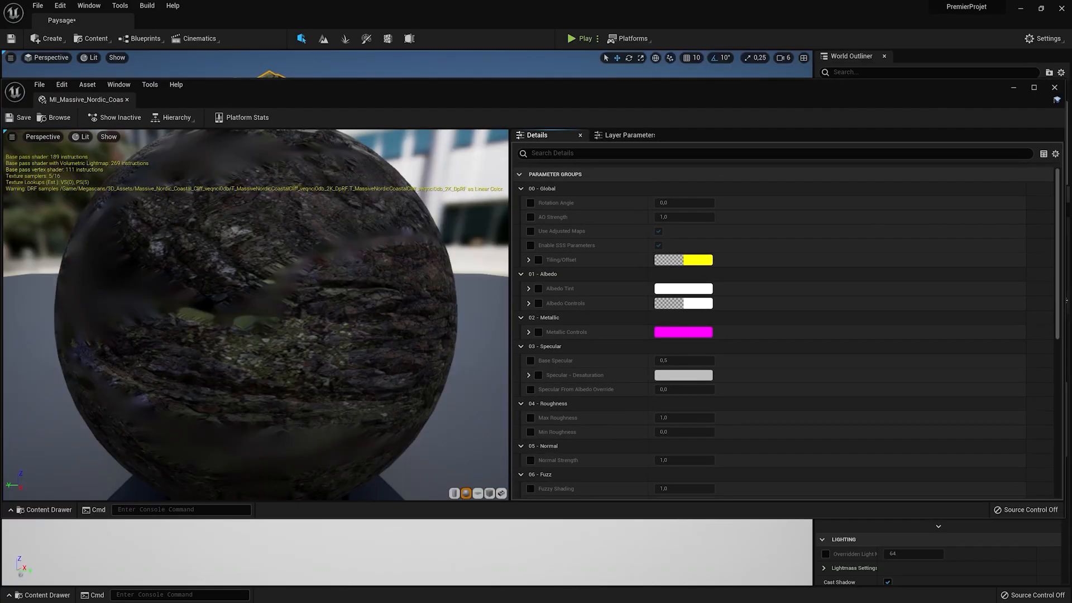
pyautogui.moveTo(899, 94); pyautogui.dragTo(831, 91)
pyautogui.moveTo(831, 91); pyautogui.dragTo(817, 91)
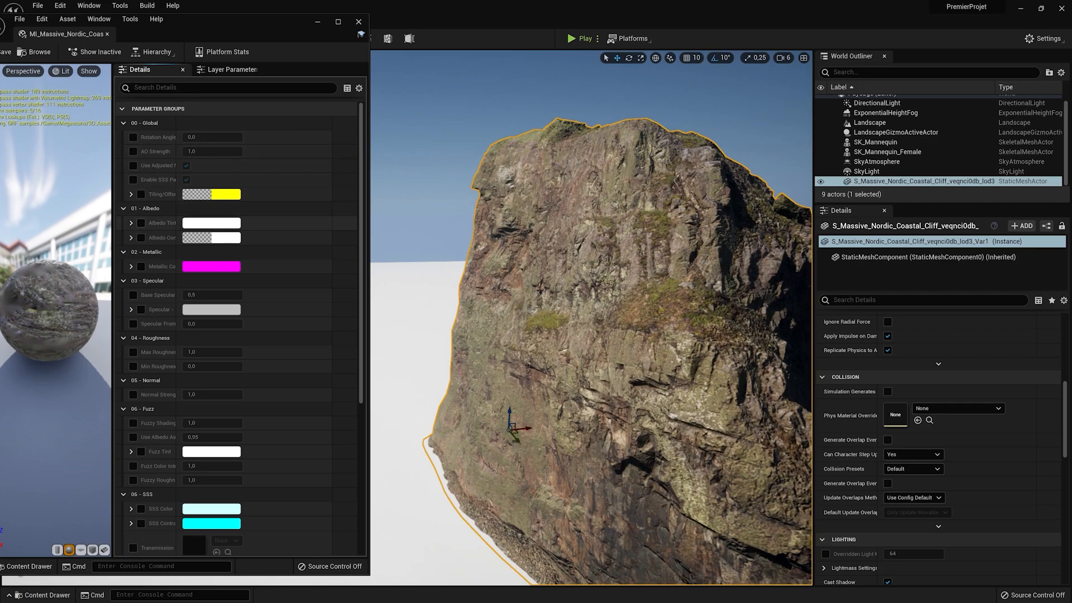
# - Enable Albedo Tint and Albedo Controls with saturation, brightness and contrast at 1.0, and undo the Min Roughness edit
pyautogui.click(211, 223)
pyautogui.click(252, 268)
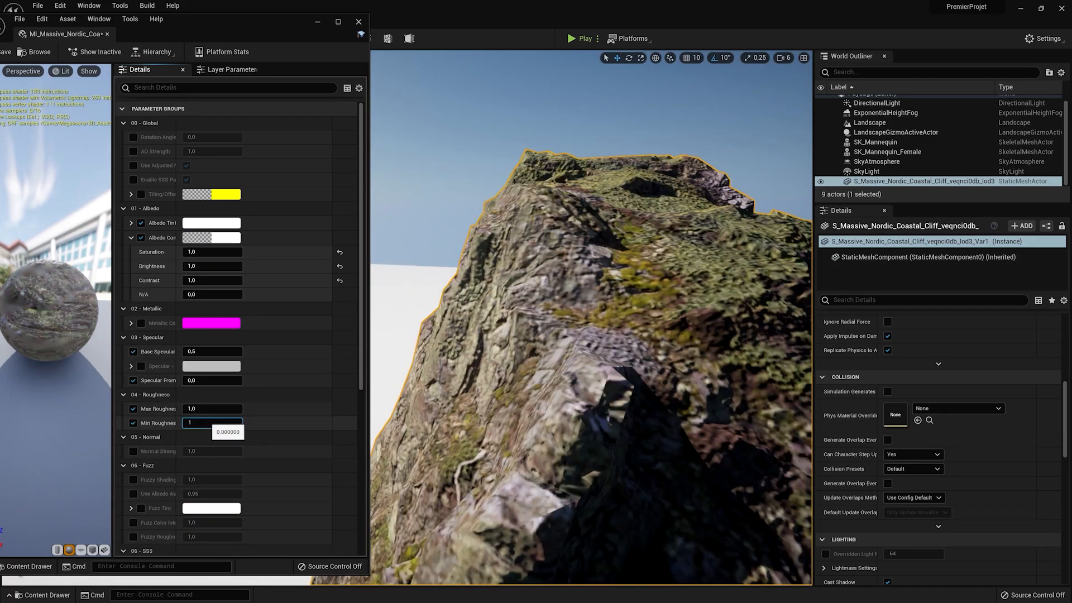
pyautogui.press('Escape')
pyautogui.hotkey('ctrl', 'z')
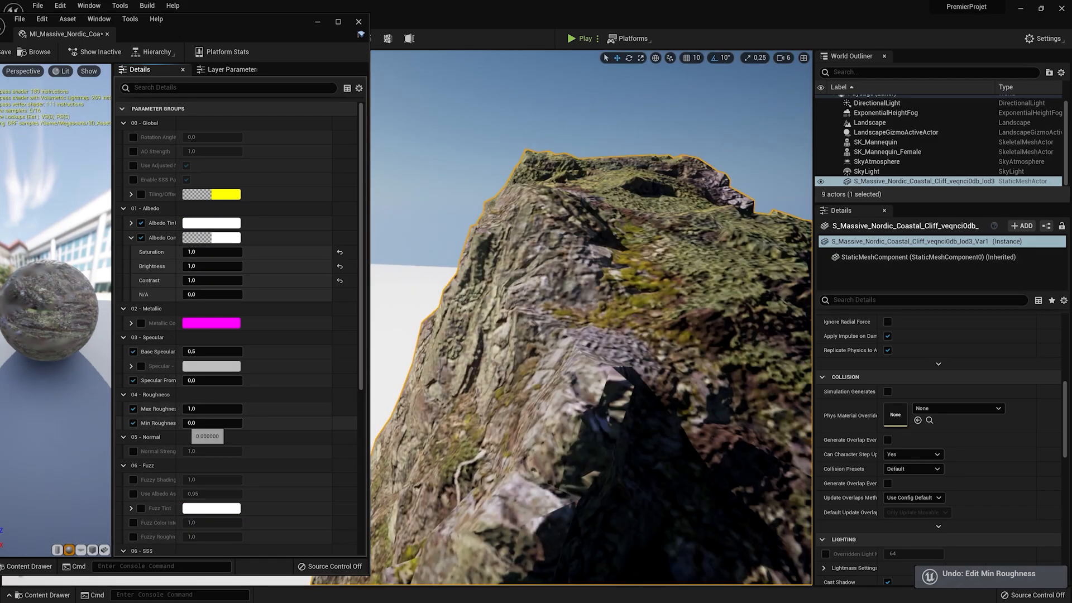
# - Enable the Normal Strength override and disable the roughness and specular overrides on the cliff's material instance
pyautogui.click(133, 451)
pyautogui.click(133, 423)
pyautogui.click(133, 409)
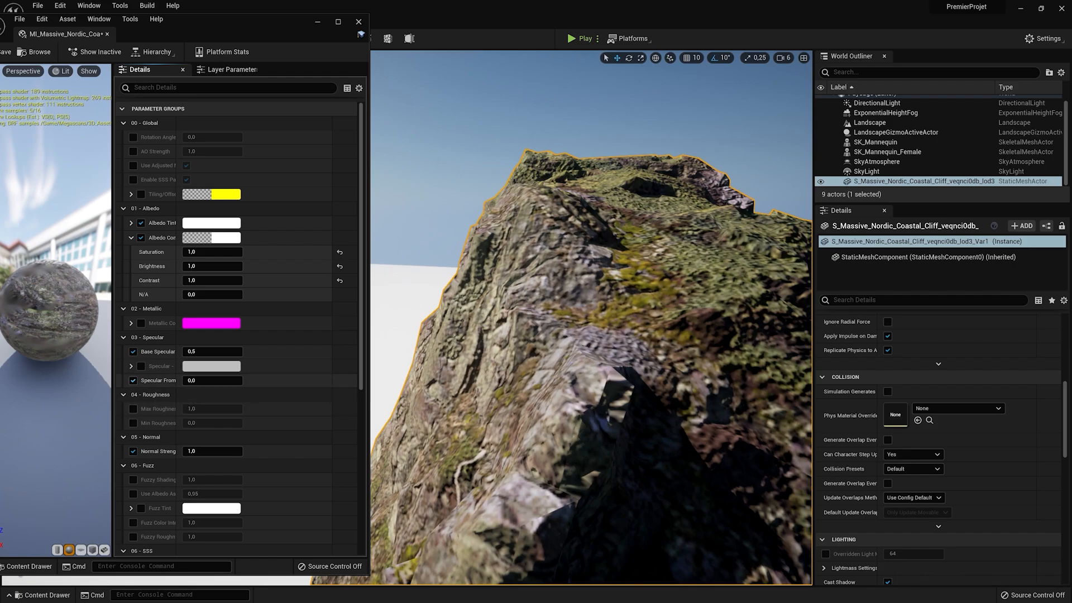
pyautogui.click(133, 380)
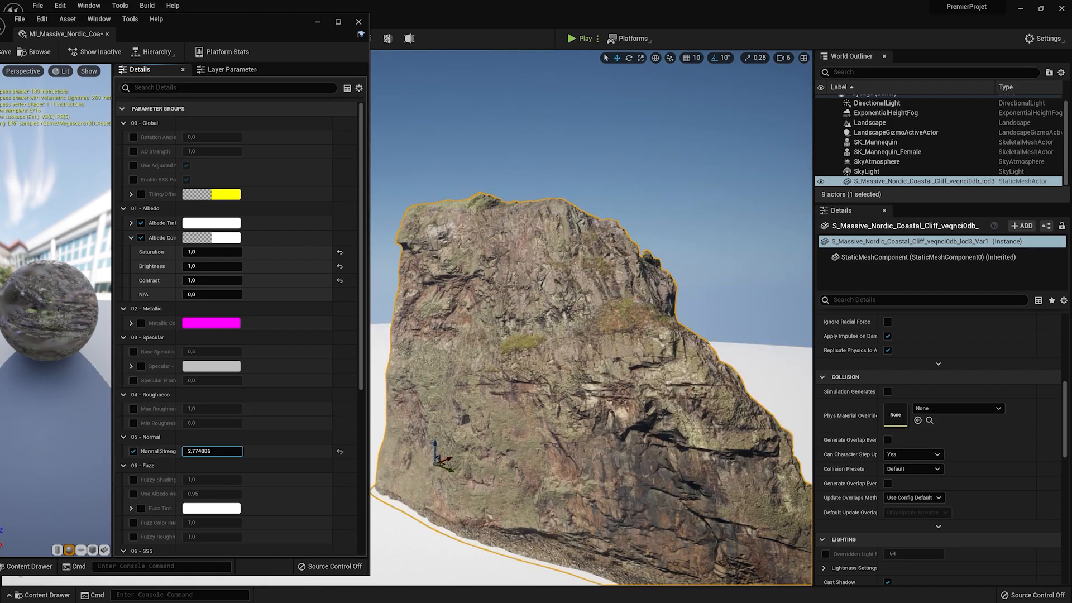
# - Try a Normal Strength of about 48.49 on the cliff material and review its texture maps
pyautogui.moveTo(212, 451); pyautogui.dragTo(291, 451)
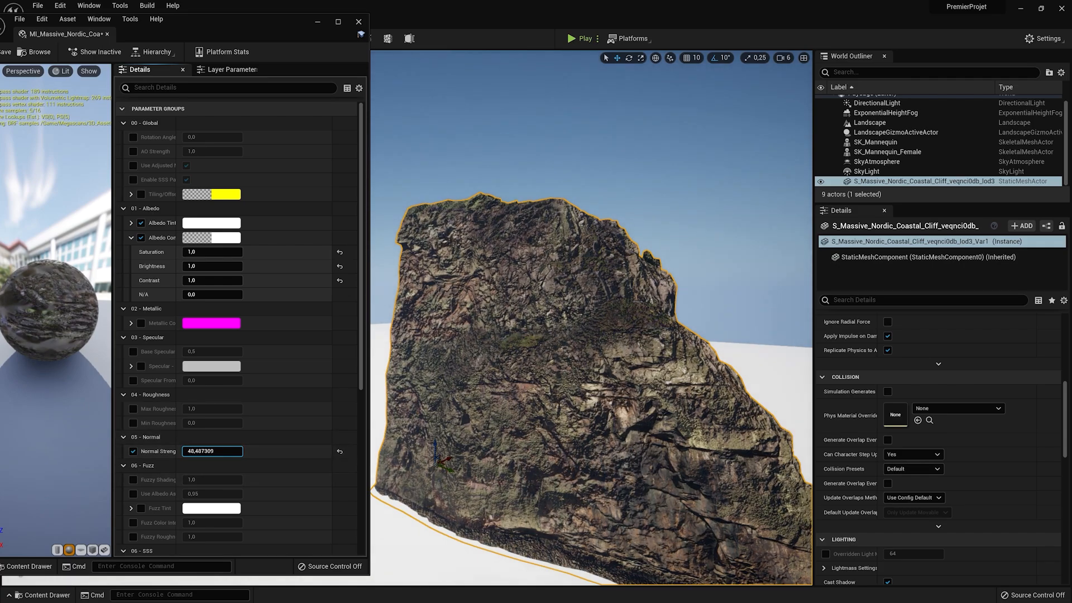
pyautogui.scroll(10, 592, 318)
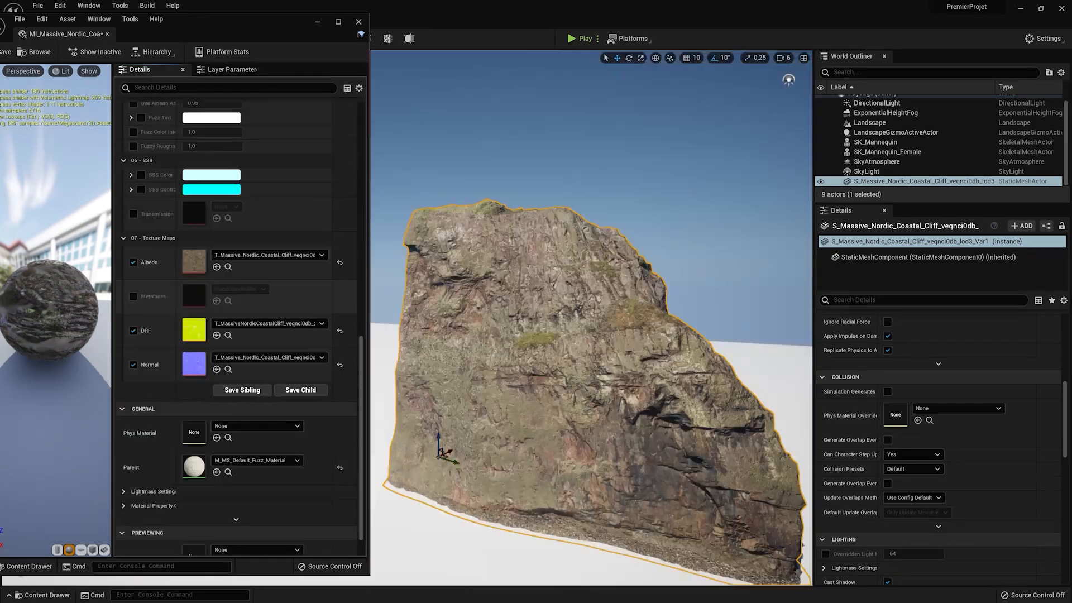
pyautogui.scroll(-2, 240, 330)
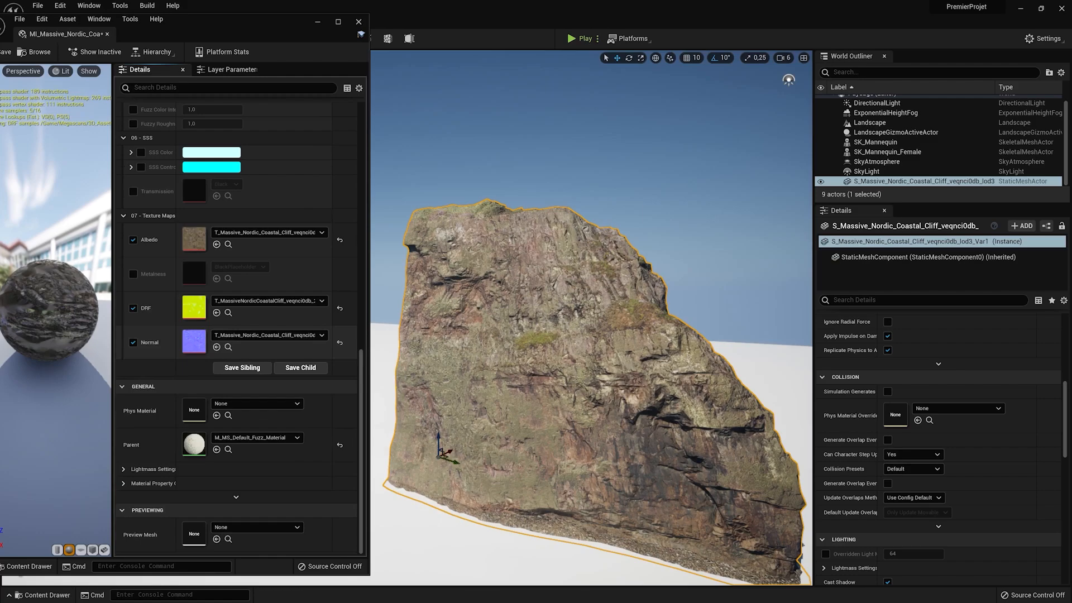
pyautogui.moveTo(592, 318); pyautogui.dragTo(642, 319, button='right')
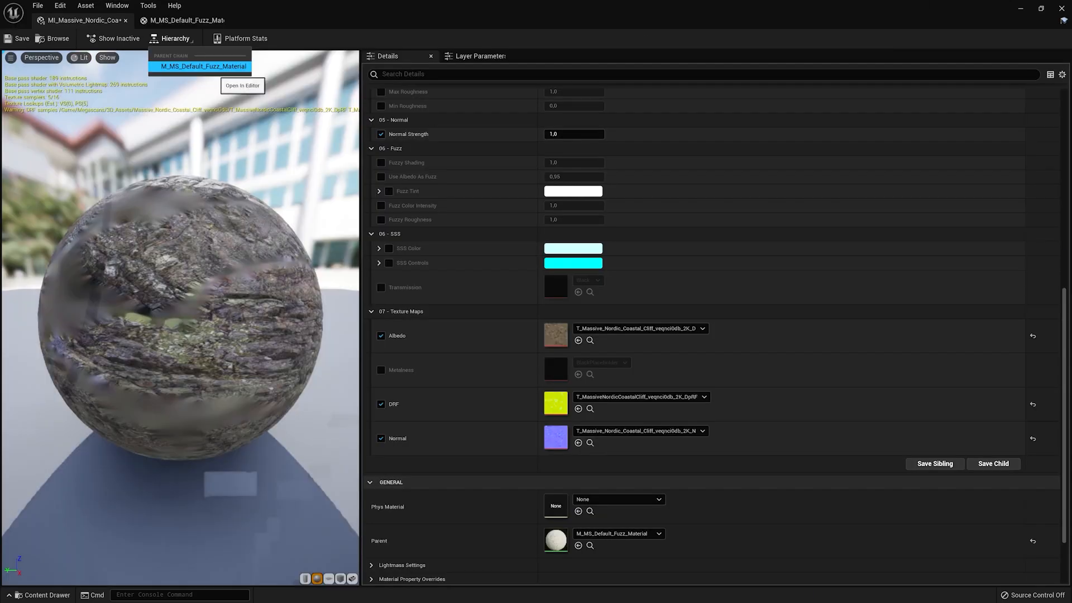
# - Open the parent material M_MS_Default_Fuzz_Material and examine the tiling and texture nodes in its graph
pyautogui.click(217, 66)
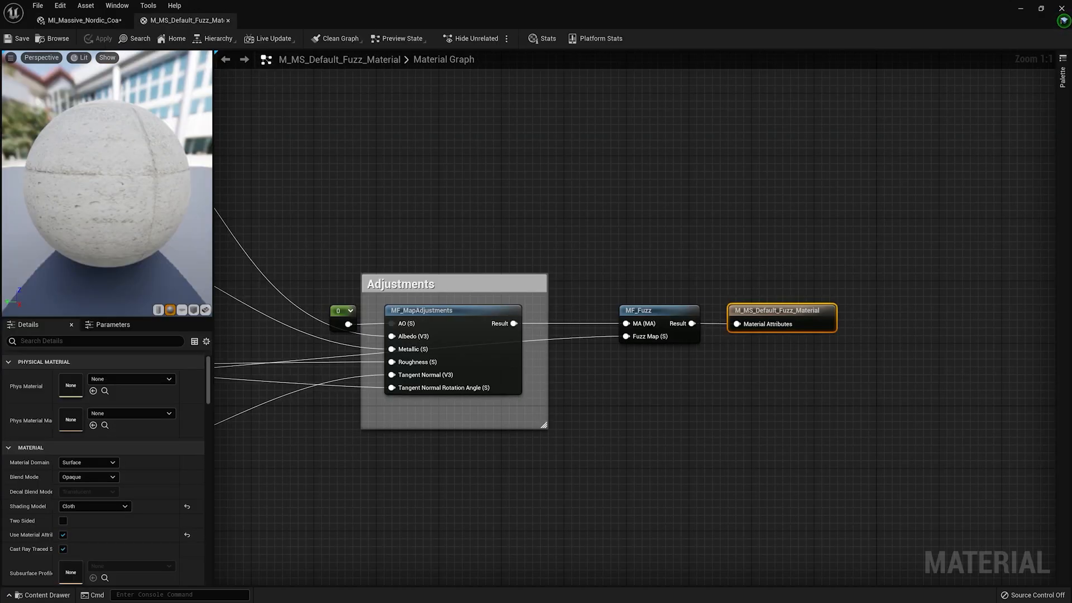
pyautogui.scroll(-5, 326, 258)
pyautogui.moveTo(324, 258); pyautogui.dragTo(644, 295, button='right')
pyautogui.scroll(2, 518, 292)
pyautogui.moveTo(424, 299); pyautogui.dragTo(524, 290, button='right')
pyautogui.scroll(3, 343, 336)
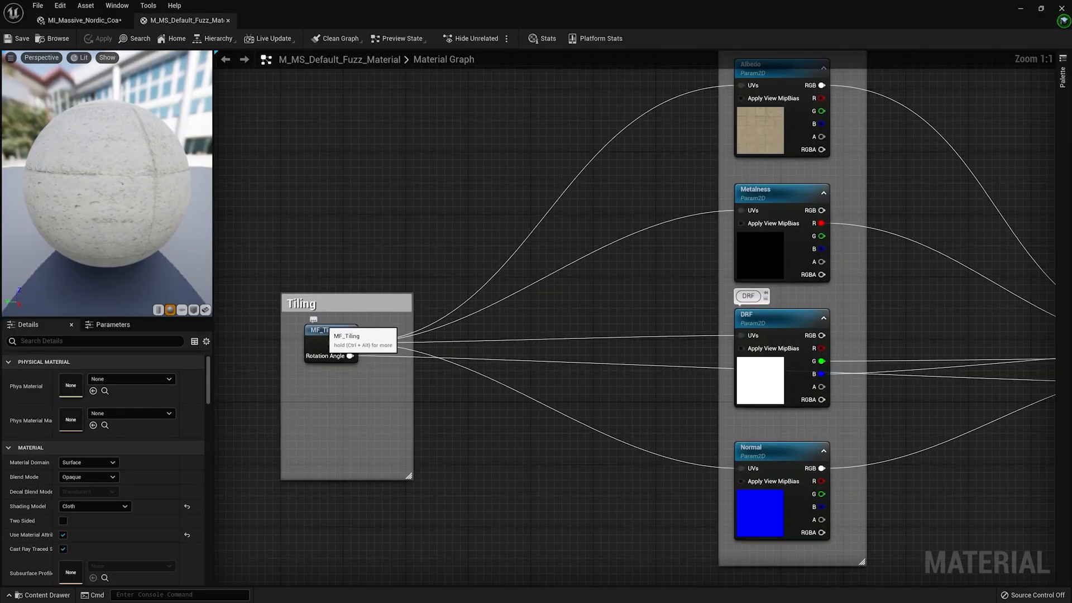
# - Open the MF_Fuzz material function from the parent material's graph and look over its nodes
pyautogui.moveTo(587, 264); pyautogui.dragTo(268, 296, button='right')
pyautogui.doubleClick(536, 318)
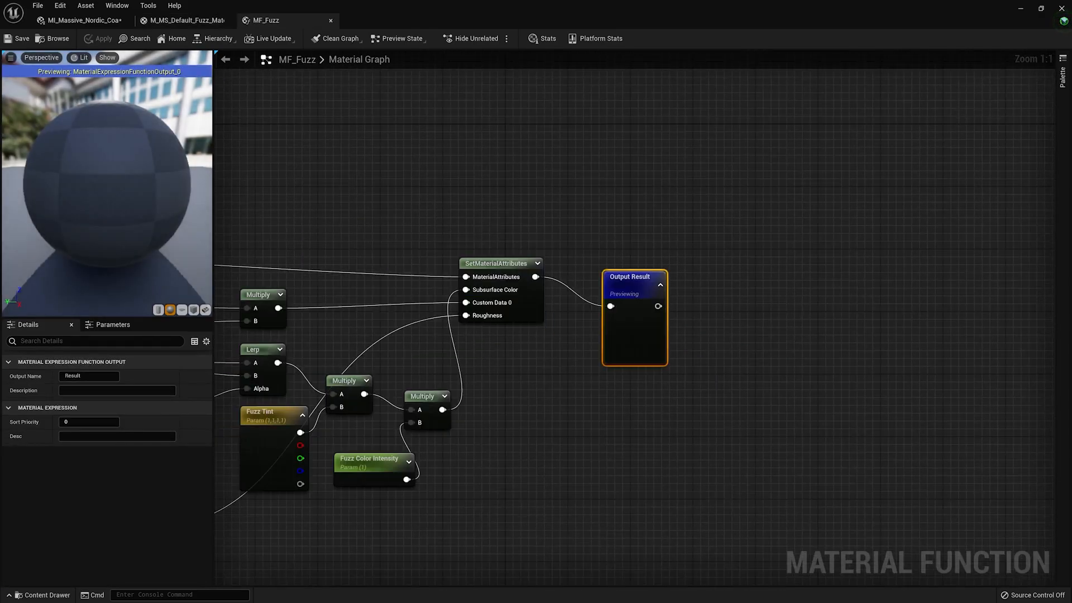
pyautogui.scroll(-2, 378, 361)
pyautogui.scroll(-2, 378, 362)
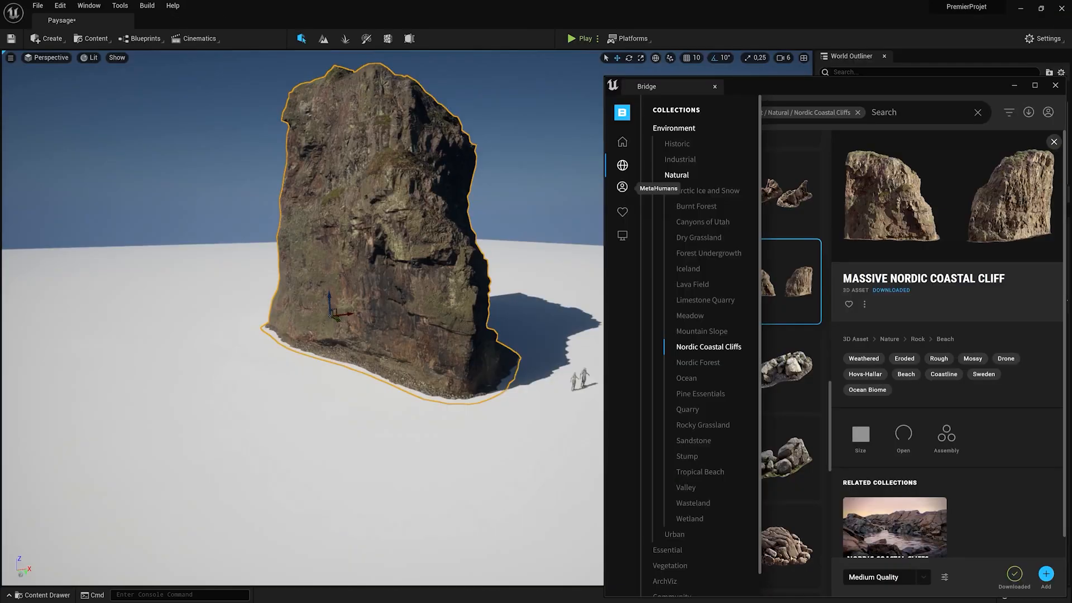
# - In Quixel Bridge, select the red-and-white Patterned Marble Tiles among the Marble surfaces and add them at Medium Quality
pyautogui.click(622, 142)
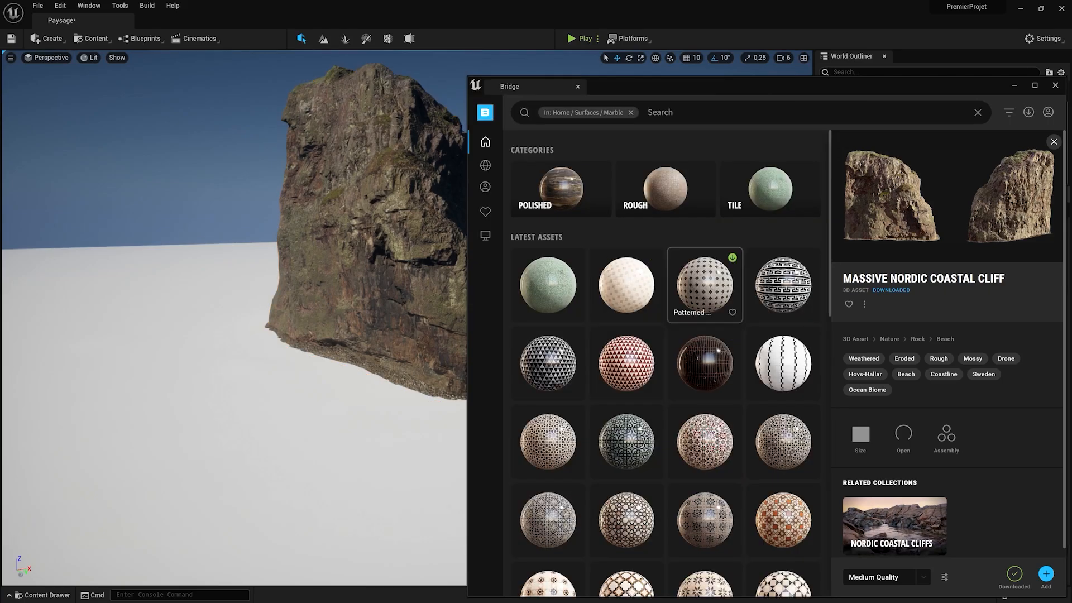
pyautogui.click(627, 363)
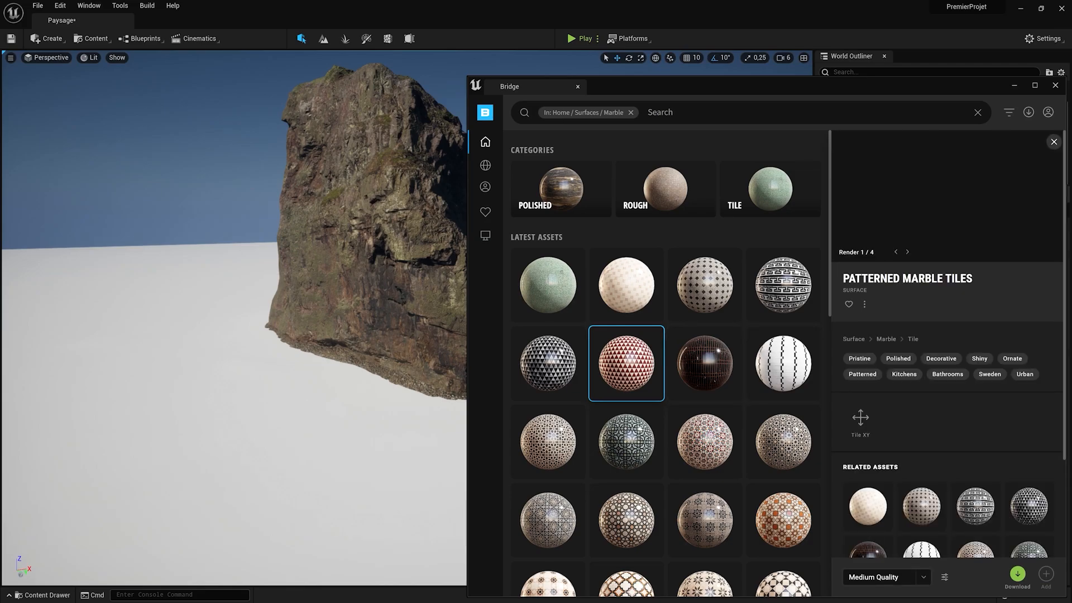
pyautogui.click(886, 576)
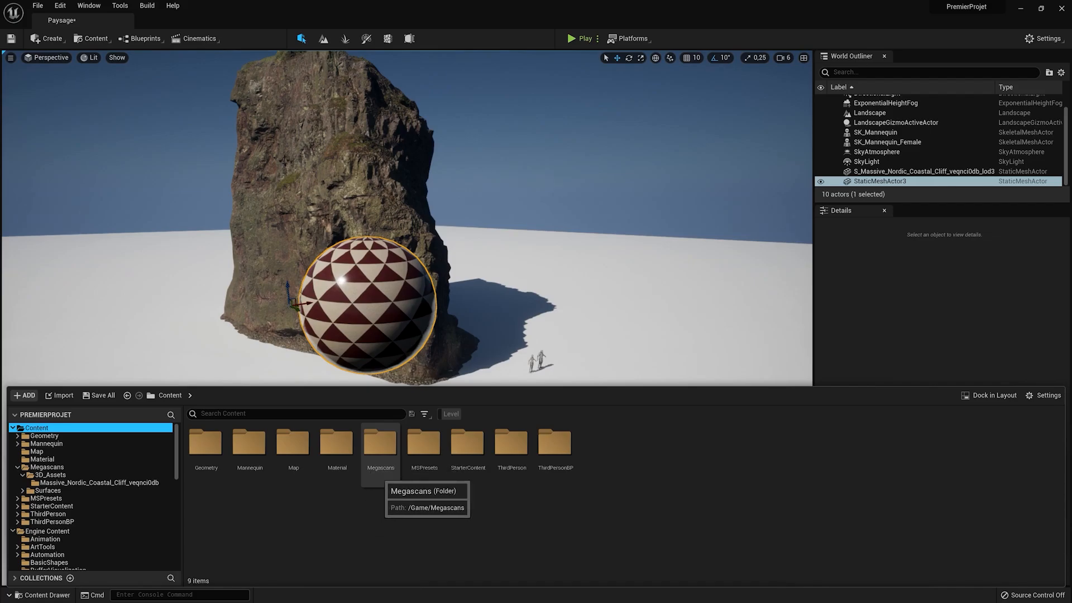
# - Open the Patterned_Marble_Tiles folder in Megascans/Surfaces and delete the tiled preview sphere from the level
pyautogui.doubleClick(380, 447)
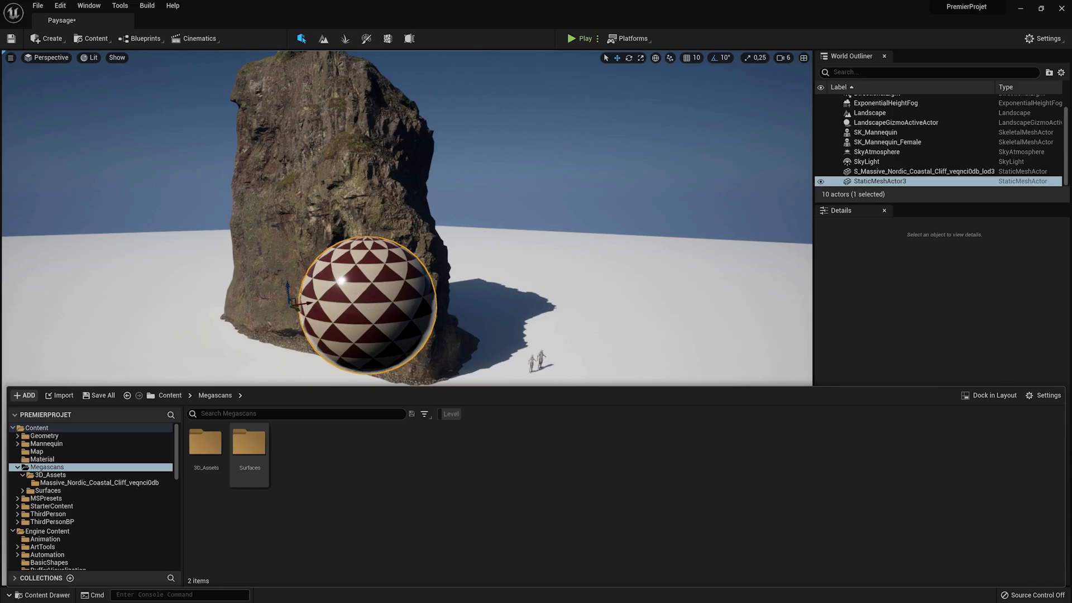
pyautogui.doubleClick(250, 447)
pyautogui.doubleClick(205, 444)
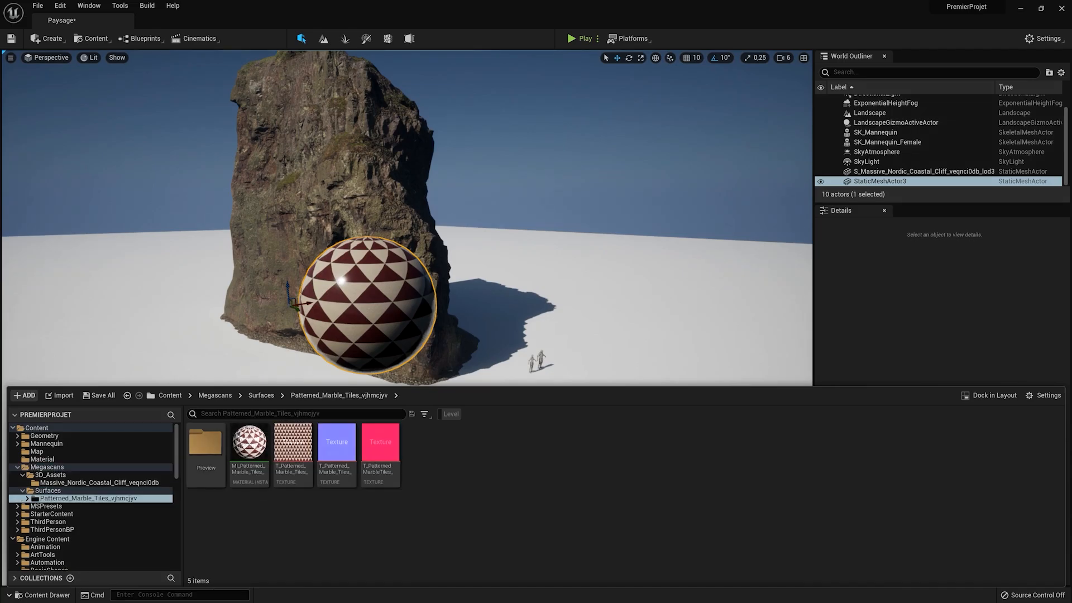
pyautogui.click(368, 305)
pyautogui.press('Delete')
# - Try the Patterned Marble Tiles material instance as the Landscape Material, and undo the assignment
pyautogui.click(33, 595)
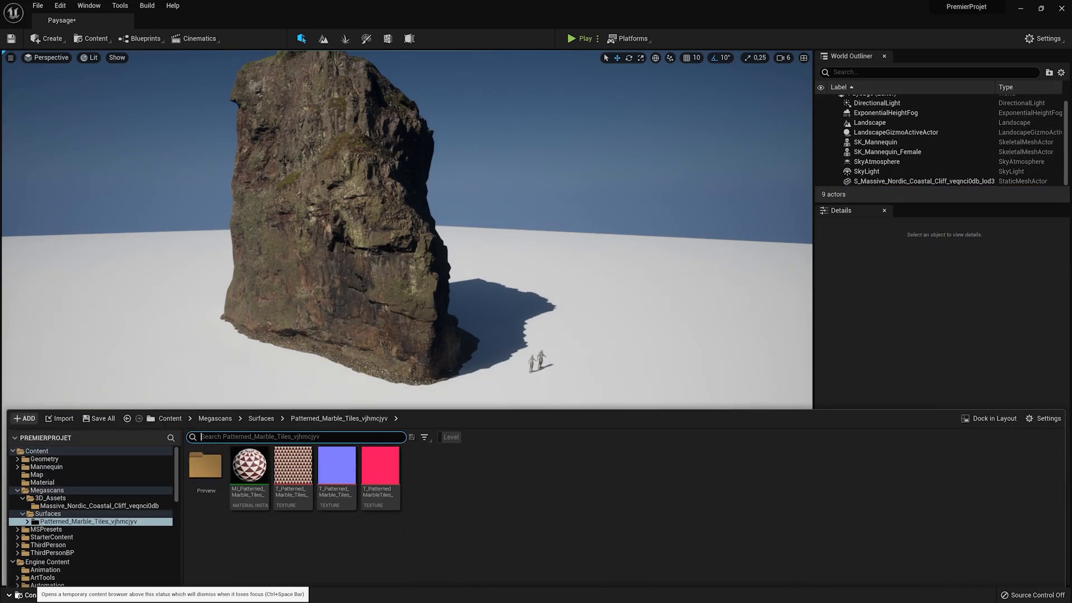
pyautogui.moveTo(253, 449); pyautogui.dragTo(176, 353)
pyautogui.moveTo(250, 447); pyautogui.dragTo(895, 348)
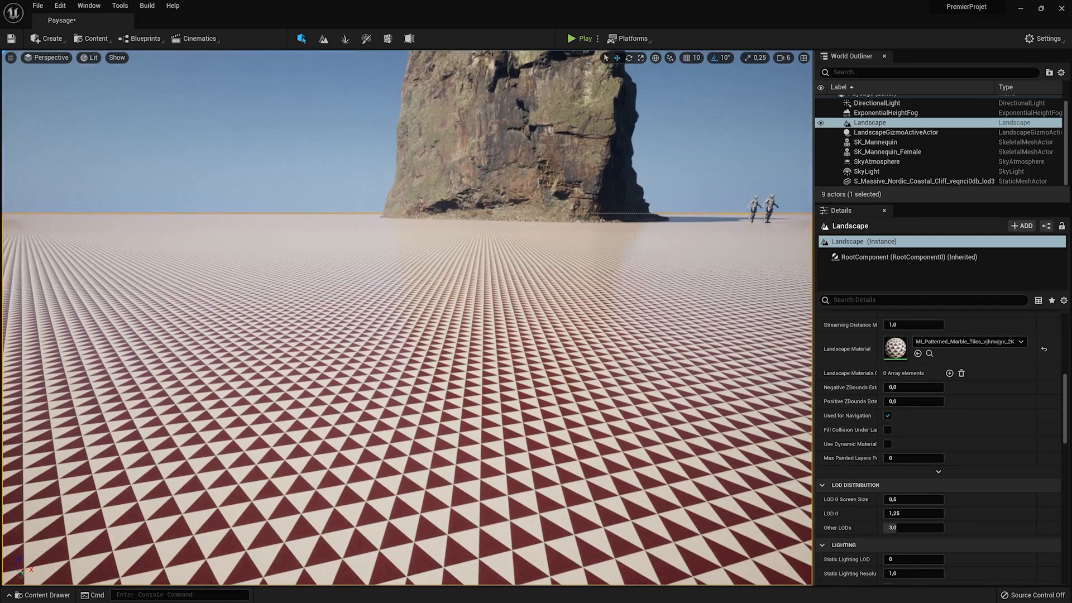
pyautogui.moveTo(407, 318); pyautogui.dragTo(407, 318, button='right')
pyautogui.press('s')
pyautogui.hotkey('ctrl', 'z')
# - Browse the 3D Plants in Quixel Bridge and bring the Boston Fern and Common Fern assets into the project
pyautogui.click(47, 596)
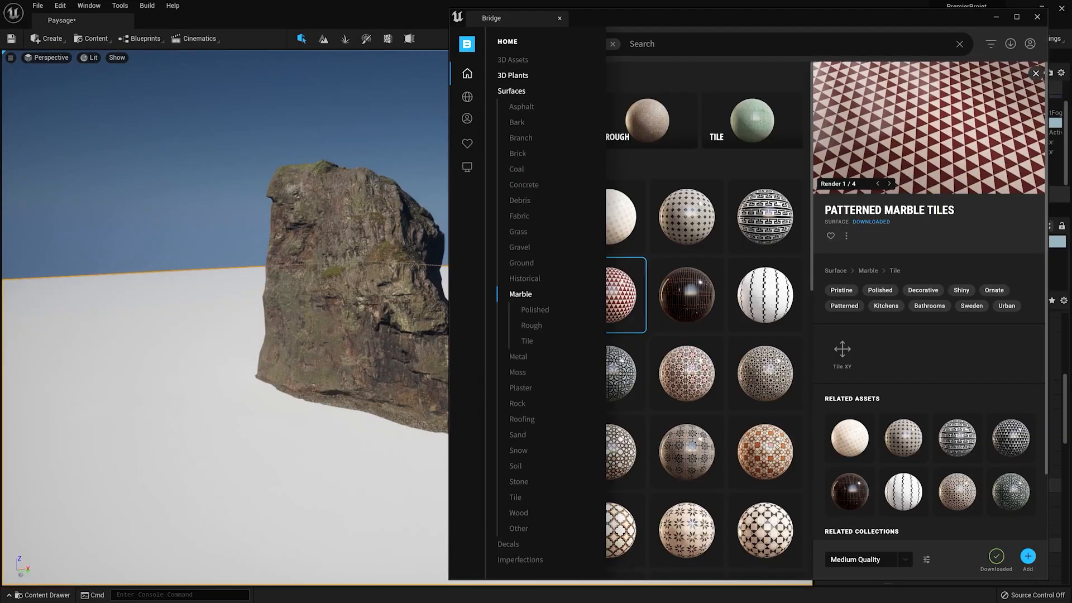
pyautogui.click(514, 74)
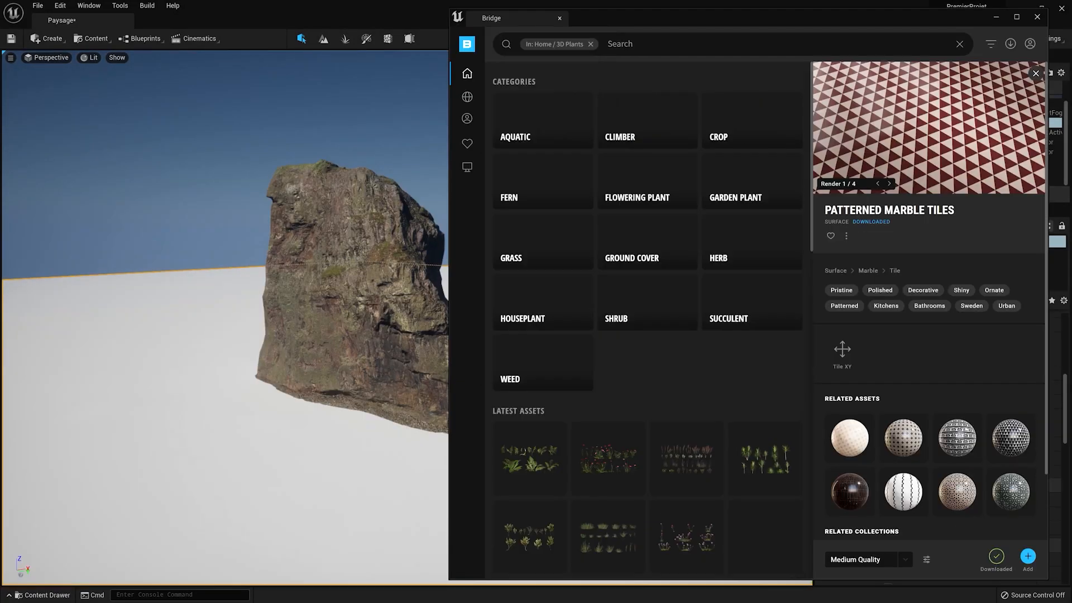
pyautogui.click(504, 266)
pyautogui.moveTo(609, 288); pyautogui.dragTo(174, 461)
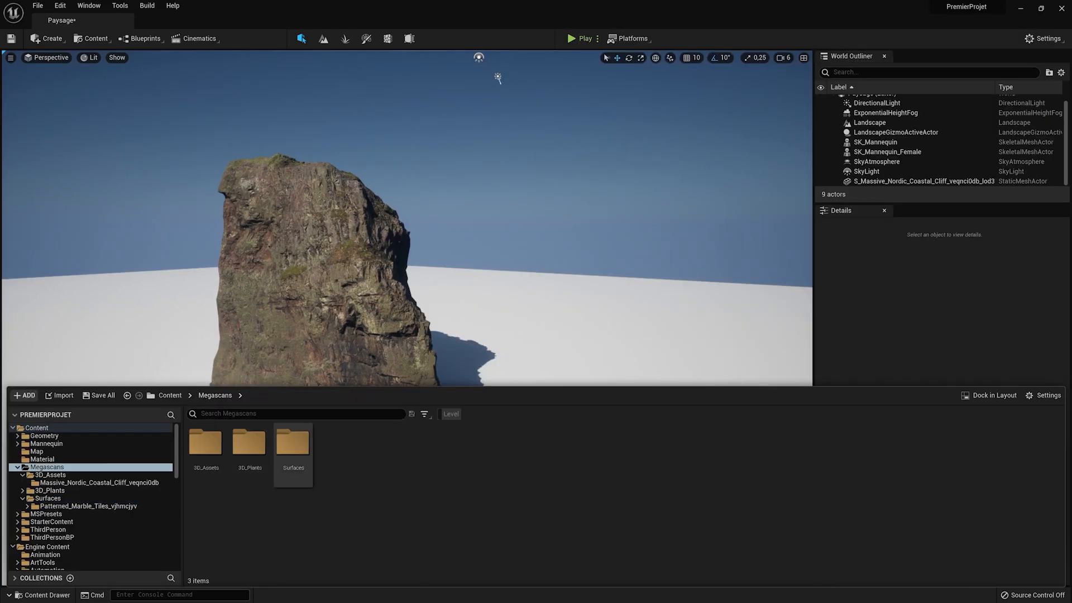
# - Open the Common Fern folder in Megascans/3D_Plants and place the Var1 fern mesh on the landscape near the cliff
pyautogui.doubleClick(250, 444)
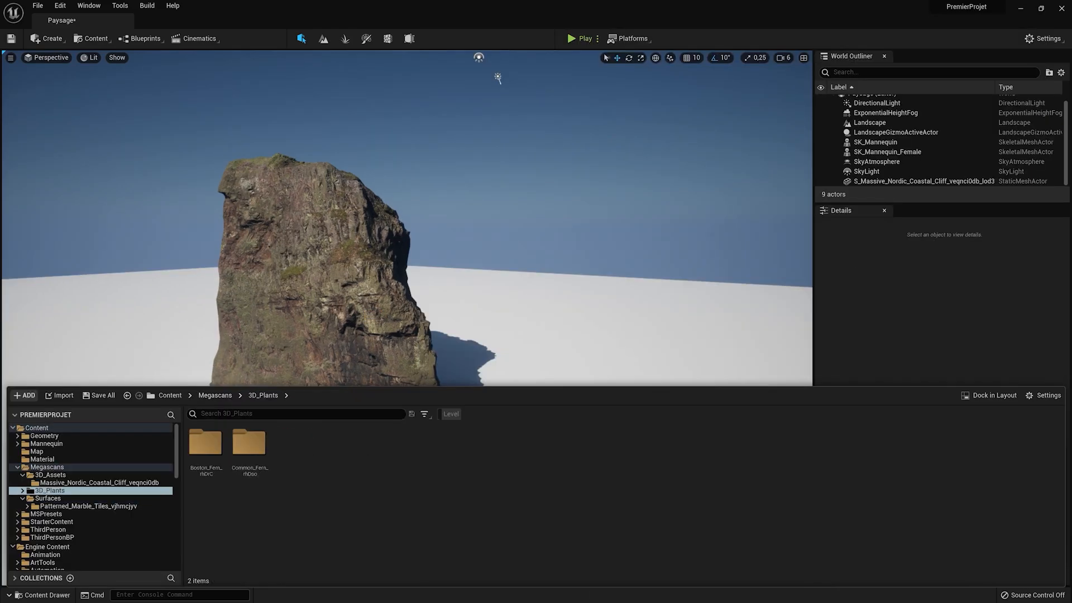
pyautogui.doubleClick(250, 444)
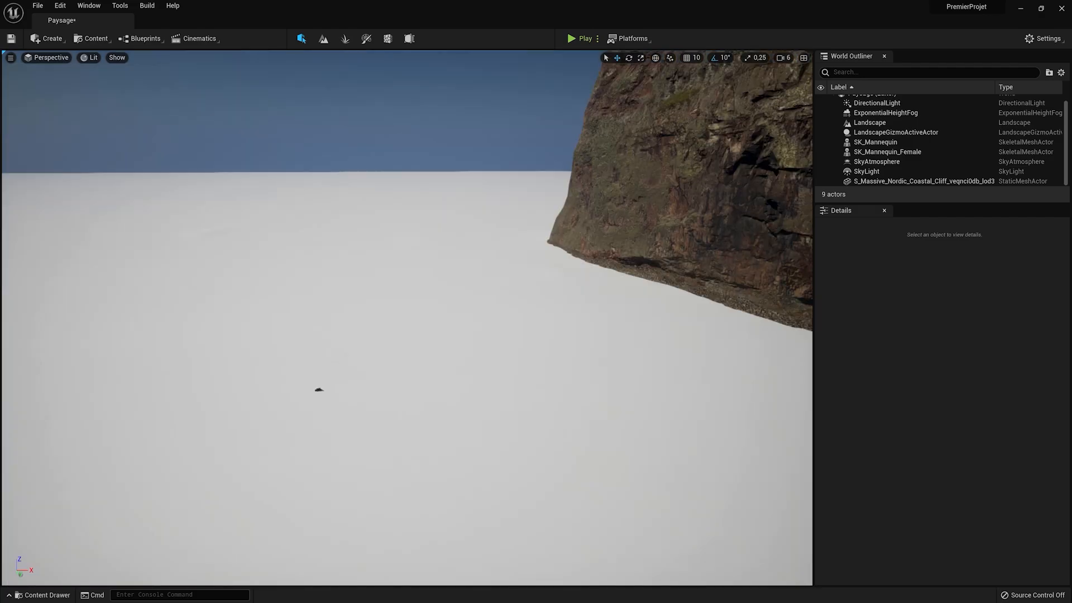
pyautogui.moveTo(318, 390); pyautogui.dragTo(344, 392)
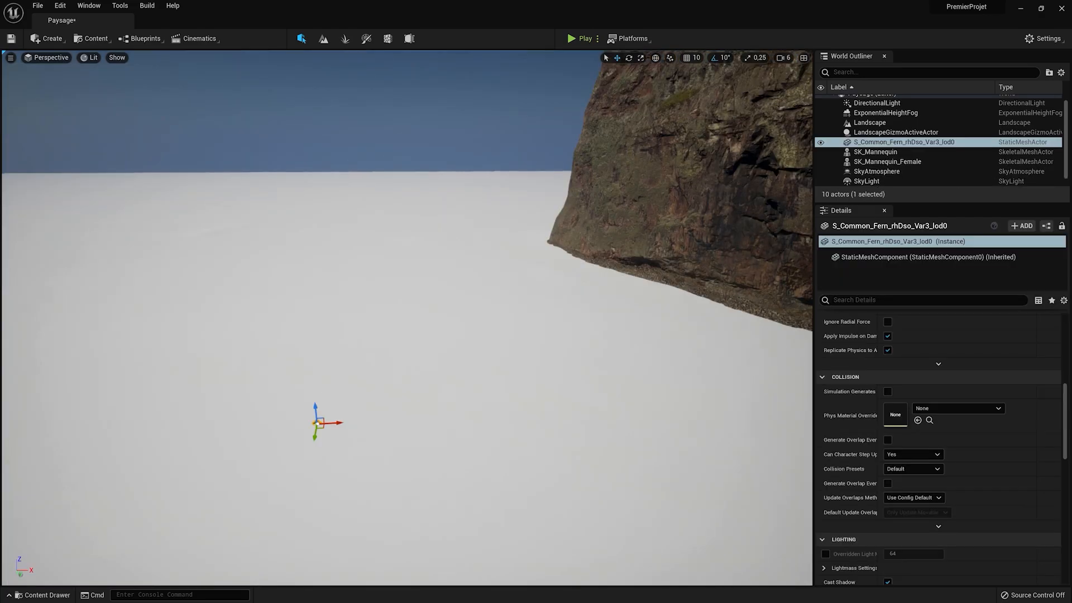
pyautogui.scroll(-3, 344, 392)
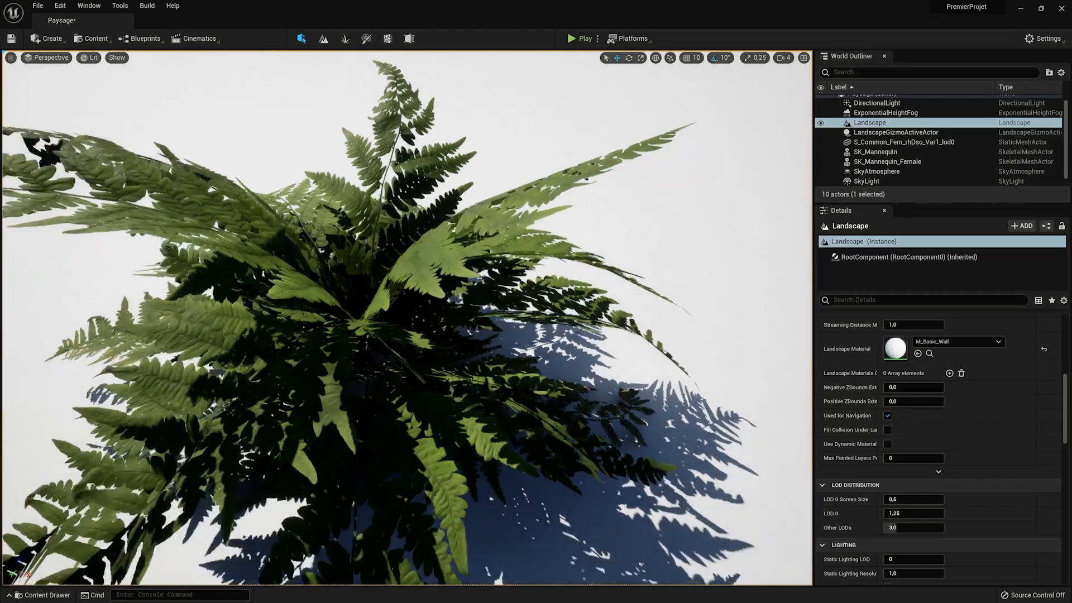
pyautogui.moveTo(408, 319); pyautogui.dragTo(408, 385)
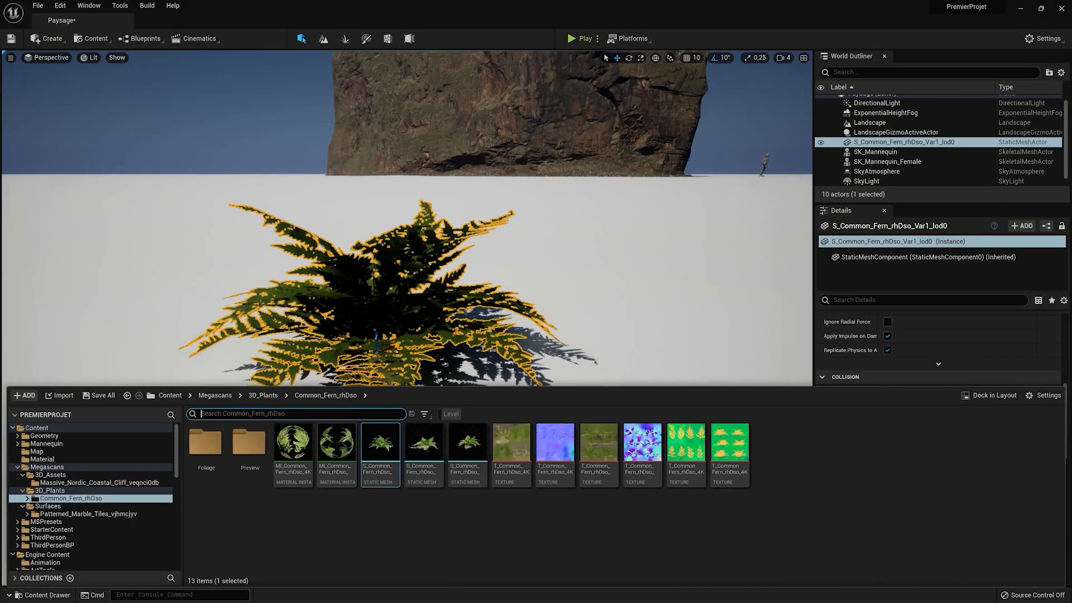
# - Open the fern's material instance MI_Common_Fern_rhDso_4K and override and enable its grass wind parameter
pyautogui.doubleClick(300, 441)
pyautogui.moveTo(224, 335); pyautogui.dragTo(308, 380)
pyautogui.moveTo(180, 319); pyautogui.dragTo(89, 268)
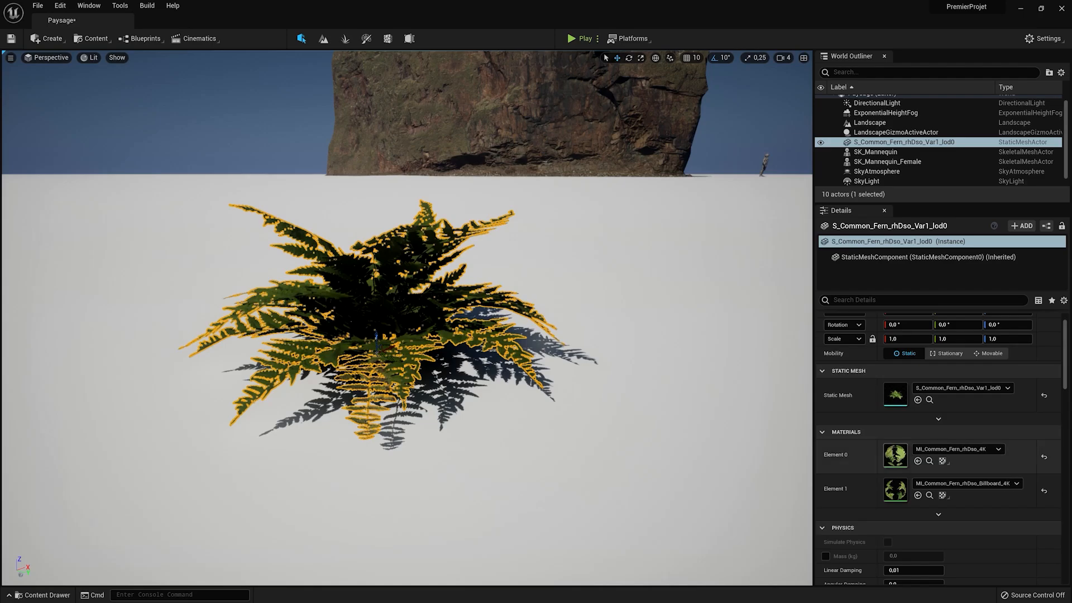
pyautogui.doubleClick(893, 452)
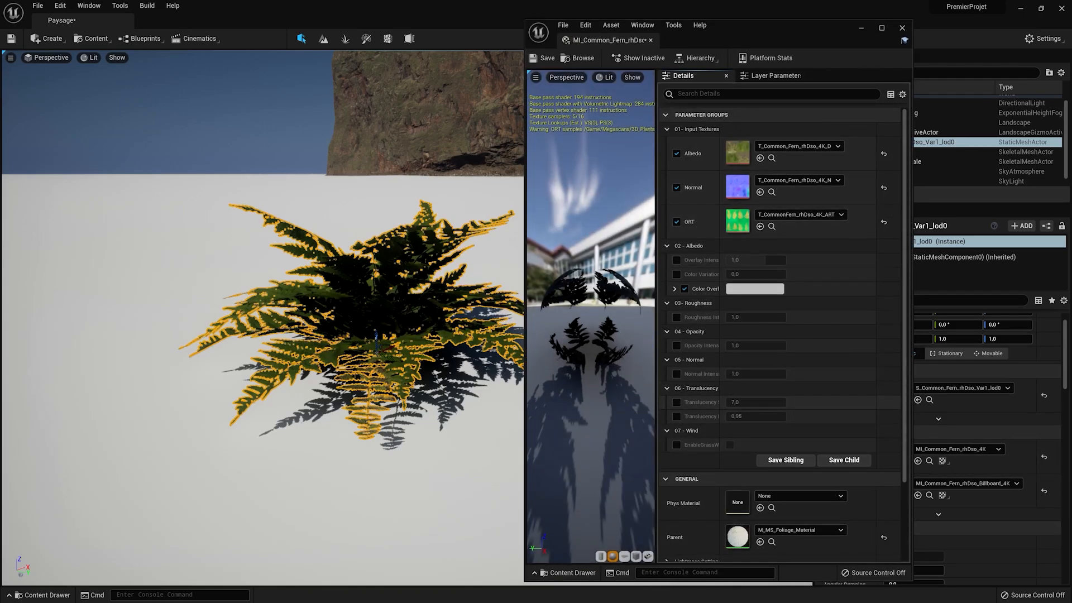
pyautogui.click(677, 445)
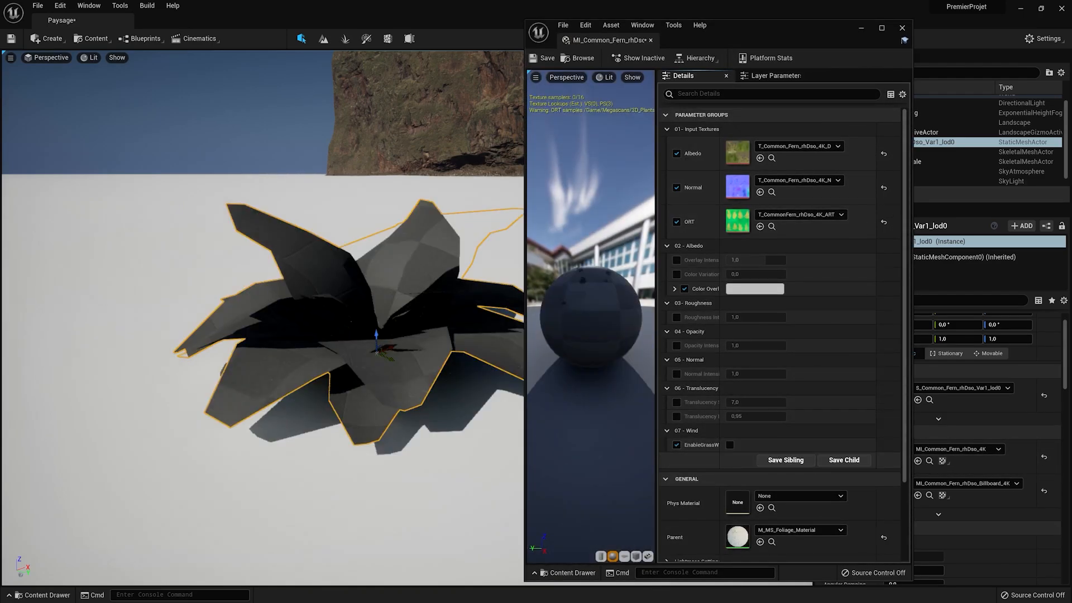
pyautogui.click(730, 444)
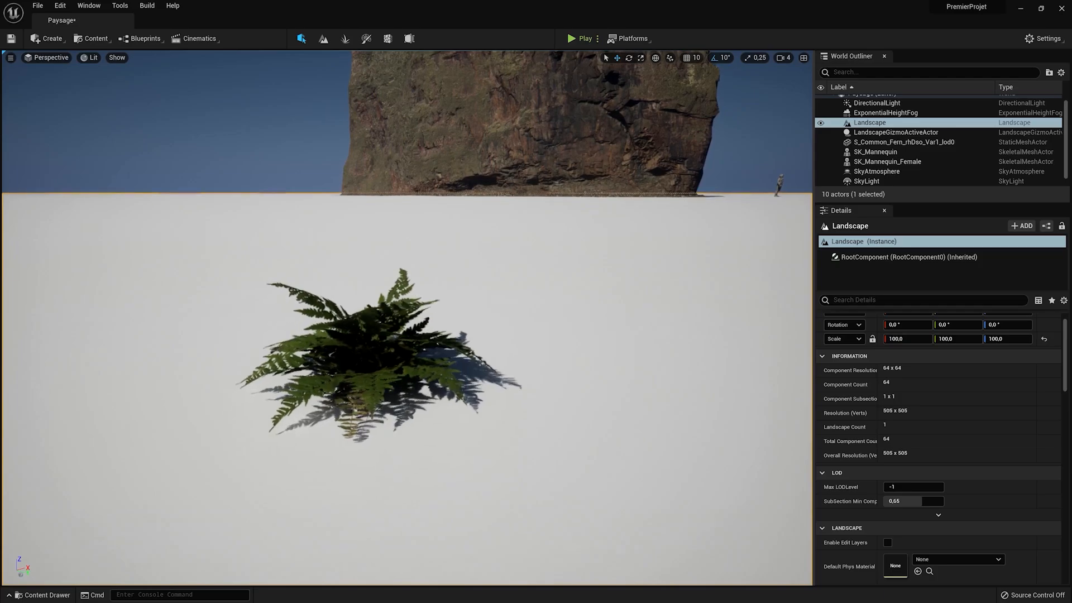
# - Duplicate the fern twice and arrange the copies into a small group with varied rotations about the vertical axis
pyautogui.press('w')
pyautogui.moveTo(407, 317); pyautogui.dragTo(375, 357, button='right')
pyautogui.press('s')
pyautogui.press('s')
pyautogui.press('s')
pyautogui.press('w')
pyautogui.press('w')
pyautogui.press('e')
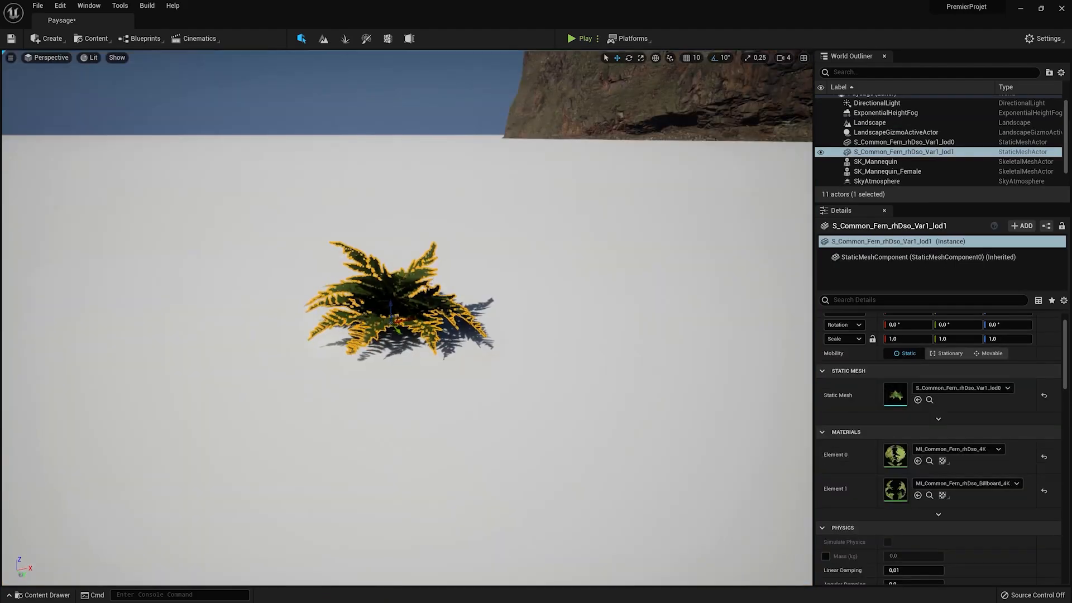
pyautogui.moveTo(399, 323); pyautogui.dragTo(488, 250)
pyautogui.press('e')
pyautogui.moveTo(488, 250); pyautogui.dragTo(488, 313, button='right')
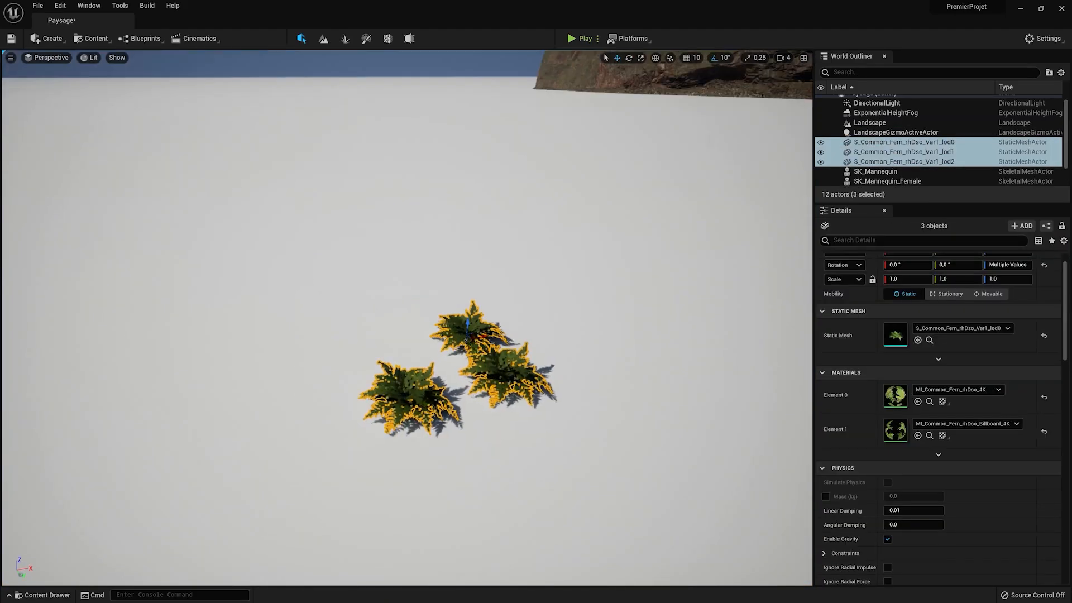
# - Delete the three placed ferns and switch to Foliage mode with the Common Fern Var1 foliage type activated
pyautogui.press('Delete')
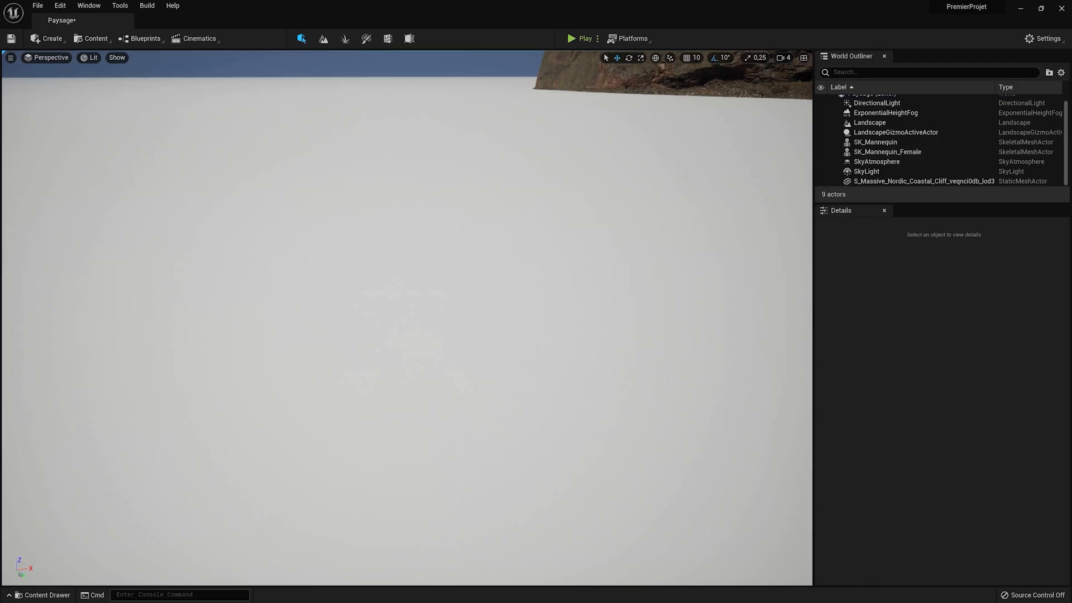
pyautogui.hotkey('shift', '3')
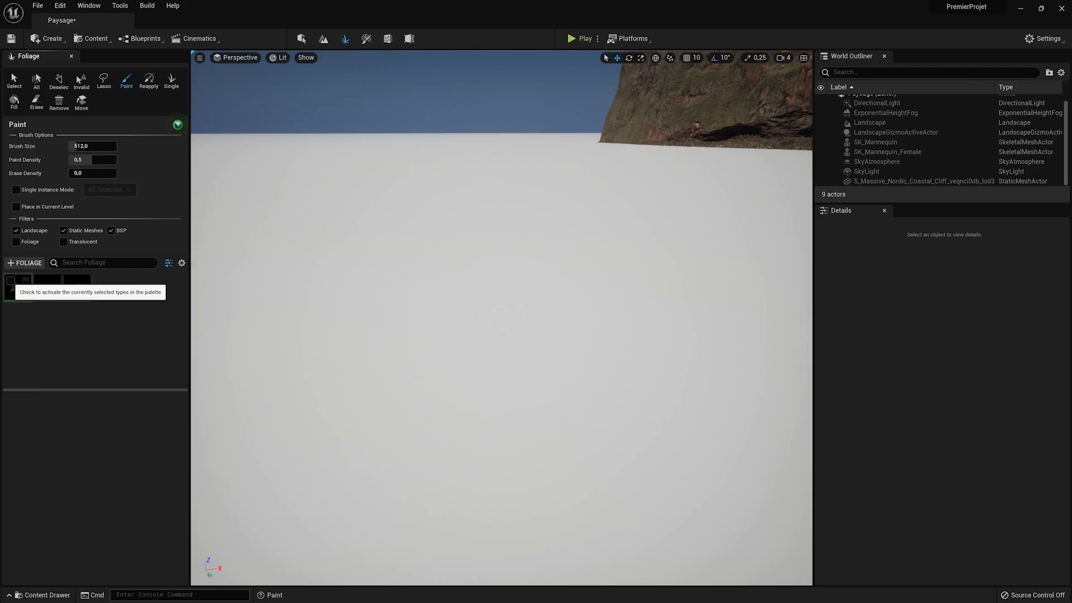
pyautogui.click(18, 287)
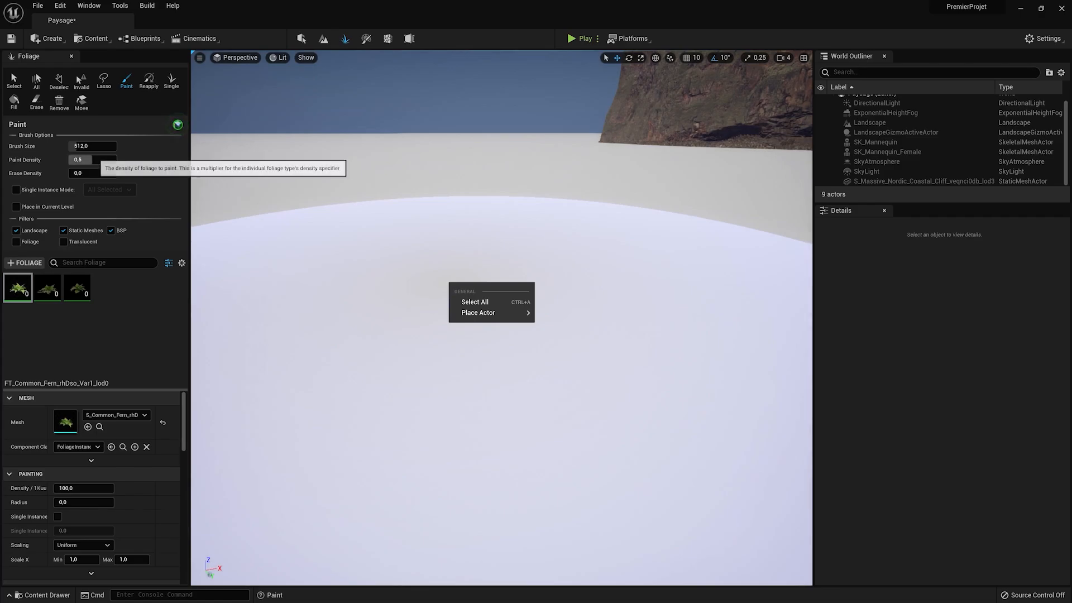
# - Reduce the foliage brush size to about 238, paint a test patch of Var1 ferns and undo it
pyautogui.moveTo(92, 145); pyautogui.dragTo(71, 146)
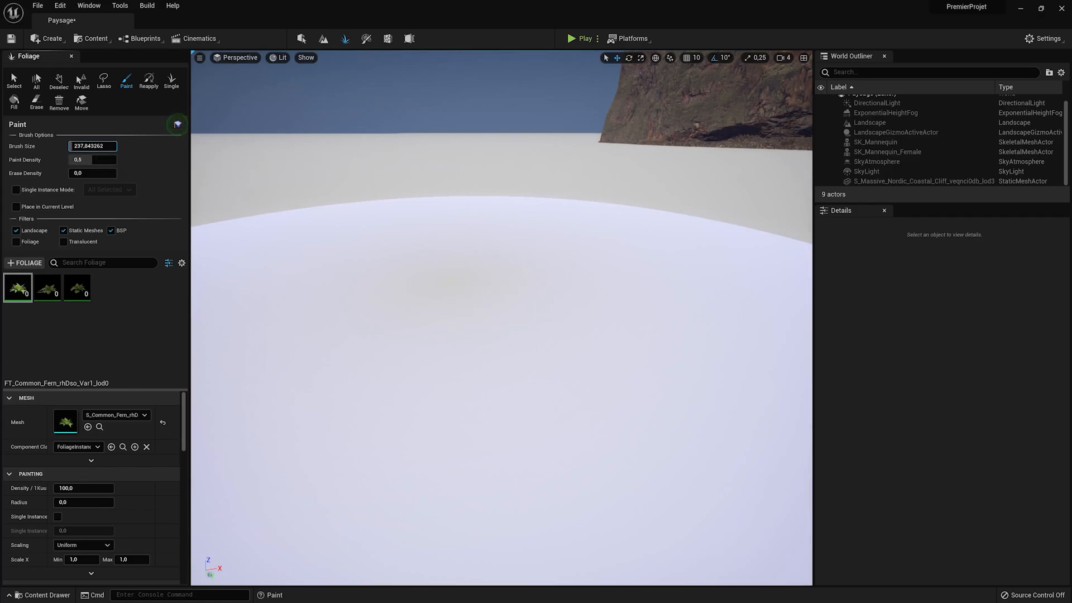
pyautogui.click(469, 254)
pyautogui.moveTo(469, 254)
pyautogui.mouseDown(button='right')
pyautogui.moveTo(419, 243)
pyautogui.moveTo(438, 243)
pyautogui.mouseUp(button='right')
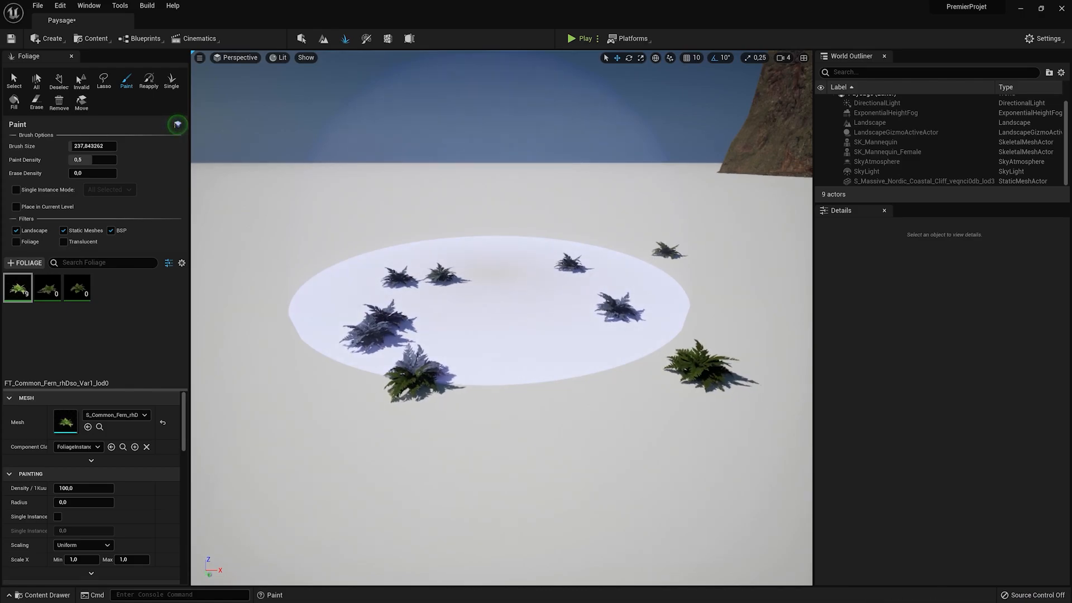
pyautogui.hotkey('ctrl', 'z')
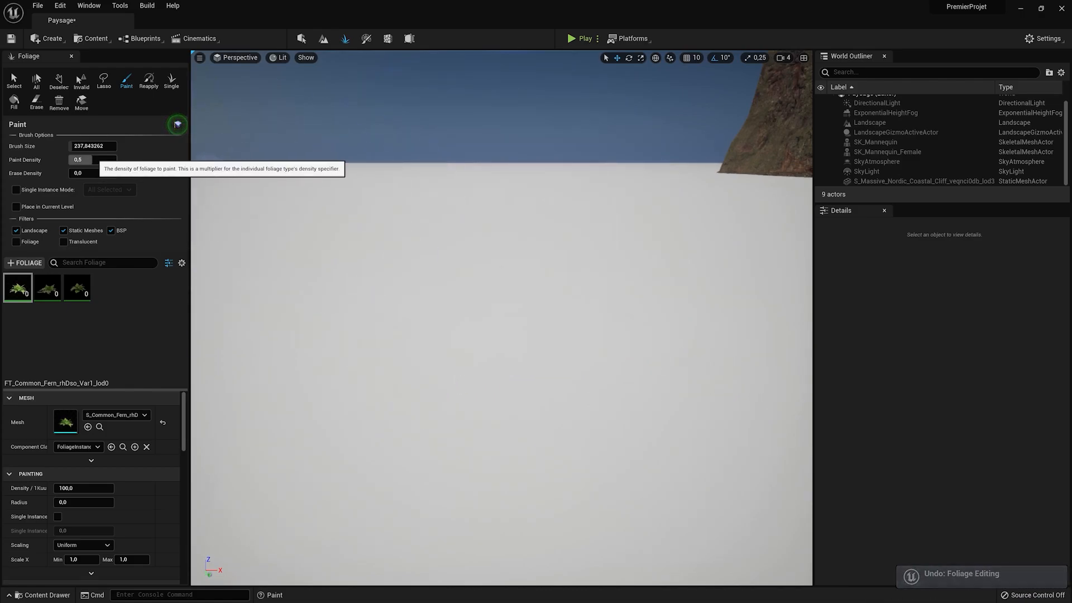
# - Raise the paint density to about 0.89, paint another test patch of ferns and undo it
pyautogui.moveTo(85, 159); pyautogui.dragTo(90, 160)
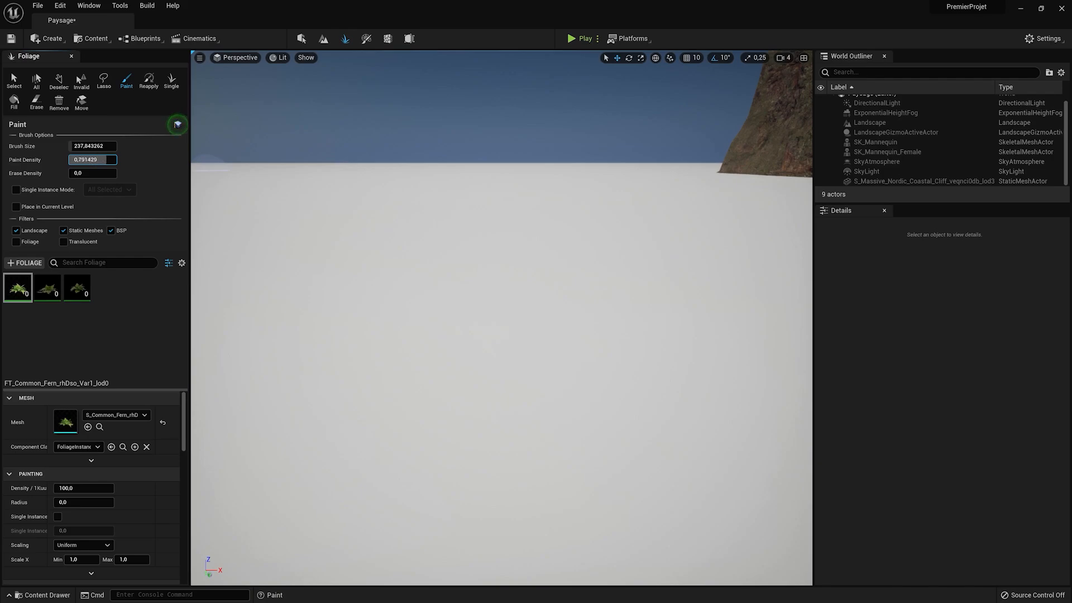
pyautogui.click(395, 354)
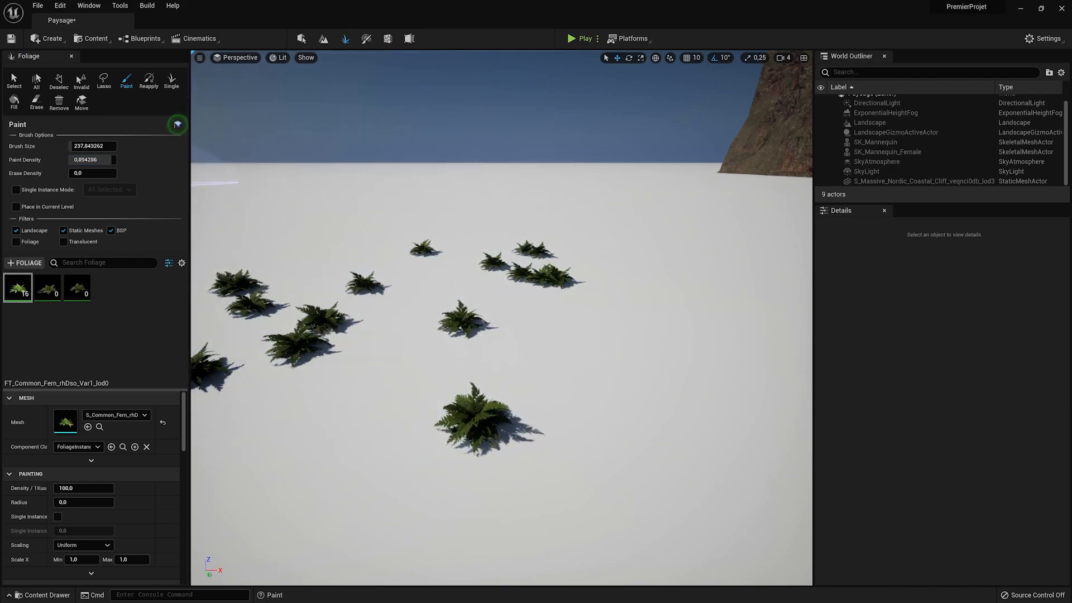
pyautogui.hotkey('ctrl', 'z')
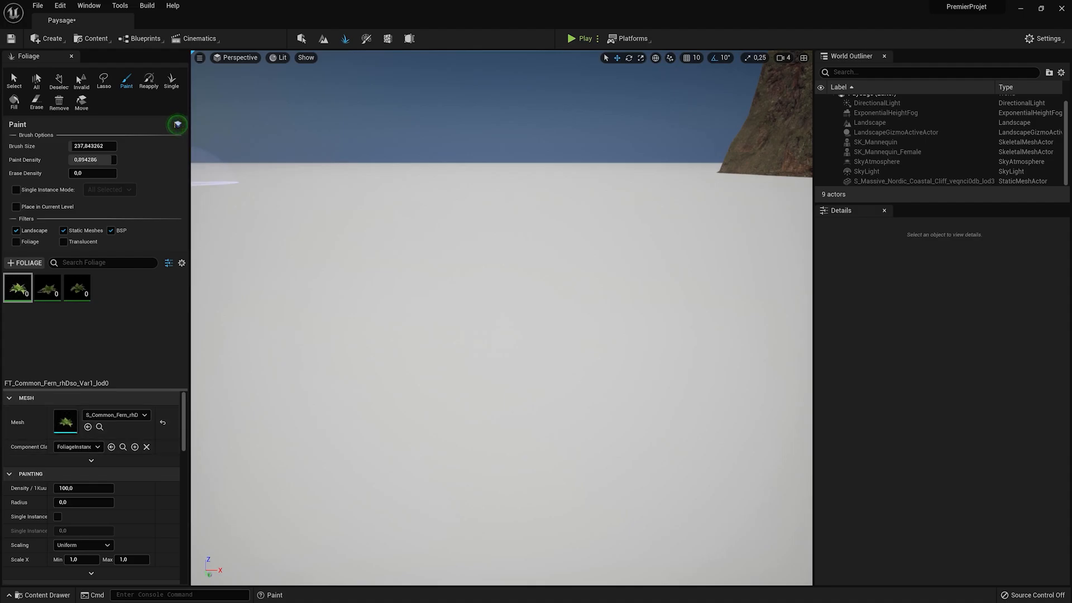
# - Paint a dense fern patch with brush size about 602, paint density 1.0 and the Var1 foliage density at 500
pyautogui.click(78, 488)
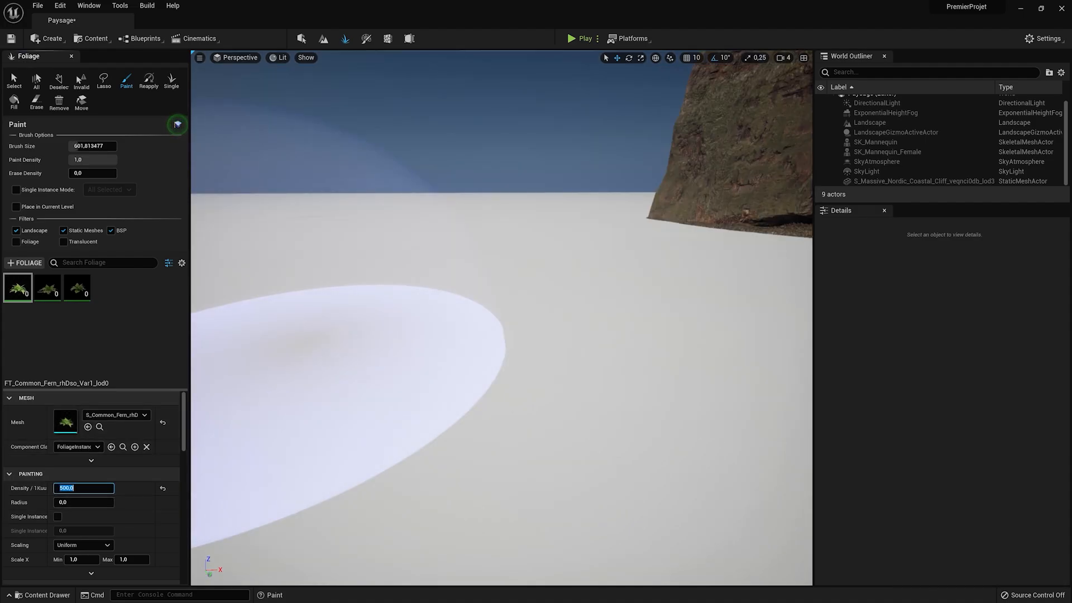
pyautogui.click(477, 431)
pyautogui.moveTo(486, 344)
pyautogui.mouseDown(button='right')
pyautogui.moveTo(464, 341)
pyautogui.moveTo(462, 351)
pyautogui.moveTo(465, 312)
pyautogui.moveTo(464, 357)
pyautogui.moveTo(465, 345)
pyautogui.mouseUp(button='right')
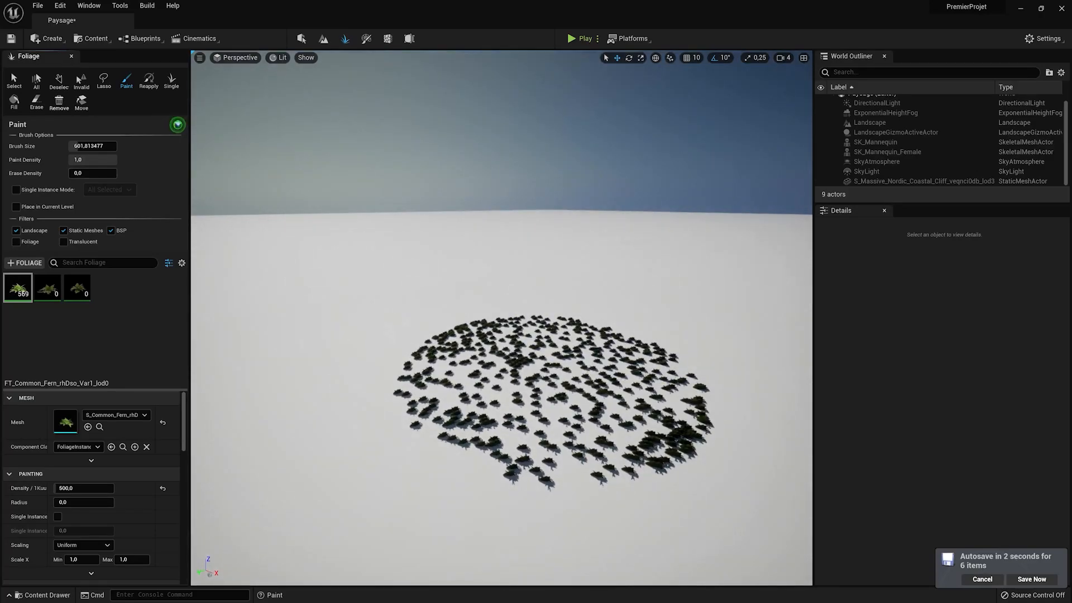
# - Select all the painted ferns, remove them and return to the foliage Paint tool
pyautogui.click(37, 78)
pyautogui.click(59, 101)
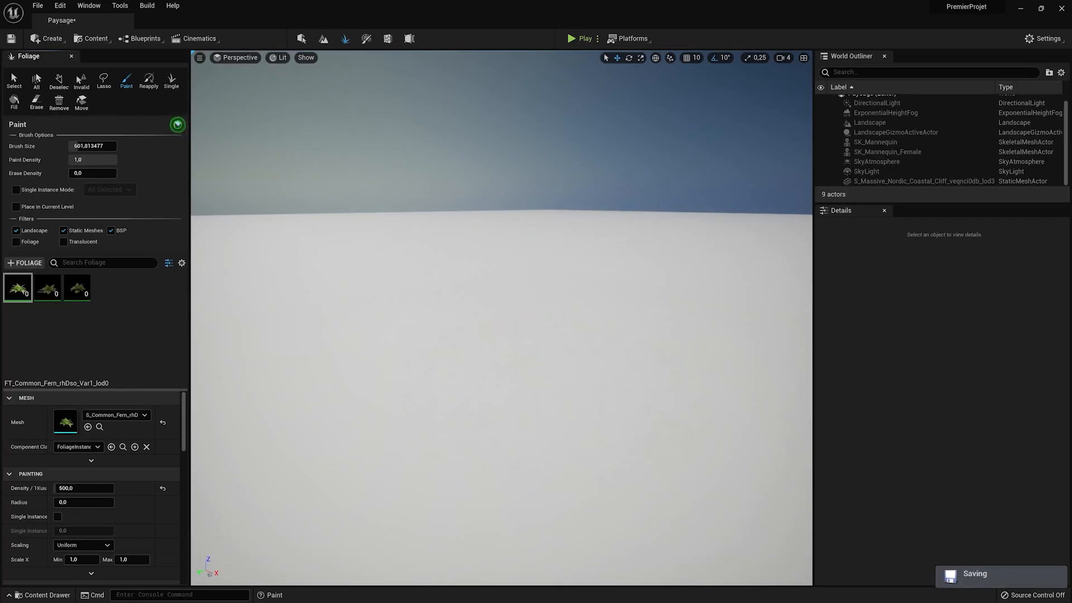
pyautogui.click(79, 80)
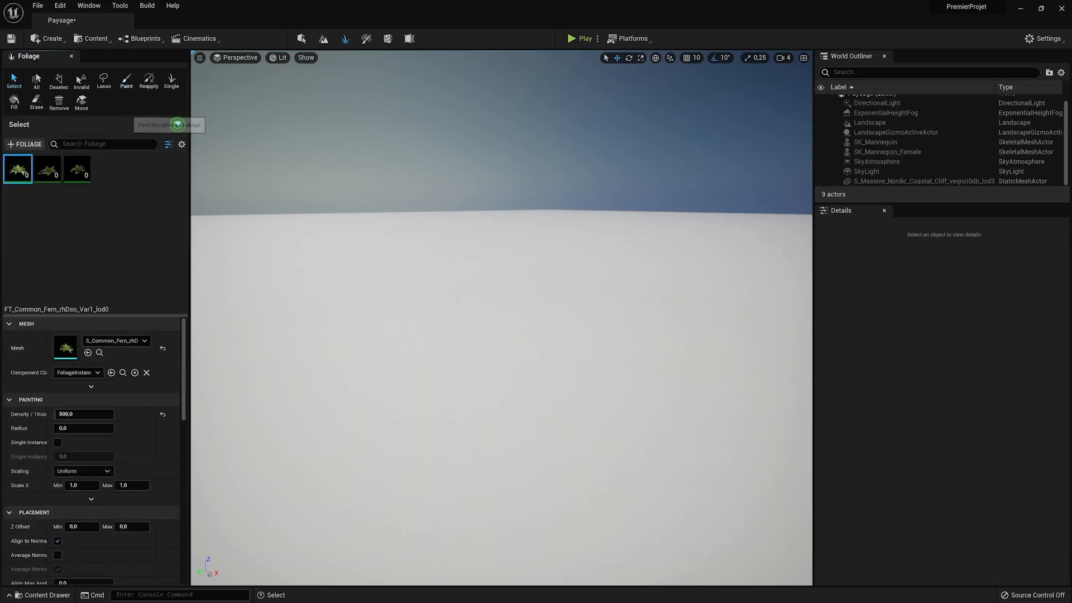
pyautogui.click(126, 81)
# - Paint Var1 ferns with foliage density 100 and a maximum Scale X of 10, and delete all of them
pyautogui.scroll(-4, 91, 488)
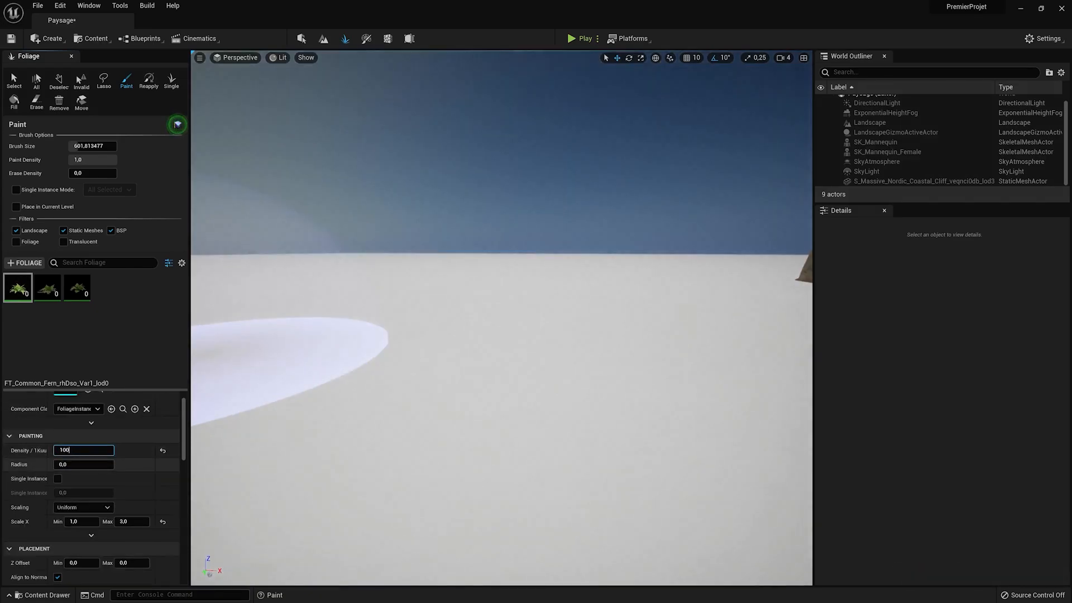
pyautogui.press('Return')
pyautogui.click(503, 447)
pyautogui.press('w')
pyautogui.moveTo(503, 447); pyautogui.dragTo(576, 425, button='right')
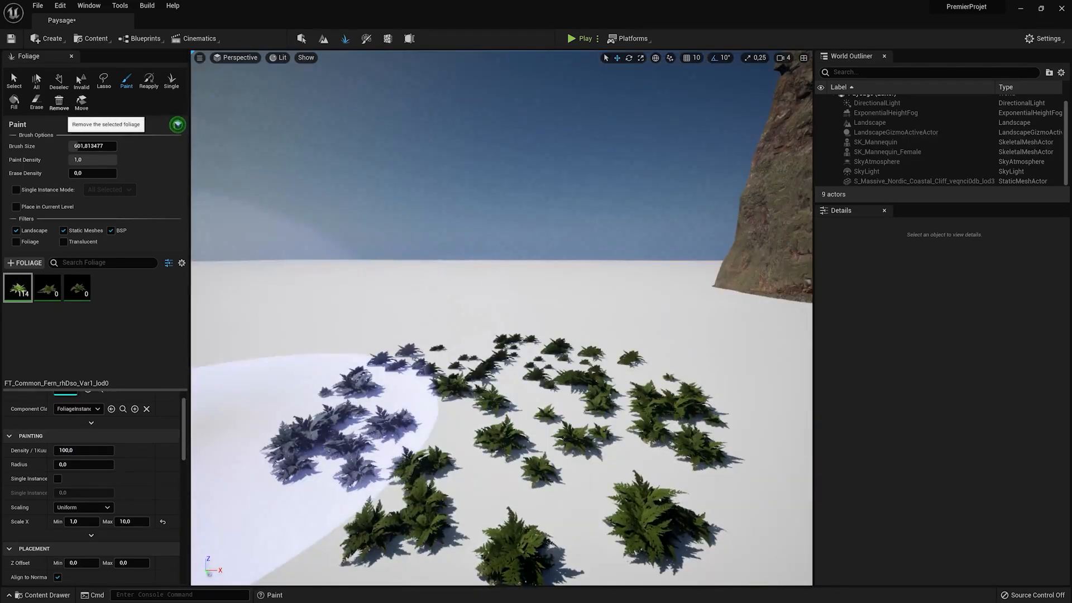
pyautogui.click(36, 81)
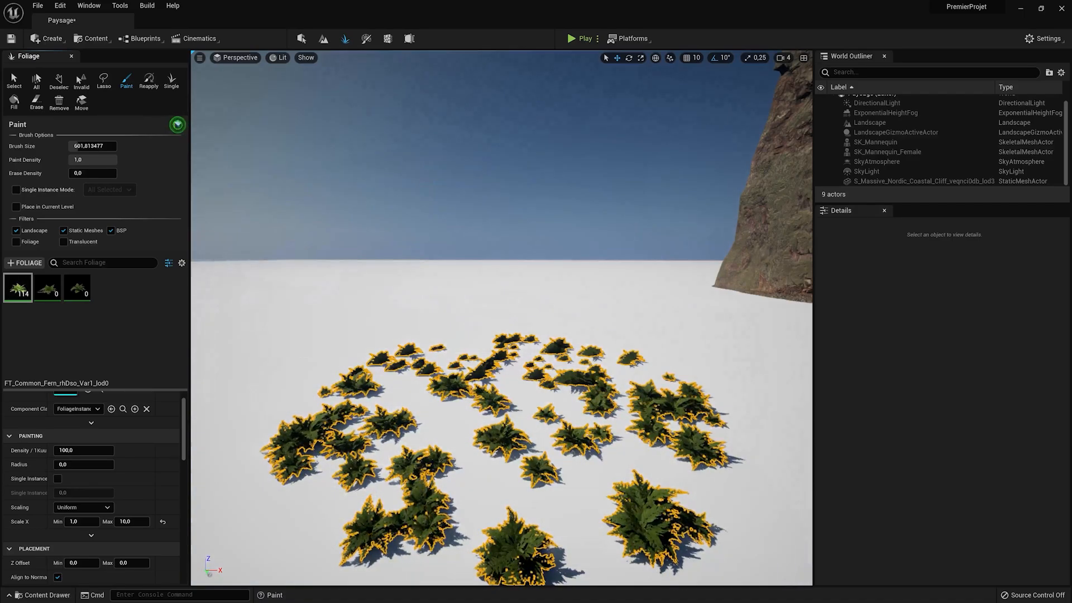
pyautogui.press('Delete')
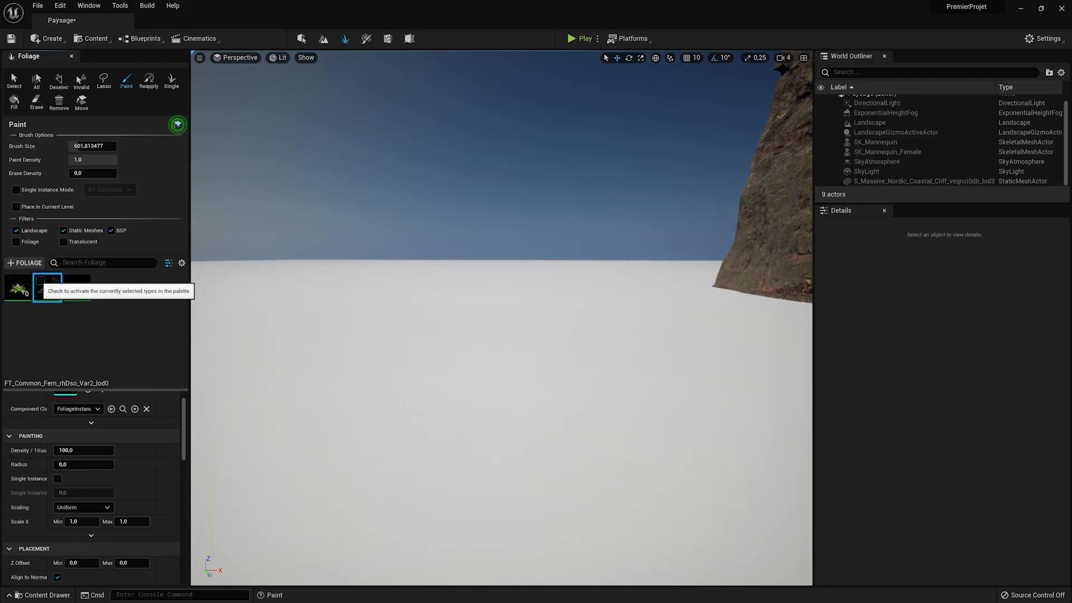
# - Activate all three Common Fern variants and paint them over the landscape with brush size about 355 and maximum Scale X 2.0
pyautogui.click(74, 286)
pyautogui.click(70, 280)
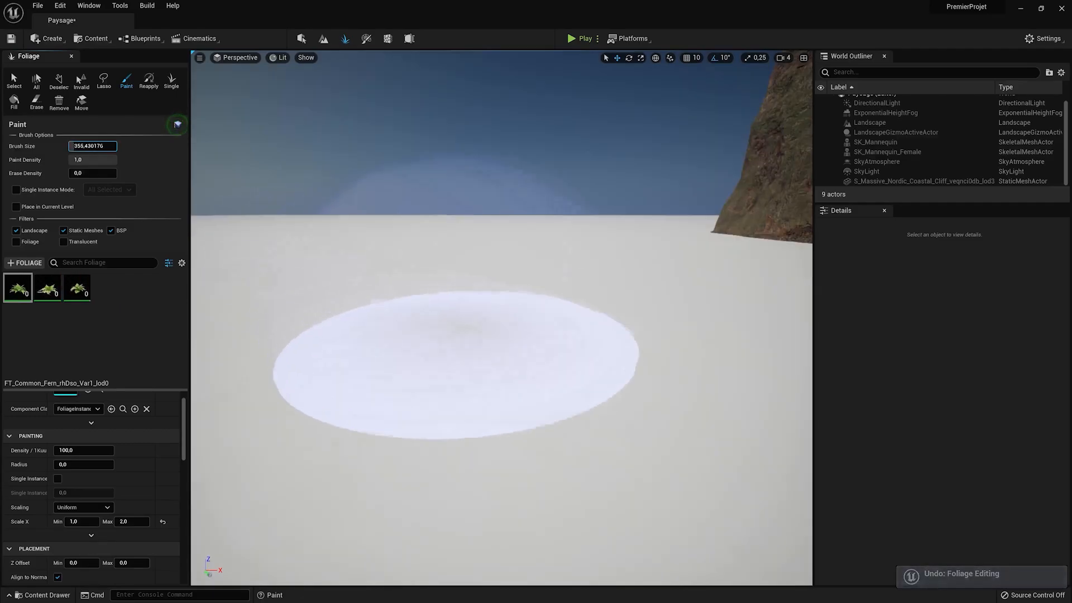
pyautogui.moveTo(455, 347)
pyautogui.mouseDown()
pyautogui.moveTo(431, 454)
pyautogui.moveTo(609, 340)
pyautogui.moveTo(405, 464)
pyautogui.moveTo(676, 463)
pyautogui.mouseUp()
pyautogui.moveTo(675, 463)
pyautogui.mouseDown(button='right')
pyautogui.moveTo(726, 480)
pyautogui.moveTo(735, 440)
pyautogui.mouseUp(button='right')
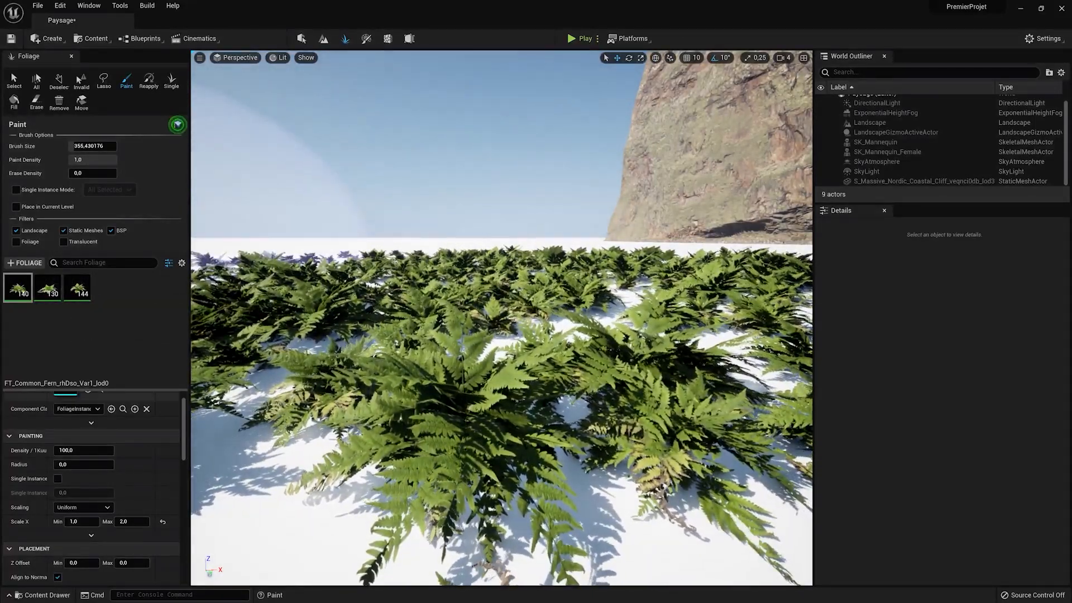
# - Add the Massive Nordic Coastal Cliff mesh to the foliage palette, try painting with it and undo the painting
pyautogui.hotkey('ctrl', 'space')
pyautogui.moveTo(249, 447); pyautogui.dragTo(112, 317)
pyautogui.moveTo(447, 223); pyautogui.dragTo(346, 238, button='right')
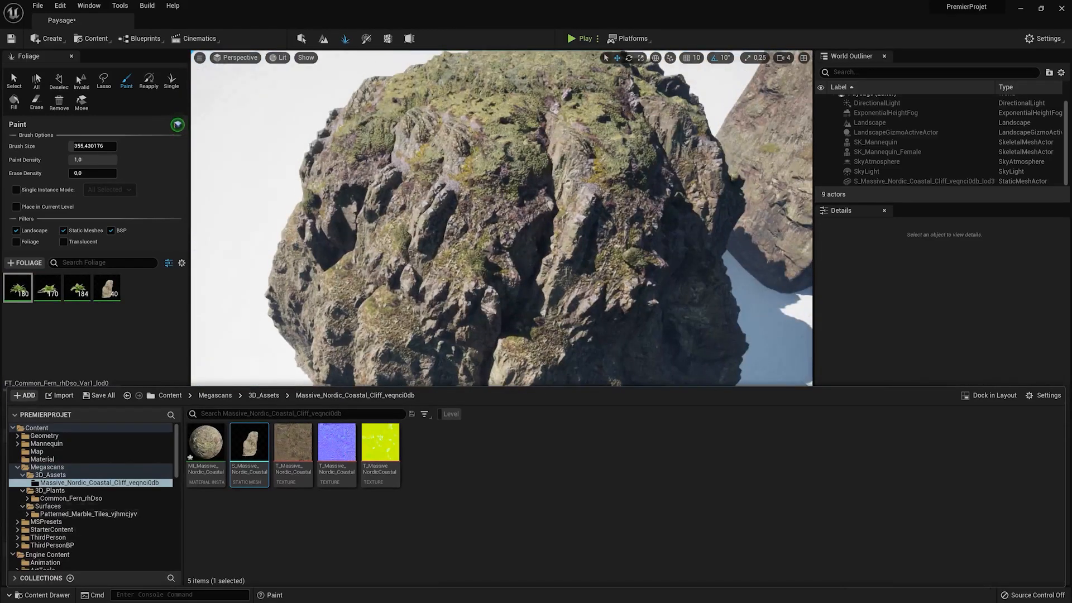
pyautogui.hotkey('ctrl', 'z')
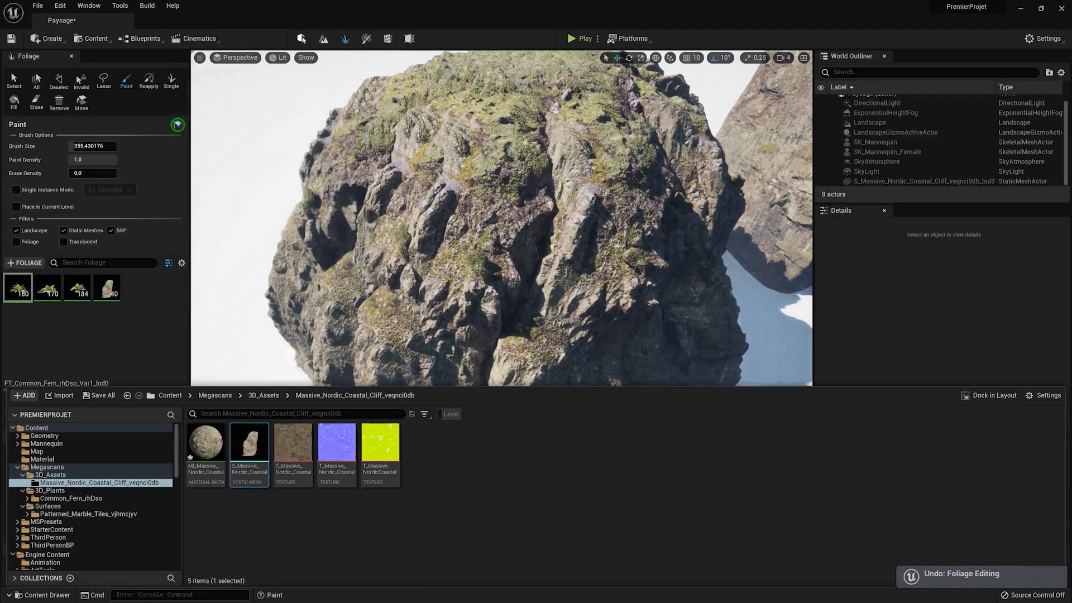
# - Select a single painted fern at the near edge of the patch and move it away onto bare ground
pyautogui.hotkey('shift', '1')
pyautogui.moveTo(406, 319); pyautogui.dragTo(422, 251, button='right')
pyautogui.press('s')
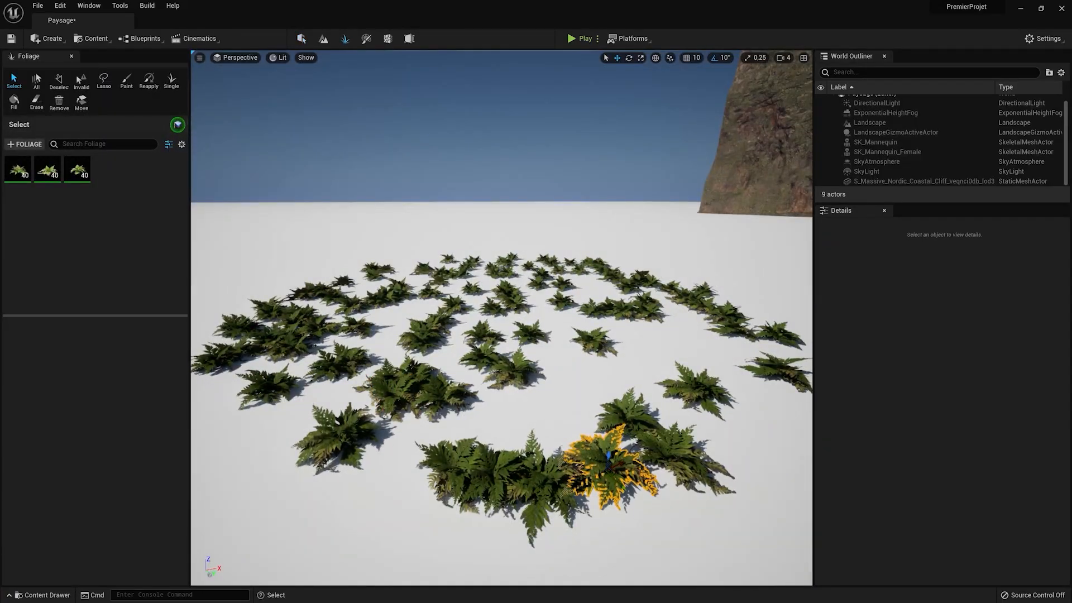
pyautogui.moveTo(501, 319); pyautogui.dragTo(542, 355, button='right')
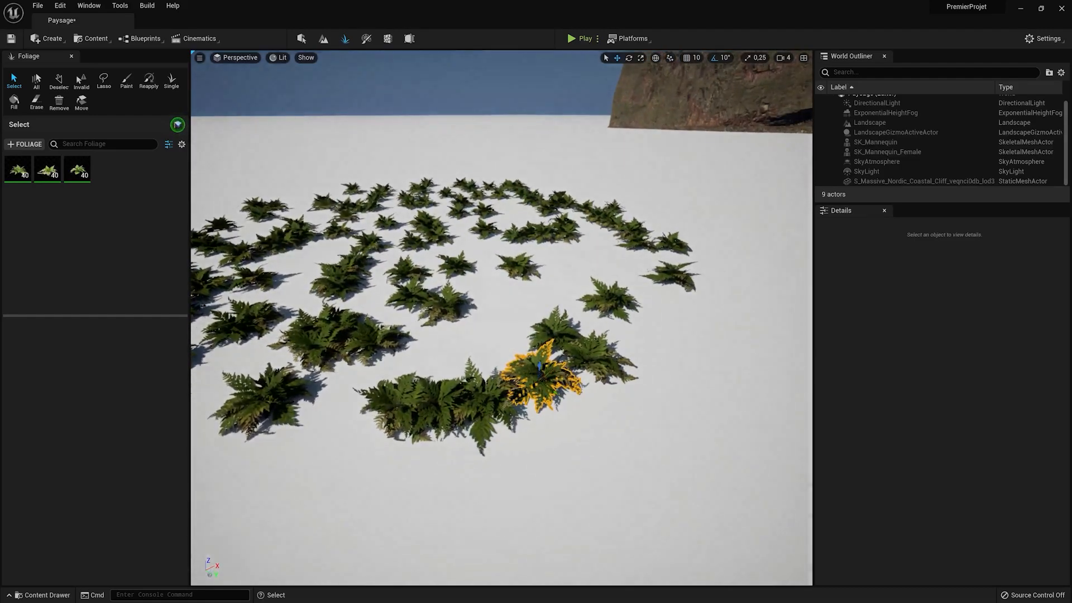
pyautogui.moveTo(552, 396); pyautogui.dragTo(630, 442)
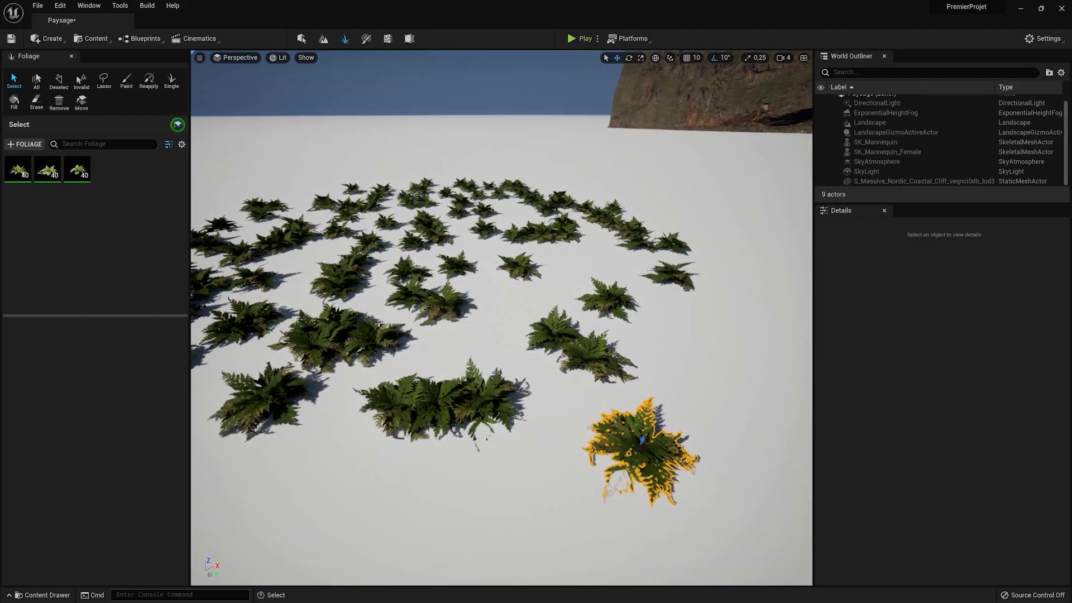
# - Move a selected group of ferns from the patch onto bare ground in the foreground, and undo the last single-instance fern placement
pyautogui.moveTo(503, 312); pyautogui.dragTo(536, 335, button='right')
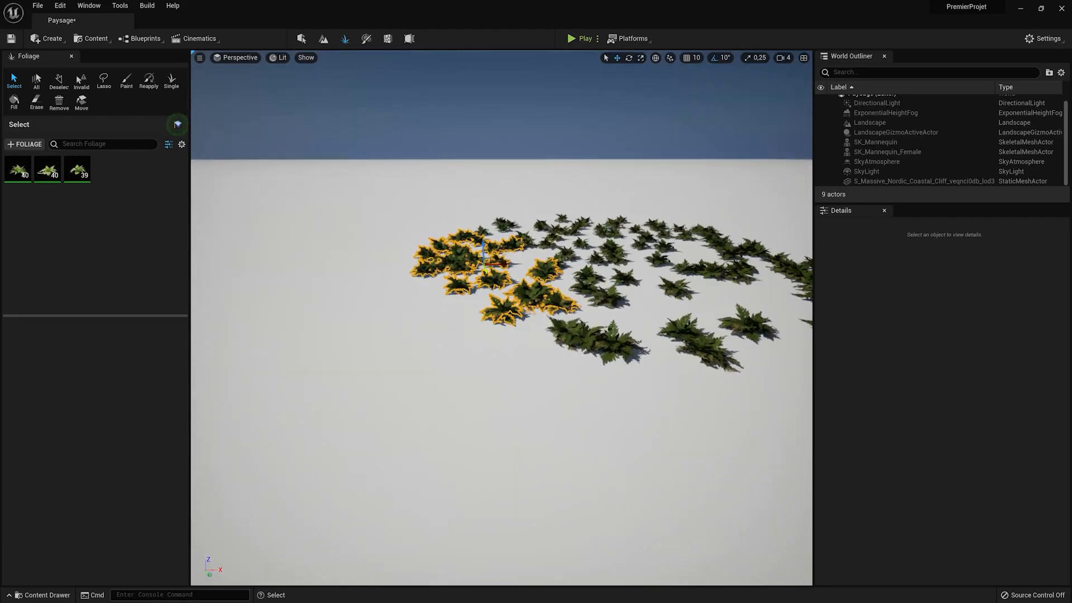
pyautogui.moveTo(490, 293); pyautogui.dragTo(511, 362)
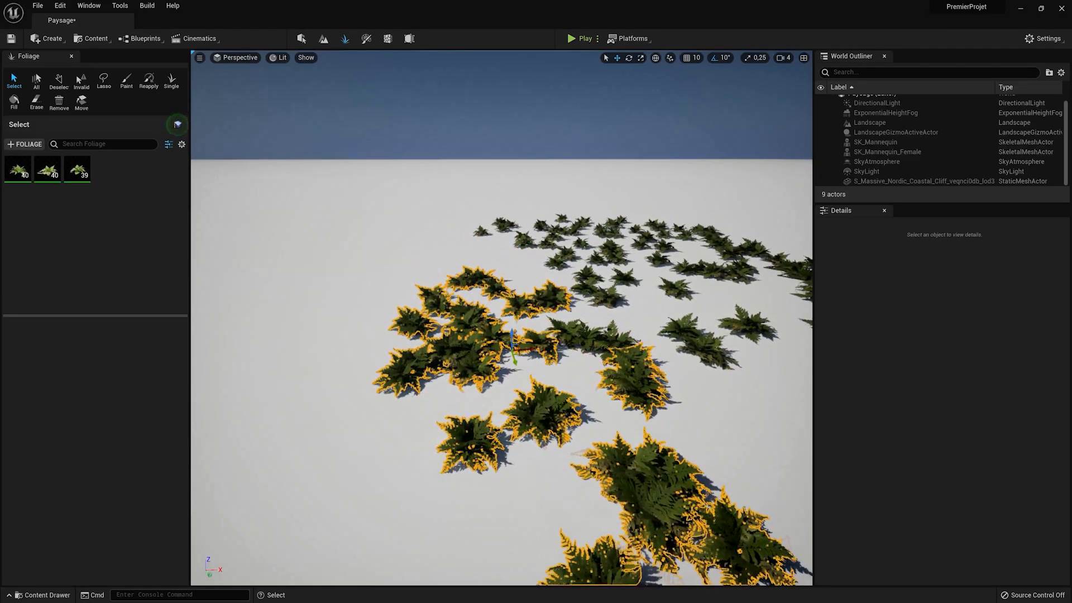
pyautogui.moveTo(510, 362); pyautogui.dragTo(480, 362, button='right')
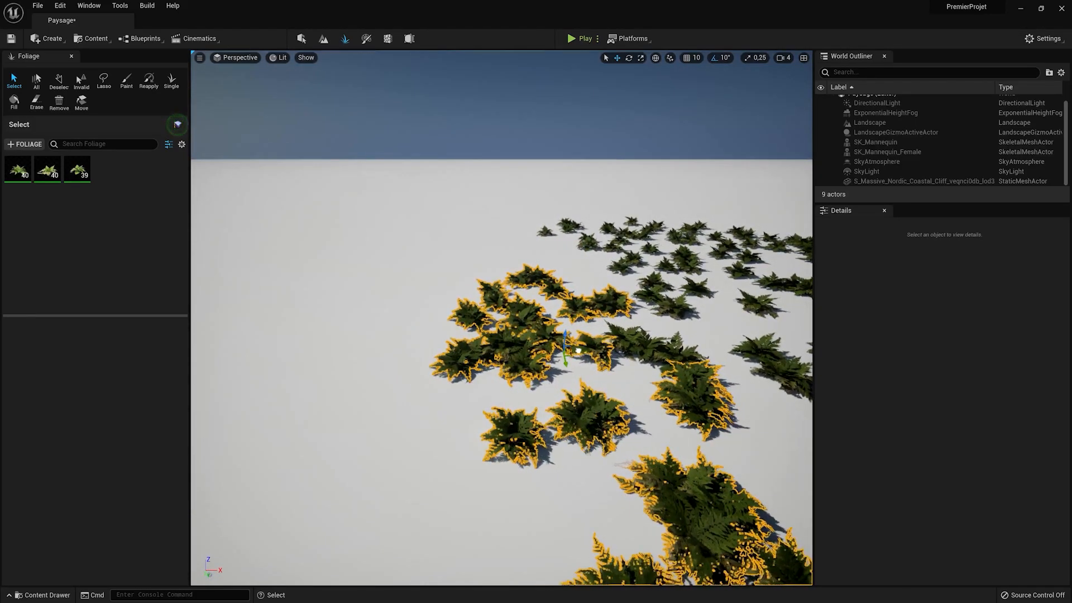
pyautogui.moveTo(597, 354); pyautogui.dragTo(482, 349)
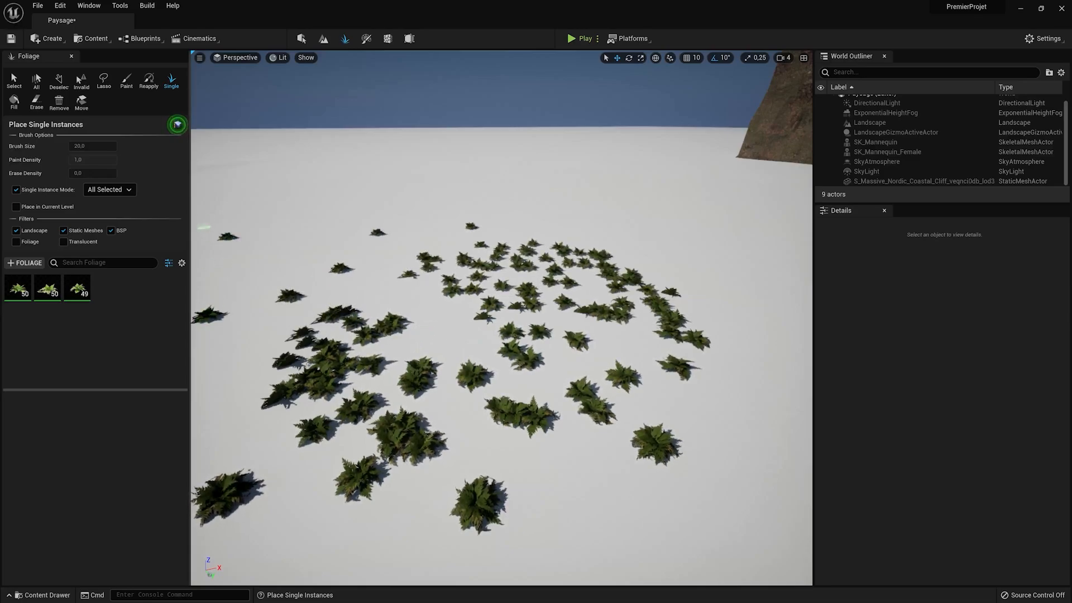
pyautogui.hotkey('ctrl', 'z')
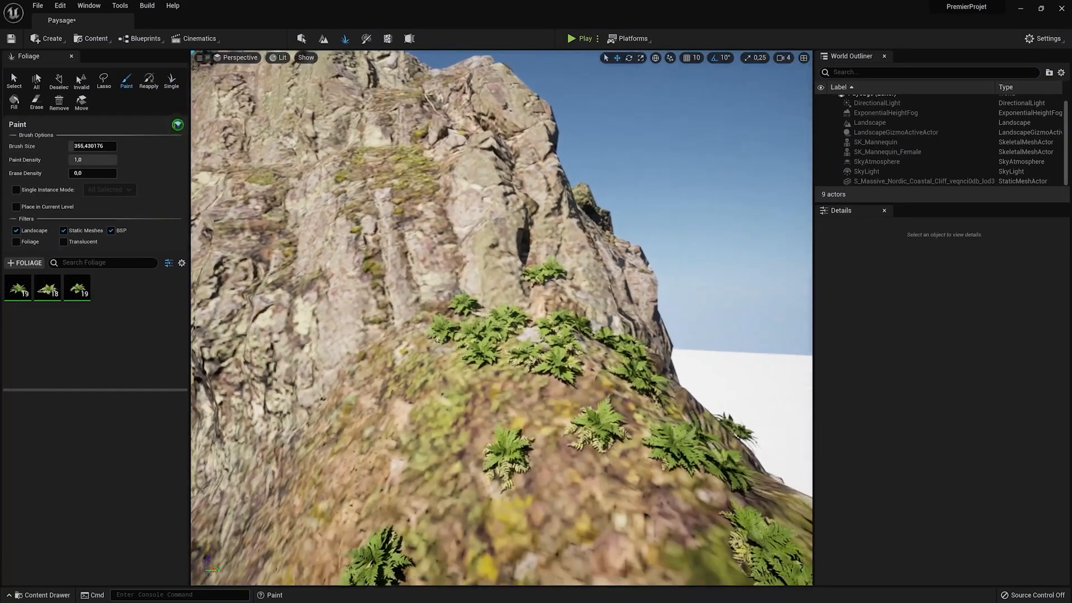
# - Try painting ferns around the cliff with the Static Meshes filter off and again with the Landscape filter off, and re-enable the Landscape filter
pyautogui.press('s')
pyautogui.moveTo(502, 319)
pyautogui.mouseDown(button='right')
pyautogui.moveTo(538, 328)
pyautogui.moveTo(496, 324)
pyautogui.mouseUp(button='right')
pyautogui.press('s')
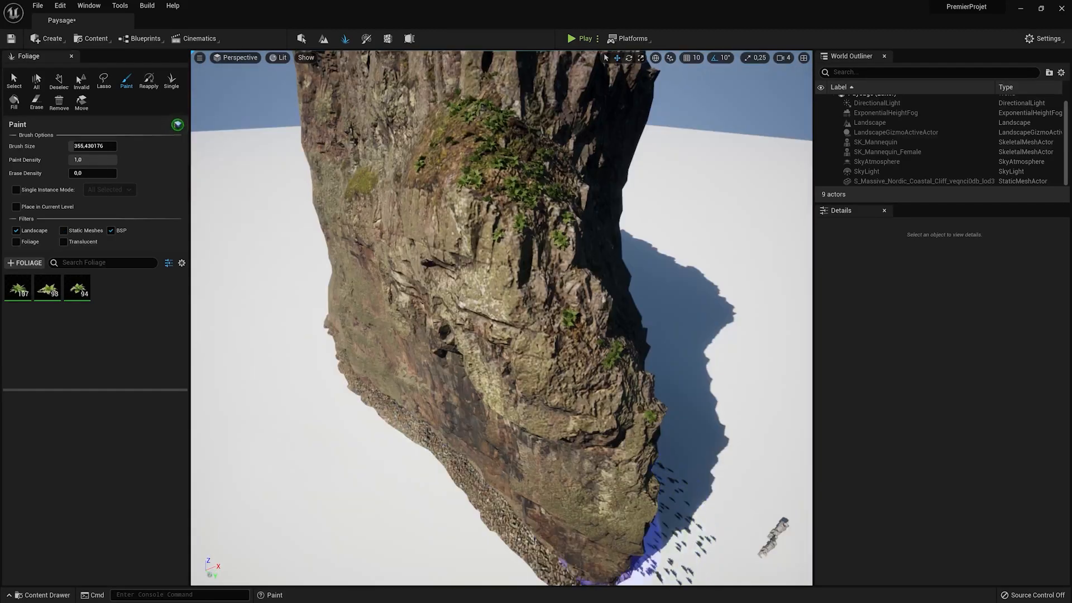
pyautogui.moveTo(646, 566)
pyautogui.mouseDown()
pyautogui.moveTo(455, 490)
pyautogui.moveTo(366, 391)
pyautogui.mouseUp()
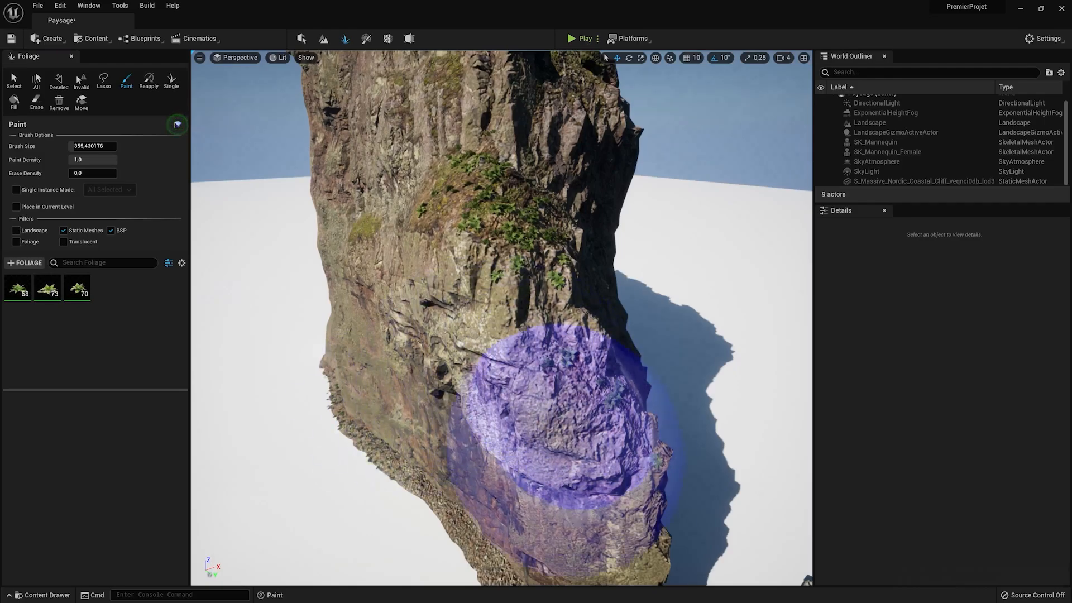
pyautogui.moveTo(562, 416)
pyautogui.mouseDown()
pyautogui.moveTo(499, 281)
pyautogui.moveTo(453, 233)
pyautogui.moveTo(409, 392)
pyautogui.moveTo(360, 430)
pyautogui.mouseUp()
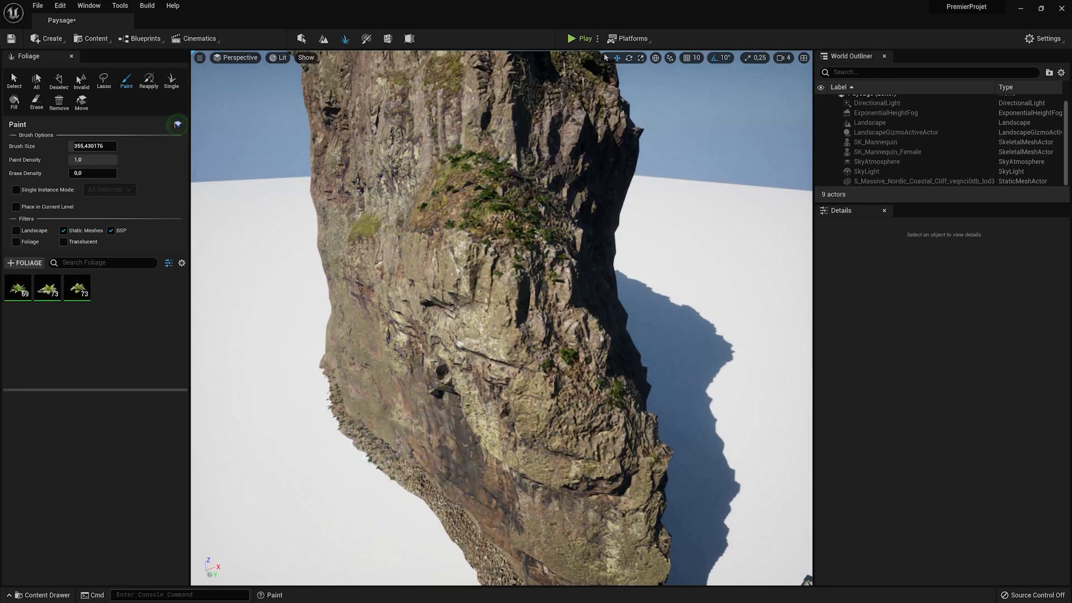
pyautogui.click(16, 230)
# - Remove the Common Fern Var3 foliage type and all its painted instances from the palette
pyautogui.click(78, 288)
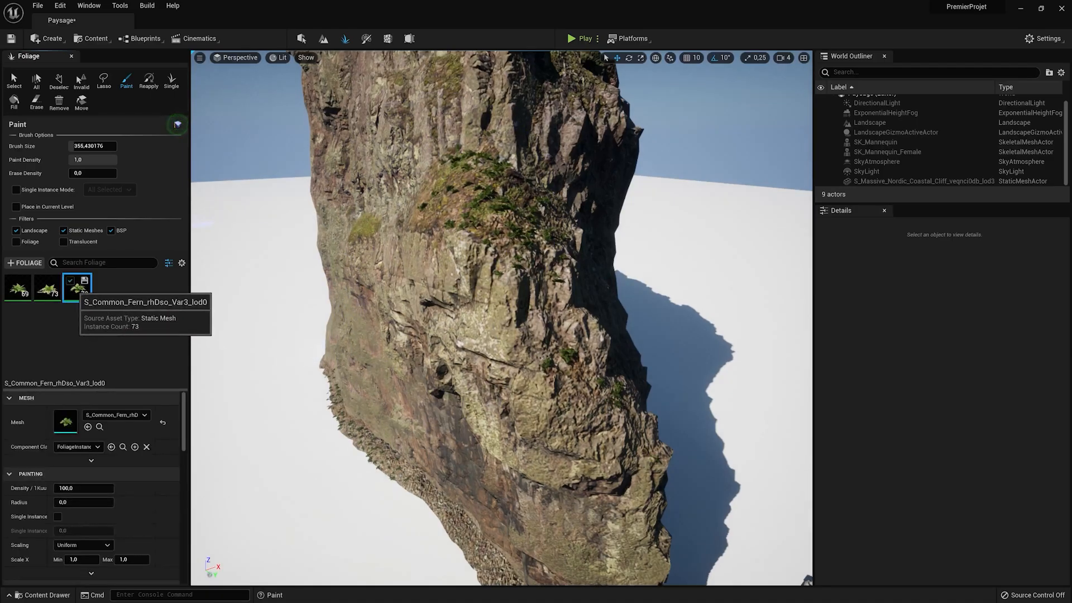
pyautogui.rightClick(76, 291)
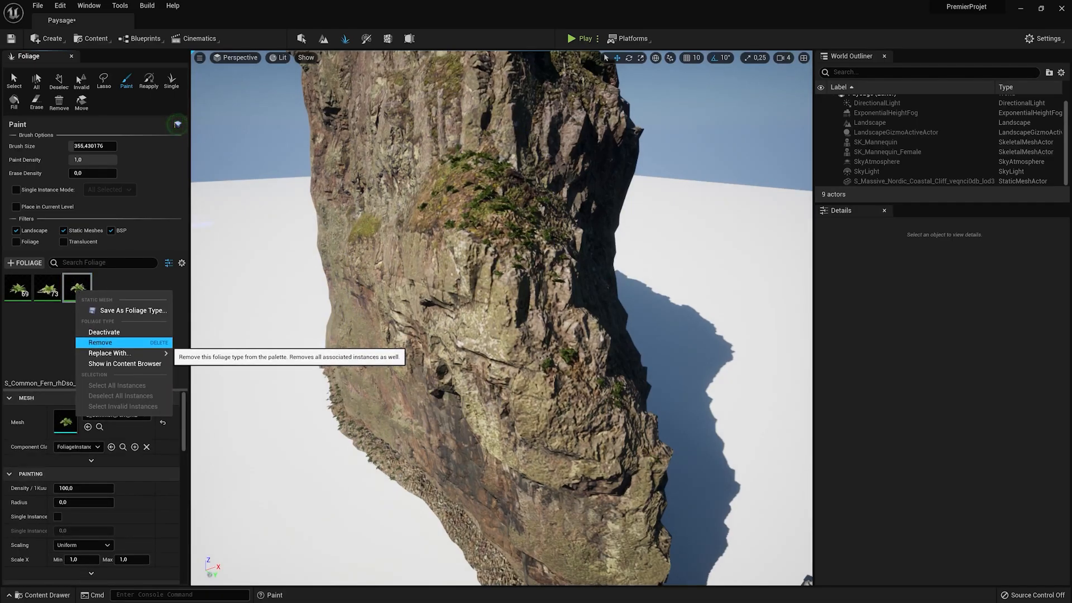
pyautogui.click(100, 342)
pyautogui.press('Return')
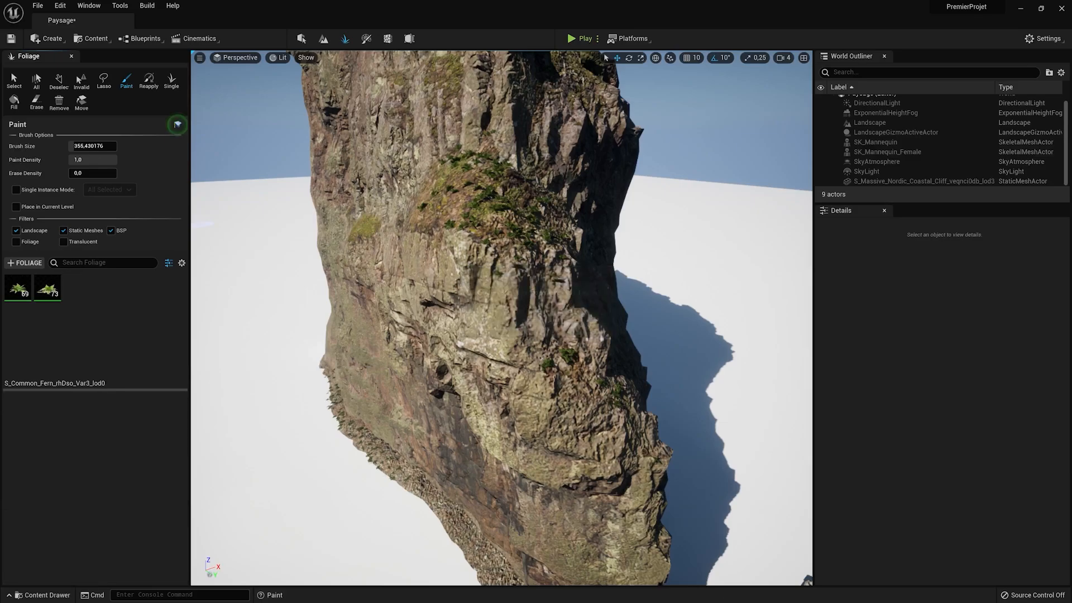
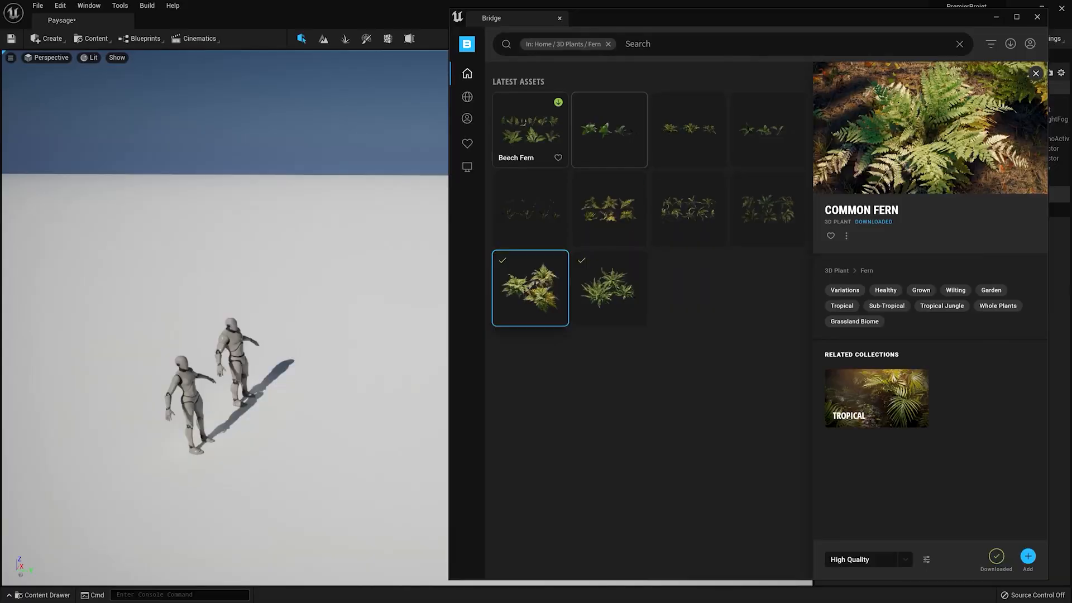
# - Browse the Environment collection in Quixel Bridge and select the Massive Canyon Sandstone Cliff asset
pyautogui.click(468, 97)
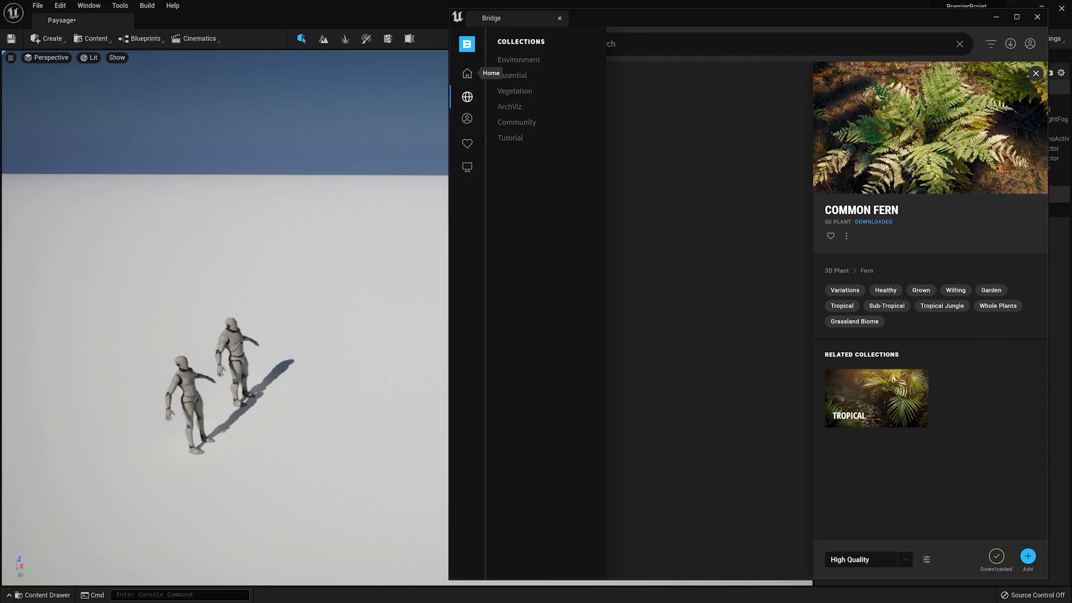
pyautogui.click(519, 59)
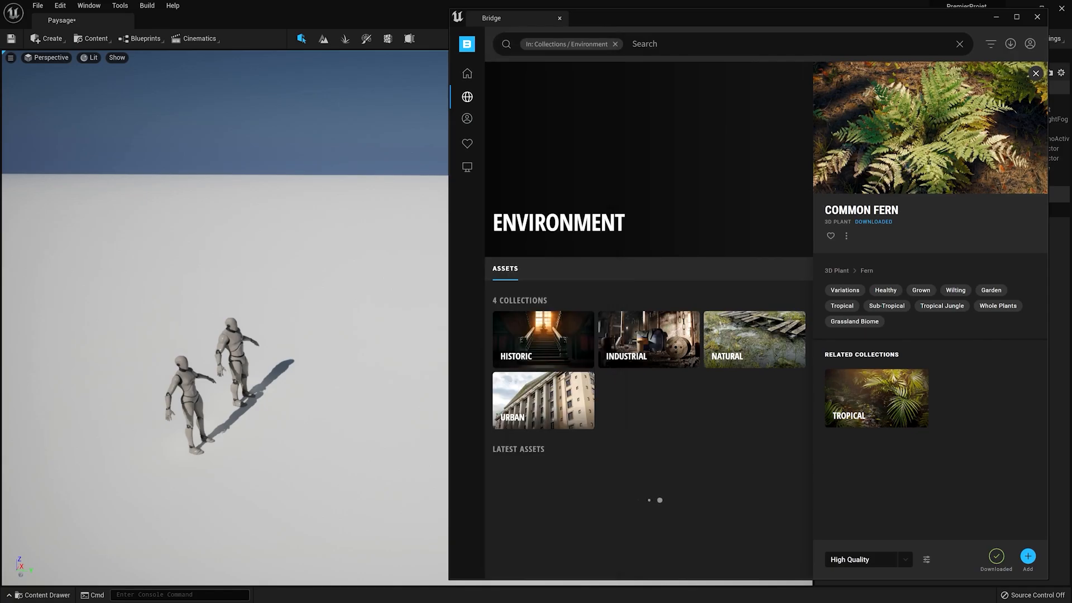
pyautogui.scroll(-6, 610, 192)
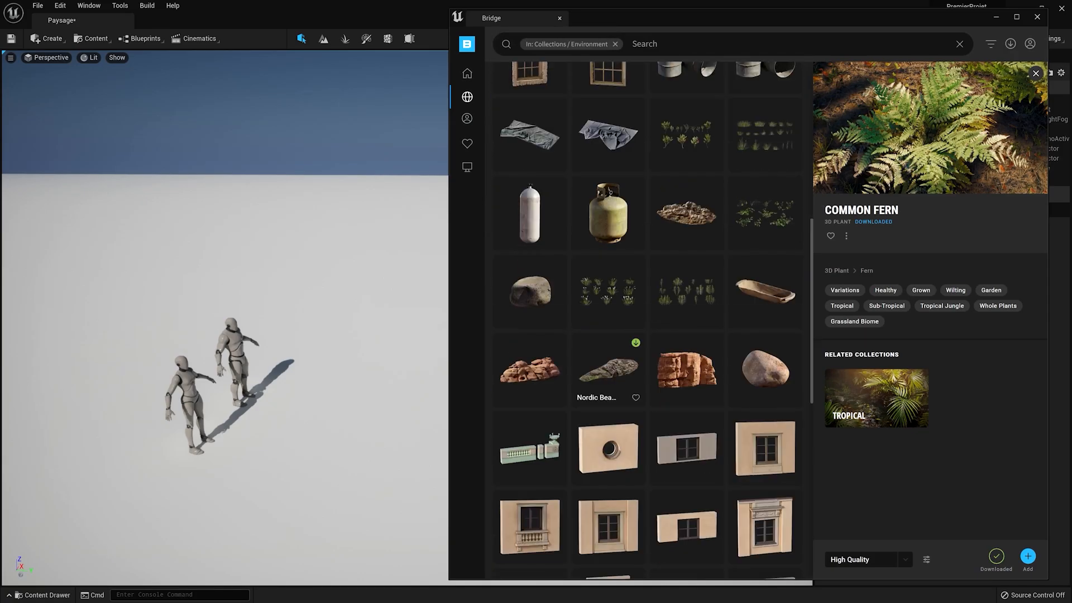
pyautogui.click(686, 369)
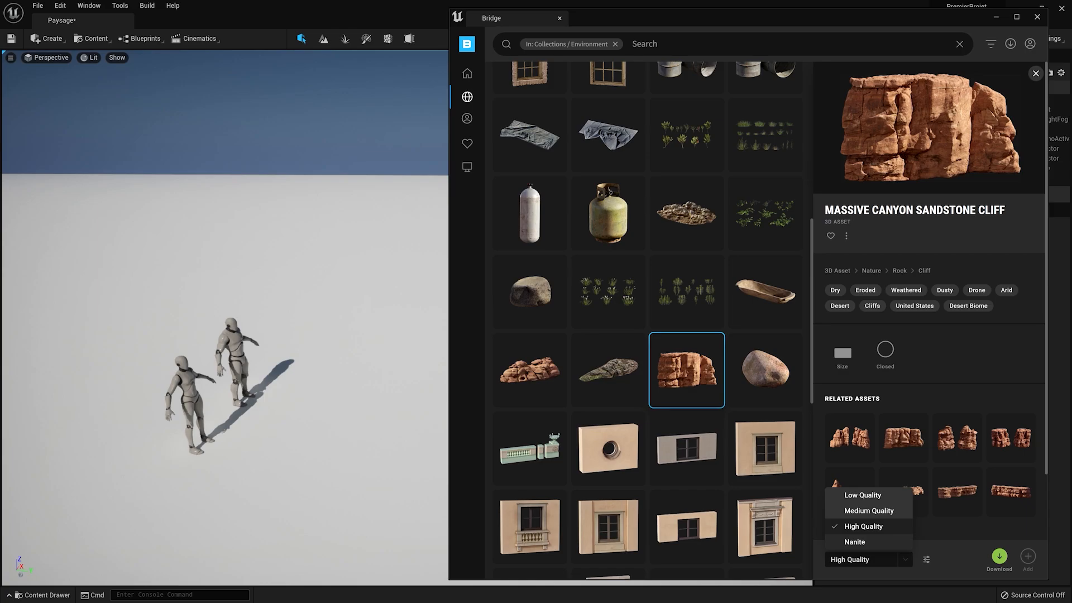
# - Download the Massive Canyon Sandstone Cliff in Nanite quality and place it in the level near the mannequins
pyautogui.click(854, 542)
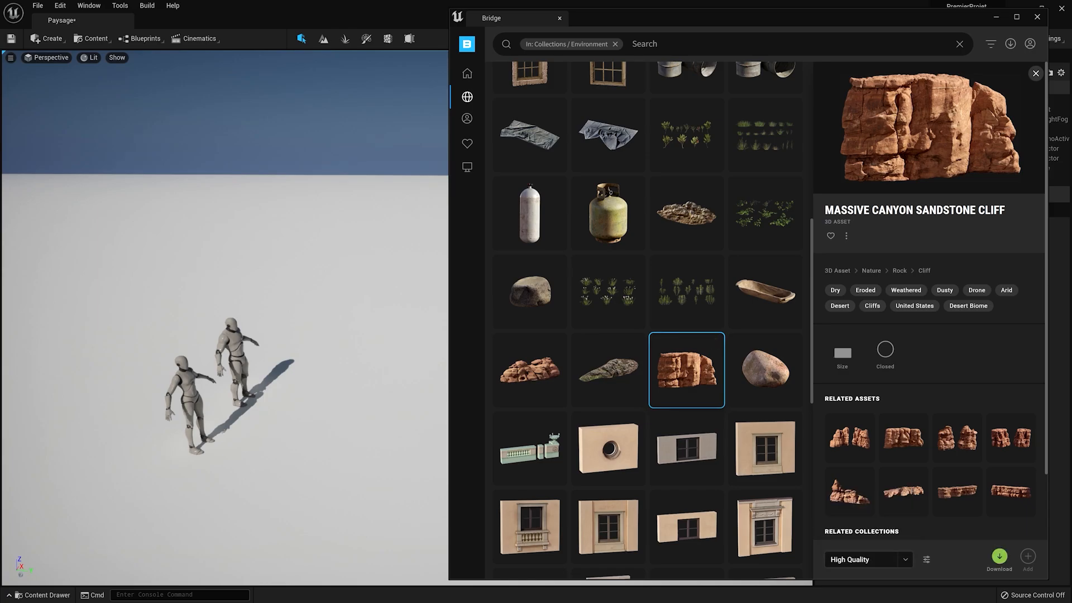
pyautogui.click(868, 559)
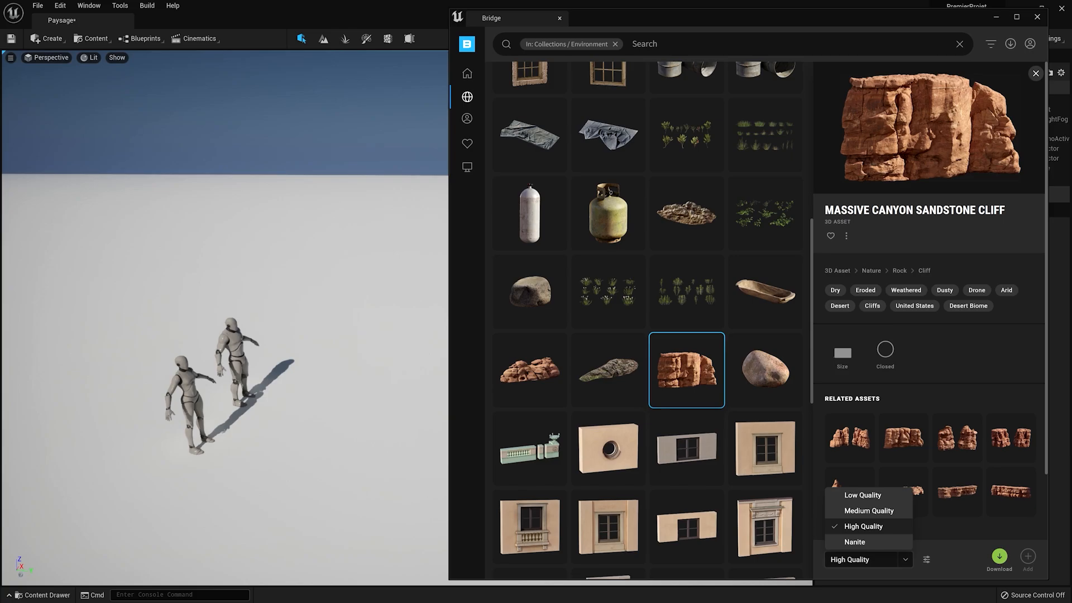
pyautogui.click(855, 542)
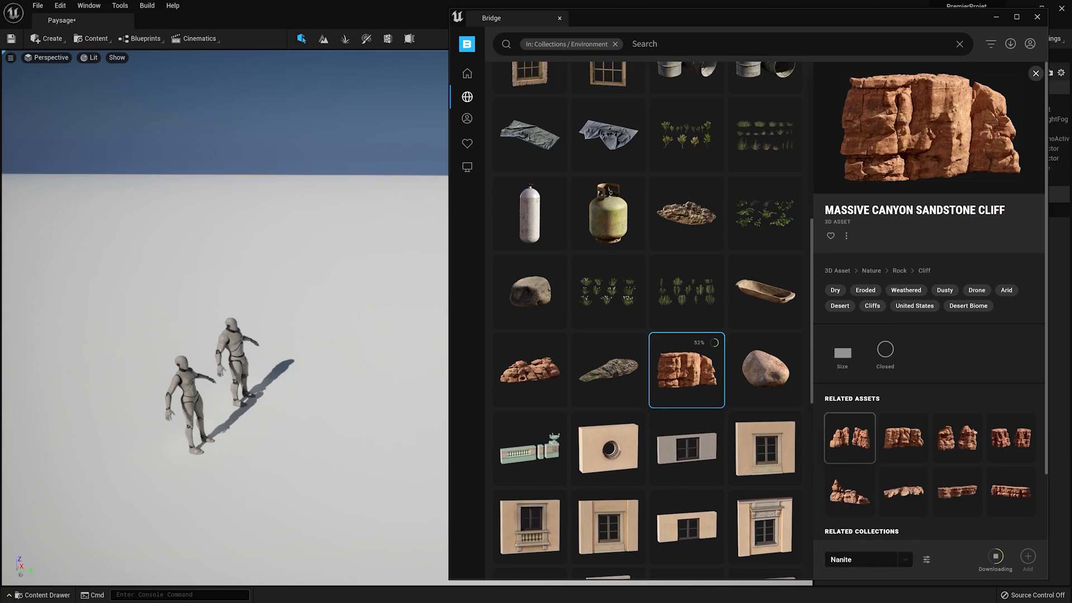
pyautogui.moveTo(686, 368); pyautogui.dragTo(332, 376)
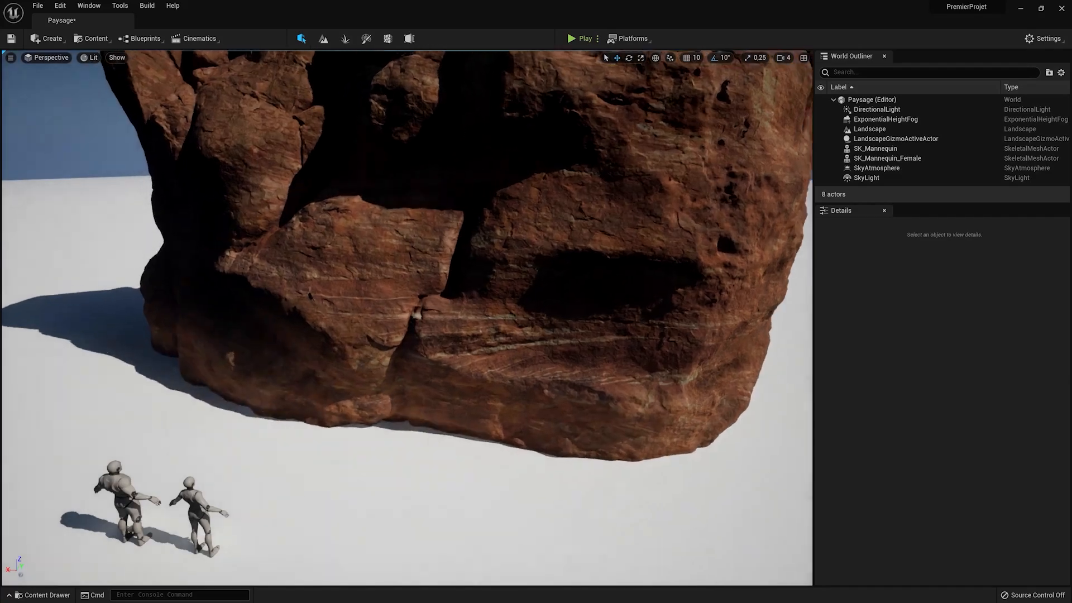
pyautogui.press('f')
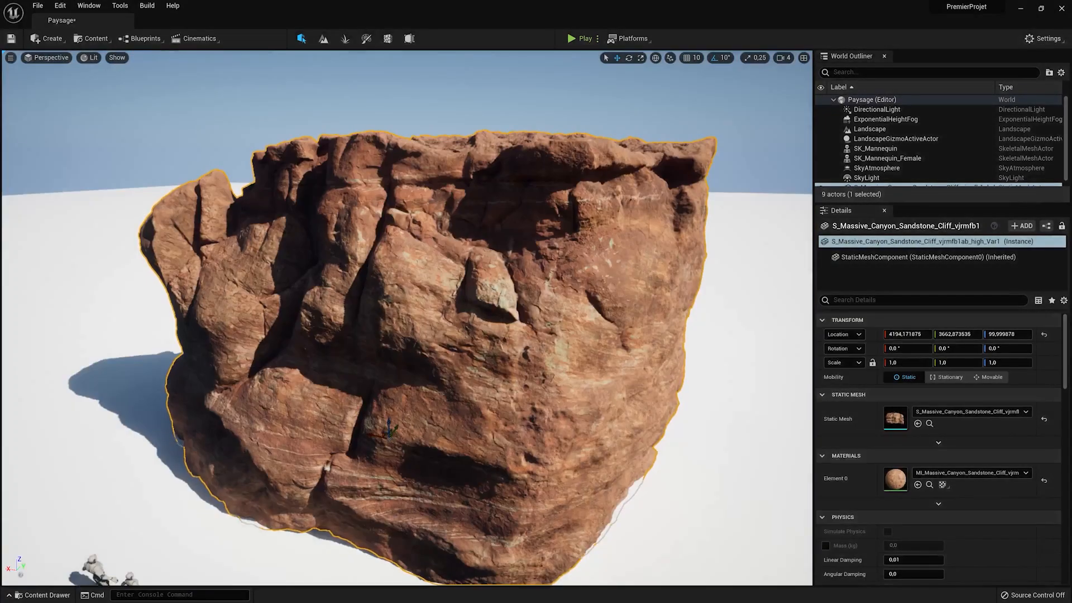
# - Enable Nanite on the Massive Canyon Sandstone Cliff static mesh asset
pyautogui.click(47, 594)
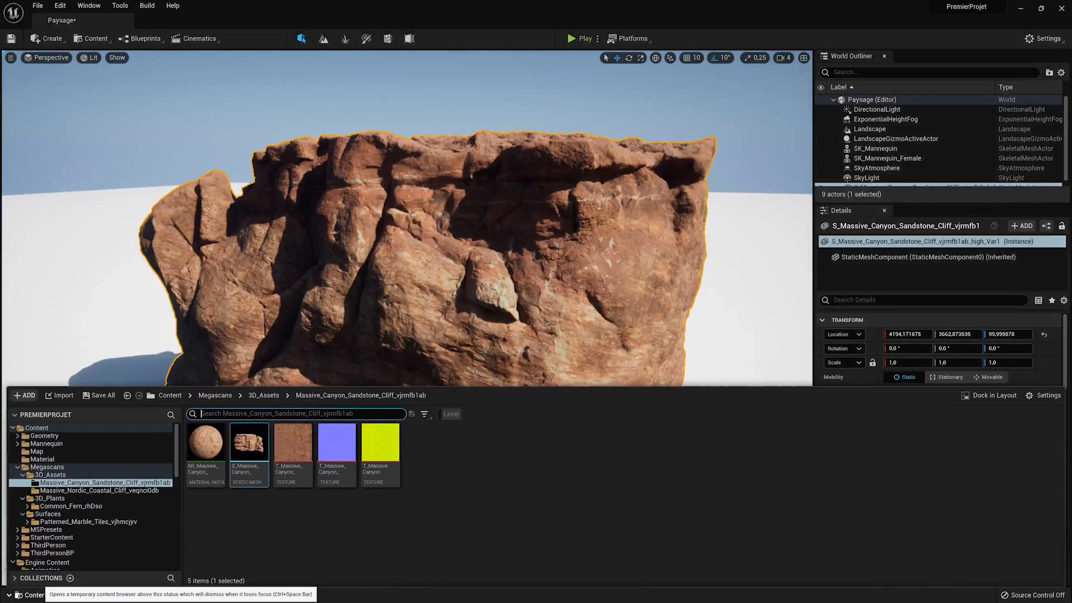
pyautogui.rightClick(249, 444)
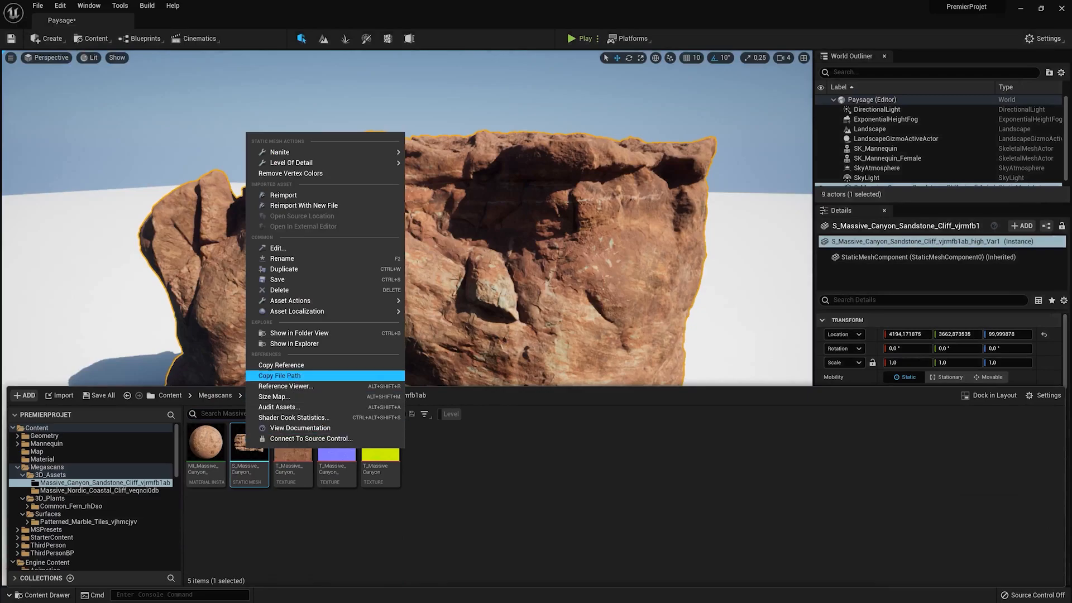
pyautogui.moveTo(335, 152)
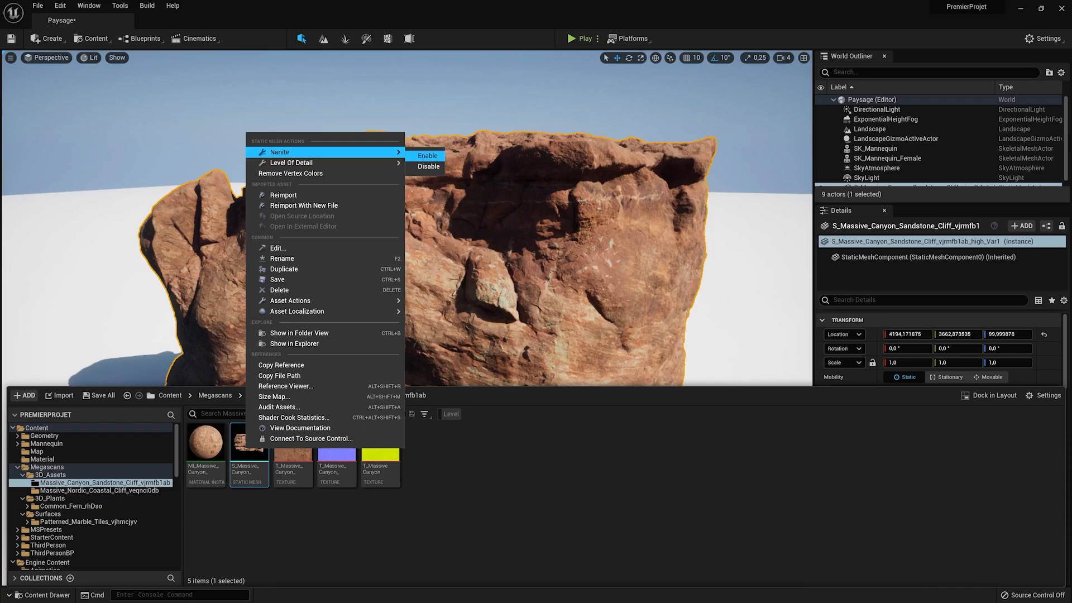
pyautogui.click(428, 156)
# - Display the Nanite Triangles visualization and examine the cliff's triangle density from far away and close up
pyautogui.moveTo(424, 235); pyautogui.dragTo(357, 293, button='right')
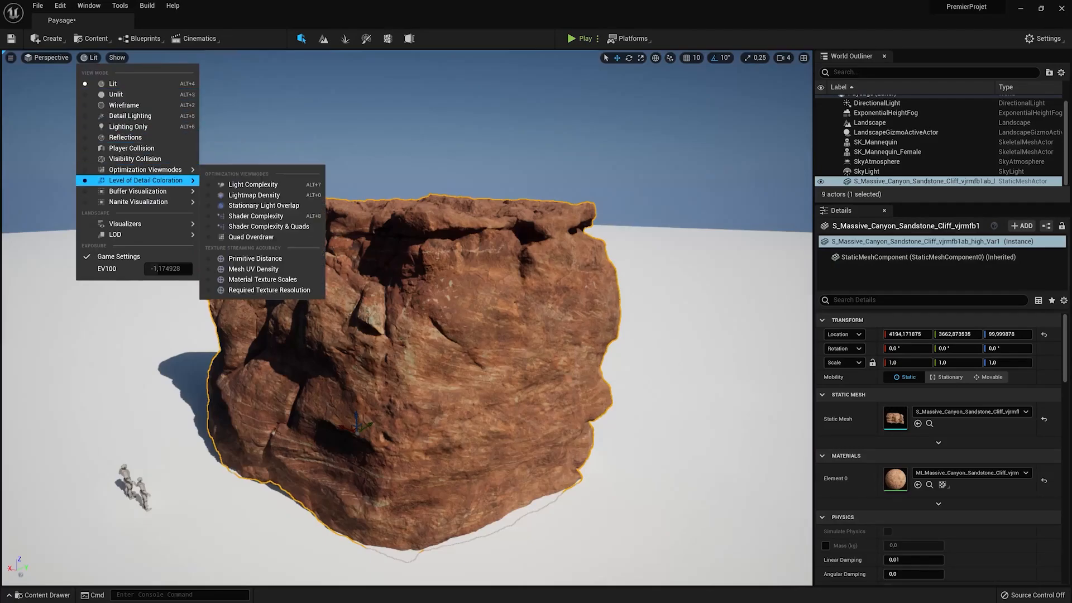
pyautogui.moveTo(140, 201)
pyautogui.click(230, 244)
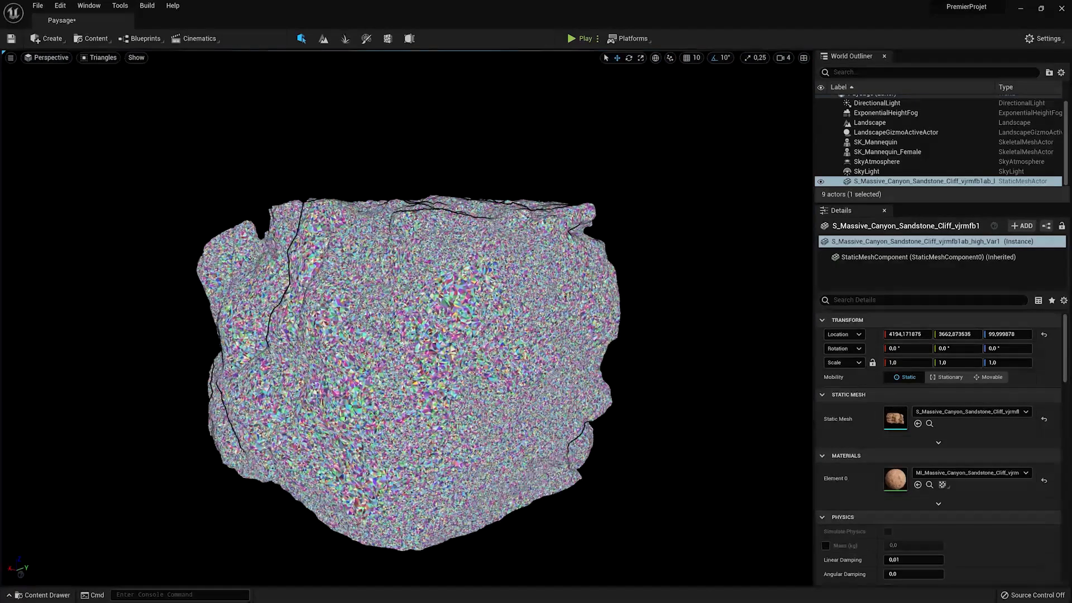
pyautogui.moveTo(390, 291); pyautogui.dragTo(395, 323, button='right')
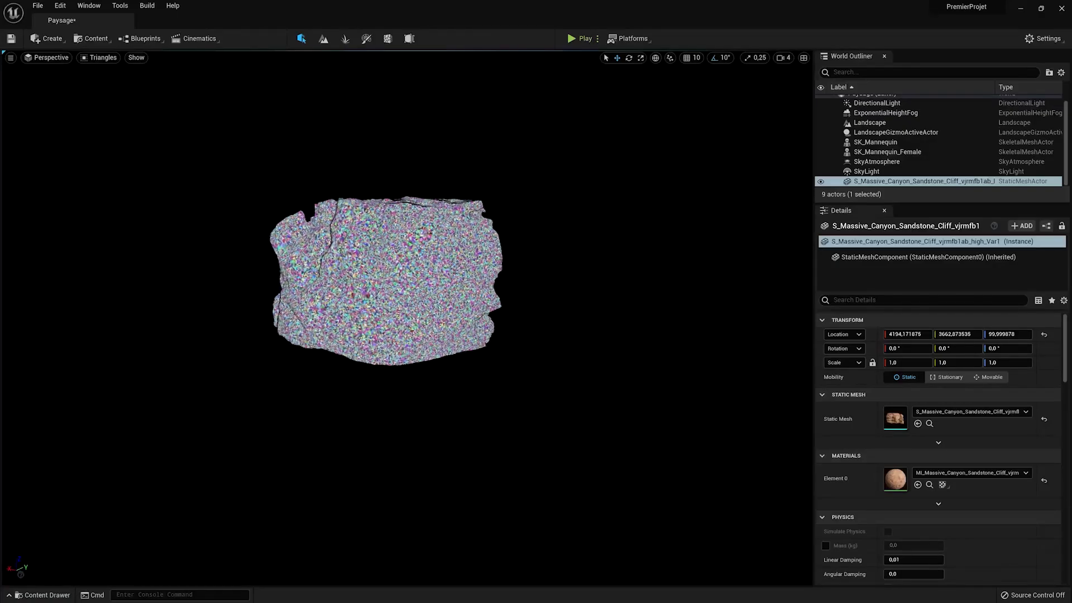
pyautogui.moveTo(395, 324); pyautogui.dragTo(388, 306, button='right')
pyautogui.scroll(-1, 388, 307)
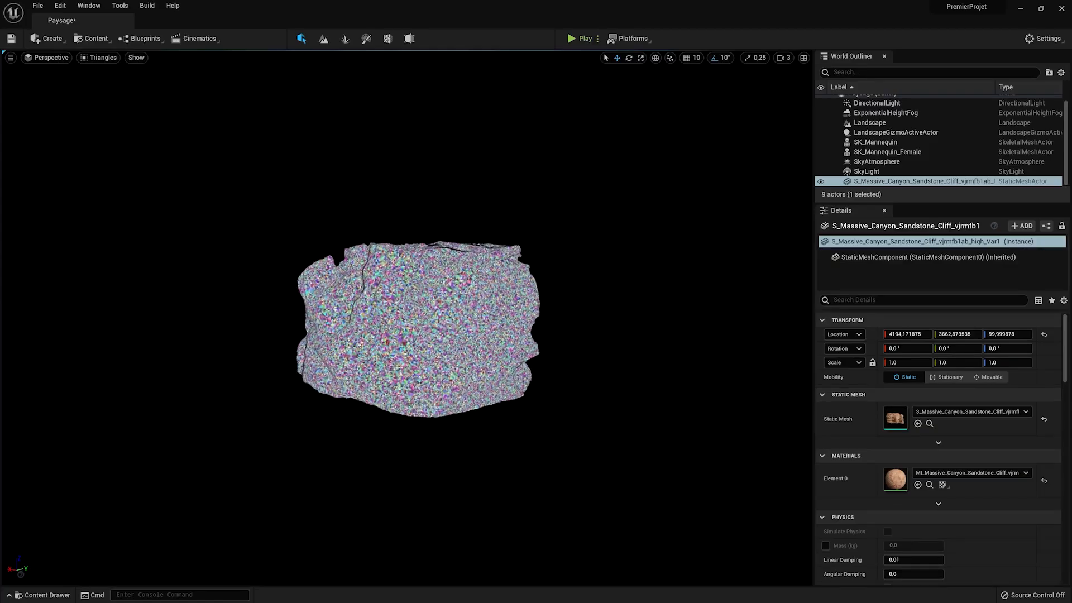
pyautogui.press('w')
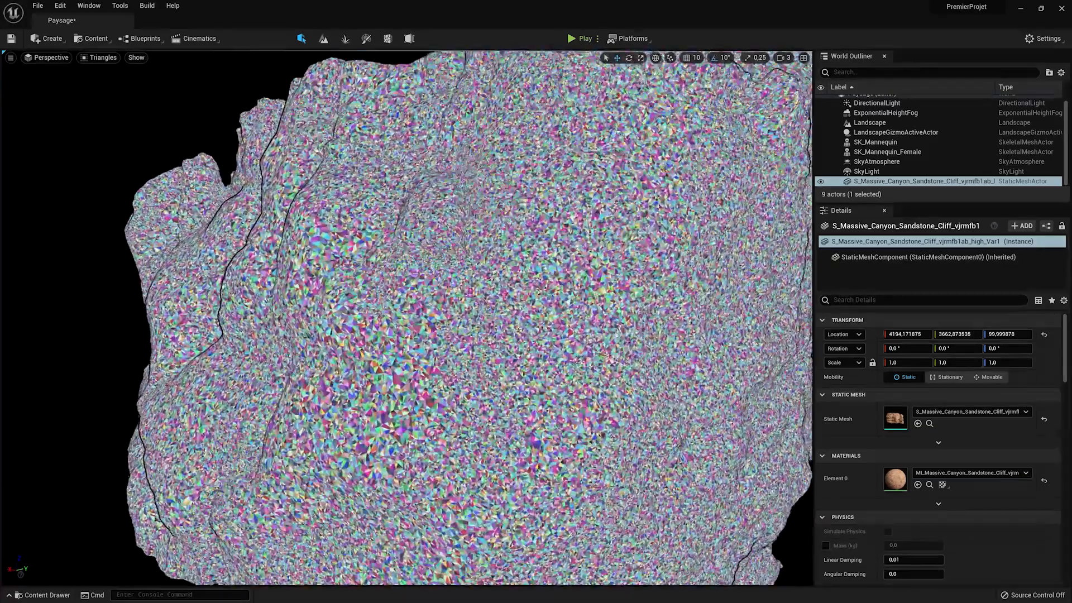
pyautogui.press('w')
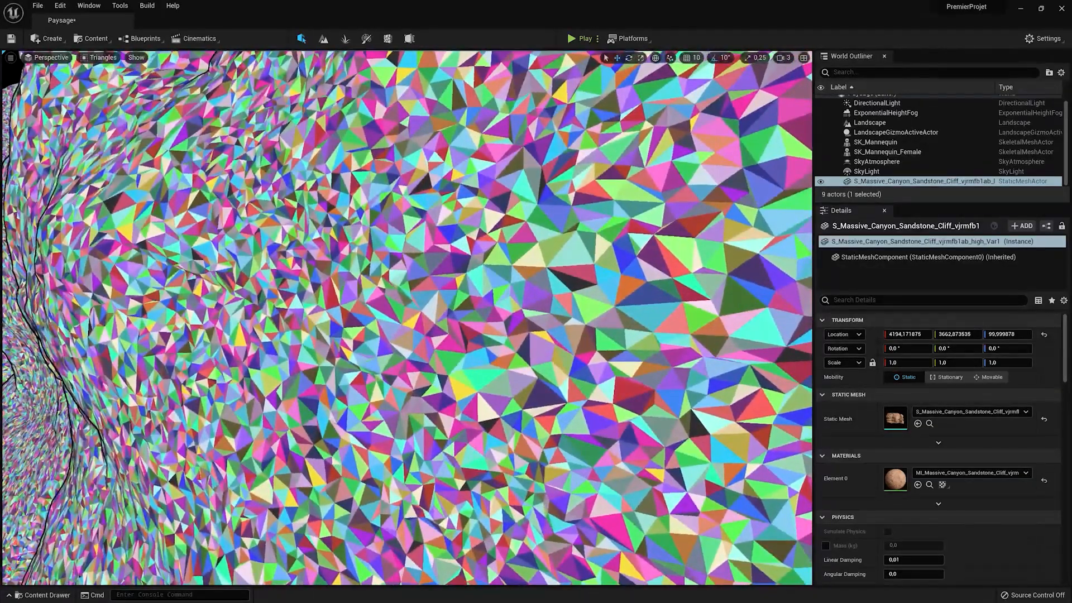
pyautogui.press('s')
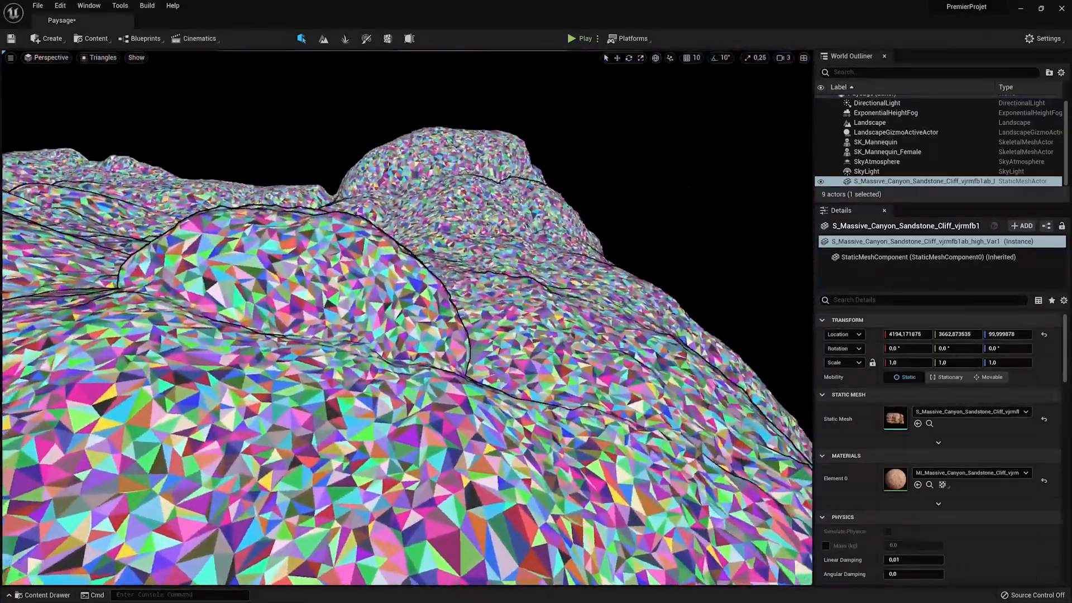
# - Return the viewport to Lit view and inspect the sandstone cliff's surface detail up close and from a distance
pyautogui.moveTo(408, 318); pyautogui.dragTo(486, 458, button='right')
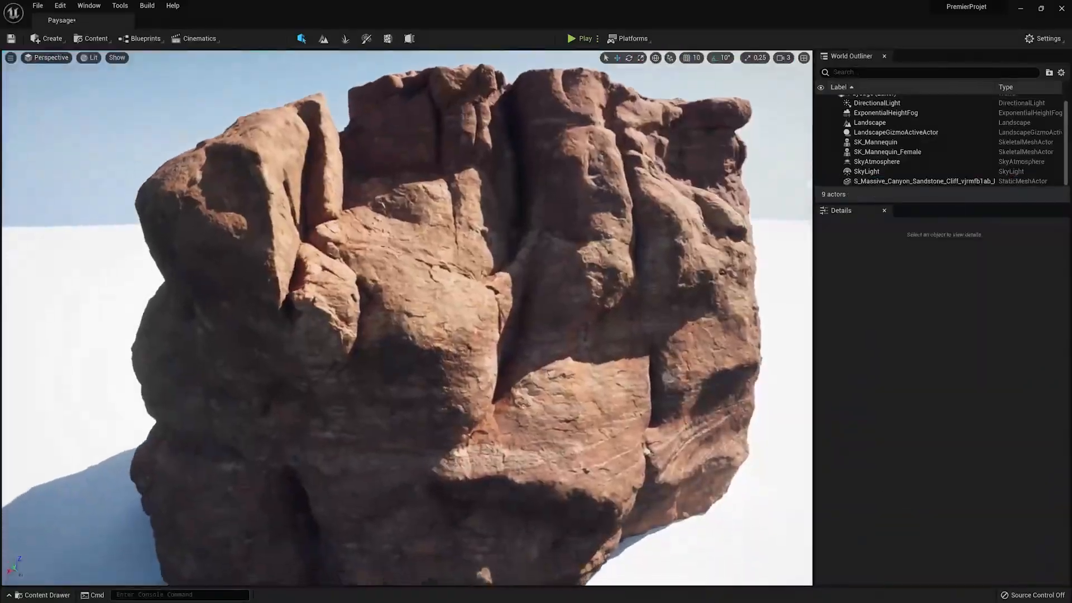
pyautogui.press('w')
pyautogui.moveTo(408, 319); pyautogui.dragTo(525, 268, button='right')
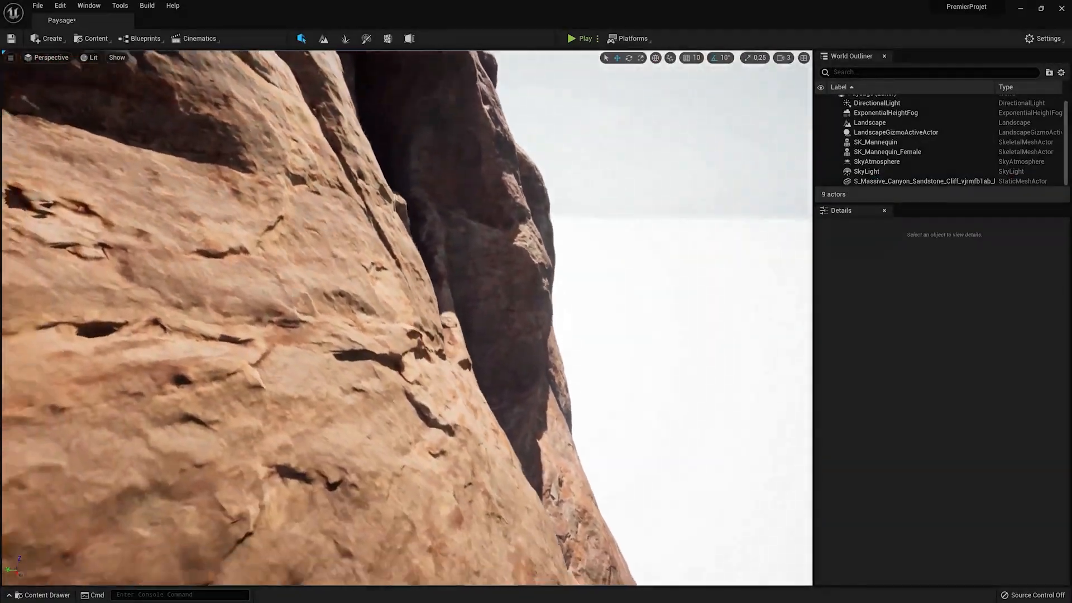
pyautogui.press('a')
pyautogui.press('d')
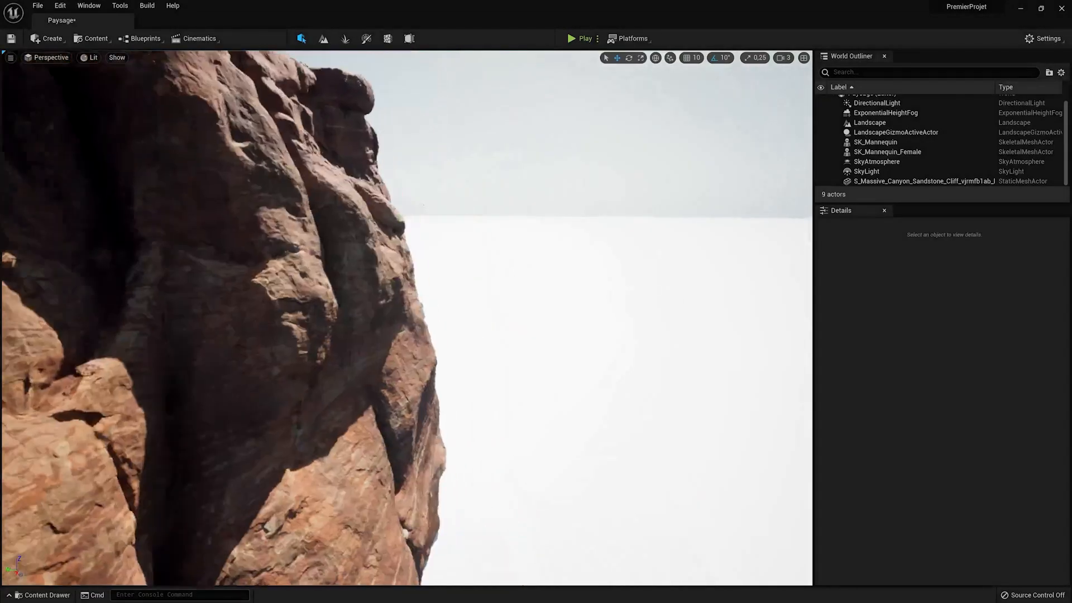
pyautogui.press('s')
pyautogui.moveTo(525, 268); pyautogui.dragTo(385, 242, button='right')
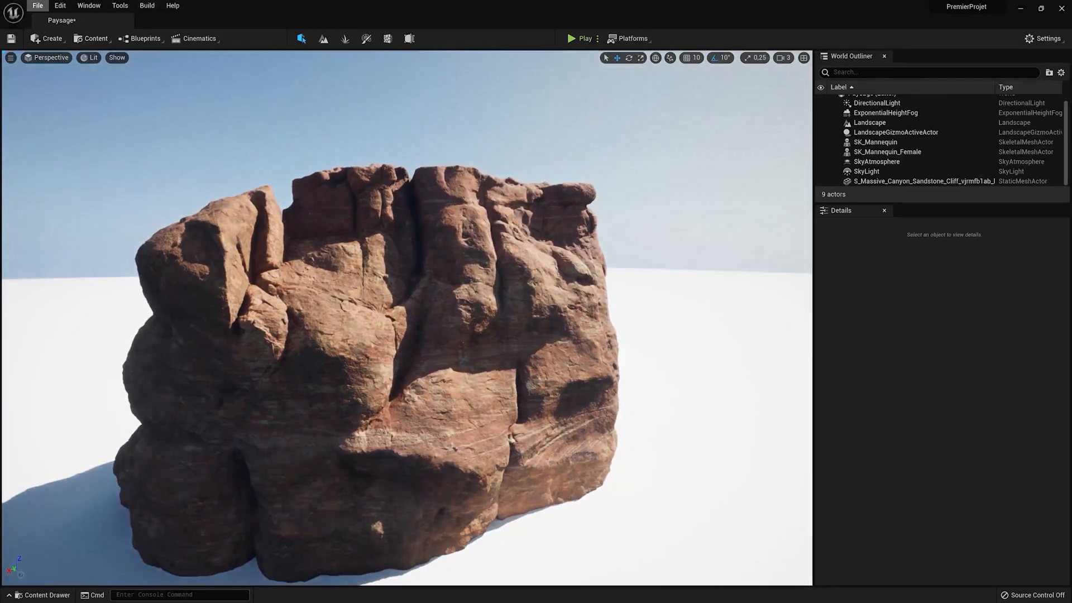
# - Examine the sandstone cliff in the Nanite Clusters and Overview visualizations, both close up and from a distance
pyautogui.click(47, 57)
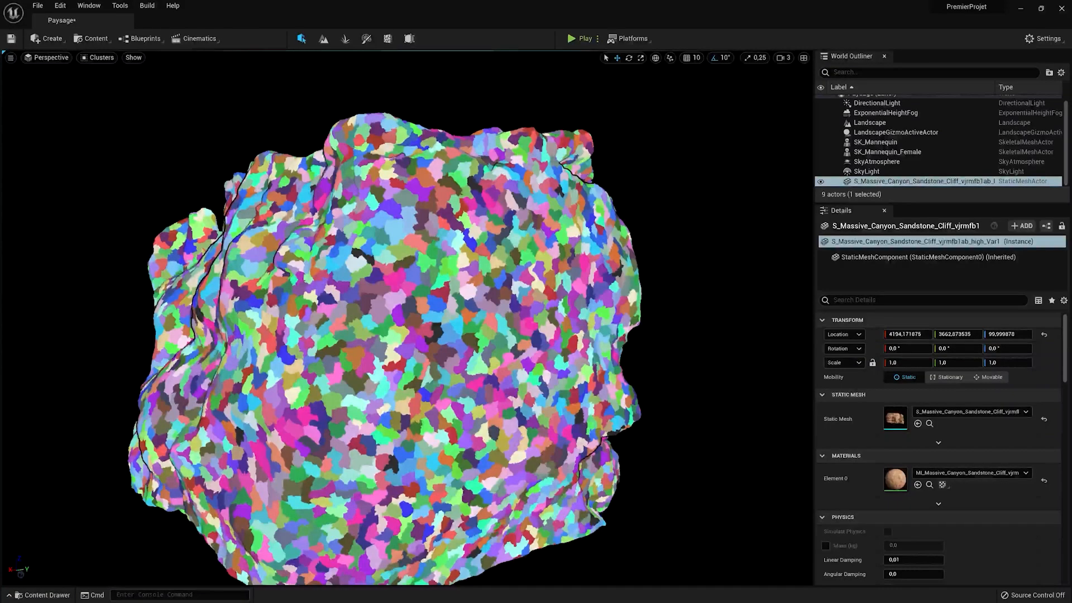
pyautogui.press('w')
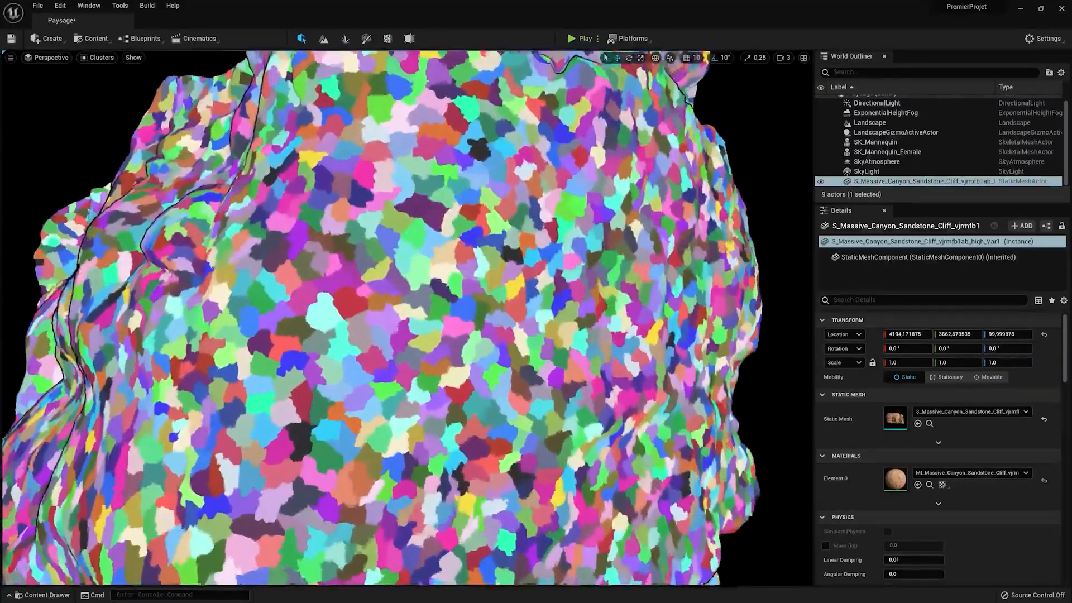
pyautogui.press('s')
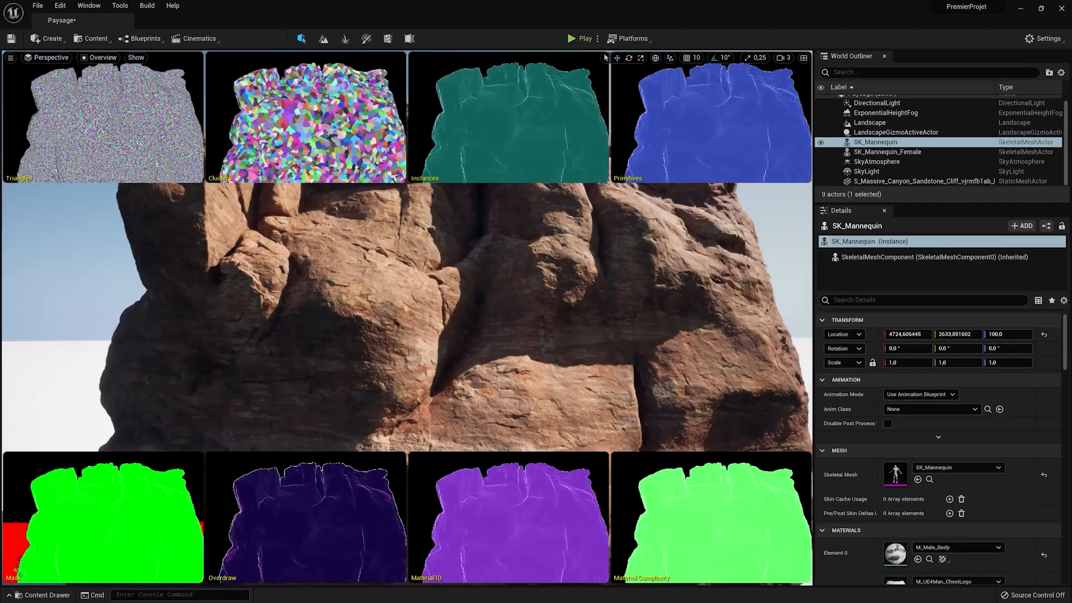
pyautogui.moveTo(407, 317); pyautogui.dragTo(489, 328, button='right')
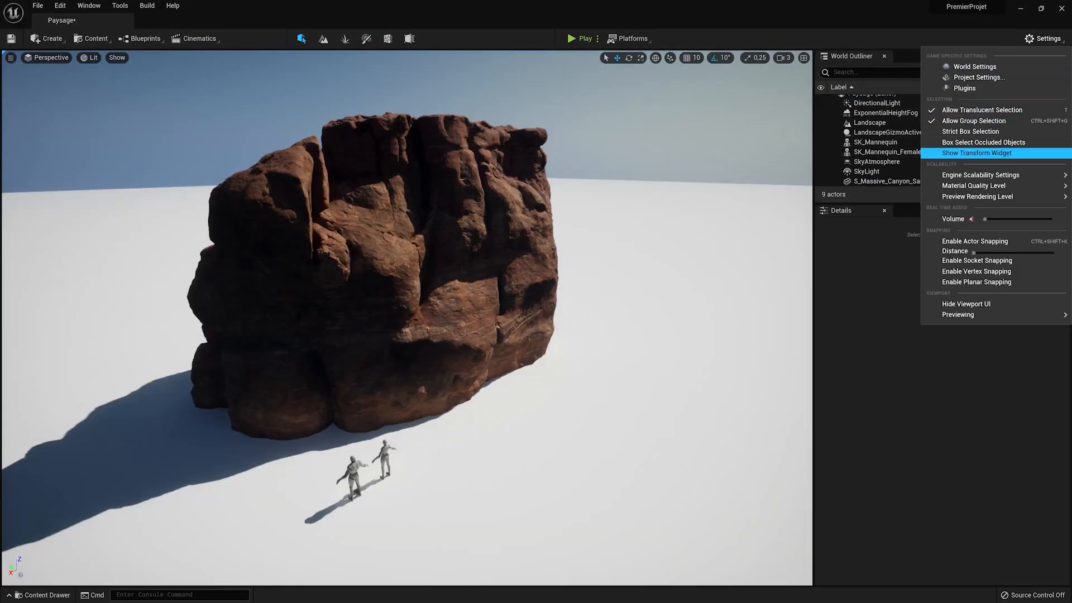
# - Set the overall engine scalability quality to Low and view the cliff and mannequins
pyautogui.moveTo(981, 175)
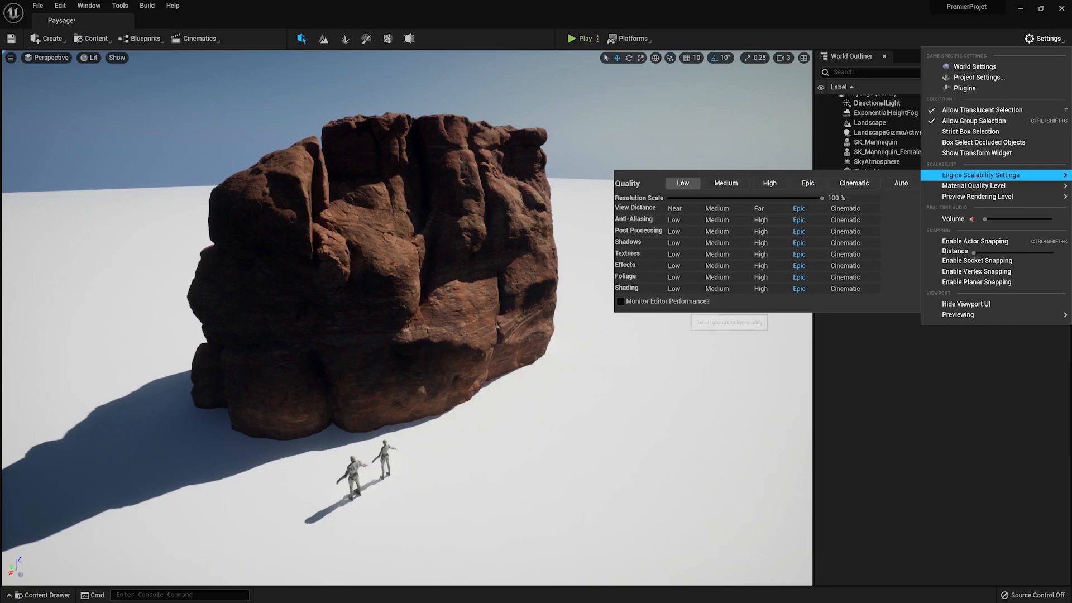
pyautogui.click(683, 183)
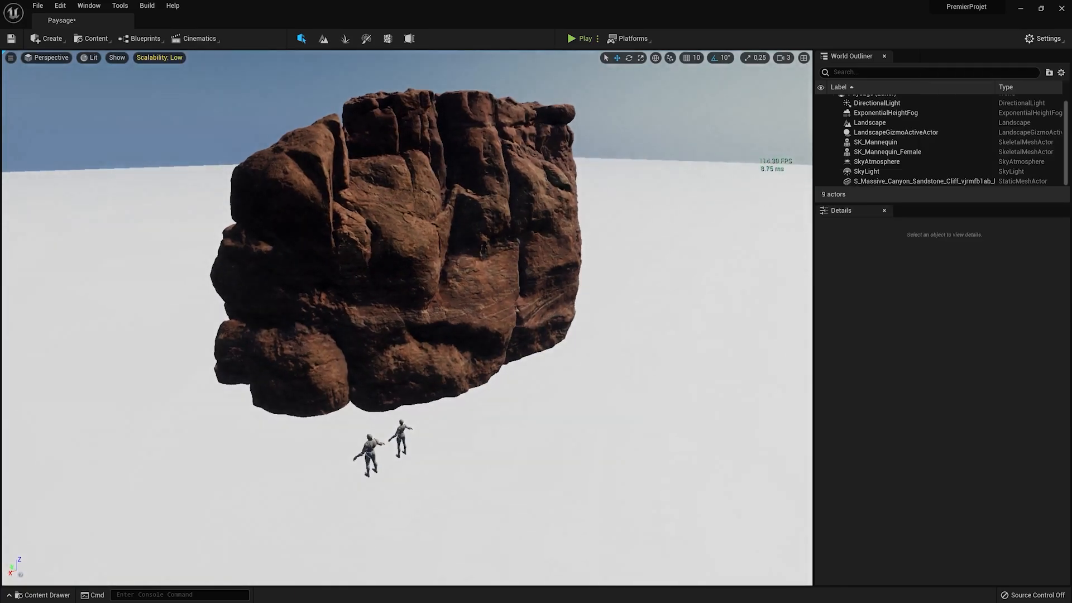
pyautogui.moveTo(407, 318); pyautogui.dragTo(394, 329, button='middle')
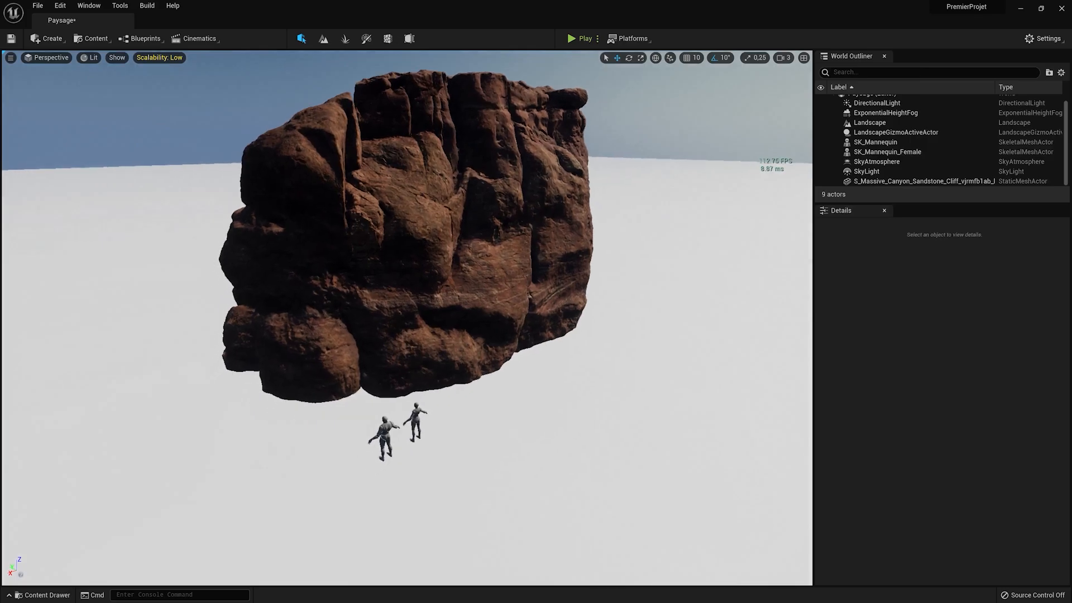
# - Raise the overall scalability quality through Medium and High to Cinematic and view the cliff
pyautogui.click(159, 58)
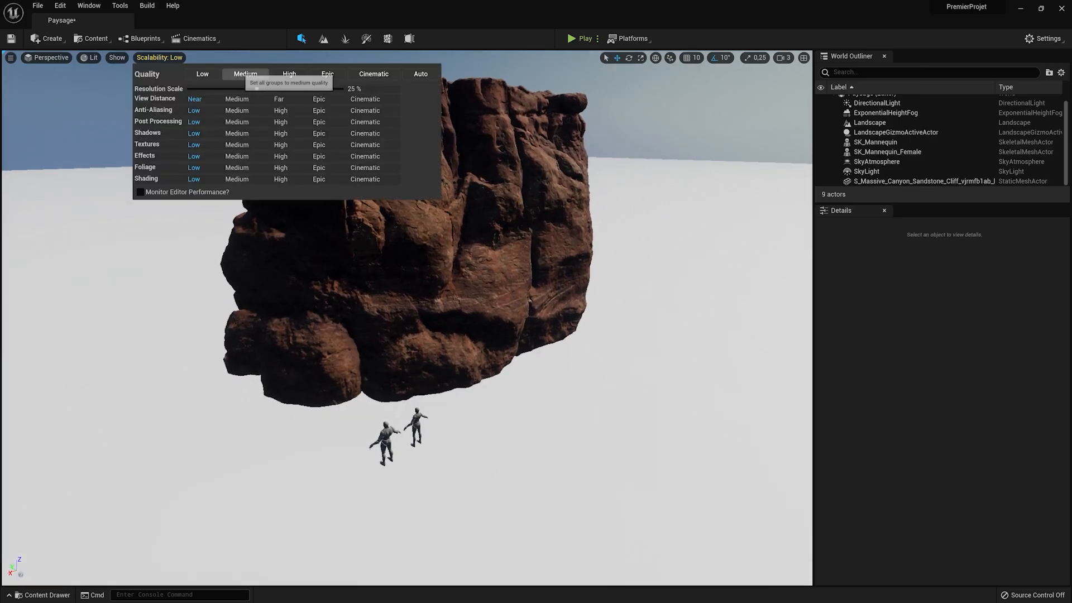
pyautogui.click(246, 74)
pyautogui.click(289, 73)
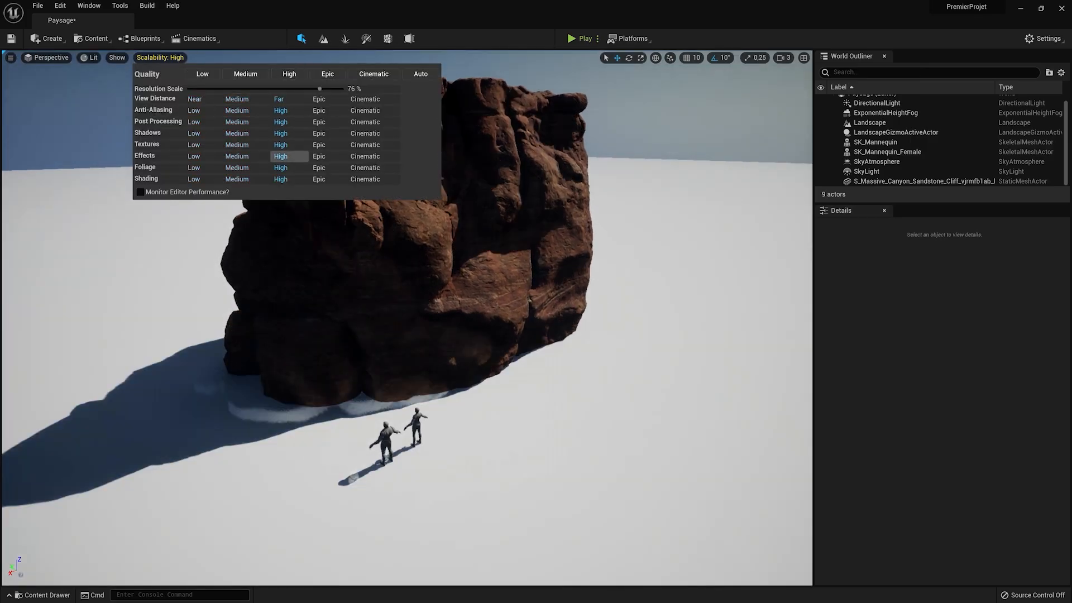
pyautogui.click(373, 74)
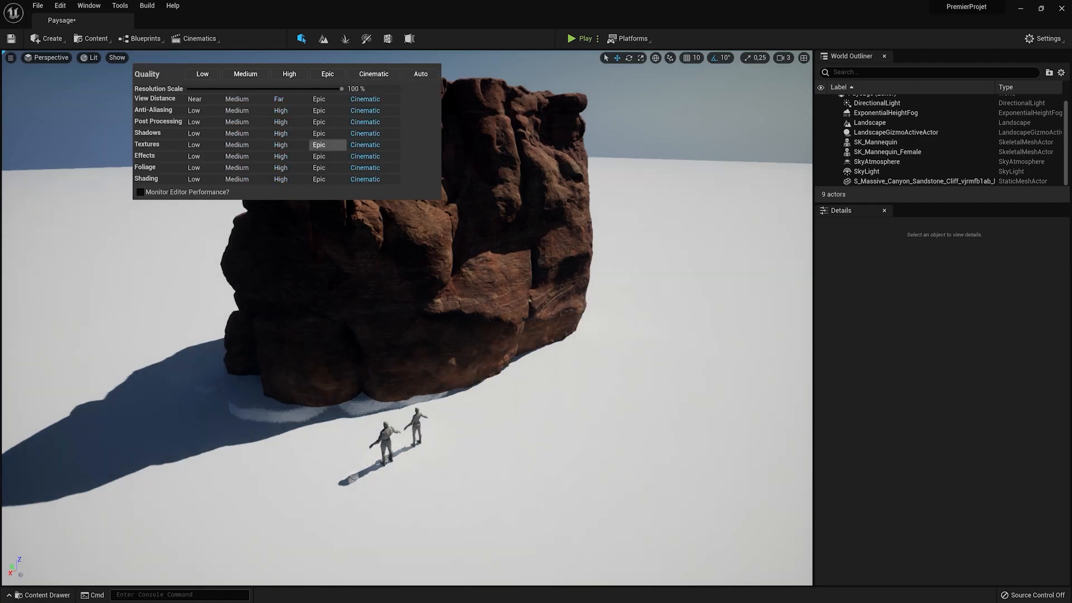
pyautogui.moveTo(358, 280)
pyautogui.mouseDown(button='right')
pyautogui.moveTo(334, 265)
pyautogui.moveTo(351, 261)
pyautogui.mouseUp(button='right')
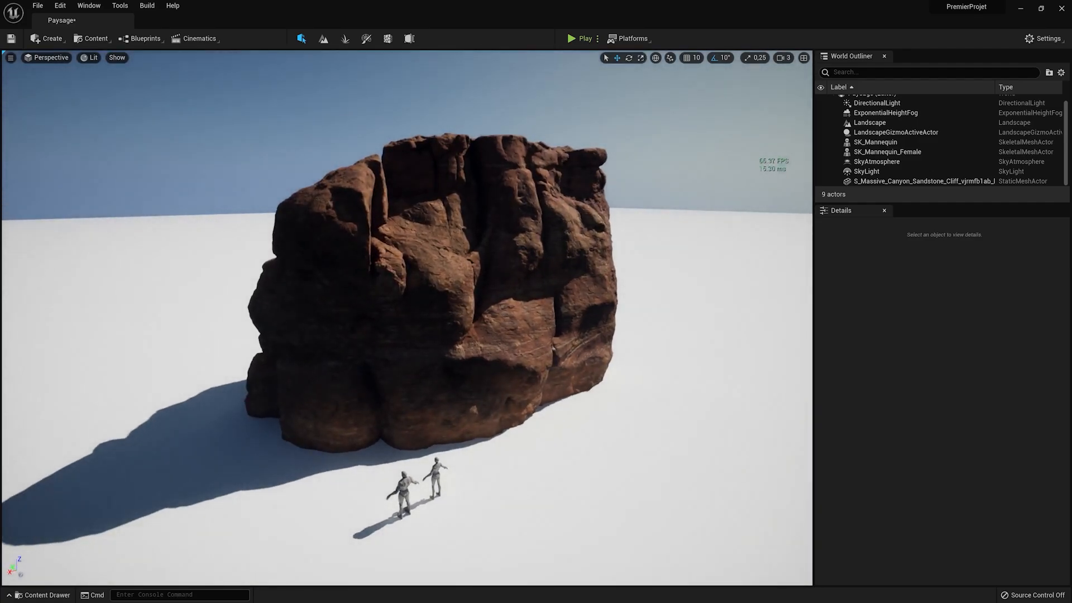
pyautogui.moveTo(351, 262); pyautogui.dragTo(352, 256, button='right')
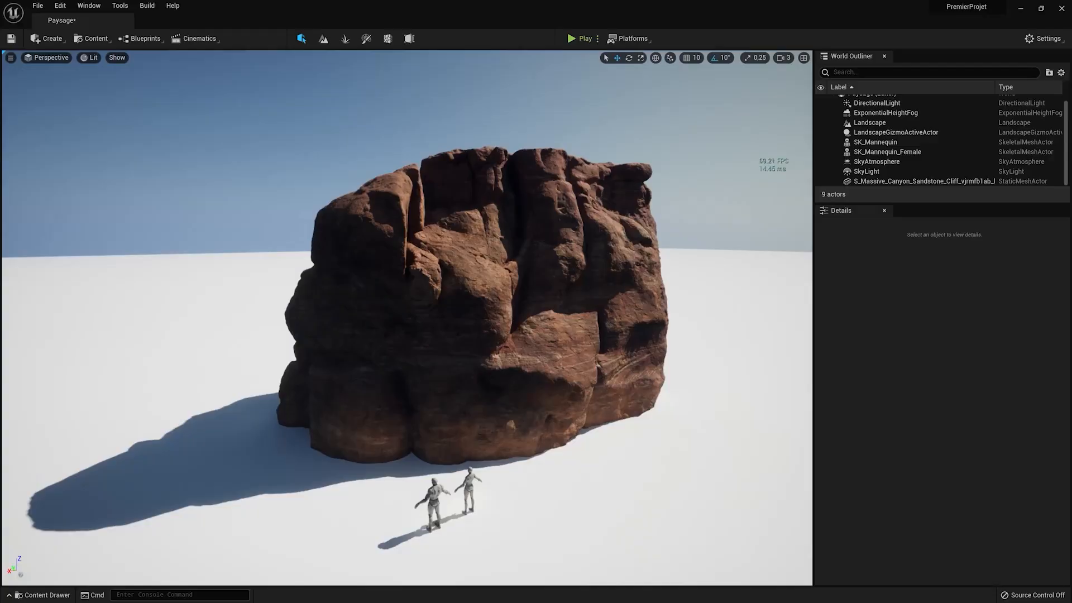
# - Frame SK_Mannequin in the viewport and find the ThirdPersonCharacter blueprint in Content/ThirdPersonBP/Blueprints
pyautogui.click(875, 142)
pyautogui.press('f')
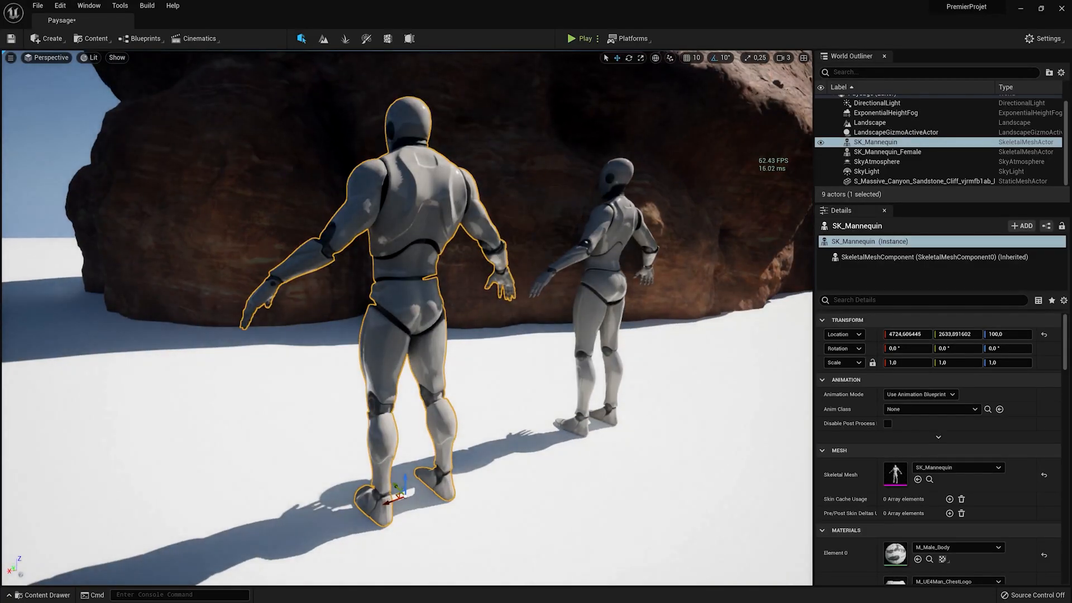
pyautogui.click(42, 595)
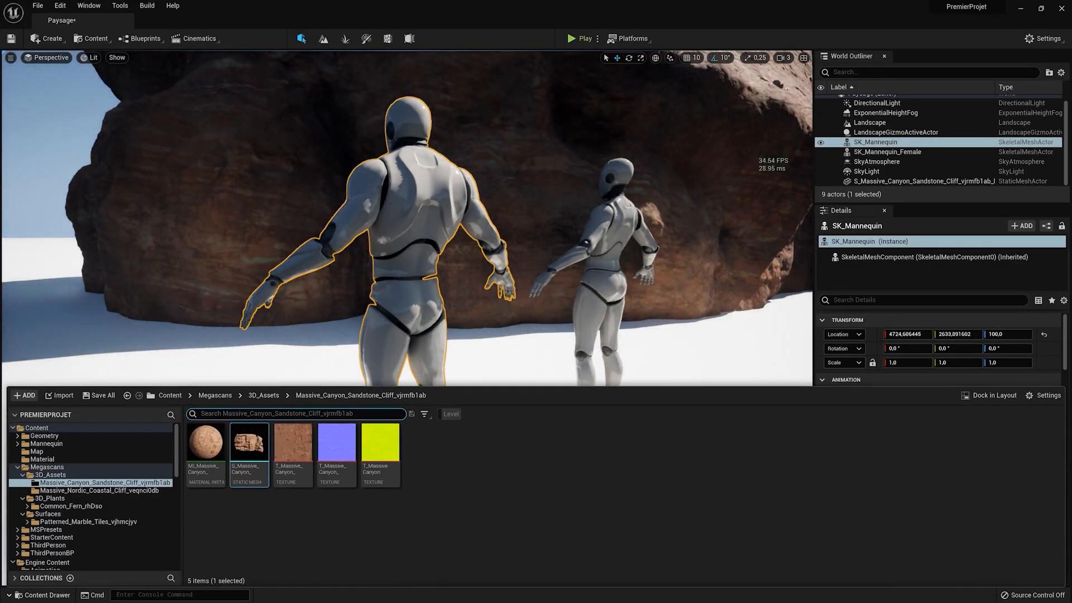
pyautogui.click(263, 395)
pyautogui.click(215, 395)
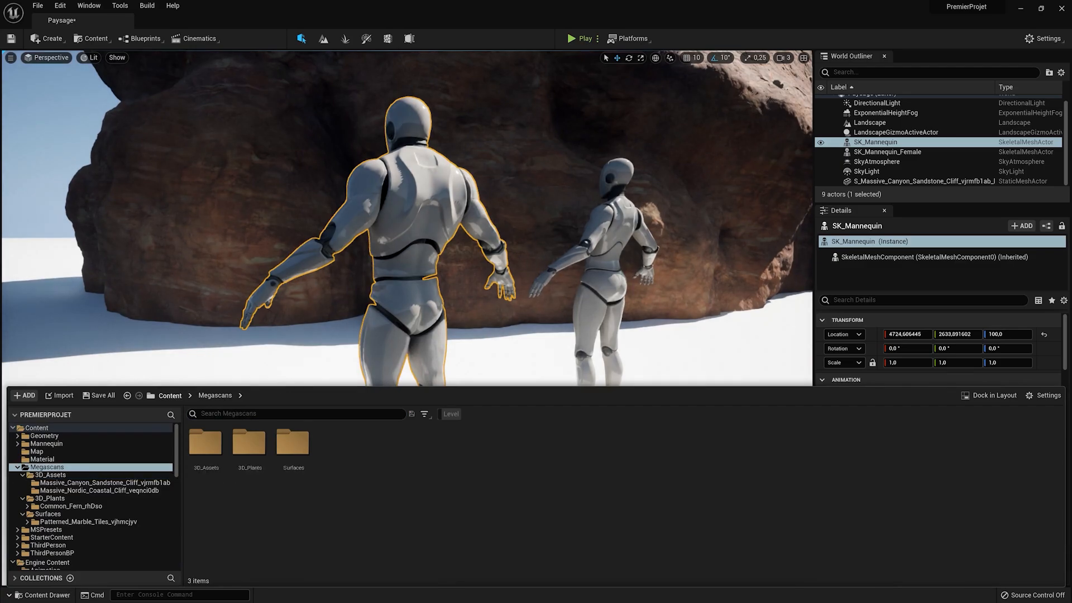
pyautogui.click(170, 395)
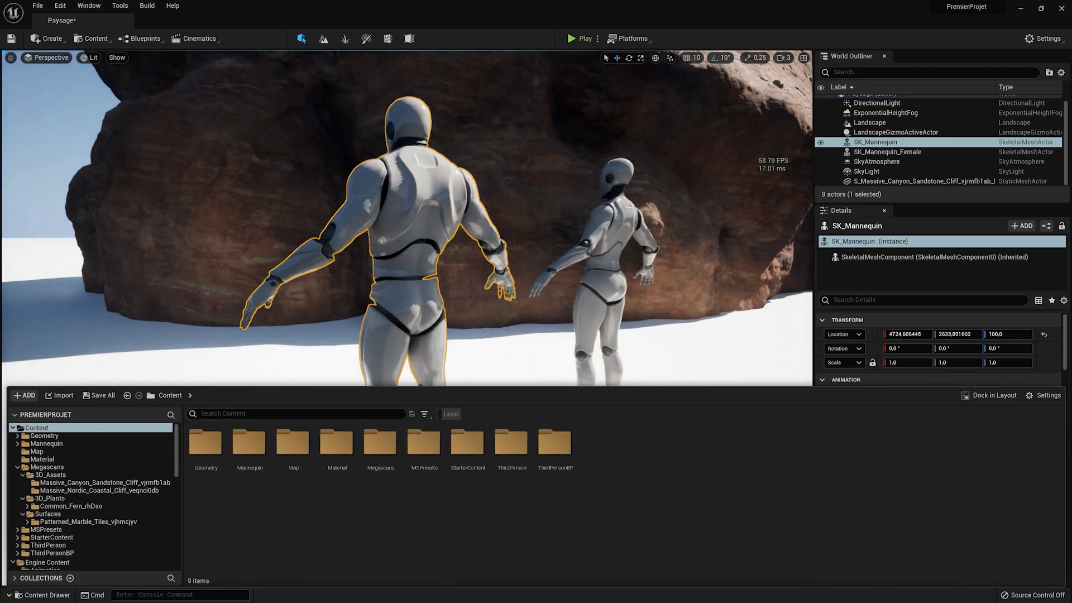
pyautogui.doubleClick(554, 444)
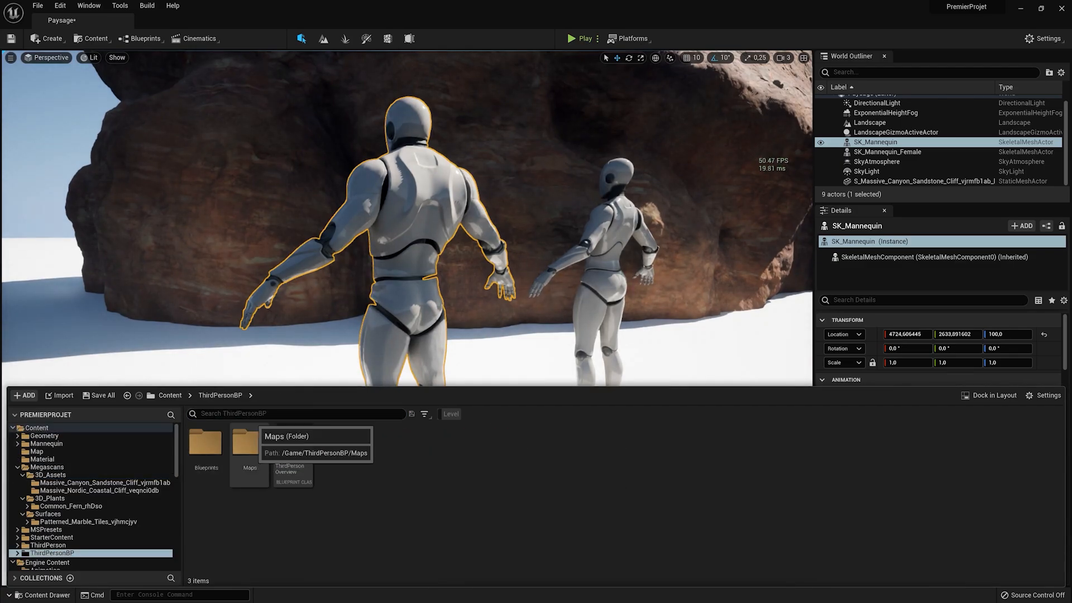
pyautogui.doubleClick(206, 444)
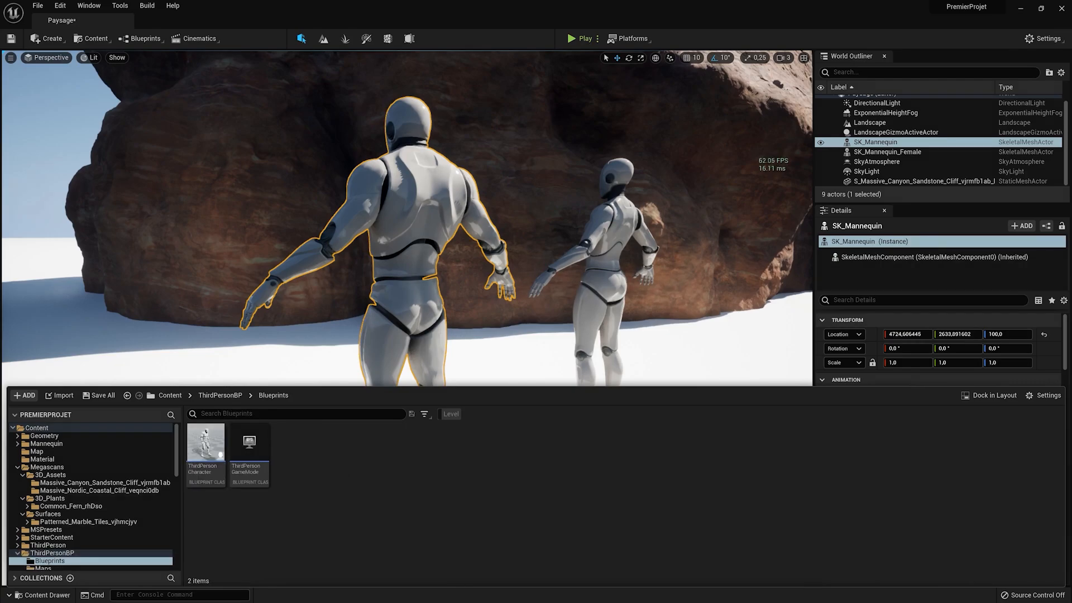
pyautogui.doubleClick(205, 444)
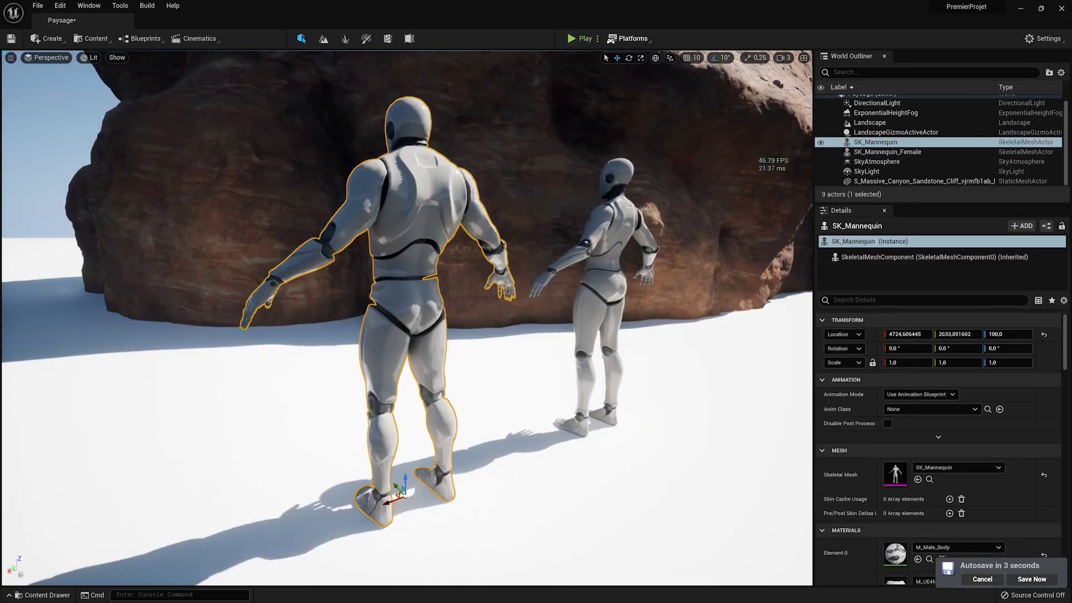
# - Play the level with the default pawn, fly around the cliff and a mannequin, and stop the session
pyautogui.click(565, 38)
pyautogui.click(408, 318)
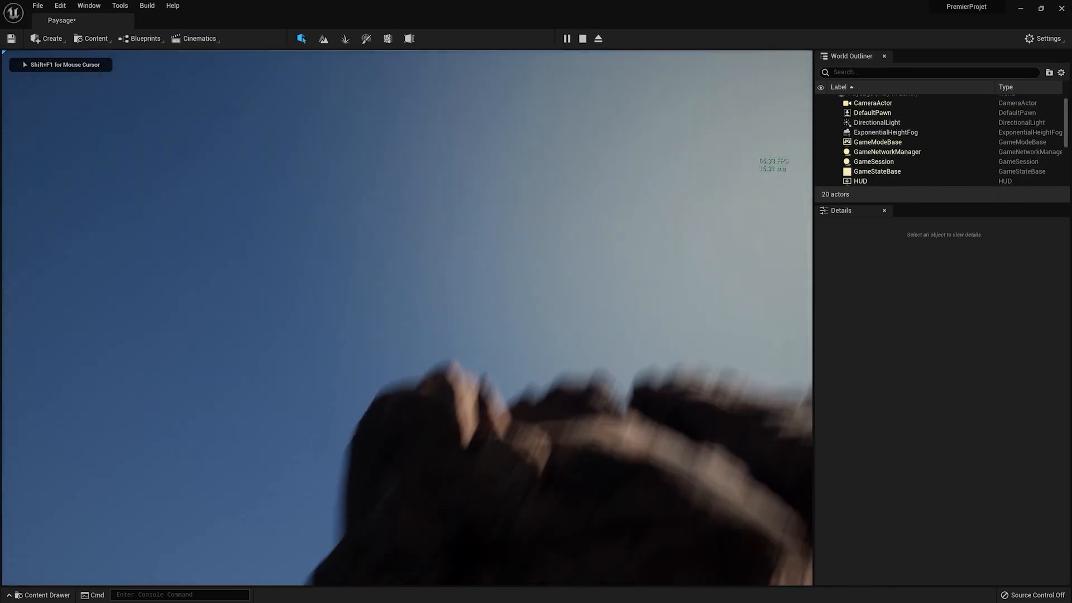
pyautogui.press('w')
pyautogui.press('w')
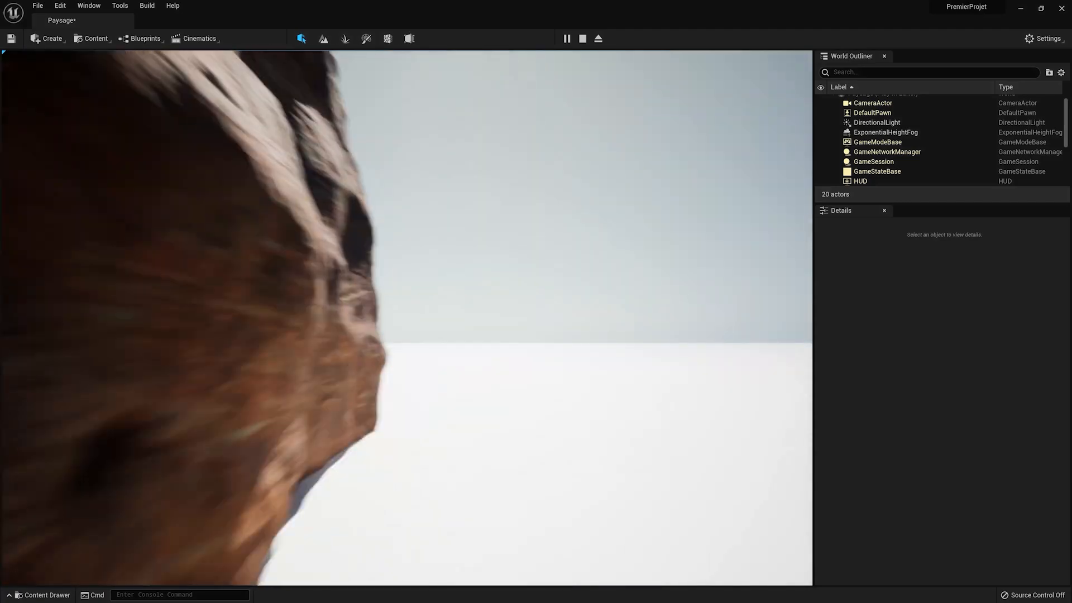
pyautogui.press('w')
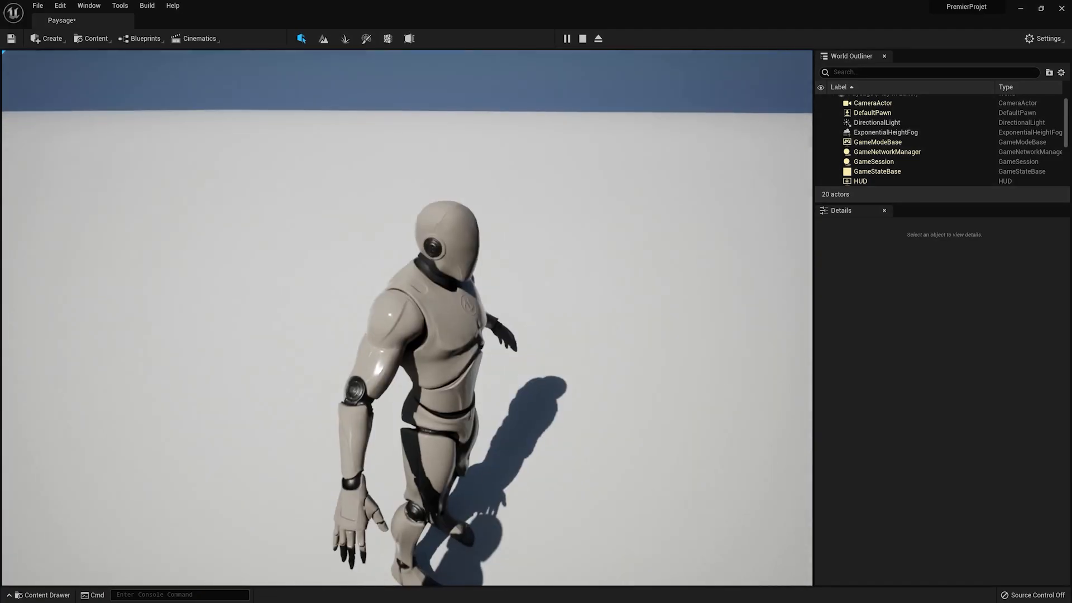
pyautogui.press('Escape')
# - Set the level's GameMode Override to ThirdPersonGameMode in World Settings
pyautogui.hotkey('ctrl', 'space')
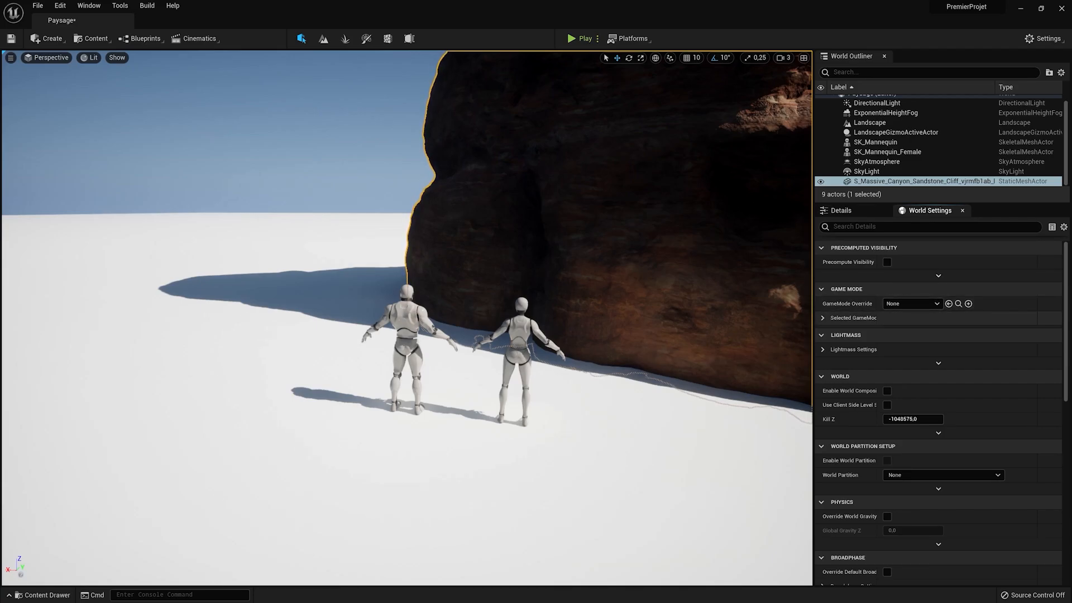
pyautogui.click(911, 303)
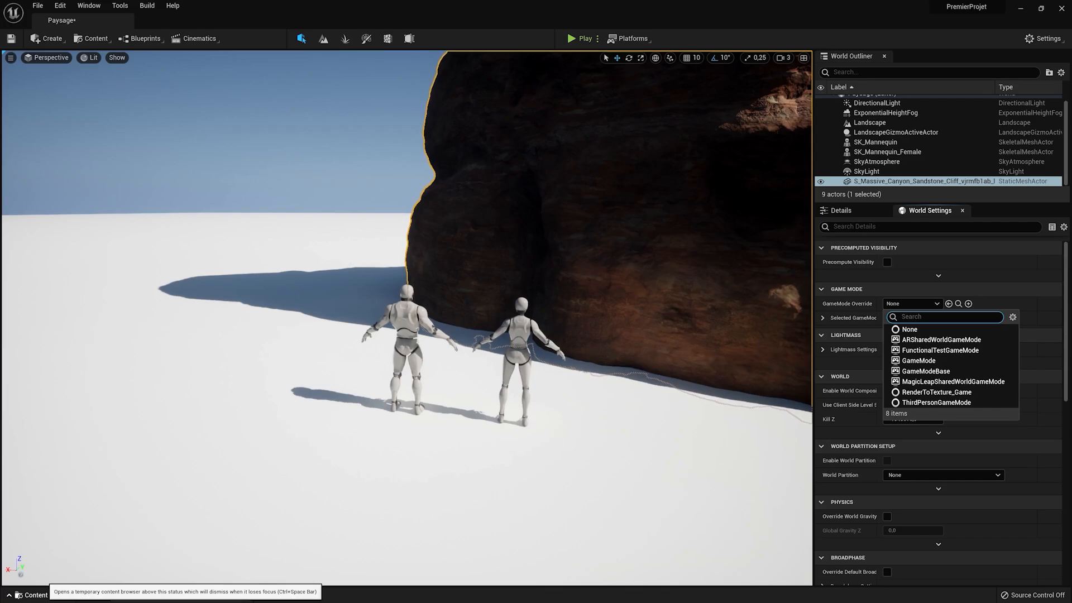
pyautogui.click(42, 595)
pyautogui.moveTo(249, 447); pyautogui.dragTo(913, 305)
# - Play-test the level by running the third-person character across the landscape, then end the session
pyautogui.hotkey('alt', 'p')
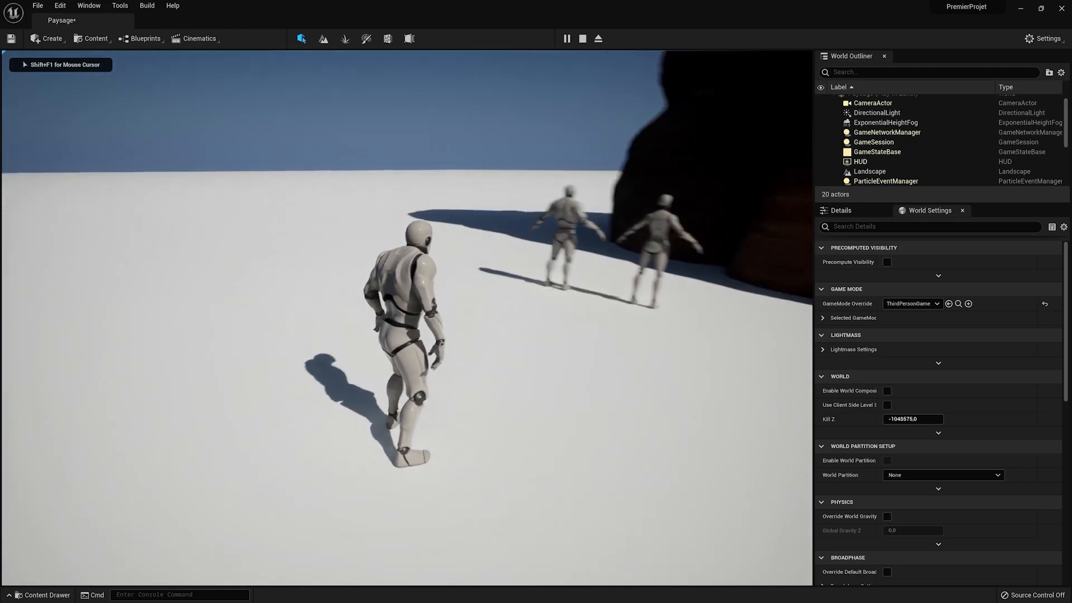
pyautogui.press('w')
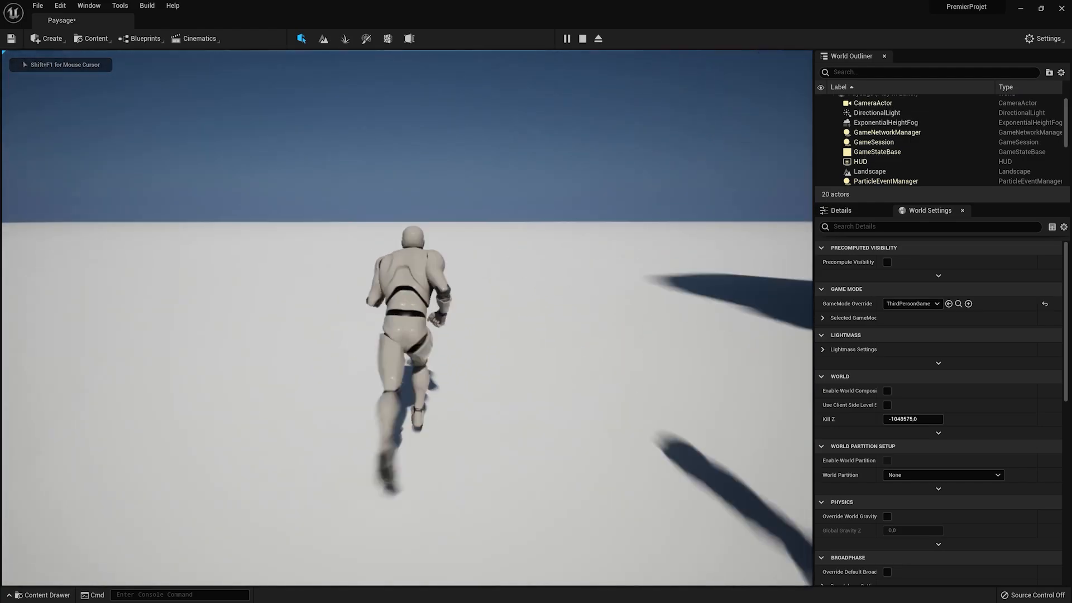
pyautogui.press('Escape')
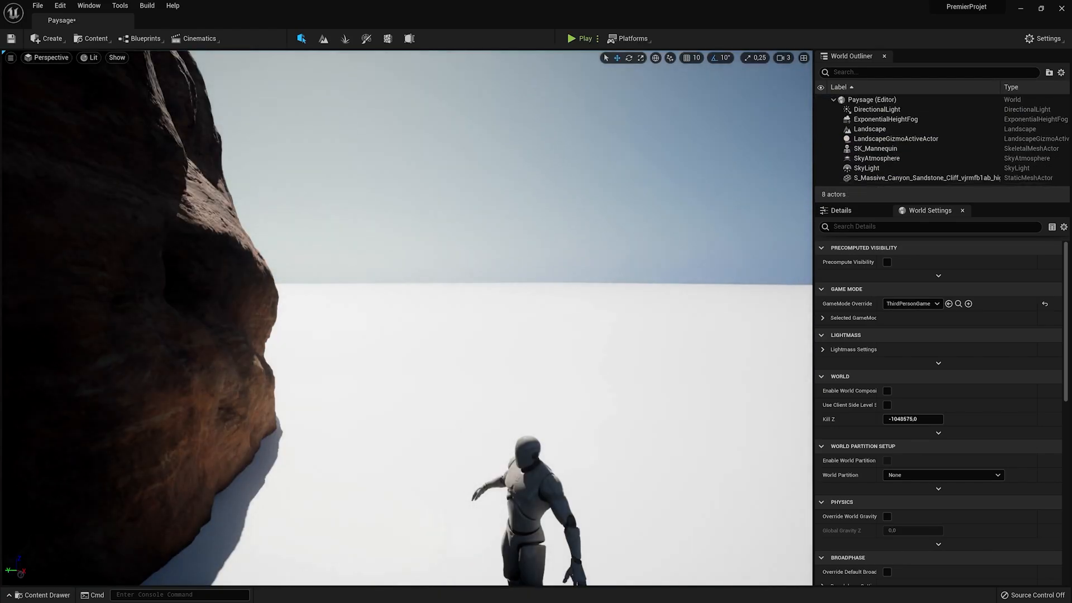
# - Delete the sandstone cliff and the remaining mannequin from the level
pyautogui.click(111, 280)
pyautogui.press('Delete')
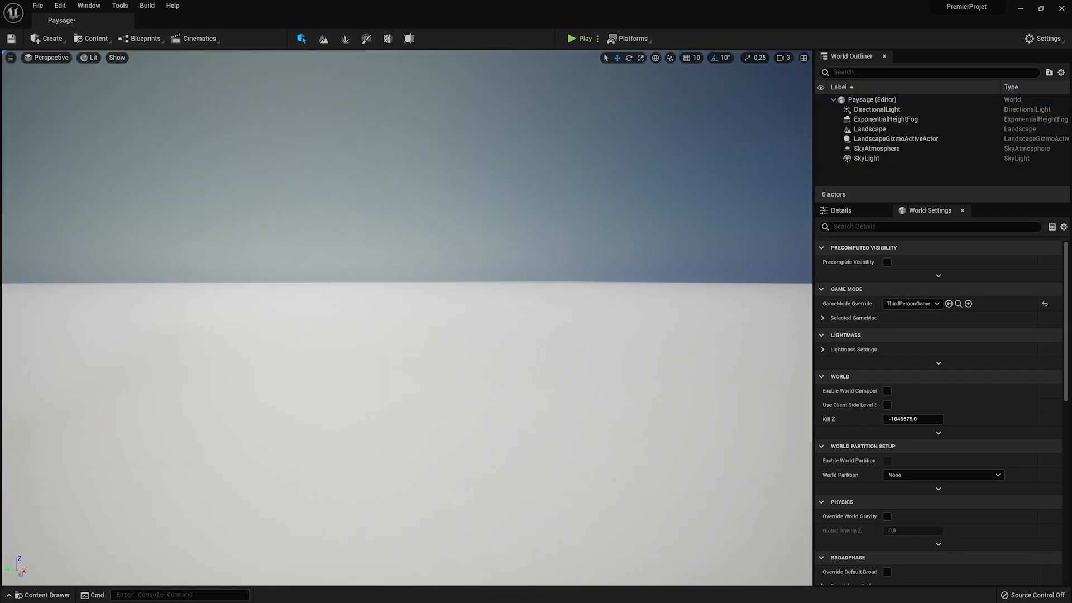
# - Open the ThirdPersonCharacter blueprint and show its 3D viewport
pyautogui.hotkey('ctrl', 'space')
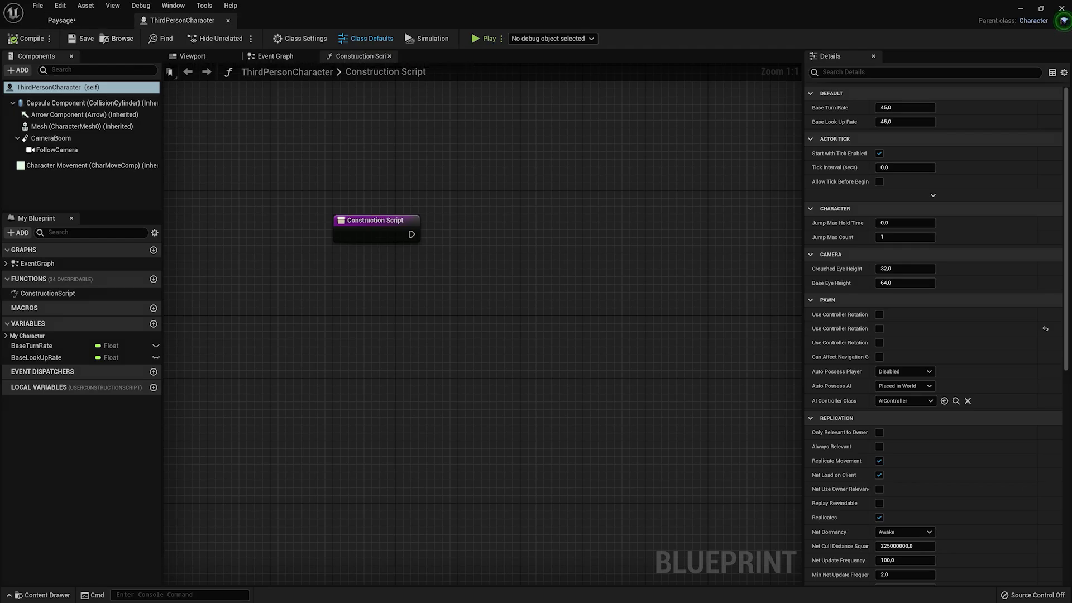
pyautogui.moveTo(368, 359); pyautogui.dragTo(414, 388, button='right')
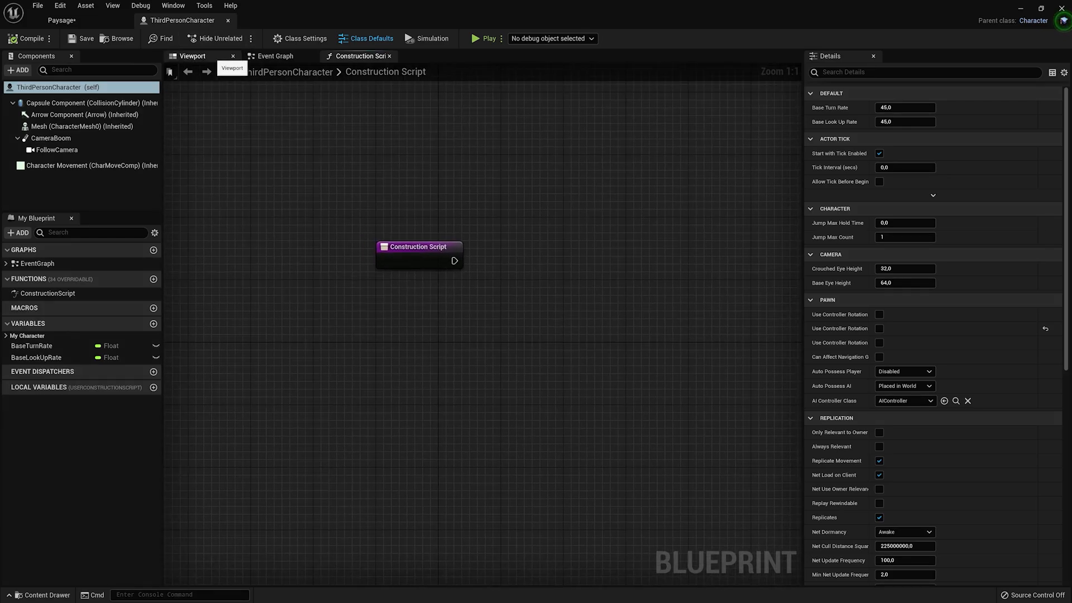
pyautogui.click(193, 56)
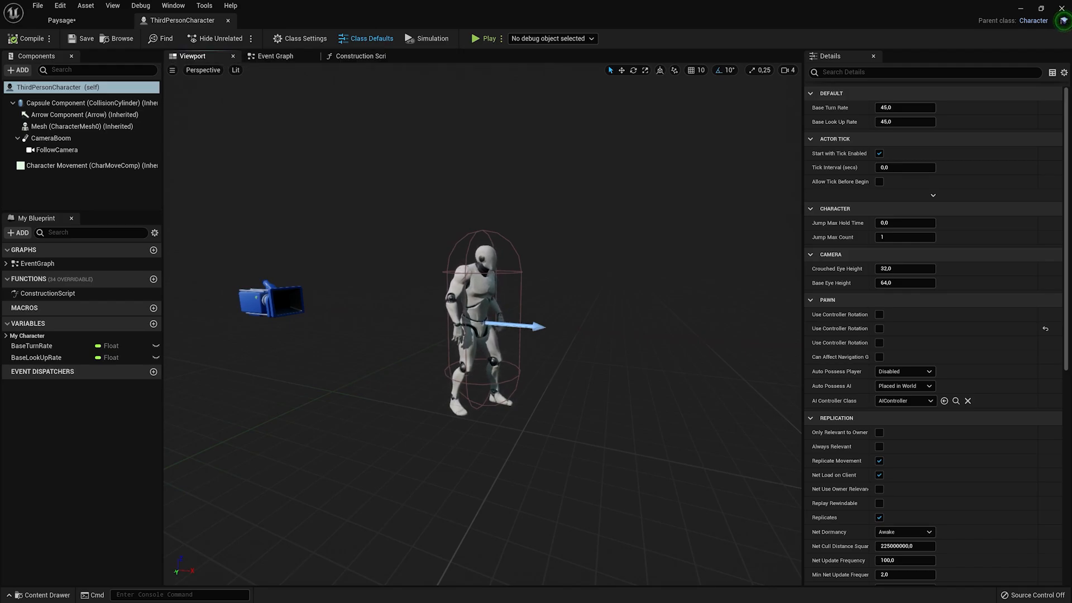
# - Examine the character's capsule, mesh, direction arrow and follow camera from several angles
pyautogui.moveTo(482, 324); pyautogui.dragTo(485, 380)
pyautogui.press('w')
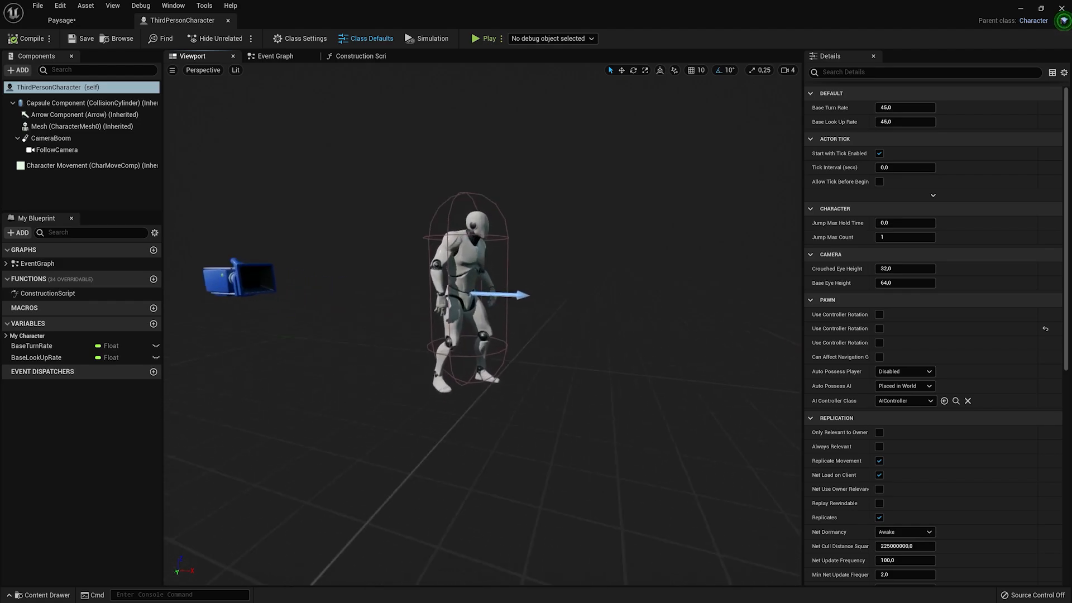
pyautogui.press('s')
pyautogui.press('d')
pyautogui.press('a')
pyautogui.press('w')
pyautogui.press('d')
pyautogui.moveTo(483, 324)
pyautogui.mouseDown(button='right')
pyautogui.moveTo(173, 327)
pyautogui.moveTo(475, 321)
pyautogui.mouseUp(button='right')
pyautogui.press('d')
pyautogui.press('d')
pyautogui.press('a')
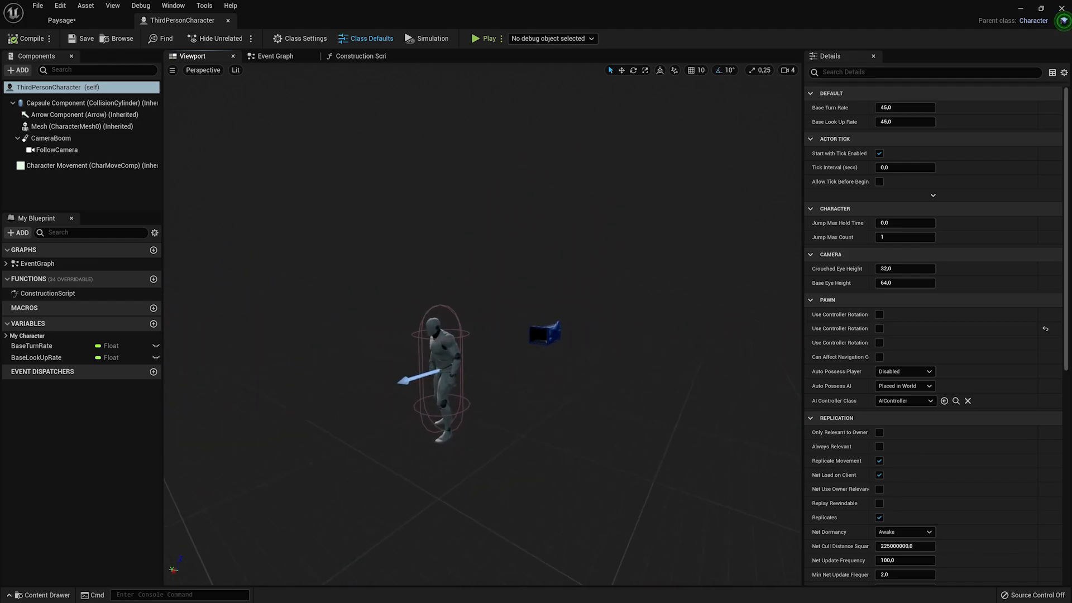
# - Select and frame the character's mesh, and inspect it from several angles and distances
pyautogui.click(445, 358)
pyautogui.press('f')
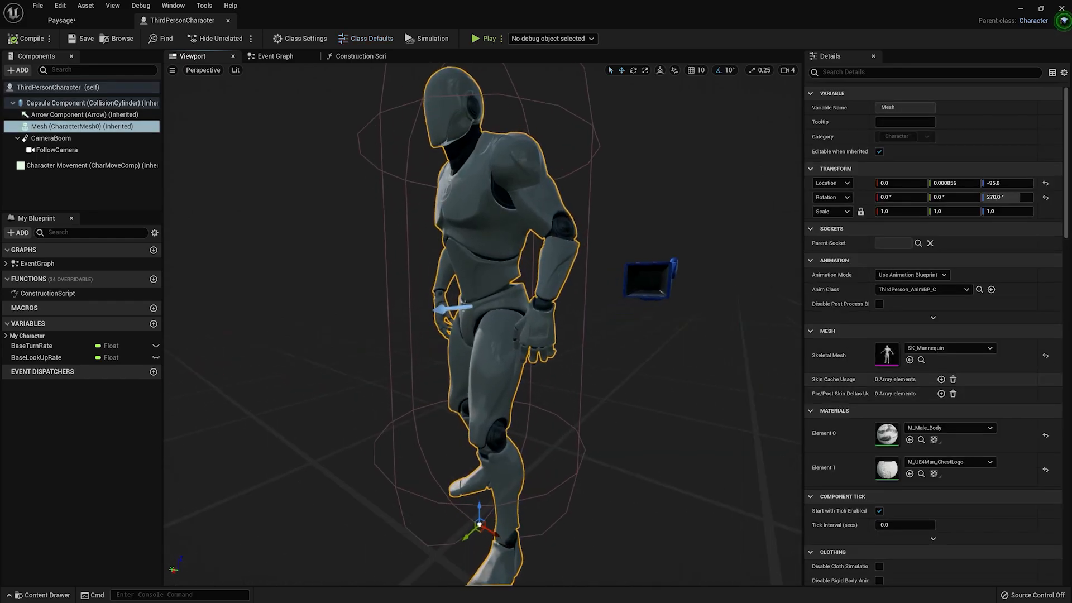
pyautogui.scroll(-4, 445, 357)
pyautogui.press('s')
pyautogui.moveTo(445, 357); pyautogui.dragTo(682, 337, button='right')
pyautogui.moveTo(681, 338); pyautogui.dragTo(782, 338, button='right')
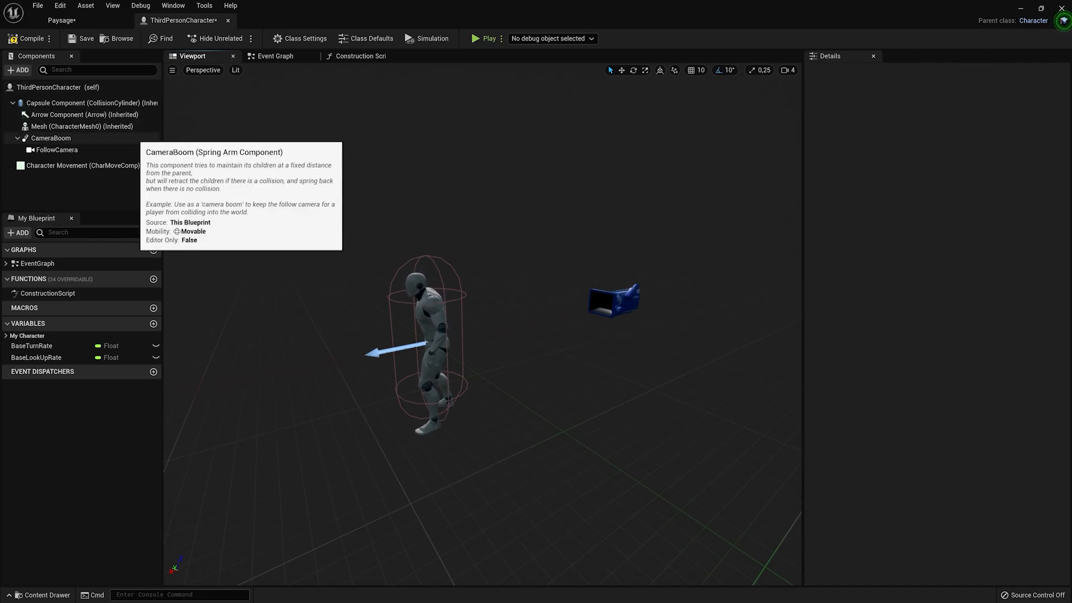
# - Select the Mesh (CharacterMesh0) component and review its Clothing and Physics properties
pyautogui.click(62, 358)
pyautogui.click(79, 127)
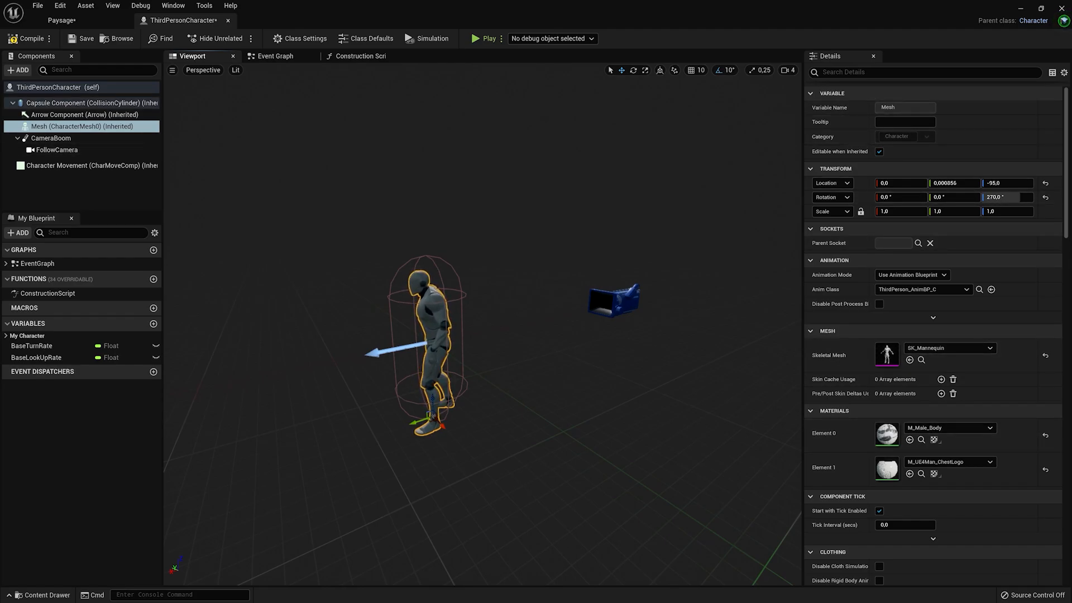
pyautogui.moveTo(447, 313); pyautogui.dragTo(536, 312, button='right')
pyautogui.scroll(-5, 933, 347)
pyautogui.scroll(-3, 932, 347)
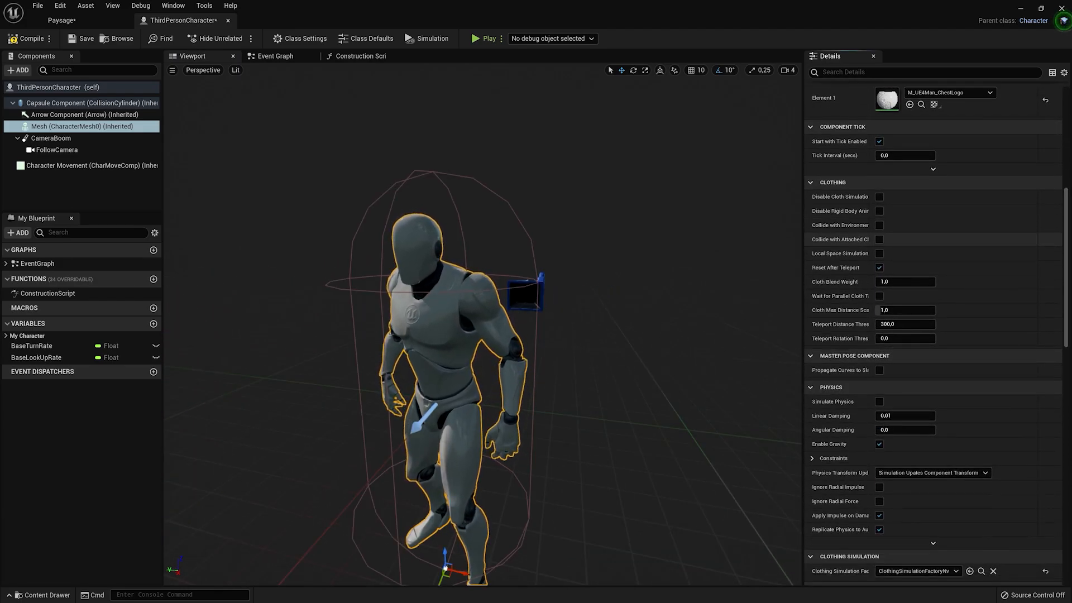
# - Return to the Paysage level, place a cube on the landscape and raise it onto the surface
pyautogui.click(61, 21)
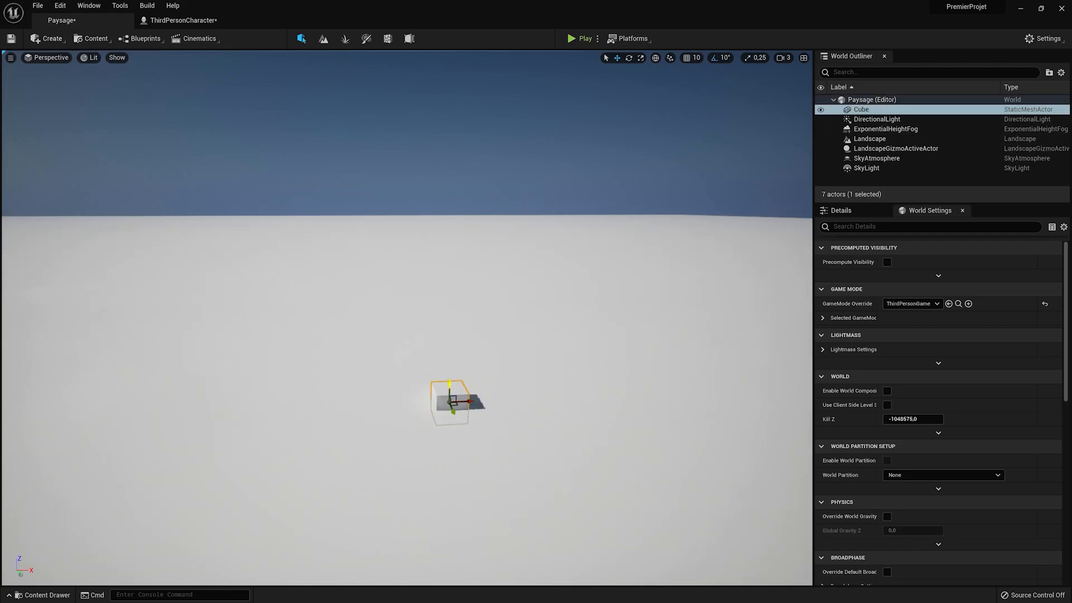
pyautogui.moveTo(445, 384); pyautogui.dragTo(445, 365)
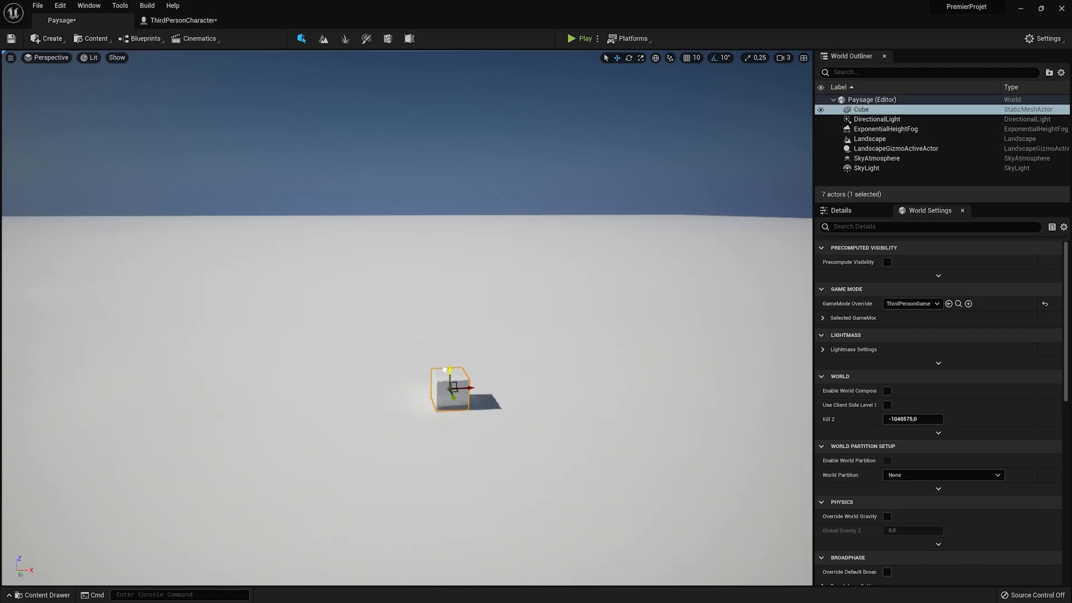
# - Place a Player Start actor beside the cube and play-test the level from that spawn point
pyautogui.click(49, 39)
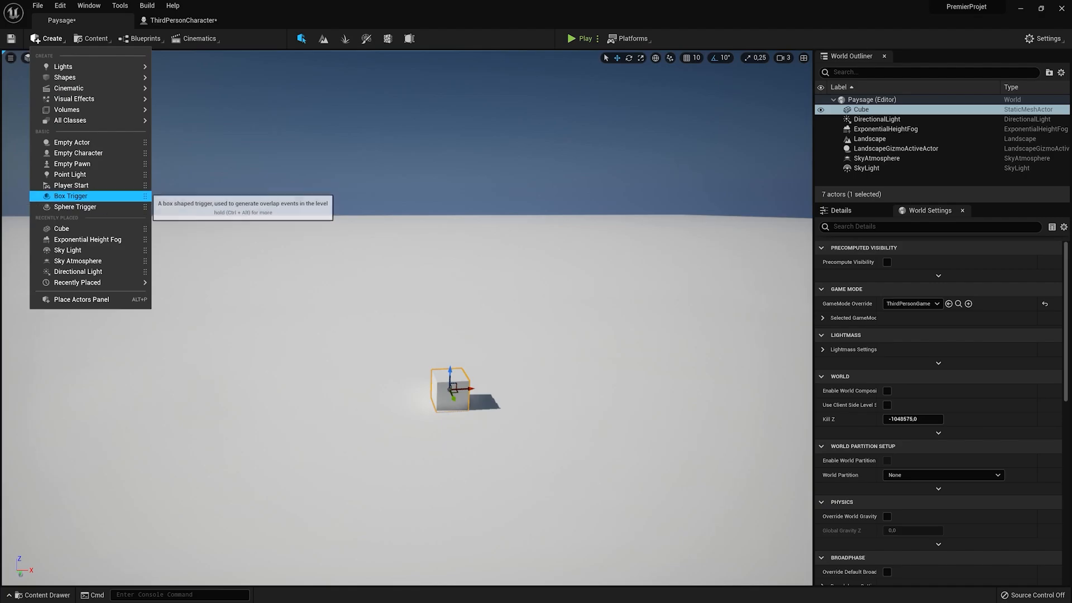
pyautogui.moveTo(72, 185); pyautogui.dragTo(460, 401)
pyautogui.click(581, 39)
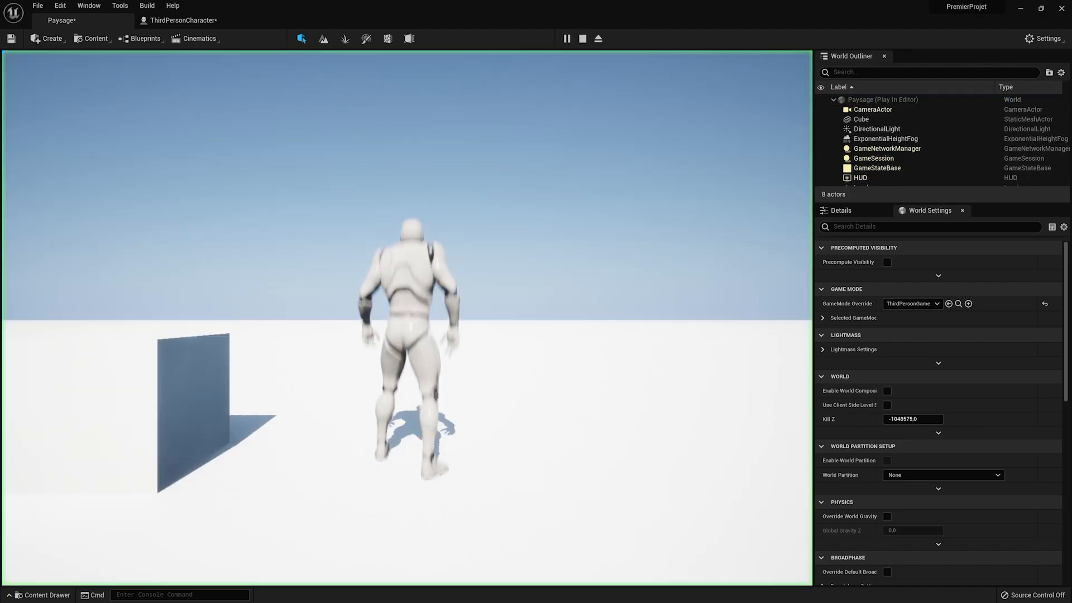
pyautogui.click(582, 39)
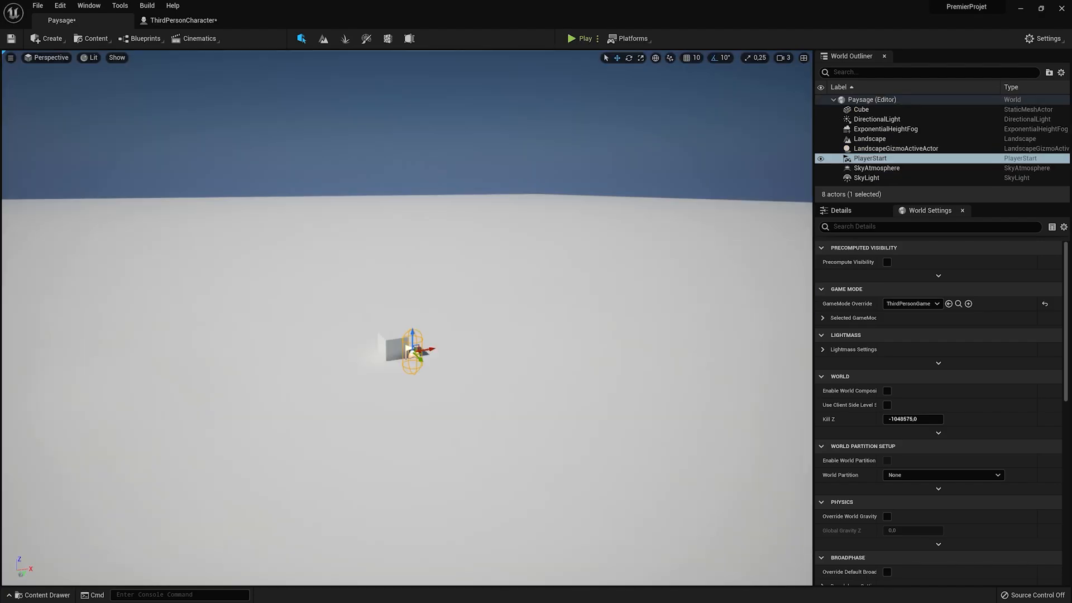
# - Play-test the level again to check where the character spawns relative to the Player Start
pyautogui.click(581, 38)
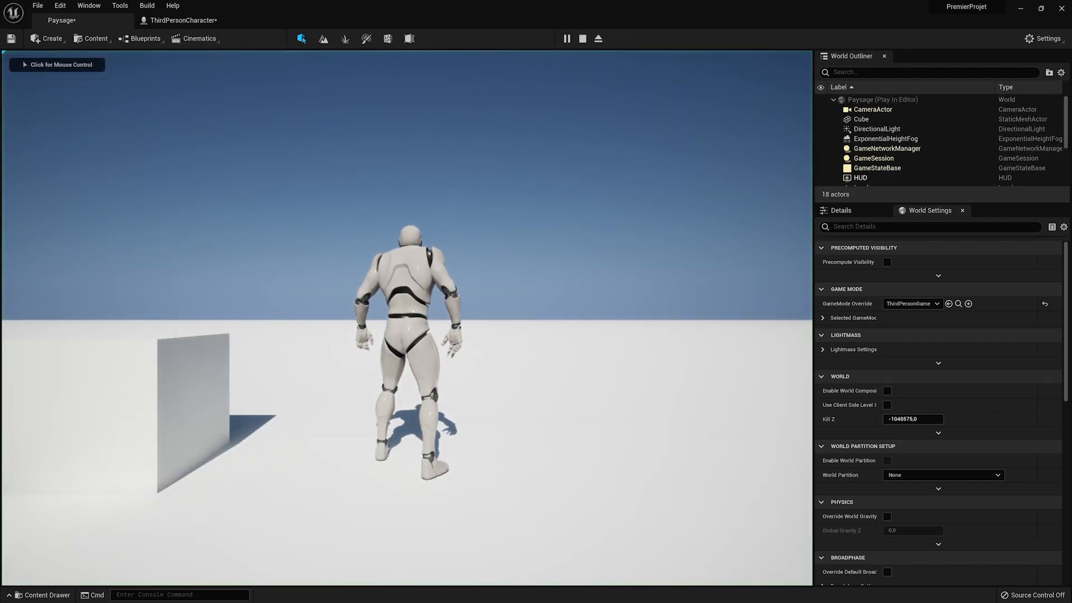
pyautogui.press('Escape')
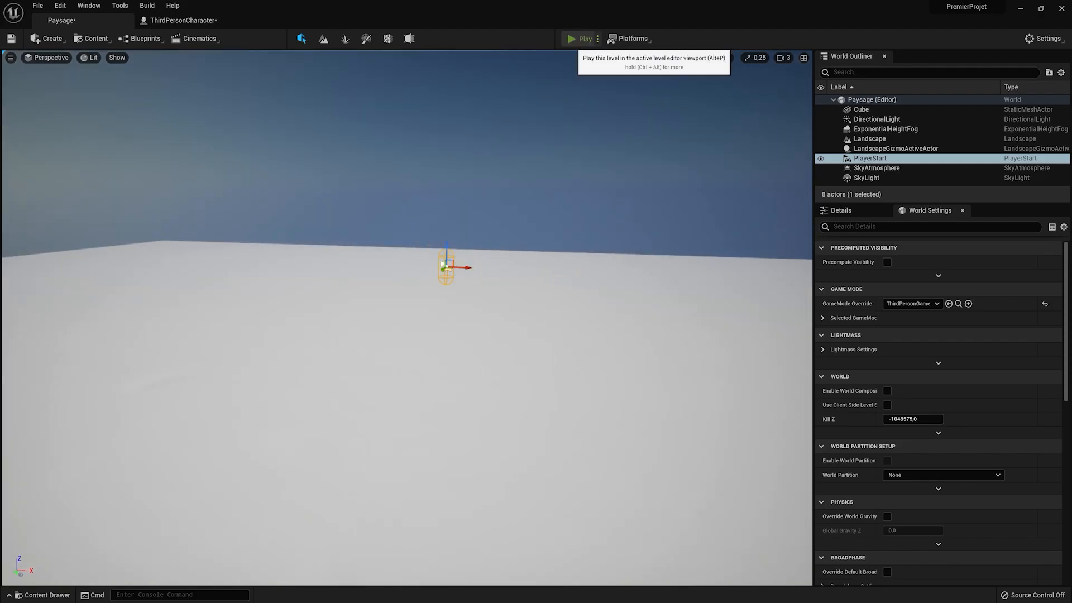
pyautogui.click(583, 38)
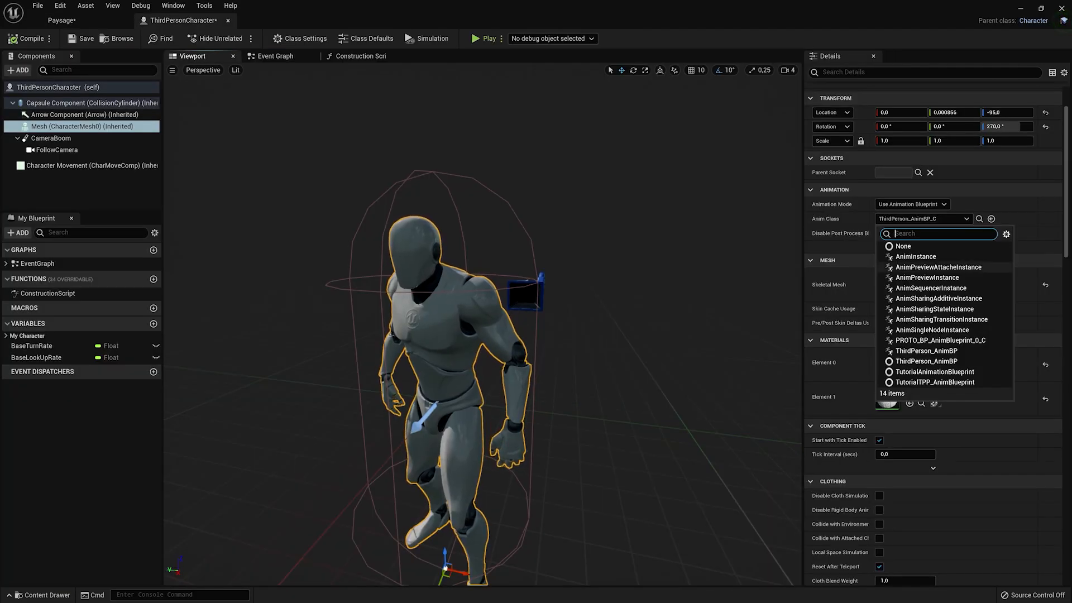
# - Set the character mesh's Anim Class to None and compile the ThirdPersonCharacter blueprint
pyautogui.click(924, 219)
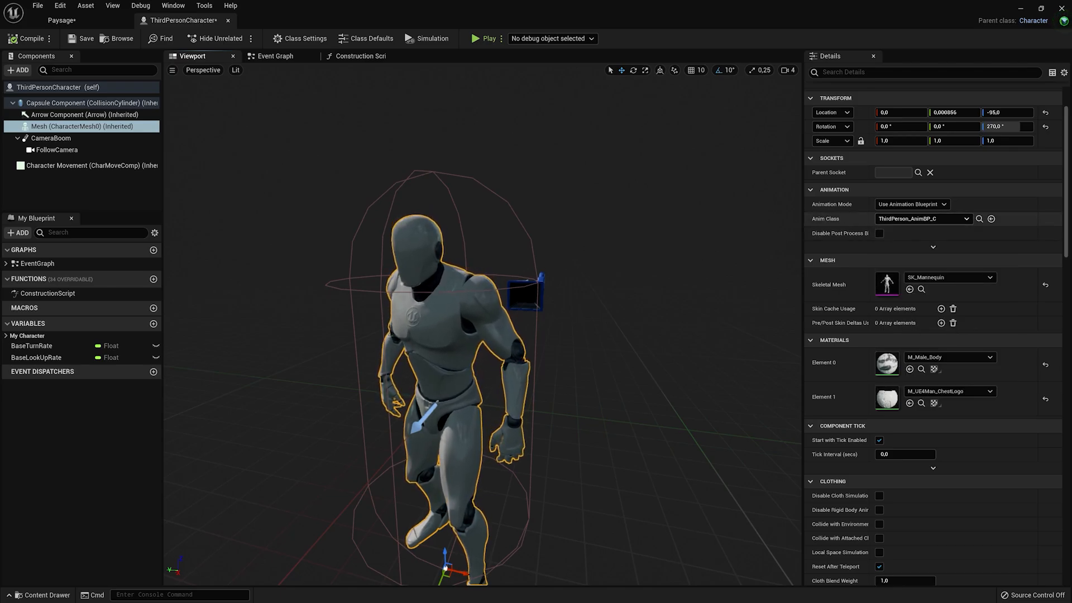
pyautogui.click(924, 218)
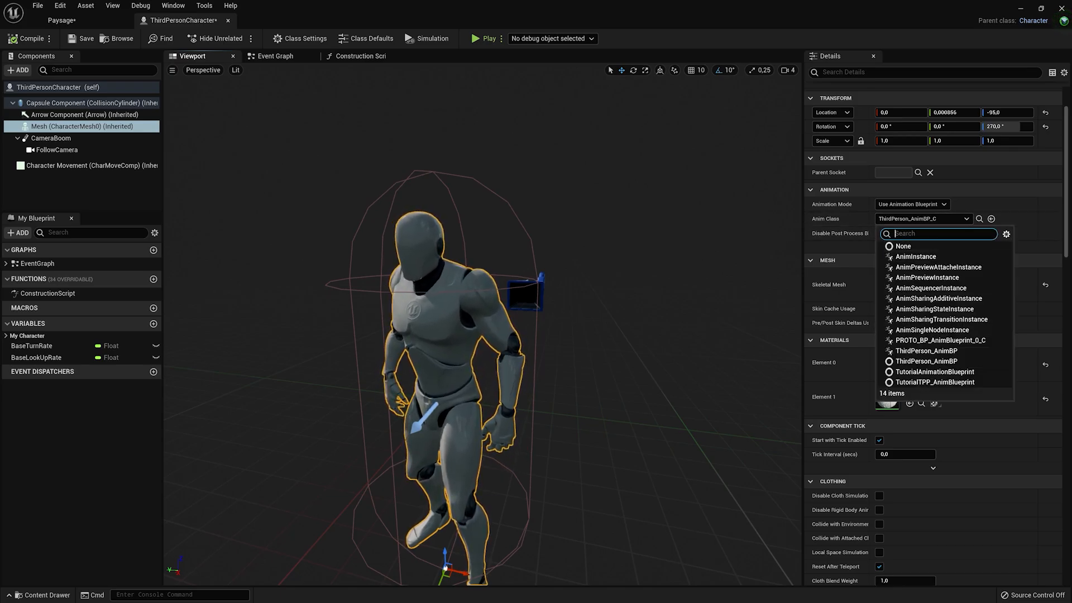
pyautogui.click(924, 219)
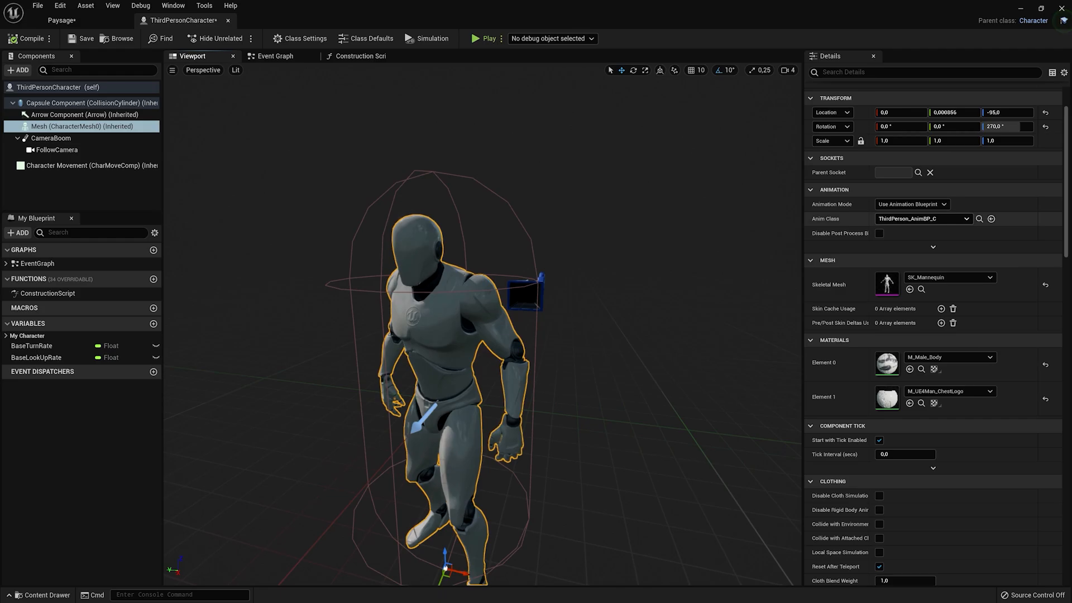
pyautogui.click(924, 219)
pyautogui.click(906, 247)
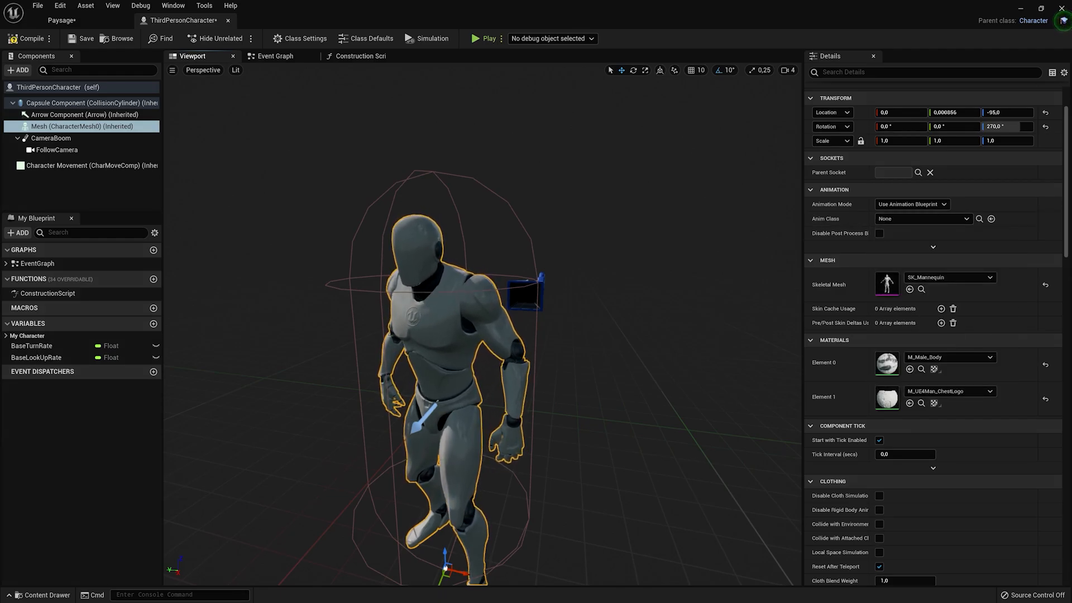
pyautogui.click(27, 38)
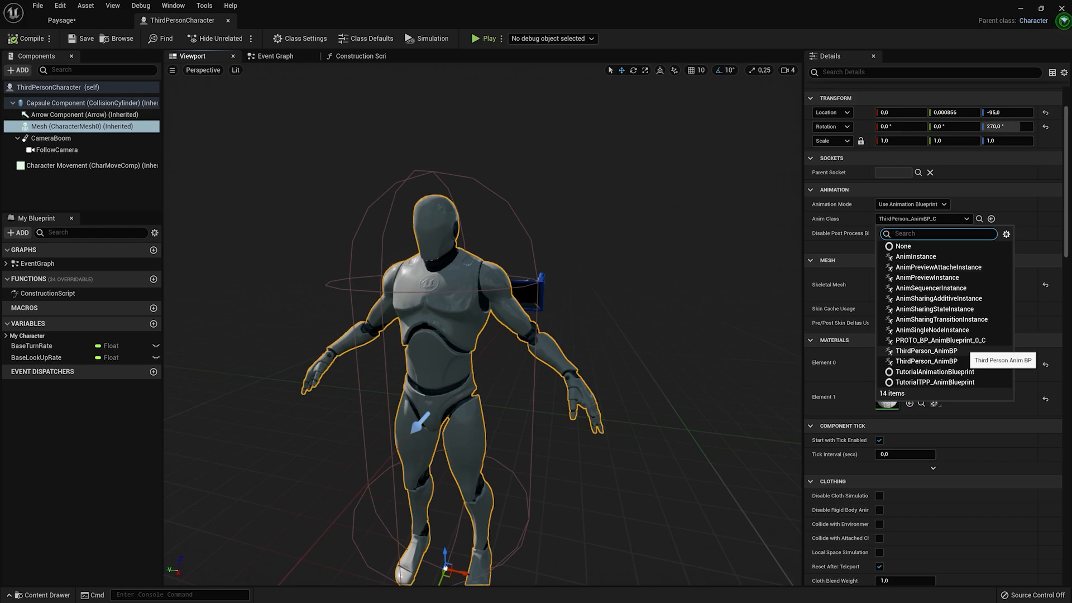
# - Assign ThirdPerson_AnimBP as the character mesh's Anim Class
pyautogui.click(927, 351)
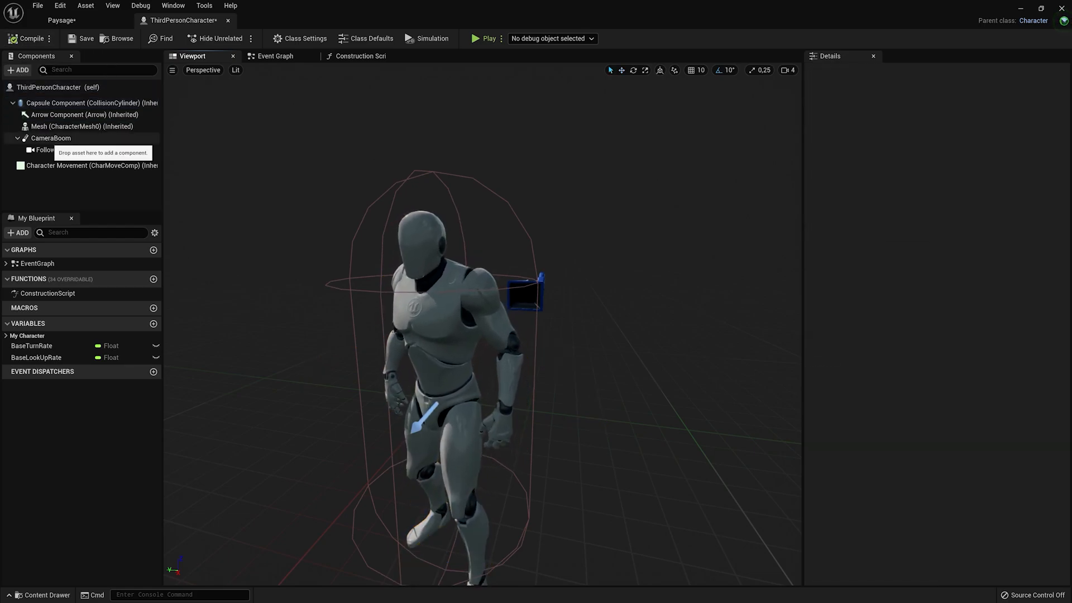
# - Increase the CameraBoom's Target Arm Length to move the follow camera farther behind the character
pyautogui.click(51, 138)
pyautogui.moveTo(481, 324); pyautogui.dragTo(352, 327)
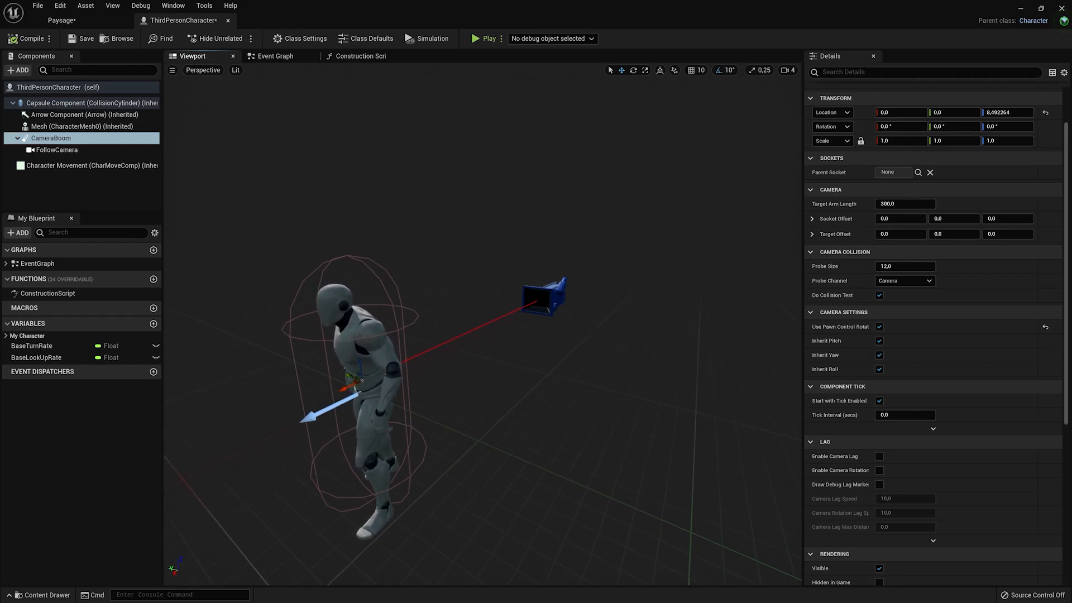
pyautogui.moveTo(905, 204); pyautogui.dragTo(1005, 204)
pyautogui.moveTo(670, 313); pyautogui.dragTo(690, 307, button='right')
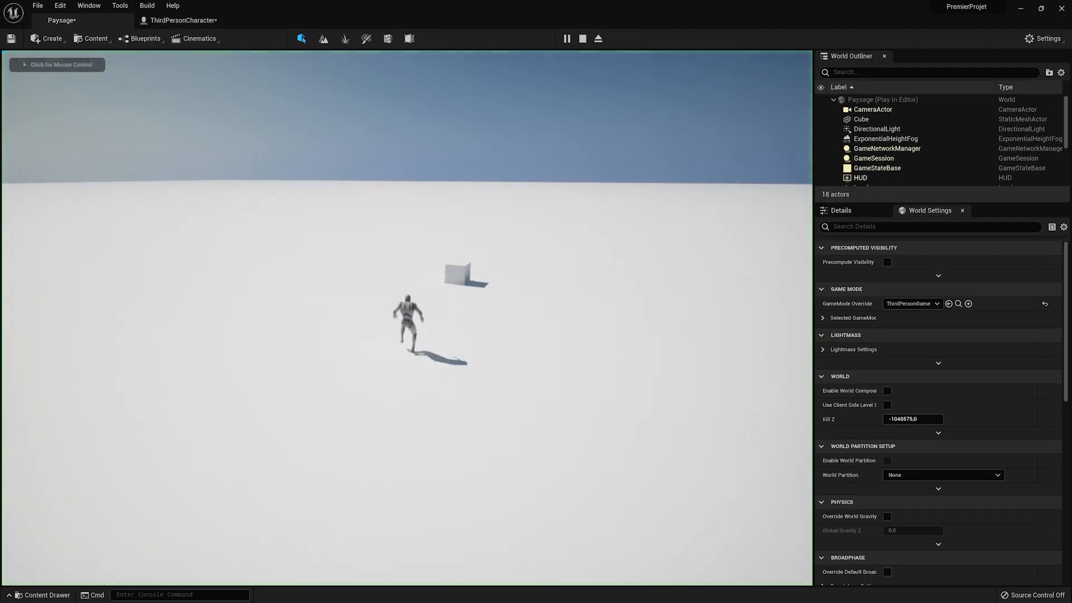
# - Play-test the distant camera by running the character forward and sideways around the cube
pyautogui.click(408, 318)
pyautogui.press('w')
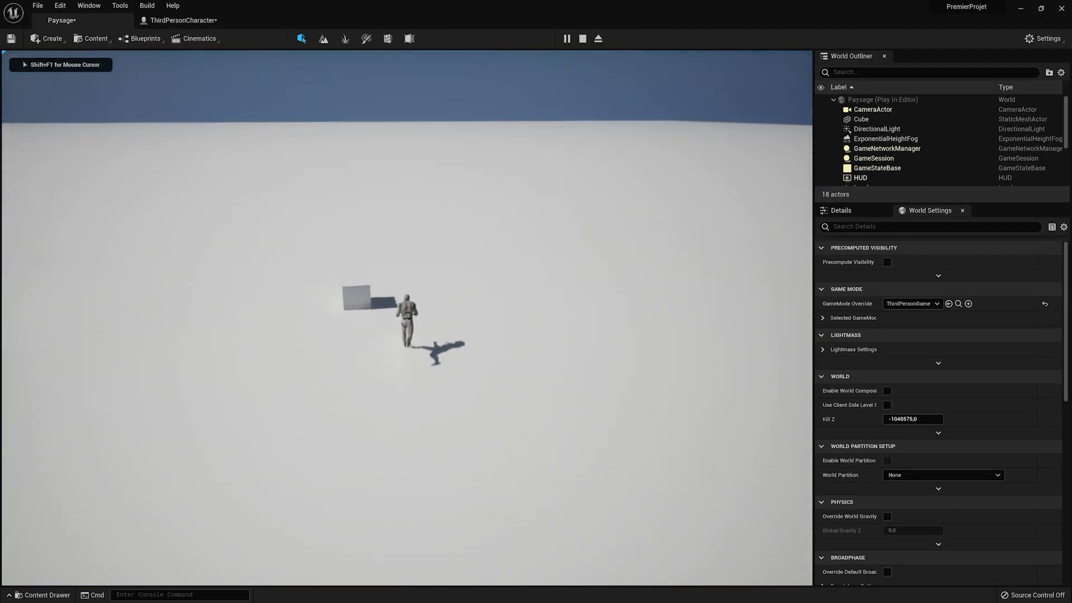
pyautogui.press('d')
pyautogui.press('a')
pyautogui.press('d')
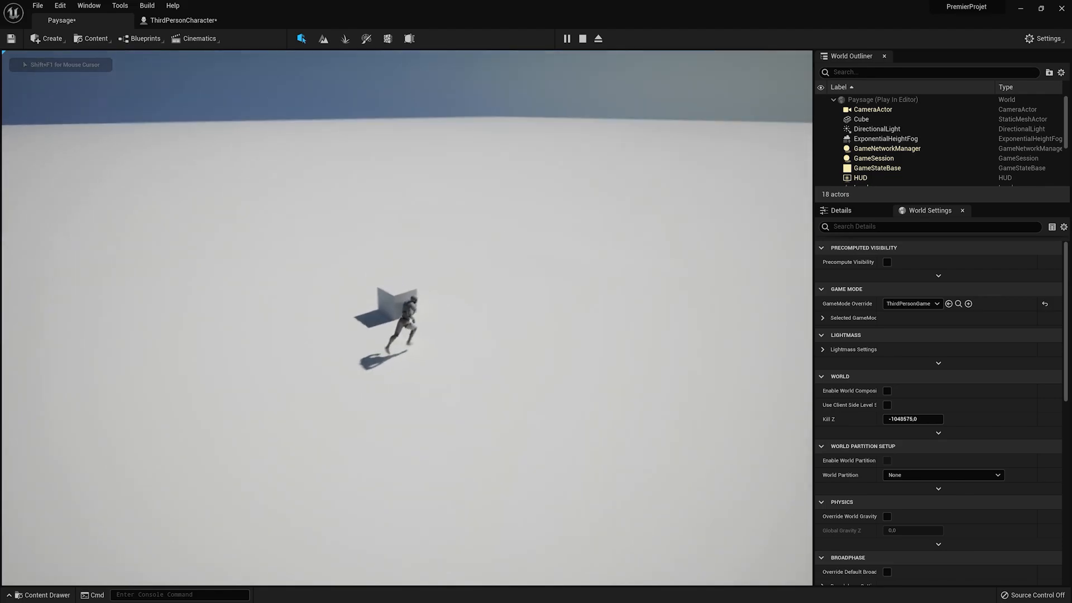
pyautogui.press('a')
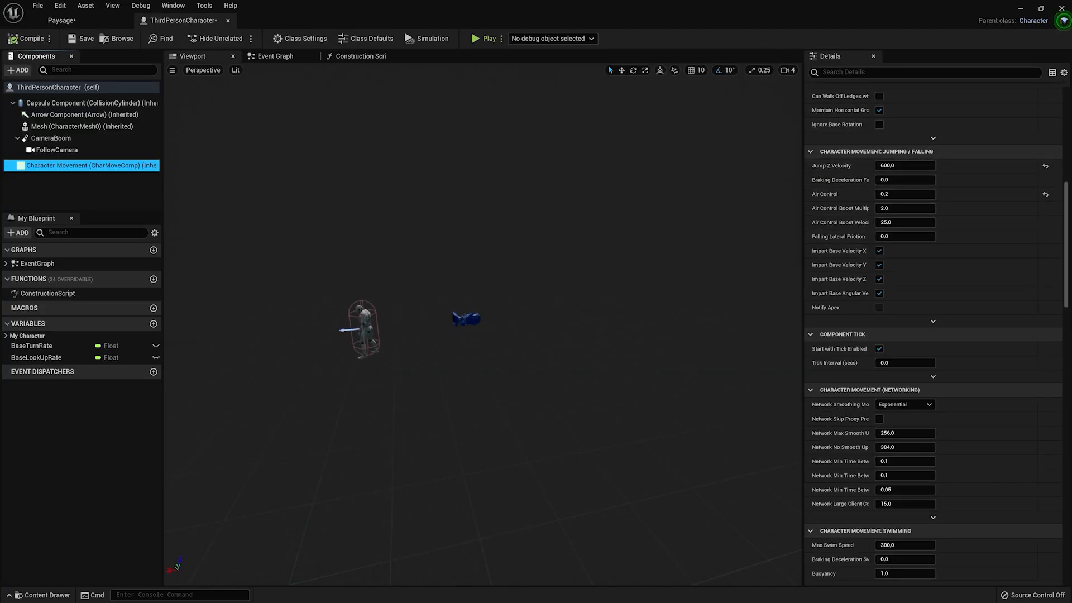
# - Set the Character Movement component's Max Walk Speed to 300 and play-test the character walking forward
pyautogui.scroll(-5, 932, 335)
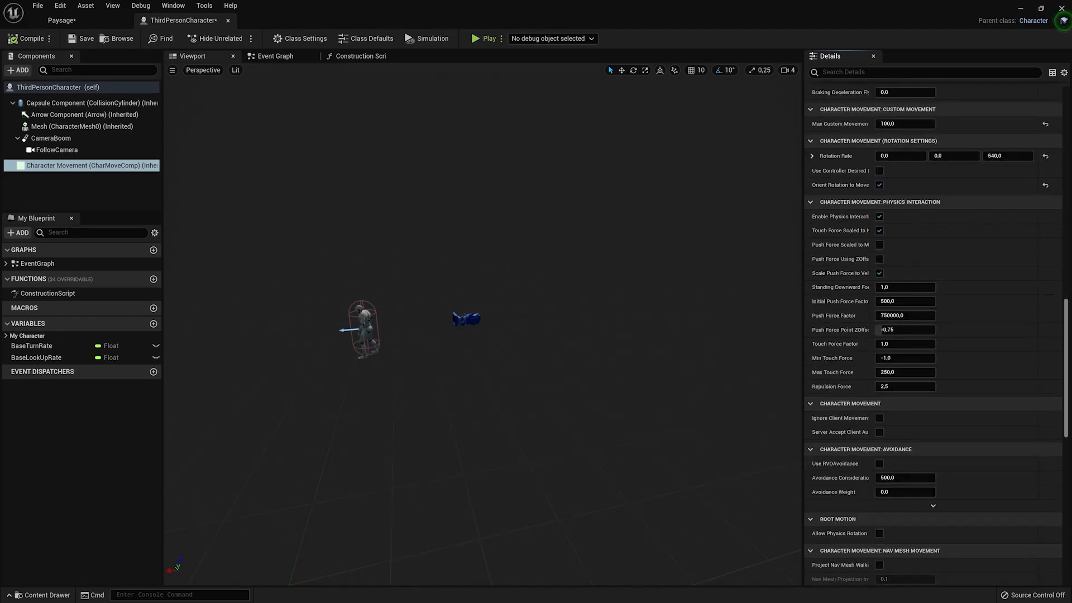
pyautogui.scroll(10, 933, 336)
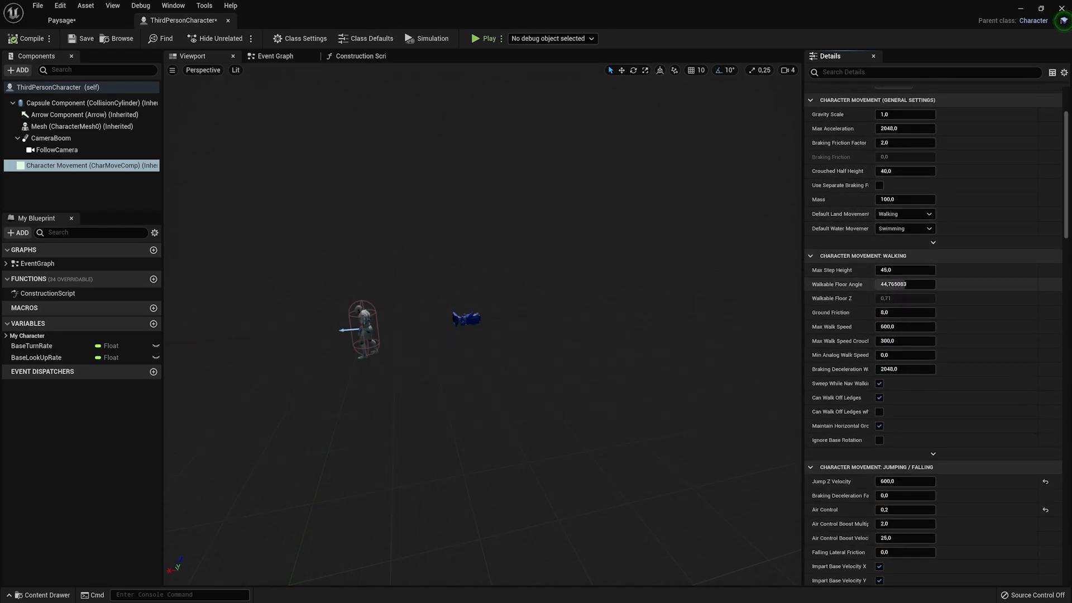
pyautogui.click(912, 327)
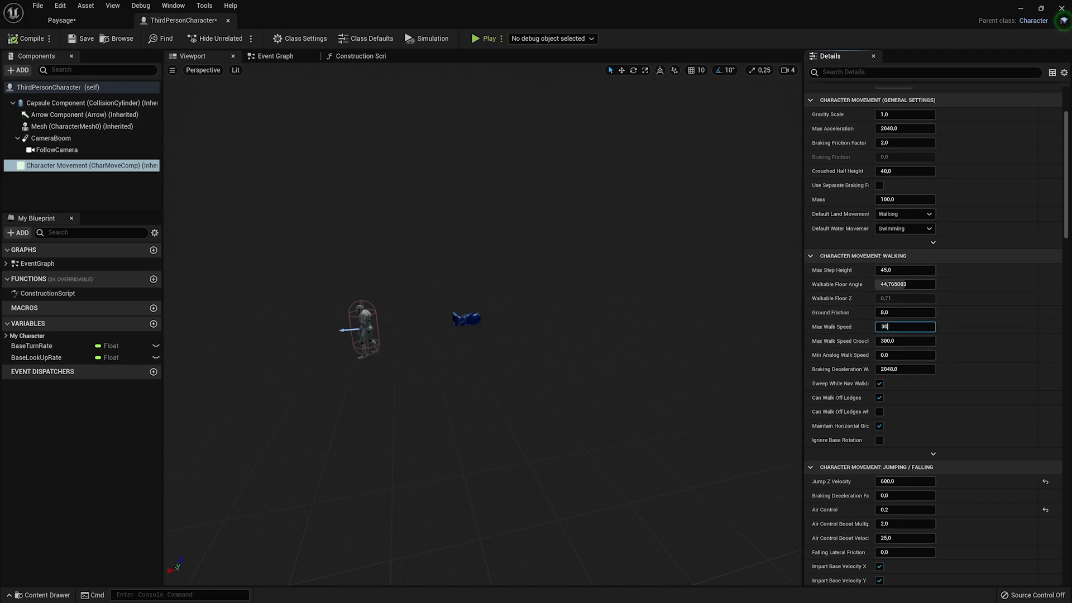
pyautogui.press('Return')
pyautogui.scroll(-1, 849, 299)
pyautogui.scroll(-8, 860, 313)
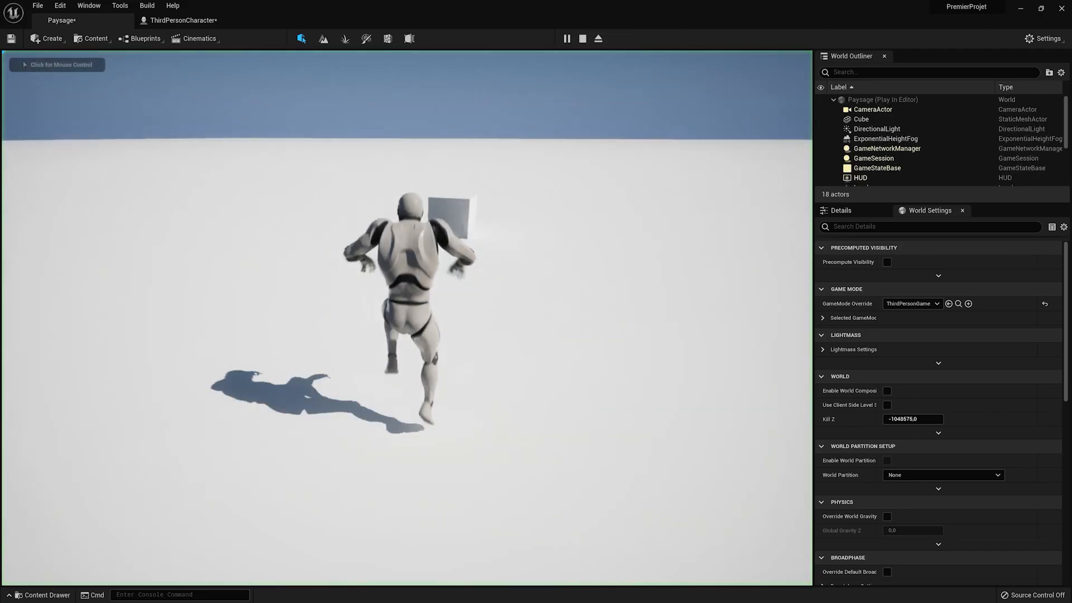
pyautogui.press('w')
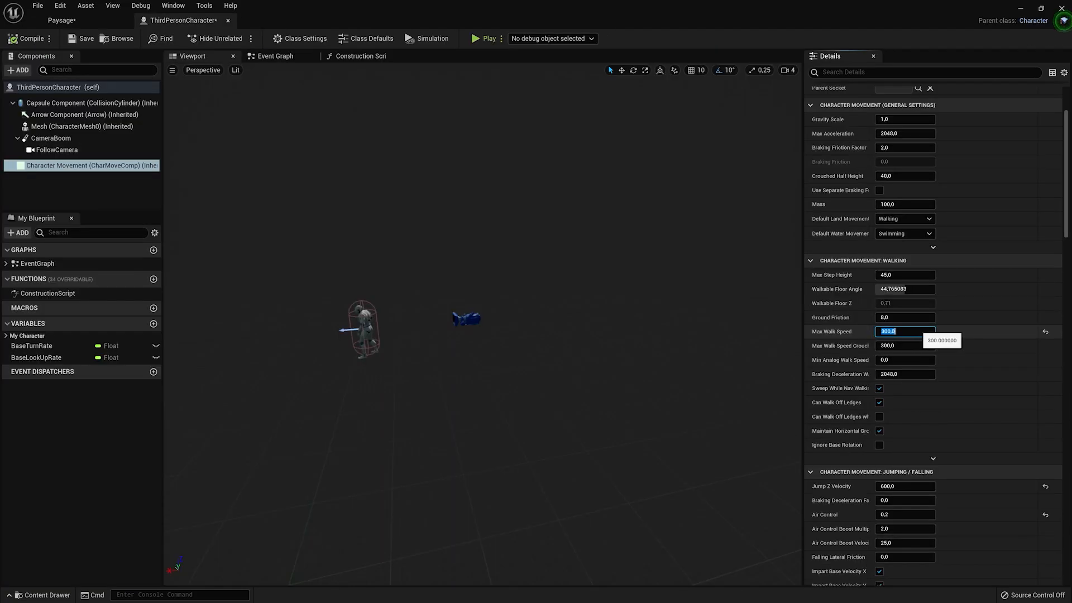
# - Set Max Walk Speed to 100, compile the blueprint, and play-test the walk in the Paysage level
pyautogui.click(904, 331)
pyautogui.write('100')
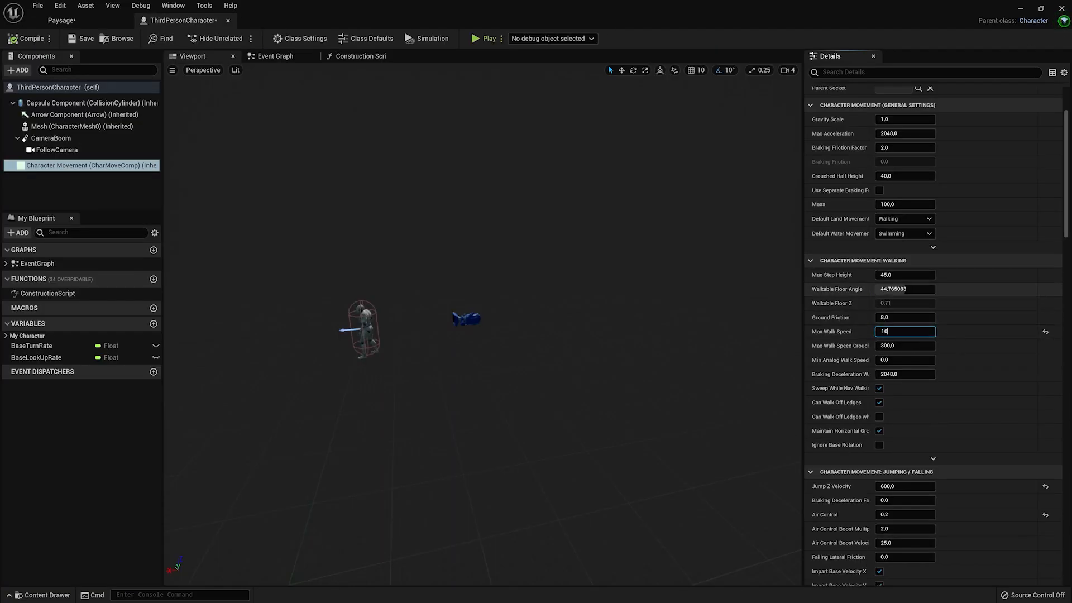
pyautogui.click(29, 39)
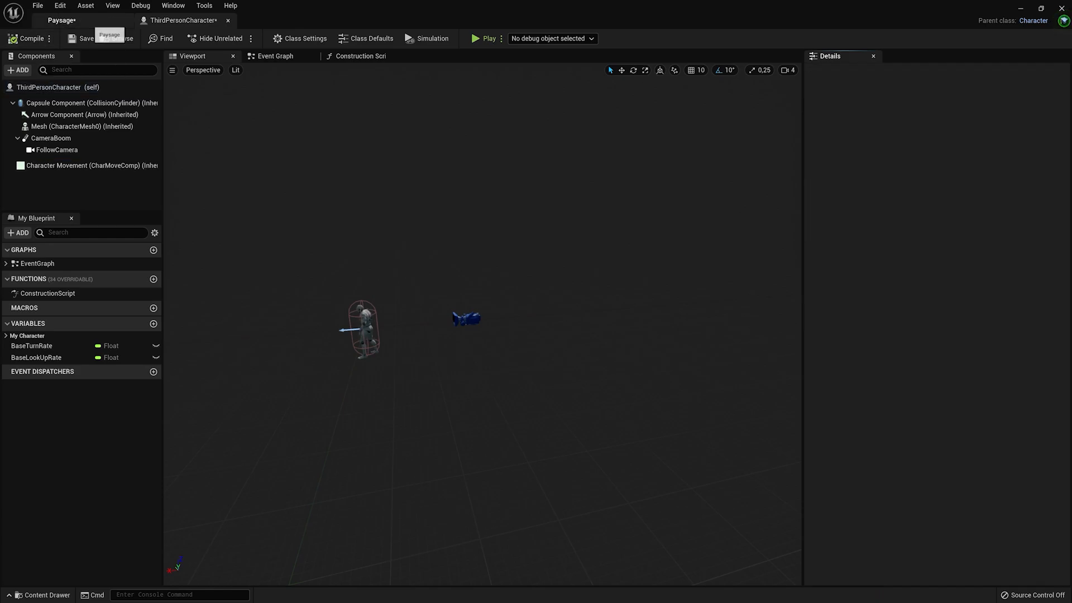
pyautogui.click(86, 21)
pyautogui.click(581, 38)
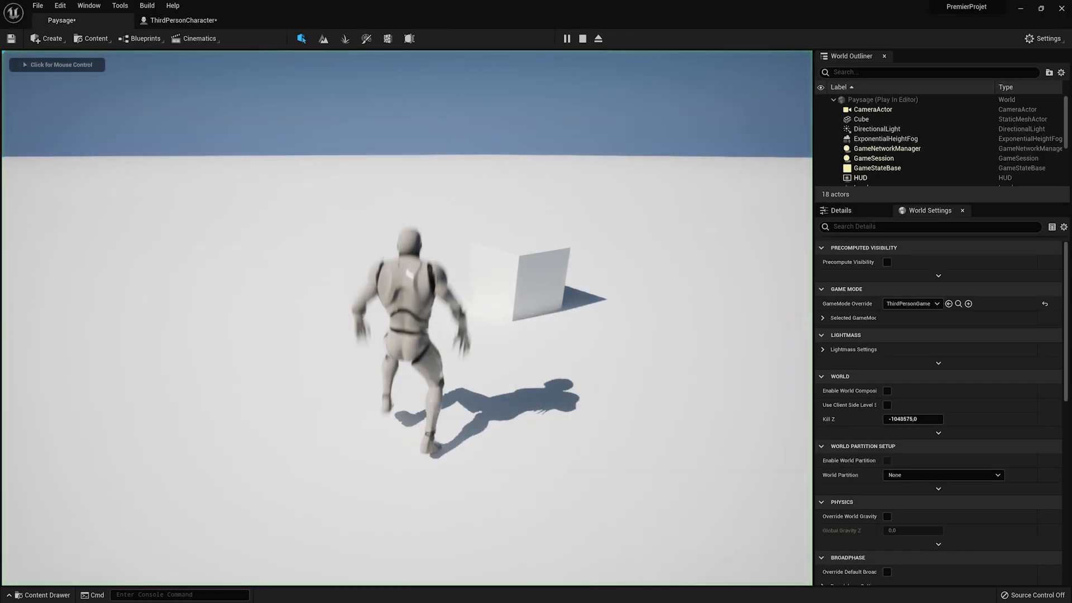
pyautogui.press('w')
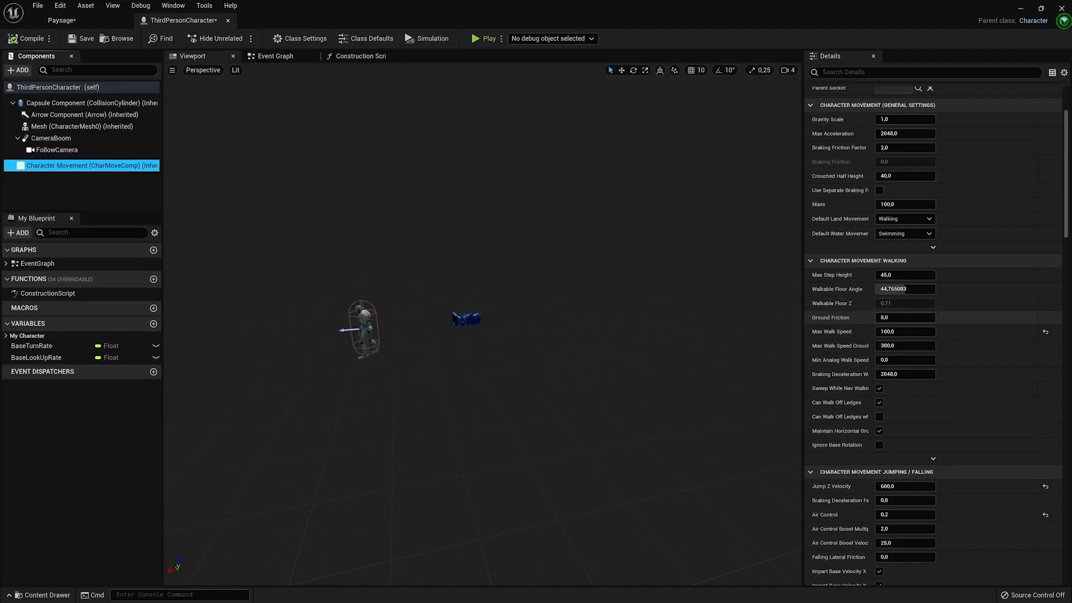
# - Reset the Character Movement component's Max Walk Speed to its default and compile the blueprint
pyautogui.click(1045, 332)
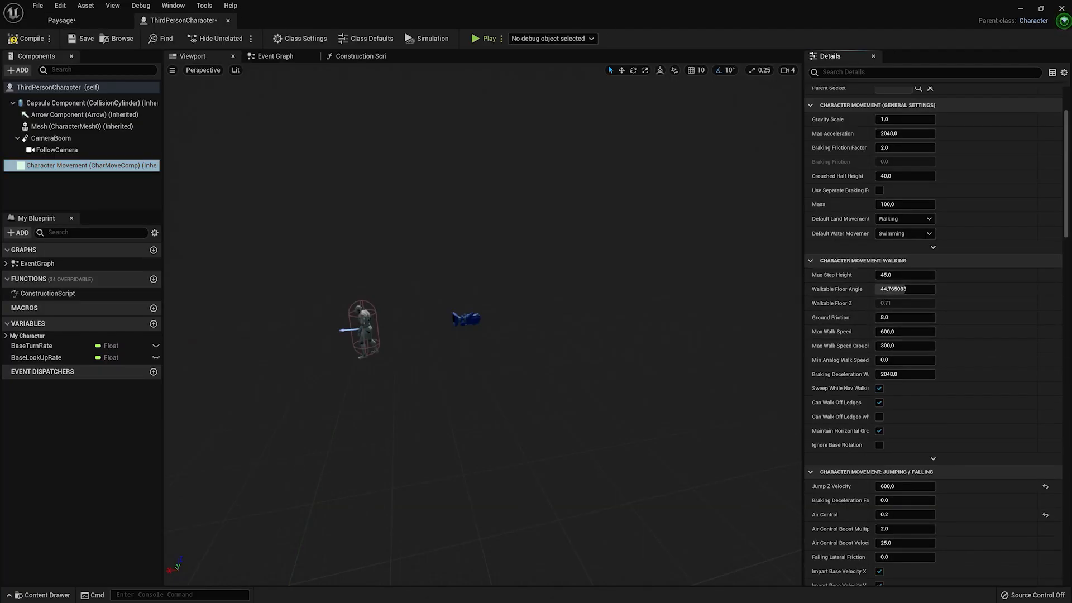
pyautogui.click(28, 38)
# - Examine the gamepad, mouse, jump, touch and movement input node groups in the character's Event Graph
pyautogui.click(274, 56)
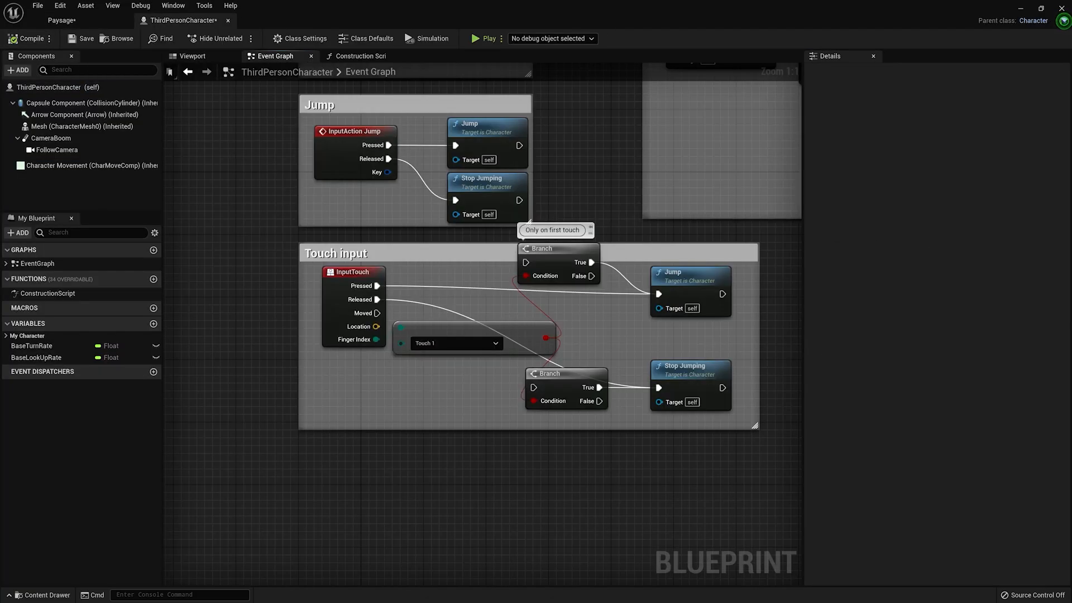
pyautogui.scroll(-8, 567, 340)
pyautogui.scroll(6, 567, 340)
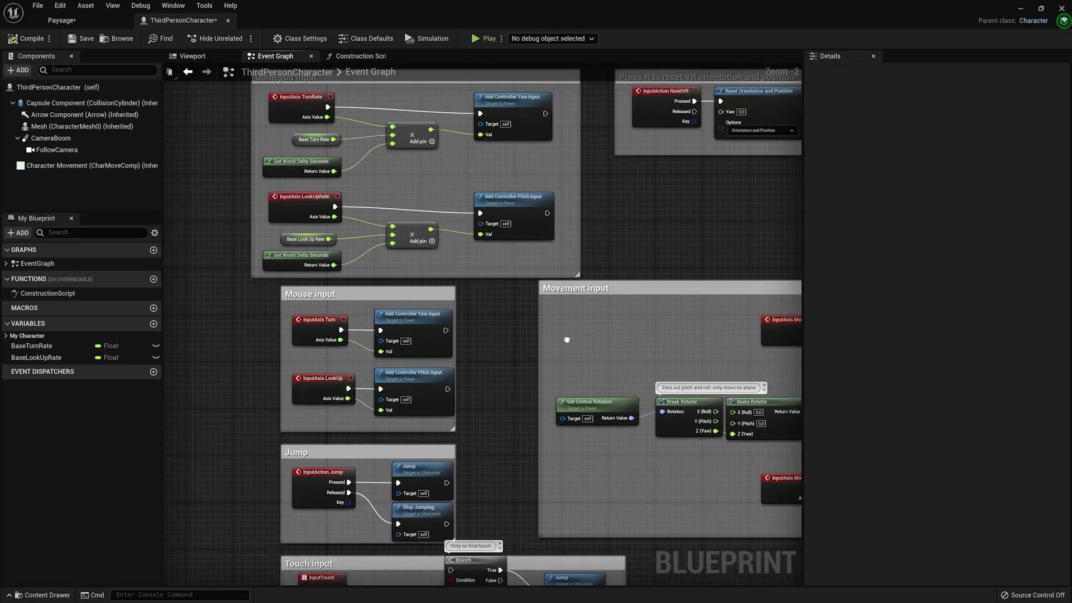
pyautogui.moveTo(566, 340); pyautogui.dragTo(505, 313, button='right')
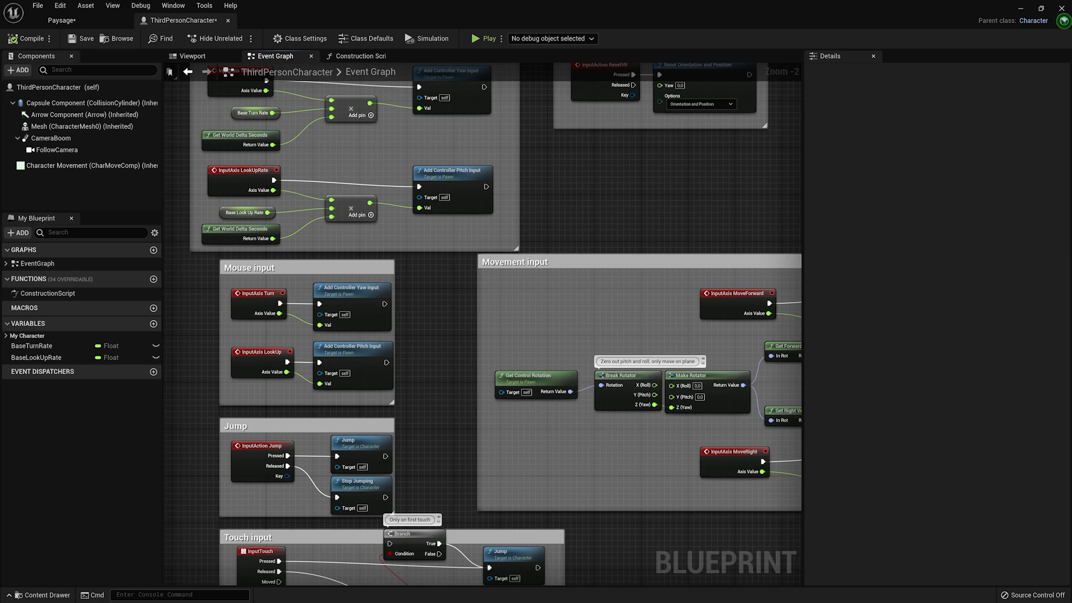
pyautogui.scroll(-5, 341, 305)
pyautogui.scroll(3, 341, 305)
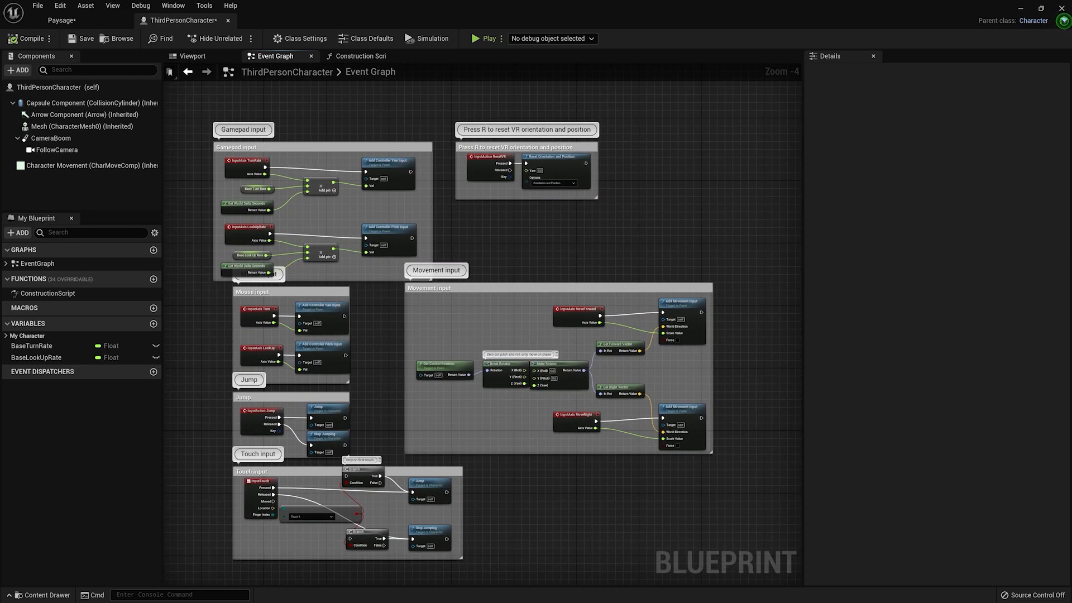
pyautogui.scroll(4, 483, 330)
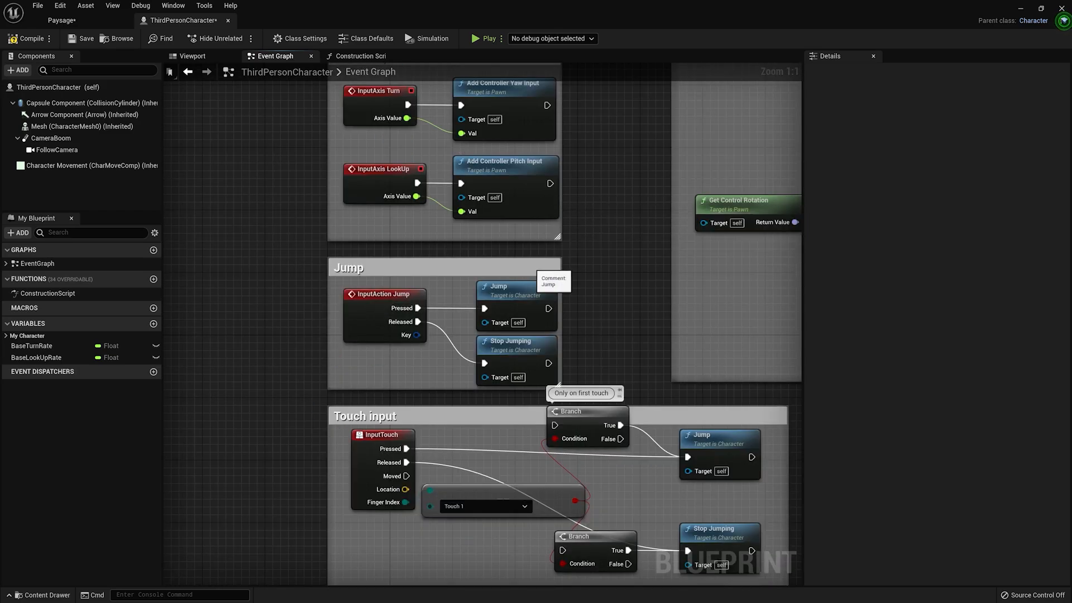
pyautogui.moveTo(418, 308); pyautogui.dragTo(361, 281, button='right')
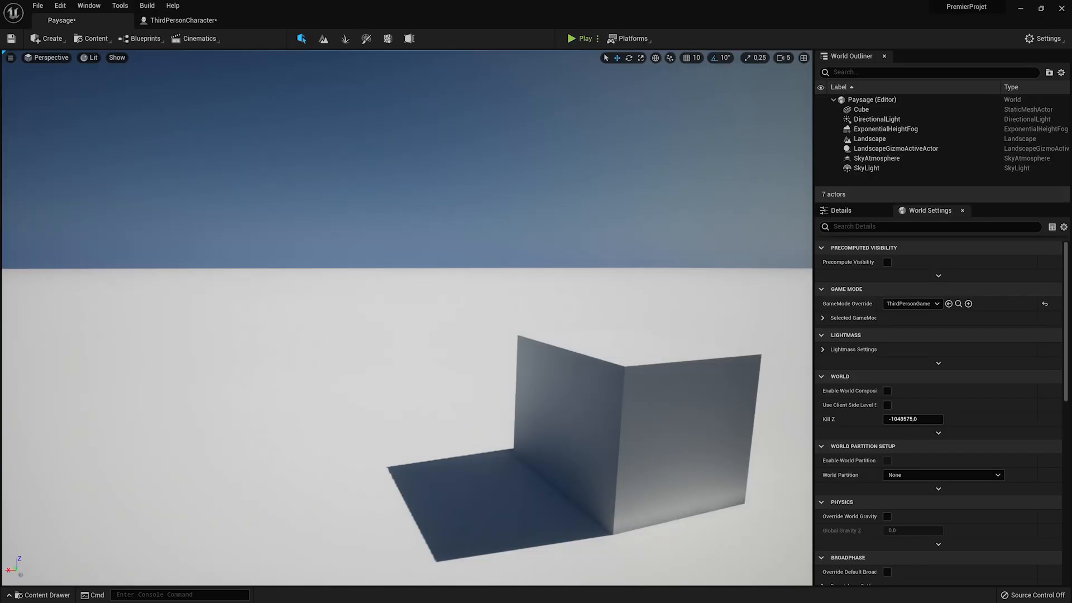
# - Examine the Jump action's key bindings among the Input action mappings in the project settings
pyautogui.click(1043, 38)
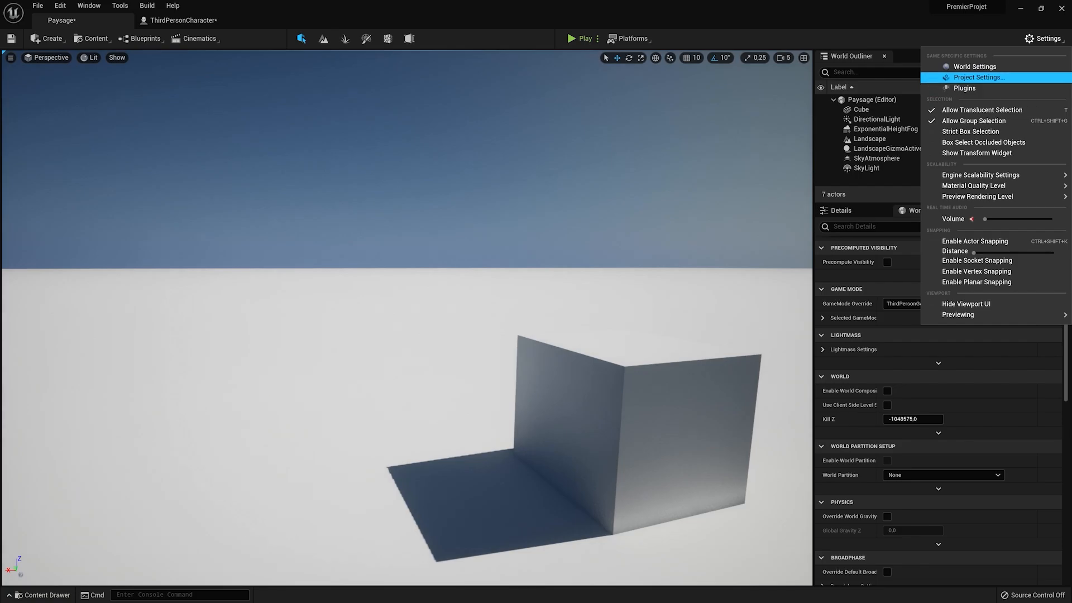
pyautogui.click(960, 77)
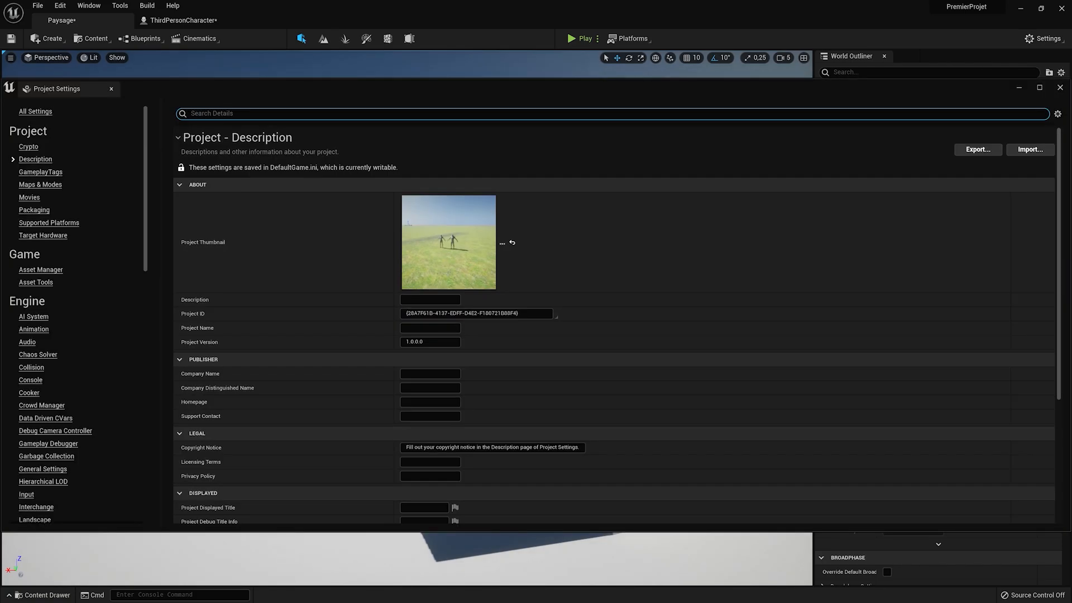
pyautogui.click(26, 495)
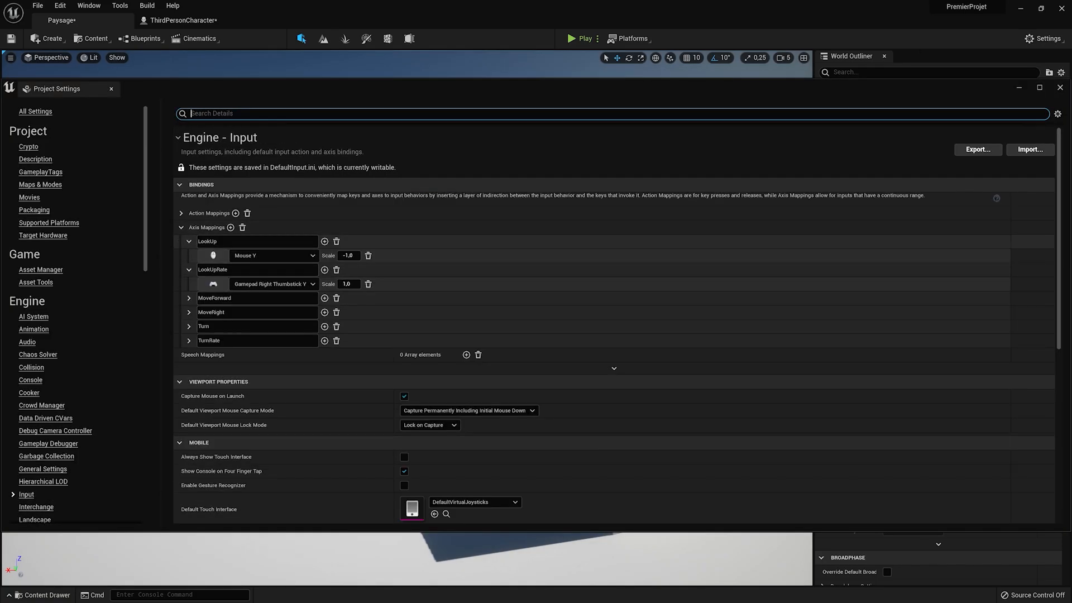
pyautogui.click(181, 213)
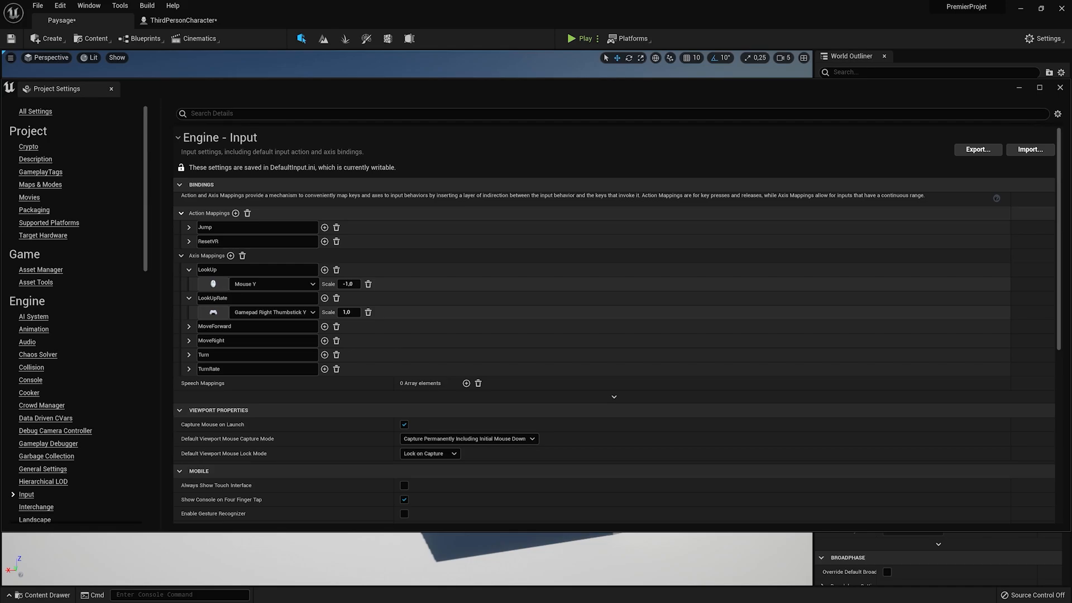
pyautogui.click(189, 227)
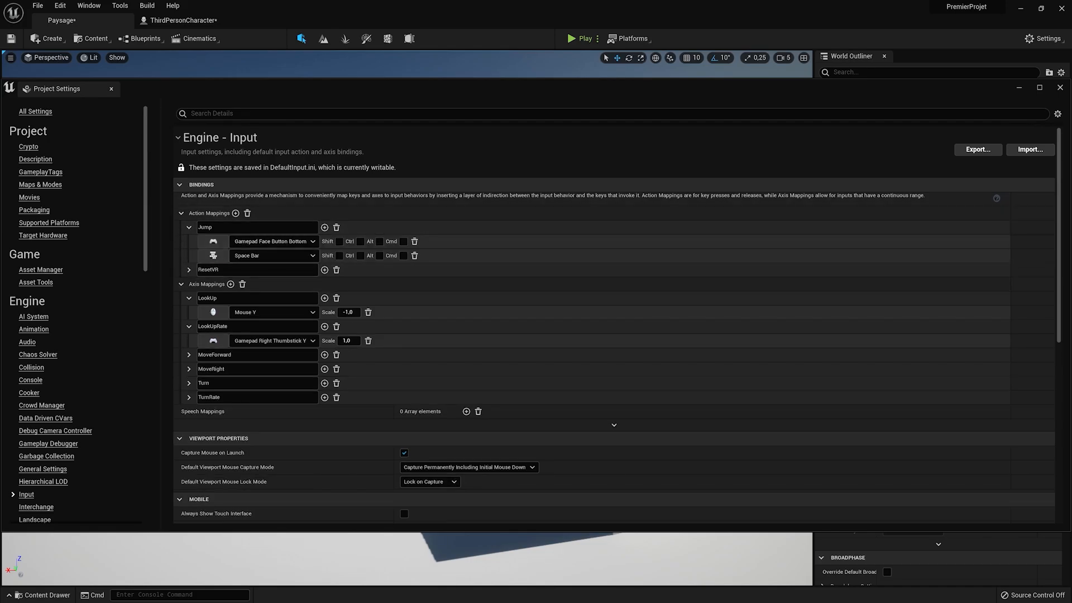
pyautogui.click(1040, 87)
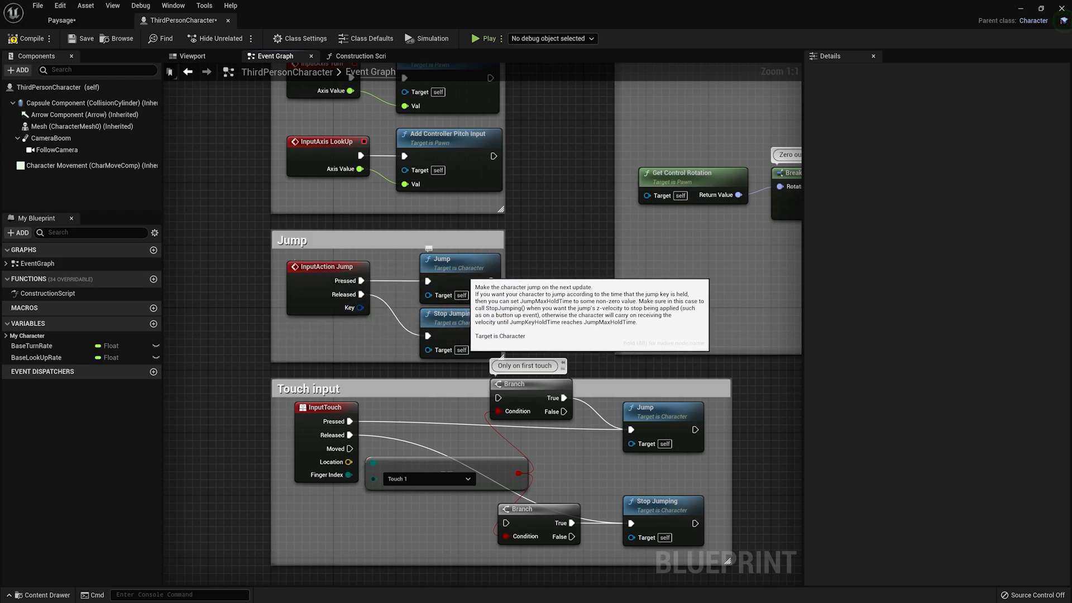
# - Try to open the source code of the Jump function from its node in the Jump group
pyautogui.click(454, 270)
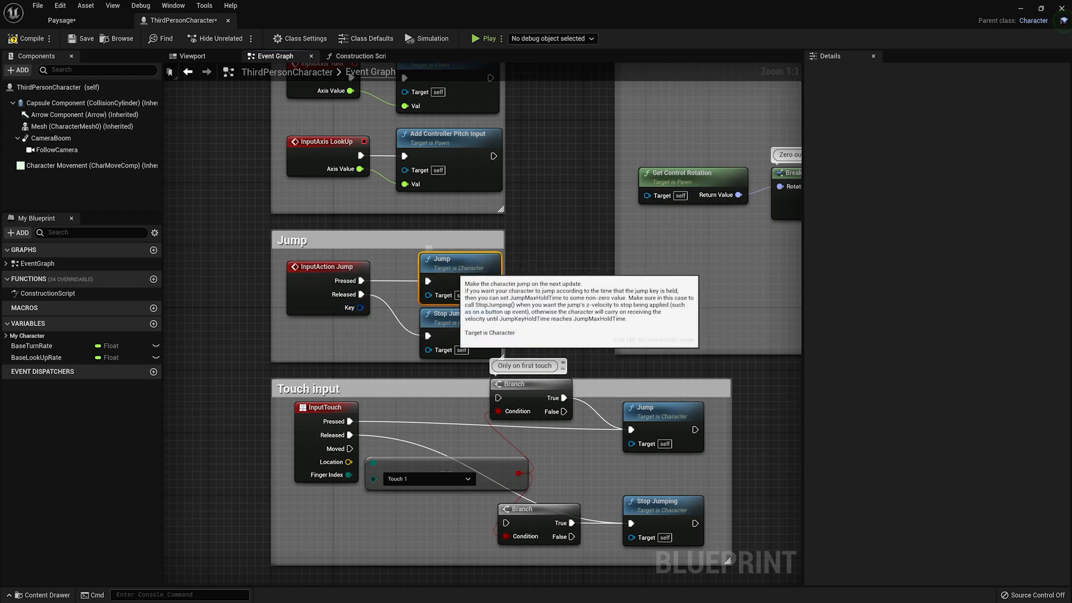
pyautogui.doubleClick(454, 270)
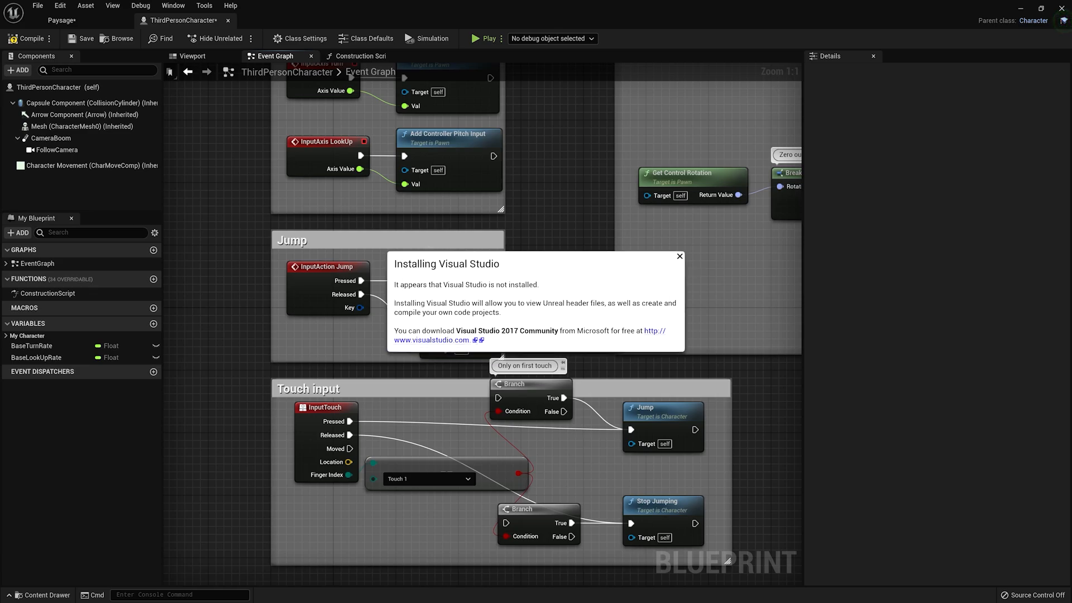
pyautogui.click(679, 256)
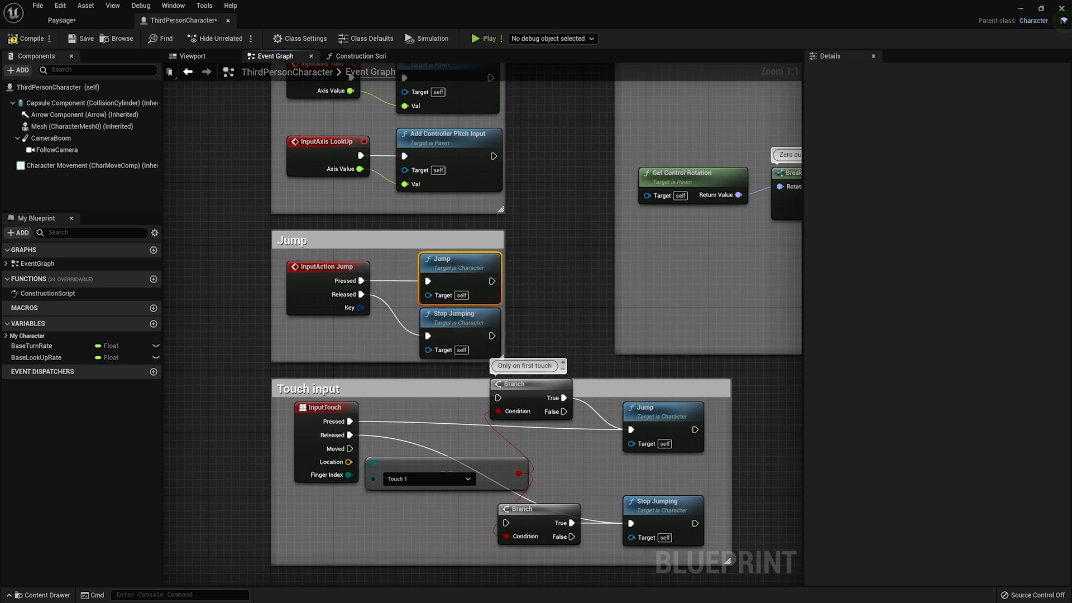
pyautogui.click(534, 292)
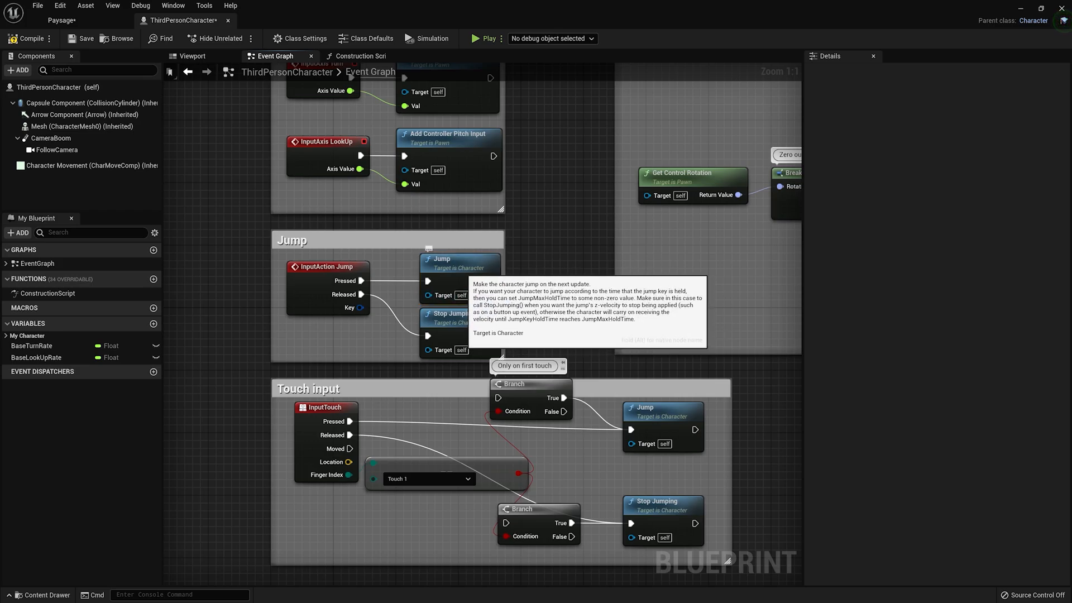
# - Add a keyboard G event node in the empty area of the Event Graph beside the Touch input group
pyautogui.rightClick(204, 278)
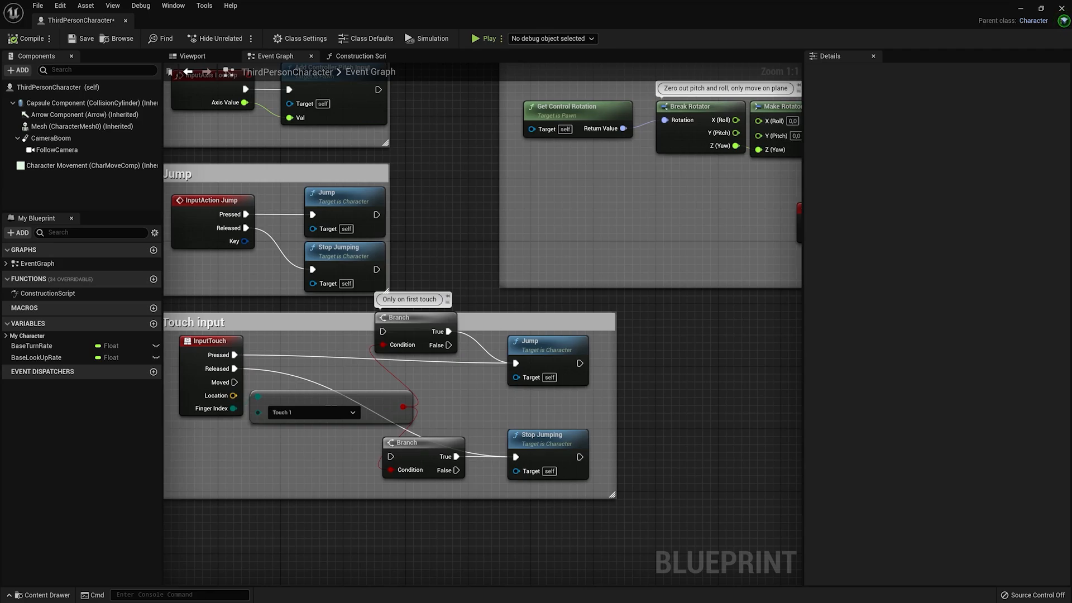
pyautogui.moveTo(498, 378); pyautogui.dragTo(164, 357, button='right')
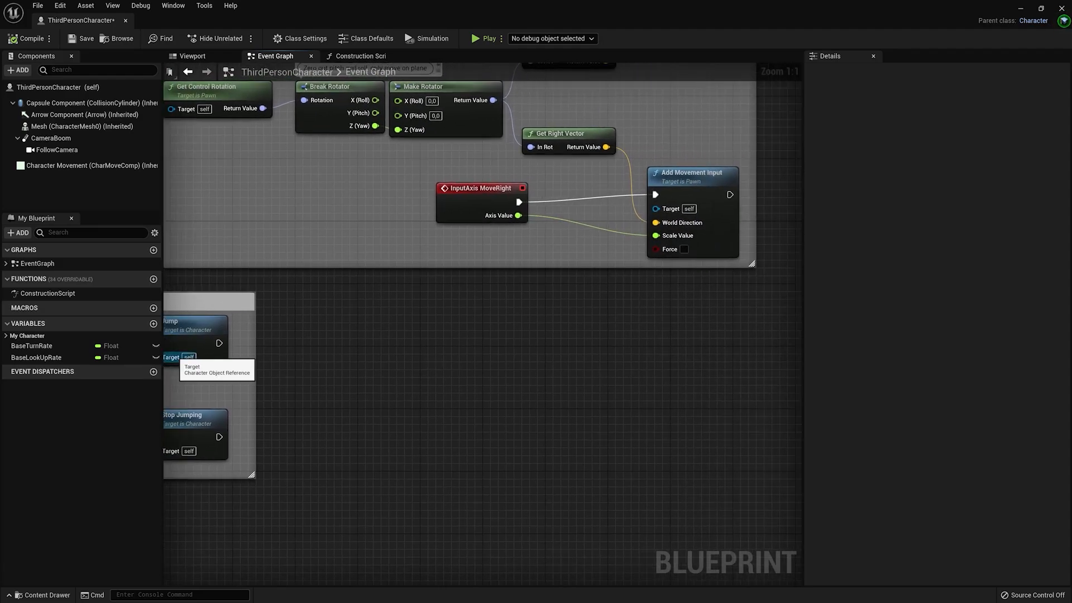
pyautogui.moveTo(317, 361); pyautogui.dragTo(336, 371, button='right')
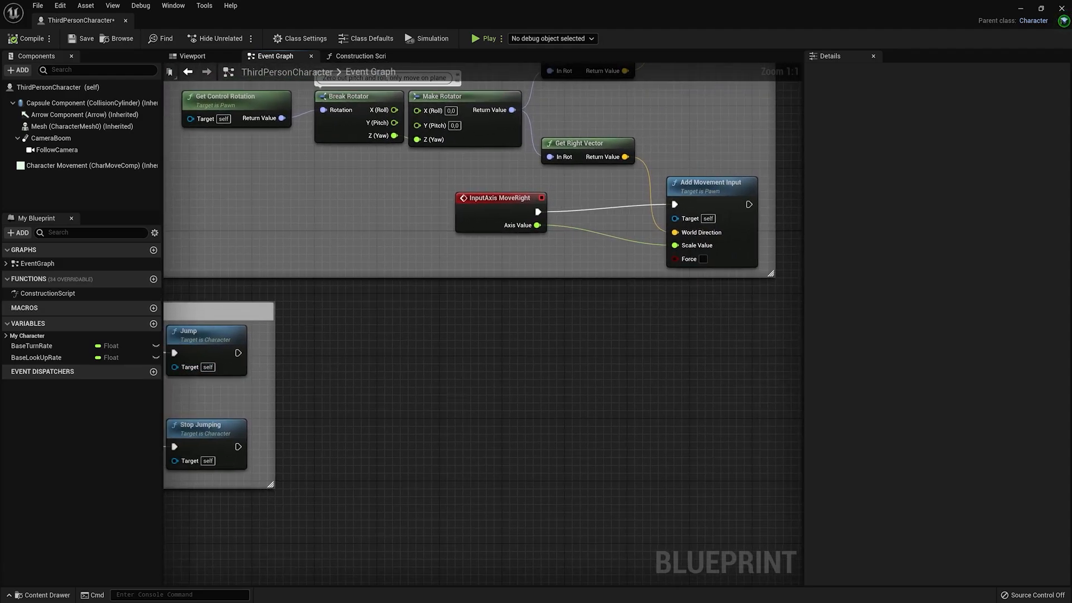
pyautogui.rightClick(359, 367)
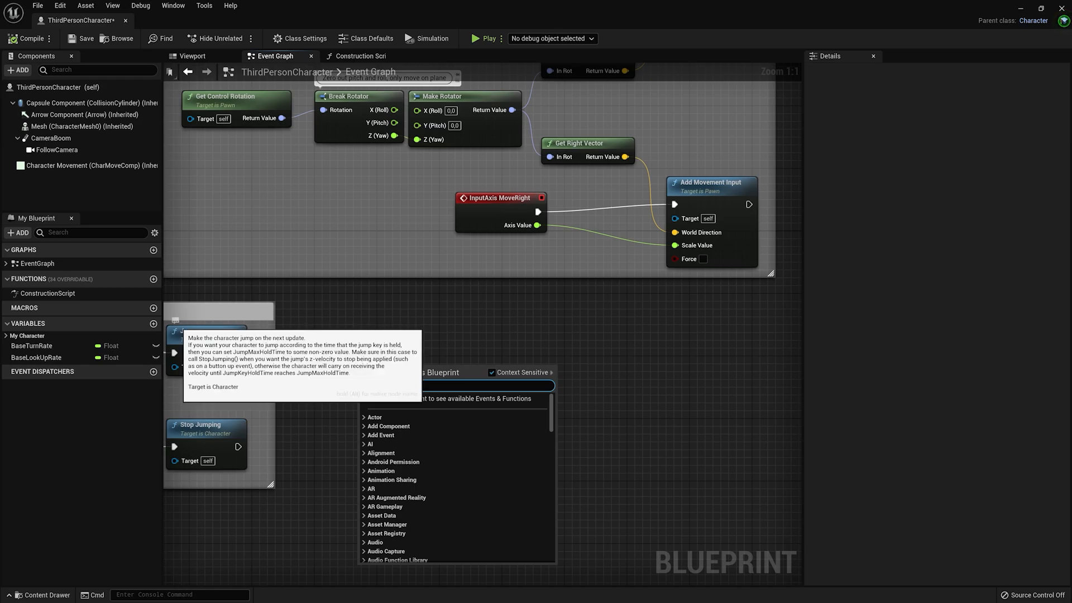
pyautogui.write('keyboard')
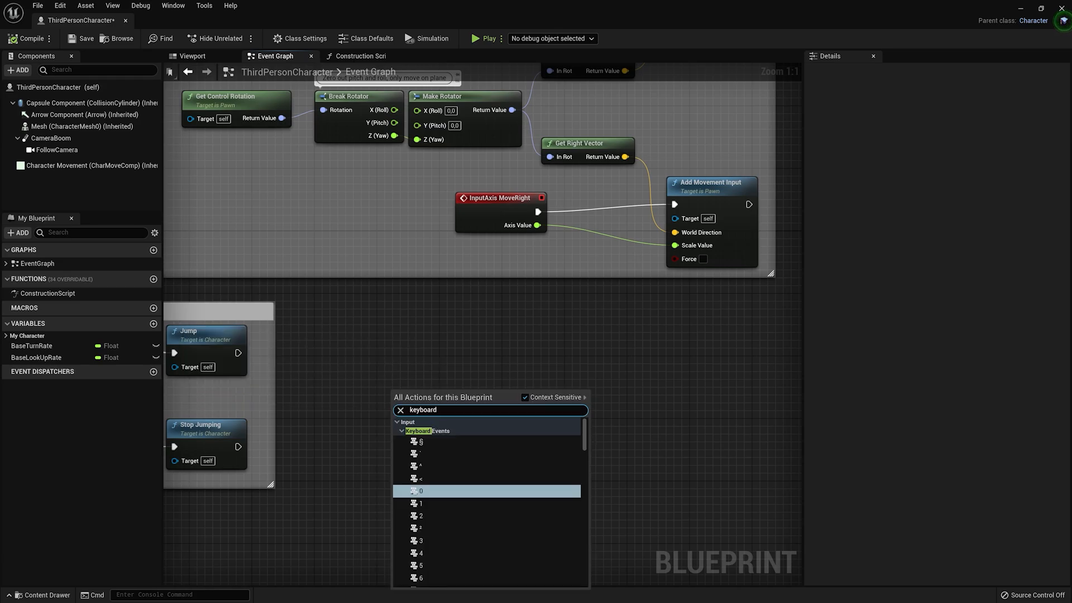
pyautogui.write(' G')
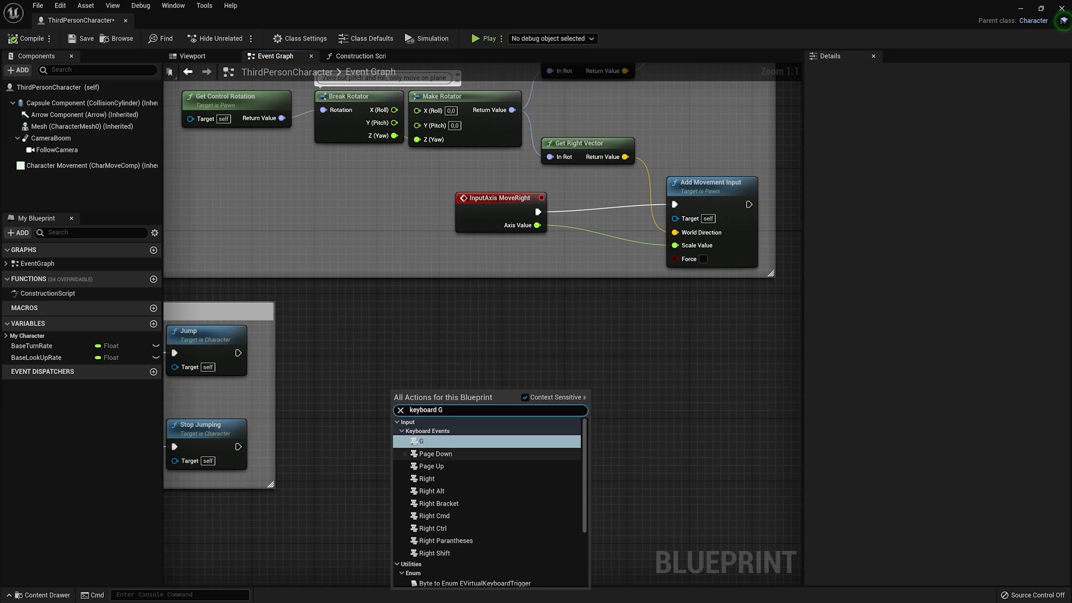
pyautogui.press('Return')
# - Connect the G event's Pressed output to a new Set Simulate Physics (Mesh) node
pyautogui.moveTo(396, 407); pyautogui.dragTo(329, 374, button='right')
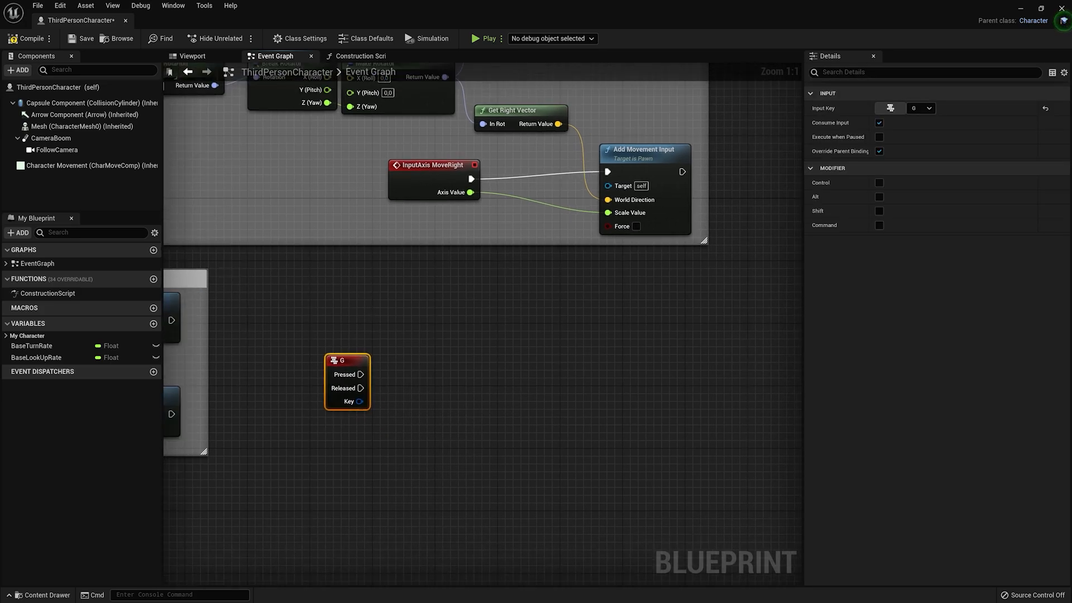
pyautogui.scroll(-2, 317, 287)
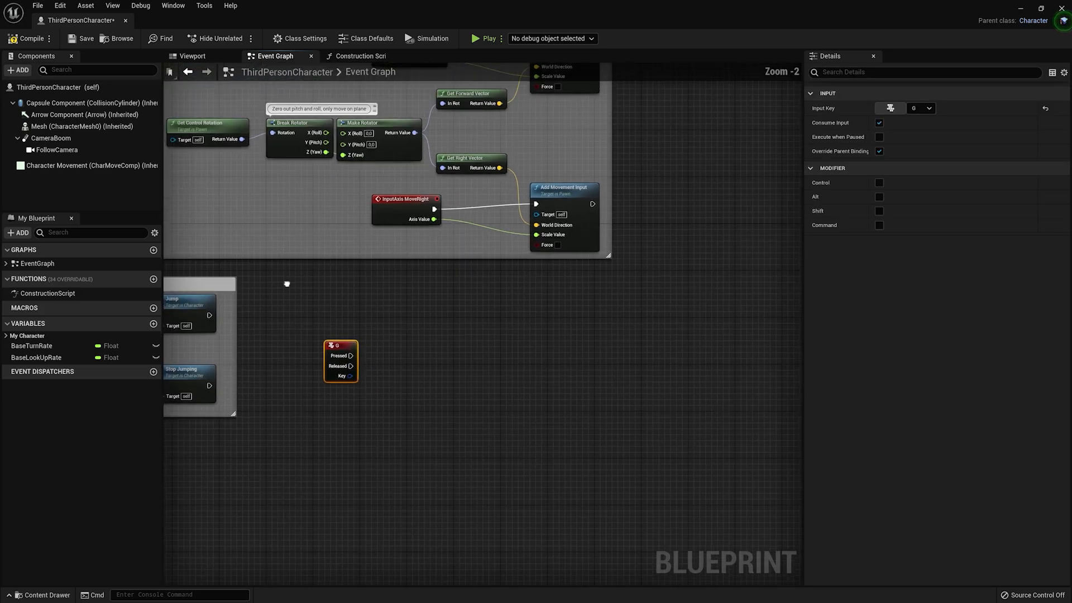
pyautogui.moveTo(317, 287); pyautogui.dragTo(797, 447, button='right')
pyautogui.scroll(2, 581, 450)
pyautogui.moveTo(430, 351); pyautogui.dragTo(365, 356, button='right')
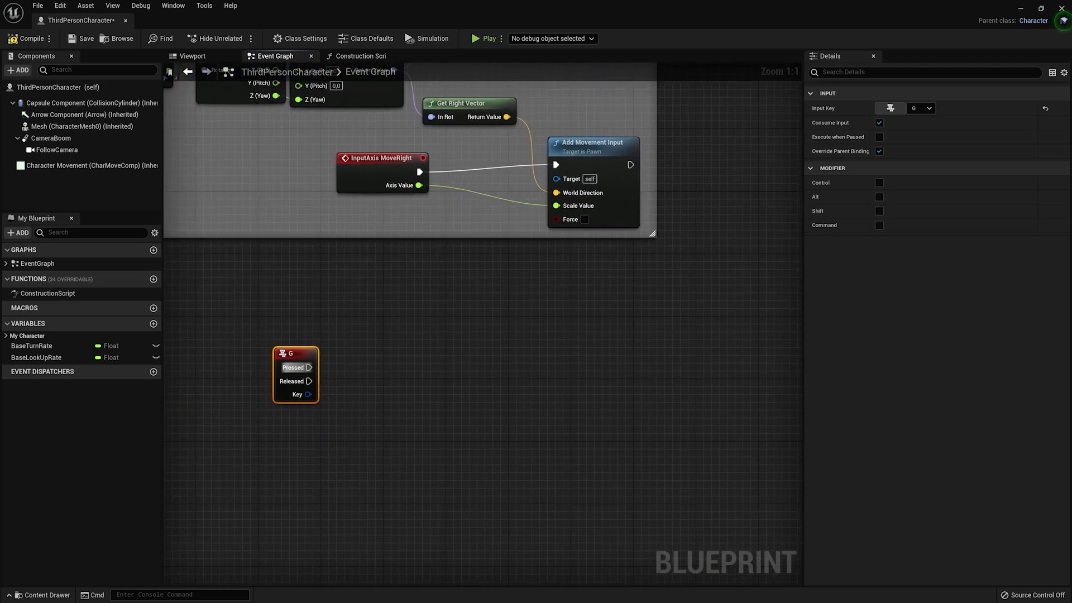
pyautogui.moveTo(309, 368); pyautogui.dragTo(387, 368)
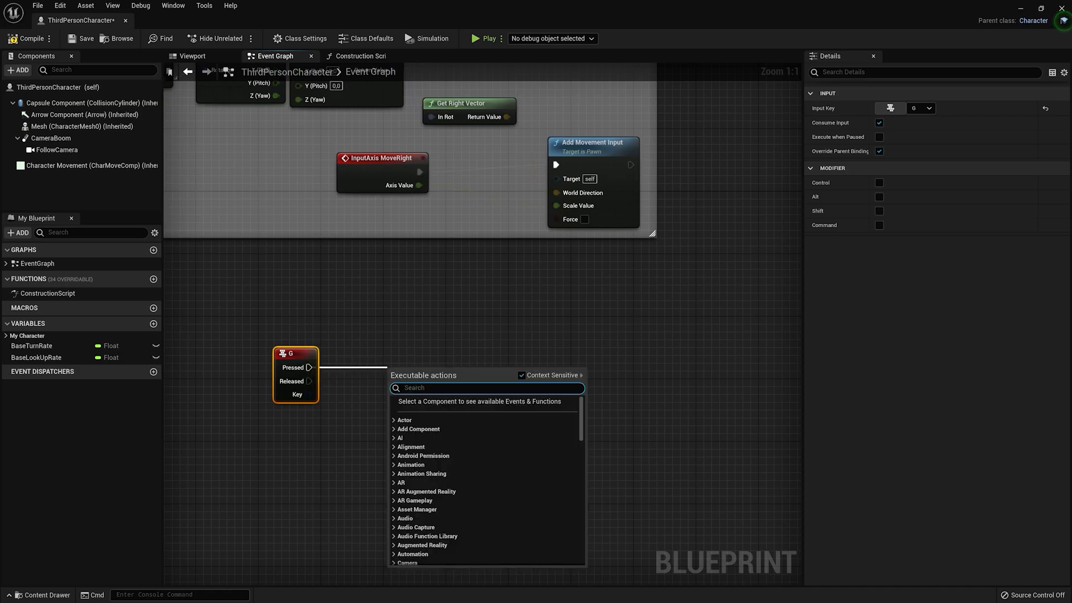
pyautogui.write('set siu')
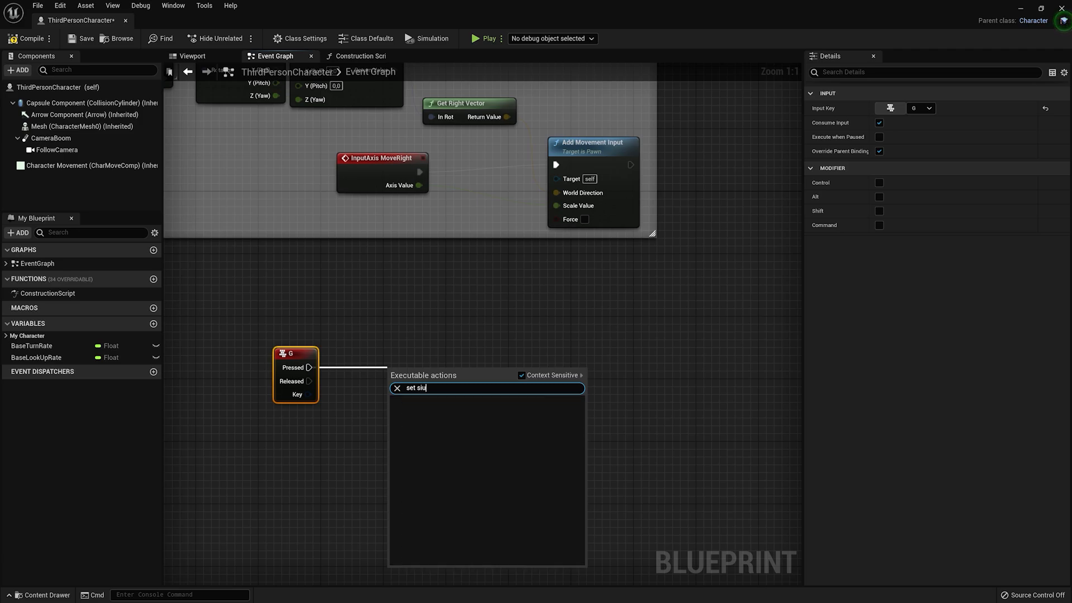
pyautogui.press('BackSpace')
pyautogui.press('BackSpace')
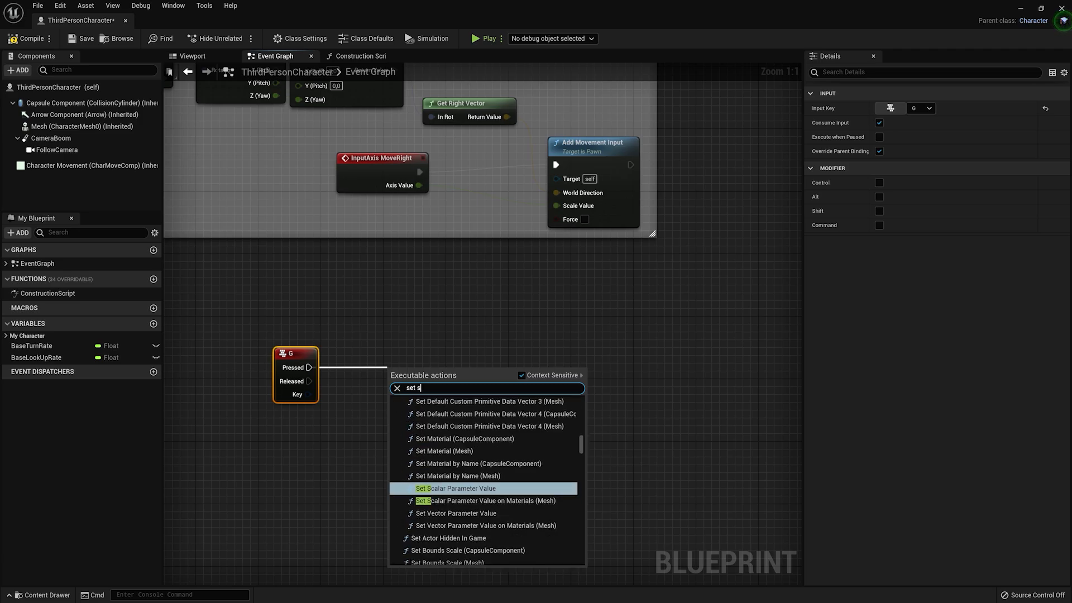
pyautogui.write('imulate')
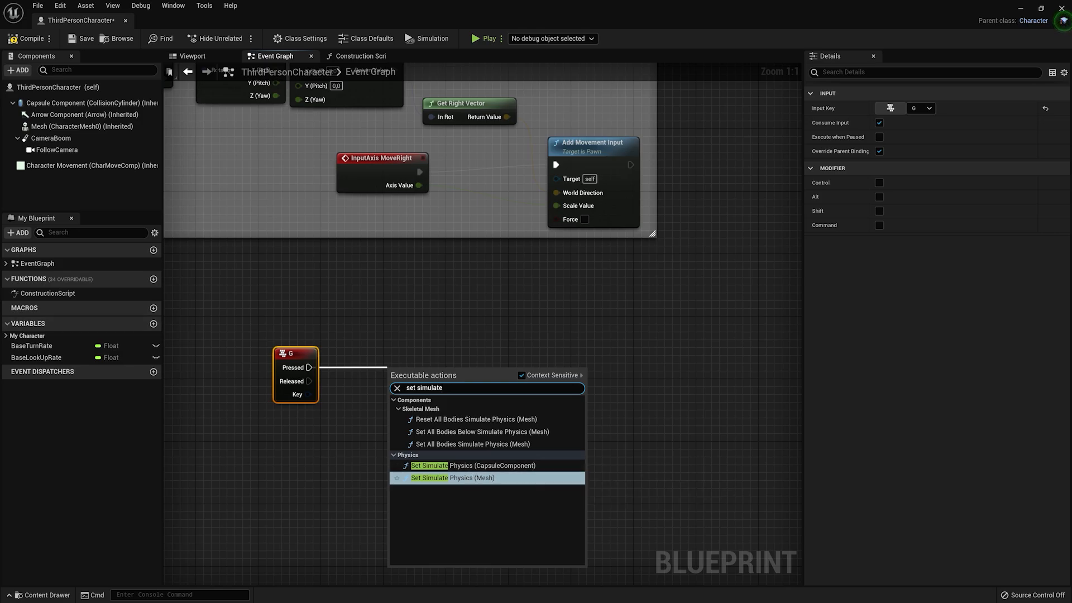
pyautogui.click(454, 478)
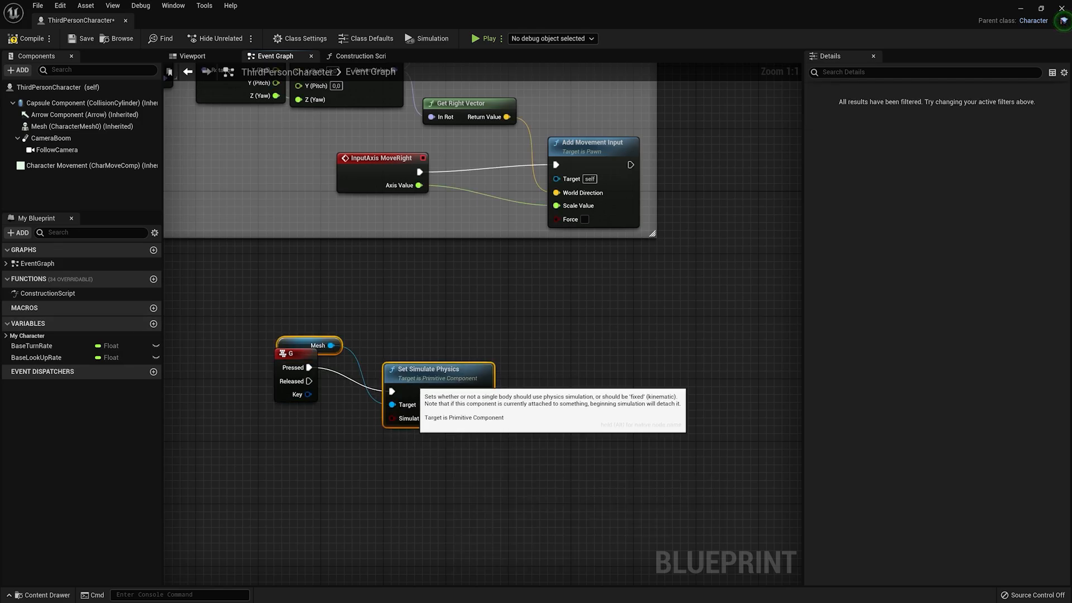
pyautogui.click(454, 478)
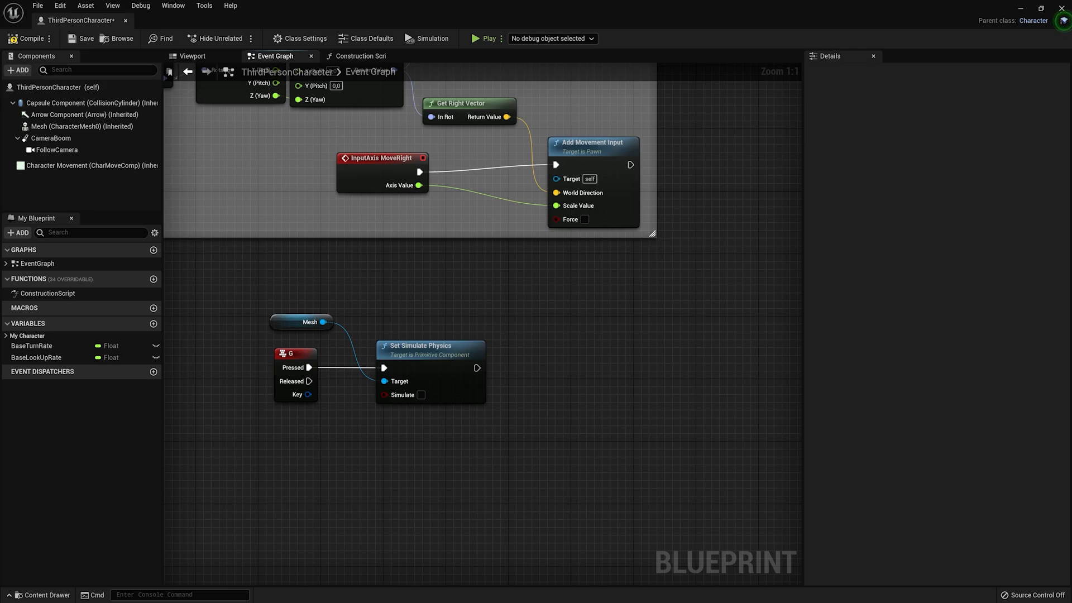
# - Place the Mesh node below the G event and wrap the three nodes in a comment titled "Simuler la physique"
pyautogui.click(280, 318)
pyautogui.click(349, 298)
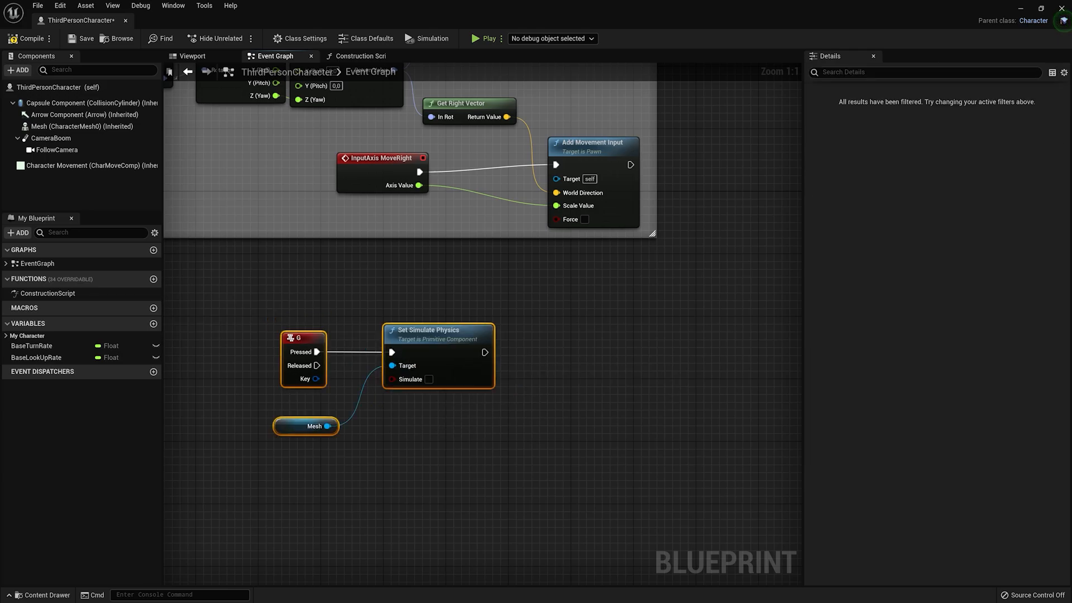
pyautogui.press('c')
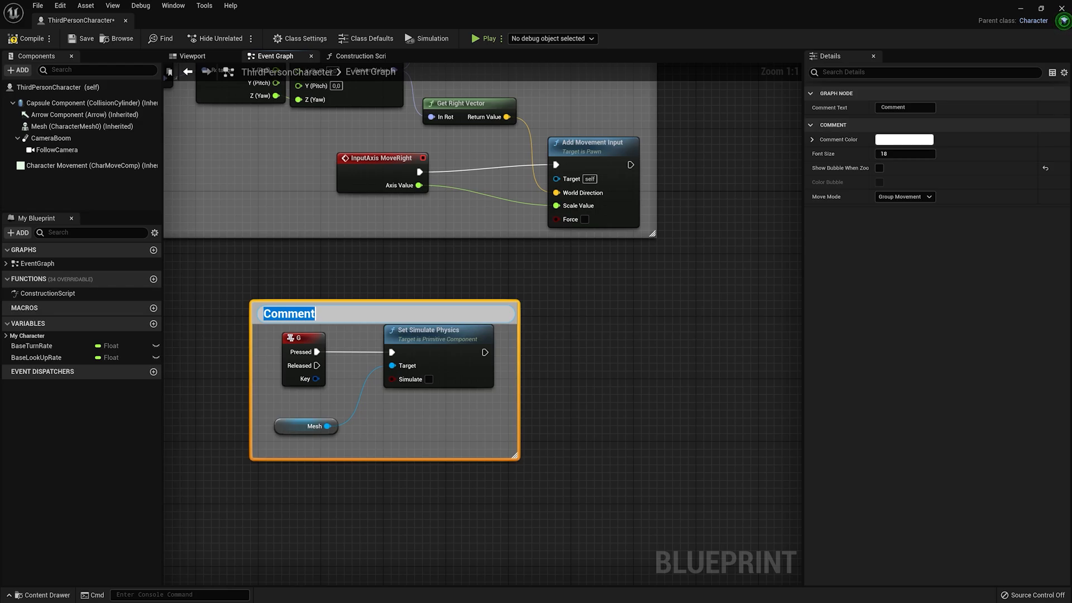
pyautogui.press('Escape')
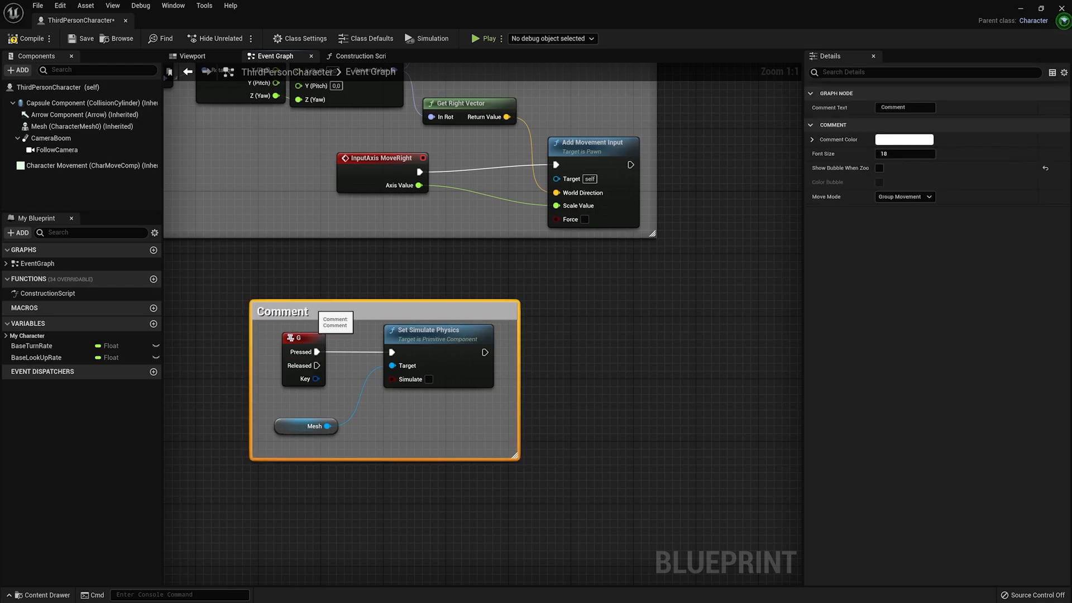
pyautogui.click(905, 107)
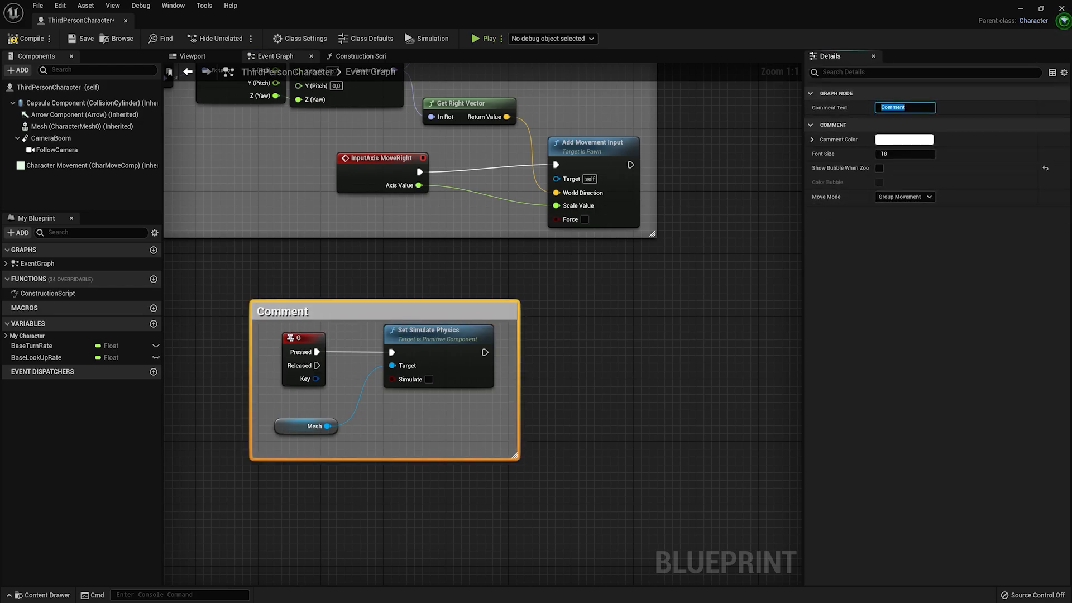
pyautogui.write('aplliquer la physique')
pyautogui.press('Return')
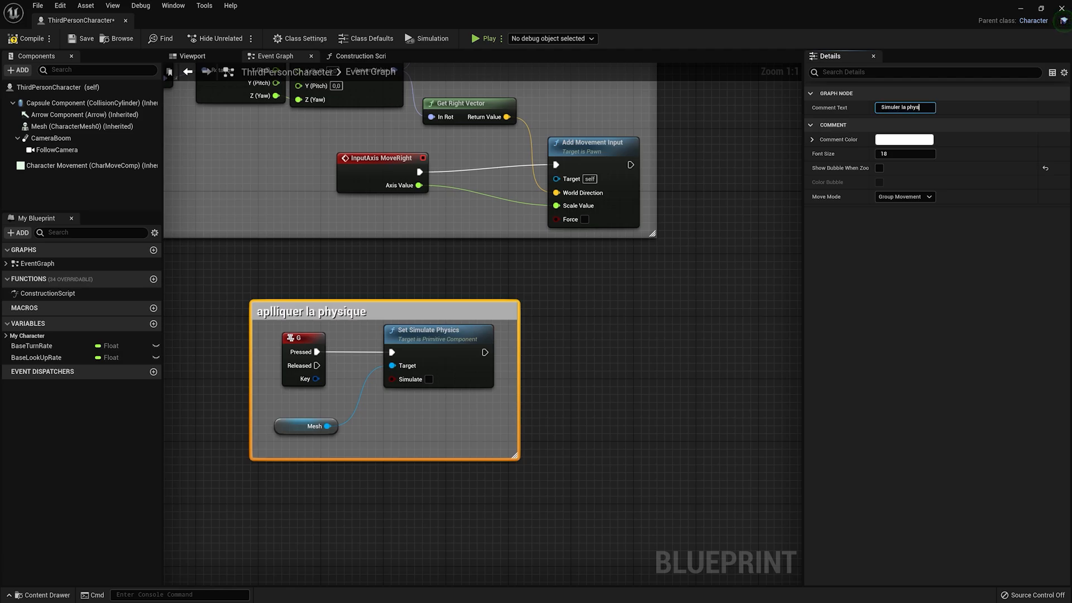
pyautogui.press('Return')
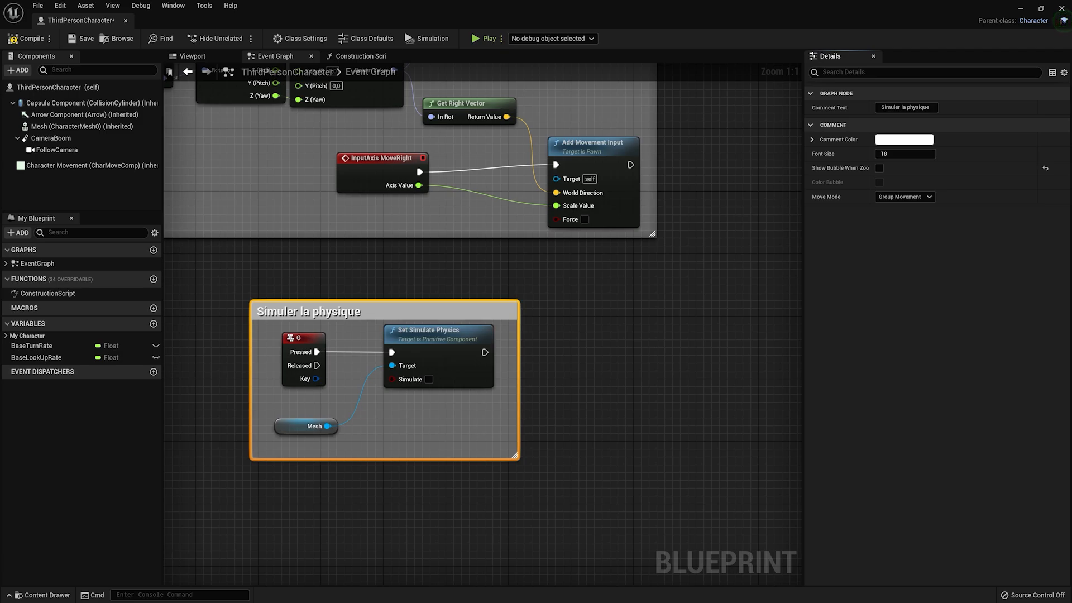
# - Enable Simulate on the Set Simulate Physics node and compile the blueprint
pyautogui.click(429, 379)
pyautogui.press('F7')
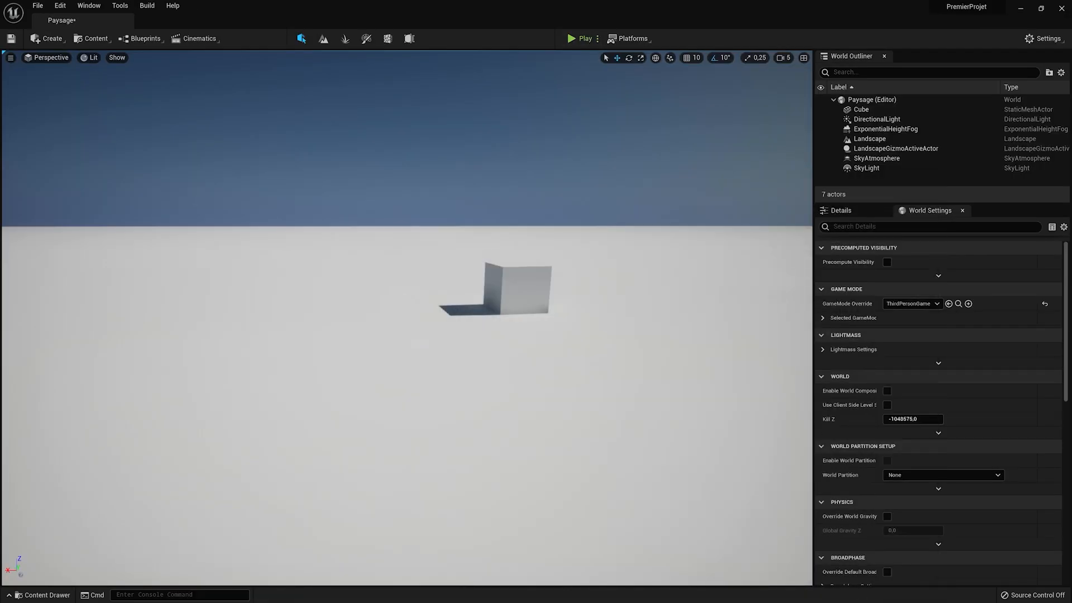
# - Play-test the Paysage level, moving the character and trying the G event's physics simulation on its mesh
pyautogui.click(567, 39)
pyautogui.press('w')
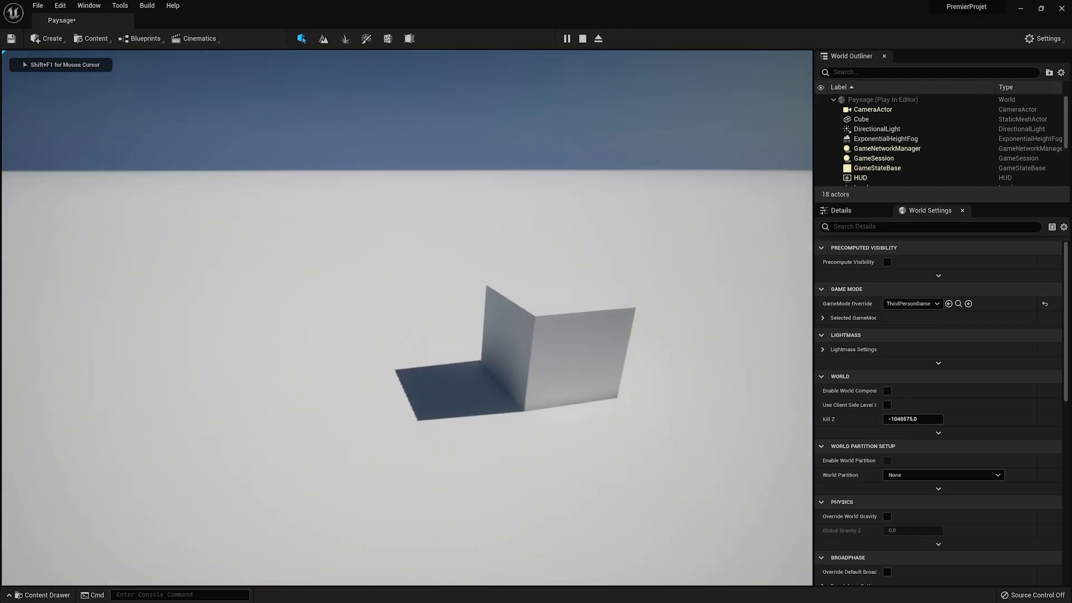
pyautogui.press('Escape')
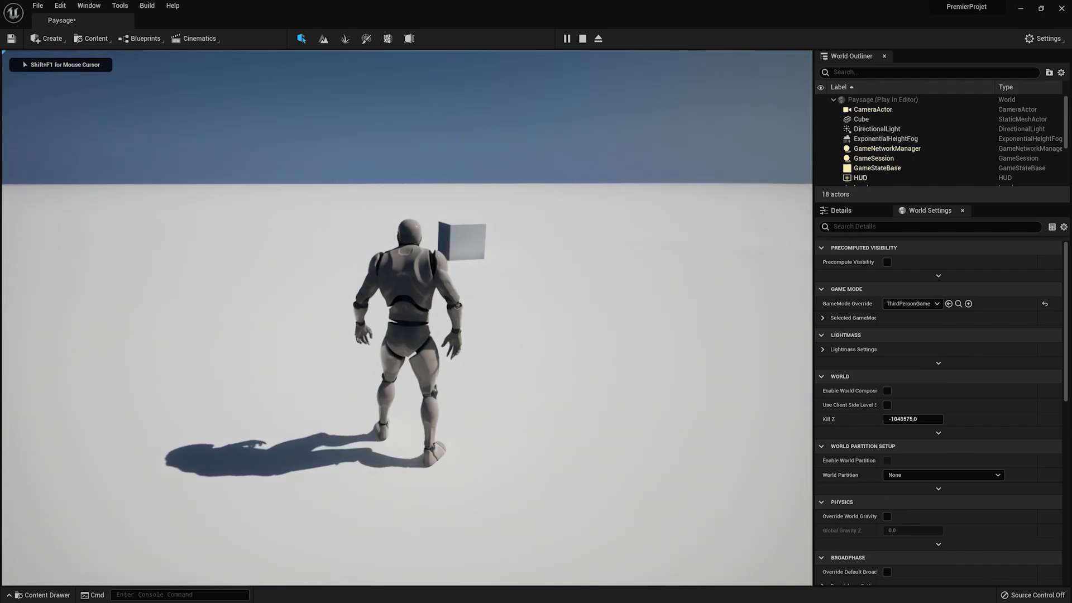
pyautogui.press('w')
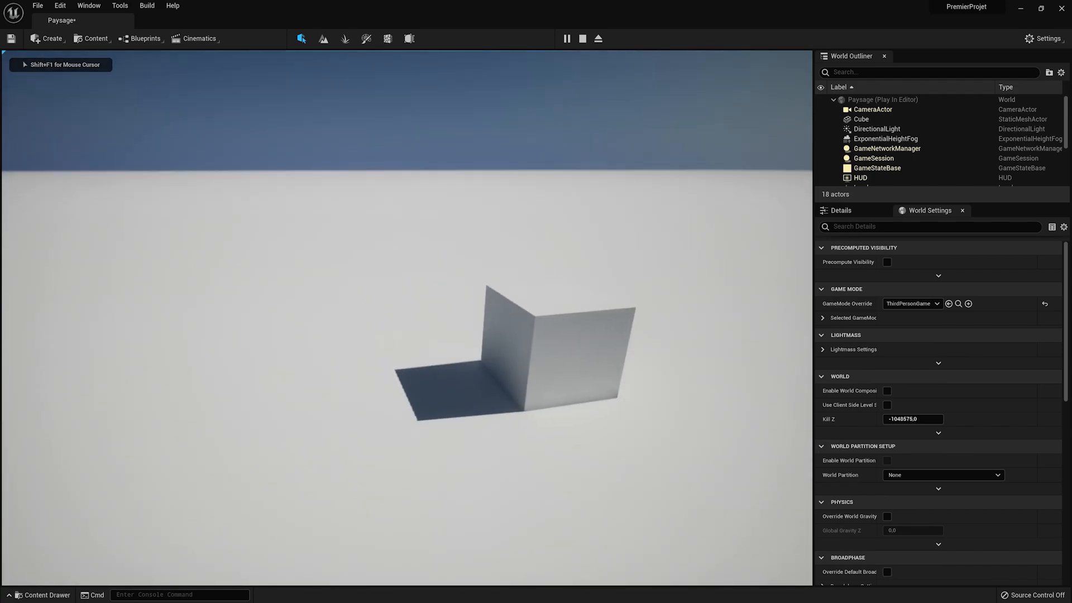
pyautogui.press('Escape')
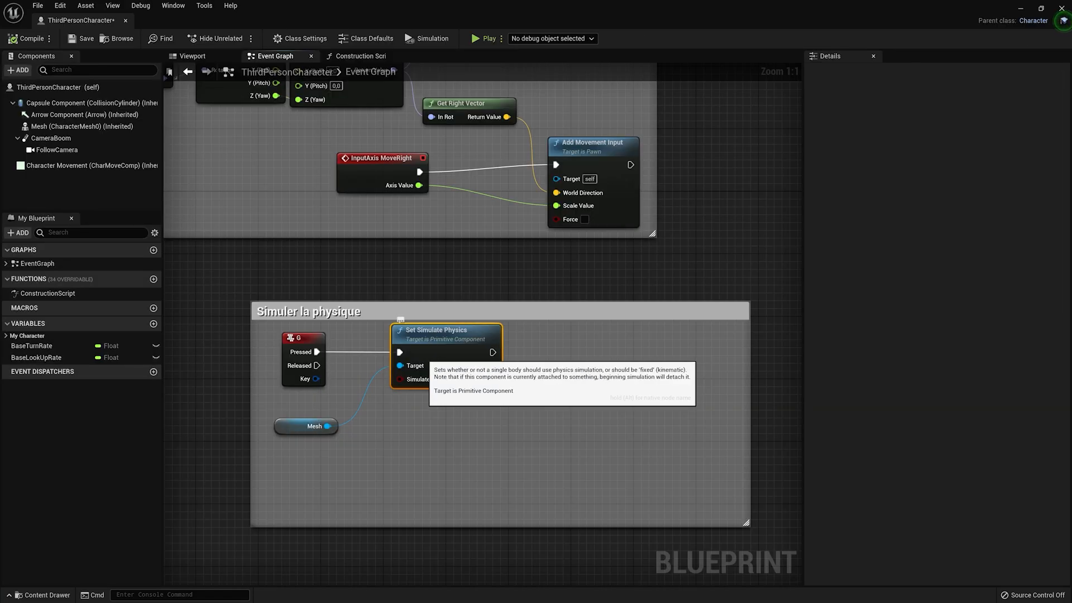
# - Insert a Set Collision Enabled (Mesh) node between the G event's Pressed output and the Set Simulate Physics node
pyautogui.moveTo(496, 329); pyautogui.dragTo(401, 330)
pyautogui.moveTo(317, 352); pyautogui.dragTo(383, 351)
pyautogui.write('set collision ')
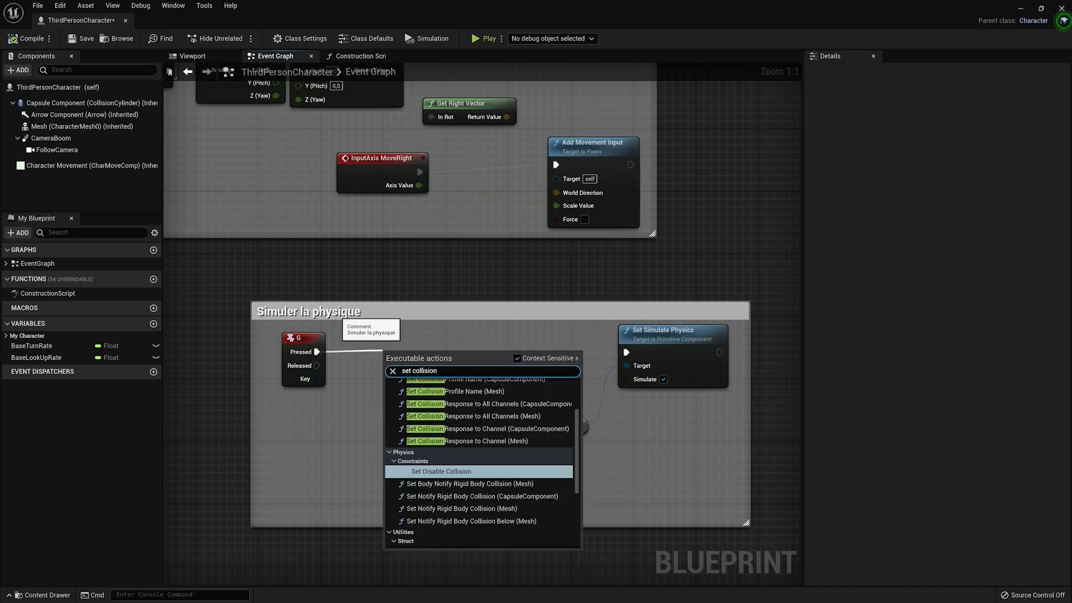
pyautogui.write('e')
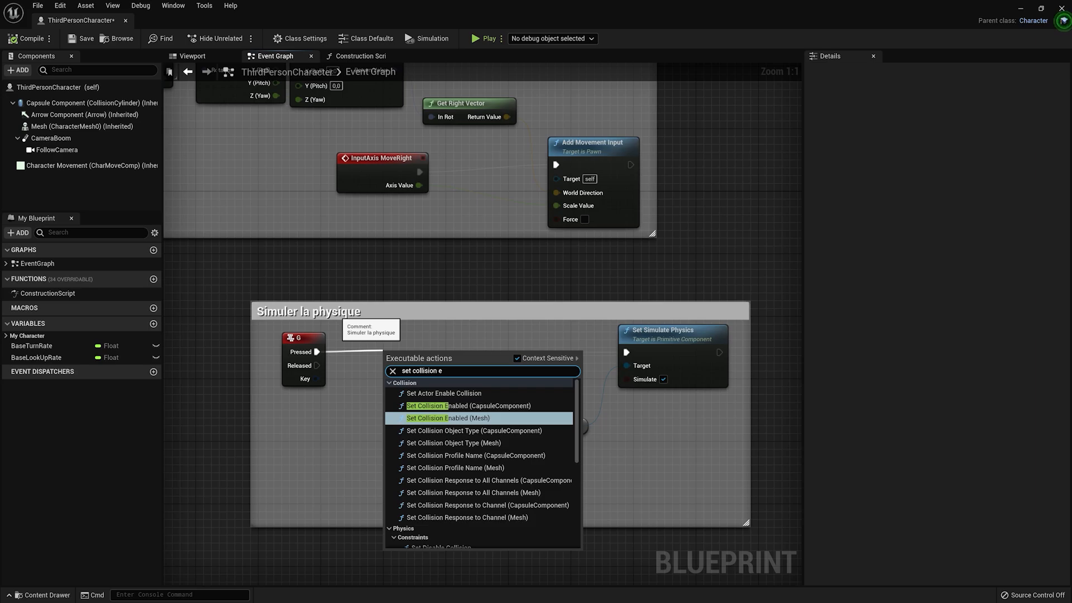
pyautogui.press('Return')
pyautogui.moveTo(448, 357); pyautogui.dragTo(440, 333)
# - Place the new Mesh node below the G event and set the collision New Type to Collision Enabled (Query and Physics)
pyautogui.click(353, 330)
pyautogui.moveTo(287, 314); pyautogui.dragTo(288, 418)
pyautogui.click(441, 389)
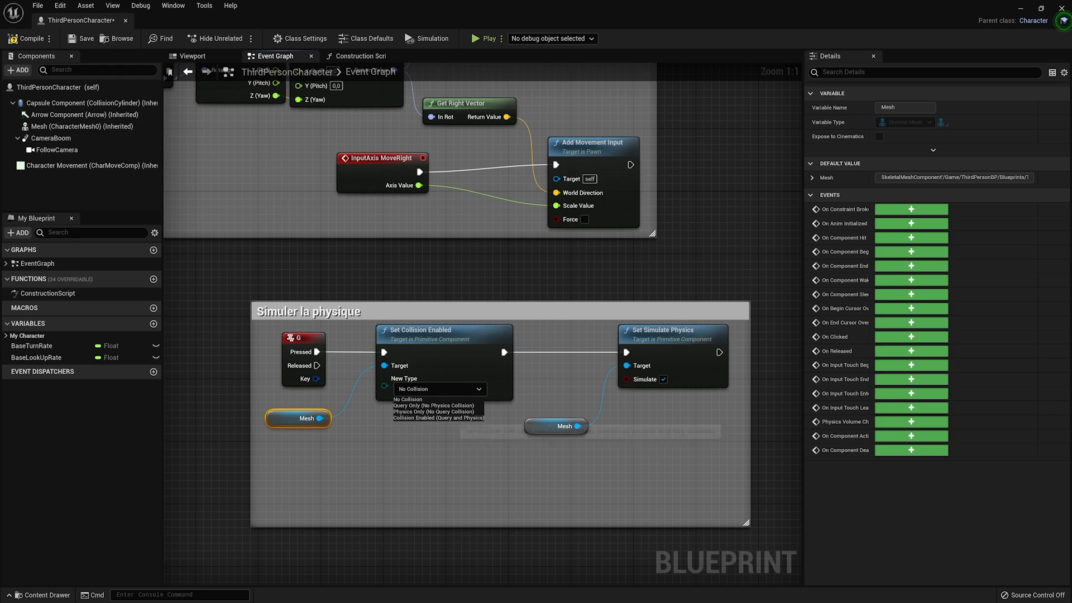
pyautogui.click(439, 418)
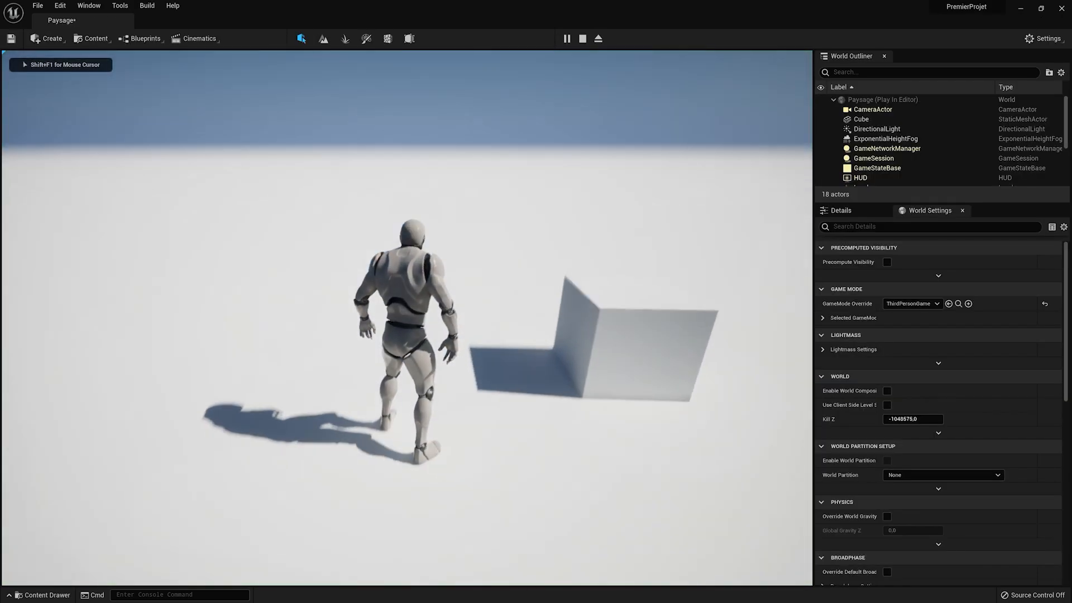
# - Play-test the level by running and jumping with the character and triggering the G event's physics
pyautogui.press('w')
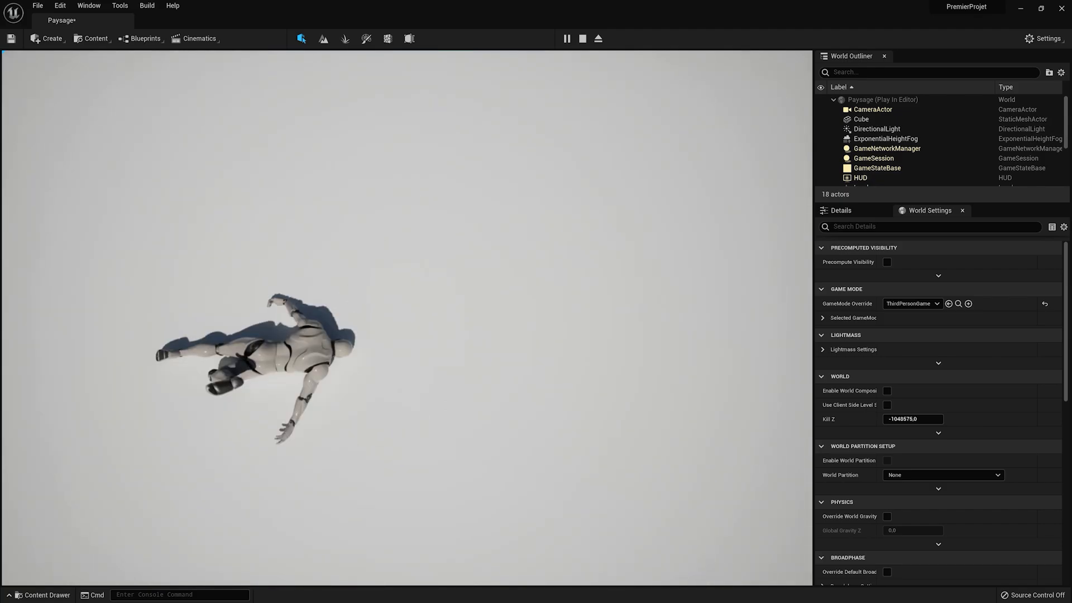
pyautogui.press('w')
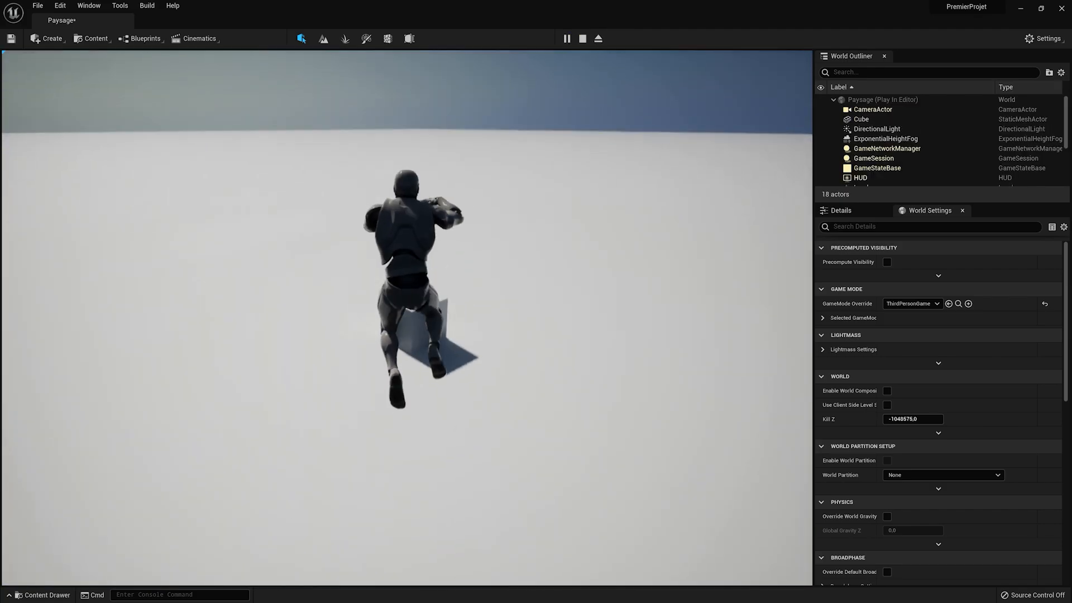
pyautogui.press('space')
pyautogui.press('g')
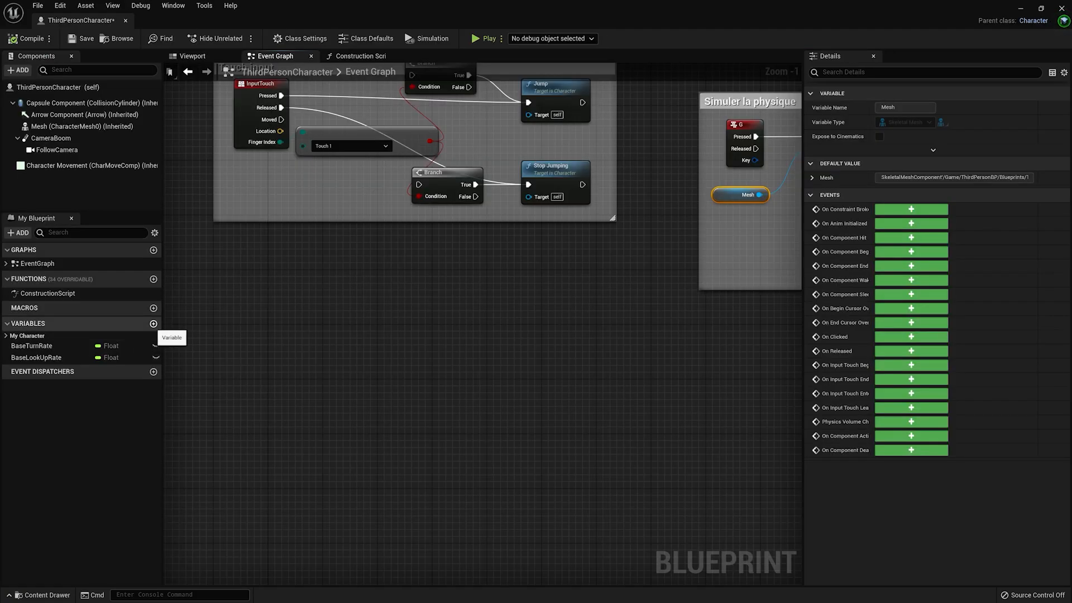
# - Create an Integer variable named vie, compile the blueprint, and give the variable a default value of 100
pyautogui.click(154, 323)
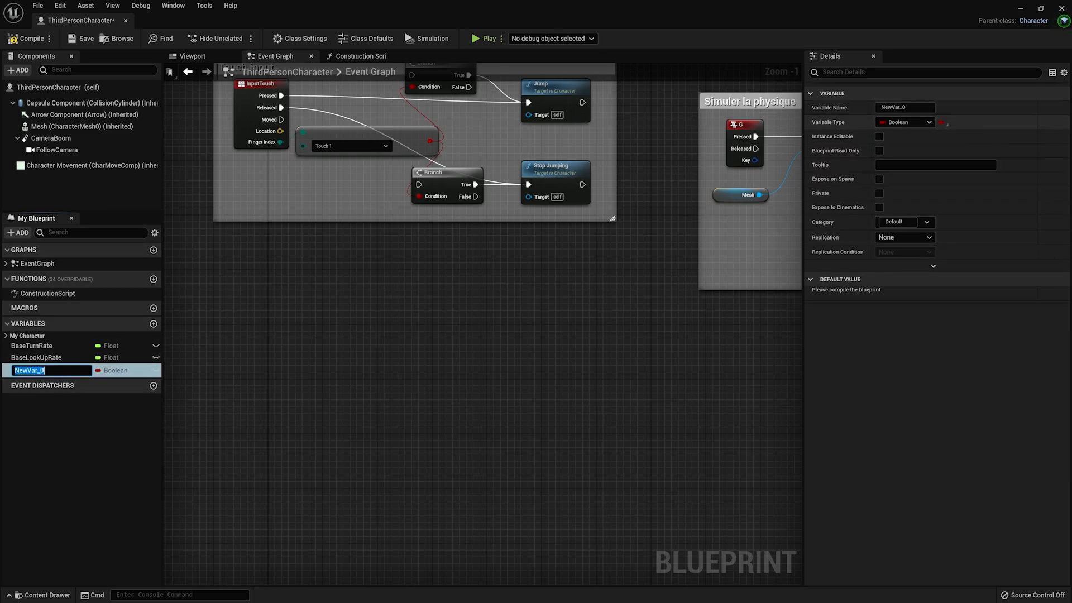
pyautogui.write('vie')
pyautogui.press('Return')
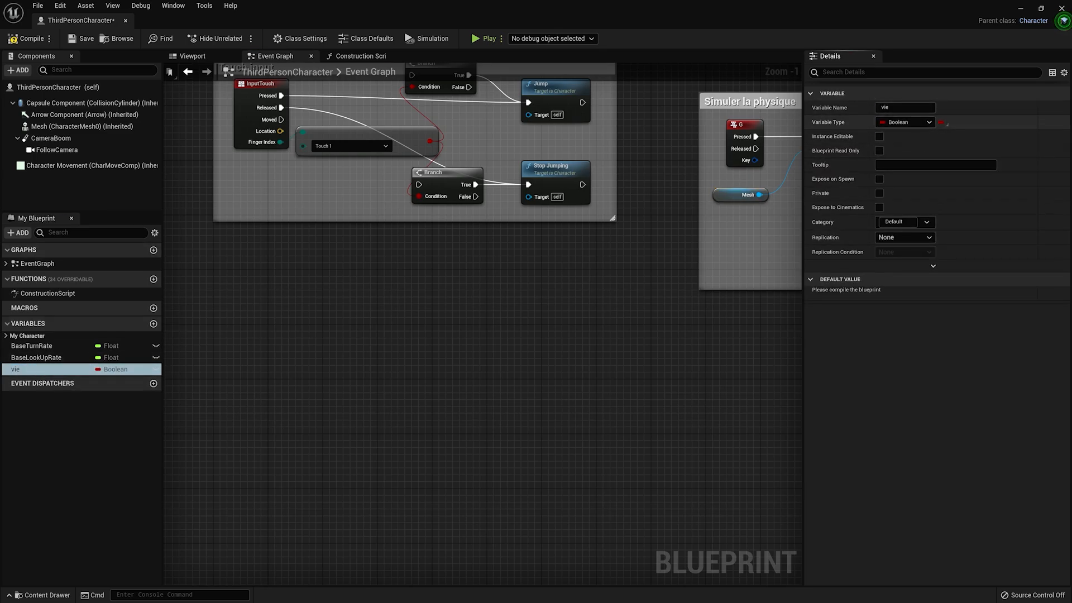
pyautogui.click(906, 122)
pyautogui.click(908, 169)
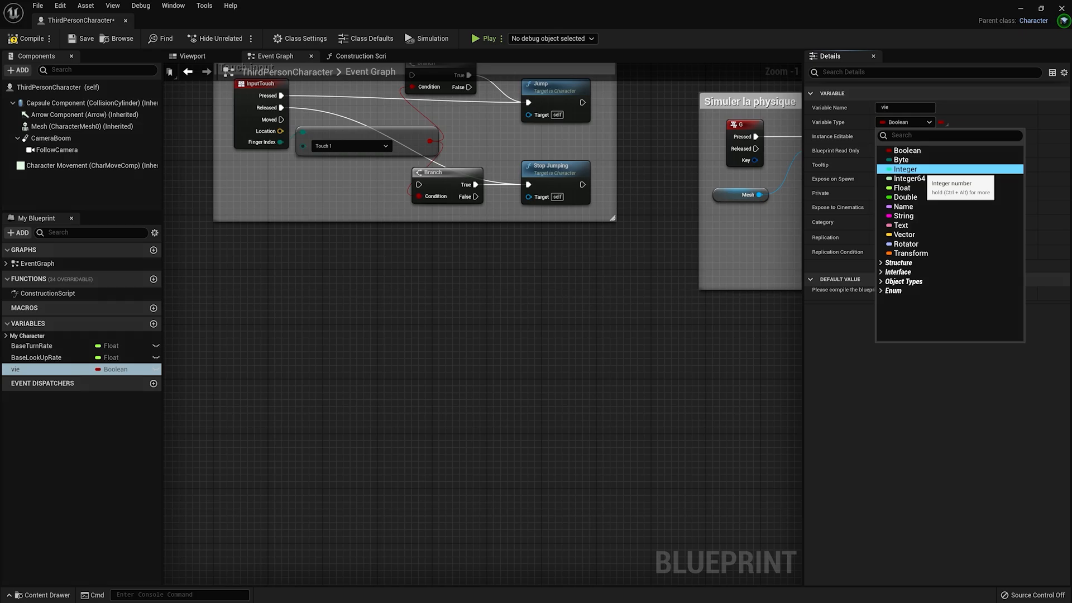
pyautogui.click(920, 170)
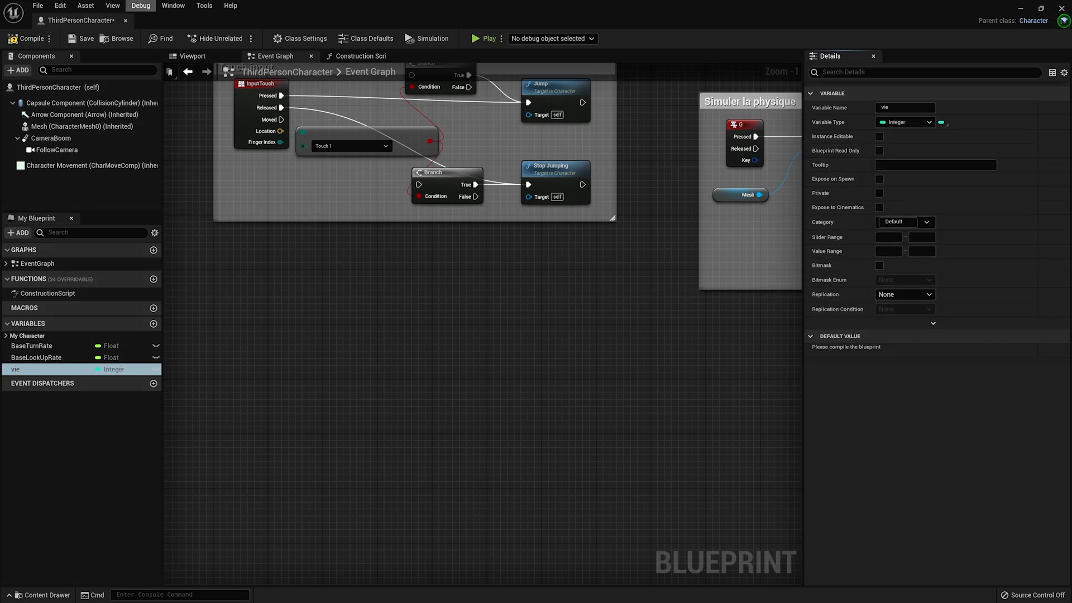
pyautogui.click(26, 38)
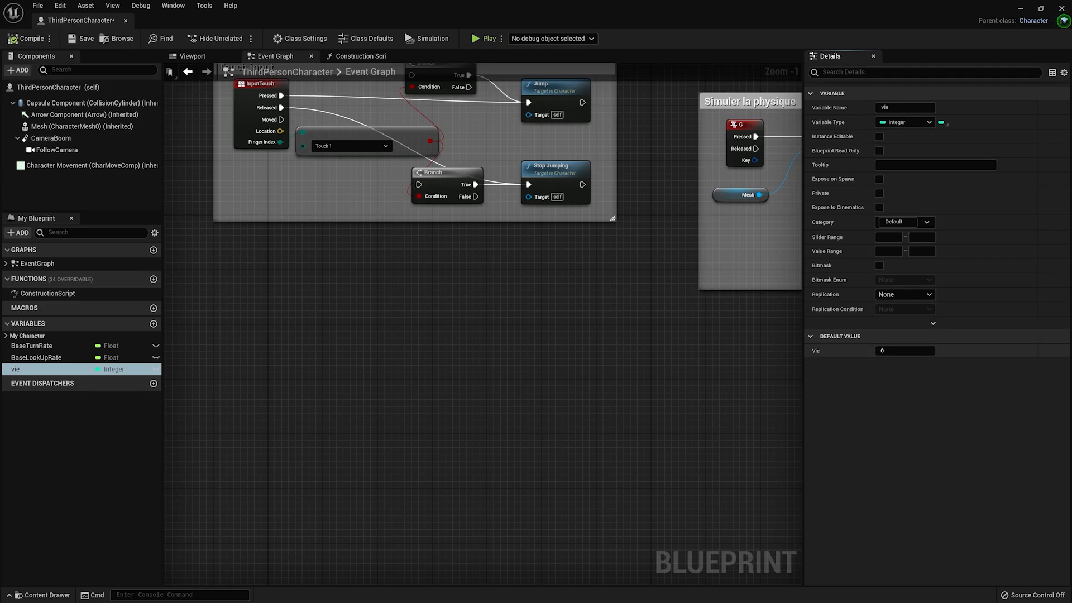
pyautogui.write('100')
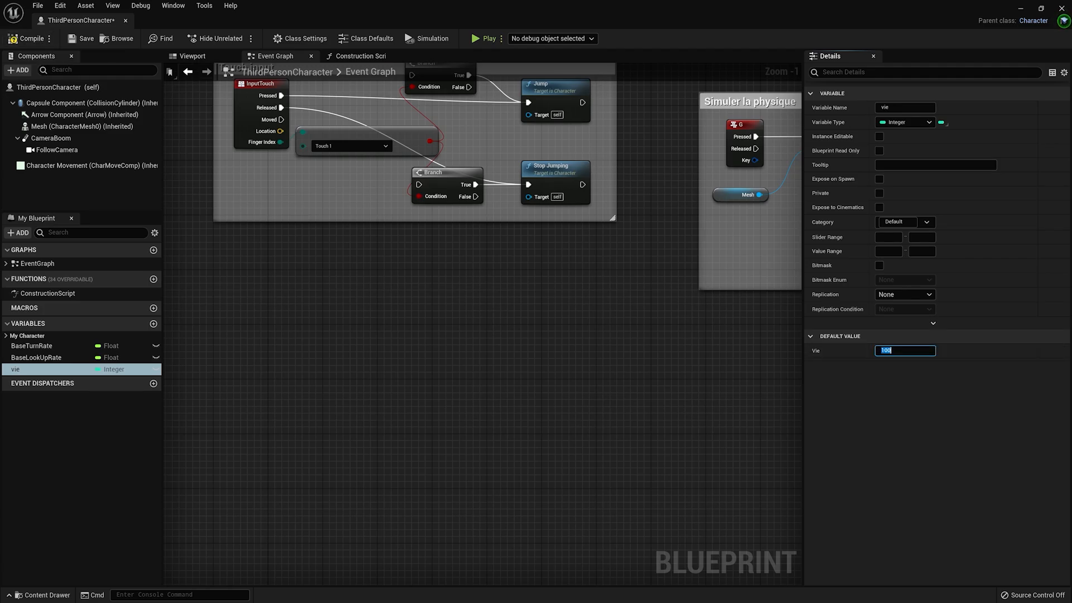
# - Place a Set vie node below the Touch input group and link it to a Print String node that prints vie
pyautogui.moveTo(33, 370); pyautogui.dragTo(310, 386)
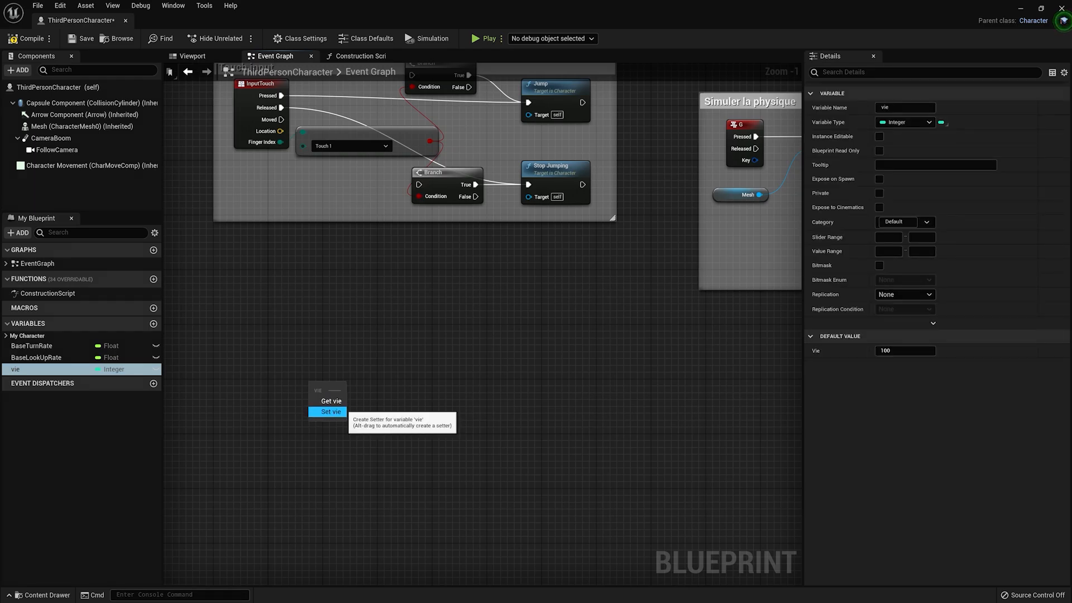
pyautogui.click(330, 411)
pyautogui.moveTo(406, 403); pyautogui.dragTo(447, 409)
pyautogui.write('print')
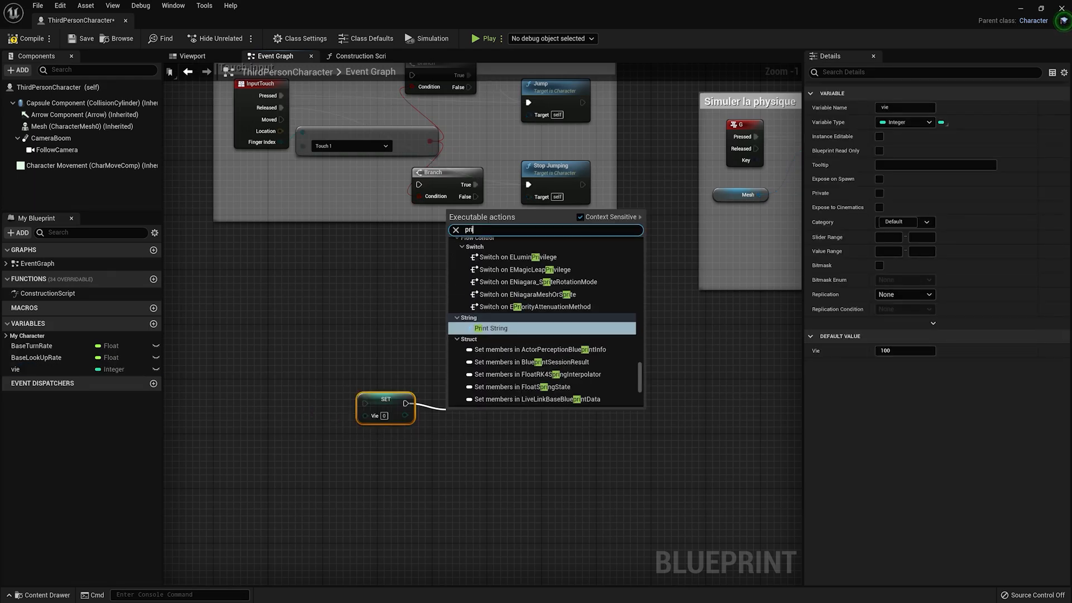
pyautogui.click(491, 328)
pyautogui.scroll(1, 463, 407)
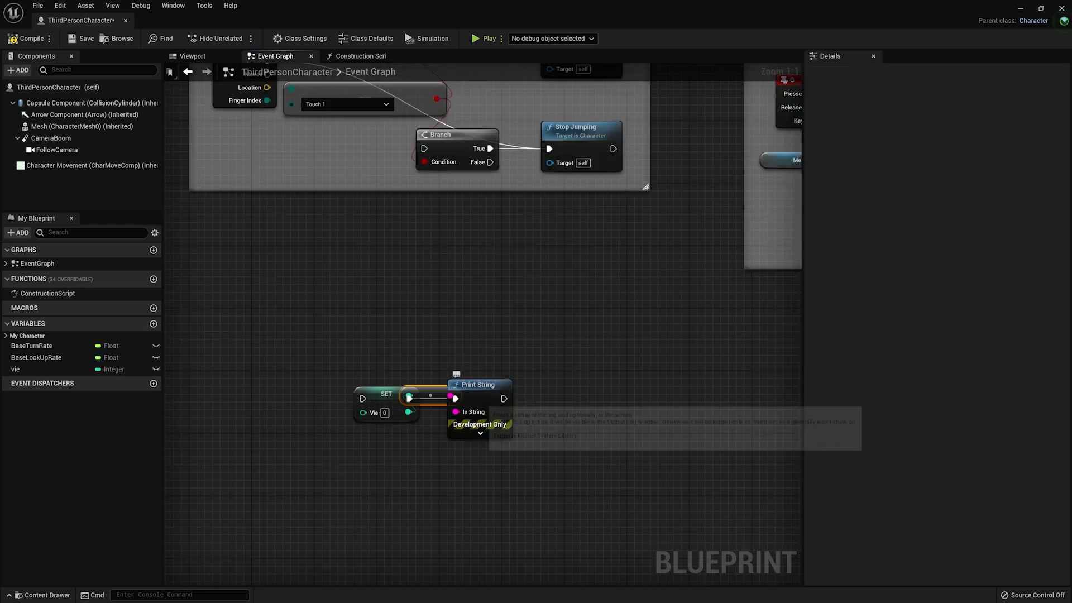
pyautogui.moveTo(469, 403); pyautogui.dragTo(538, 394)
pyautogui.moveTo(431, 396); pyautogui.dragTo(462, 418)
# - Drive the Set vie node with an Event Tick node placed before it, and set its Vie value to 100
pyautogui.moveTo(369, 413); pyautogui.dragTo(517, 399, button='right')
pyautogui.moveTo(511, 385); pyautogui.dragTo(449, 385)
pyautogui.write('event tick')
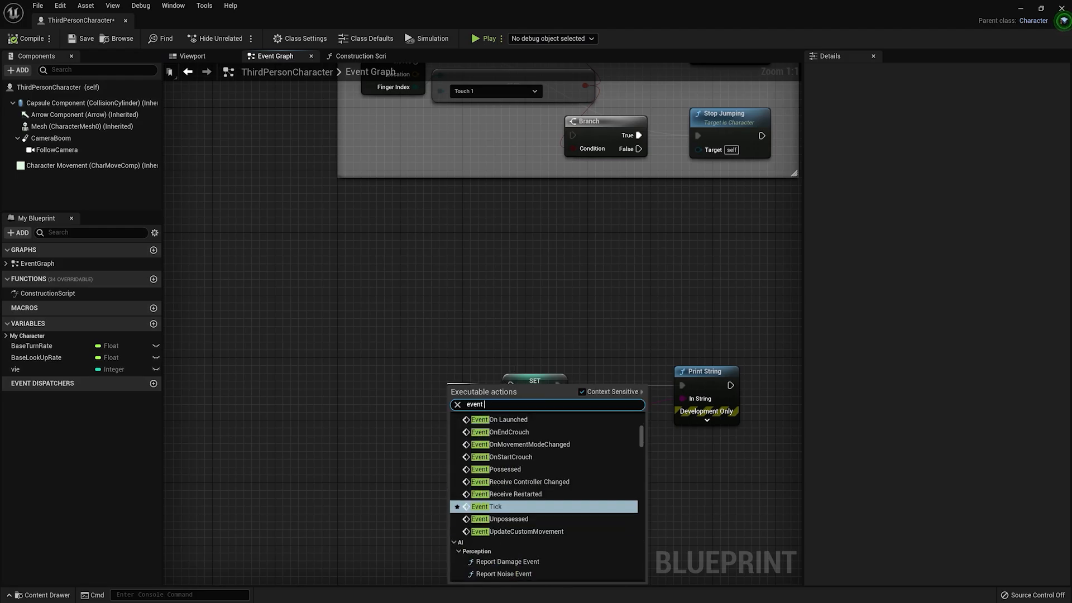
pyautogui.press('Return')
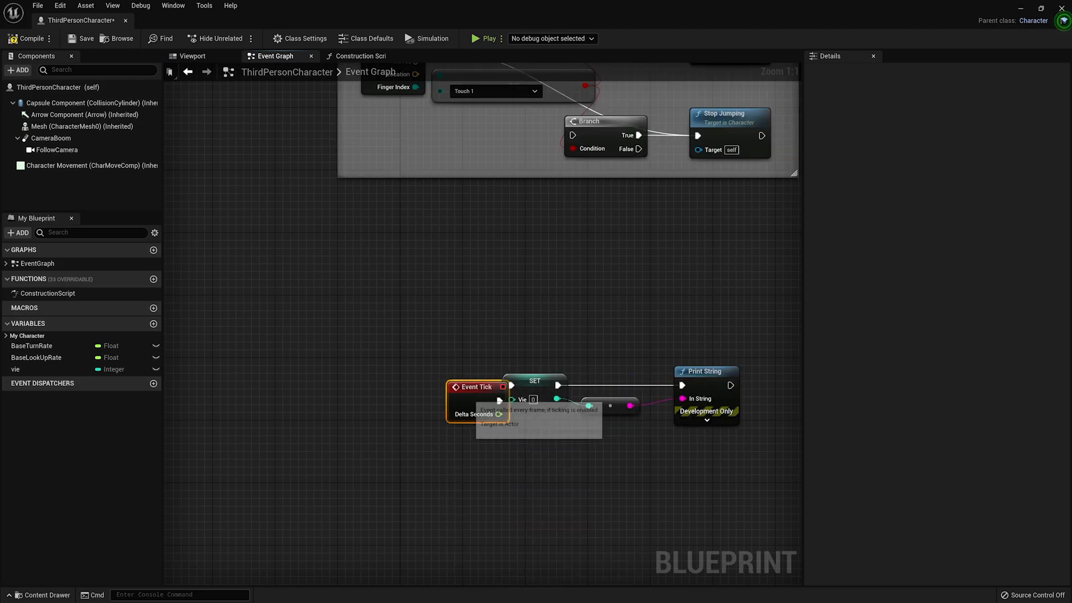
pyautogui.moveTo(472, 392); pyautogui.dragTo(423, 380)
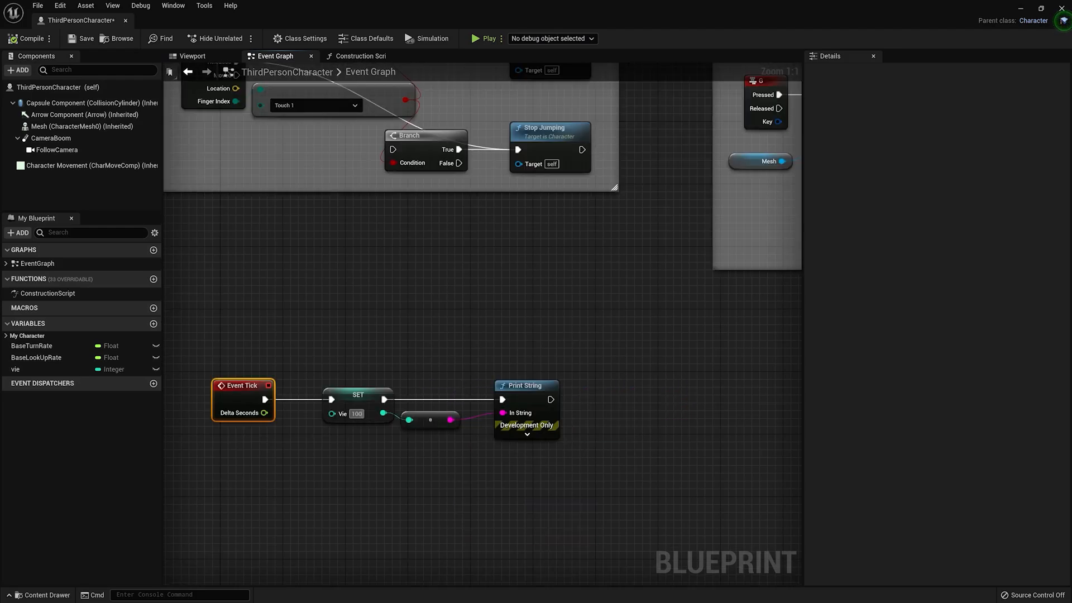
# - Play the Paysage level to check the printed vie value
pyautogui.click(312, 313)
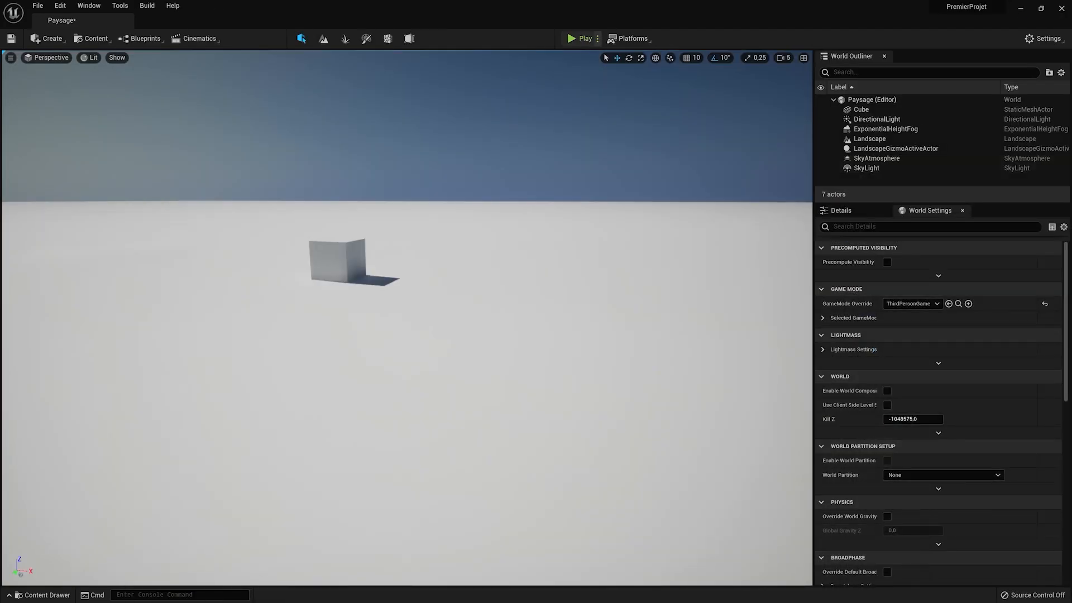
pyautogui.click(566, 38)
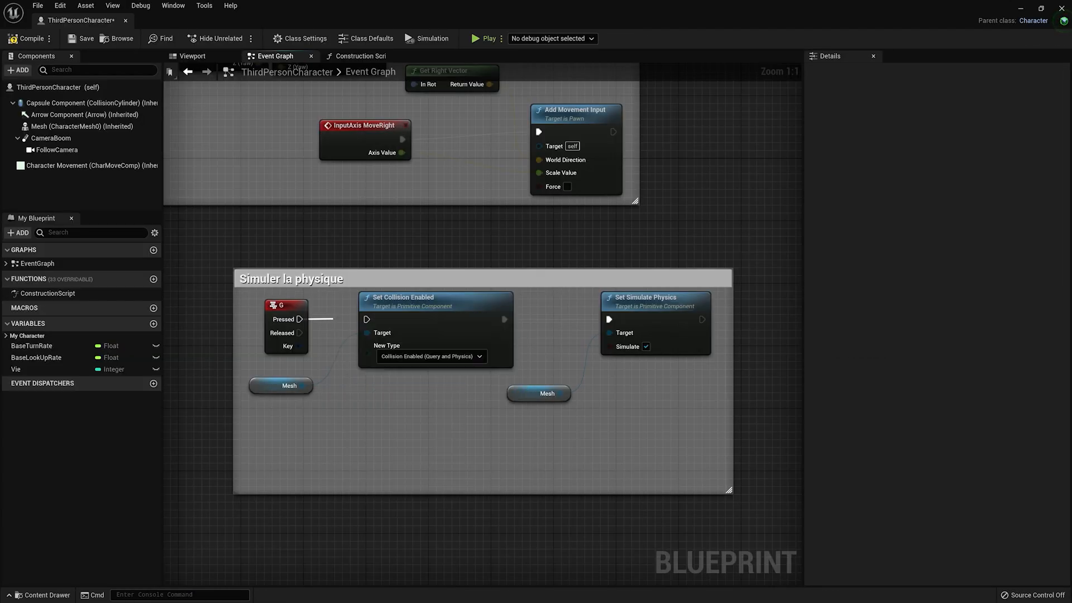
# - Detach the G event from Set Collision Enabled and move it outside the "Simuler la physique" comment
pyautogui.moveTo(333, 318); pyautogui.dragTo(366, 320)
pyautogui.moveTo(341, 302); pyautogui.dragTo(263, 336, button='right')
pyautogui.scroll(-2, 328, 316)
pyautogui.moveTo(200, 341); pyautogui.dragTo(528, 183)
pyautogui.click(564, 262)
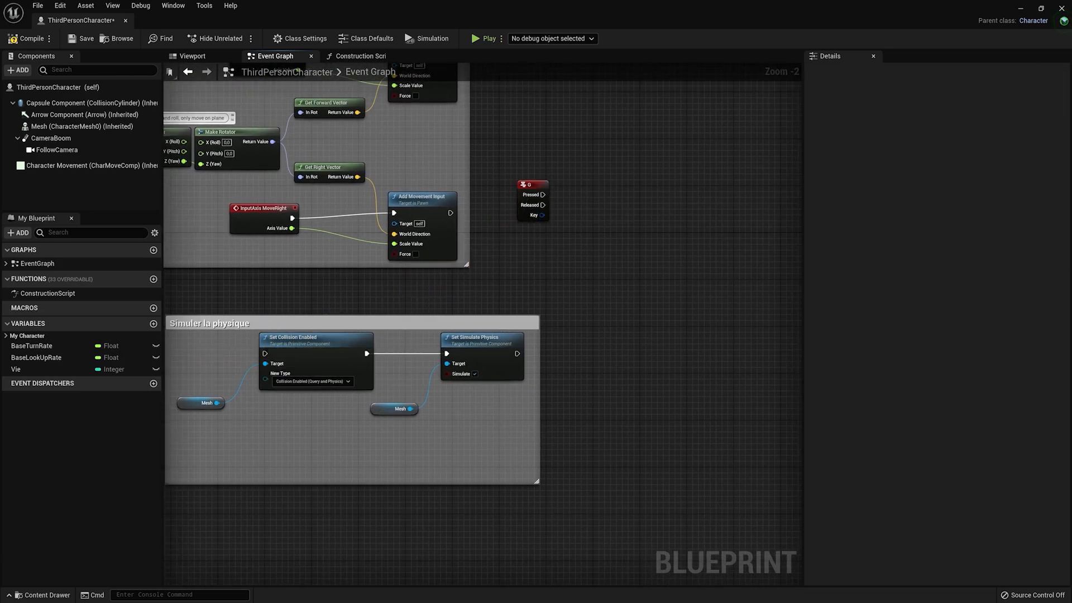
# - Add a custom event named Physique inside the "Simuler la physique" comment
pyautogui.moveTo(237, 344); pyautogui.dragTo(404, 341, button='right')
pyautogui.scroll(2, 405, 341)
pyautogui.rightClick(336, 347)
pyautogui.write('addcus')
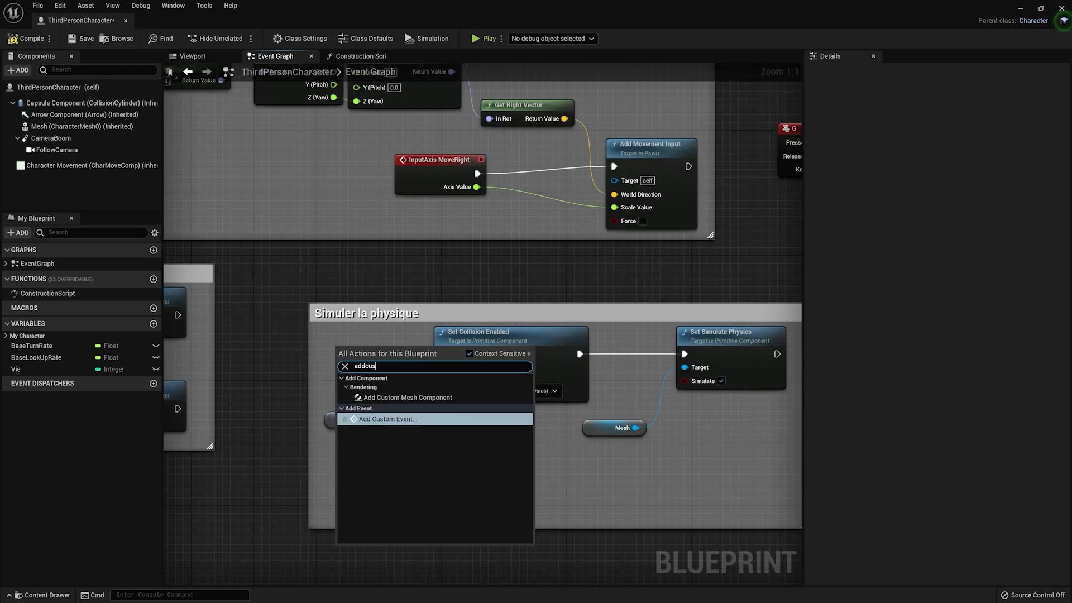
pyautogui.press('Return')
pyautogui.write('Physique')
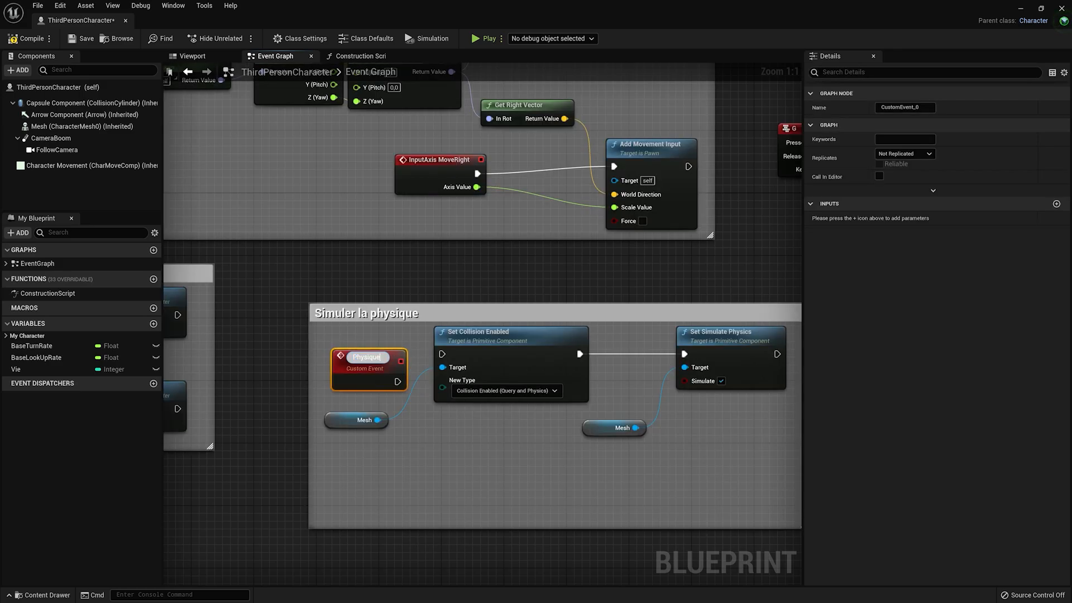
pyautogui.press('Return')
# - Connect the Physique event to the Set Collision Enabled node and line the two nodes up
pyautogui.moveTo(364, 359); pyautogui.dragTo(364, 344)
pyautogui.moveTo(391, 361); pyautogui.dragTo(442, 354)
pyautogui.moveTo(396, 391); pyautogui.dragTo(342, 397, button='right')
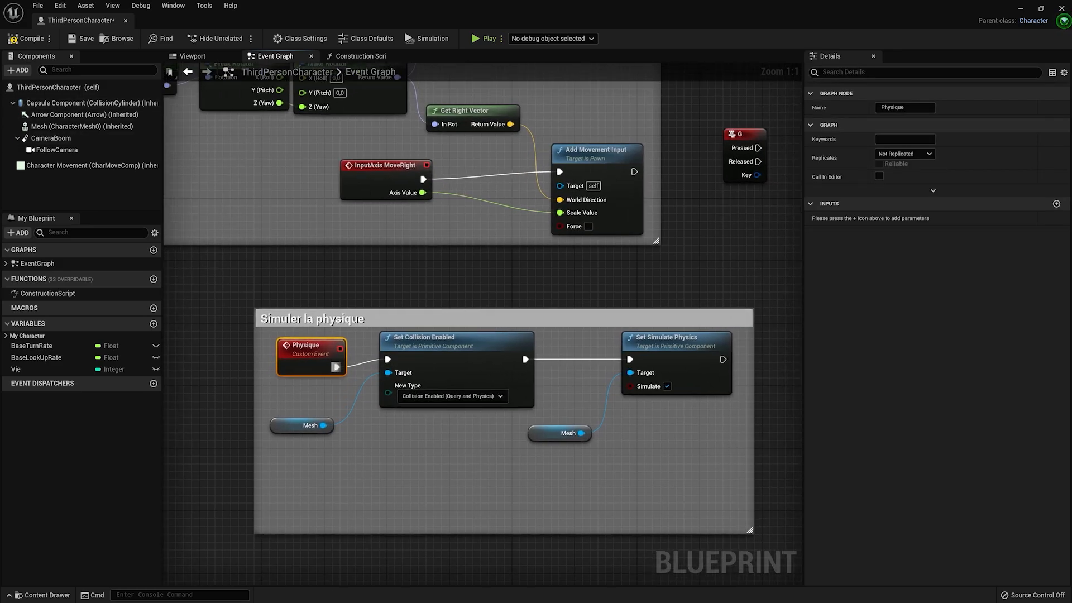
pyautogui.moveTo(307, 357); pyautogui.dragTo(307, 349)
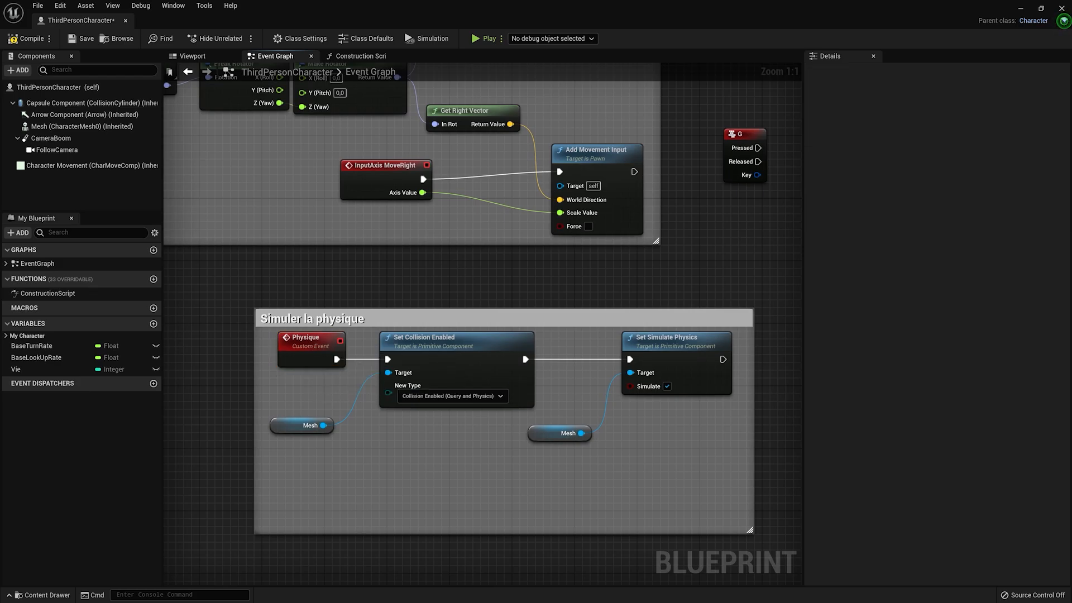
# - Connect the G event's Pressed output to a Physique call node and align the two nodes
pyautogui.moveTo(334, 354); pyautogui.dragTo(375, 356)
pyautogui.write('phys')
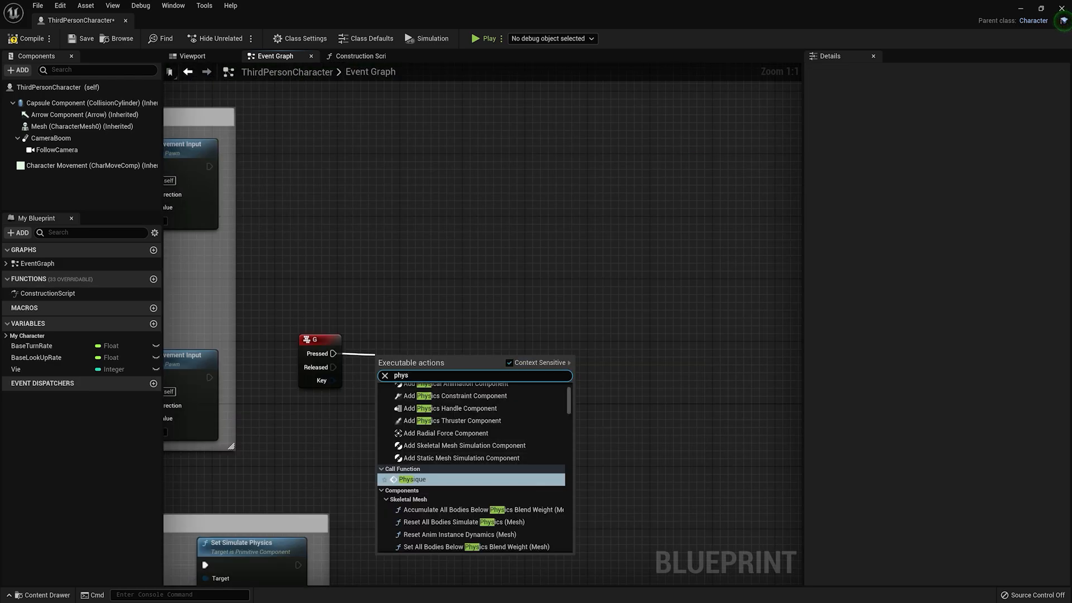
pyautogui.click(411, 479)
pyautogui.moveTo(441, 363); pyautogui.dragTo(441, 336)
# - Add a Physique call after the Jump node in the Jump group and position it beside that node
pyautogui.moveTo(404, 387); pyautogui.dragTo(722, 168, button='right')
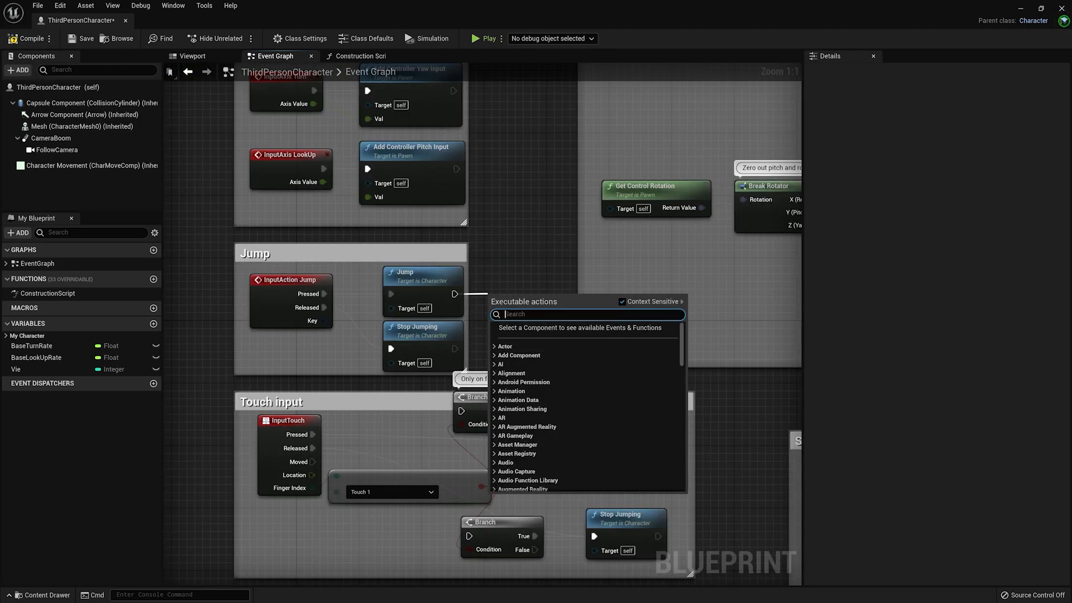
pyautogui.write('phy')
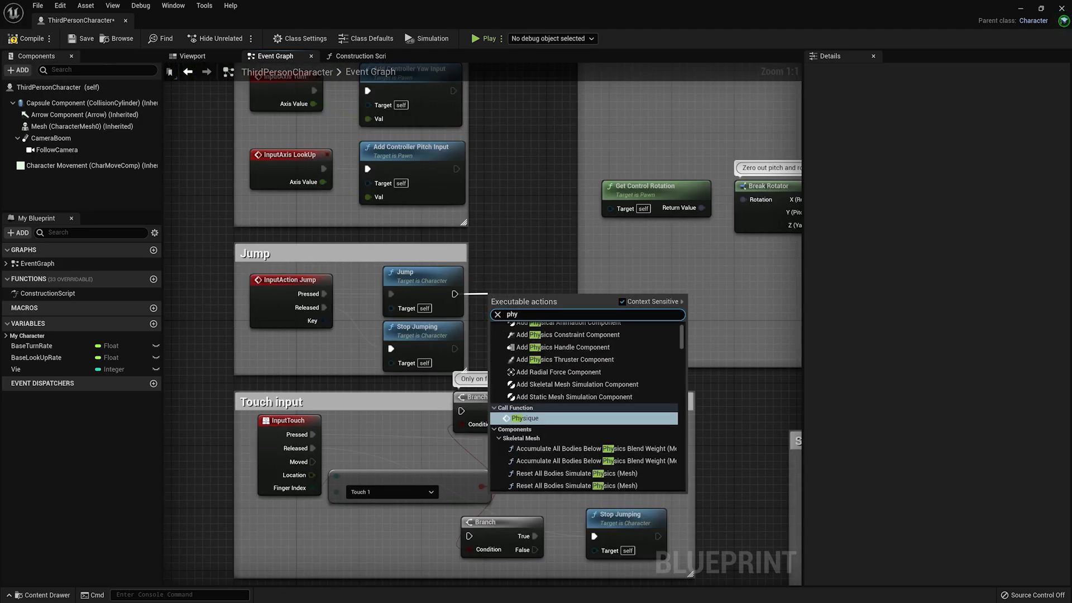
pyautogui.press('Return')
pyautogui.moveTo(534, 310); pyautogui.dragTo(526, 265)
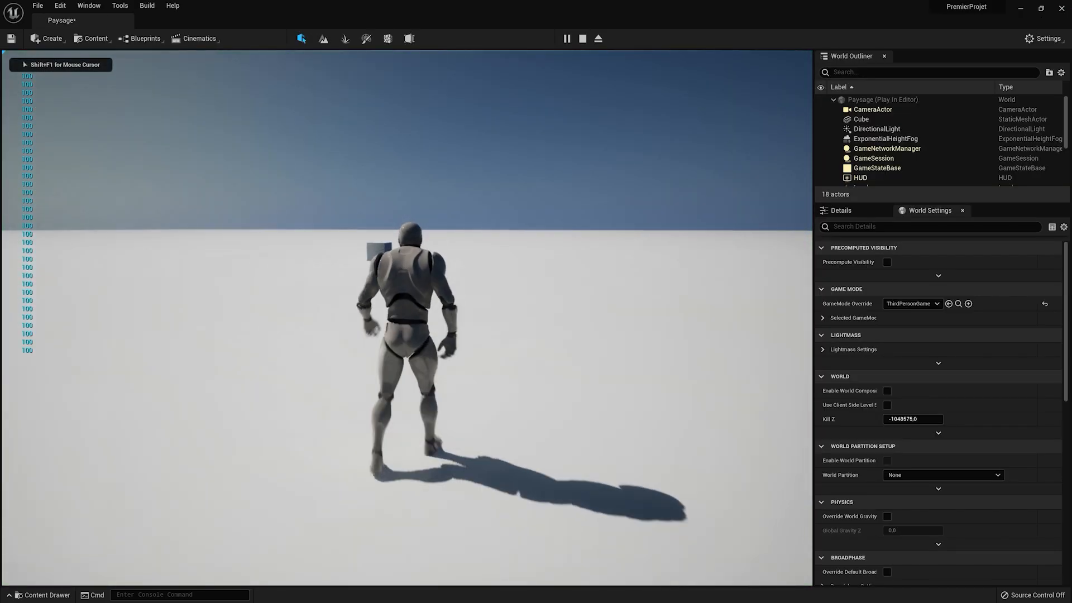
# - Play-test the level by moving the character and jumping to trigger the Physique event
pyautogui.press('w')
pyautogui.press('space')
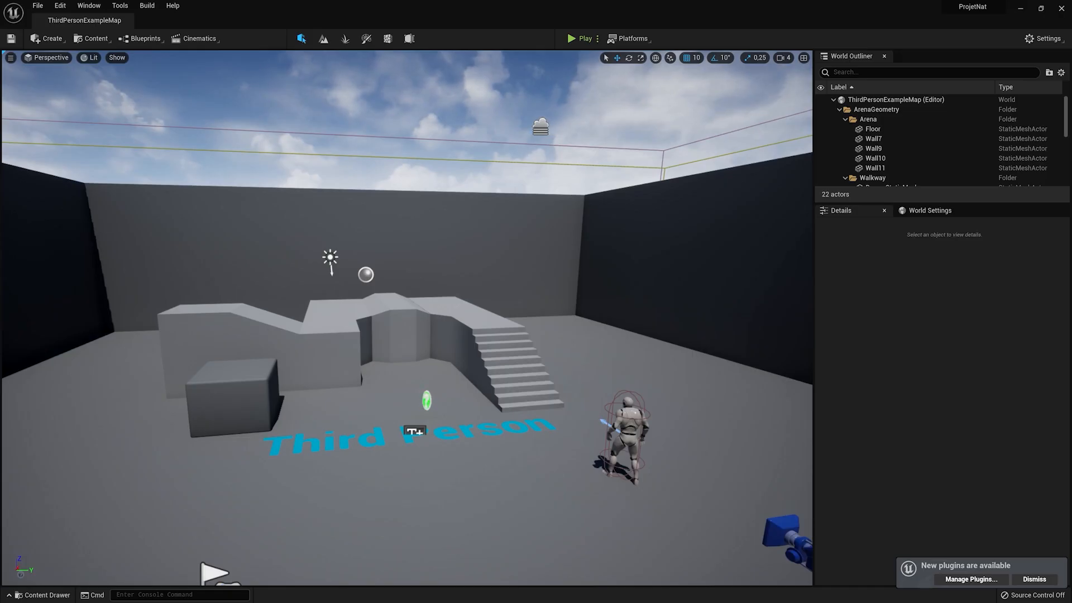
pyautogui.click(305, 593)
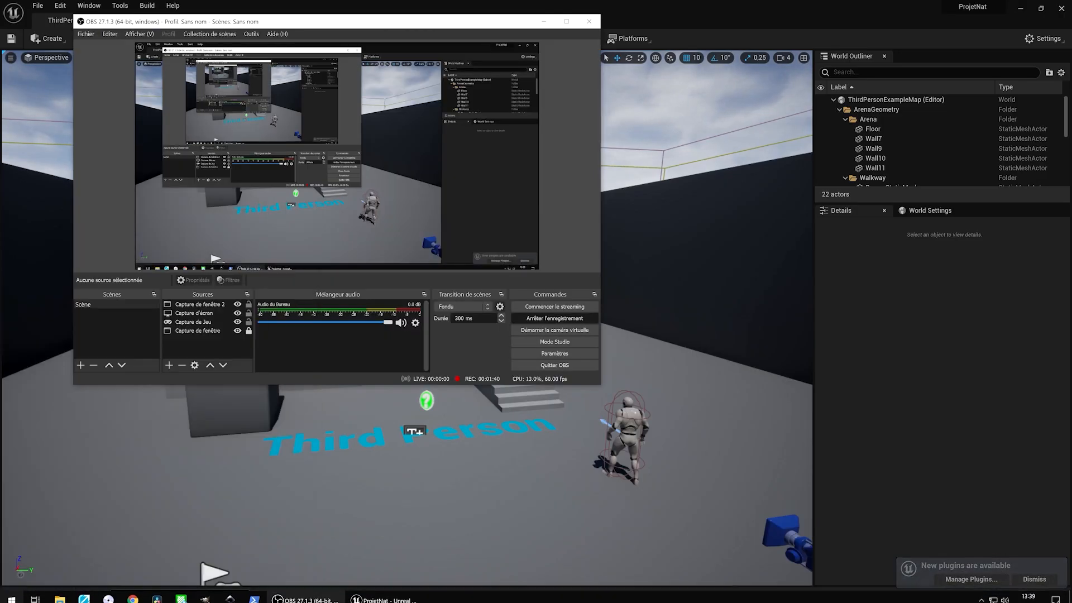
pyautogui.press('super')
pyautogui.click(384, 594)
pyautogui.press('super')
pyautogui.press('super')
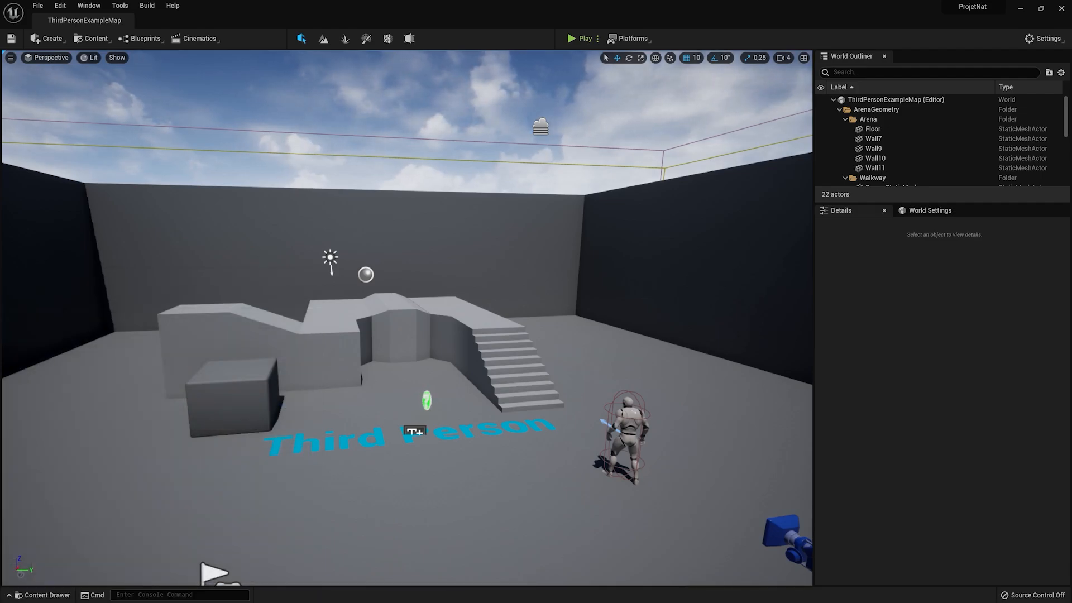
# - Switch to the IntroUnrealProject editor and migrate its assets into a new NatAssets folder inside ProjetNat's Content folder
pyautogui.hotkey('alt', 'Tab')
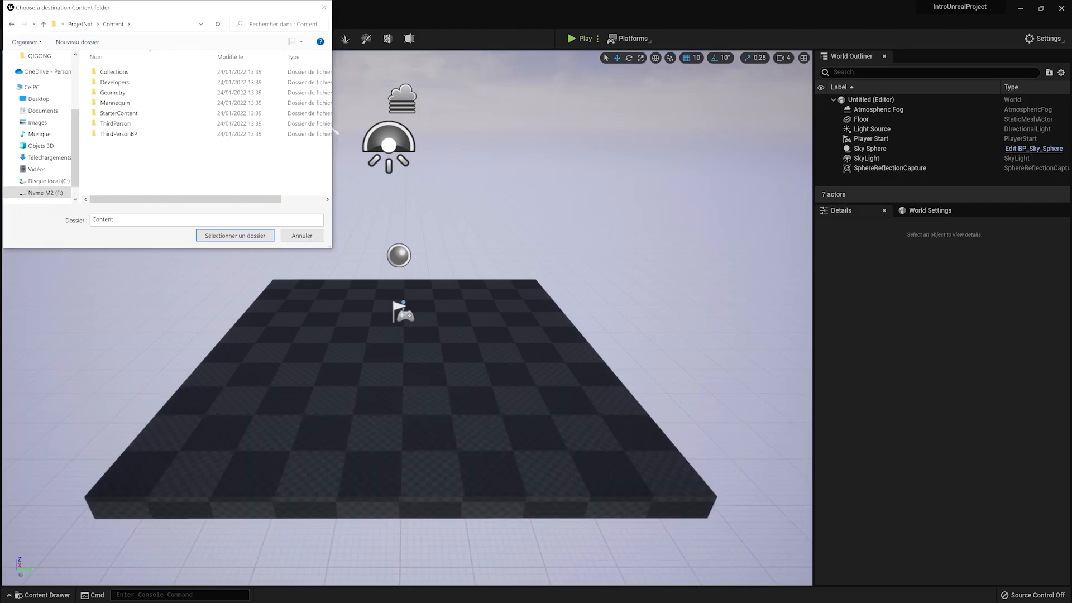
pyautogui.rightClick(144, 148)
pyautogui.click(167, 218)
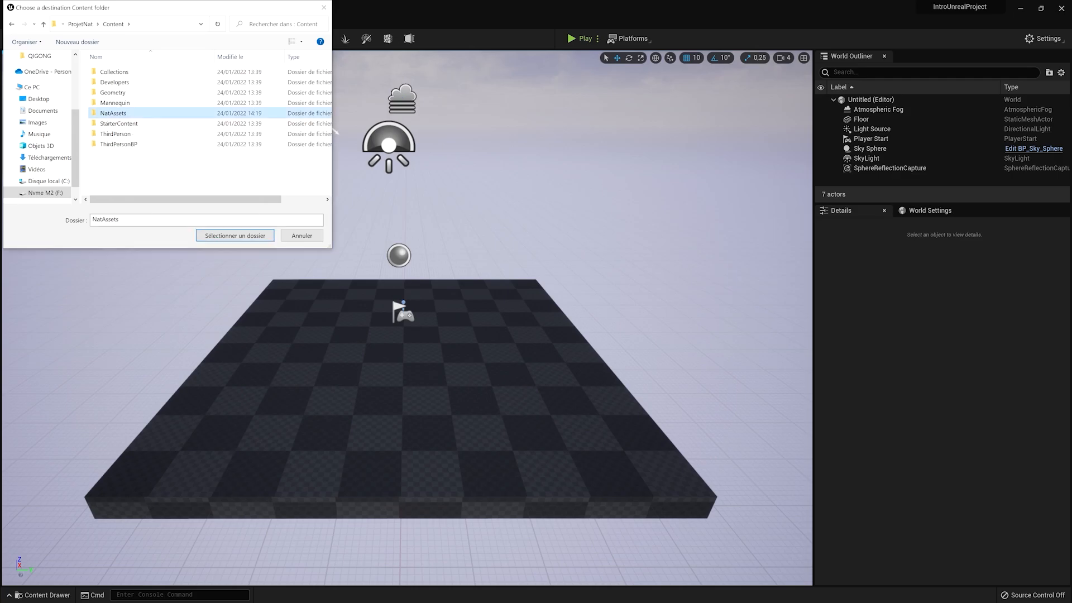
pyautogui.click(236, 235)
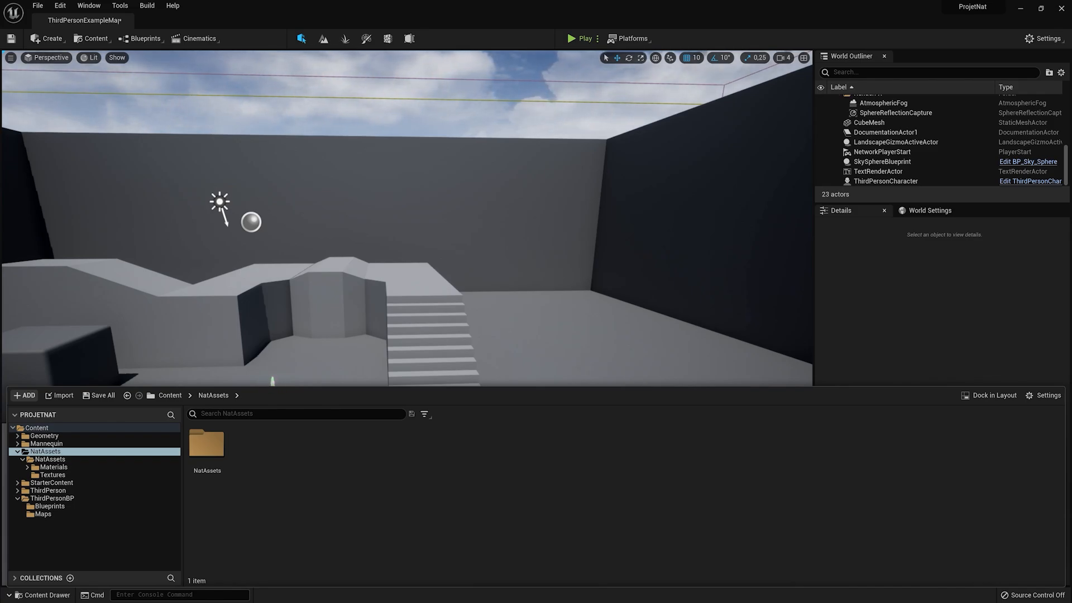
# - Create a folder named Map inside ProjetNat's NatAssets content folder
pyautogui.rightClick(263, 457)
pyautogui.click(296, 158)
pyautogui.write('M')
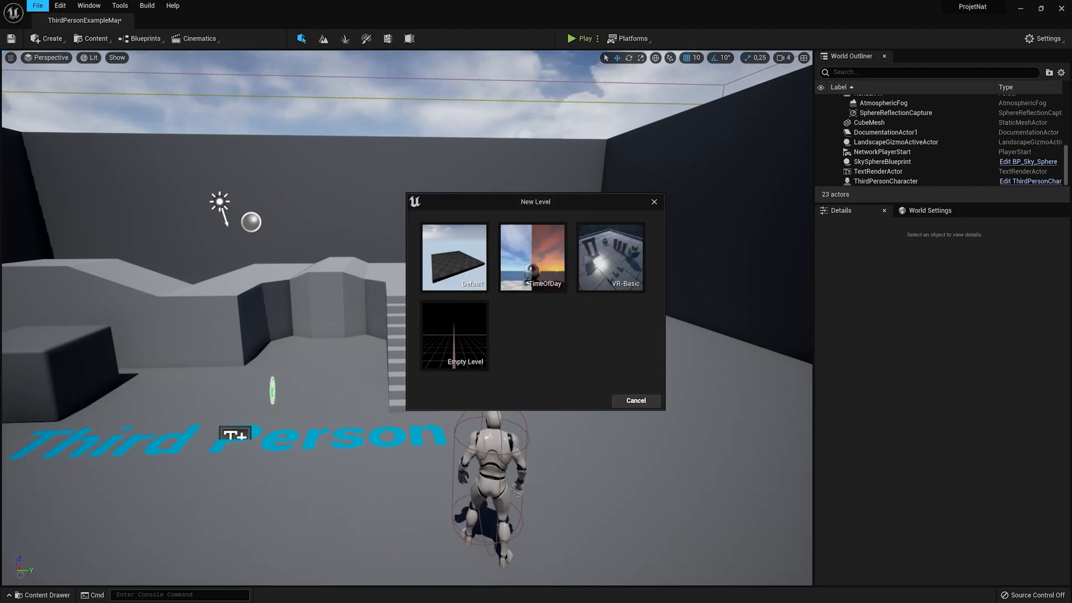
# - Create an empty level, saving ThirdPersonExampleMap first, and save the new level as Nat_Map in NatAssets/Map
pyautogui.click(455, 261)
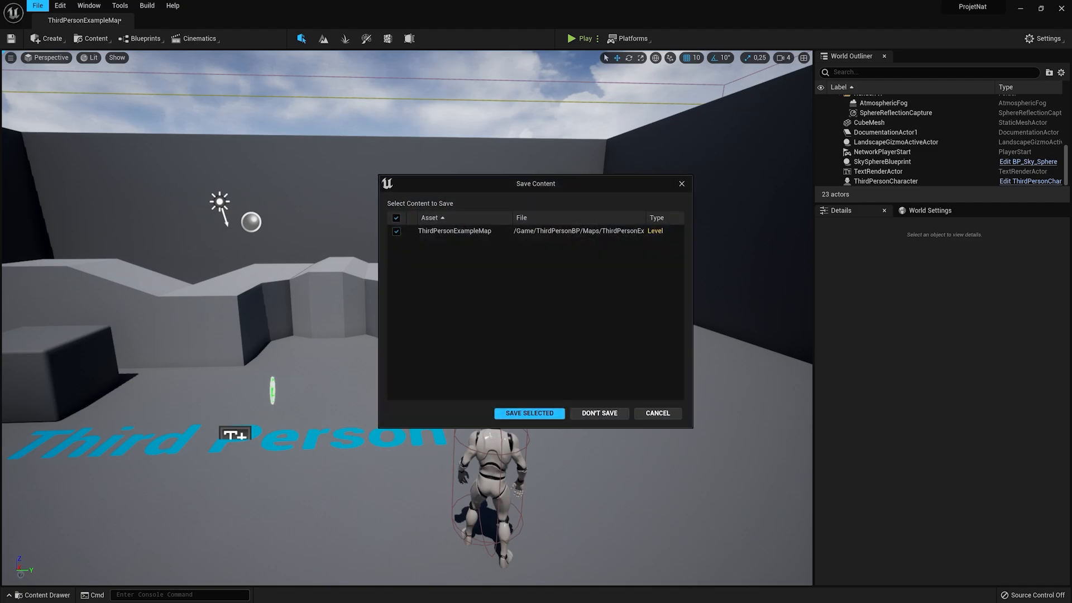
pyautogui.click(539, 413)
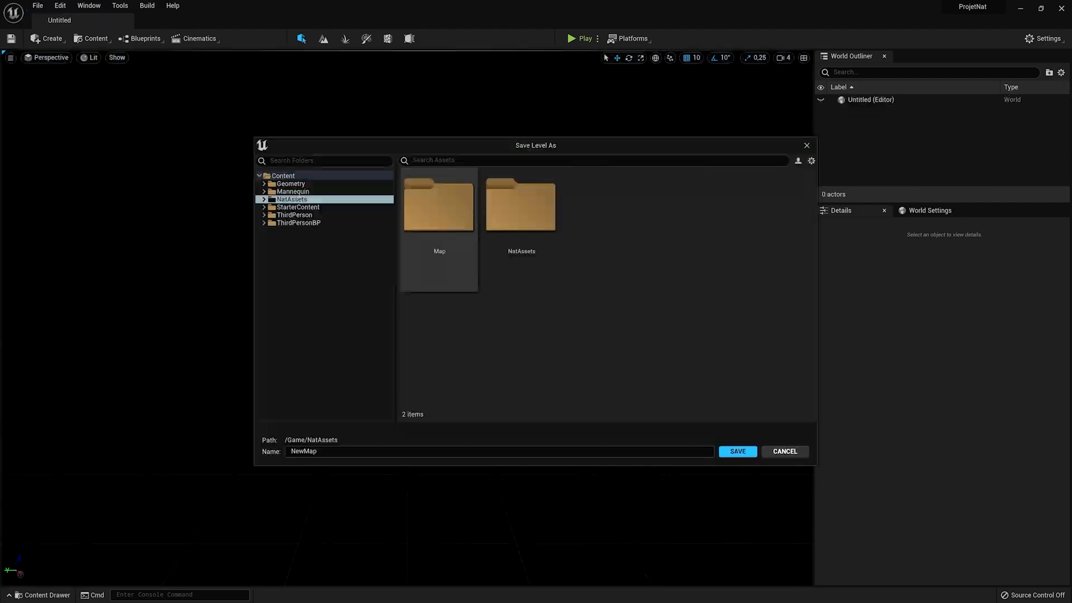
pyautogui.doubleClick(439, 224)
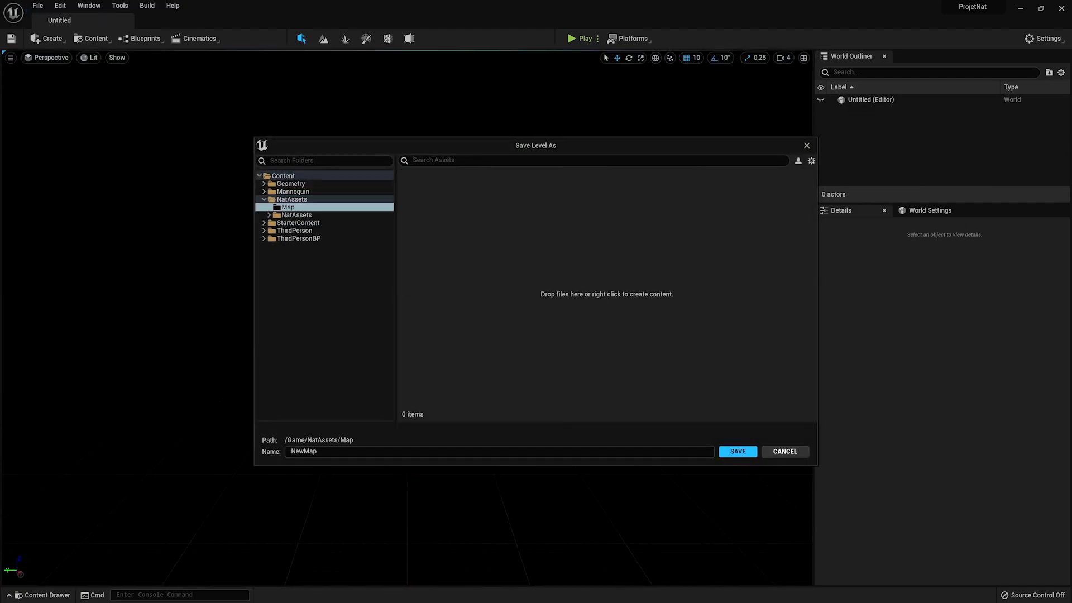
pyautogui.click(335, 451)
pyautogui.write('N')
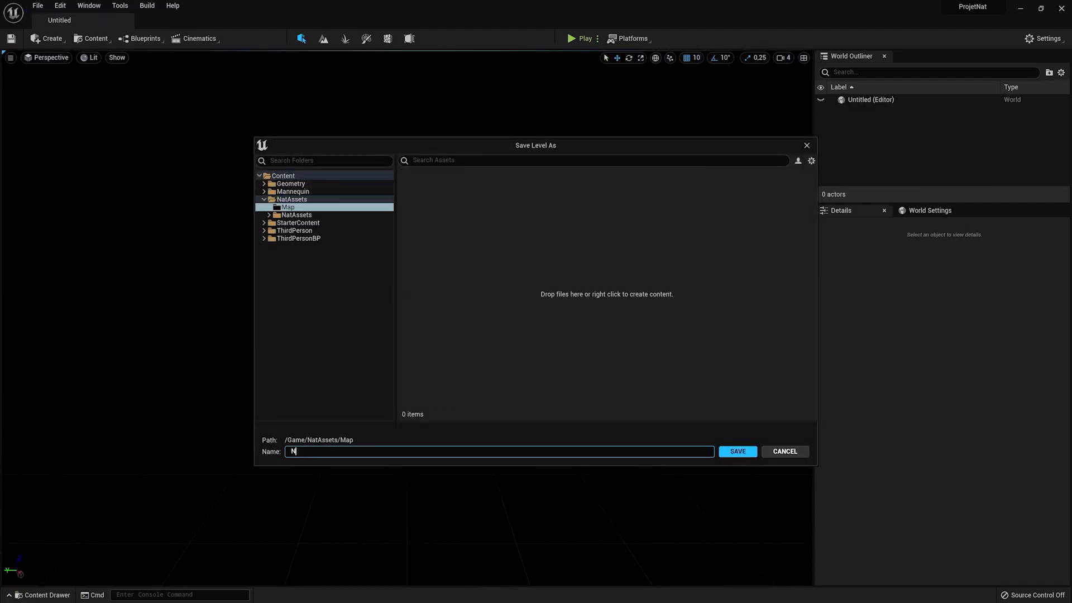
pyautogui.write('at_Map')
pyautogui.press('Return')
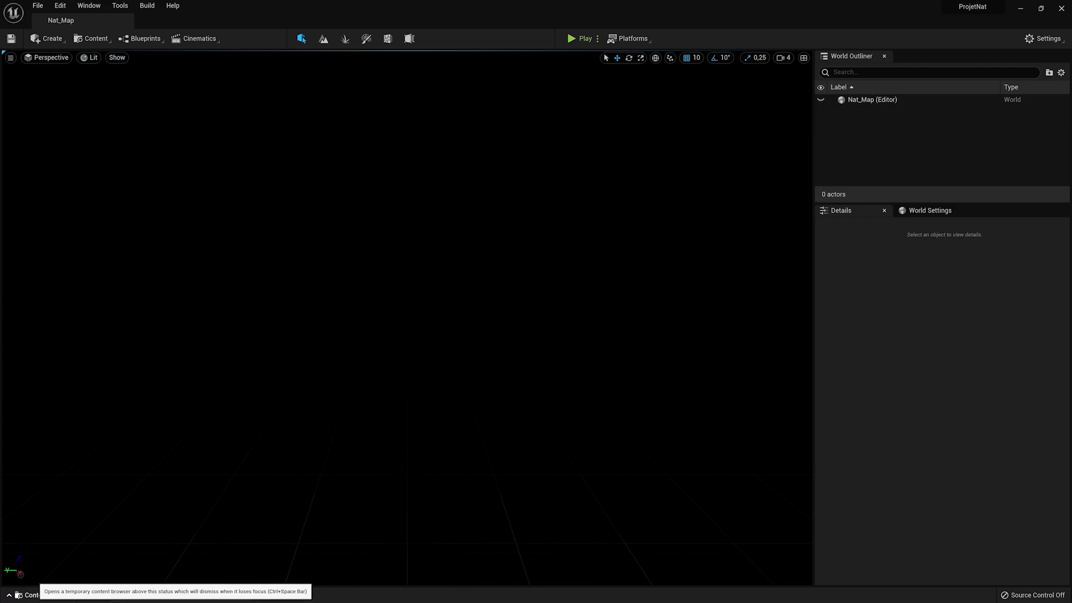
# - Create a new landscape in Nat_Map with 2×2 sections per component
pyautogui.click(324, 39)
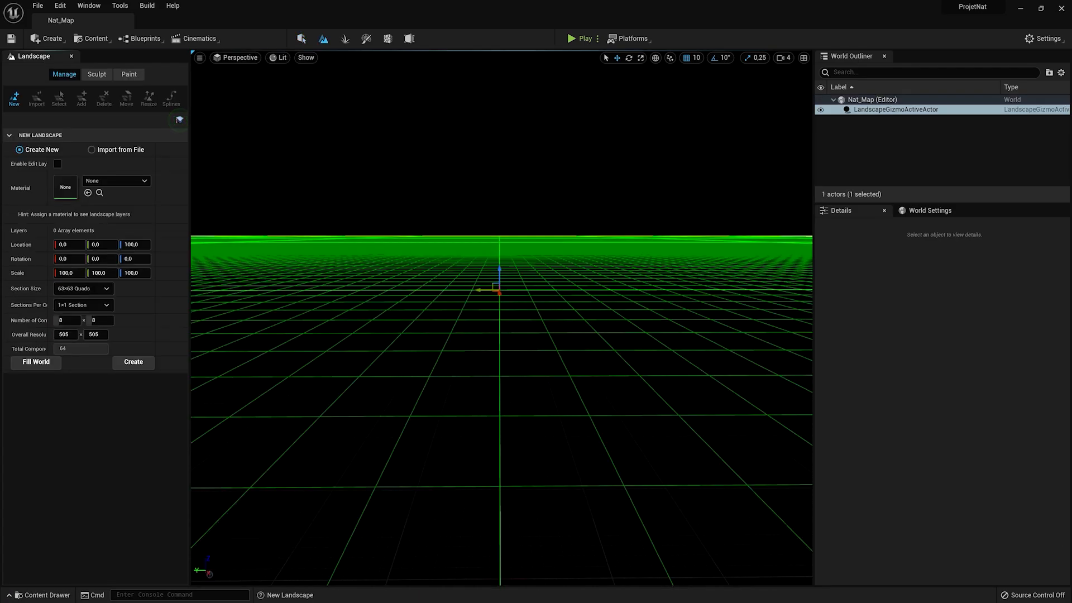
pyautogui.press('e')
pyautogui.moveTo(501, 318); pyautogui.dragTo(491, 391, button='right')
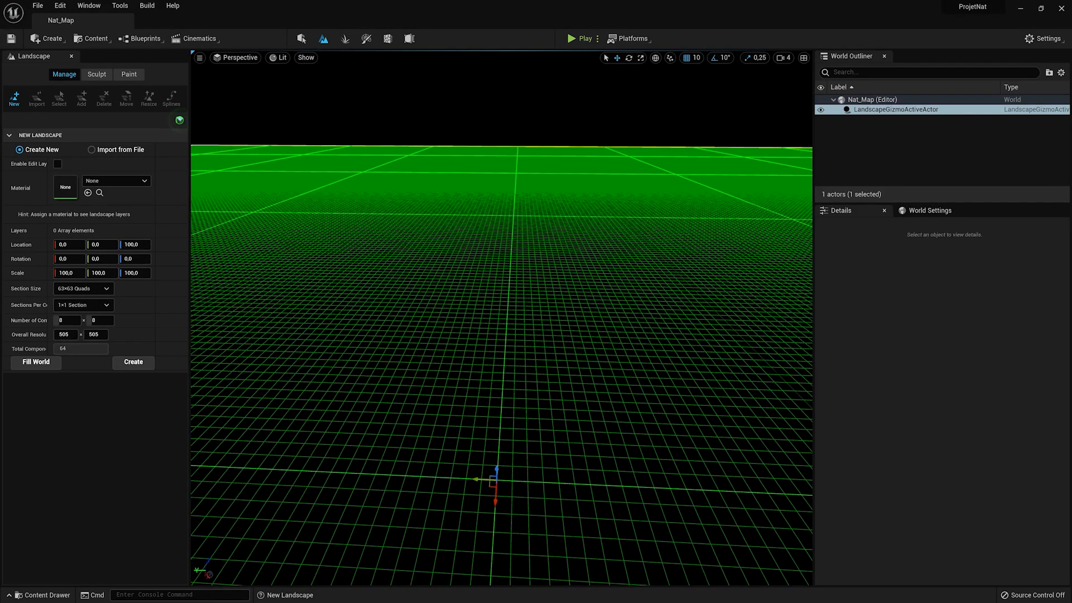
pyautogui.click(83, 305)
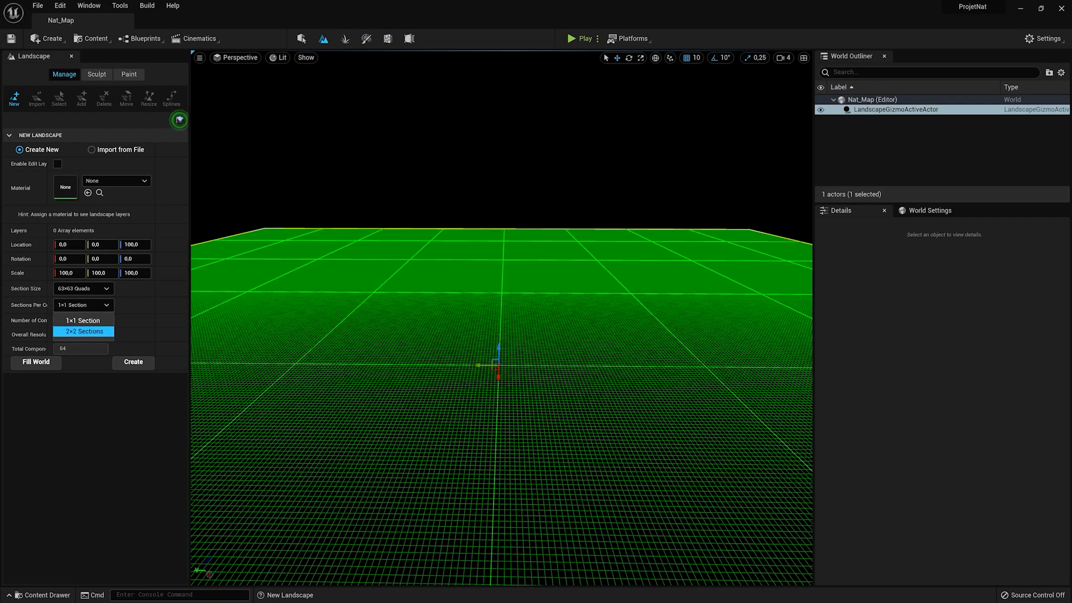
pyautogui.click(84, 332)
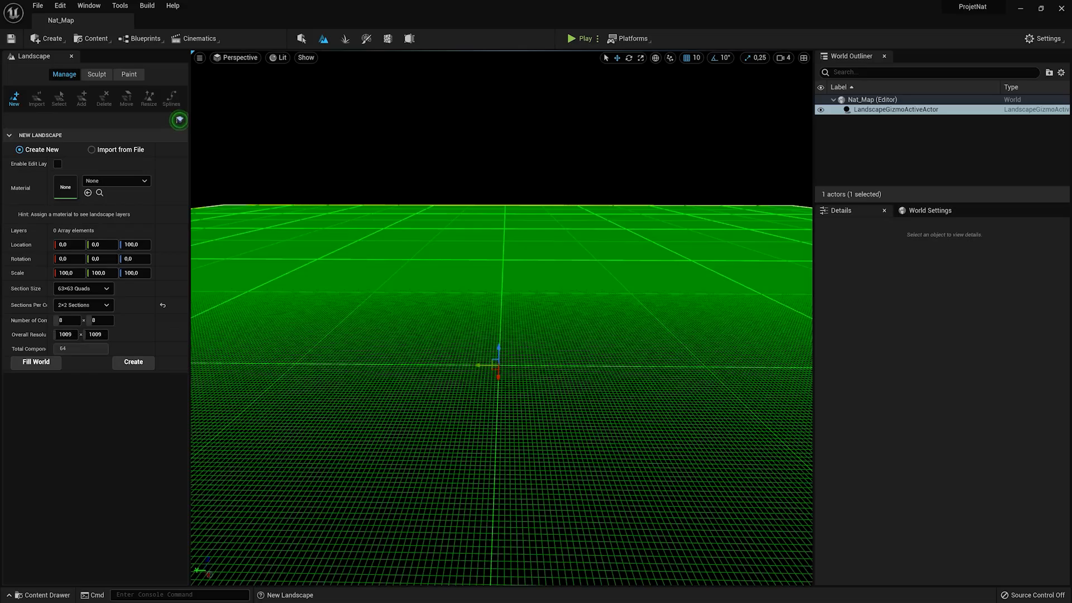
pyautogui.click(133, 362)
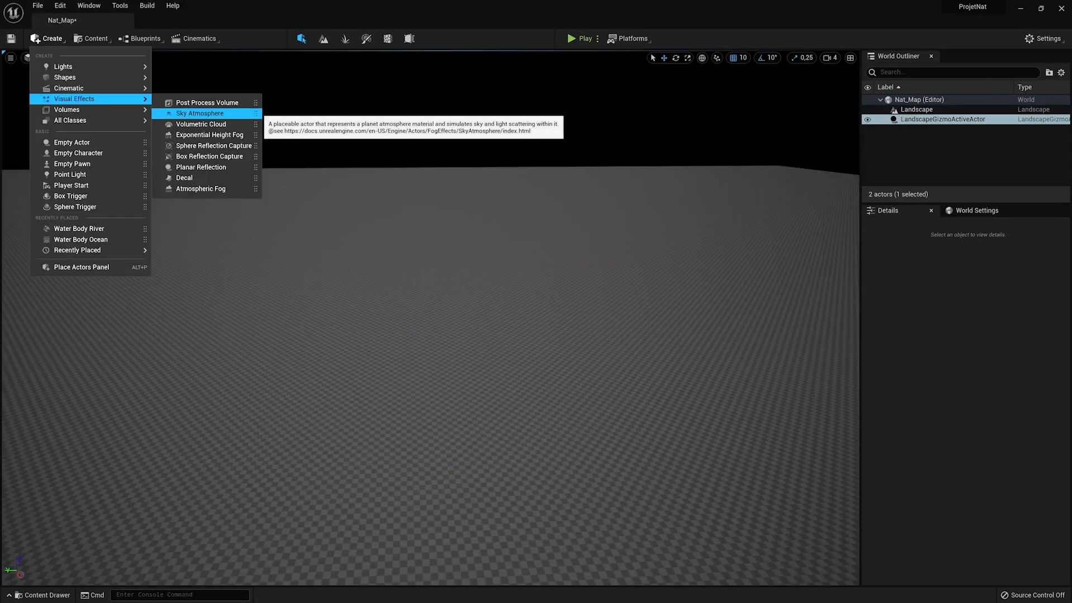
# - Add a Sky Atmosphere and a Directional Light set to Movable with Atmosphere Sun Light enabled
pyautogui.click(203, 113)
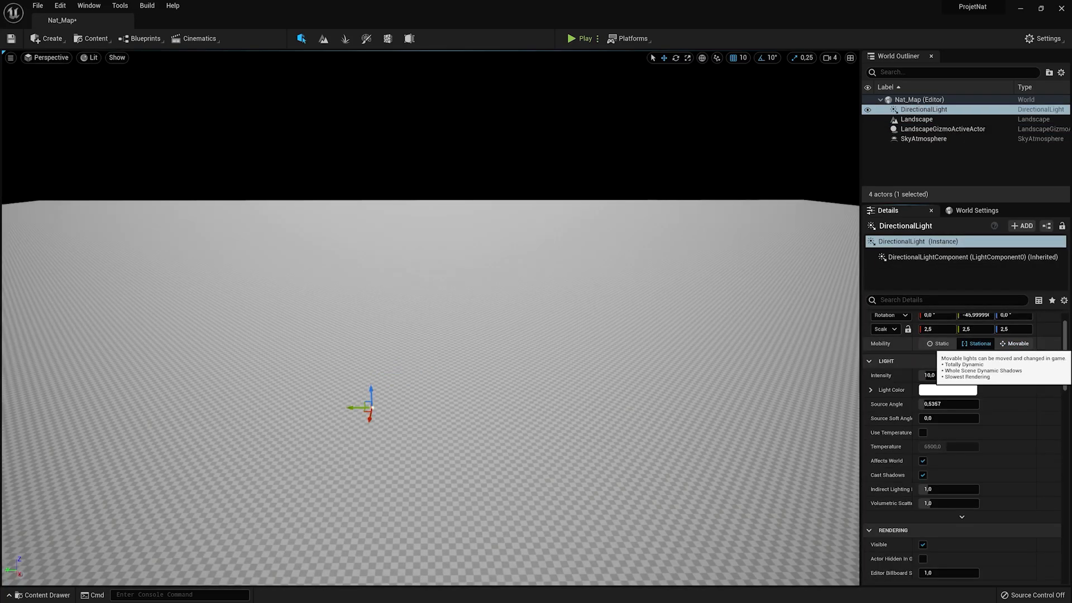
pyautogui.click(1016, 343)
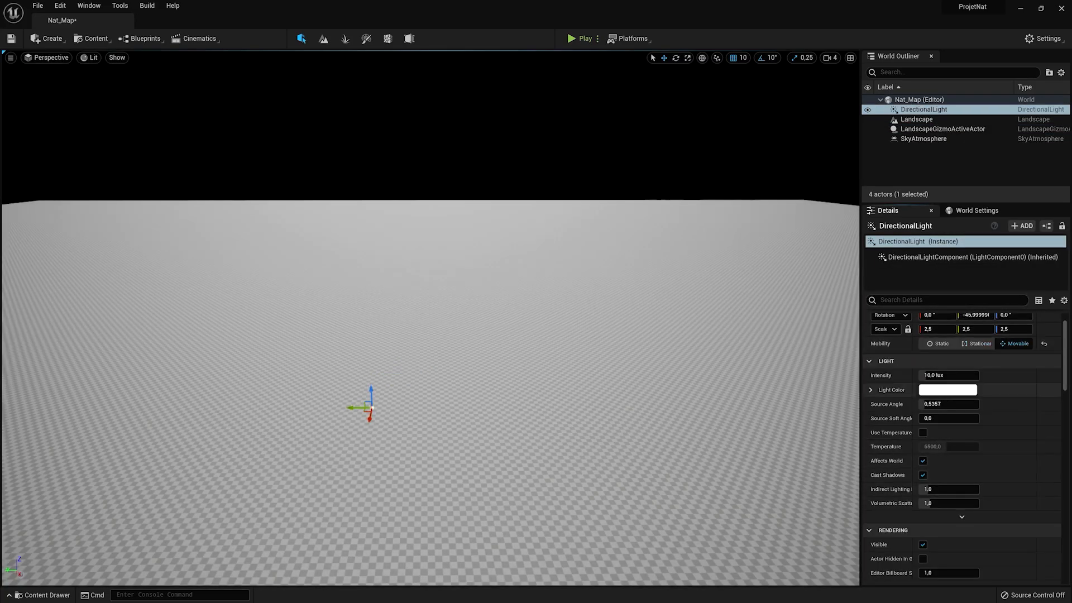
pyautogui.scroll(-10, 963, 446)
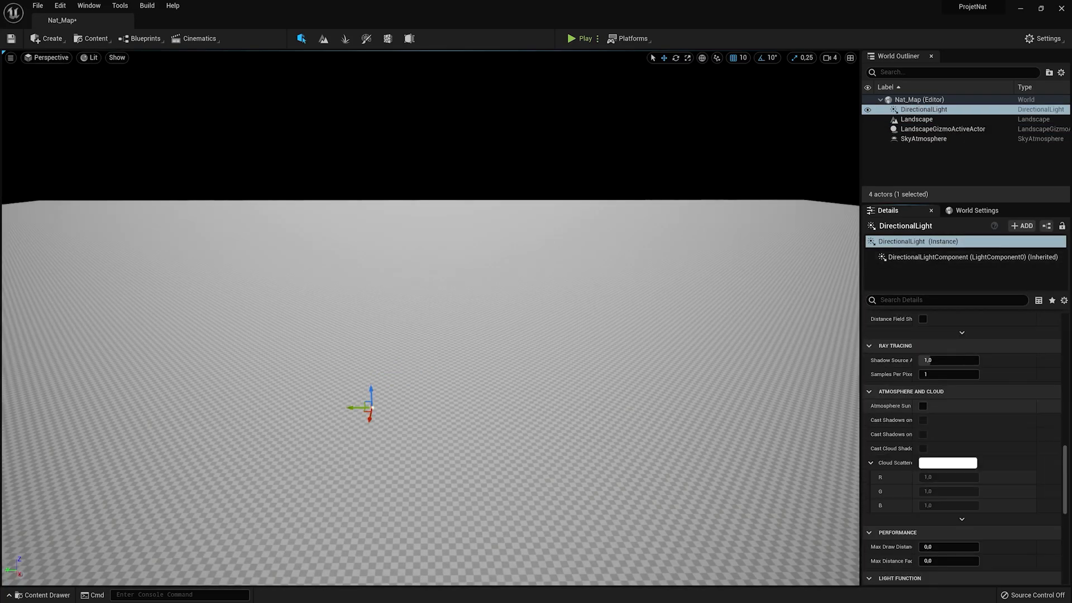
pyautogui.moveTo(861, 408); pyautogui.dragTo(849, 408)
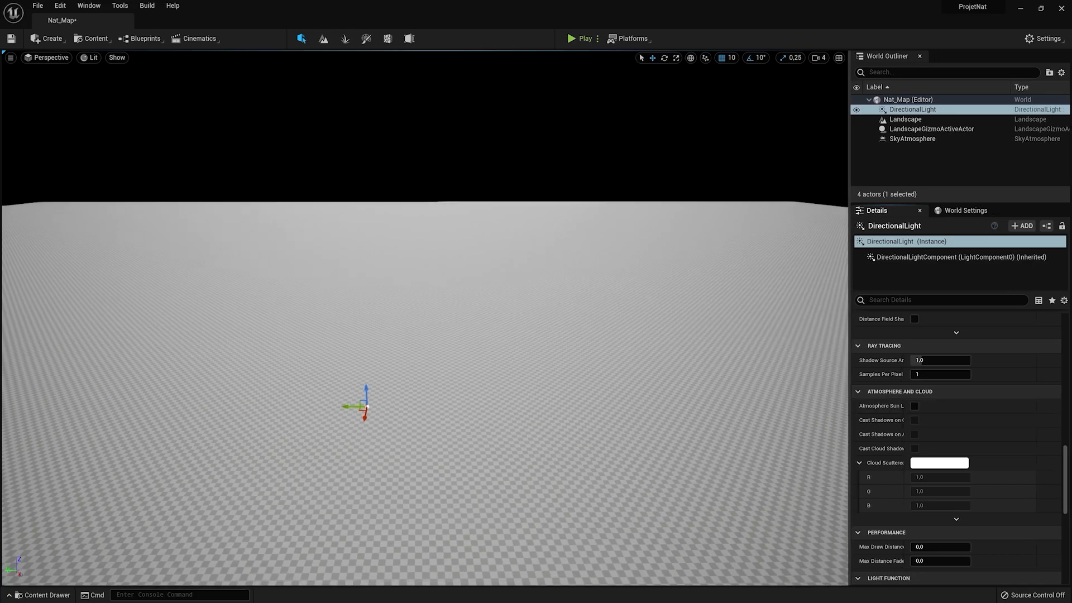
pyautogui.click(915, 406)
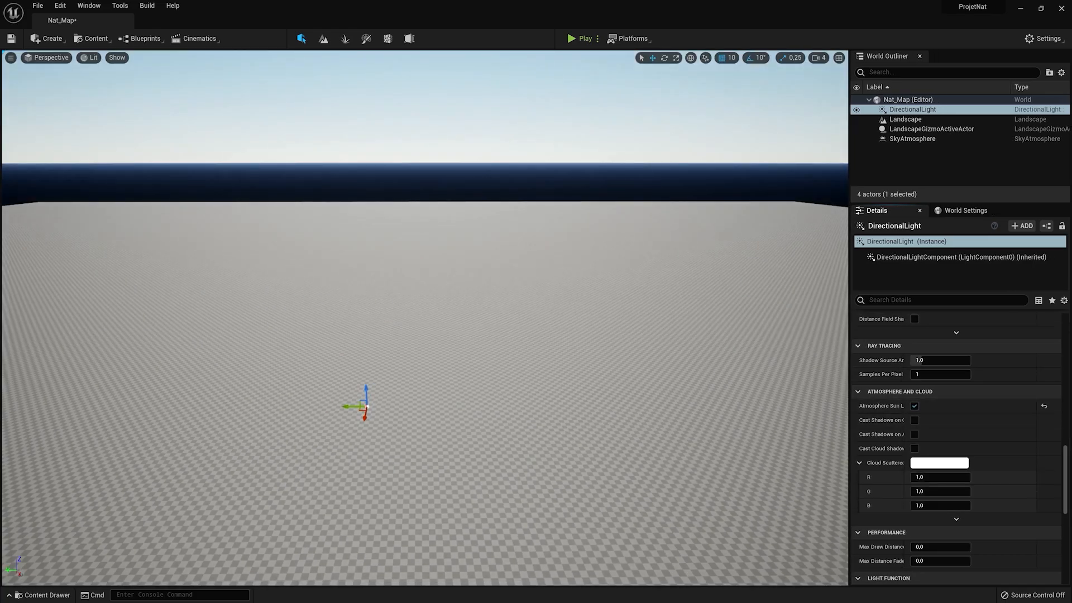
# - Add Exponential Height Fog and a Sky Light with Real Time Capture enabled to the level
pyautogui.moveTo(424, 312); pyautogui.dragTo(422, 269, button='right')
pyautogui.click(48, 39)
pyautogui.moveTo(75, 99)
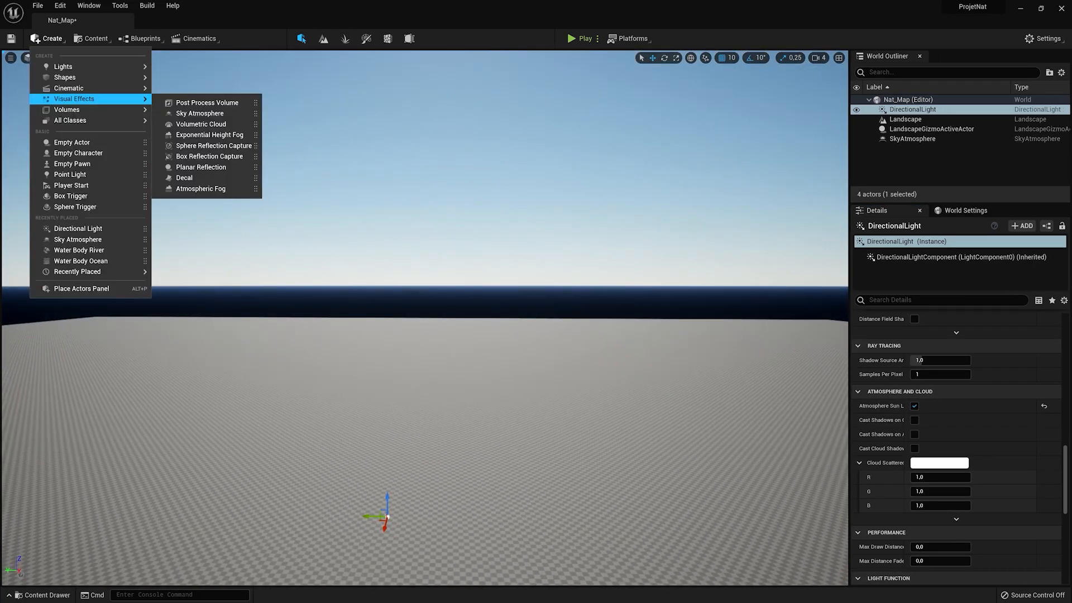
pyautogui.click(206, 135)
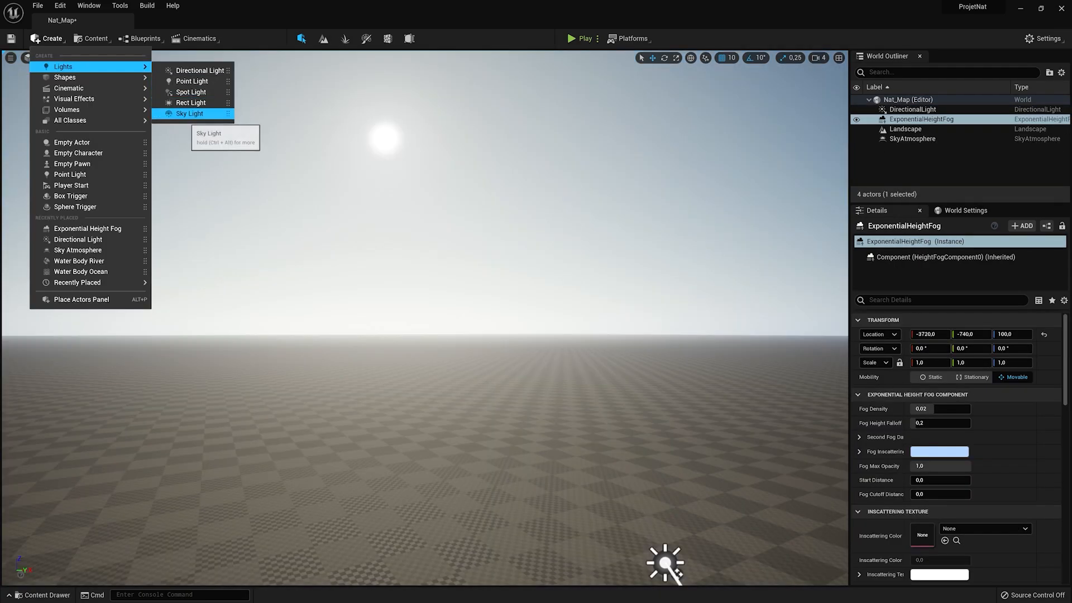
pyautogui.press('Escape')
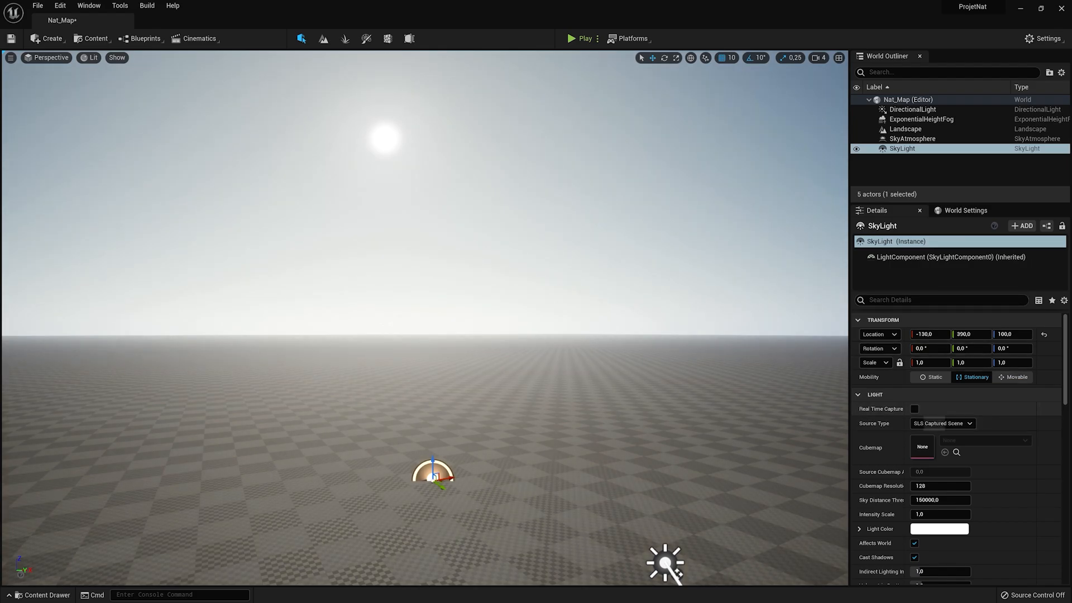
pyautogui.click(914, 408)
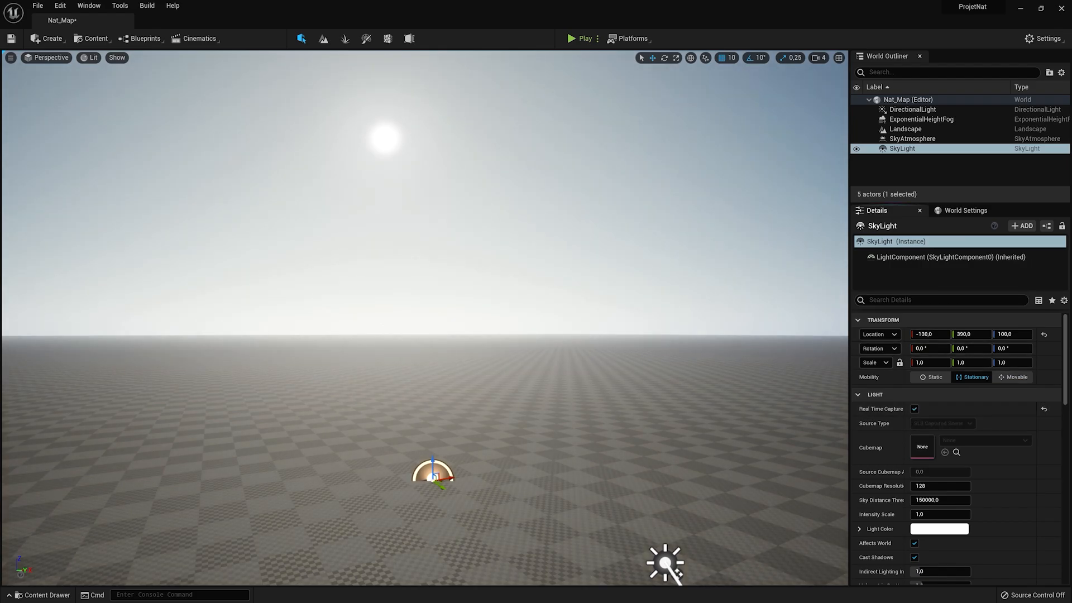
# - Place the SK_Mannequin skeletal mesh on the landscape and assign MI_Auto_Landscape_Creek as the landscape's material
pyautogui.hotkey('ctrl', 'space')
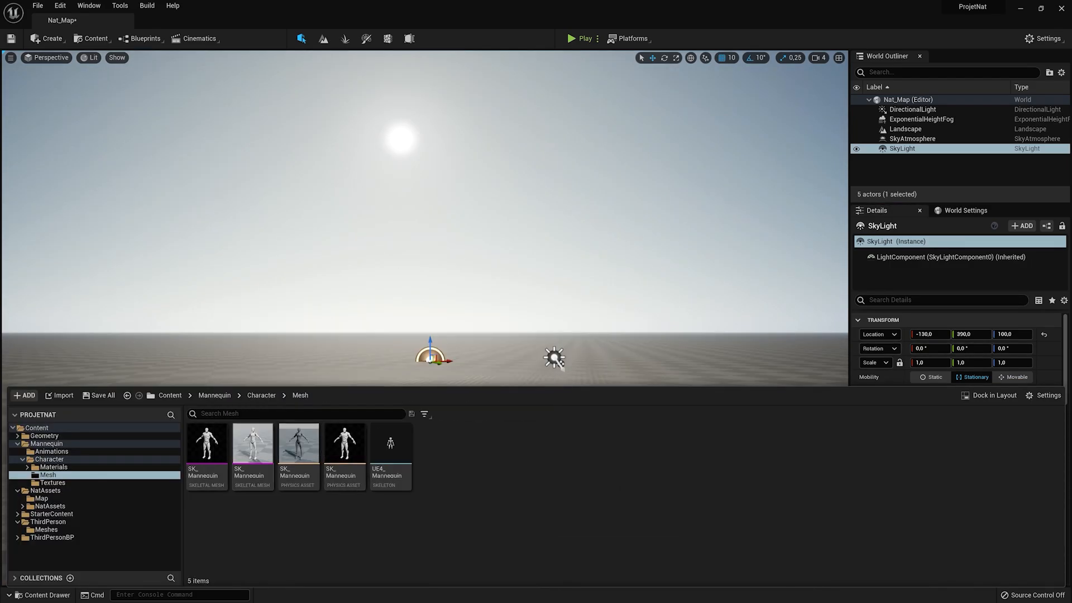
pyautogui.moveTo(215, 446); pyautogui.dragTo(451, 488)
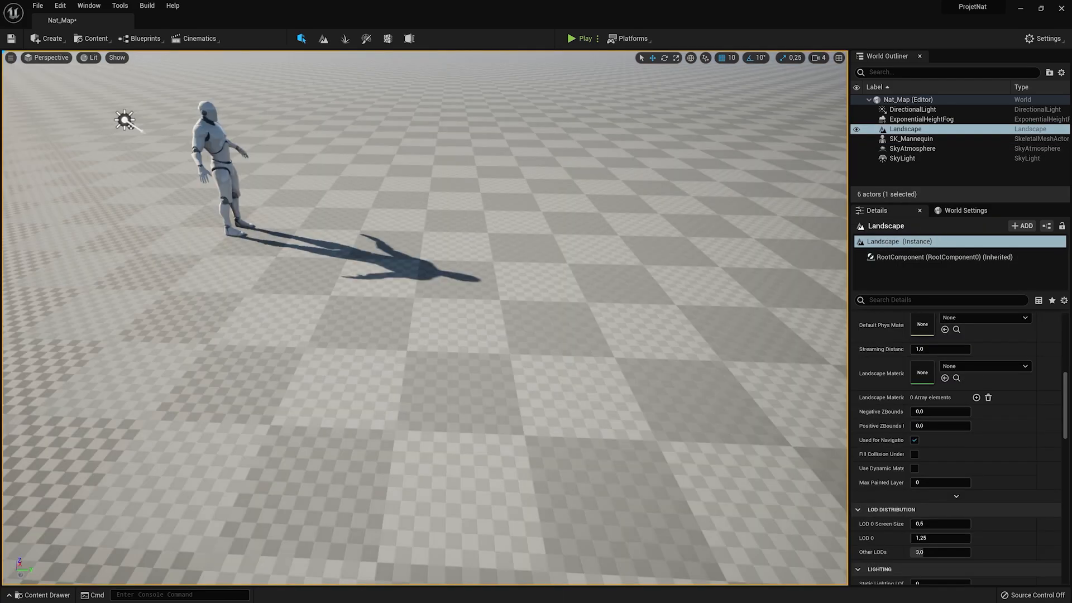
pyautogui.hotkey('ctrl', 'space')
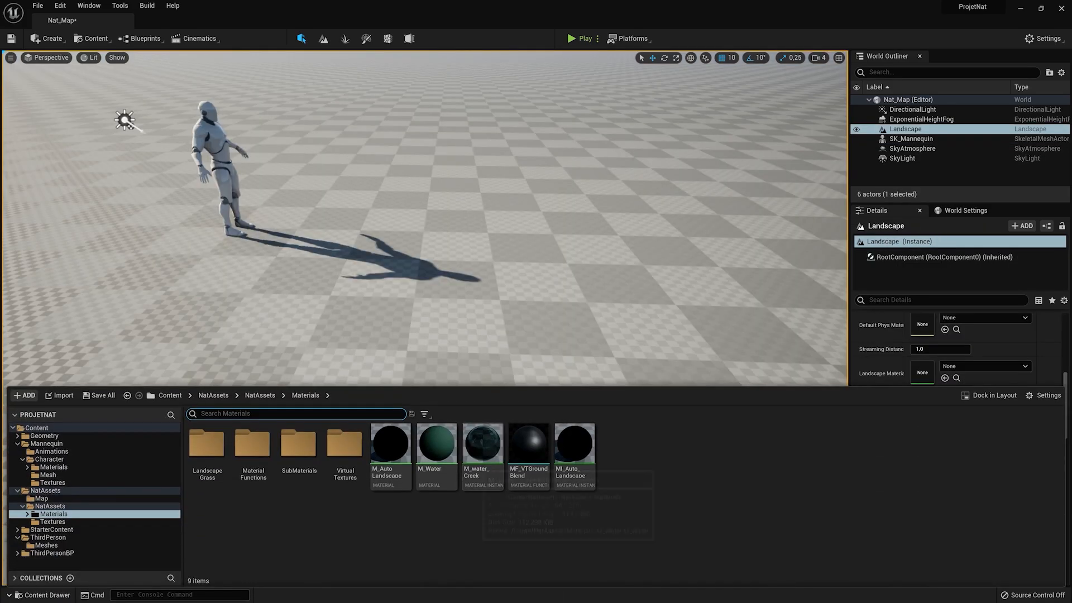
pyautogui.moveTo(575, 444); pyautogui.dragTo(944, 384)
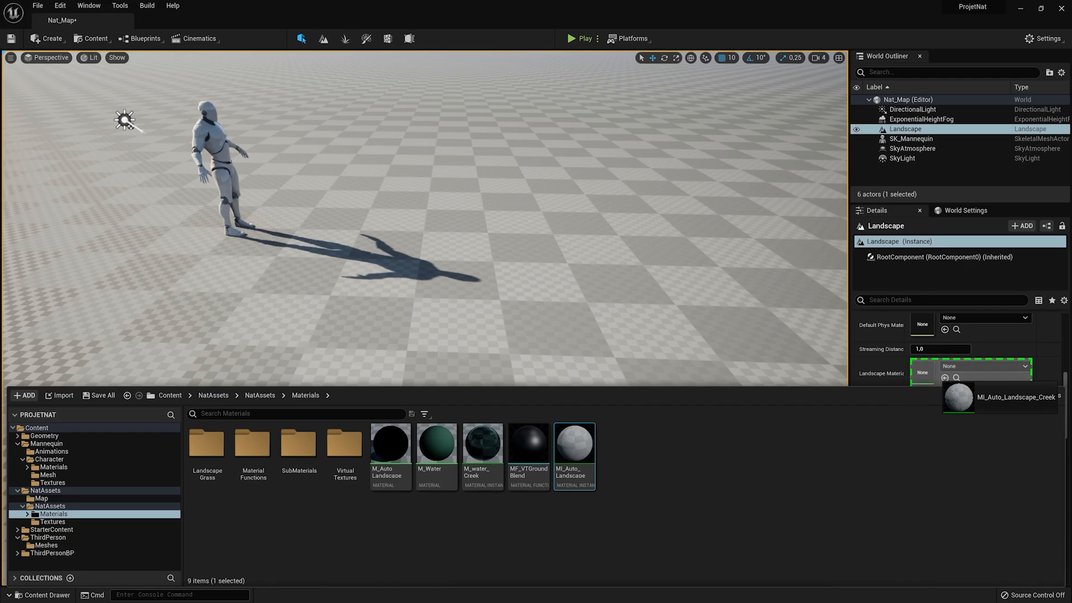
pyautogui.moveTo(944, 384); pyautogui.dragTo(944, 384)
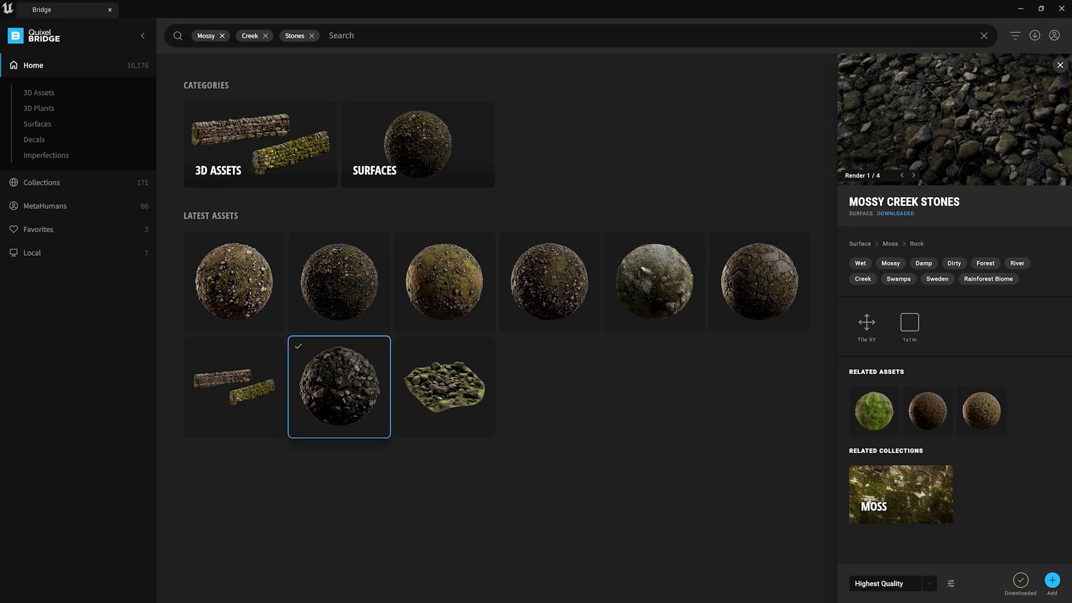
# - Clear the Mossy, Creek and Stones search terms in Quixel Bridge
pyautogui.click(222, 36)
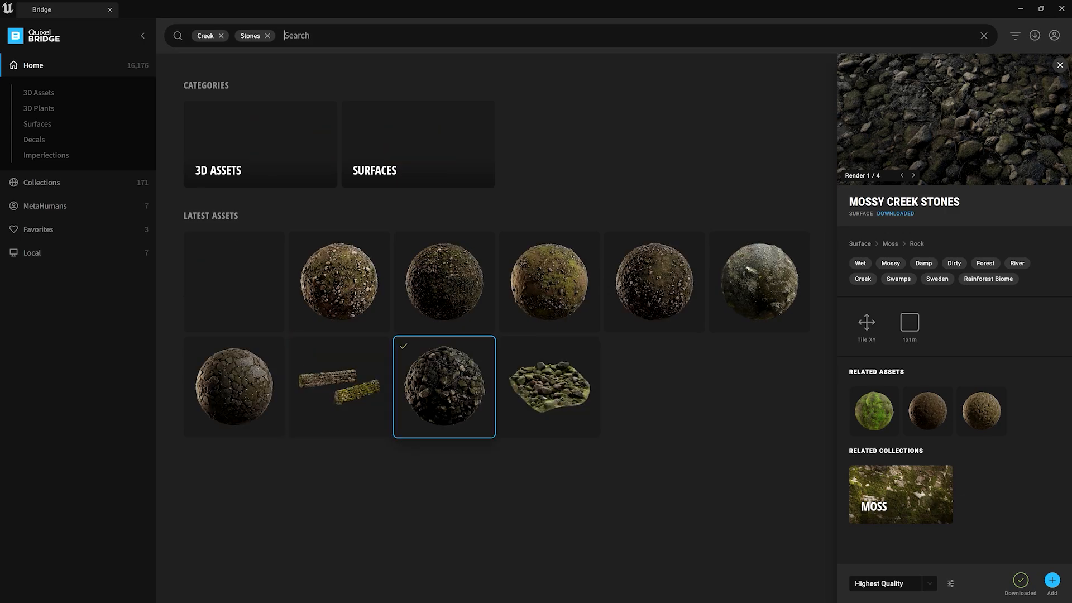
pyautogui.click(222, 36)
pyautogui.press('BackSpace')
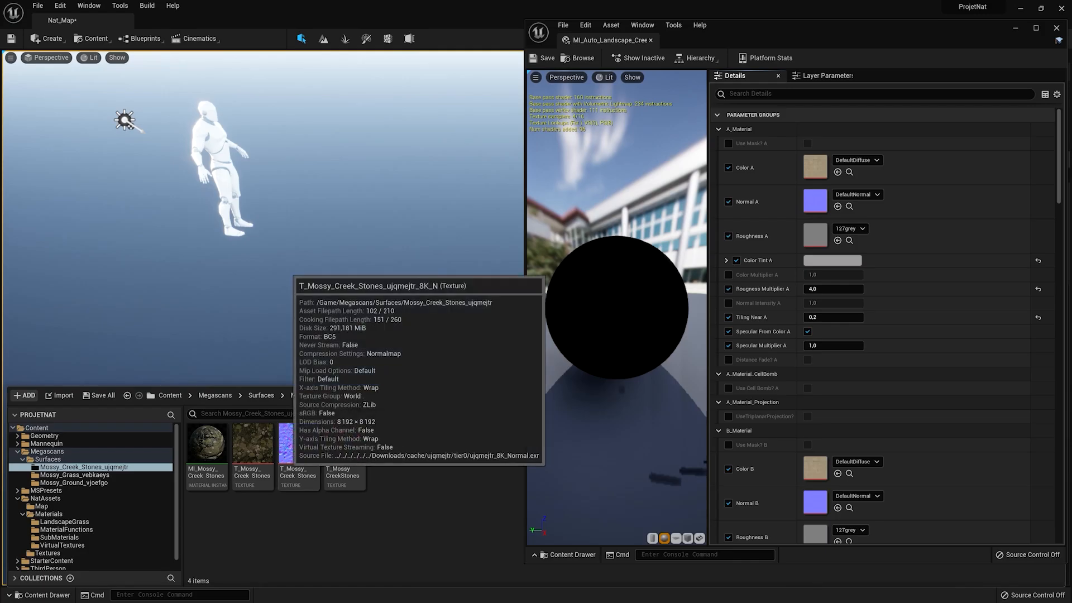
# - In the MI_Auto_Landscape_Creek instance, assign the Mossy Creek Stones textures to Color A, Normal A and Roughness A
pyautogui.moveTo(253, 455); pyautogui.dragTo(818, 167)
pyautogui.moveTo(299, 444); pyautogui.dragTo(821, 202)
pyautogui.moveTo(345, 444); pyautogui.dragTo(803, 314)
# - Assign the Mossy Ground textures to Color B, Normal B and Roughness B of the landscape material instance
pyautogui.click(74, 482)
pyautogui.scroll(-4, 882, 335)
pyautogui.moveTo(253, 444); pyautogui.dragTo(820, 297)
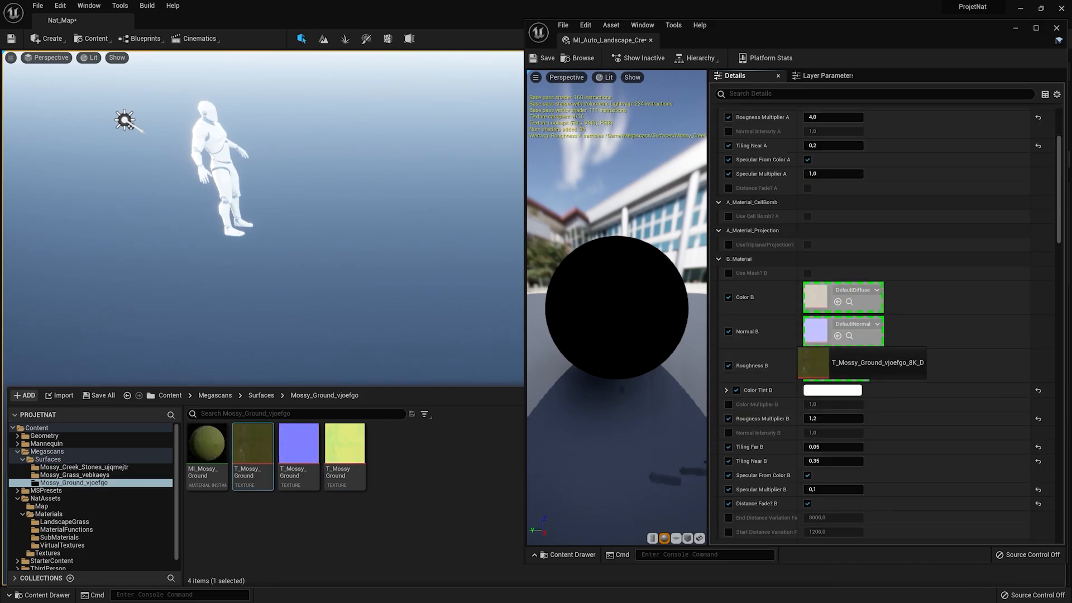
pyautogui.moveTo(298, 444); pyautogui.dragTo(821, 332)
pyautogui.moveTo(345, 444); pyautogui.dragTo(821, 366)
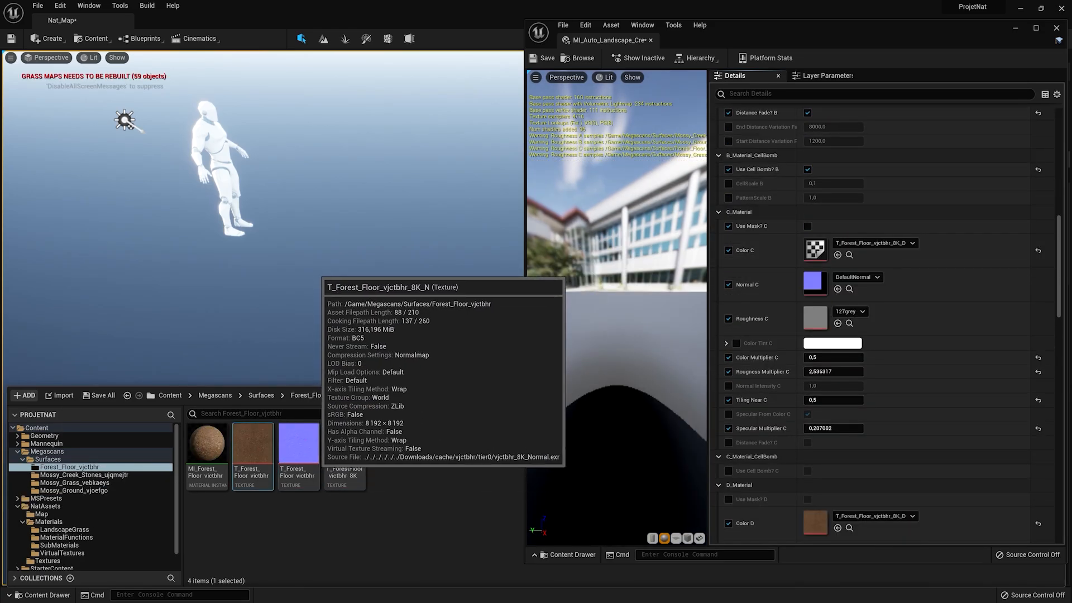
# - Assign the T_Forest_Floor_vjctbhr_8K_N texture to Normal C of the landscape material instance
pyautogui.moveTo(298, 444); pyautogui.dragTo(905, 282)
pyautogui.moveTo(905, 282); pyautogui.dragTo(815, 282)
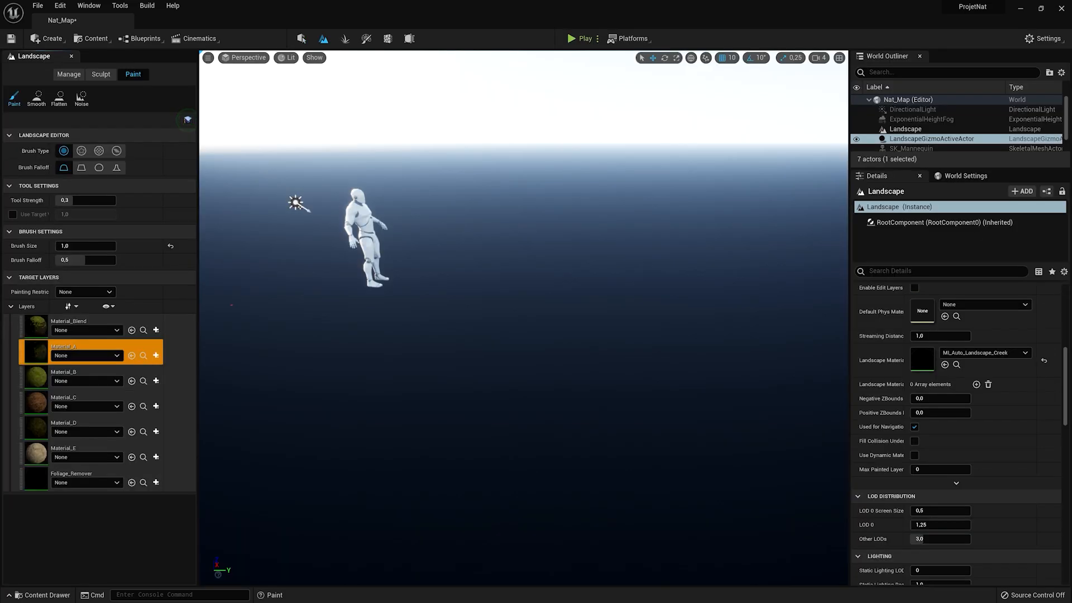
# - Create a layer info object for the Material_Blend landscape layer, saved as Material_Blend_LayerInfo in the Nat_Map_sharedassets folder
pyautogui.click(78, 321)
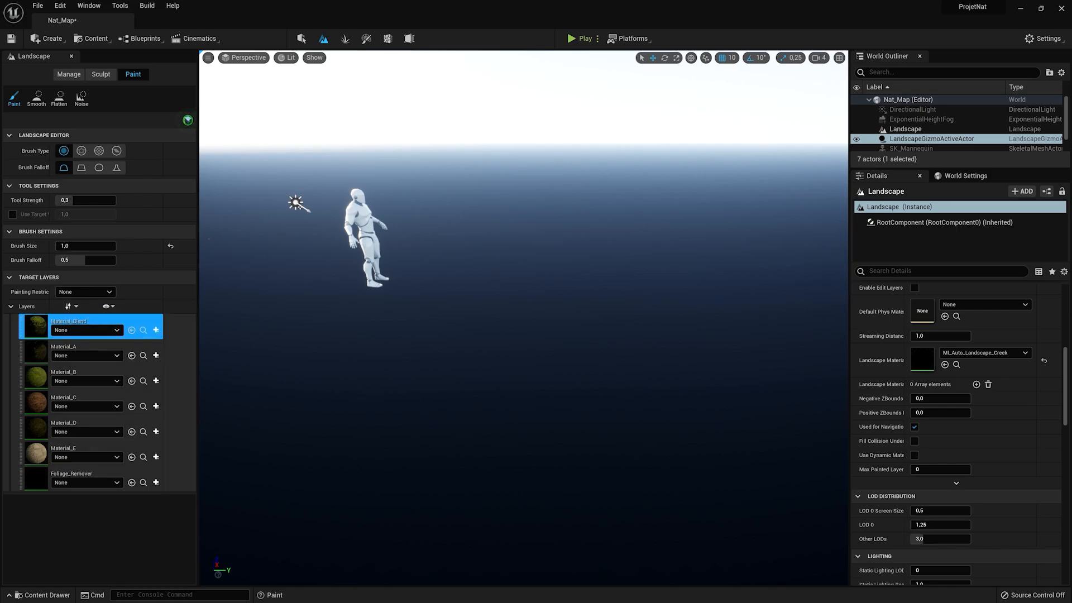
pyautogui.click(155, 330)
pyautogui.click(208, 344)
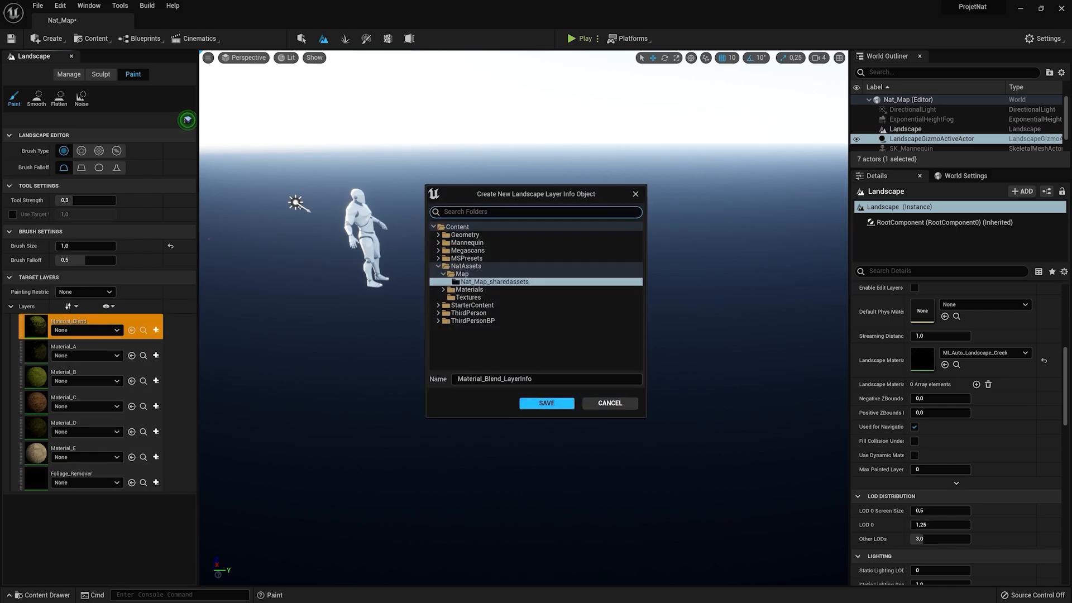
pyautogui.click(547, 403)
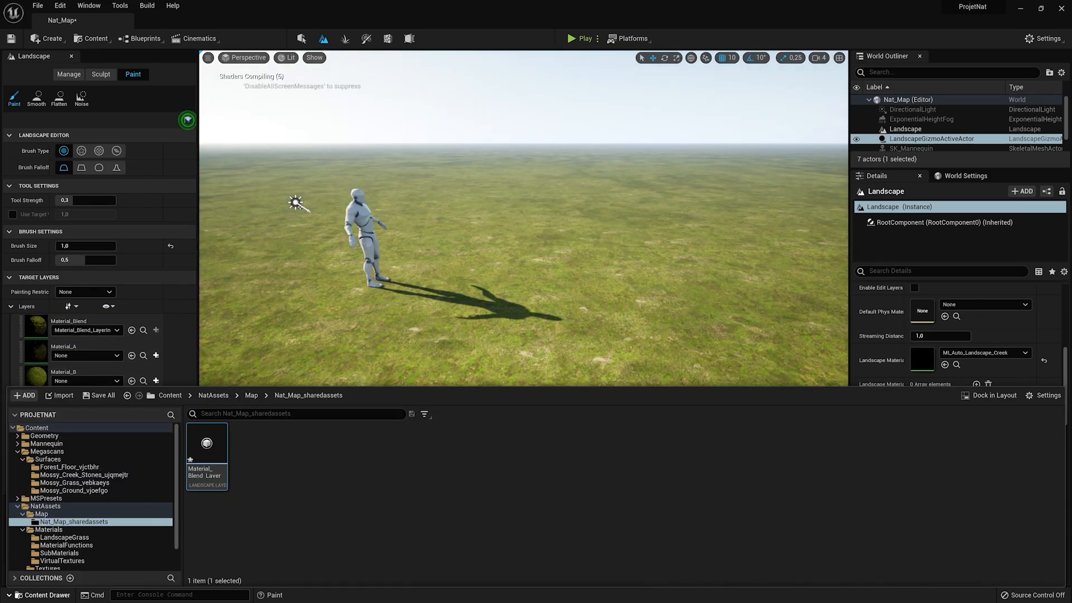
pyautogui.click(27, 594)
pyautogui.moveTo(296, 202); pyautogui.dragTo(295, 262, button='right')
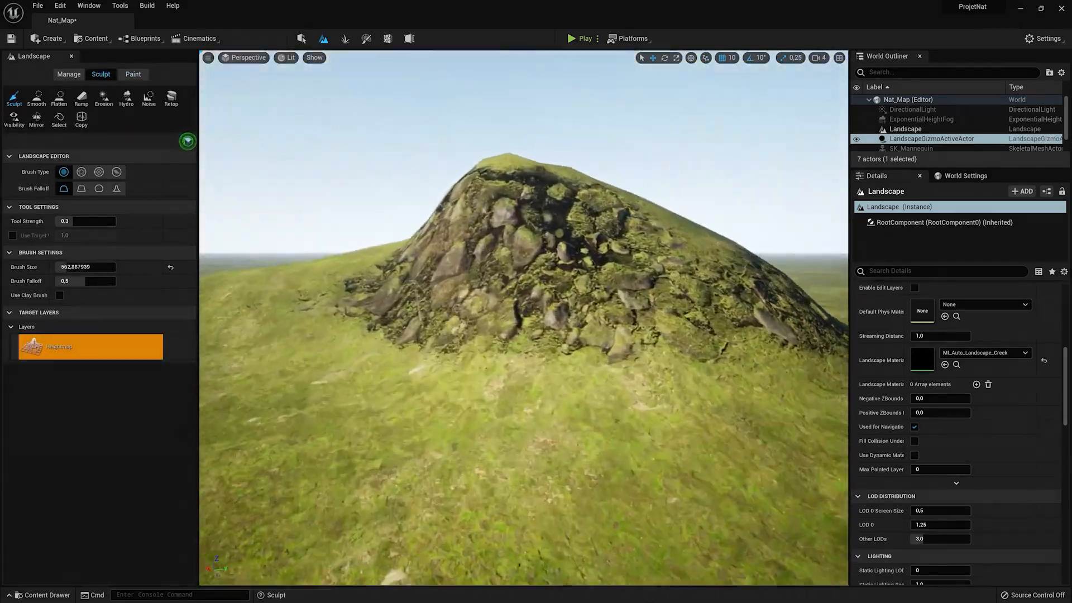
pyautogui.moveTo(524, 318)
pyautogui.mouseDown(button='right')
pyautogui.moveTo(475, 318)
pyautogui.moveTo(519, 321)
pyautogui.mouseUp(button='right')
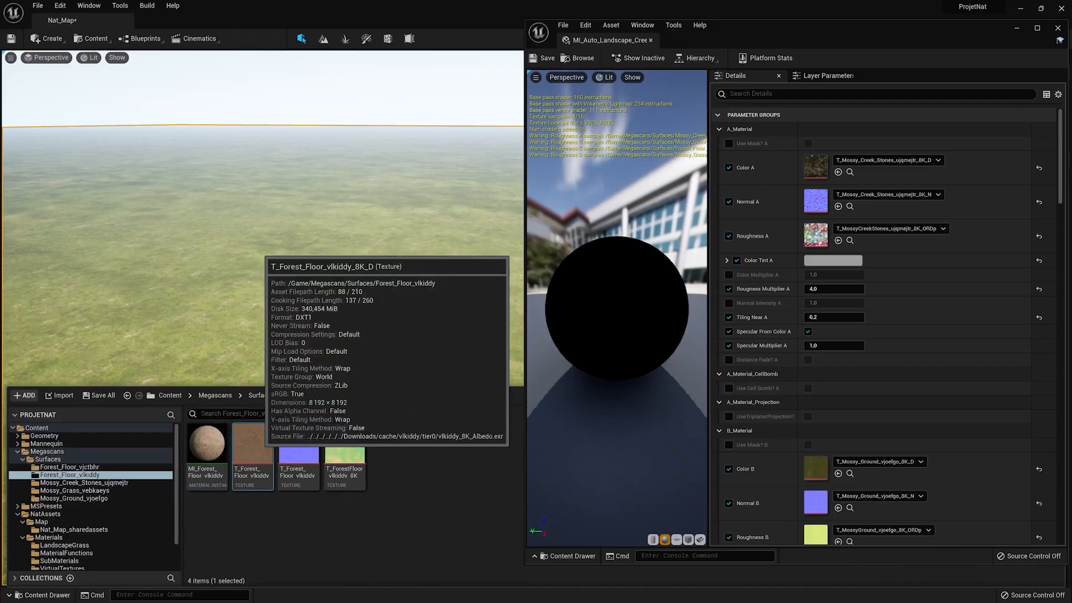
# - In the MI_Auto_Landscape_Creek instance, assign the Forest_Floor_vlkiddy textures to Color A, Normal A and Roughness A
pyautogui.moveTo(253, 444); pyautogui.dragTo(871, 168)
pyautogui.moveTo(298, 447); pyautogui.dragTo(855, 204)
pyautogui.moveTo(345, 447); pyautogui.dragTo(885, 236)
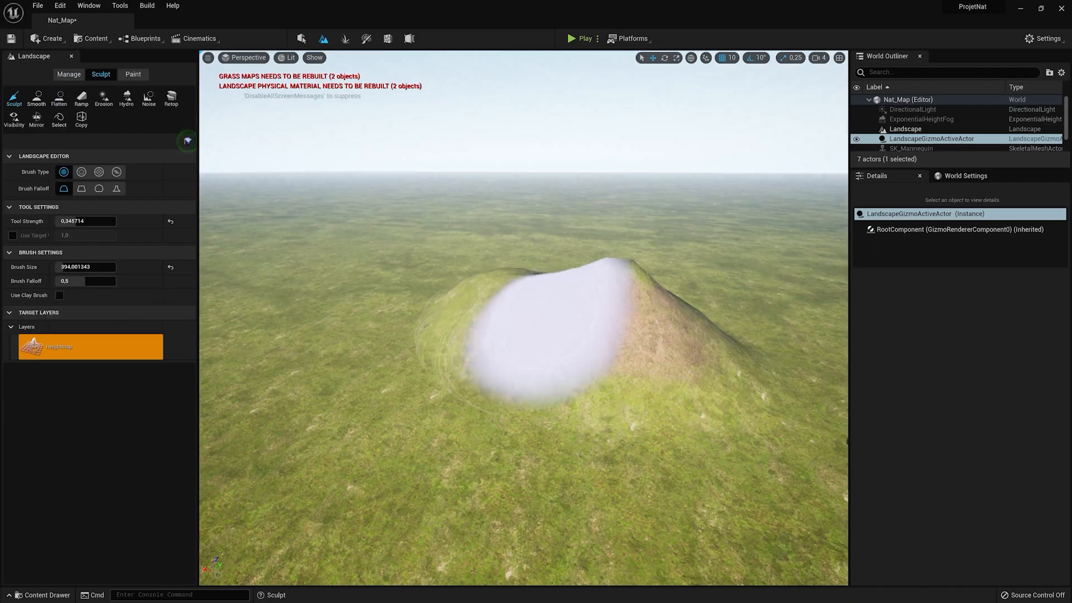
pyautogui.moveTo(766, 359)
pyautogui.mouseDown(button='right')
pyautogui.moveTo(715, 358)
pyautogui.moveTo(804, 360)
pyautogui.moveTo(731, 358)
pyautogui.mouseUp(button='right')
pyautogui.press('s')
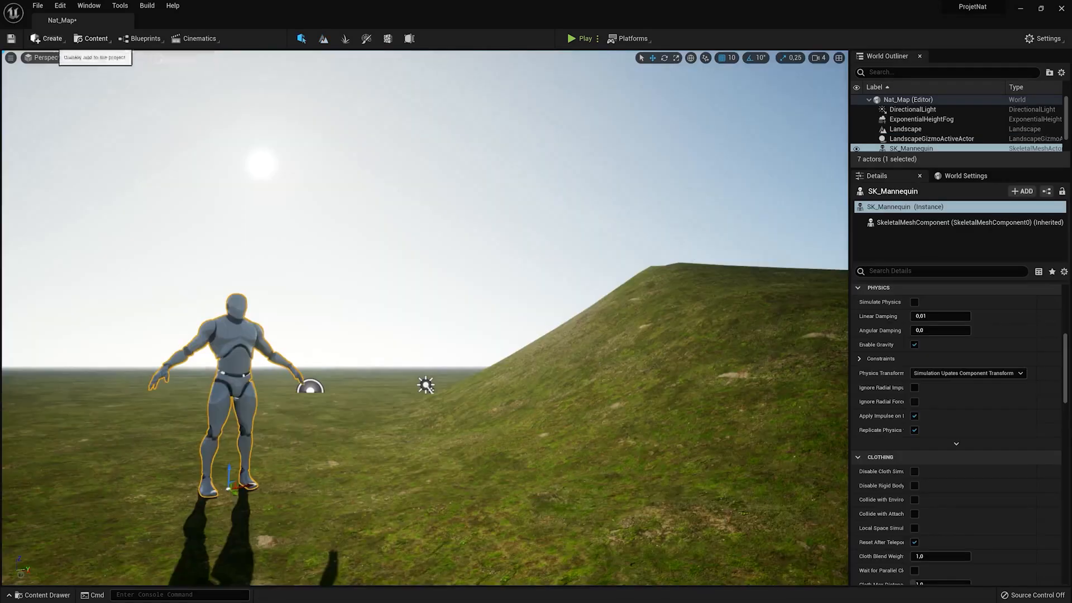
# - Add a Volumetric Cloud visual effects actor to the level above the landscape
pyautogui.click(52, 39)
pyautogui.moveTo(84, 77)
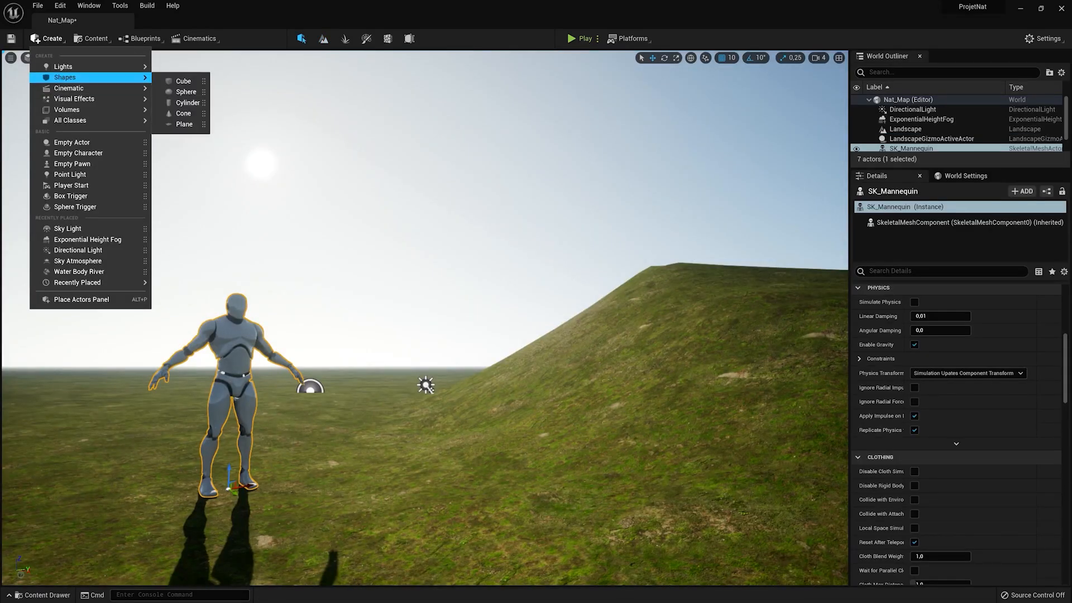
pyautogui.moveTo(83, 99)
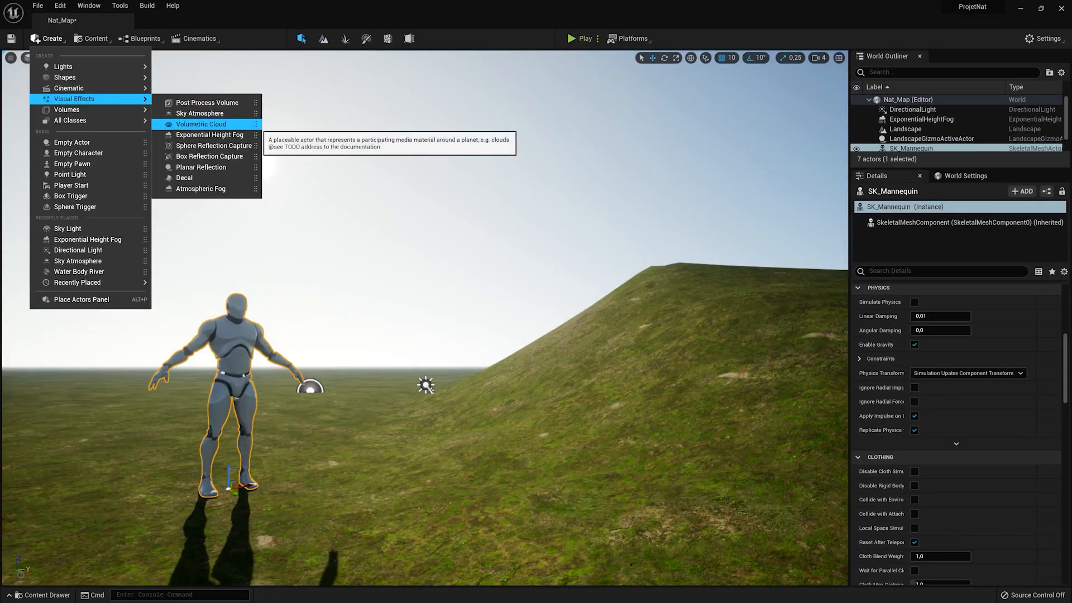
pyautogui.click(190, 125)
pyautogui.moveTo(427, 385); pyautogui.dragTo(591, 351, button='right')
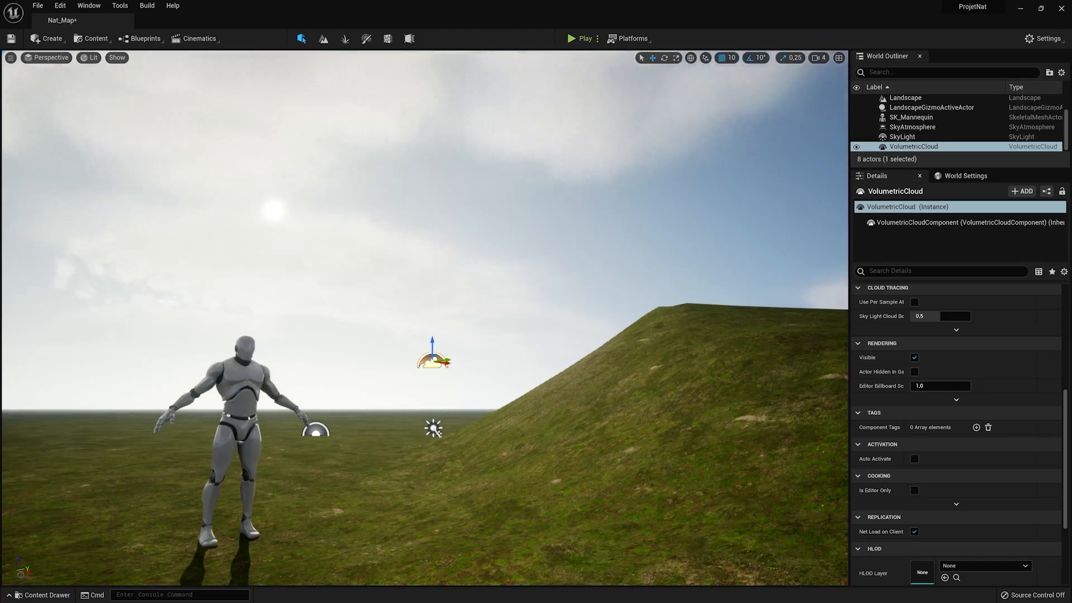
pyautogui.moveTo(425, 358); pyautogui.dragTo(425, 279)
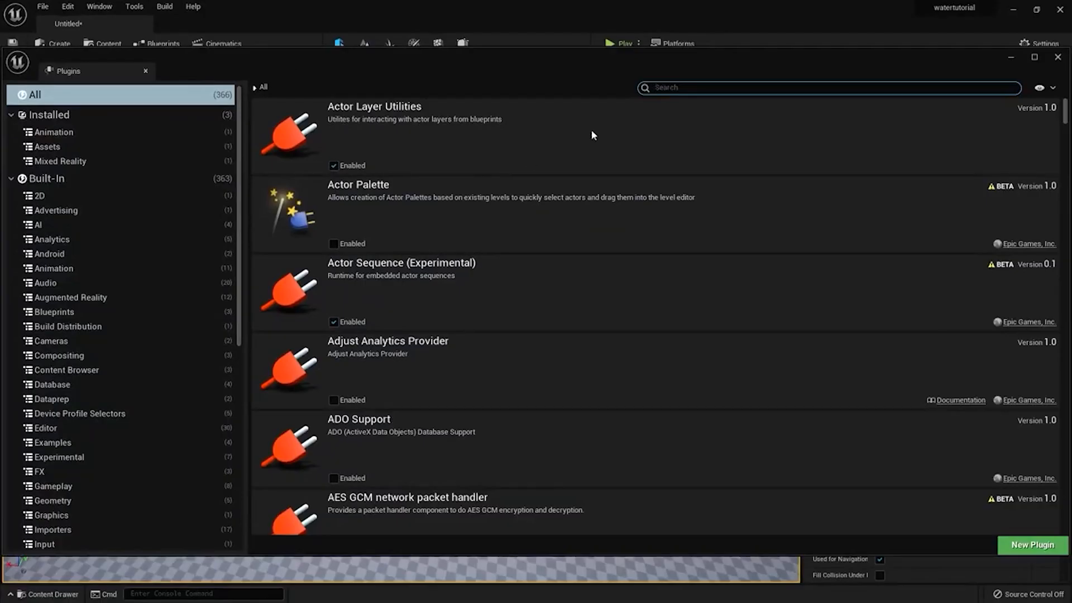
# - Find the Water plugin among the plugins, enable it and restart the editor
pyautogui.write('water')
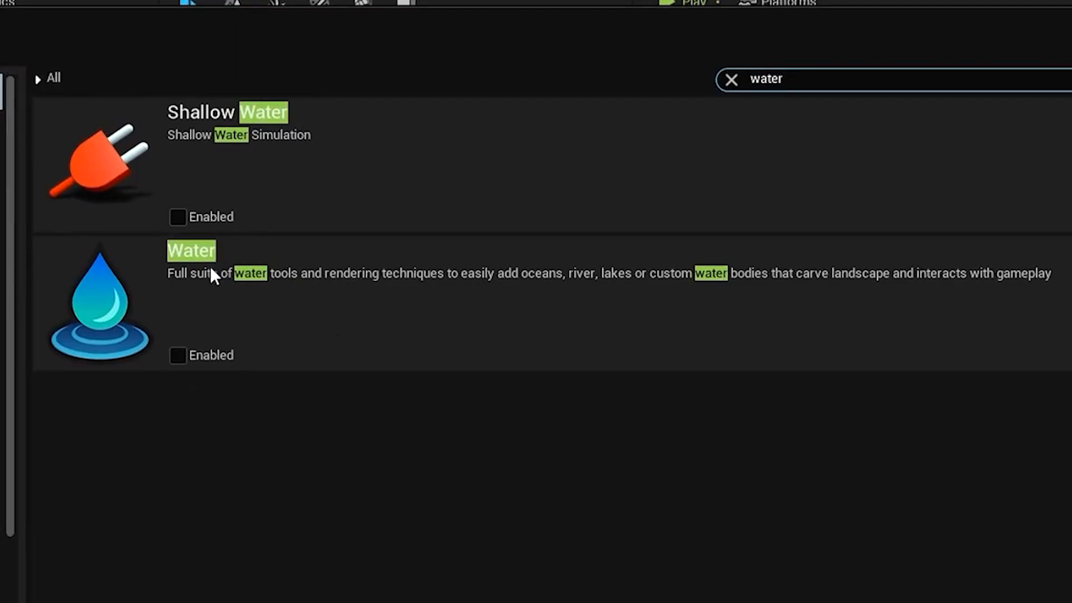
pyautogui.click(199, 355)
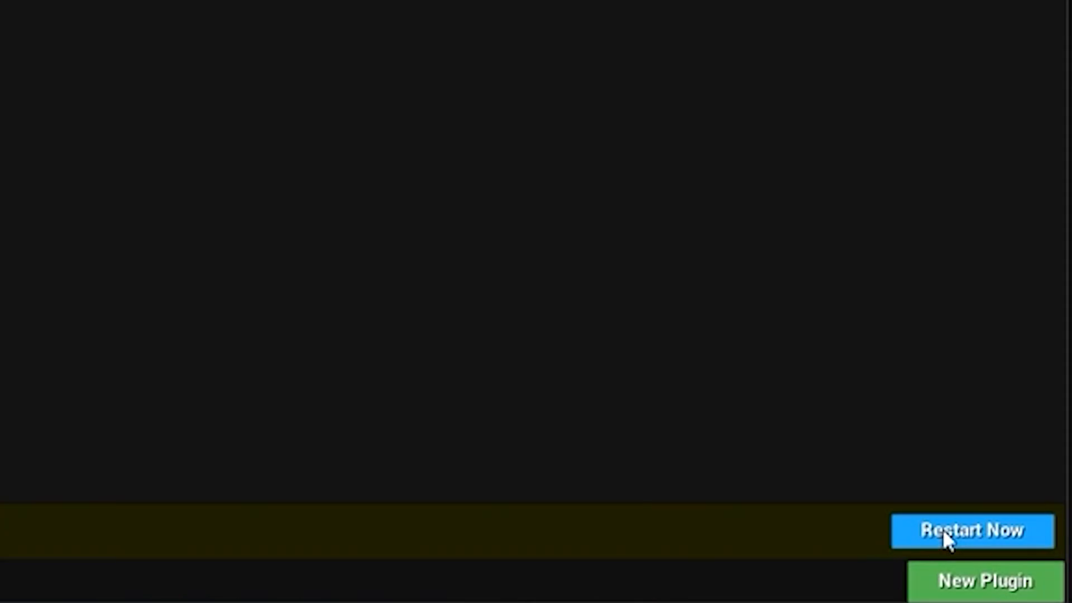
pyautogui.click(942, 528)
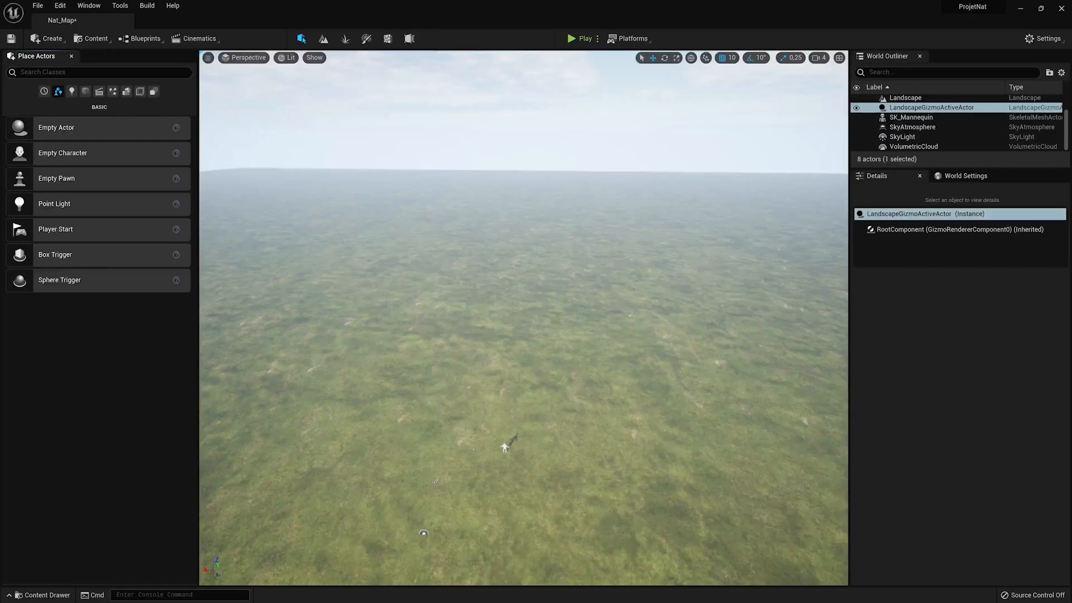
# - Close and reopen the Place Actors browser, and search its classes for water
pyautogui.click(71, 56)
pyautogui.click(89, 5)
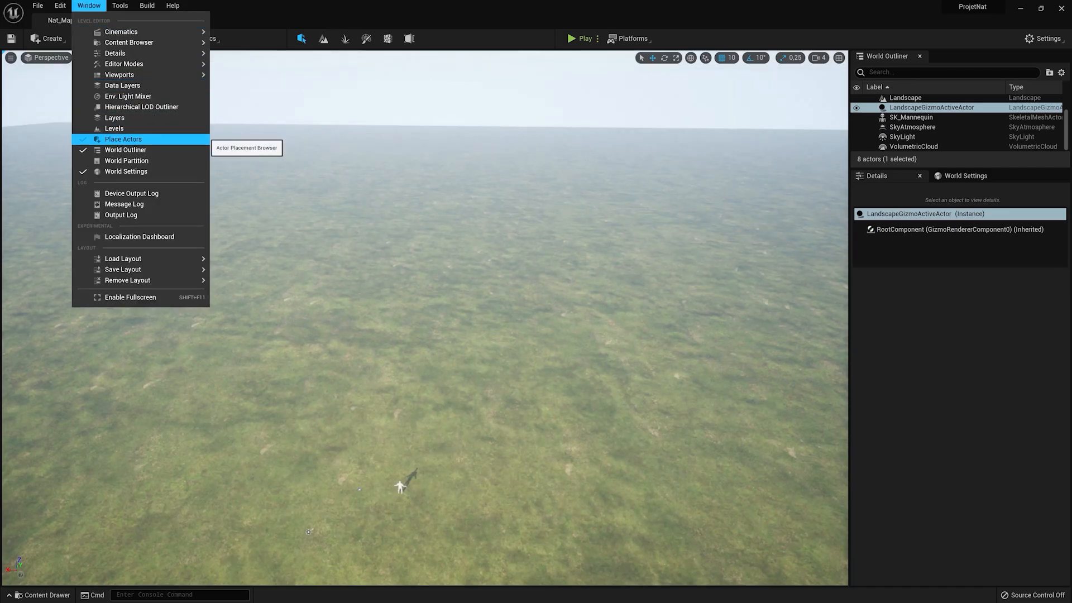
pyautogui.click(123, 139)
pyautogui.write('water')
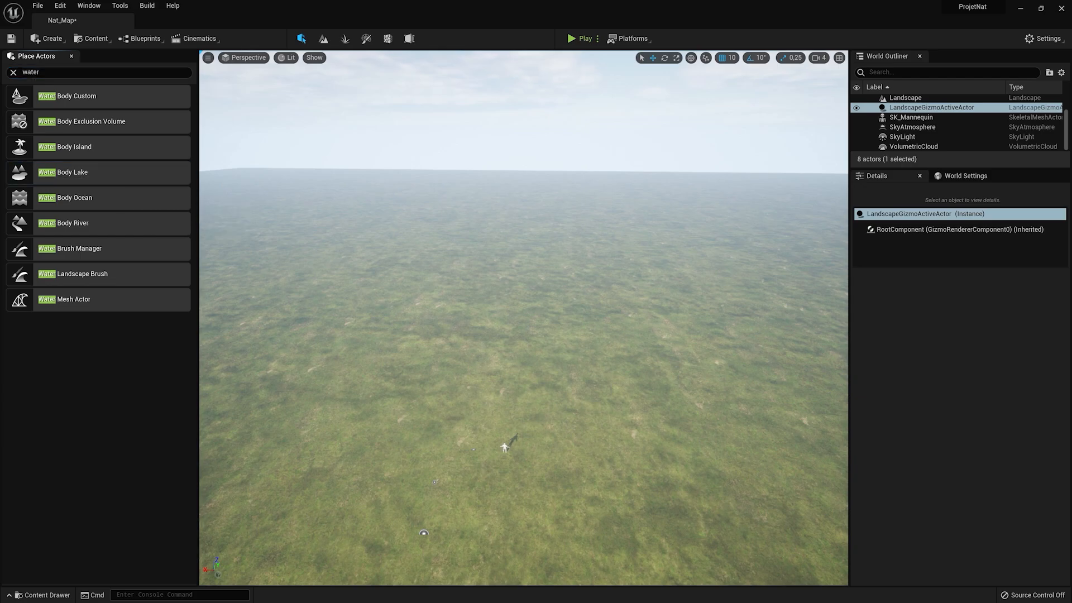
# - Select the Landscape and turn on its Enable Edit Layers option
pyautogui.moveTo(470, 322); pyautogui.dragTo(581, 335)
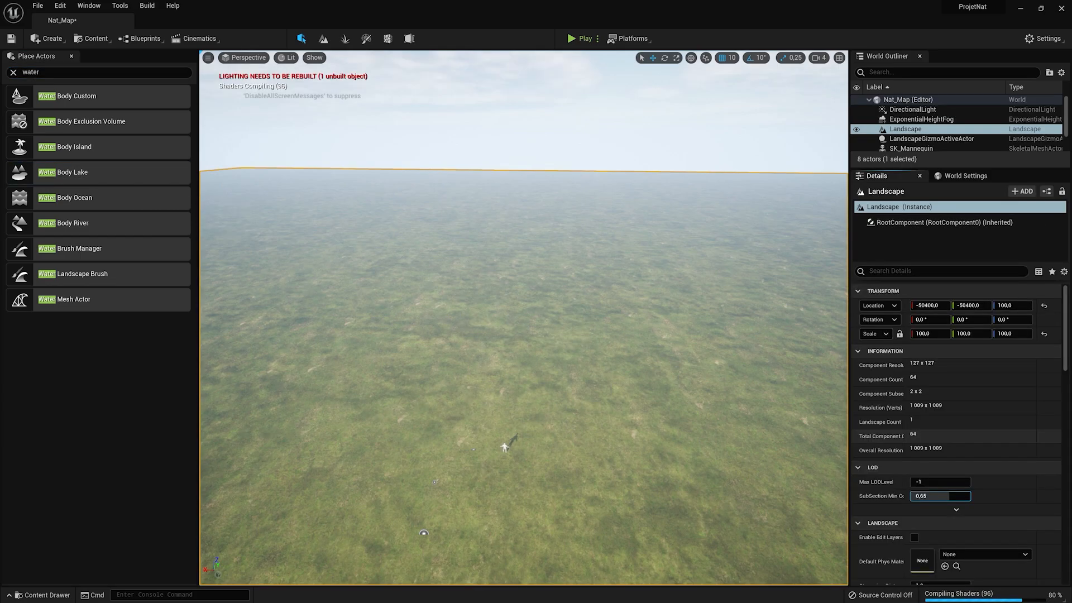
pyautogui.scroll(-1, 893, 502)
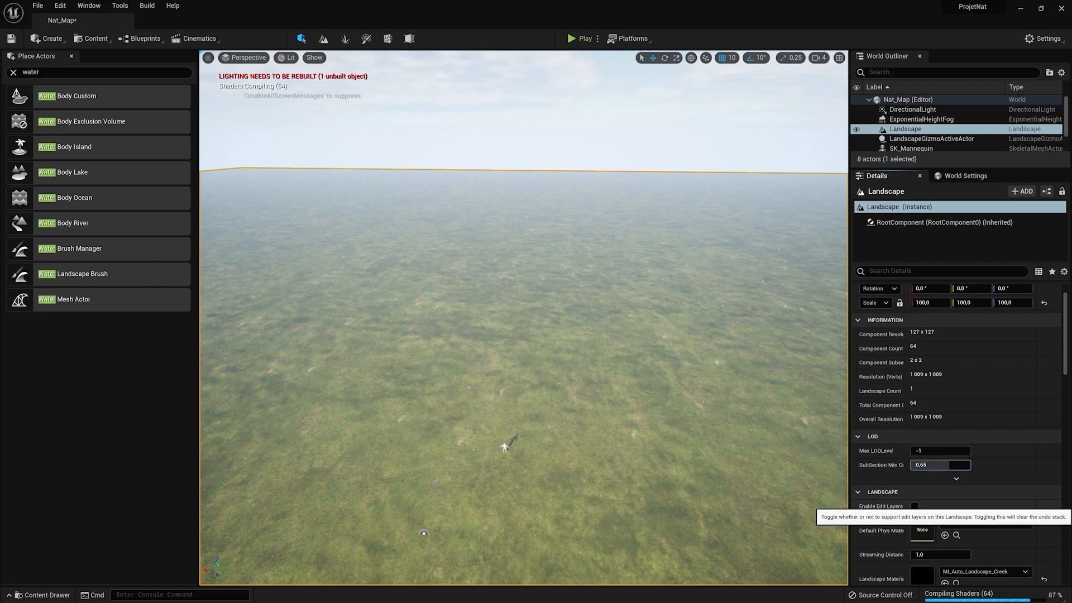
pyautogui.click(914, 507)
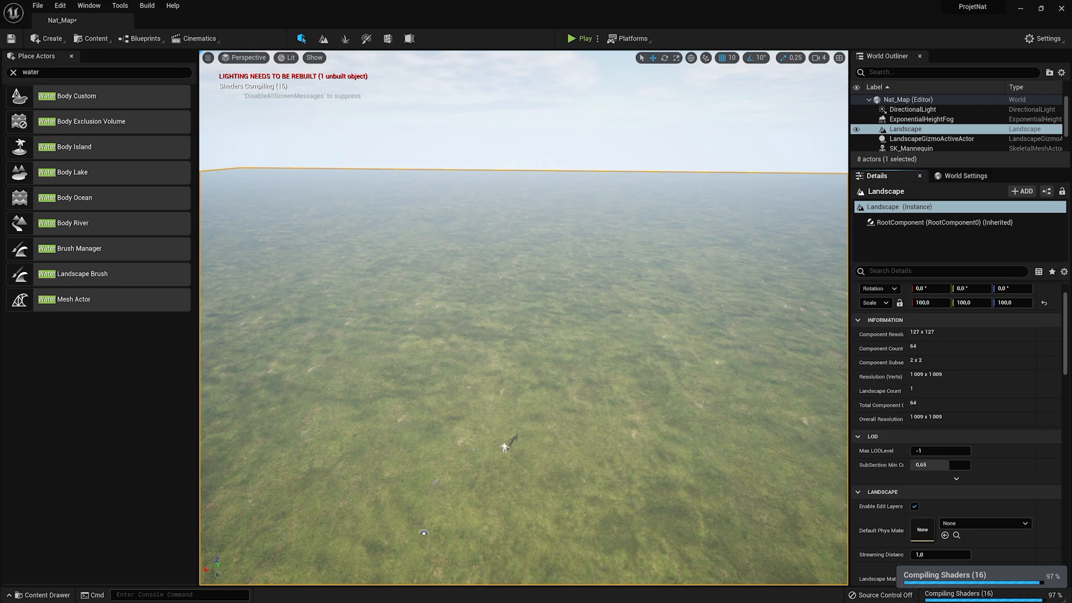
# - Place a Water Body Lake on the landscape beyond the mannequin, at about X -900, Y 4790, Z 100
pyautogui.click(434, 481)
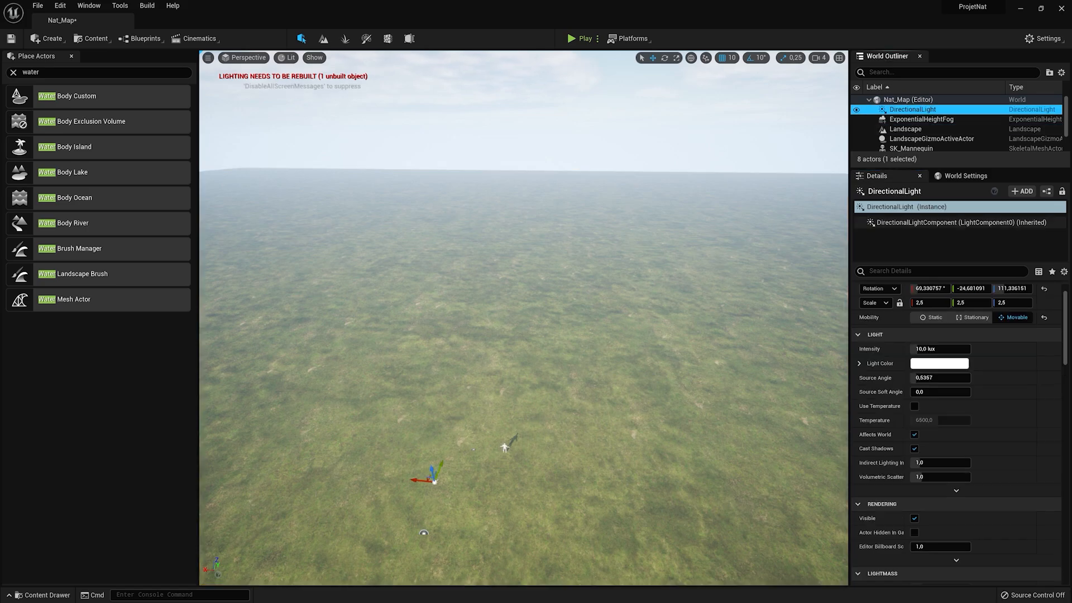
pyautogui.moveTo(70, 172); pyautogui.dragTo(441, 290)
pyautogui.moveTo(531, 329); pyautogui.dragTo(531, 331)
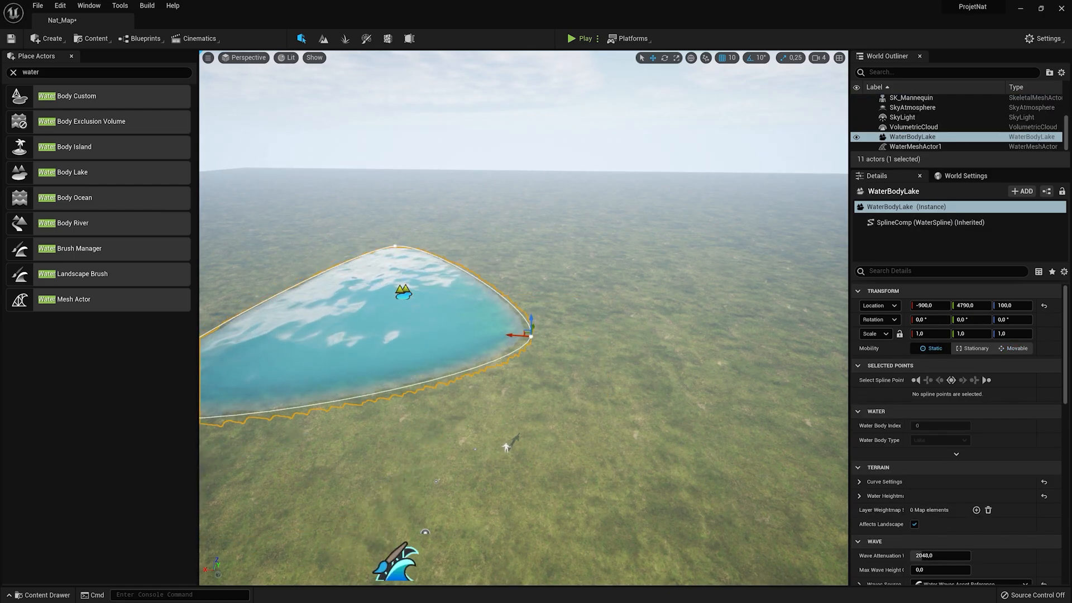
# - Play the level, run the character into the lake to check the water and underwater view, and stop playing
pyautogui.hotkey('alt', 'p')
pyautogui.press('w')
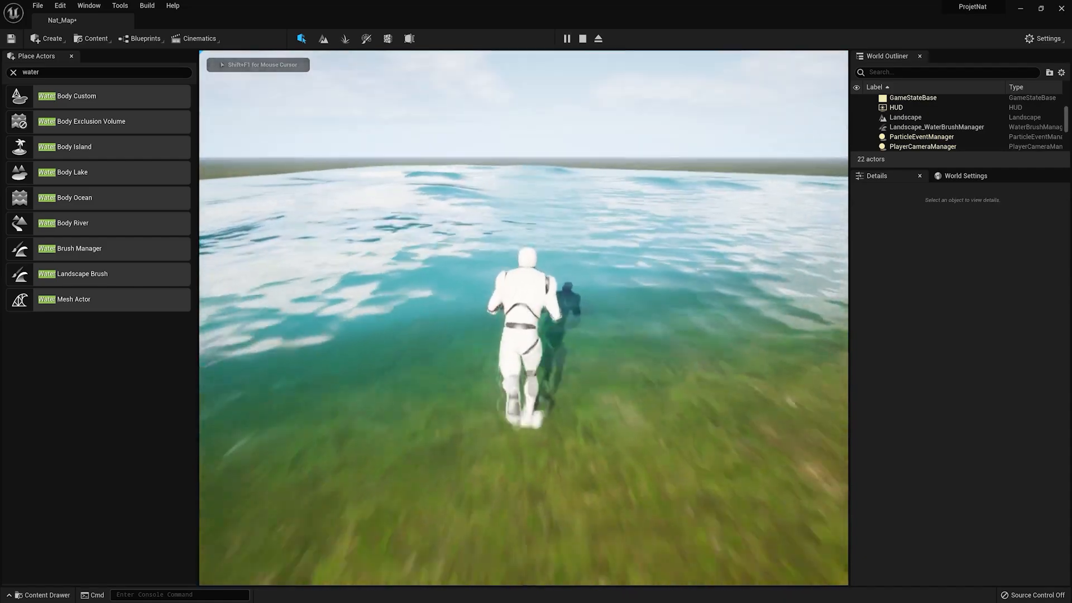
pyautogui.press('w')
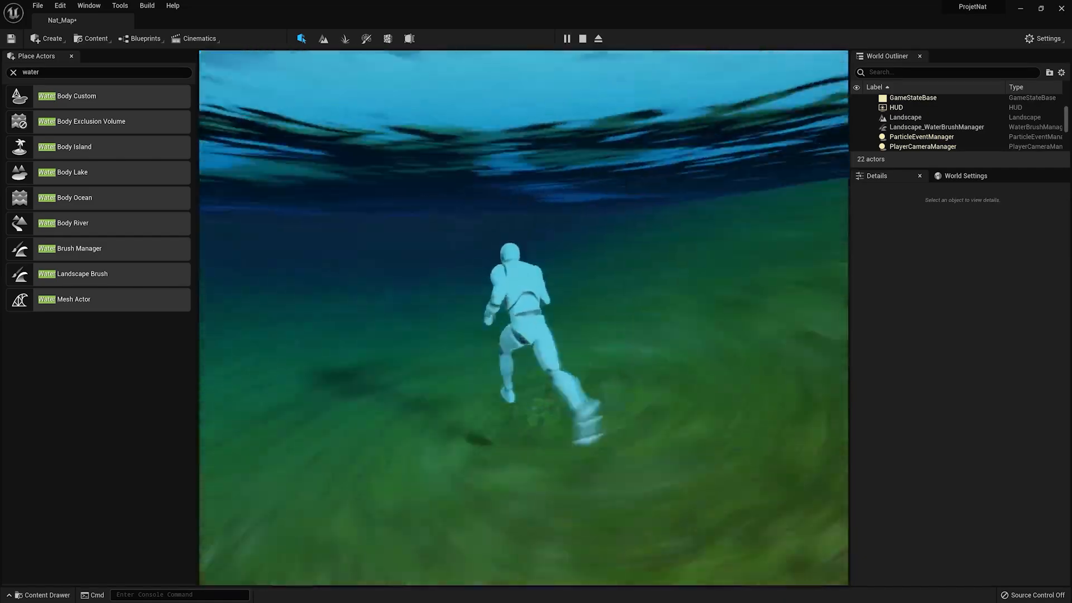
pyautogui.press('w')
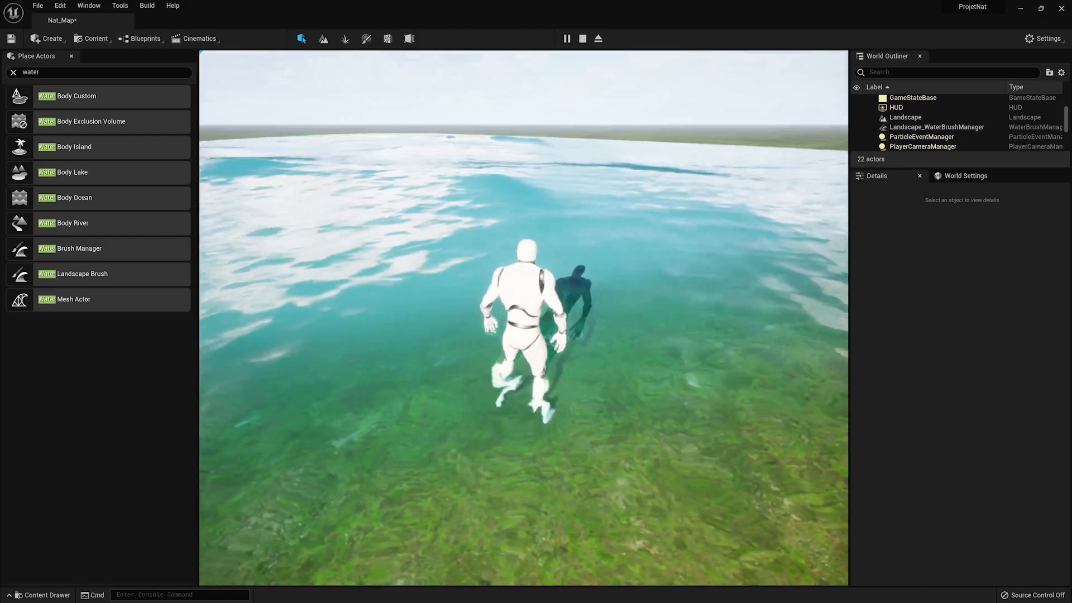
pyautogui.press('Escape')
pyautogui.press('s')
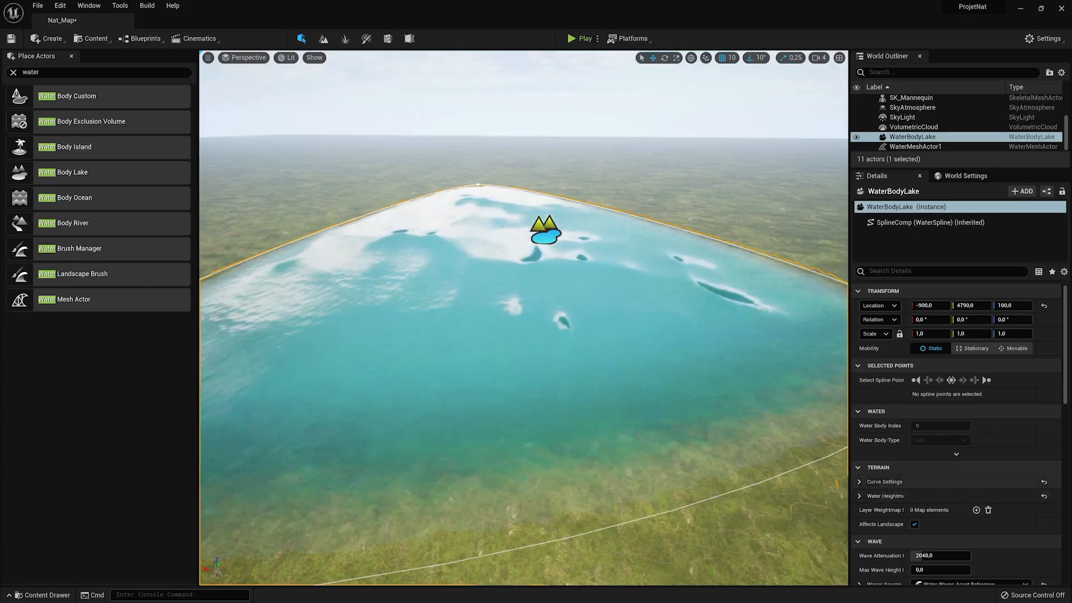
# - Assign the M_water_Creek material from NatAssets/Materials as the Water Material of the lake
pyautogui.press('s')
pyautogui.scroll(2, 524, 318)
pyautogui.moveTo(524, 318); pyautogui.dragTo(524, 285, button='right')
pyautogui.press('q')
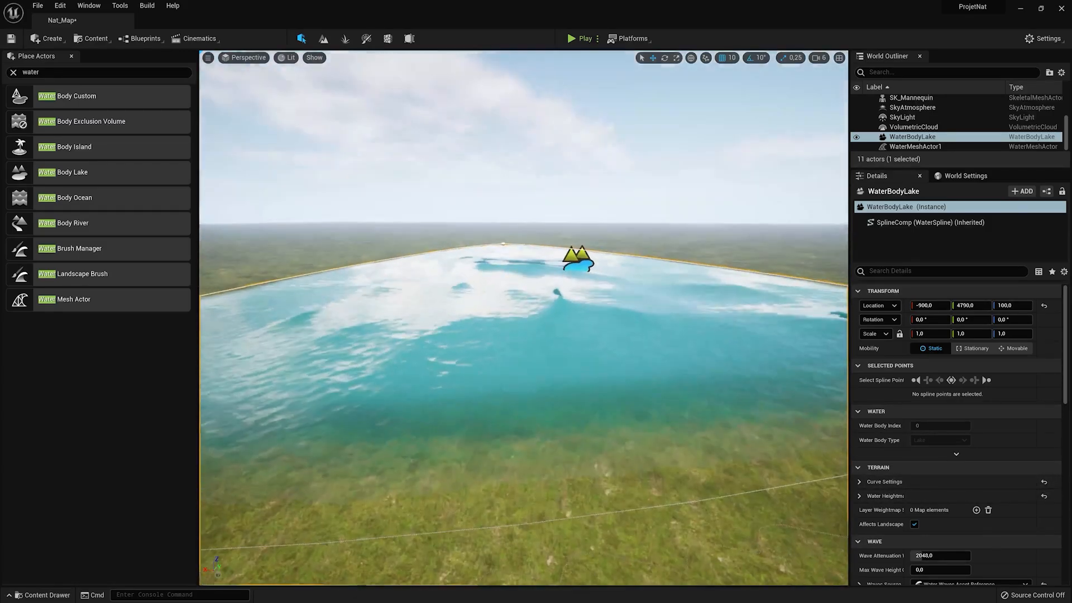
pyautogui.scroll(-3, 958, 430)
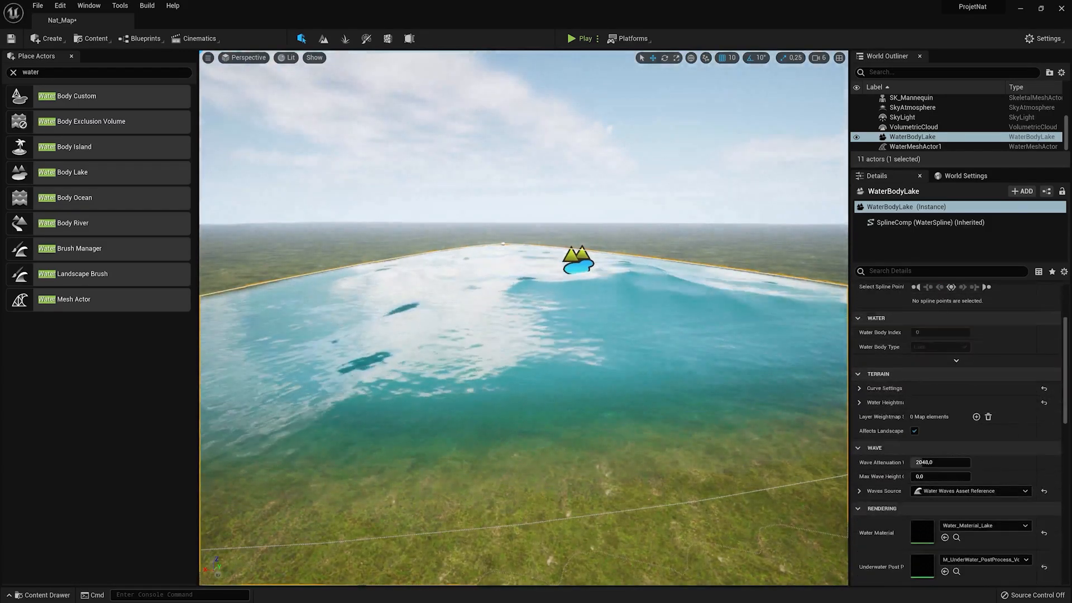
pyautogui.scroll(-2, 957, 430)
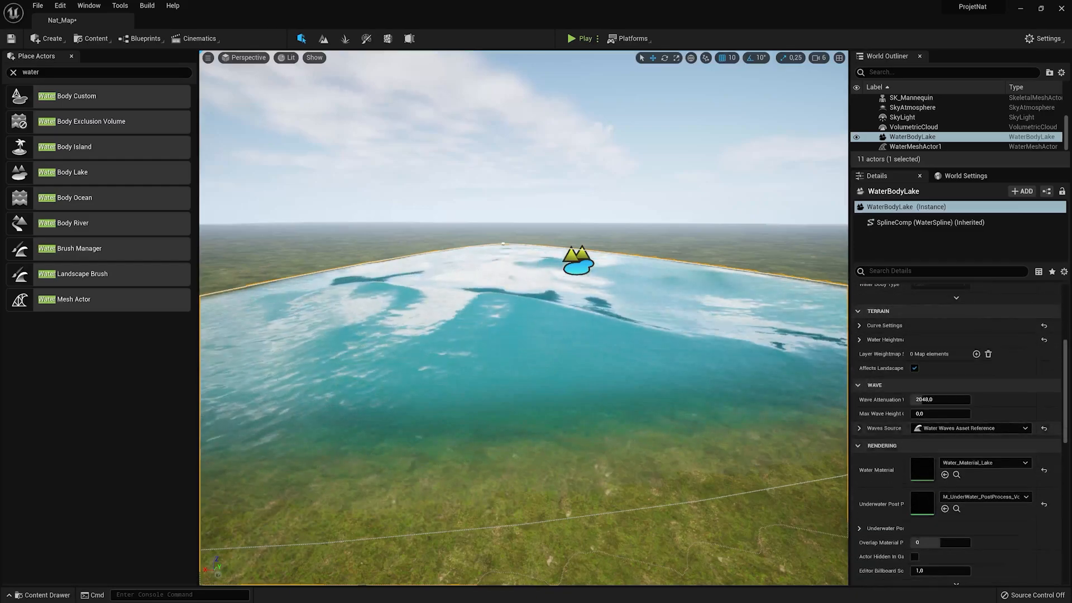
pyautogui.hotkey('ctrl', 'space')
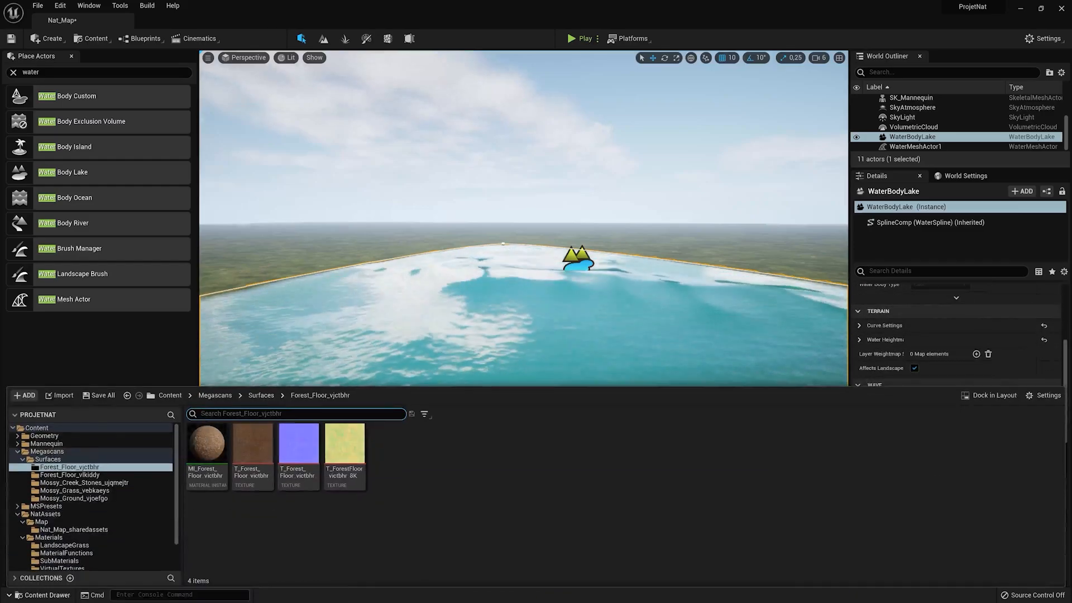
pyautogui.click(37, 428)
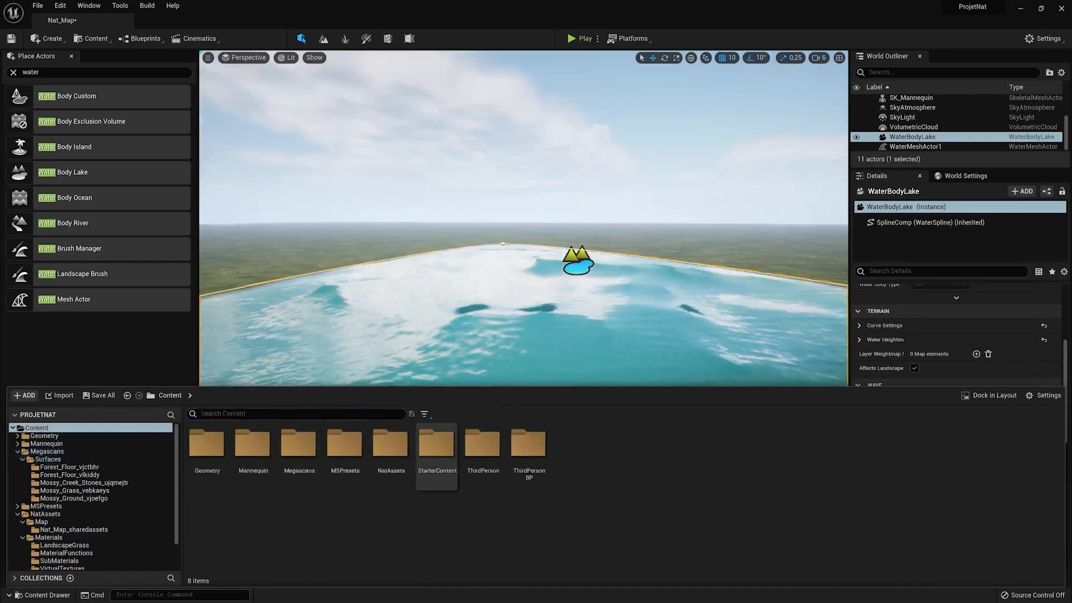
pyautogui.doubleClick(390, 444)
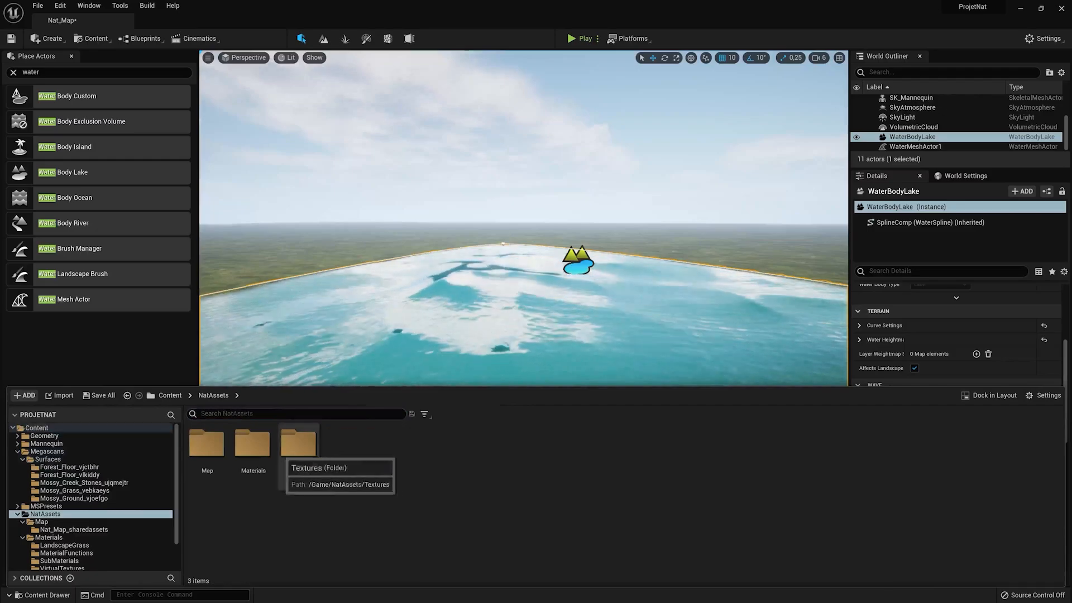
pyautogui.doubleClick(252, 444)
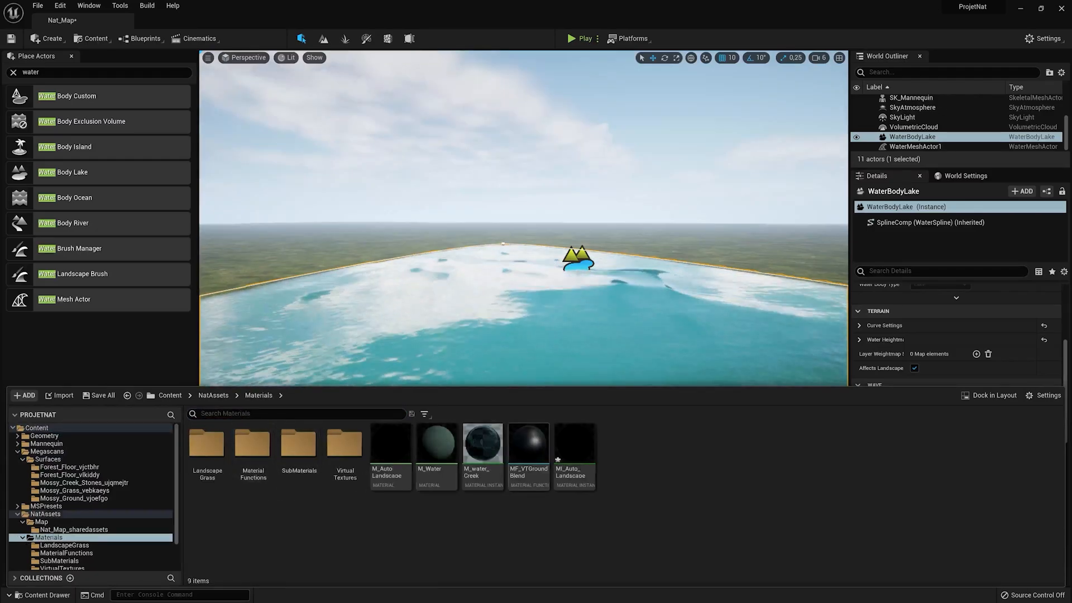
pyautogui.moveTo(483, 444); pyautogui.dragTo(930, 335)
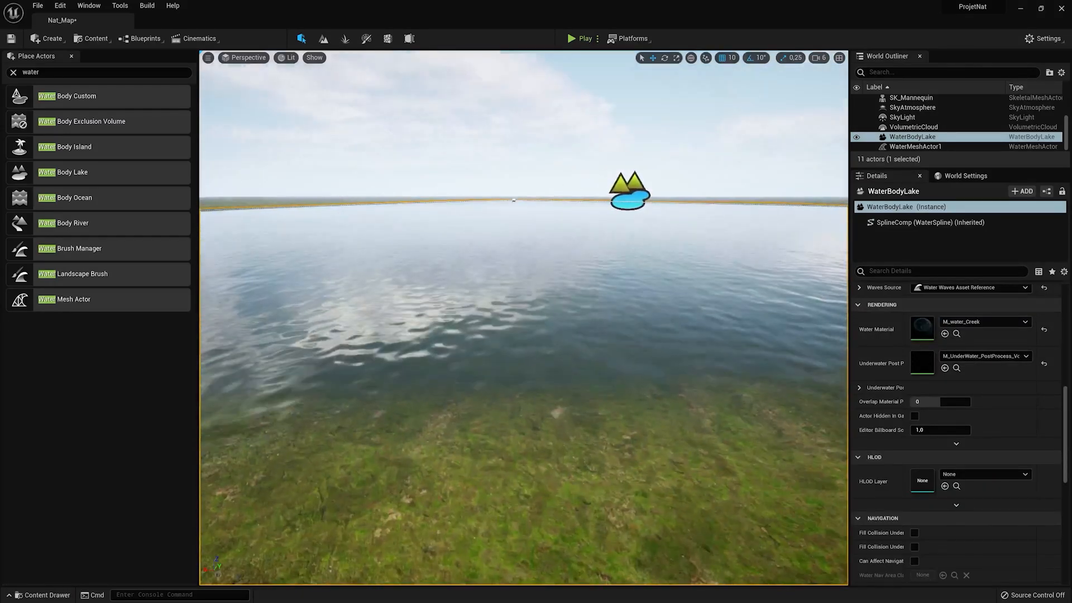
# - Look over the lake and collapse the Place Actors, World Outliner, Details and World Settings panels into the sidebars
pyautogui.press('w')
pyautogui.press('s')
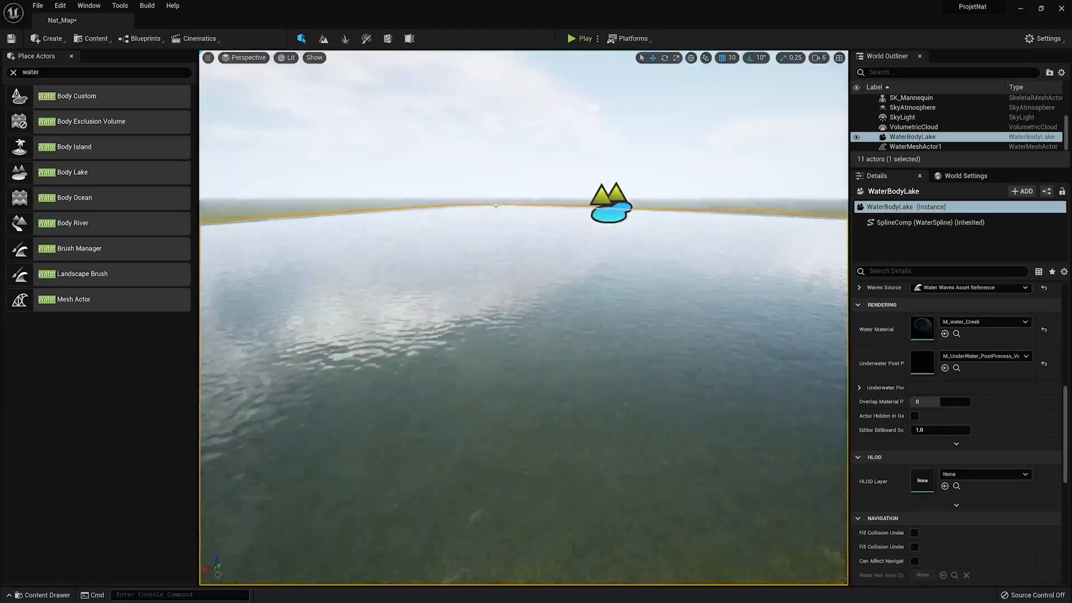
pyautogui.rightClick(878, 56)
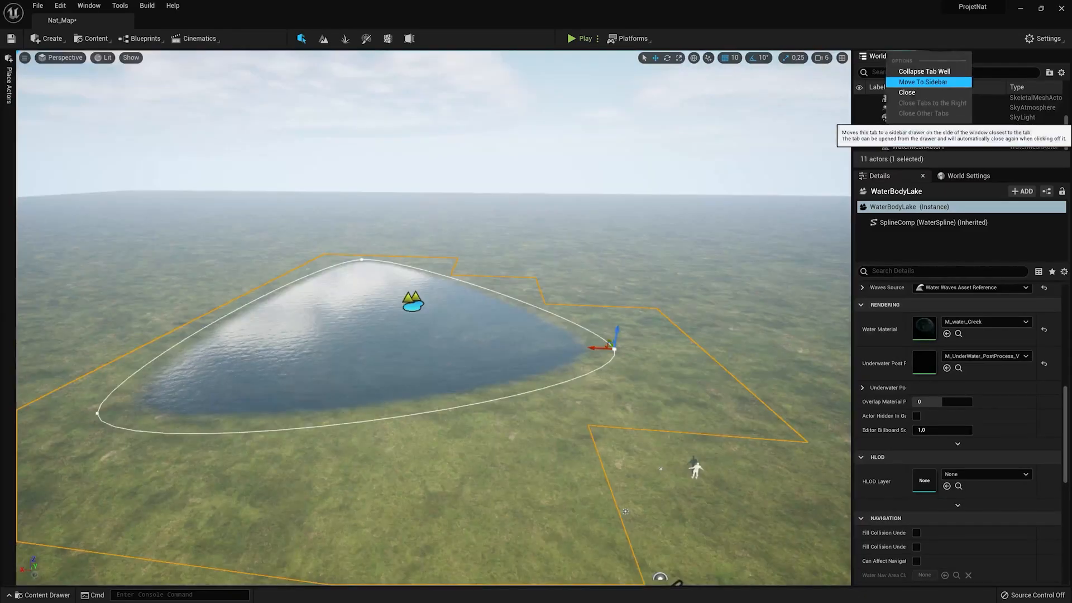
pyautogui.click(923, 83)
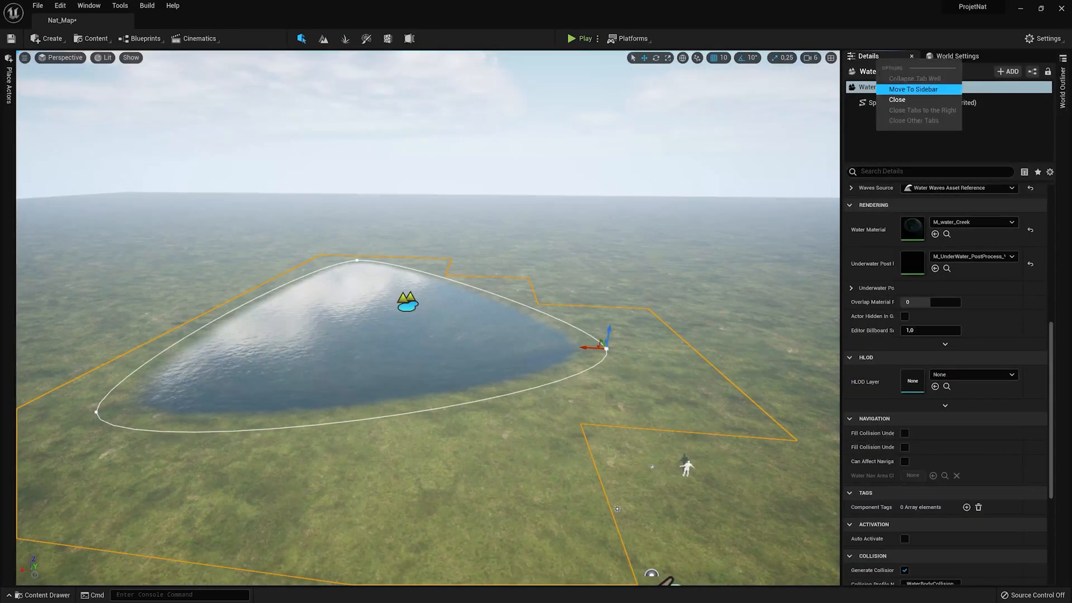
pyautogui.rightClick(878, 57)
pyautogui.click(918, 87)
pyautogui.rightClick(883, 57)
pyautogui.click(918, 87)
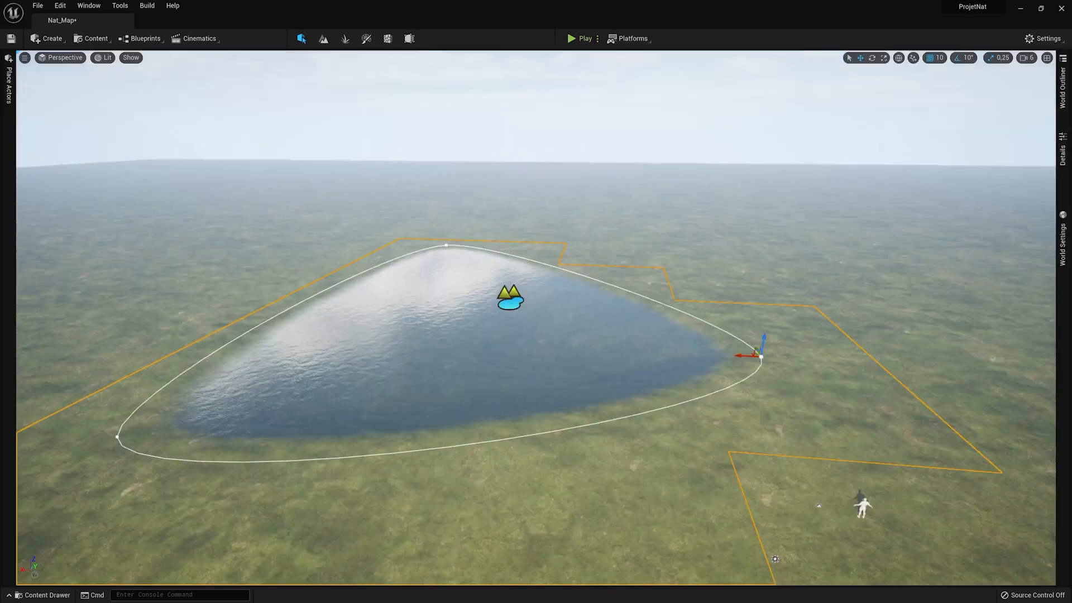
# - Try sculpting the landscape beside the lake on the Layer edit layer, and undo the stroke
pyautogui.hotkey('shift', '2')
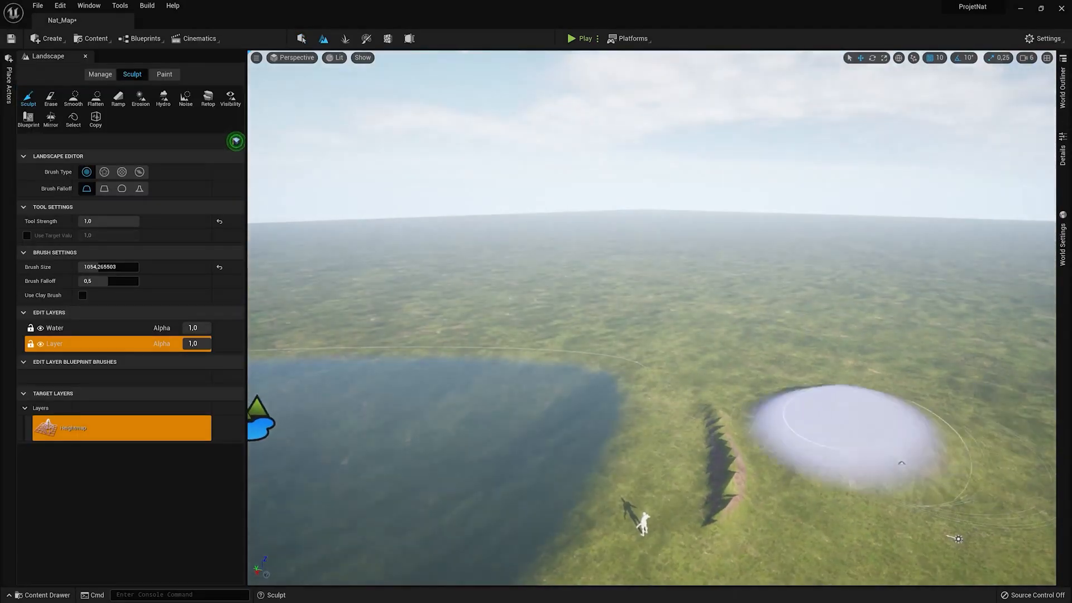
pyautogui.moveTo(863, 427); pyautogui.dragTo(779, 427)
pyautogui.moveTo(592, 409); pyautogui.dragTo(492, 435, button='right')
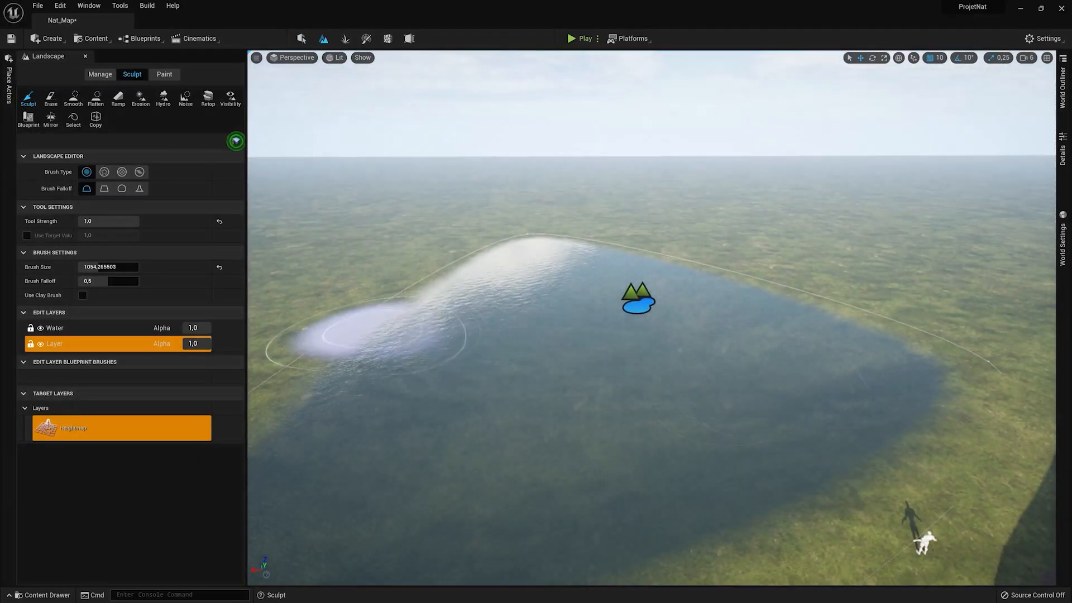
pyautogui.hotkey('ctrl', 'z')
# - Try placing the Layer edit layer above Water and sculpting hills by the lake, undo it all, and return to selection mode
pyautogui.moveTo(62, 328); pyautogui.dragTo(104, 339)
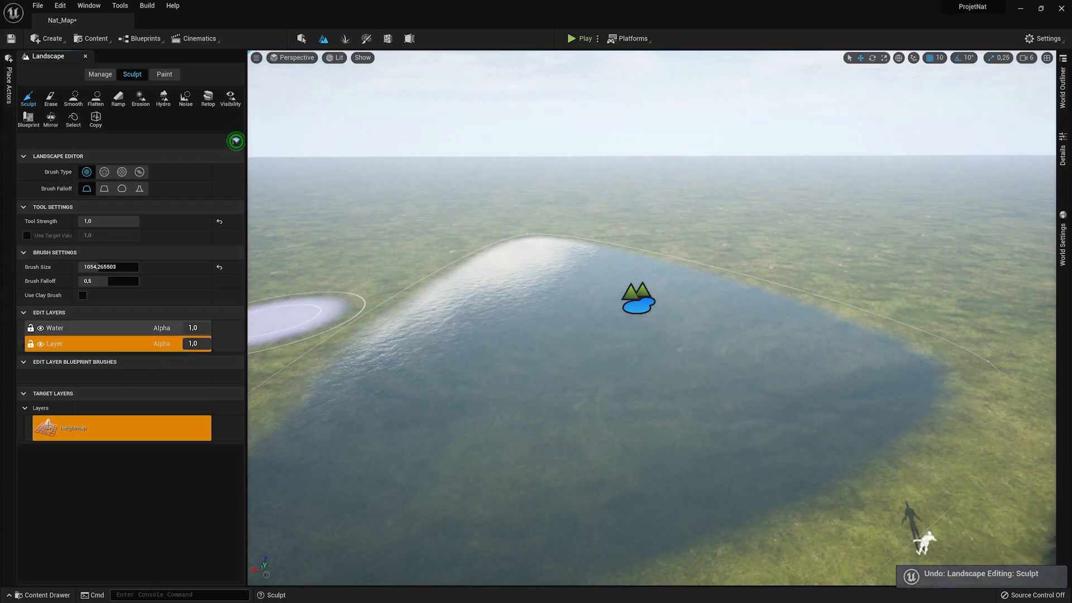
pyautogui.moveTo(70, 346); pyautogui.dragTo(70, 347)
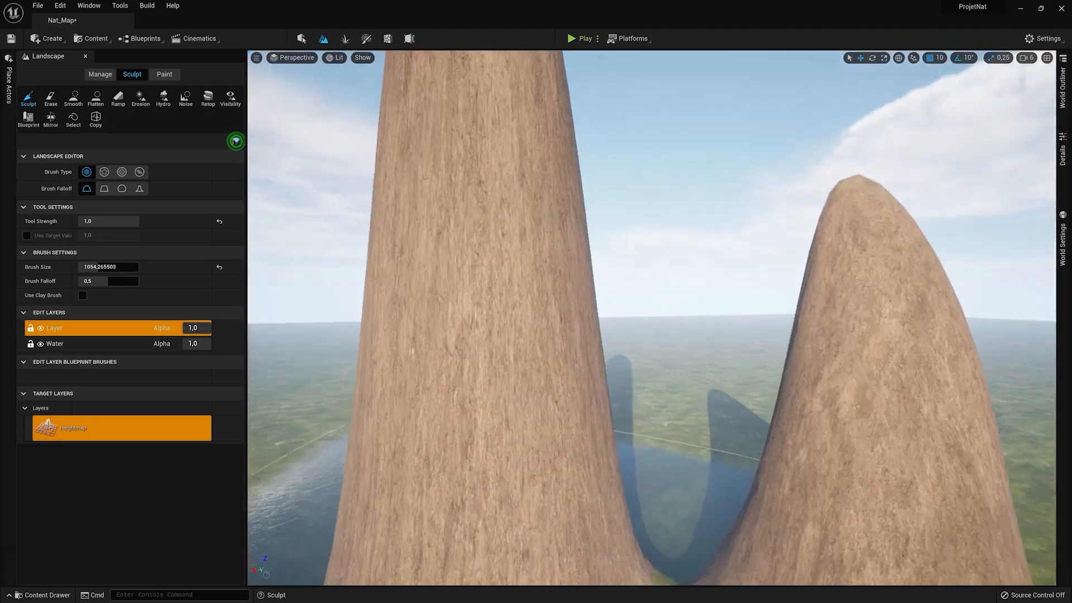
pyautogui.hotkey('ctrl', 'z')
pyautogui.hotkey('ctrl', 'z')
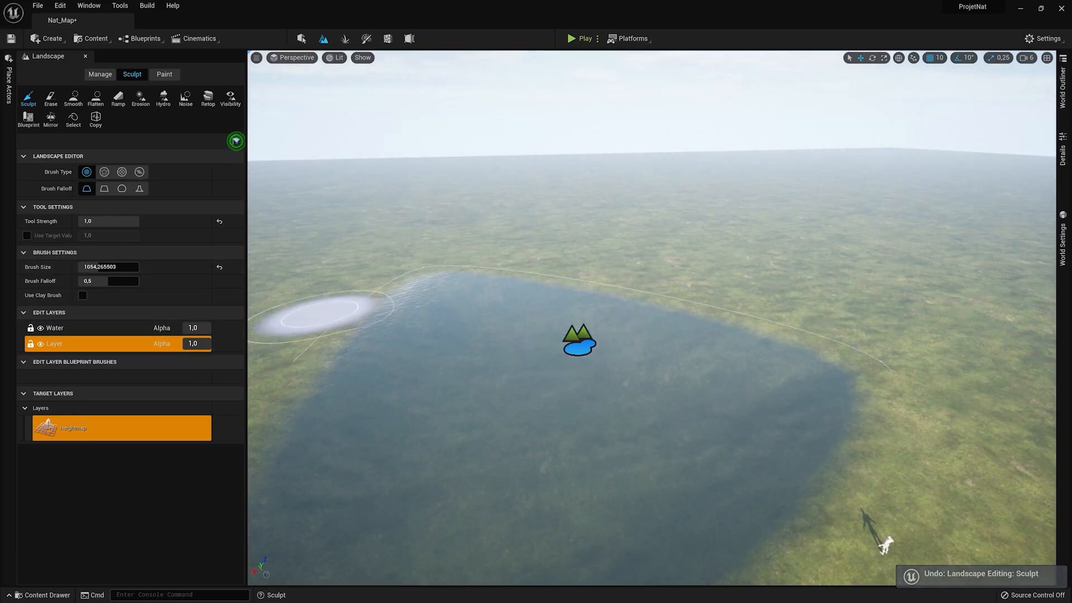
pyautogui.click(302, 38)
# - Undo the last move and duplicate the lake's far spline point sideways to widen the outline on that side
pyautogui.press('s')
pyautogui.moveTo(536, 318); pyautogui.dragTo(559, 321, button='right')
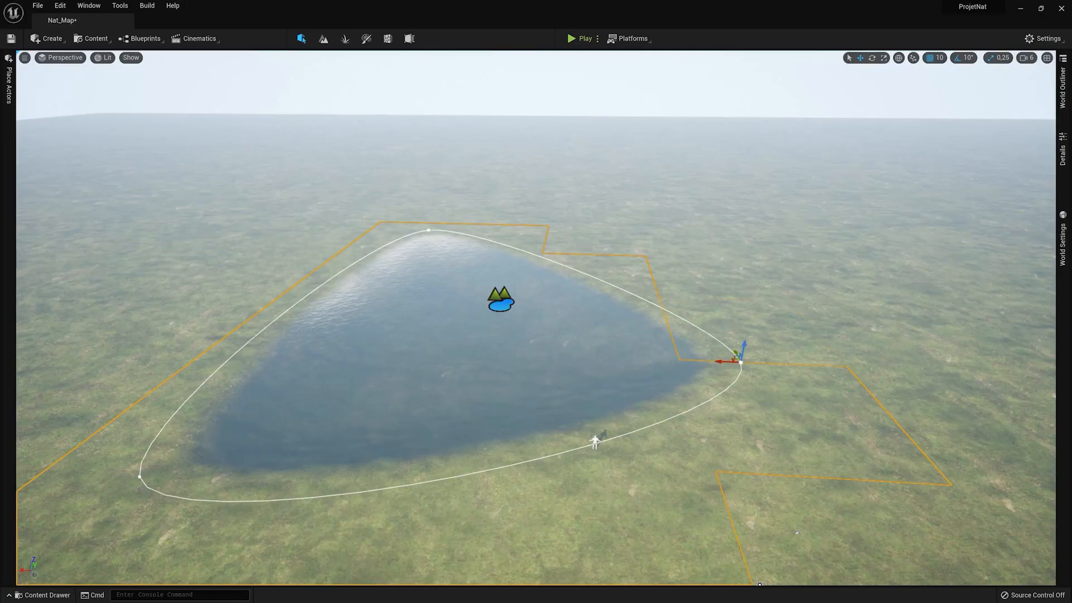
pyautogui.hotkey('ctrl', 'z')
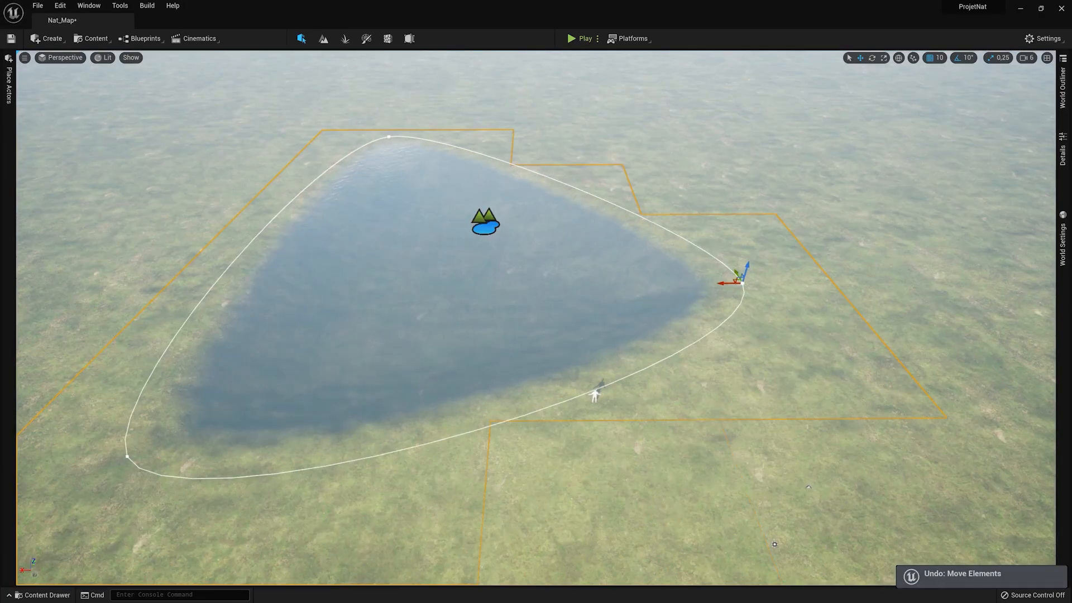
pyautogui.click(389, 137)
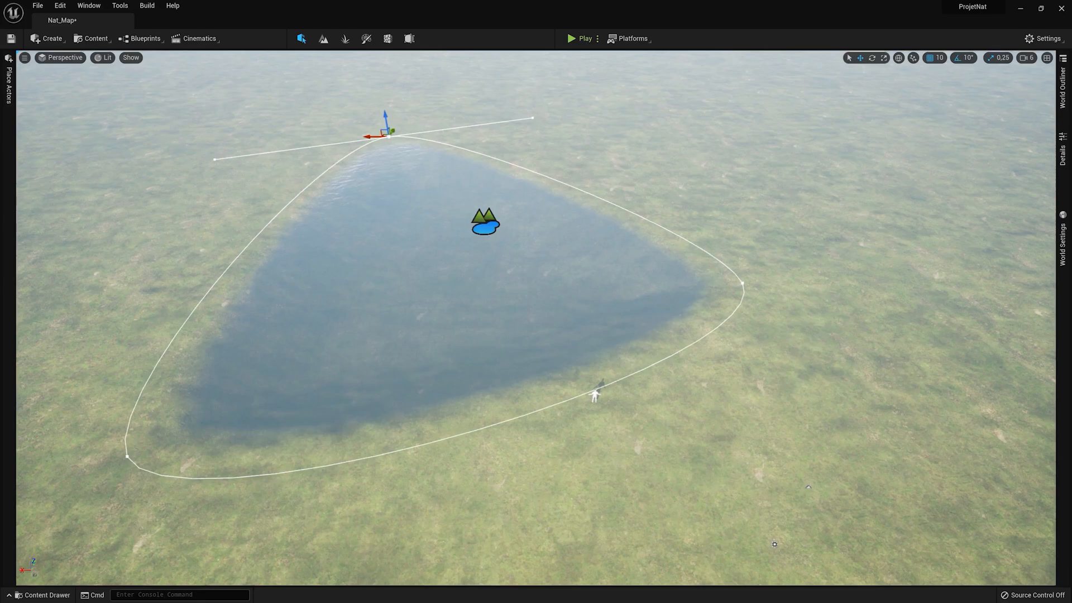
pyautogui.keyDown('alt'); pyautogui.moveTo(376, 135); pyautogui.dragTo(691, 151); pyautogui.keyUp('alt')
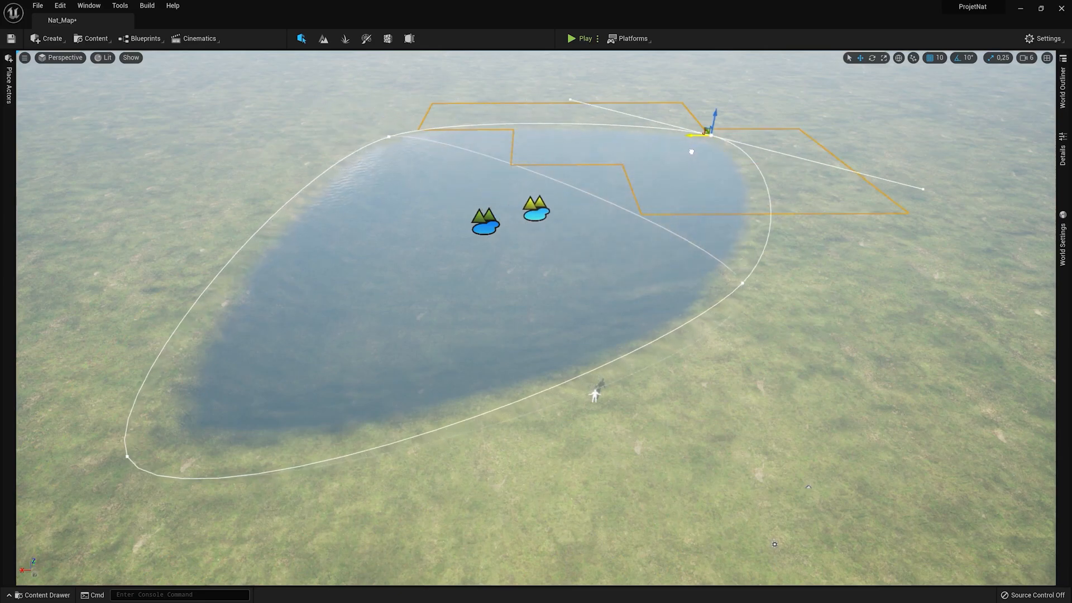
pyautogui.moveTo(691, 224); pyautogui.dragTo(720, 151, button='right')
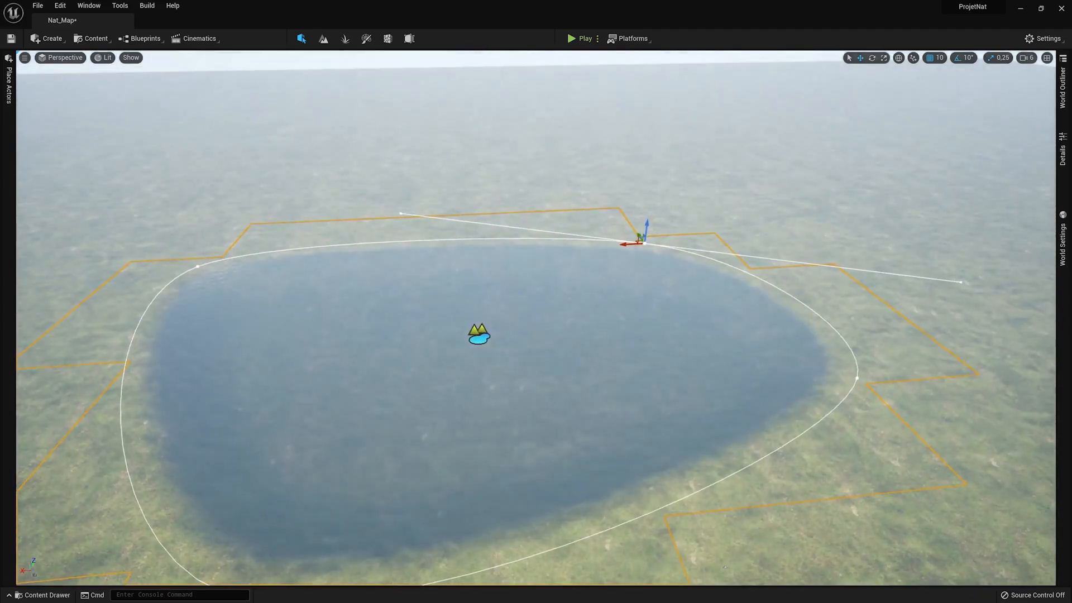
# - Add and reposition further spline points along the lake to give its shoreline an irregular outline with an inward notch
pyautogui.moveTo(641, 239); pyautogui.dragTo(611, 197)
pyautogui.moveTo(611, 197); pyautogui.dragTo(519, 268, button='right')
pyautogui.moveTo(249, 391); pyautogui.dragTo(536, 310)
pyautogui.click(356, 297)
pyautogui.moveTo(349, 308); pyautogui.dragTo(368, 230)
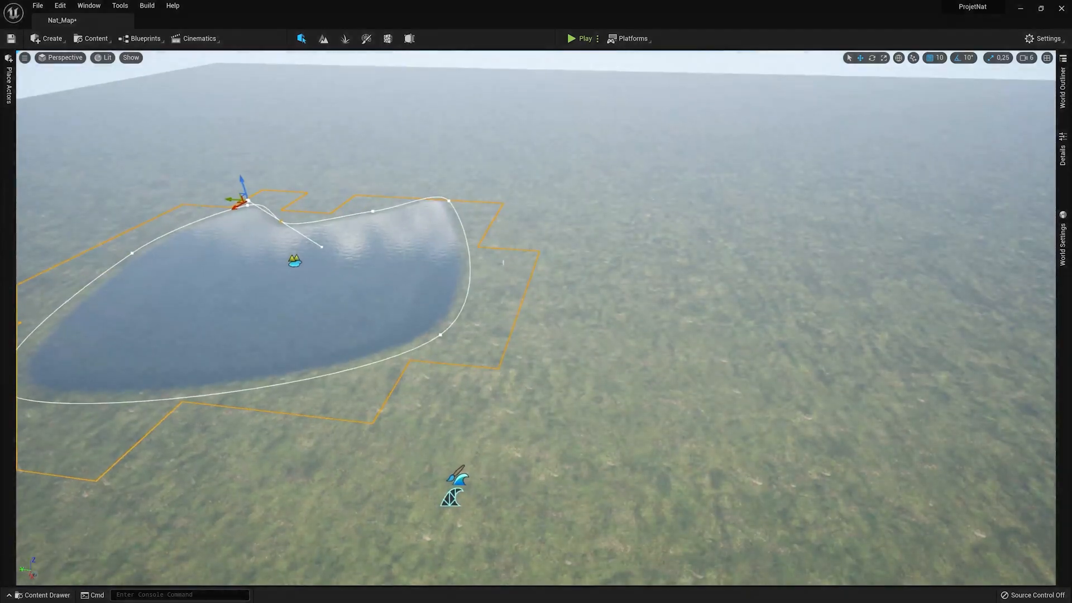
# - Place a Water Body River joining the lake's edge near the mannequin, at about X 5420, Y -6490, Z 100
pyautogui.moveTo(536, 319); pyautogui.dragTo(564, 274, button='right')
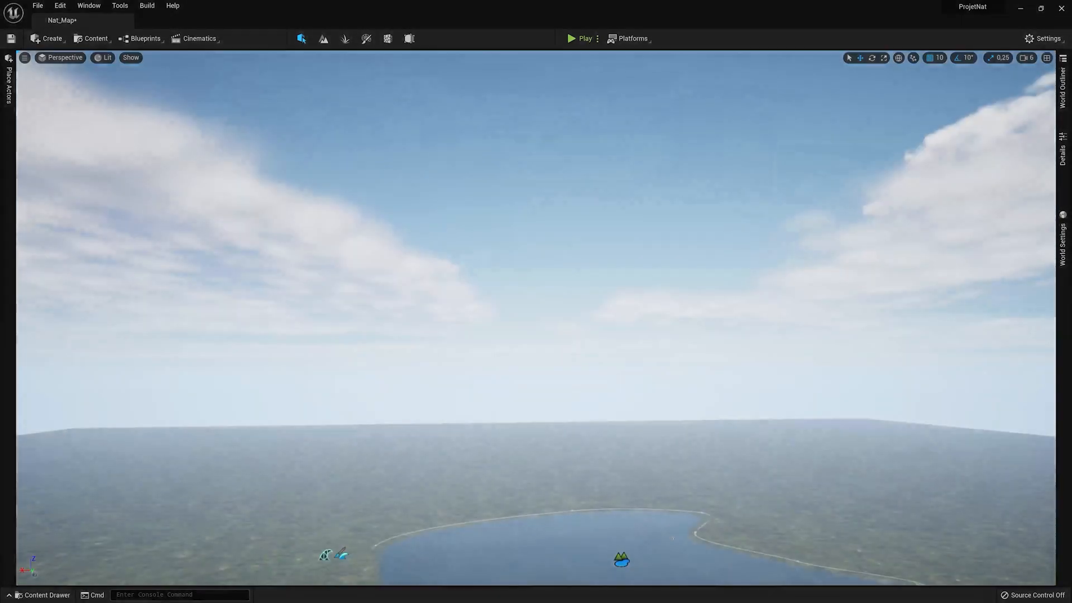
pyautogui.moveTo(536, 318); pyautogui.dragTo(567, 413, button='right')
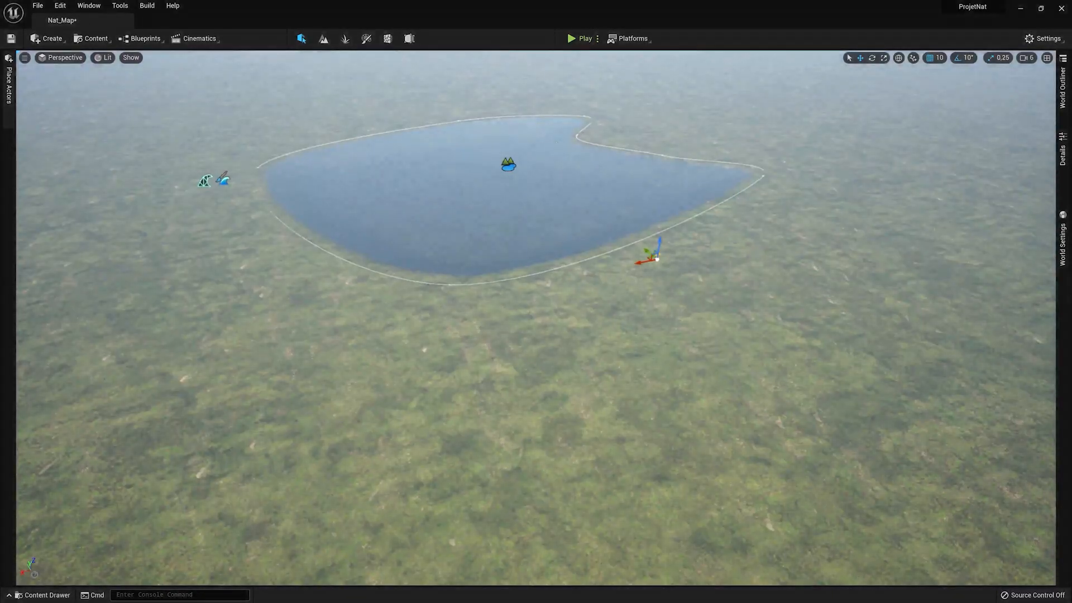
pyautogui.click(8, 84)
pyautogui.moveTo(84, 209); pyautogui.dragTo(383, 246)
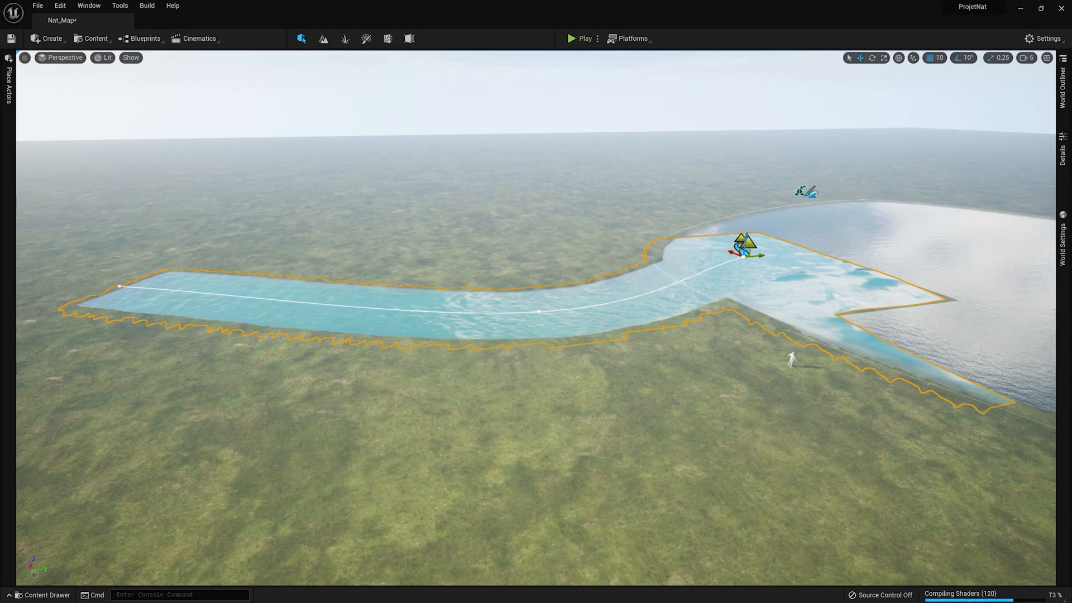
# - Restore the Details panel and assign M_water_Creek to the river's River to Lake and River to Ocean transition materials
pyautogui.rightClick(1062, 150)
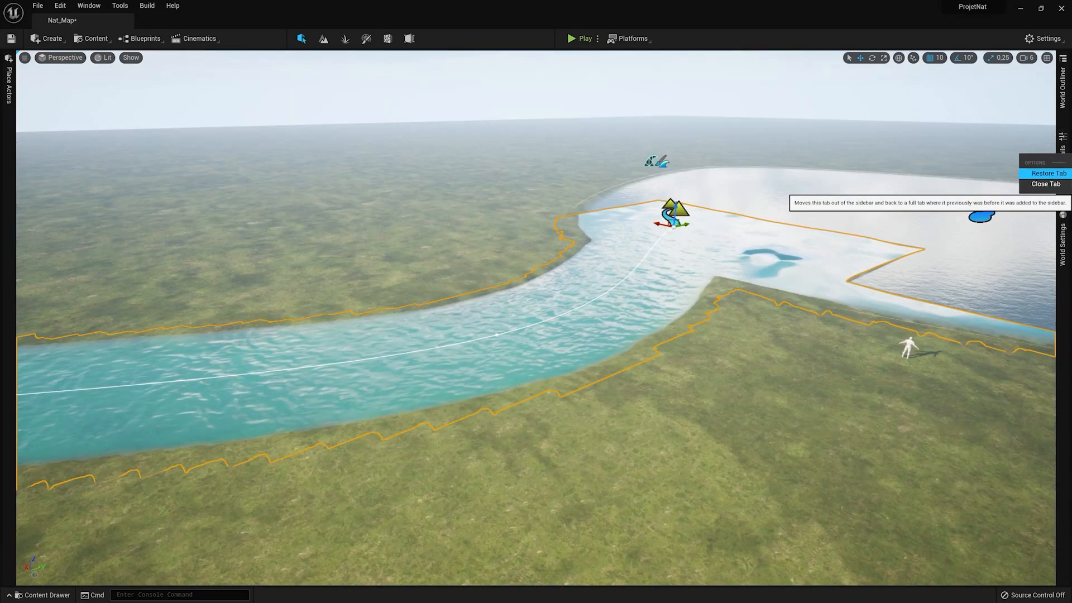
pyautogui.click(1045, 177)
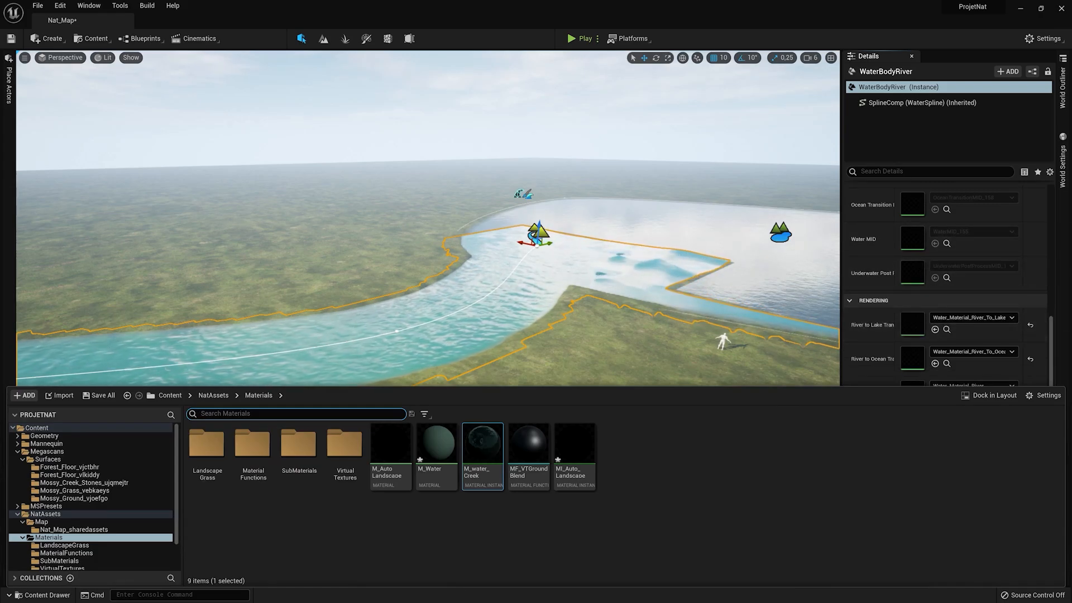
pyautogui.moveTo(483, 447); pyautogui.dragTo(965, 331)
pyautogui.moveTo(642, 268); pyautogui.dragTo(629, 293, button='right')
pyautogui.press('w')
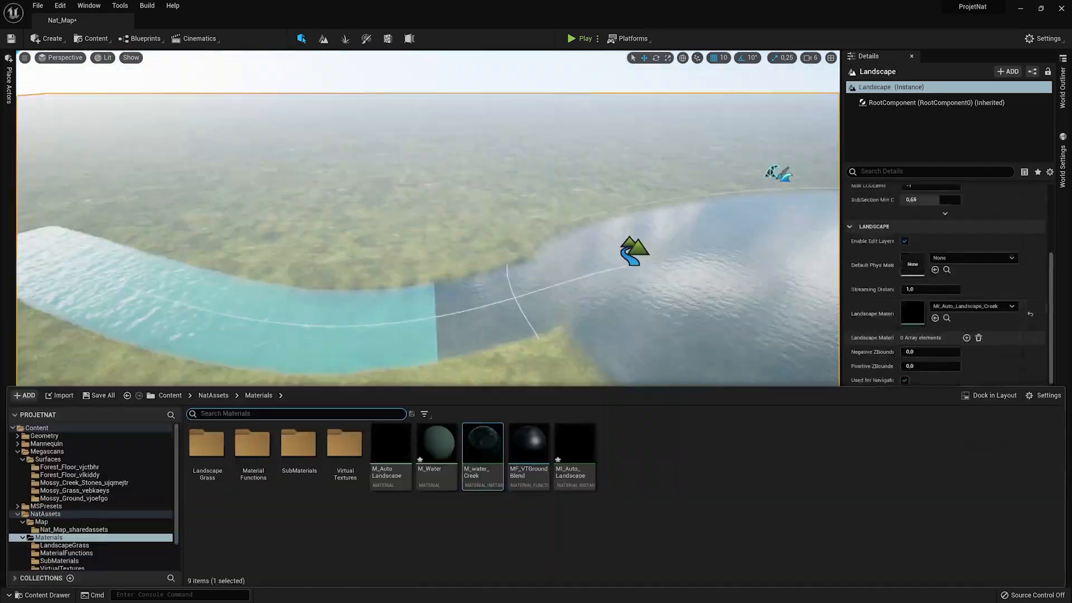
# - Reselect the river and assign M_water_Creek as its Water Material and Underwater Post Process Material
pyautogui.scroll(9, 949, 301)
pyautogui.scroll(1, 642, 251)
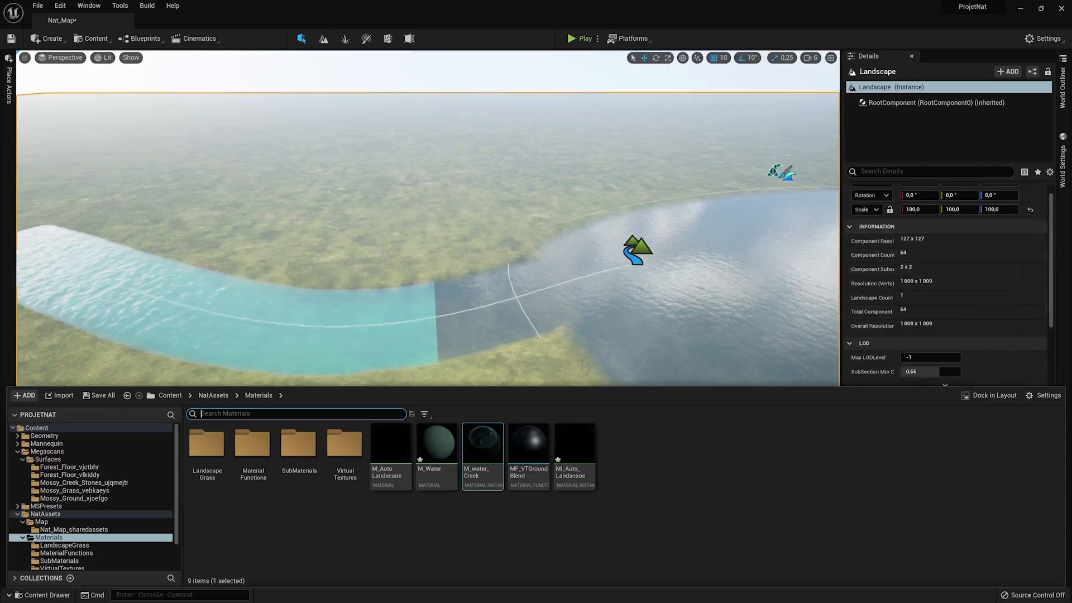
pyautogui.hotkey('ctrl', 'space')
pyautogui.click(637, 251)
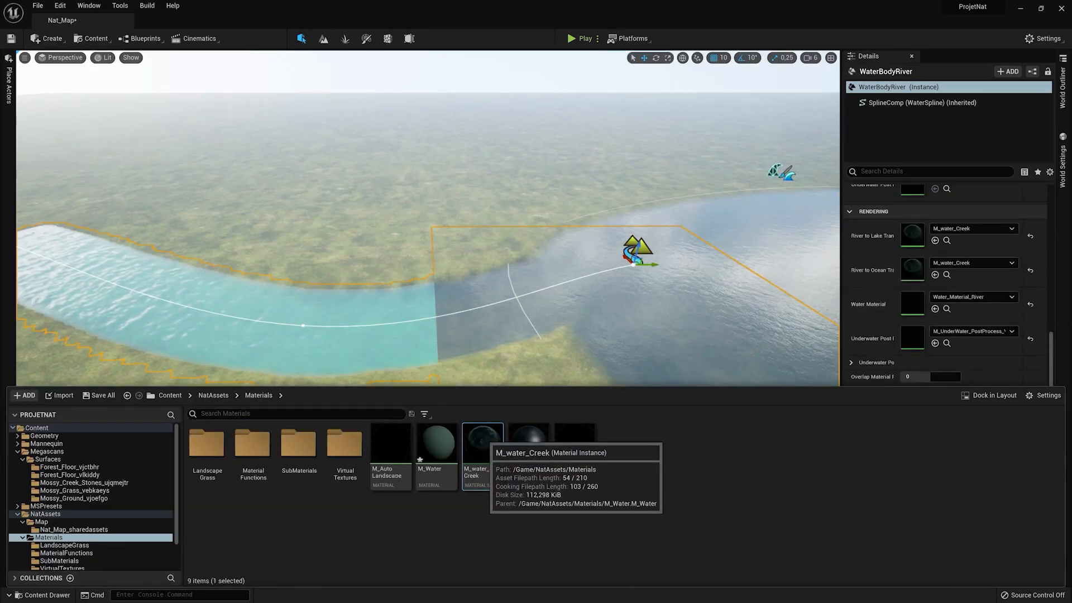
pyautogui.moveTo(484, 438); pyautogui.dragTo(966, 306)
pyautogui.moveTo(484, 447); pyautogui.dragTo(989, 335)
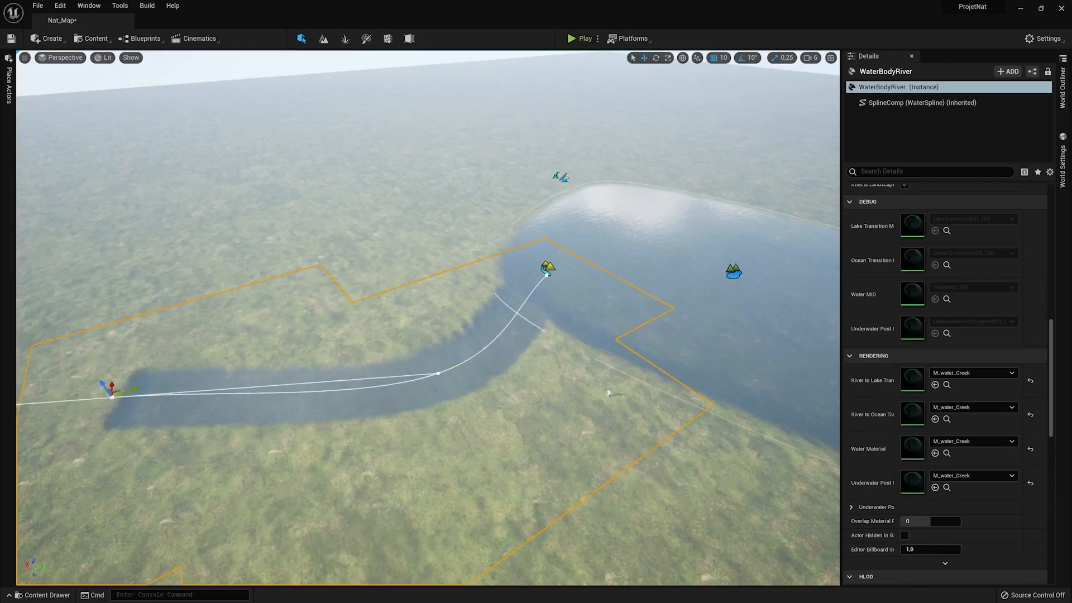
# - Try a Curve Ramp Width of about 355 on the river, and narrow its spline points to River Widths of about 1271 and 841
pyautogui.moveTo(428, 318); pyautogui.dragTo(564, 351, button='right')
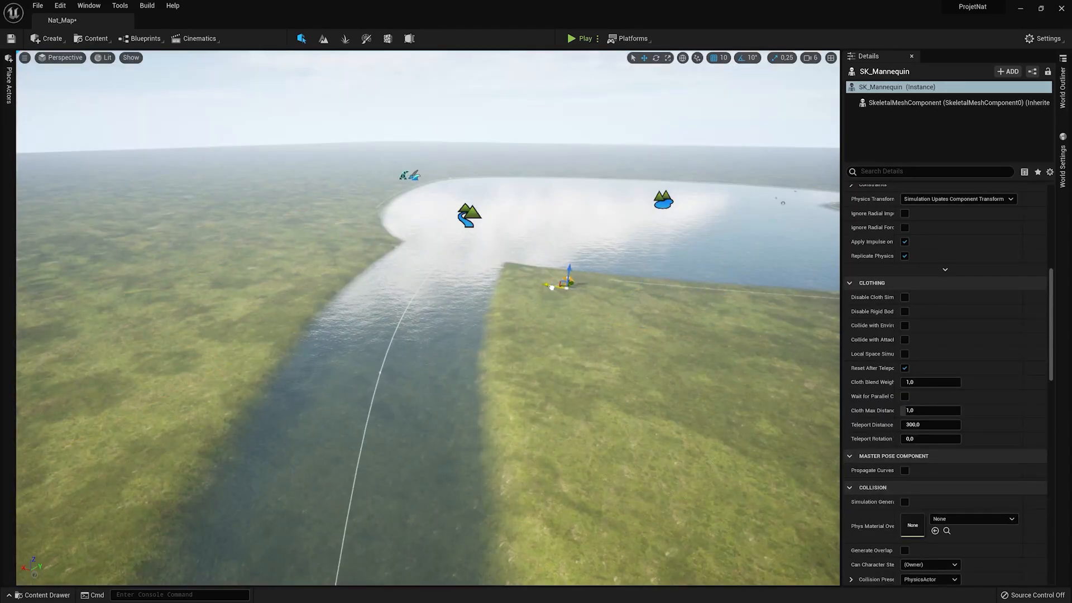
pyautogui.moveTo(551, 287); pyautogui.dragTo(550, 301, button='right')
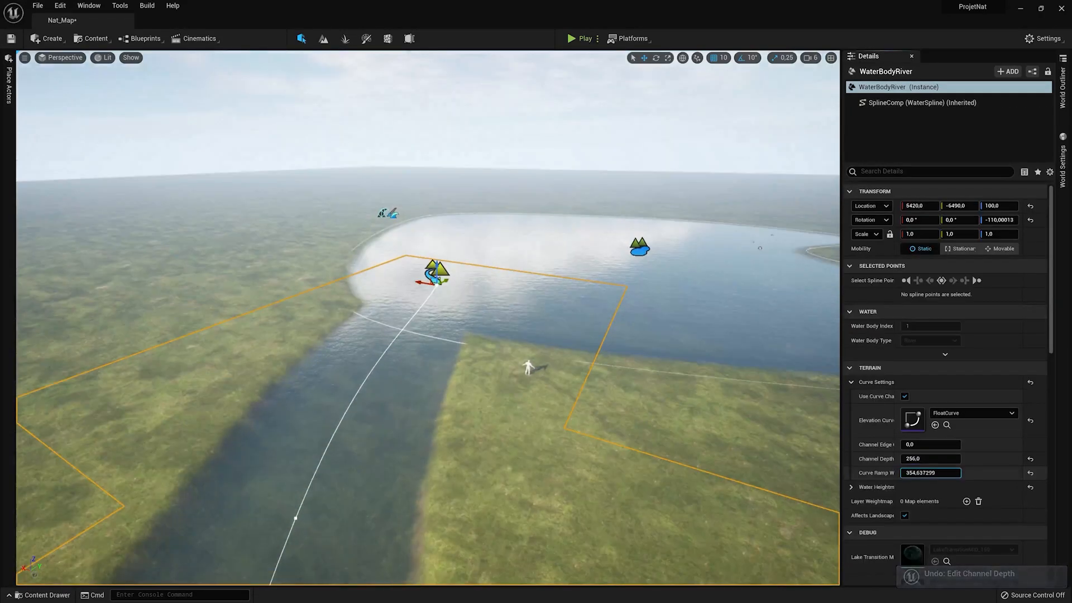
pyautogui.moveTo(930, 473); pyautogui.dragTo(989, 473)
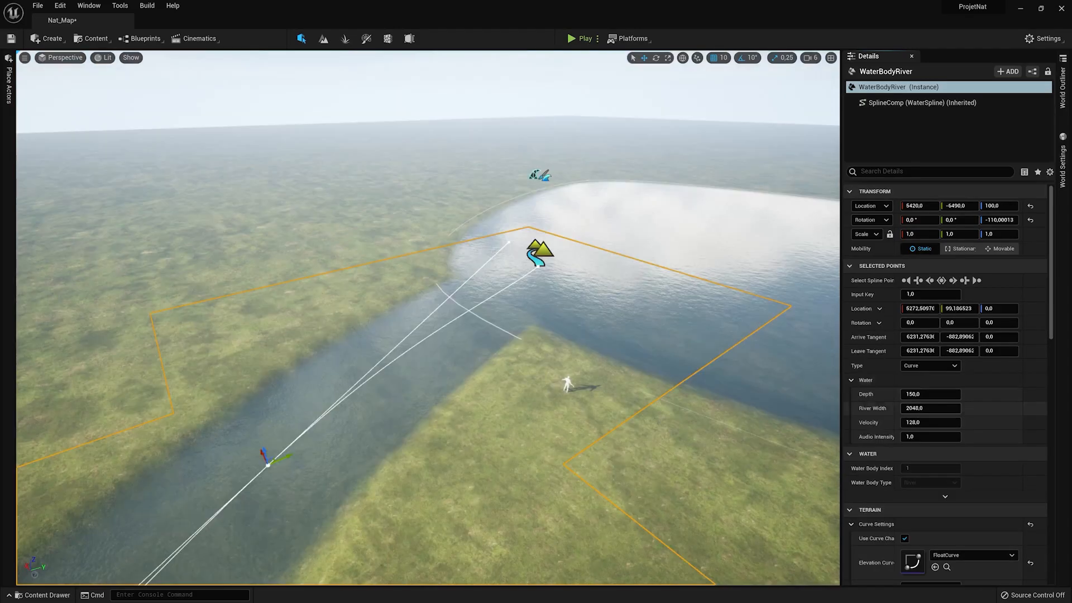
pyautogui.moveTo(930, 408); pyautogui.dragTo(947, 408)
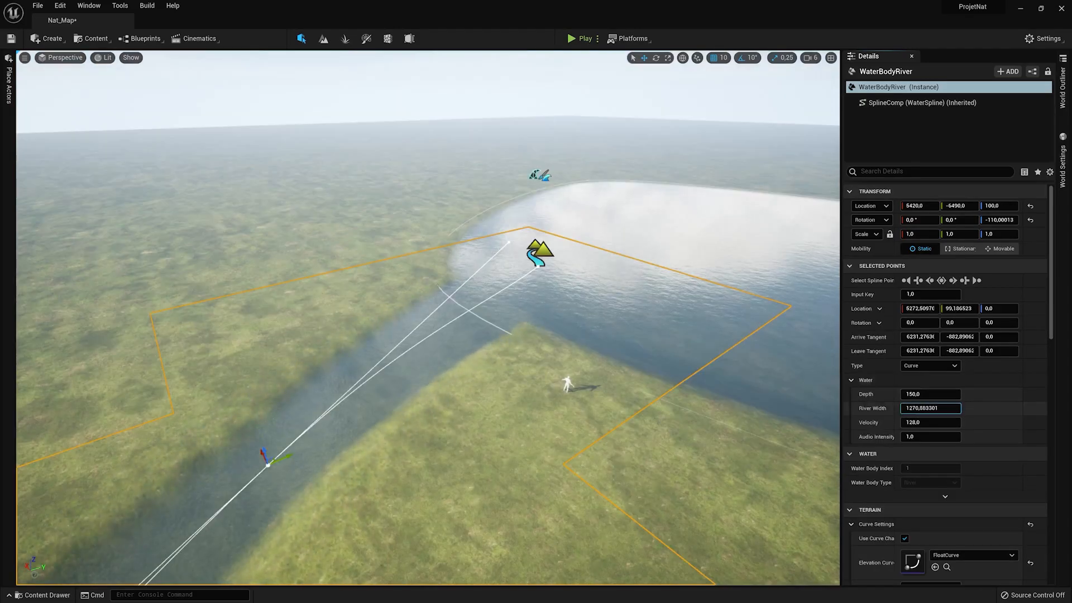
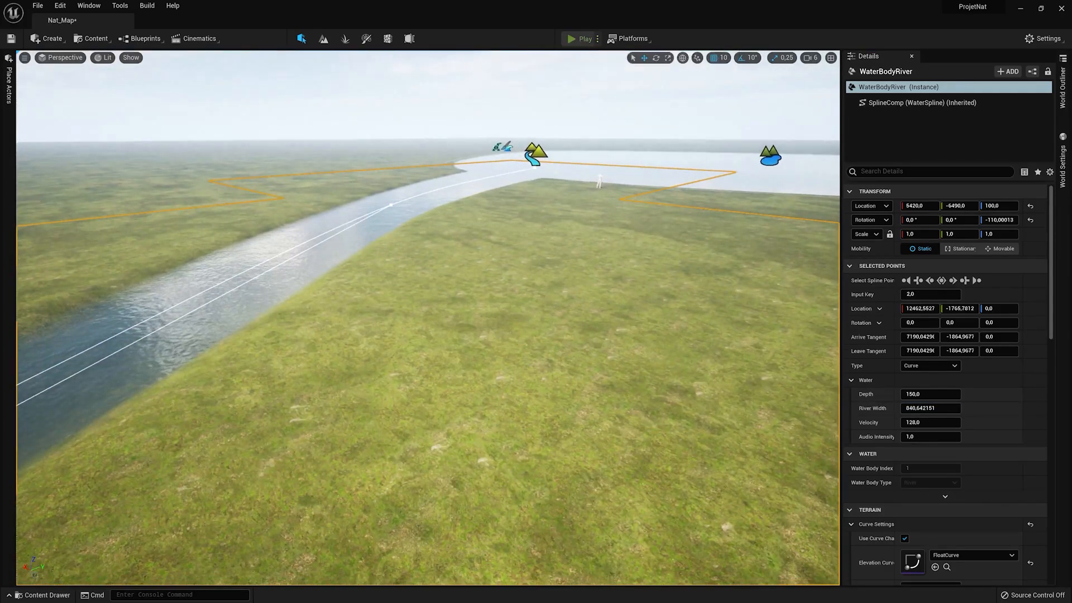
# - Play the level, run the character through the water to check it, and stop playing
pyautogui.hotkey('alt', 'p')
pyautogui.press('w')
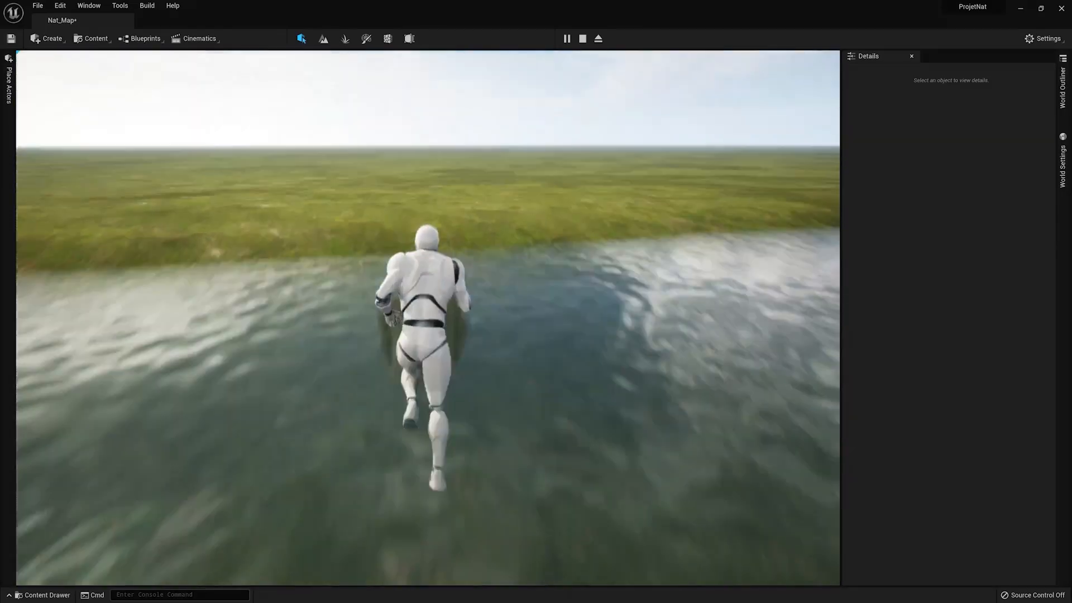
pyautogui.press('Escape')
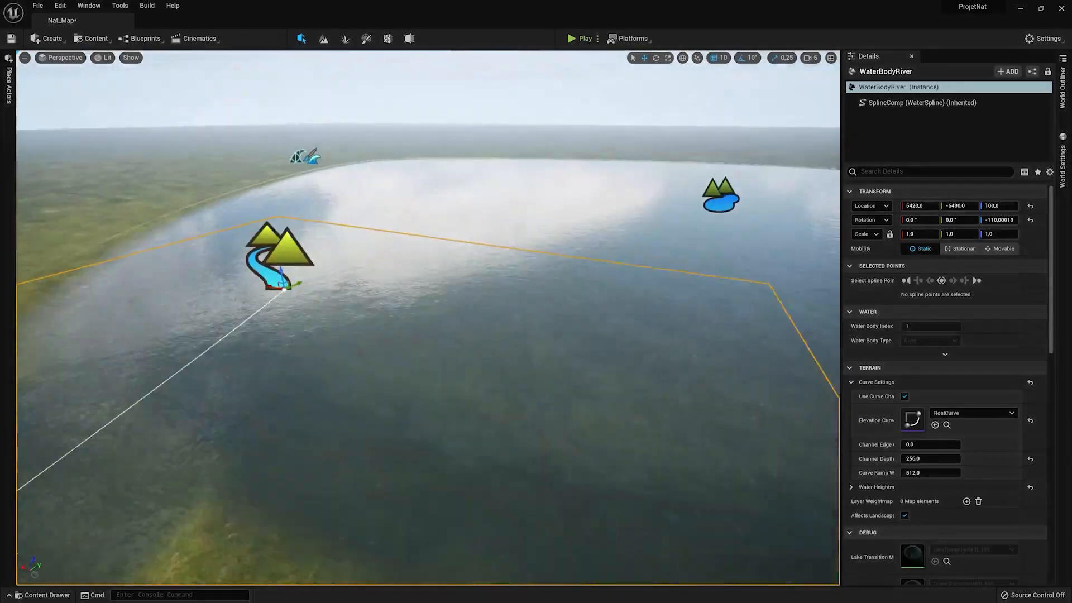
# - Set the lake's Channel Depth to about 1013 and its Curve Ramp Width to about 4976
pyautogui.press('s')
pyautogui.moveTo(427, 318); pyautogui.dragTo(522, 374, button='right')
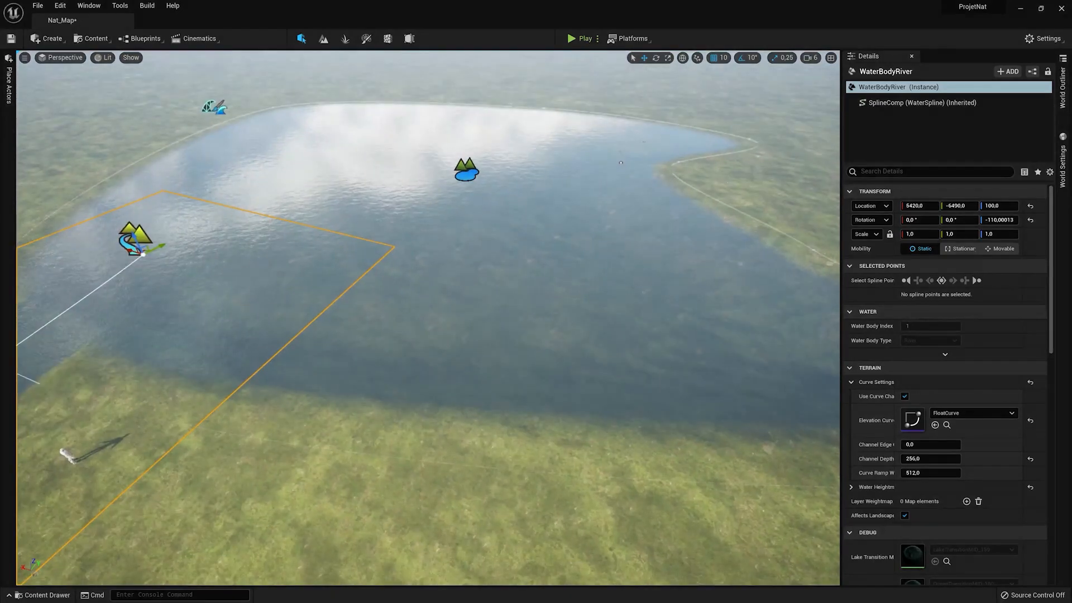
pyautogui.moveTo(927, 459)
pyautogui.mouseDown()
pyautogui.moveTo(956, 459)
pyautogui.moveTo(947, 459)
pyautogui.mouseUp()
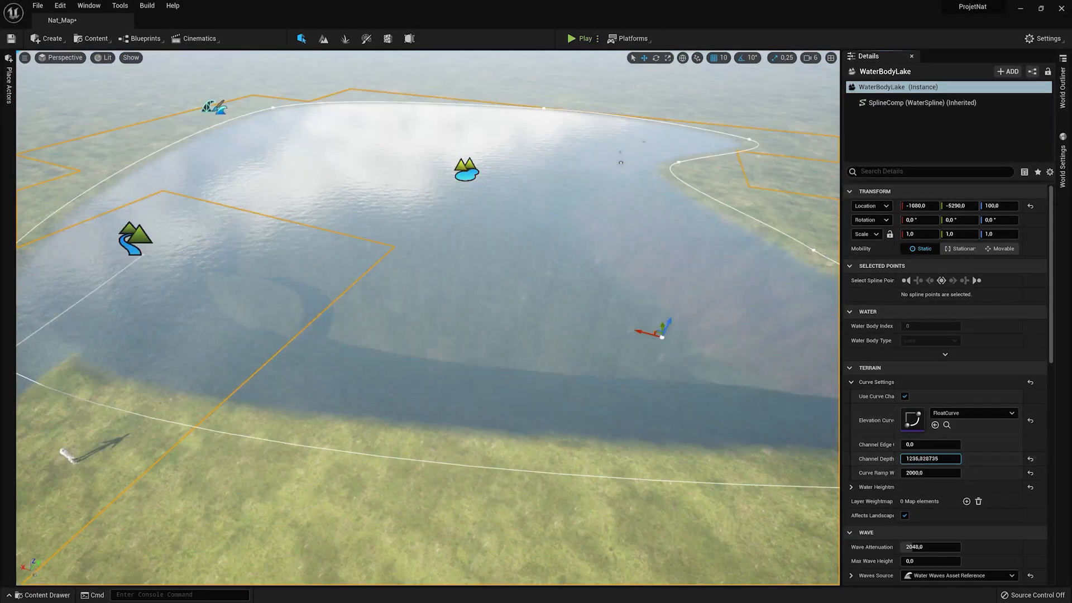
pyautogui.moveTo(428, 319); pyautogui.dragTo(519, 288, button='right')
pyautogui.press('w')
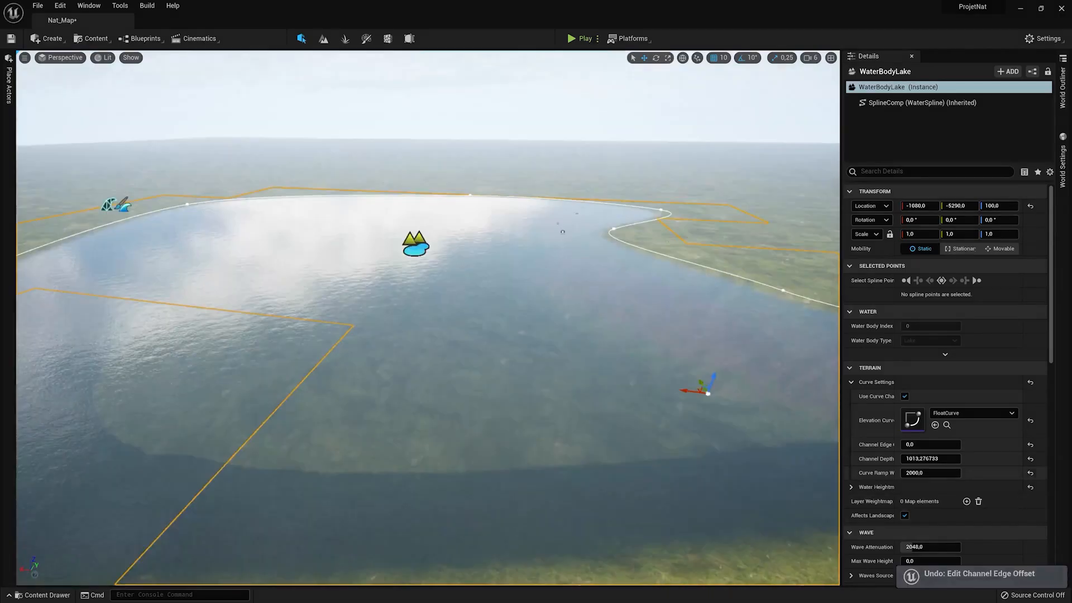
pyautogui.moveTo(930, 473); pyautogui.dragTo(991, 473)
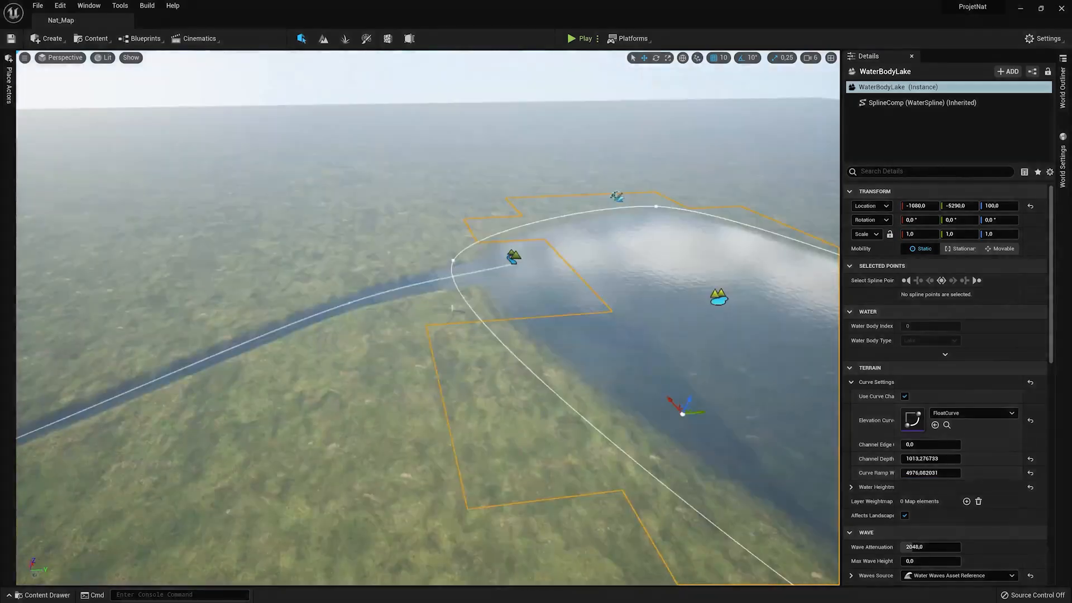
# - Switch to landscape sculpting with a Brush Size of about 3159 and Tool Strength of 0.2, and undo the test stroke
pyautogui.click(47, 38)
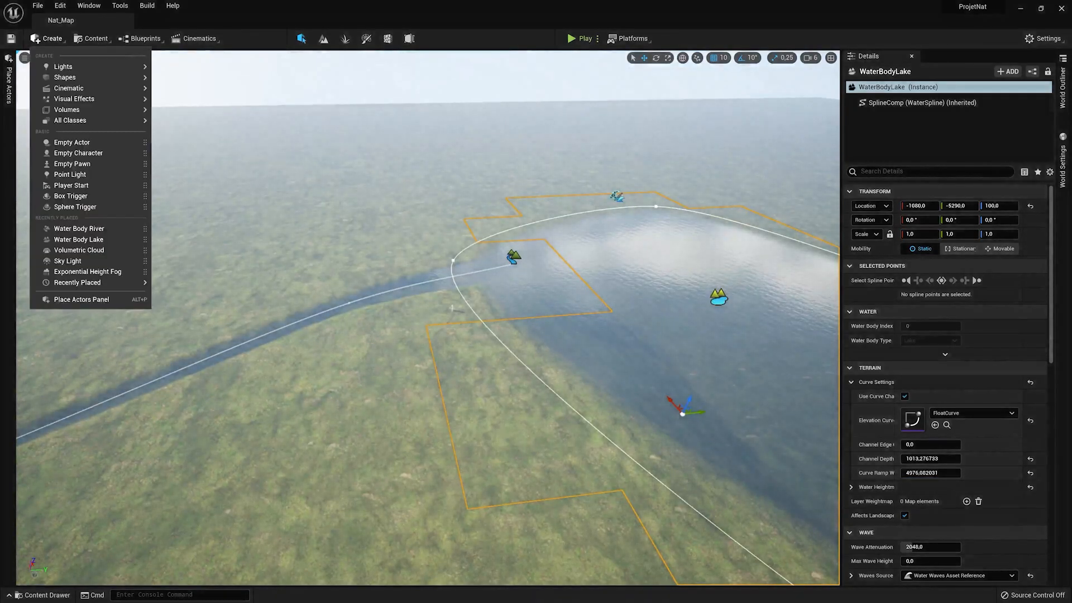
pyautogui.moveTo(84, 66)
pyautogui.click(323, 38)
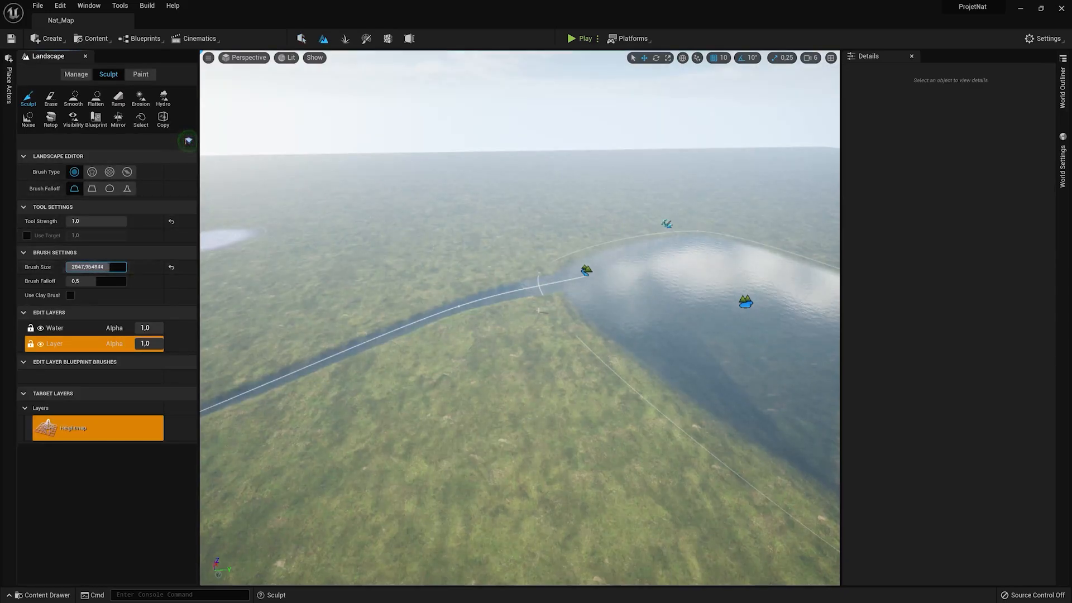
pyautogui.moveTo(108, 267); pyautogui.dragTo(111, 266)
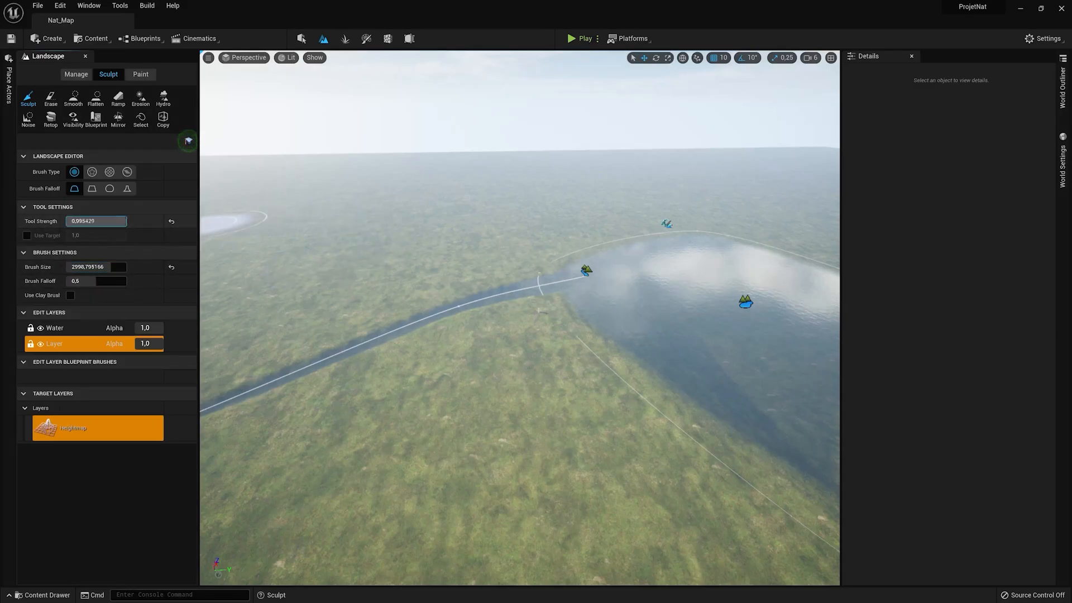
pyautogui.moveTo(96, 221); pyautogui.dragTo(89, 221)
pyautogui.moveTo(287, 268)
pyautogui.mouseDown()
pyautogui.moveTo(279, 240)
pyautogui.moveTo(544, 184)
pyautogui.mouseUp()
pyautogui.hotkey('ctrl', 'z')
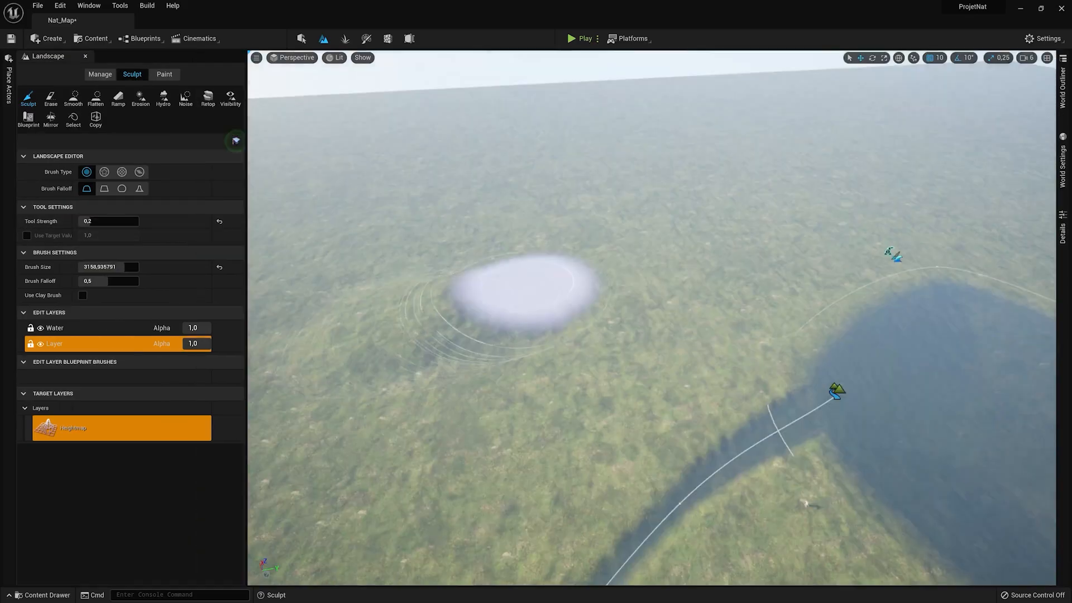
# - Sculpt a broad ring of hills into the landscape around the lake and the river
pyautogui.scroll(5, 893, 184)
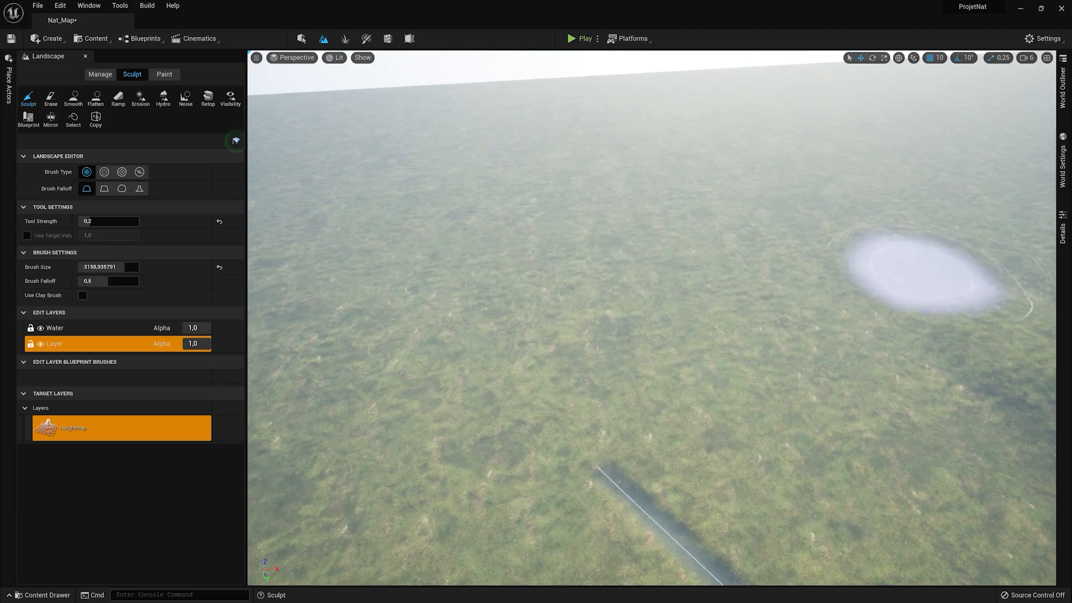
pyautogui.moveTo(818, 277)
pyautogui.mouseDown()
pyautogui.moveTo(581, 283)
pyautogui.moveTo(346, 343)
pyautogui.mouseUp()
pyautogui.moveTo(340, 345)
pyautogui.mouseDown(button='right')
pyautogui.moveTo(349, 313)
pyautogui.moveTo(335, 327)
pyautogui.moveTo(456, 316)
pyautogui.mouseUp(button='right')
pyautogui.moveTo(480, 362)
pyautogui.mouseDown()
pyautogui.moveTo(371, 369)
pyautogui.moveTo(614, 361)
pyautogui.mouseUp()
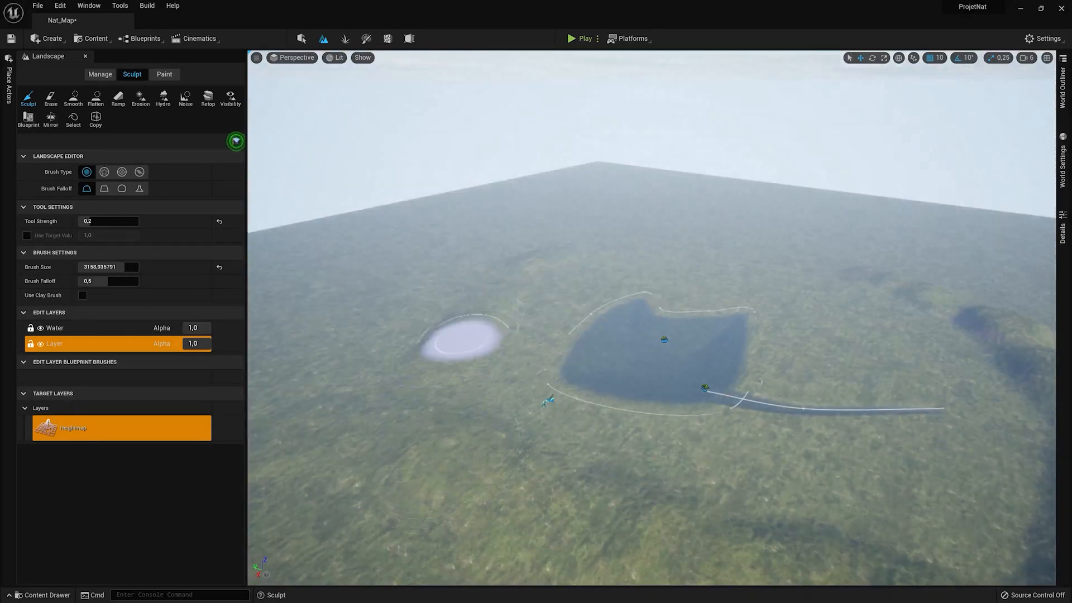
pyautogui.moveTo(464, 340)
pyautogui.mouseDown()
pyautogui.moveTo(413, 330)
pyautogui.moveTo(398, 341)
pyautogui.mouseUp()
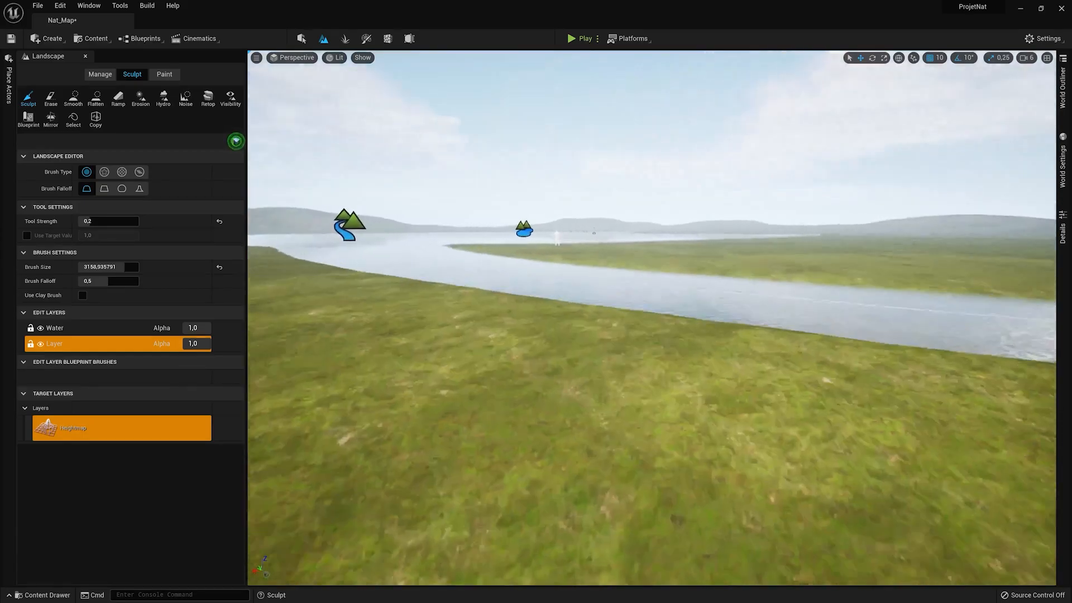
pyautogui.moveTo(648, 318)
pyautogui.mouseDown(button='right')
pyautogui.moveTo(670, 318)
pyautogui.moveTo(608, 320)
pyautogui.moveTo(670, 319)
pyautogui.mouseUp(button='right')
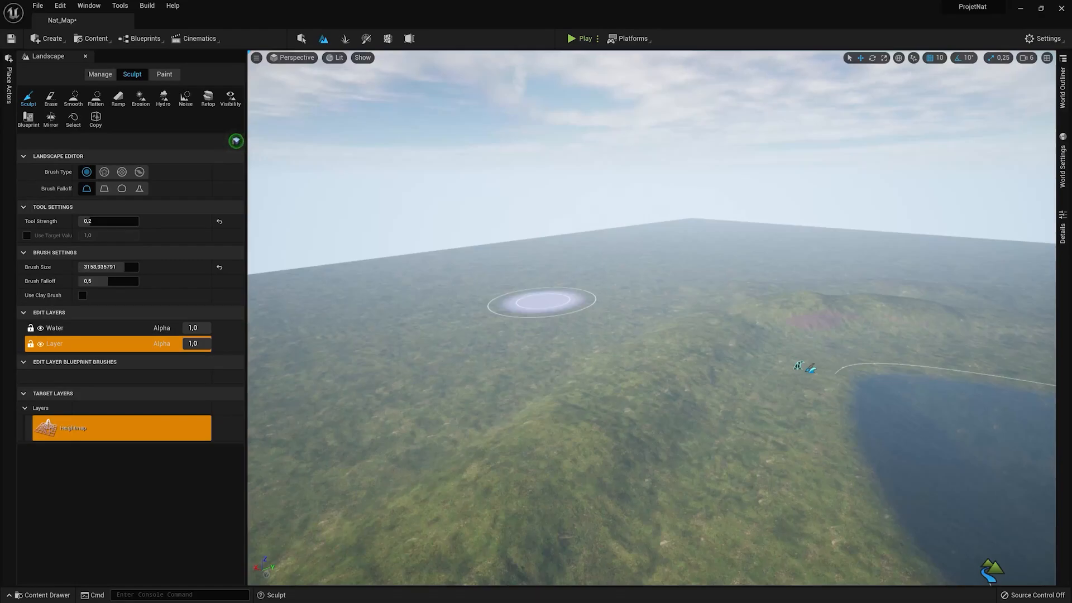
pyautogui.moveTo(509, 354)
pyautogui.mouseDown()
pyautogui.moveTo(438, 412)
pyautogui.moveTo(634, 324)
pyautogui.mouseUp()
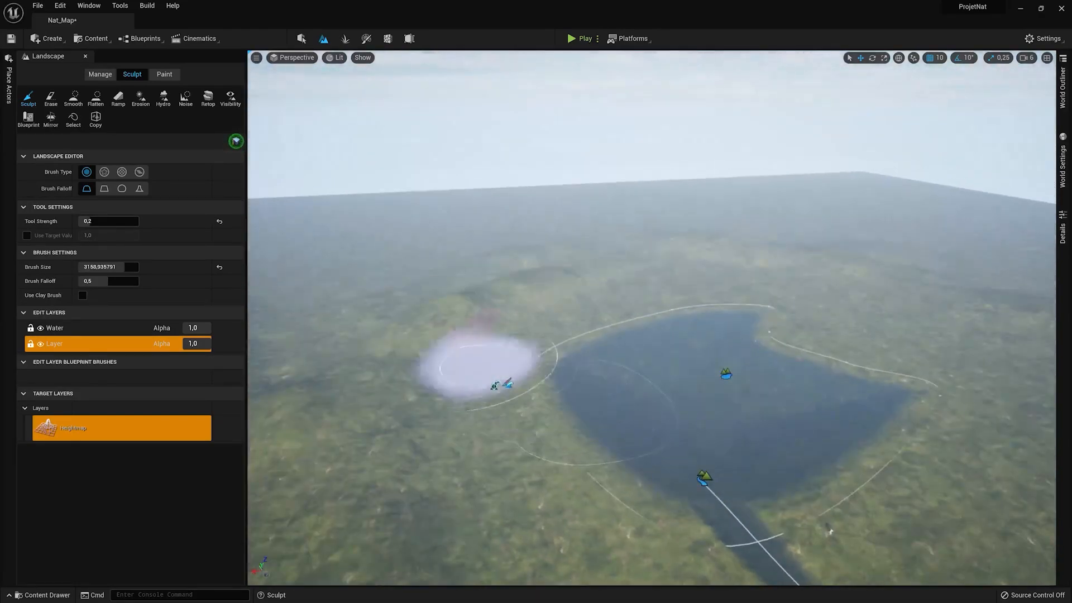
pyautogui.moveTo(373, 330)
pyautogui.mouseDown()
pyautogui.moveTo(335, 342)
pyautogui.moveTo(575, 259)
pyautogui.moveTo(678, 242)
pyautogui.moveTo(849, 257)
pyautogui.mouseUp()
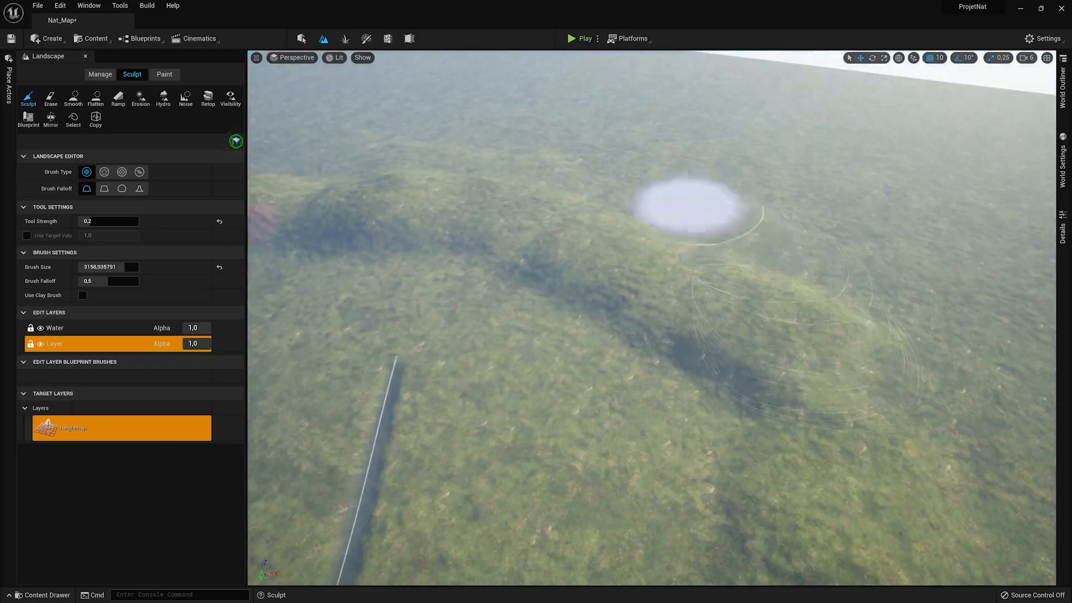
pyautogui.moveTo(690, 206)
pyautogui.mouseDown()
pyautogui.moveTo(575, 239)
pyautogui.moveTo(634, 354)
pyautogui.moveTo(940, 192)
pyautogui.mouseUp()
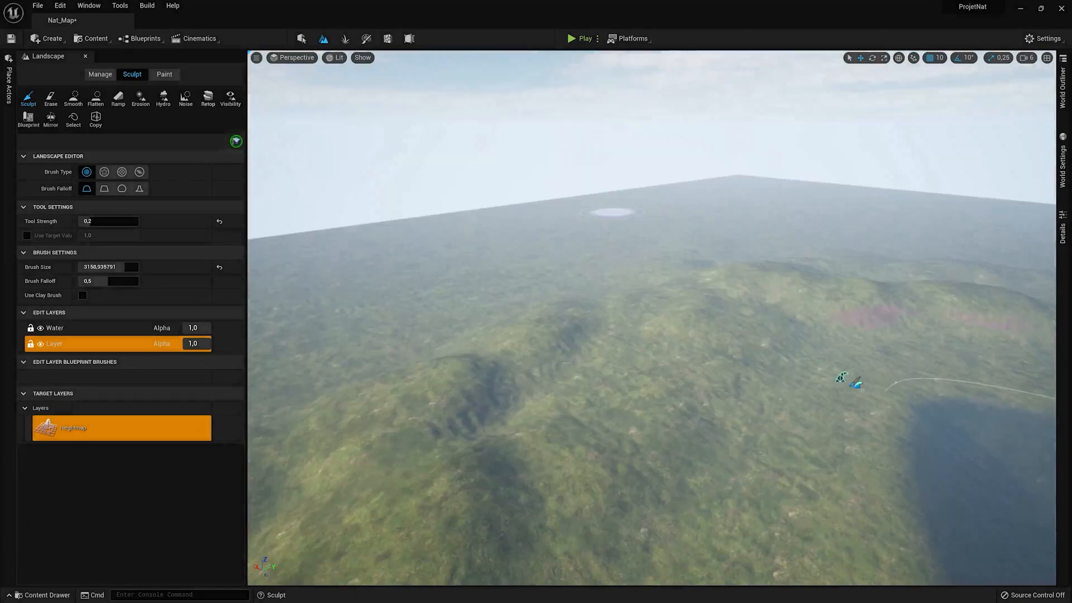
# - Smooth the sculpted hills behind the water with the Smooth tool at a Tool Strength of about 0.66
pyautogui.click(73, 100)
pyautogui.moveTo(528, 337); pyautogui.dragTo(565, 297)
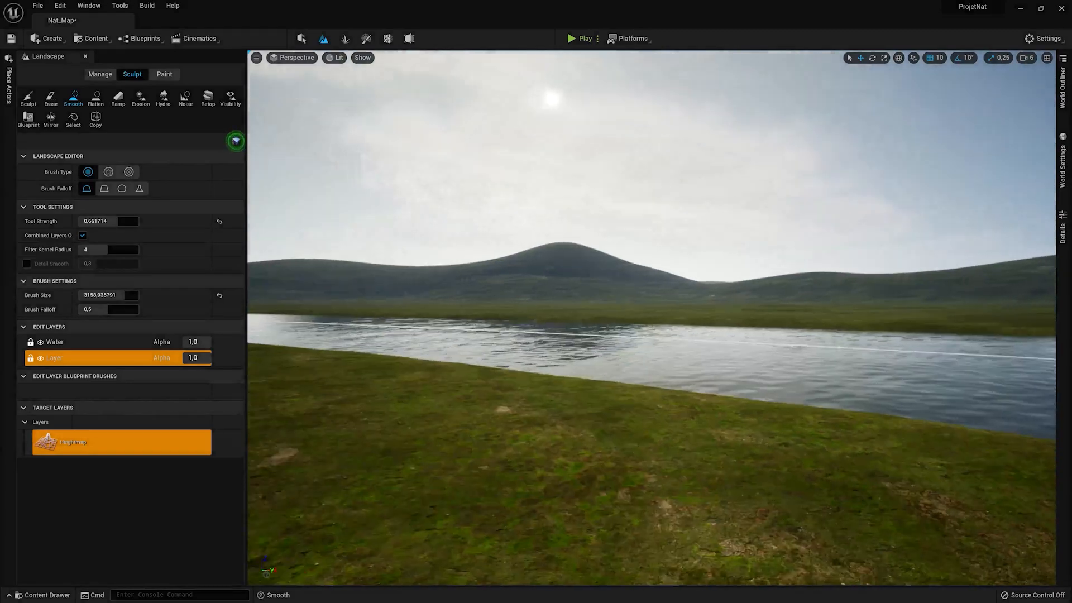
pyautogui.scroll(5, 570, 324)
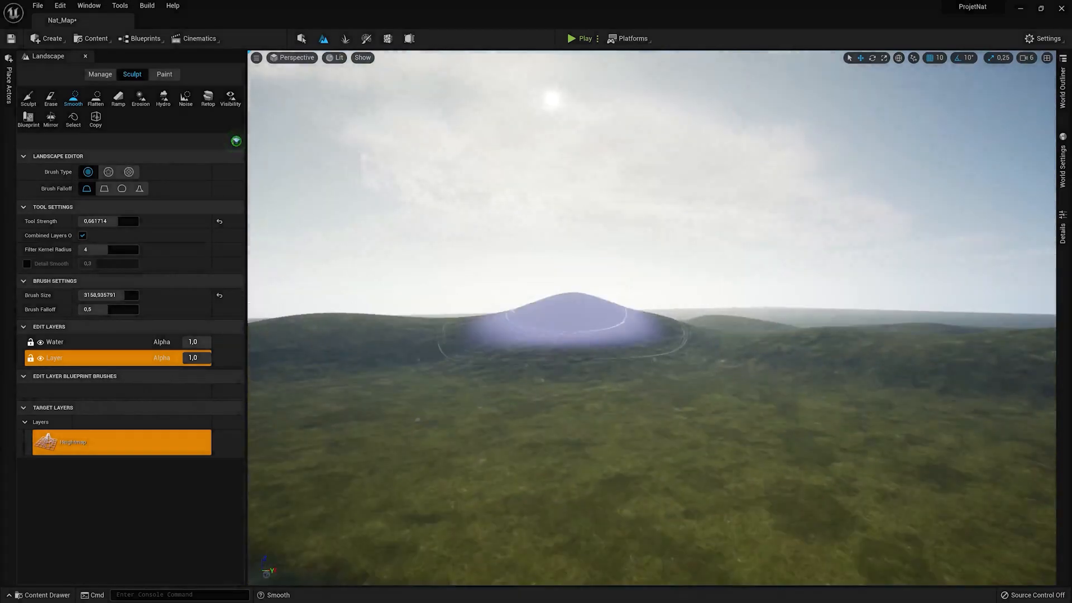
pyautogui.moveTo(592, 346); pyautogui.dragTo(658, 339, button='right')
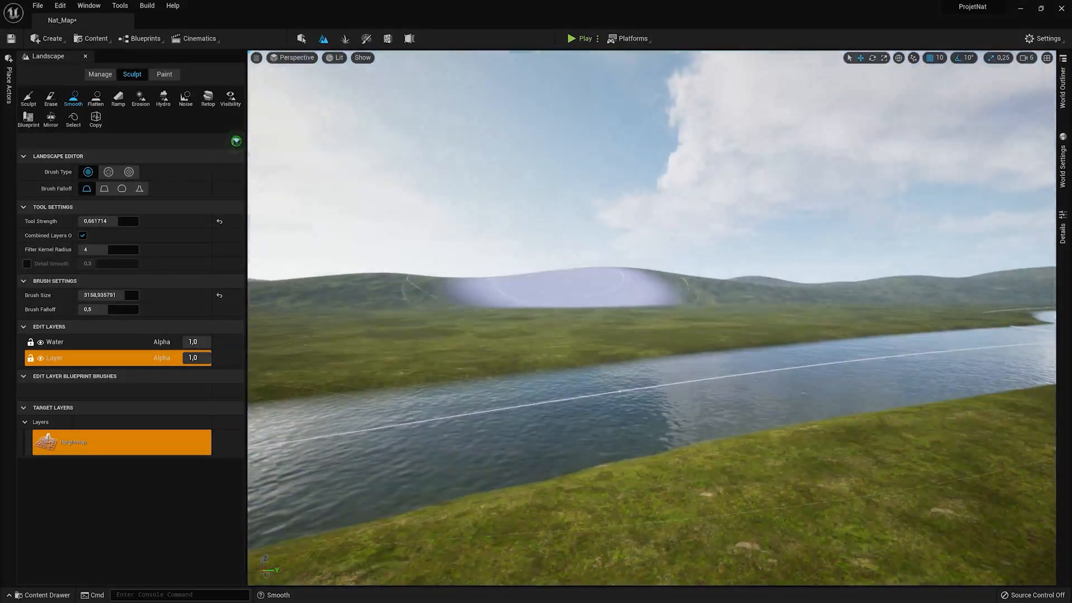
# - Play the level, run the character across the grass to view the hills, and stop playing
pyautogui.hotkey('alt', 'p')
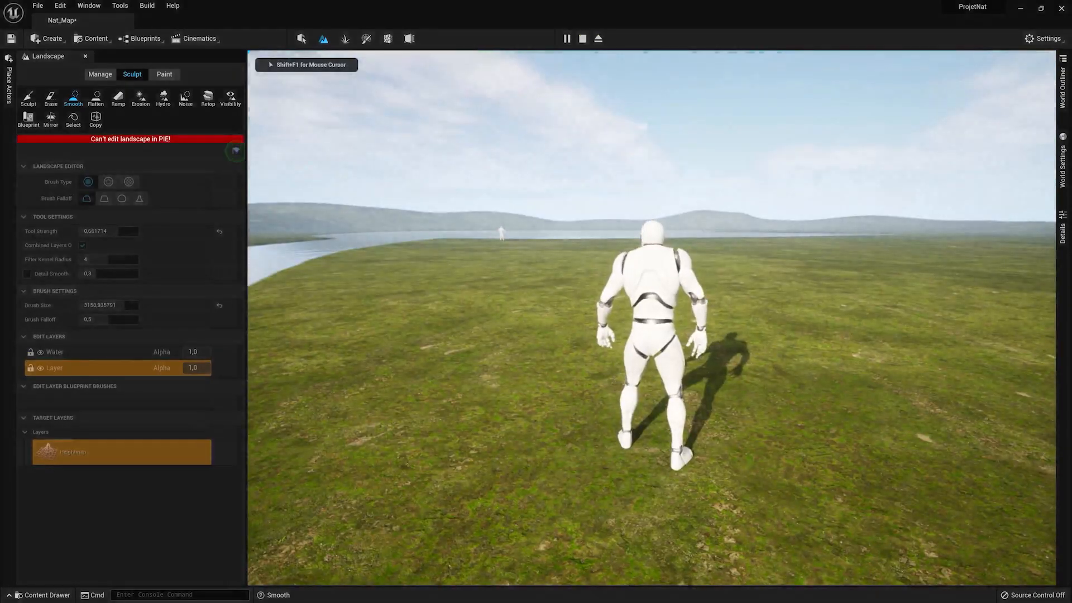
pyautogui.press('w')
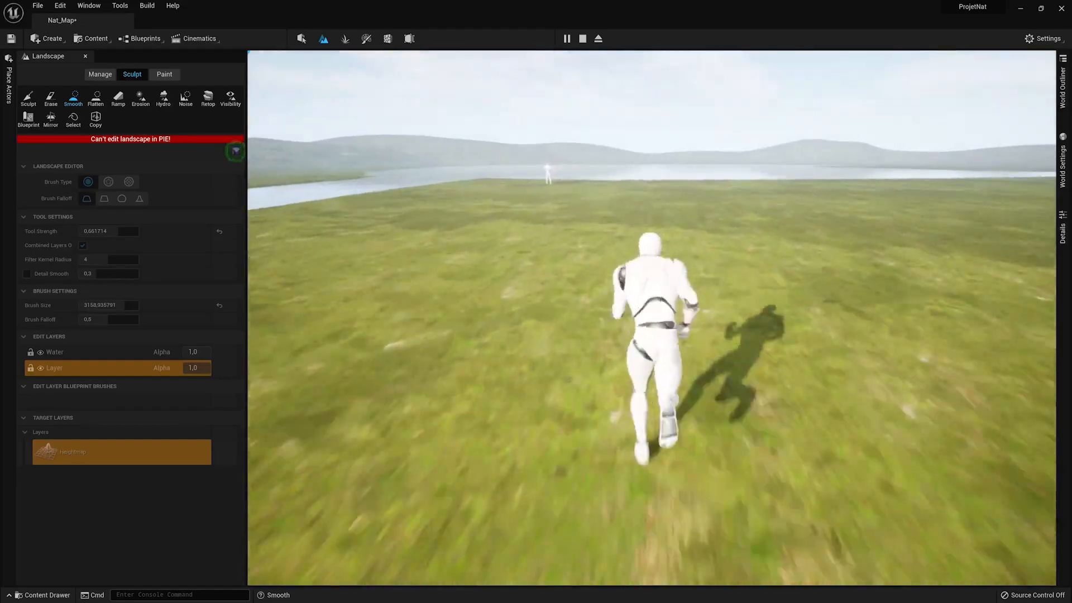
pyautogui.press('Escape')
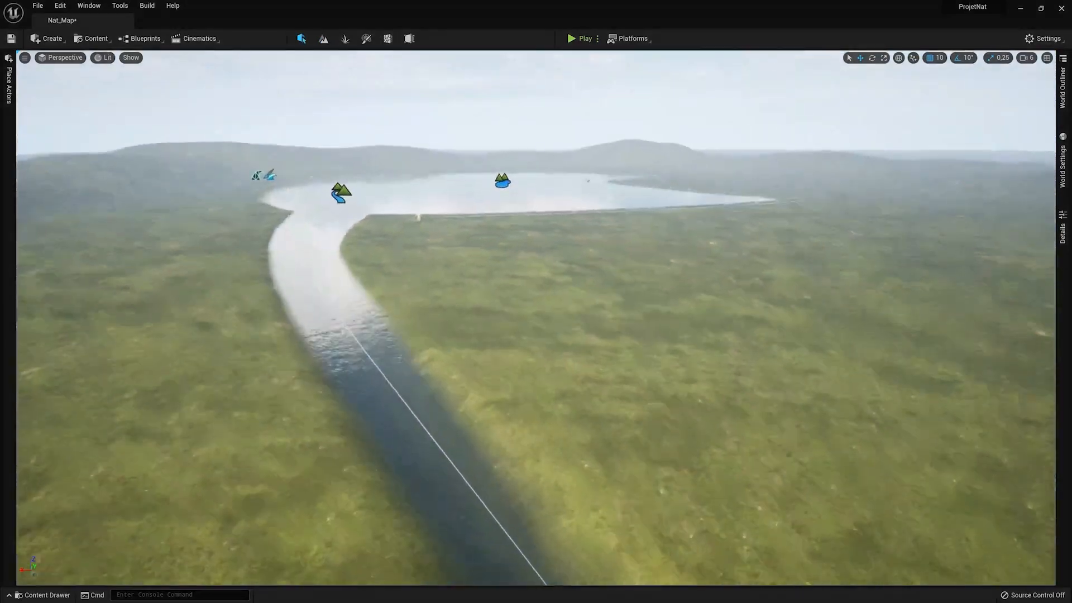
# - Switch to landscape painting and create the Material_C_LayerInfo object for Material_C in the Nat_Map_sharedassets folder
pyautogui.press('w')
pyautogui.moveTo(536, 318); pyautogui.dragTo(414, 318, button='right')
pyautogui.hotkey('shift', '2')
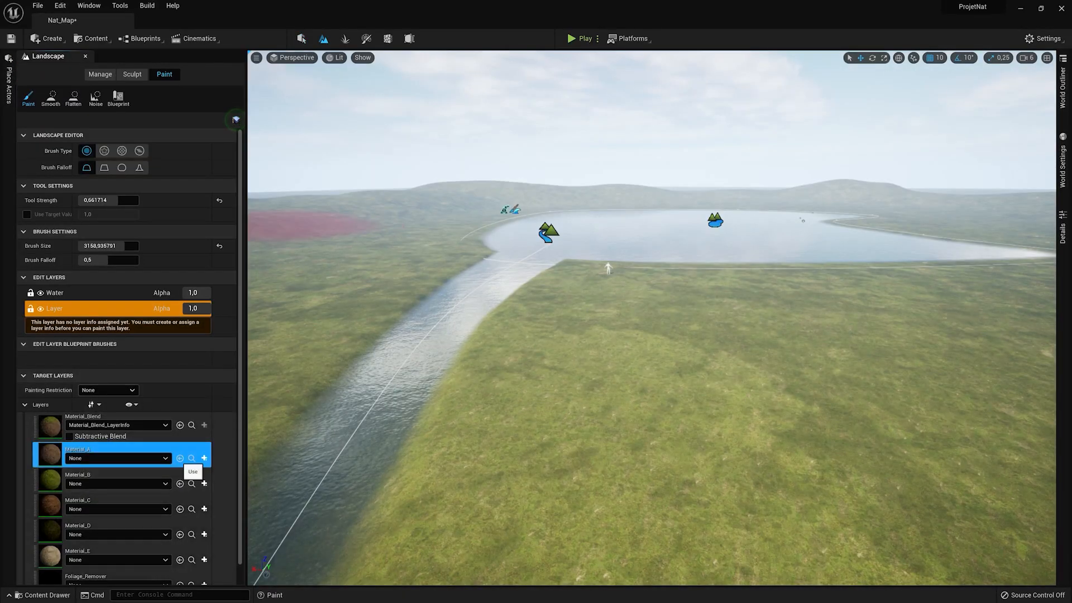
pyautogui.click(204, 458)
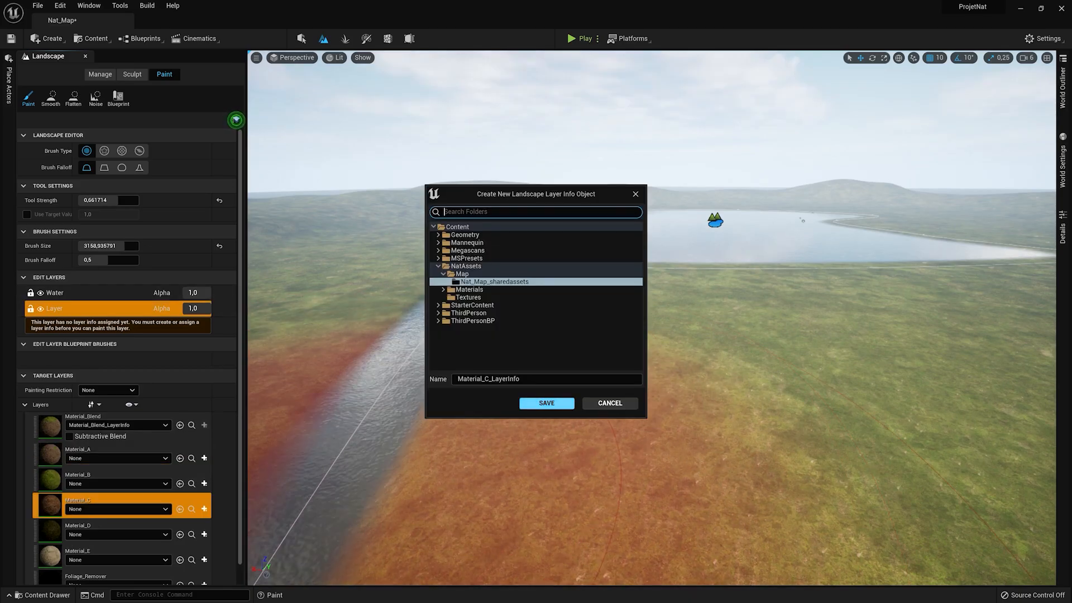
pyautogui.click(546, 402)
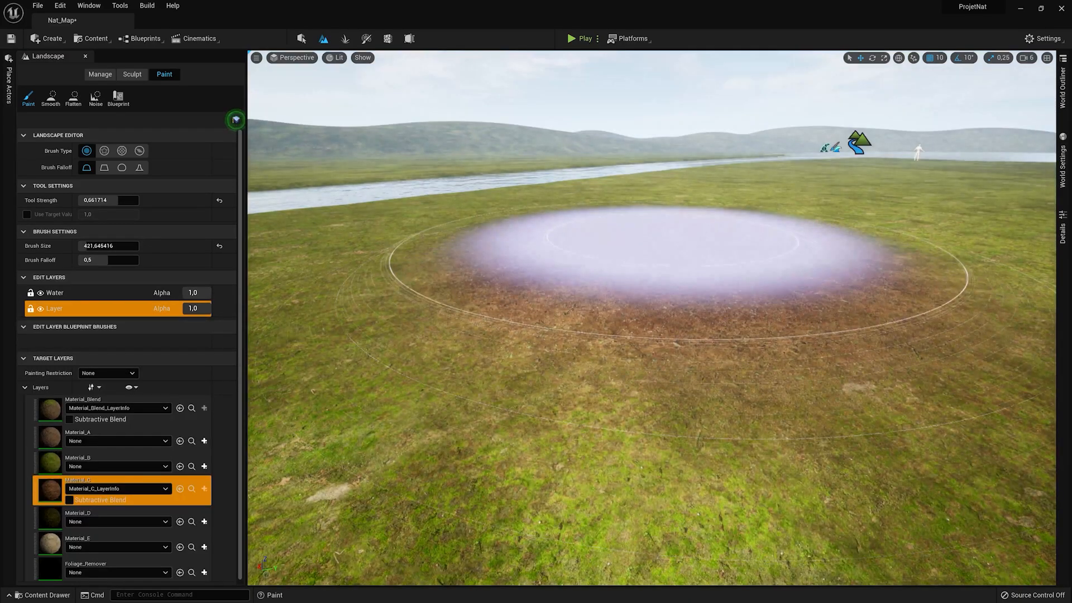
# - Undo the test stroke on the grass and paint Material_C along the river bed with a Brush Size of 350
pyautogui.hotkey('ctrl', 'z')
pyautogui.press('w')
pyautogui.moveTo(635, 292); pyautogui.dragTo(575, 318, button='right')
pyautogui.scroll(-1, 586, 304)
pyautogui.moveTo(536, 302); pyautogui.dragTo(379, 360)
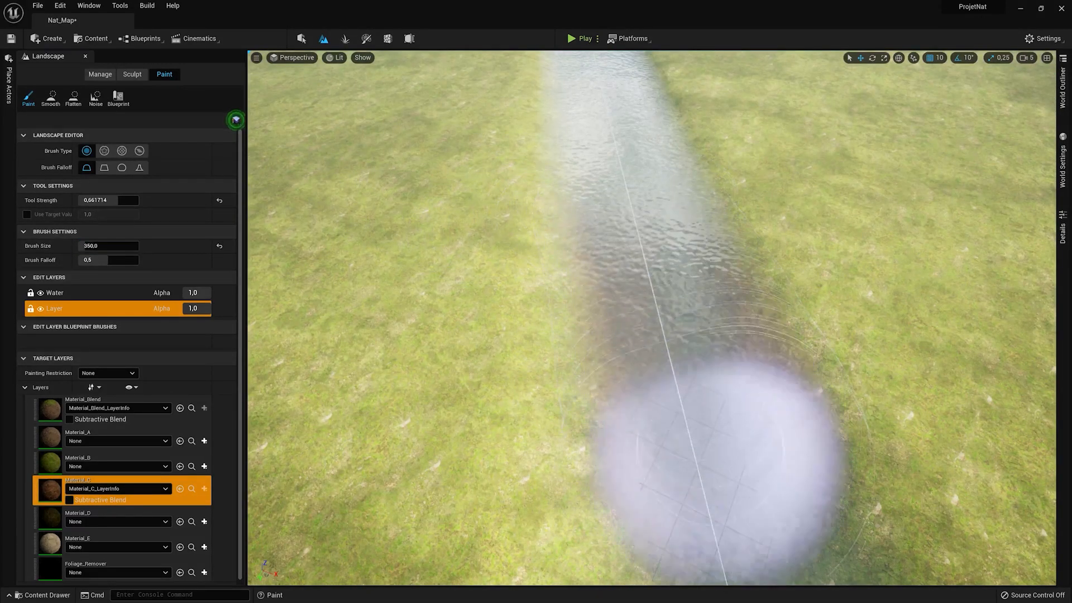
# - Continue Material_C along the rest of the river and enlarge the brush to about 4632 for the lake bed
pyautogui.moveTo(696, 373)
pyautogui.mouseDown(button='right')
pyautogui.moveTo(692, 318)
pyautogui.moveTo(743, 385)
pyautogui.moveTo(816, 391)
pyautogui.moveTo(944, 296)
pyautogui.moveTo(883, 302)
pyautogui.mouseUp(button='right')
pyautogui.moveTo(564, 393); pyautogui.dragTo(563, 419, button='right')
pyautogui.press('w')
pyautogui.press('s')
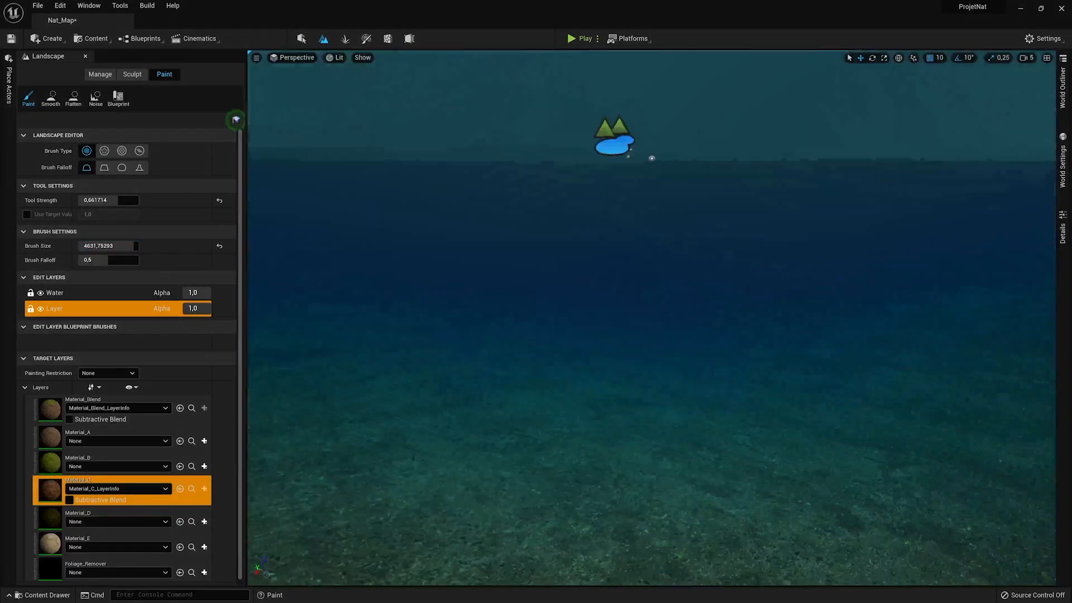
pyautogui.press('w')
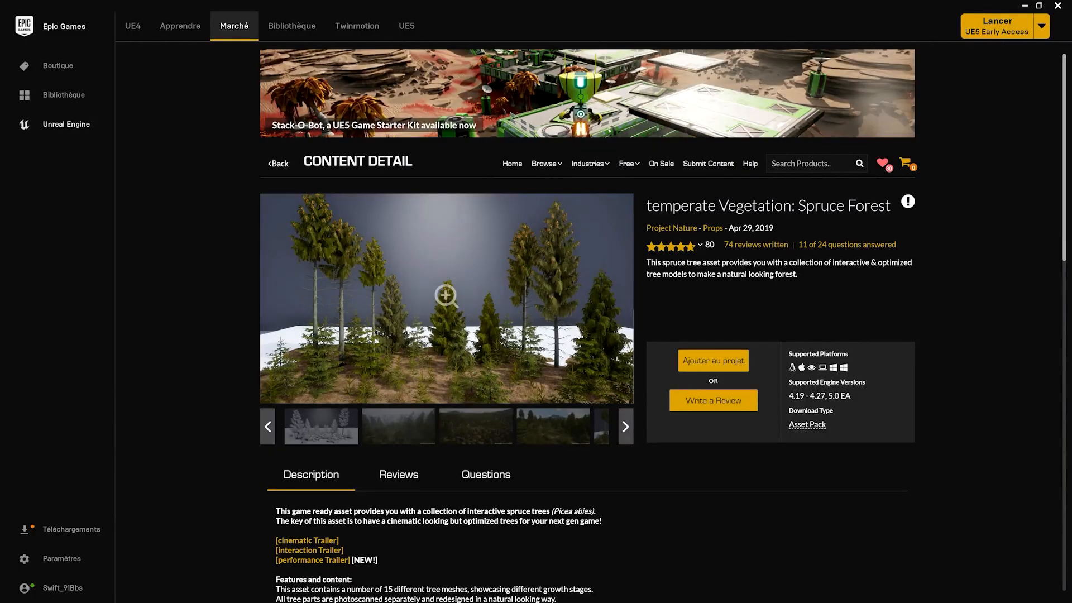
# - Switch to the Epic Games Launcher and examine the temperate Vegetation: Spruce Forest listing, its enlarged preview and its project chooser
pyautogui.click(447, 295)
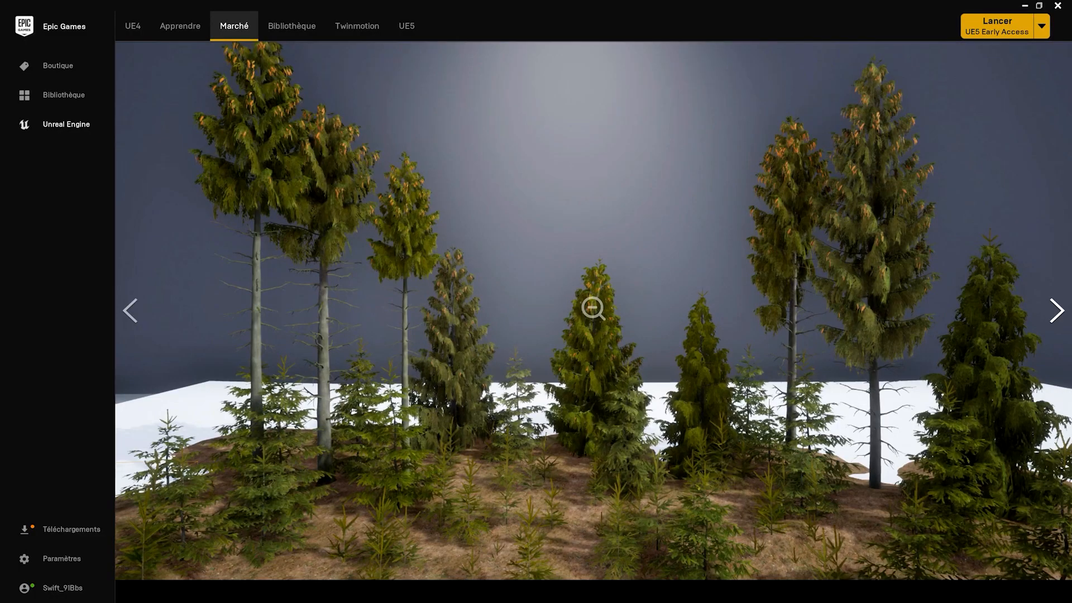
pyautogui.click(593, 308)
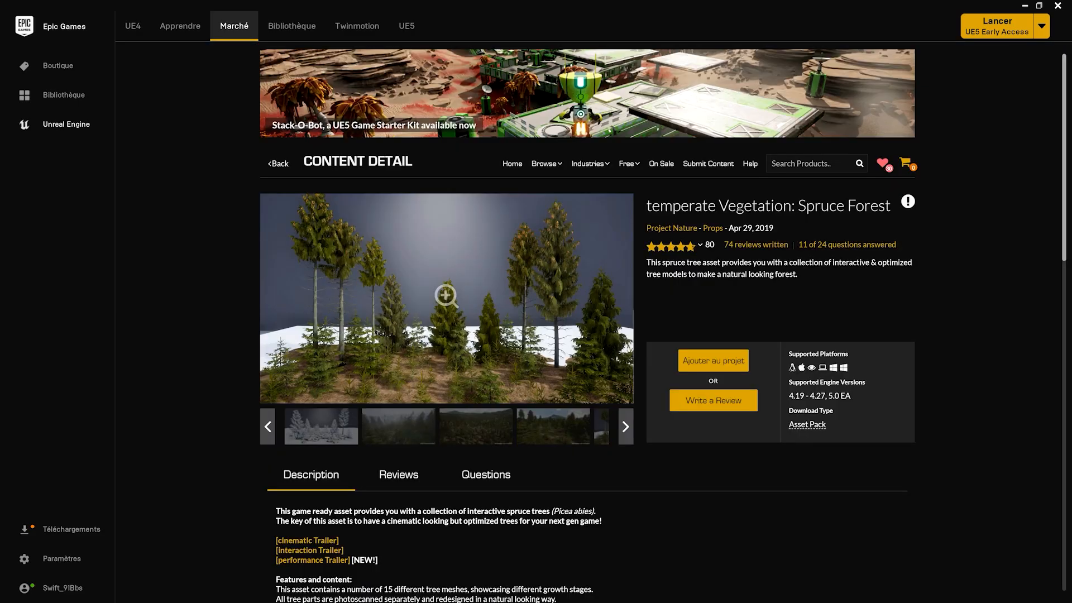
pyautogui.moveTo(651, 205); pyautogui.dragTo(870, 206)
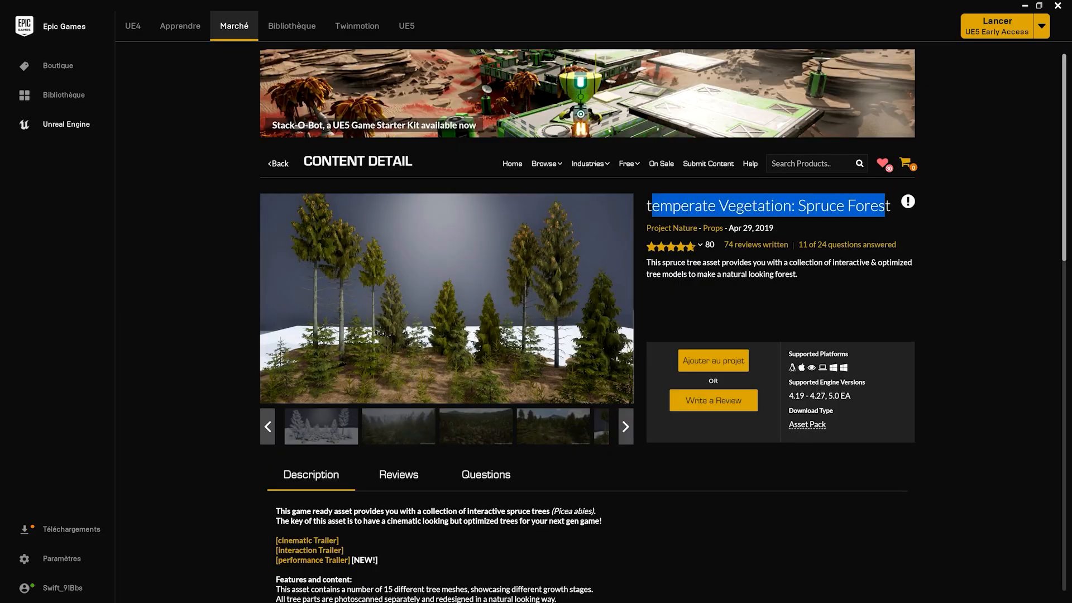
pyautogui.click(885, 206)
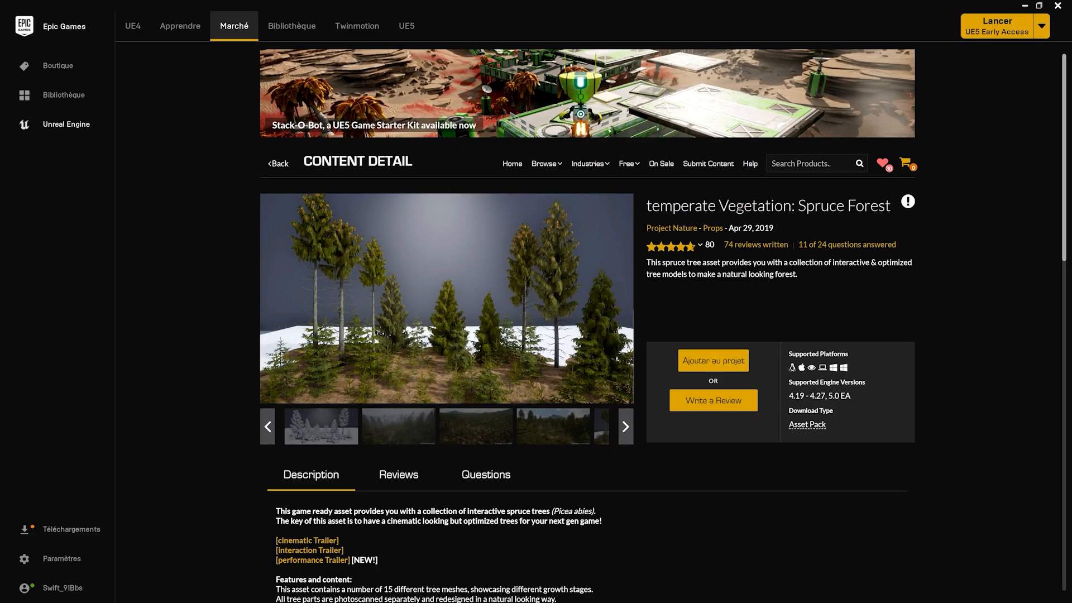
pyautogui.click(713, 360)
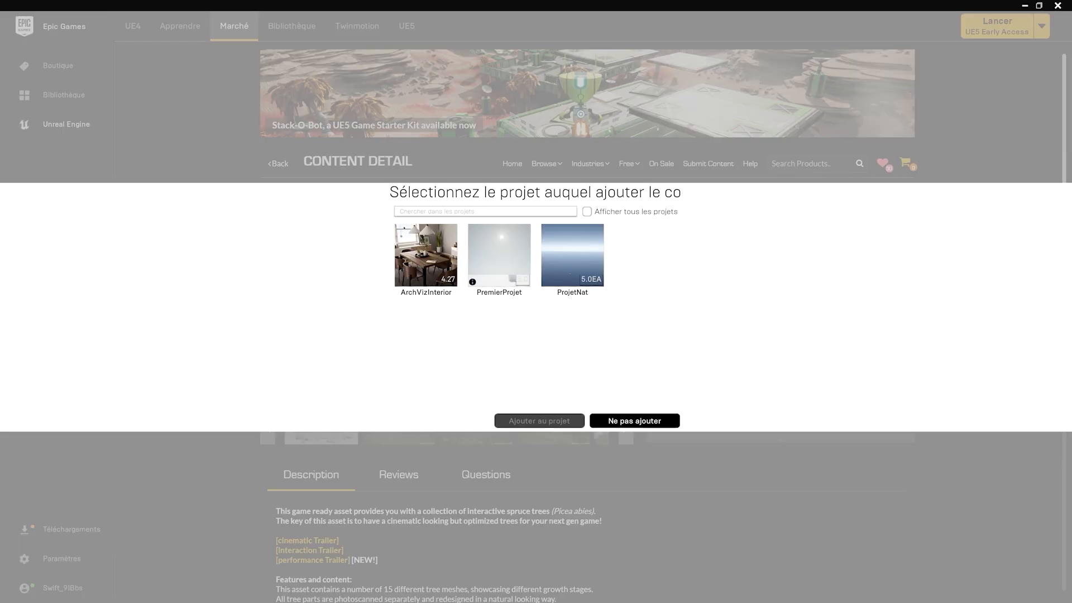
pyautogui.click(634, 421)
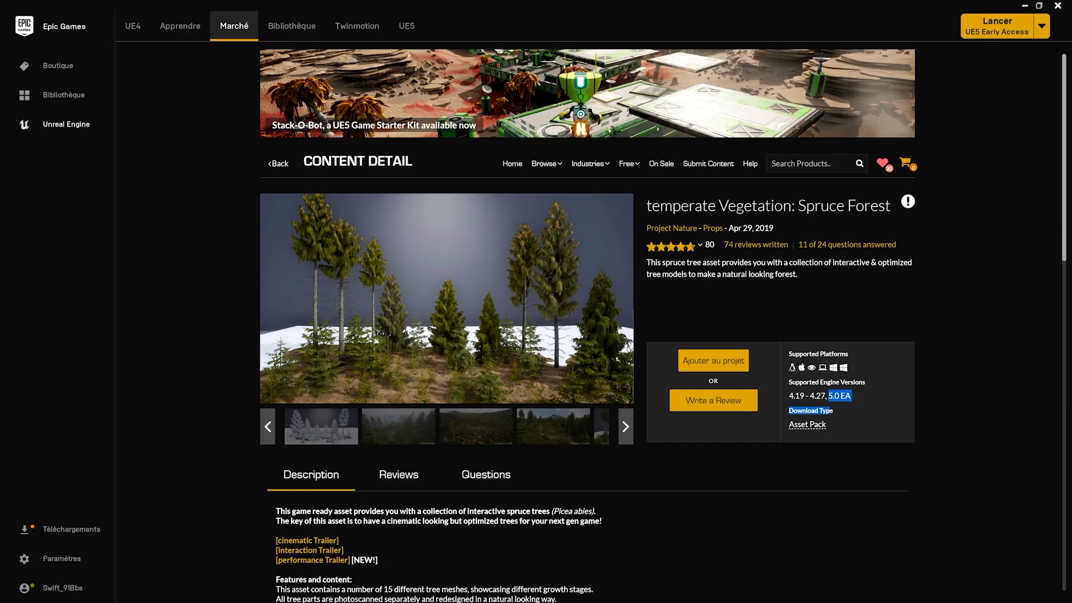
# - View the spruce pack's forest preview images and choose ProjetNat as the project to add the pack to
pyautogui.scroll(-2, 588, 322)
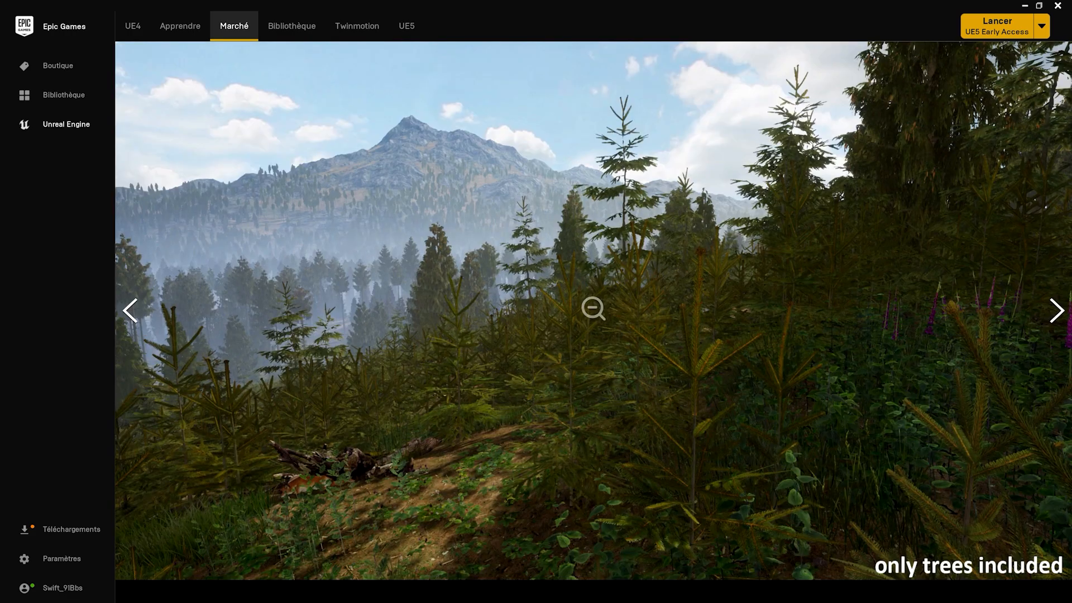
pyautogui.click(1057, 311)
pyautogui.click(592, 308)
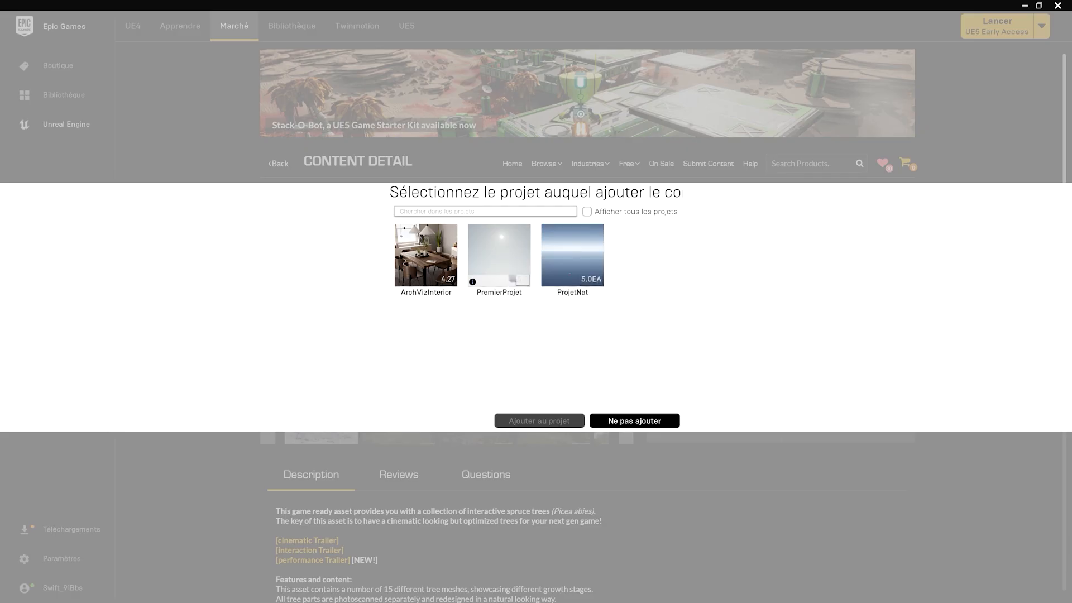
pyautogui.click(572, 262)
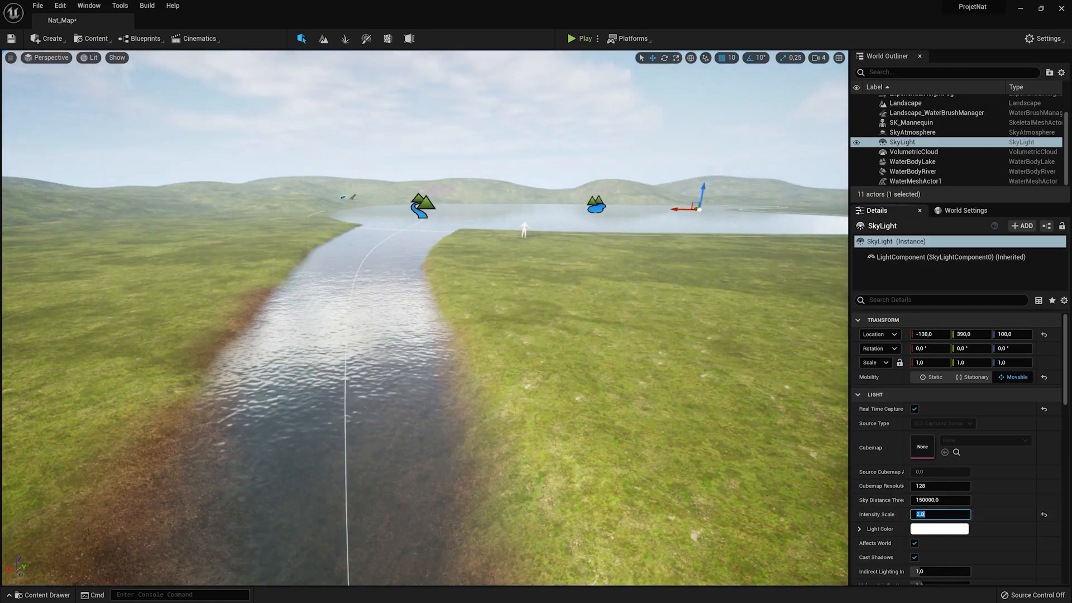
# - Return to the level in Unreal Engine and place a Planar Reflection actor over the lake at 2750, -3490, 100
pyautogui.moveTo(425, 318)
pyautogui.mouseDown(button='right')
pyautogui.moveTo(464, 302)
pyautogui.moveTo(437, 318)
pyautogui.mouseUp(button='right')
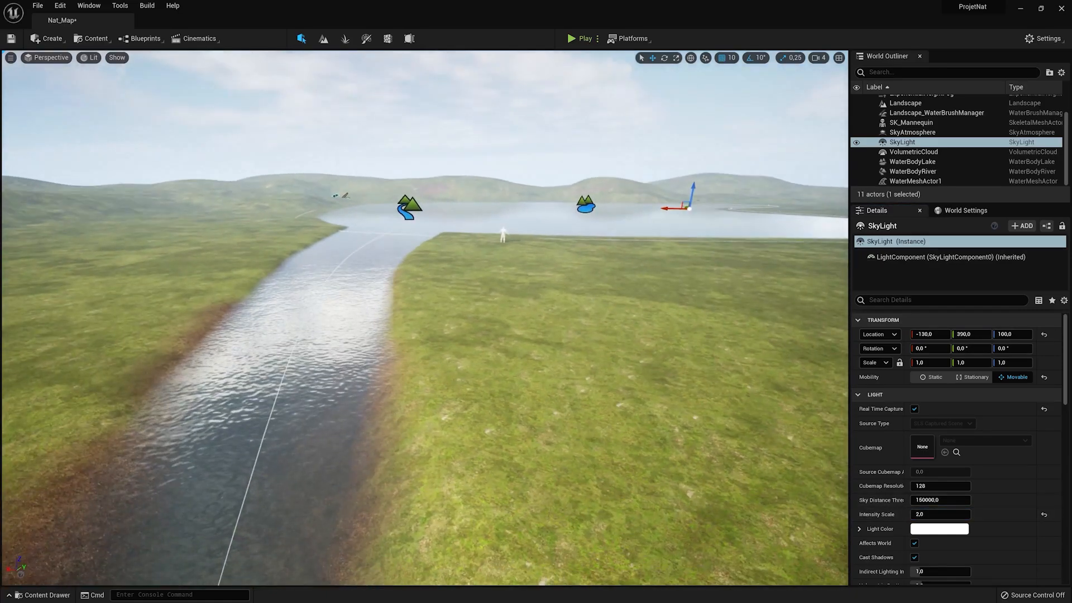
pyautogui.click(48, 38)
pyautogui.moveTo(63, 66)
pyautogui.moveTo(74, 99)
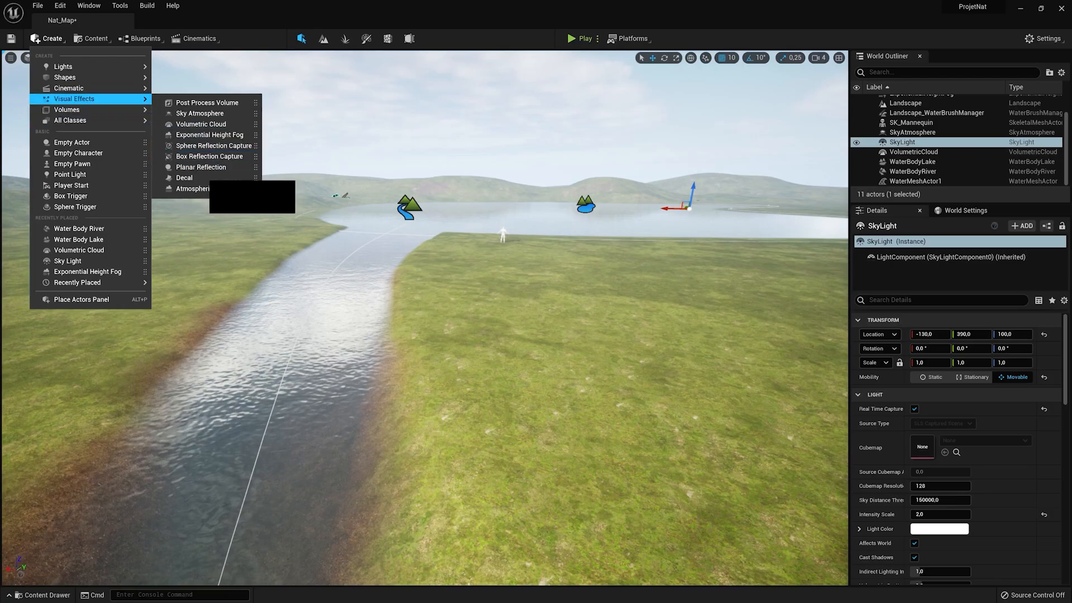
pyautogui.click(201, 167)
pyautogui.moveTo(343, 351); pyautogui.dragTo(347, 354)
pyautogui.moveTo(347, 354); pyautogui.dragTo(369, 408, button='right')
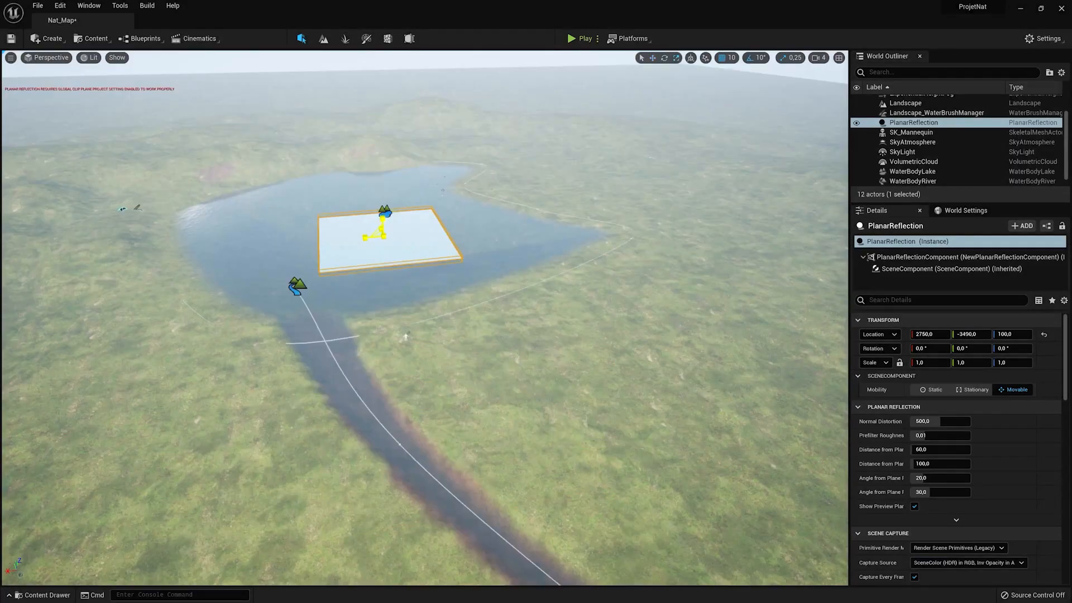
# - Move the Planar Reflection to Y -11050 and scale it to 8.25 in X and Y so it covers the whole lake
pyautogui.moveTo(383, 235); pyautogui.dragTo(489, 192)
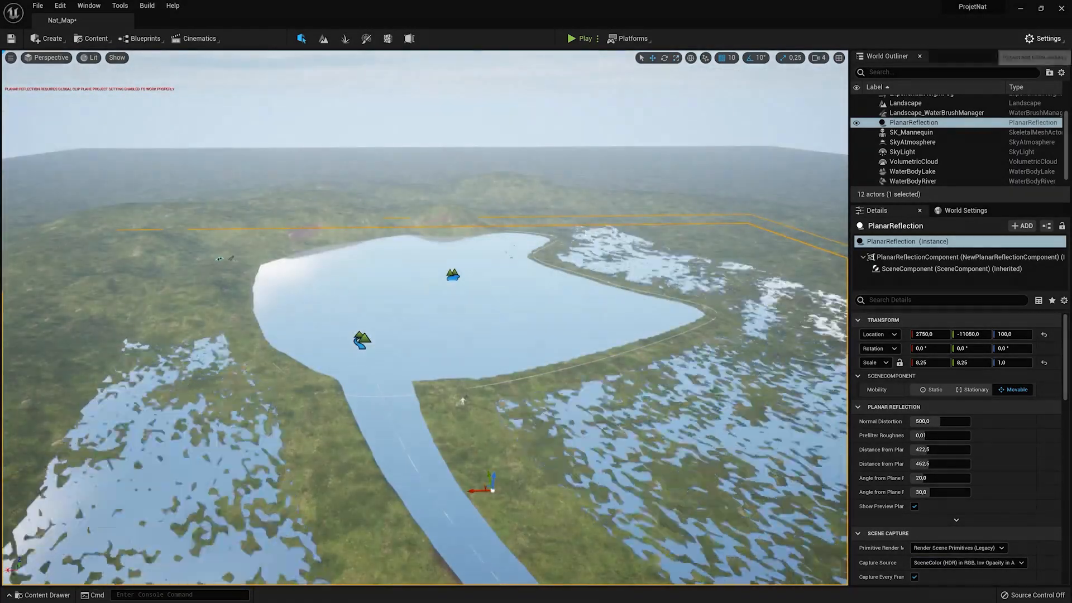
# - Enable Support global clip plane for Planar Reflections in the project settings, and restart the editor with Nat_Map saved
pyautogui.click(1043, 38)
pyautogui.click(971, 73)
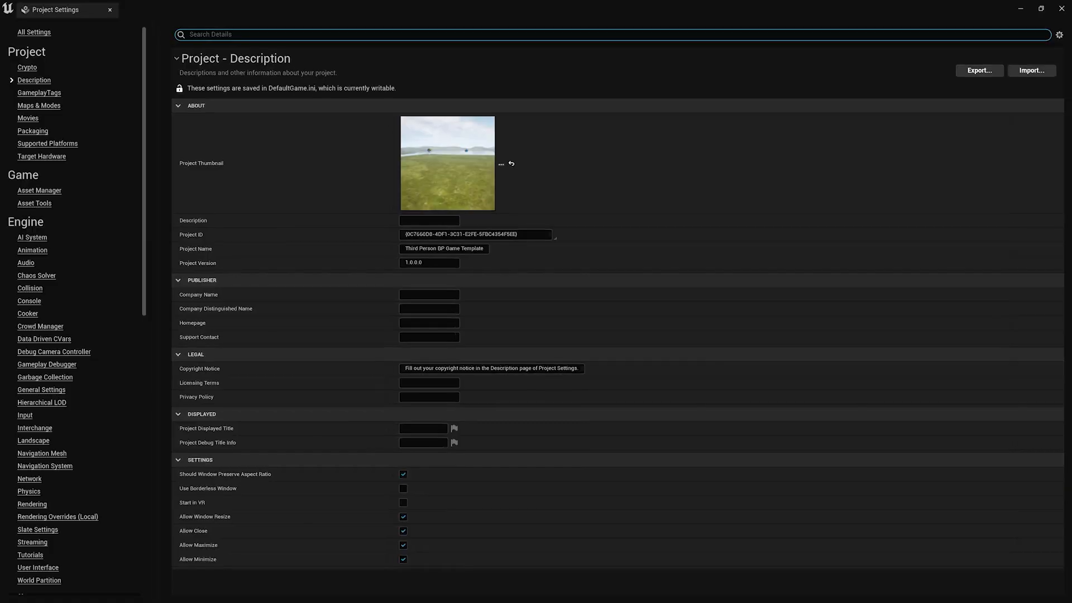
pyautogui.write('planar')
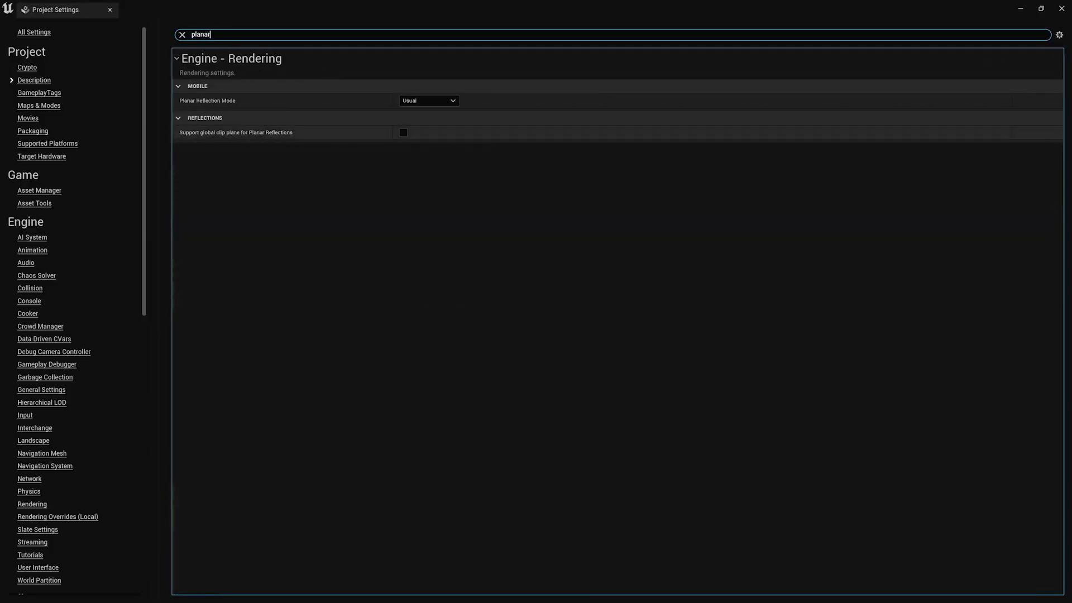
pyautogui.click(404, 132)
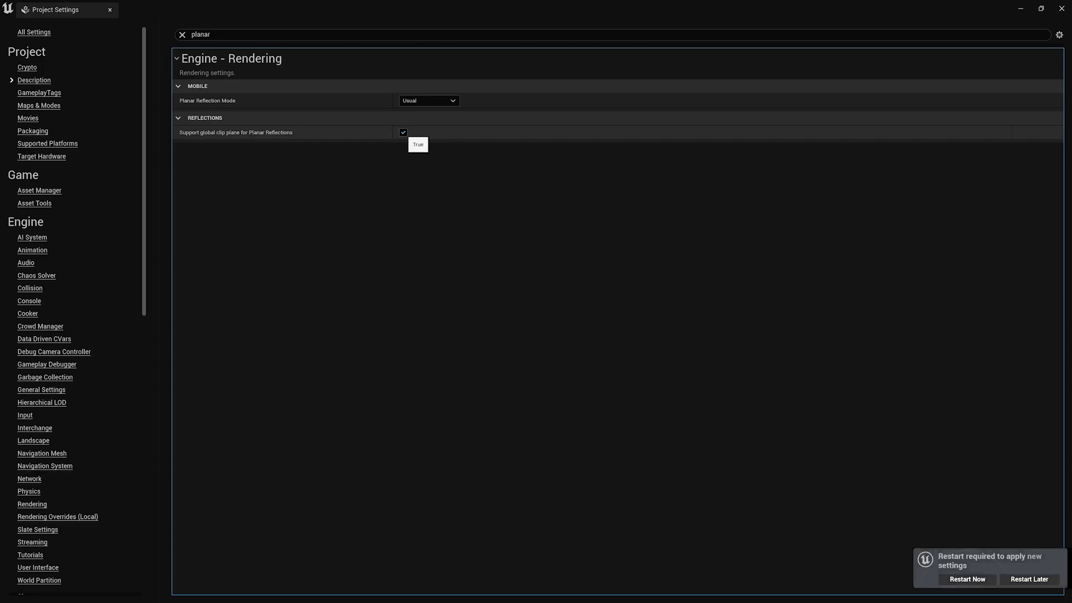
pyautogui.click(966, 579)
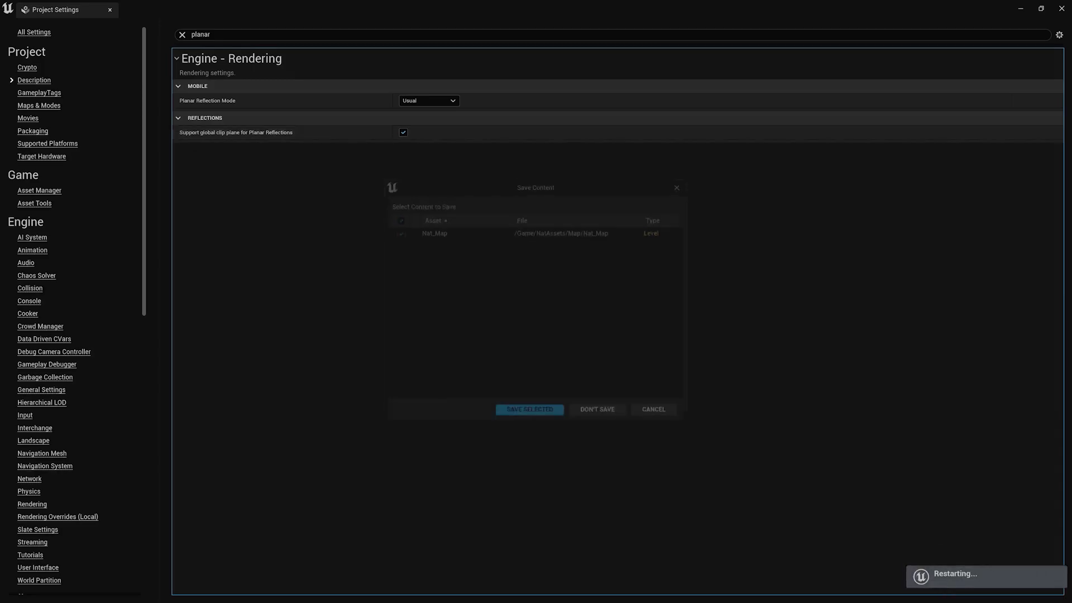
pyautogui.click(529, 414)
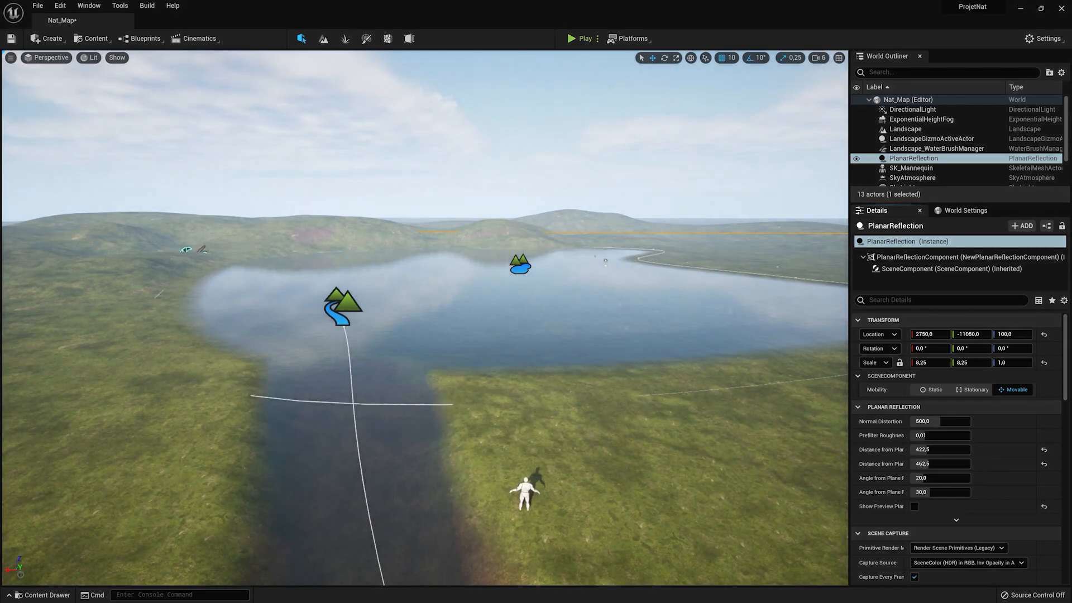
# - Browse the project content to the high-detail full spruce meshes in PN_interactiveSpruceForest/Meshes/full/high
pyautogui.moveTo(425, 318); pyautogui.dragTo(497, 385, button='middle')
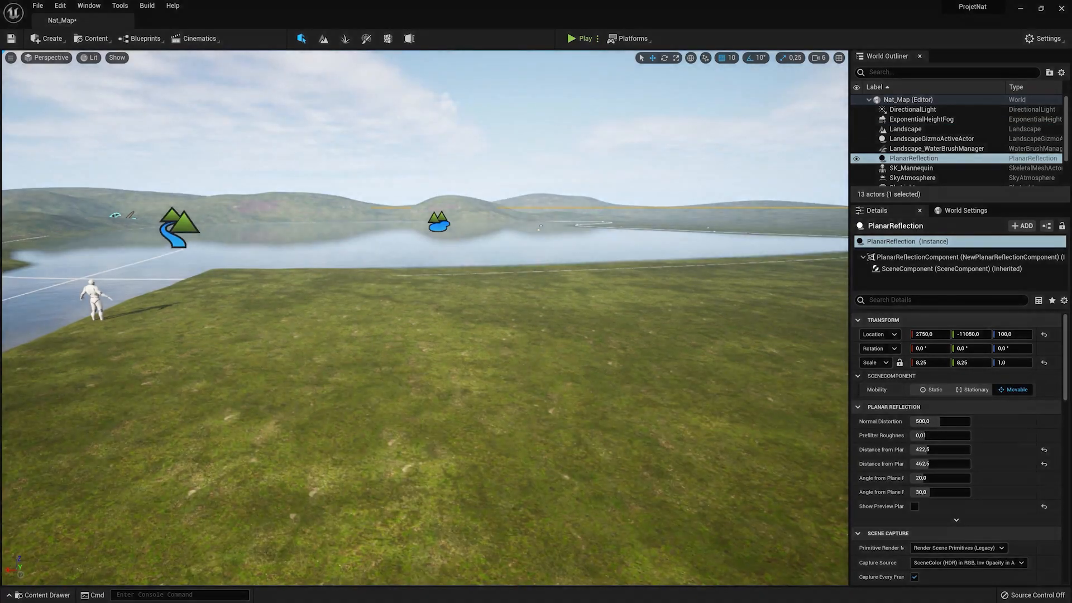
pyautogui.click(357, 424)
pyautogui.click(34, 595)
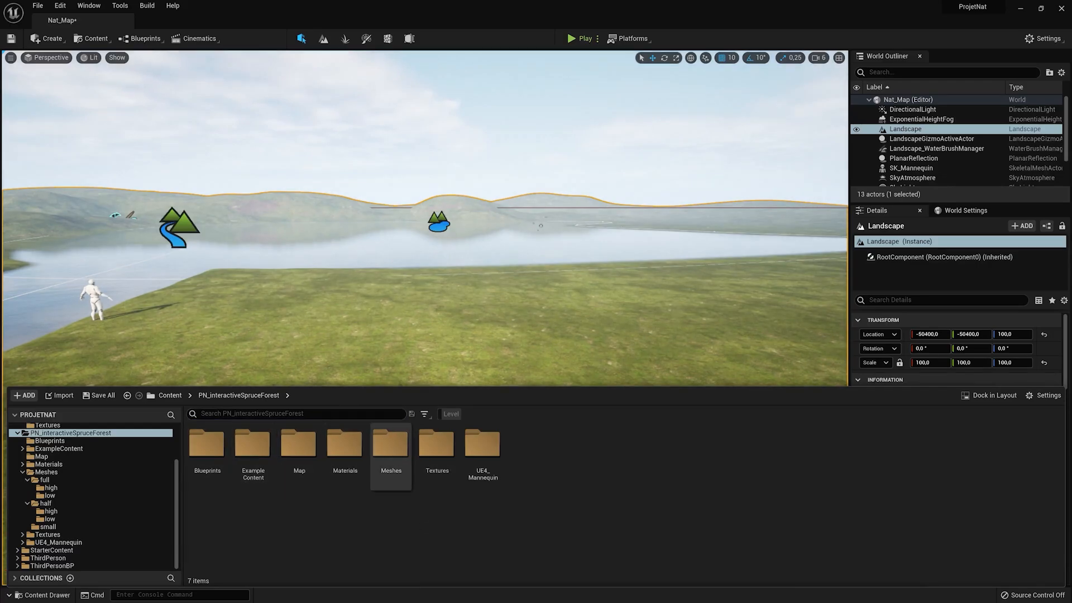
pyautogui.doubleClick(391, 445)
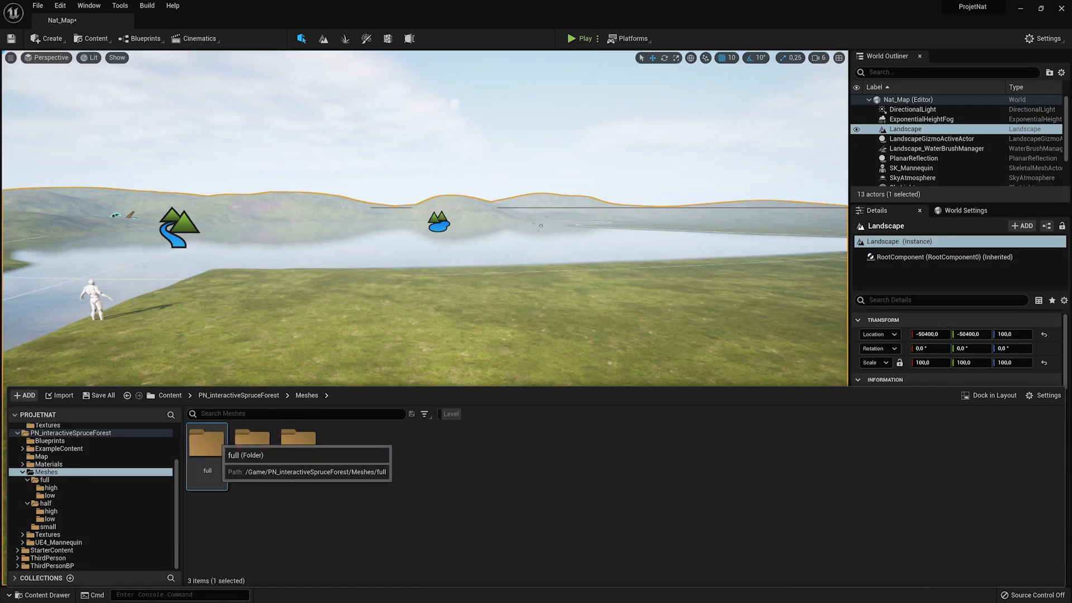
pyautogui.doubleClick(206, 444)
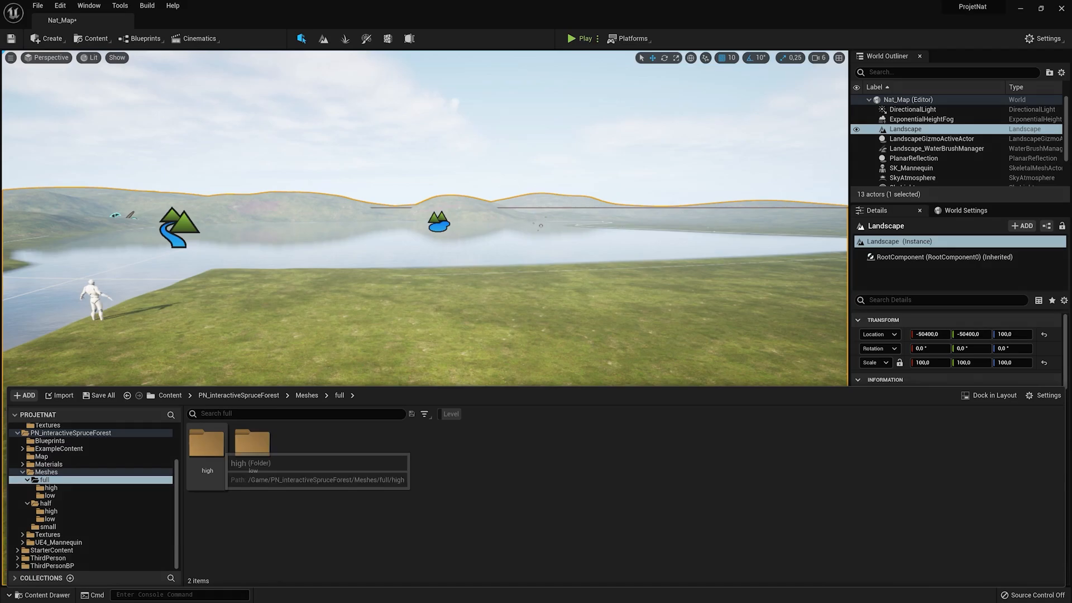
pyautogui.doubleClick(207, 444)
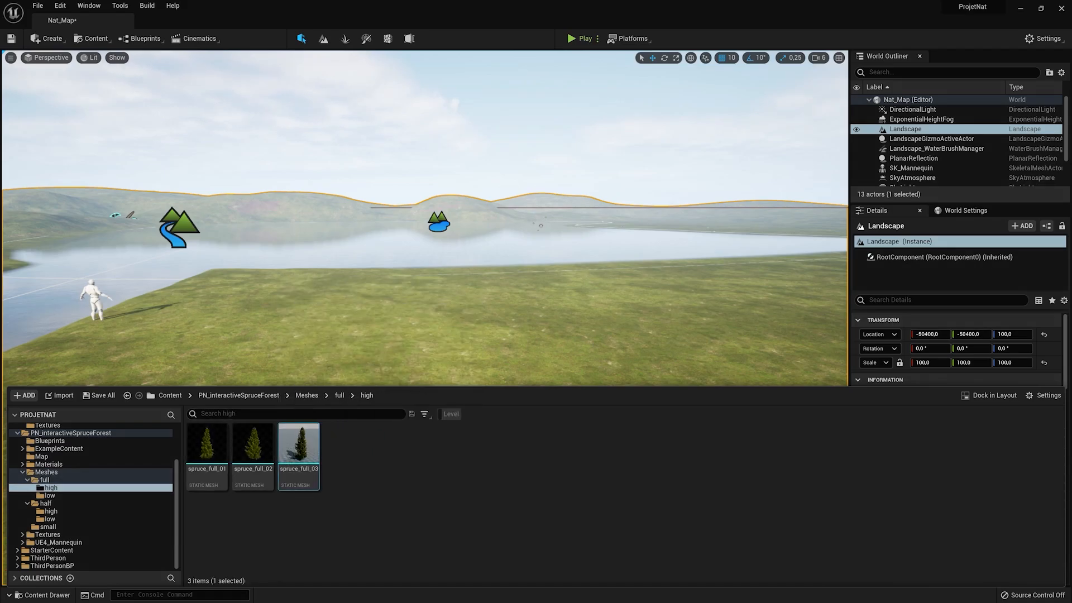
# - Try out the spruce_full_03 mesh as a single tree on the grass in front of the lake
pyautogui.moveTo(299, 444); pyautogui.dragTo(524, 419)
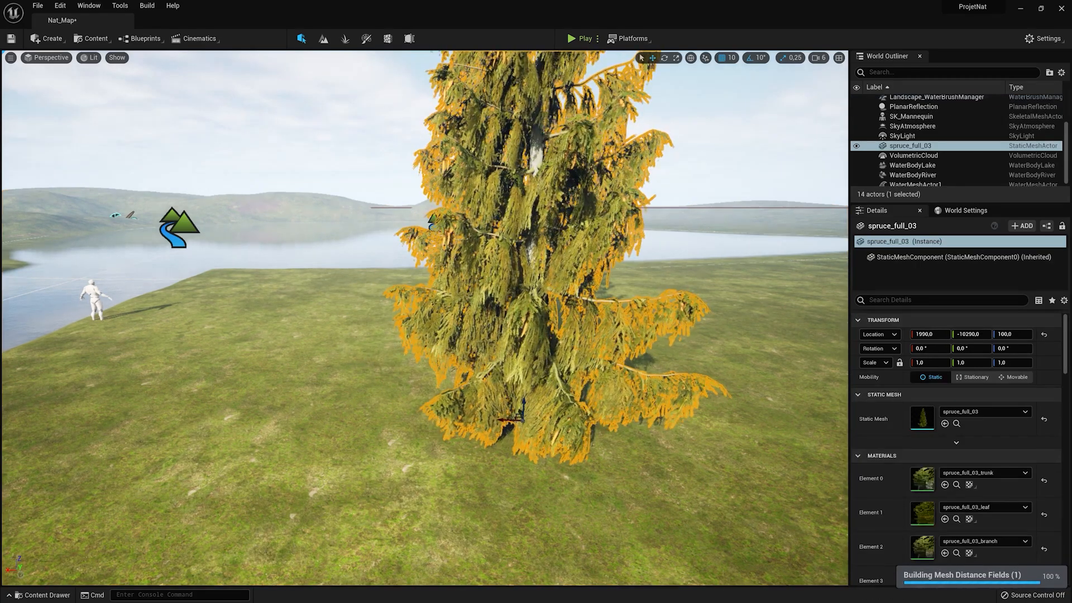
pyautogui.moveTo(524, 420); pyautogui.dragTo(528, 363, button='middle')
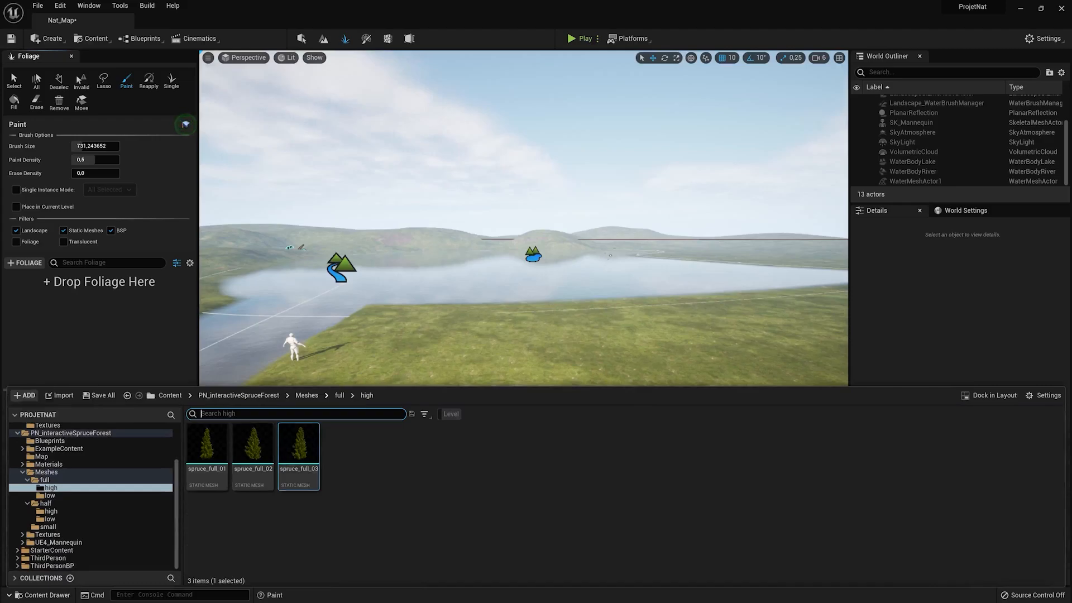
# - In Foliage mode, add the three high-detail full spruces and the four high-detail half spruces as foliage types
pyautogui.keyDown('shift'); pyautogui.click(208, 445); pyautogui.keyUp('shift')
pyautogui.moveTo(207, 445); pyautogui.dragTo(104, 342)
pyautogui.click(339, 396)
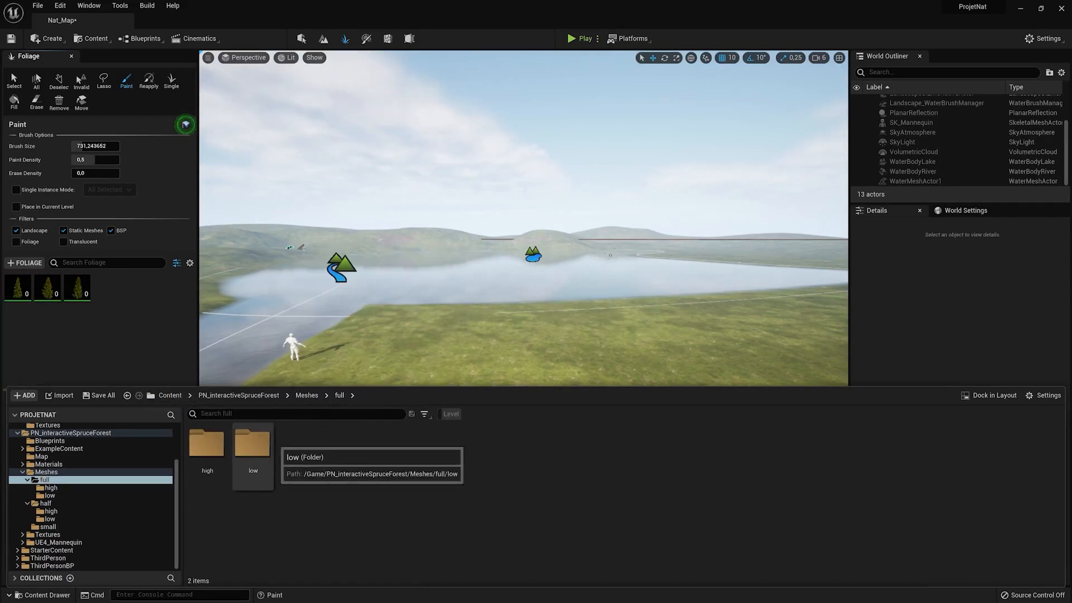
pyautogui.click(306, 396)
pyautogui.doubleClick(252, 444)
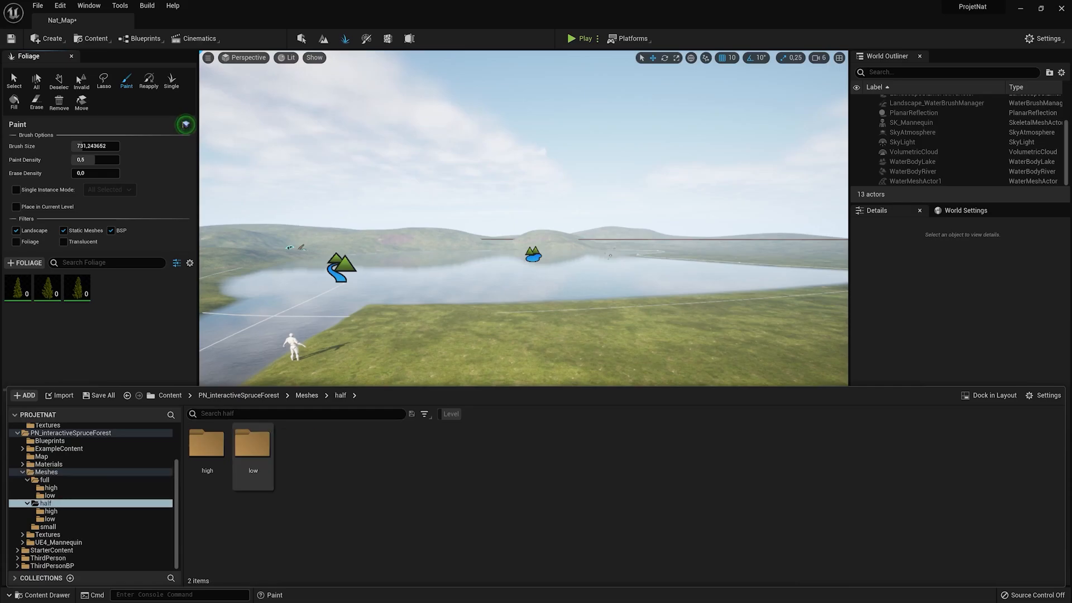
pyautogui.doubleClick(206, 444)
pyautogui.click(207, 446)
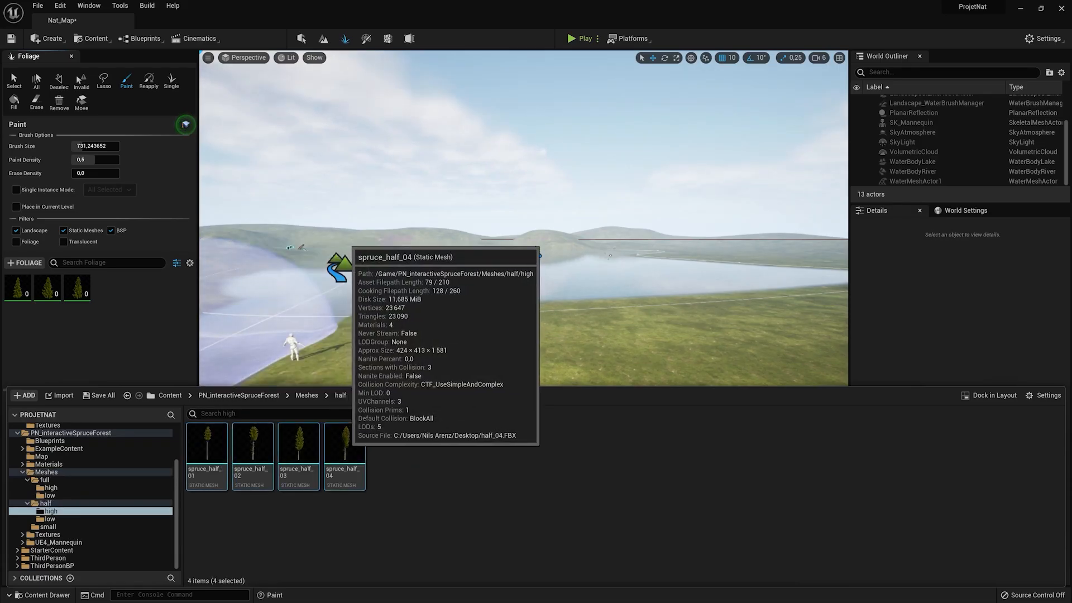
pyautogui.moveTo(345, 446); pyautogui.dragTo(139, 346)
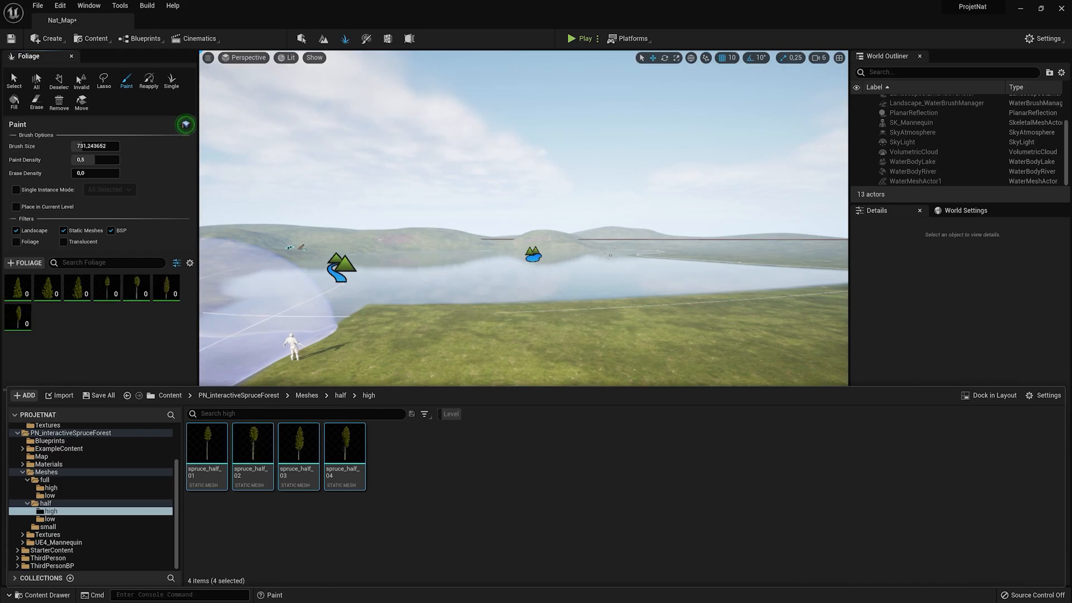
# - Set all seven spruce foliage types to density 0.3 with a uniform scale range of 0.7 to 1.3
pyautogui.click(17, 316)
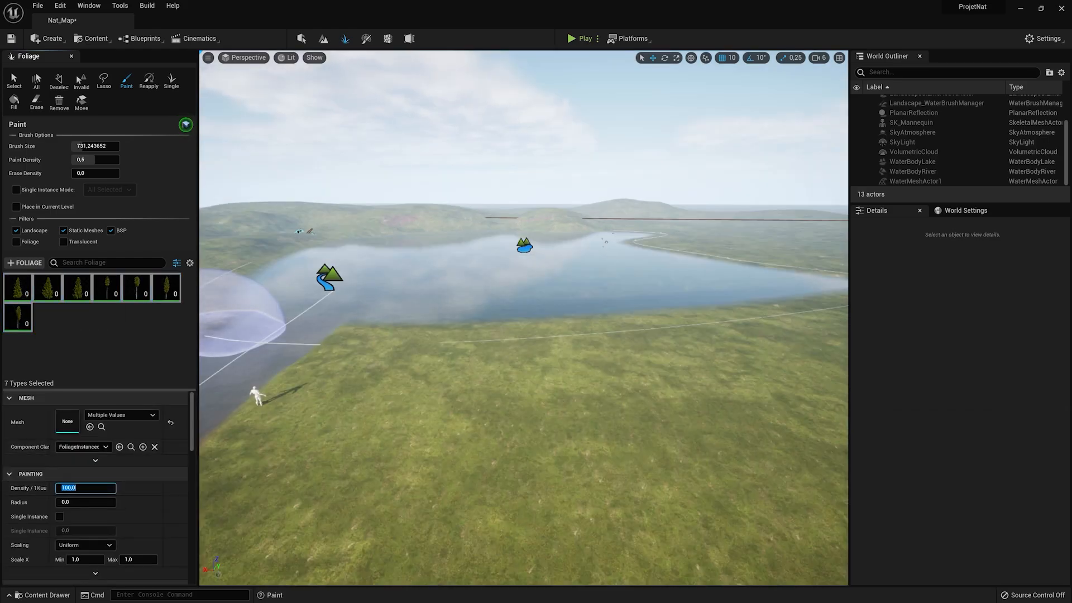
pyautogui.click(83, 559)
pyautogui.write('0.')
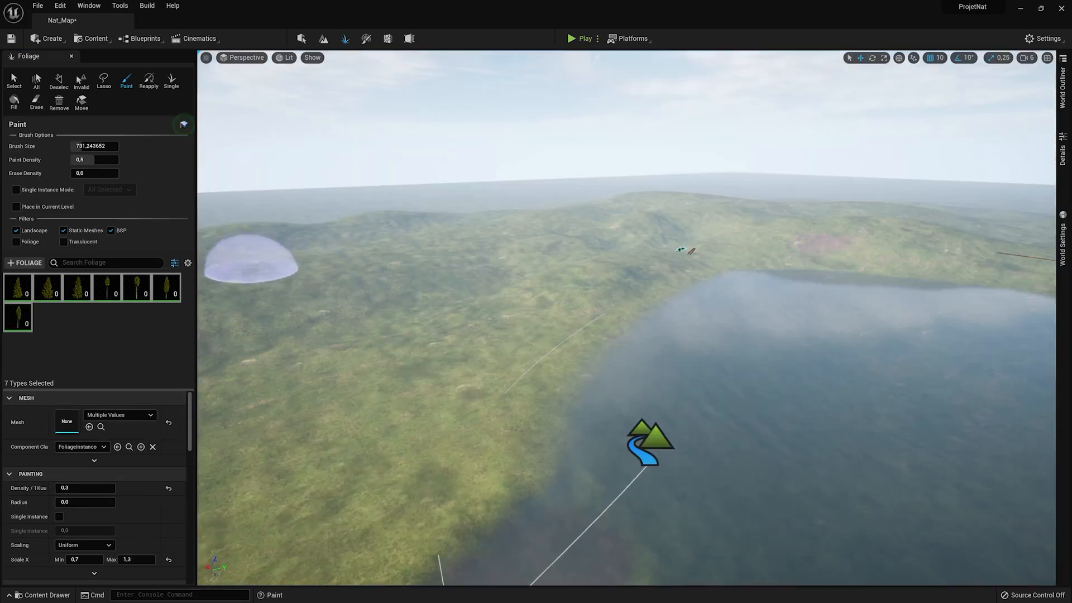
# - Paint spruces on the lake bank beside the river mouth and along the adjoining river bank
pyautogui.moveTo(364, 412)
pyautogui.mouseDown()
pyautogui.moveTo(395, 426)
pyautogui.moveTo(469, 386)
pyautogui.moveTo(519, 311)
pyautogui.moveTo(246, 383)
pyautogui.moveTo(280, 503)
pyautogui.mouseUp()
pyautogui.moveTo(450, 503); pyautogui.dragTo(360, 497, button='right')
pyautogui.click(546, 479)
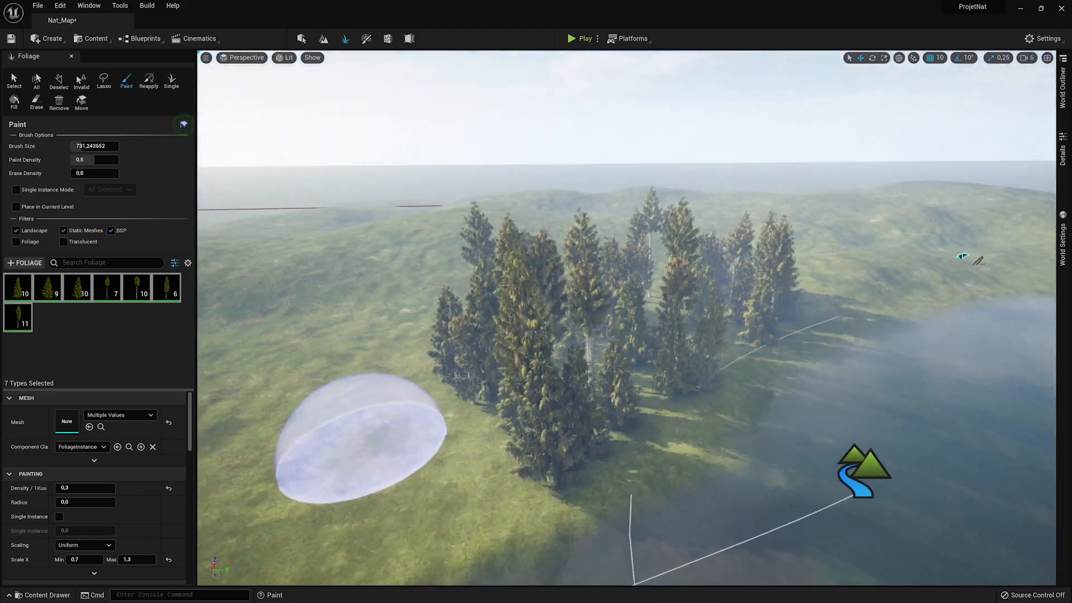
pyautogui.moveTo(374, 348)
pyautogui.mouseDown(button='right')
pyautogui.moveTo(353, 367)
pyautogui.moveTo(371, 363)
pyautogui.moveTo(282, 361)
pyautogui.mouseUp(button='right')
pyautogui.press('s')
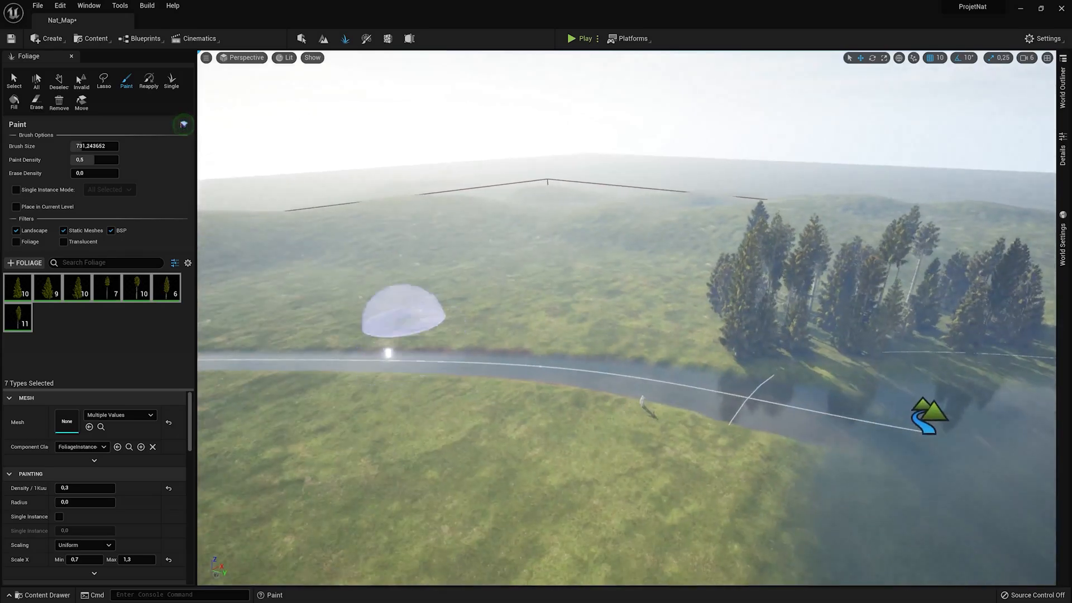
pyautogui.moveTo(300, 299)
pyautogui.mouseDown()
pyautogui.moveTo(311, 287)
pyautogui.moveTo(381, 302)
pyautogui.moveTo(527, 253)
pyautogui.moveTo(641, 283)
pyautogui.moveTo(362, 321)
pyautogui.mouseUp()
pyautogui.moveTo(363, 321)
pyautogui.mouseDown(button='right')
pyautogui.moveTo(411, 330)
pyautogui.moveTo(586, 312)
pyautogui.mouseUp(button='right')
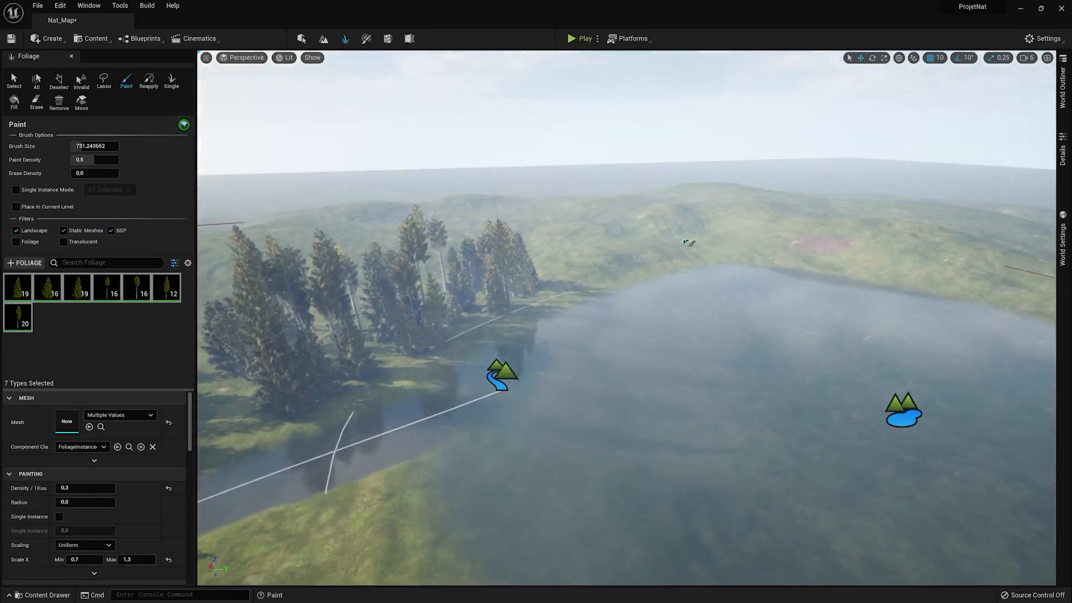
# - Try painting a band of spruces along the far lakeshore, and undo that foliage stroke
pyautogui.moveTo(582, 273)
pyautogui.mouseDown()
pyautogui.moveTo(682, 235)
pyautogui.moveTo(883, 256)
pyautogui.moveTo(954, 277)
pyautogui.mouseUp()
pyautogui.moveTo(953, 277); pyautogui.dragTo(886, 259, button='right')
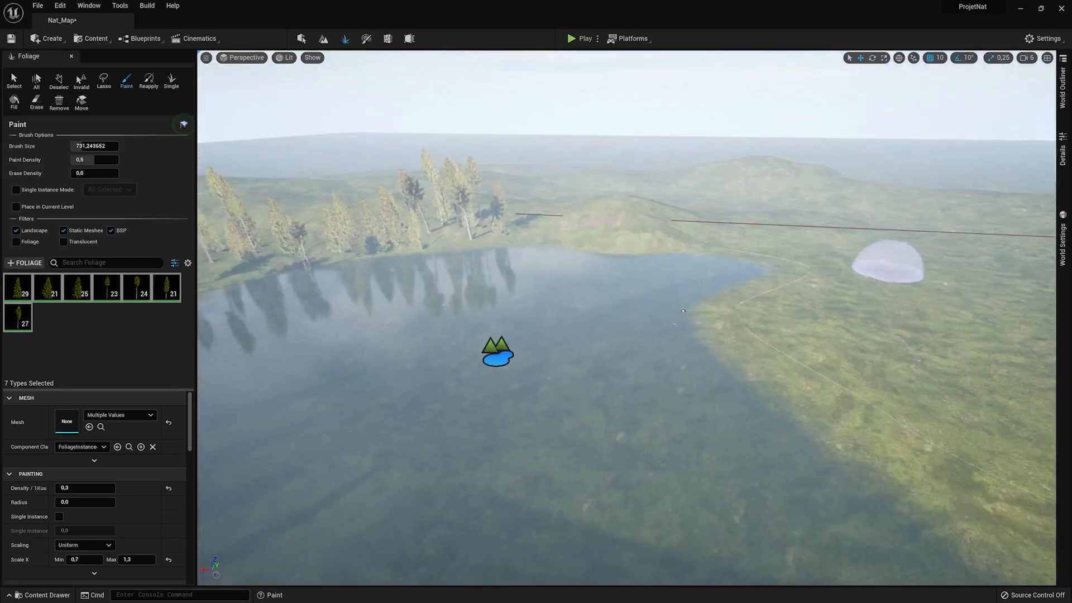
pyautogui.moveTo(413, 246)
pyautogui.mouseDown(button='right')
pyautogui.moveTo(503, 232)
pyautogui.moveTo(335, 285)
pyautogui.moveTo(234, 336)
pyautogui.mouseUp(button='right')
pyautogui.hotkey('ctrl', 'z')
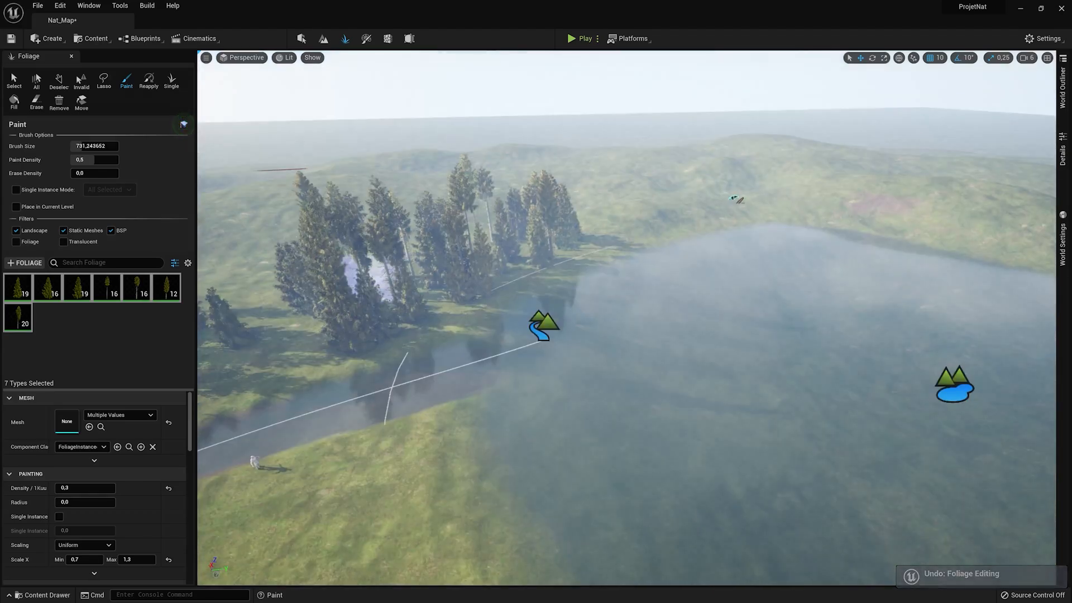
# - Turn off Align to Normal for all spruce types and paint trees from the river bank around the far lakeshore
pyautogui.scroll(-3, 95, 480)
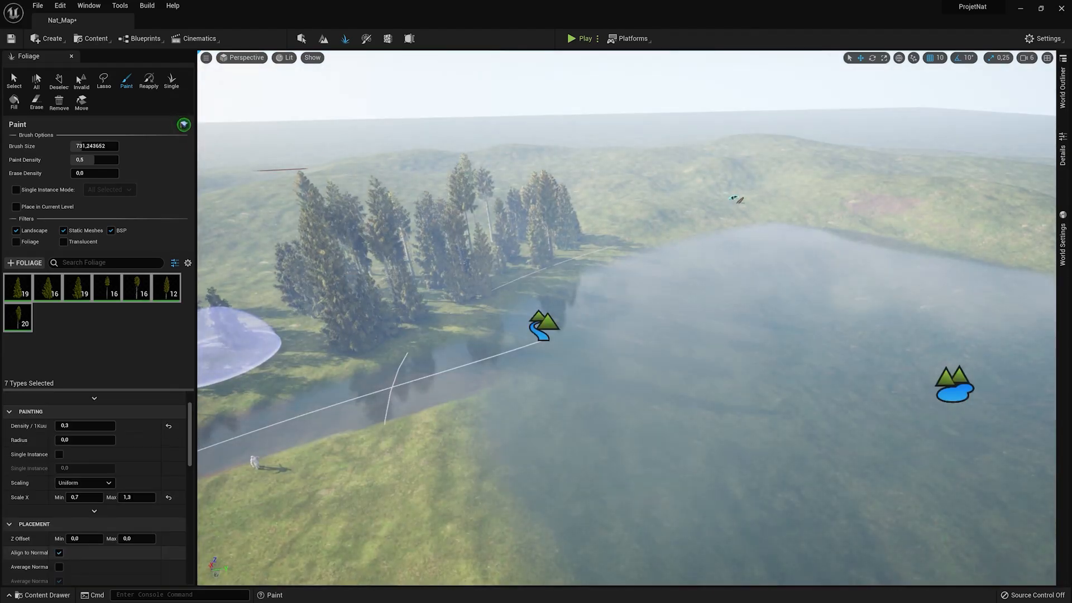
pyautogui.moveTo(223, 346)
pyautogui.mouseDown()
pyautogui.moveTo(726, 203)
pyautogui.moveTo(1027, 251)
pyautogui.mouseUp()
pyautogui.moveTo(821, 241); pyautogui.dragTo(963, 235, button='right')
pyautogui.moveTo(703, 222)
pyautogui.mouseDown()
pyautogui.moveTo(952, 256)
pyautogui.moveTo(994, 299)
pyautogui.moveTo(918, 346)
pyautogui.moveTo(1029, 431)
pyautogui.moveTo(766, 346)
pyautogui.mouseUp()
pyautogui.moveTo(766, 347); pyautogui.dragTo(793, 357, button='right')
# - Try the High engine scalability preset for the viewport, and restore the previous quality level
pyautogui.click(1043, 39)
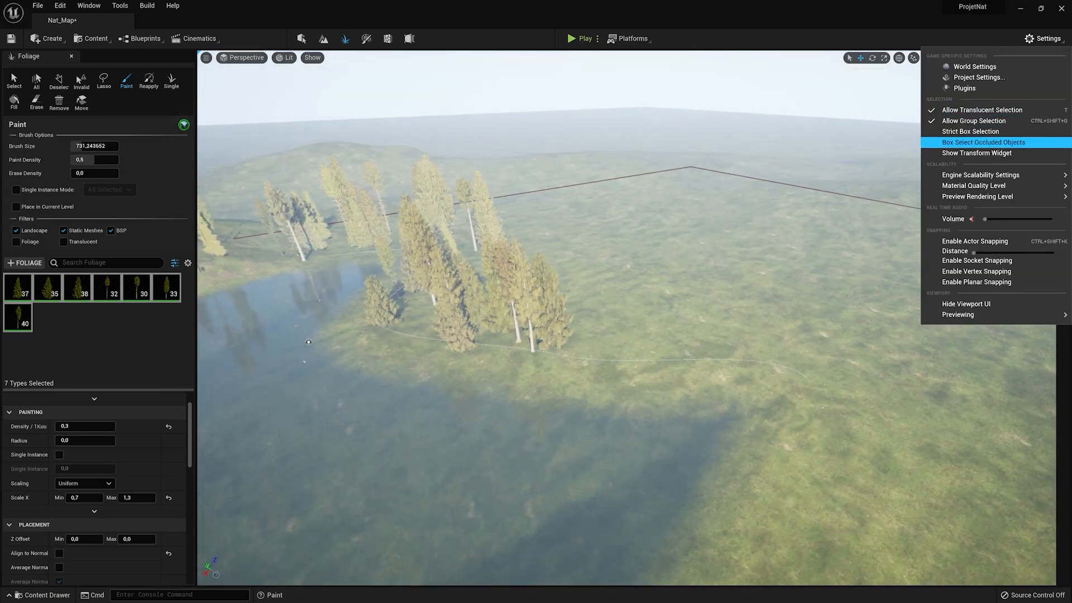
pyautogui.moveTo(977, 175)
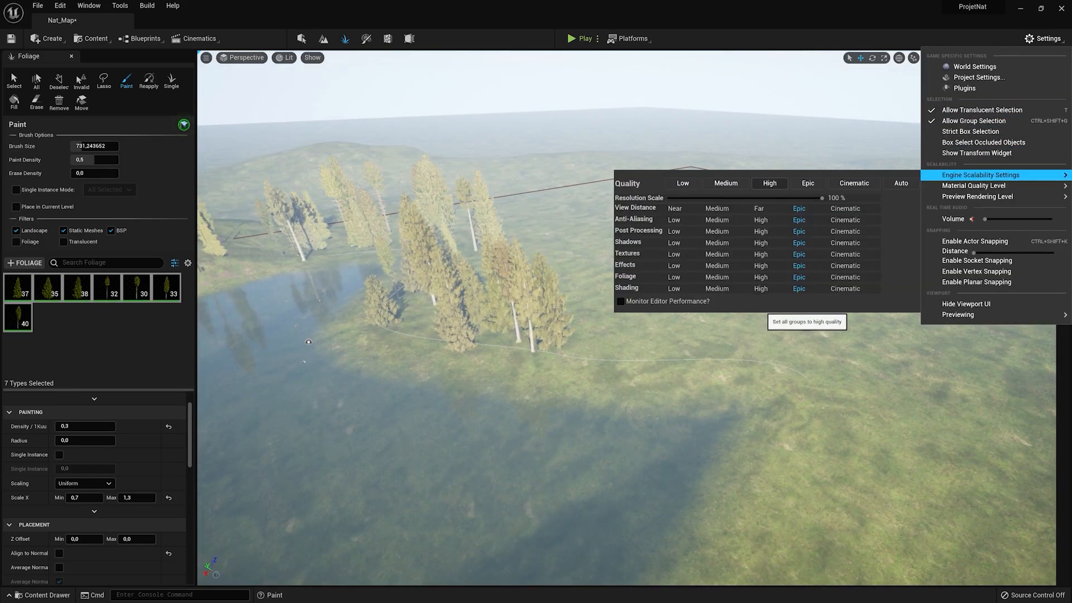
pyautogui.moveTo(538, 165)
pyautogui.mouseDown(button='right')
pyautogui.moveTo(500, 201)
pyautogui.moveTo(538, 164)
pyautogui.mouseUp(button='right')
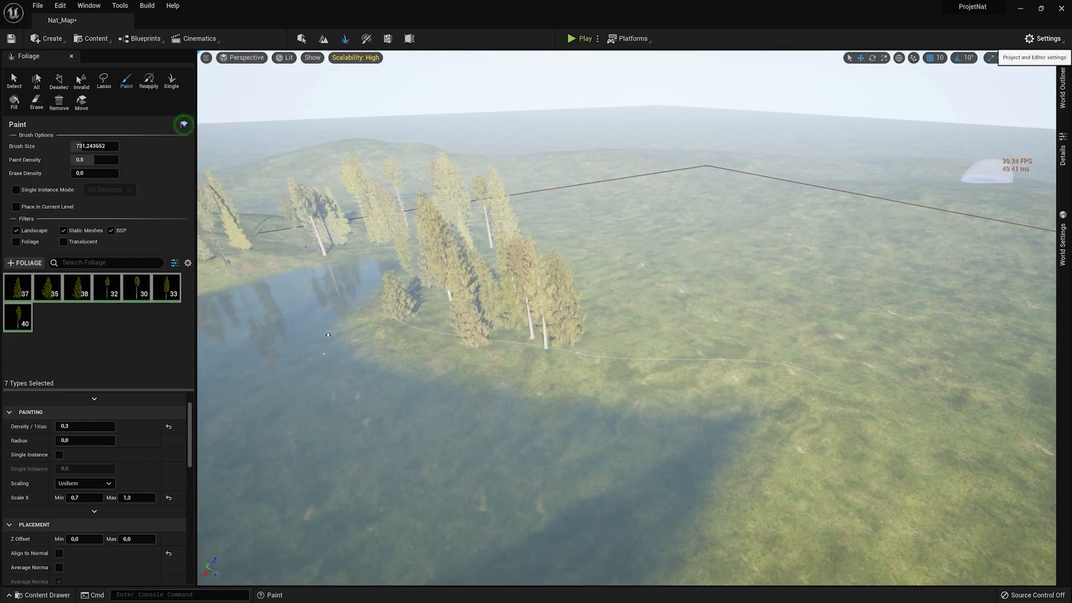
pyautogui.click(1043, 39)
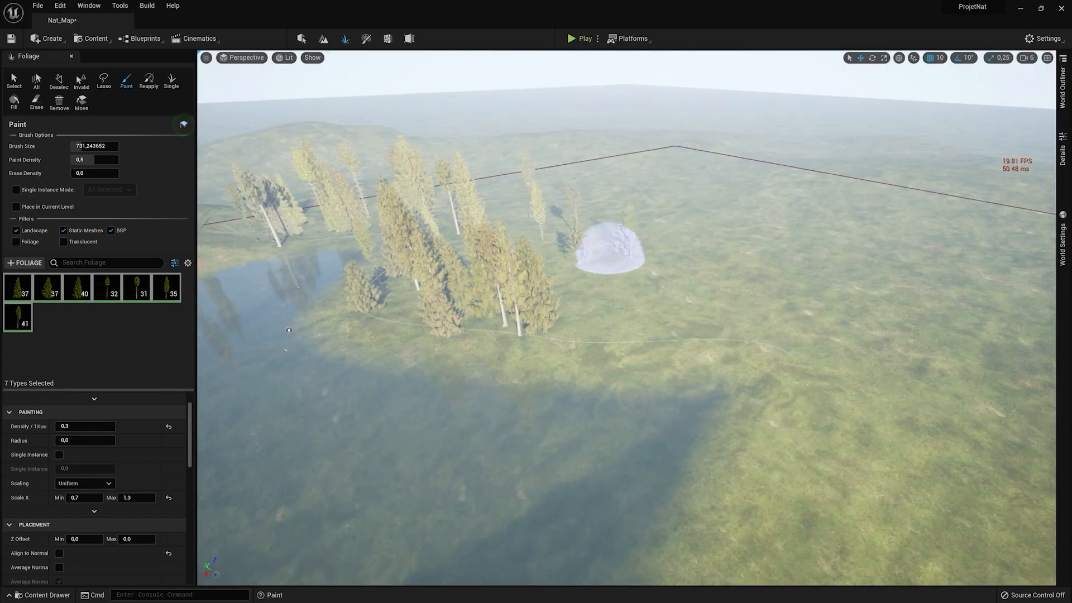
# - Paint more spruces across the meadow behind the lake, along its remaining shore and over both sides of the river
pyautogui.moveTo(610, 246)
pyautogui.mouseDown()
pyautogui.moveTo(778, 299)
pyautogui.moveTo(567, 248)
pyautogui.moveTo(603, 192)
pyautogui.mouseUp()
pyautogui.moveTo(604, 192); pyautogui.dragTo(558, 201, button='right')
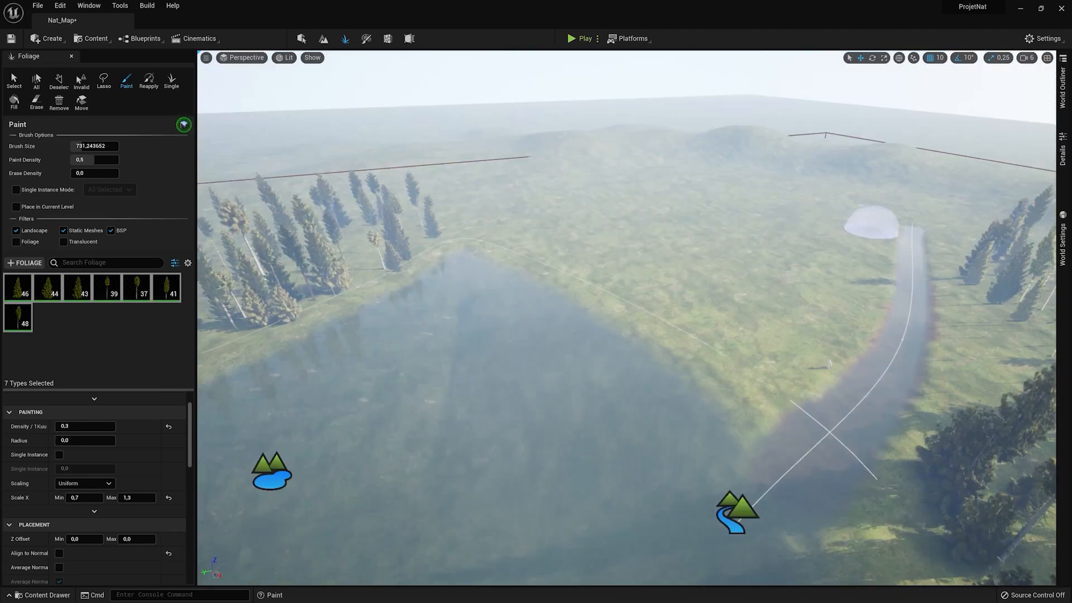
pyautogui.moveTo(871, 223)
pyautogui.mouseDown()
pyautogui.moveTo(813, 295)
pyautogui.moveTo(747, 330)
pyautogui.moveTo(641, 271)
pyautogui.moveTo(524, 226)
pyautogui.mouseUp()
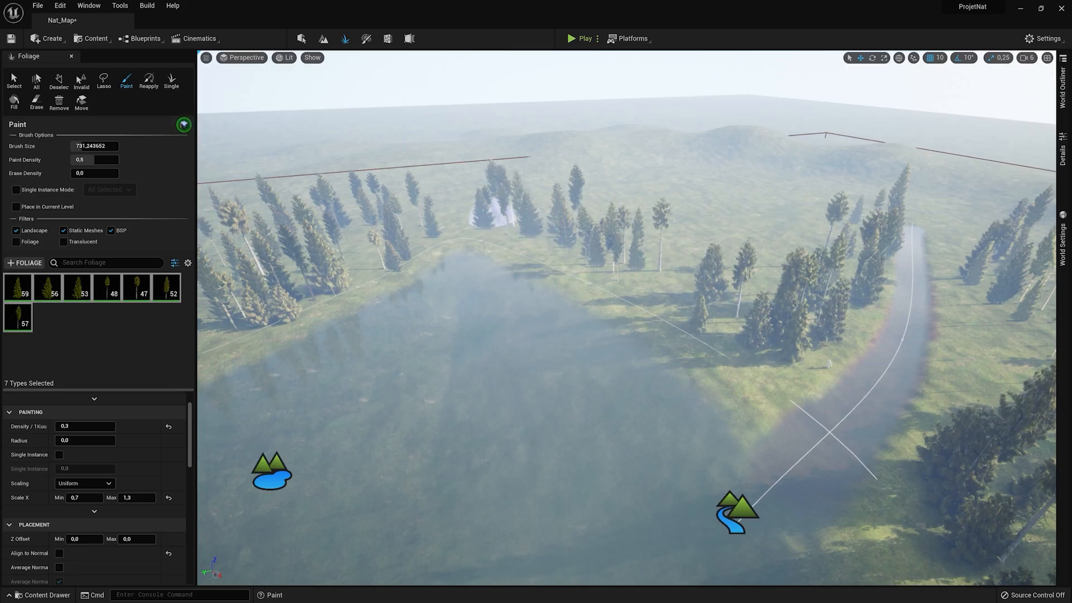
pyautogui.moveTo(639, 217)
pyautogui.mouseDown()
pyautogui.moveTo(773, 240)
pyautogui.moveTo(678, 239)
pyautogui.moveTo(534, 198)
pyautogui.mouseUp()
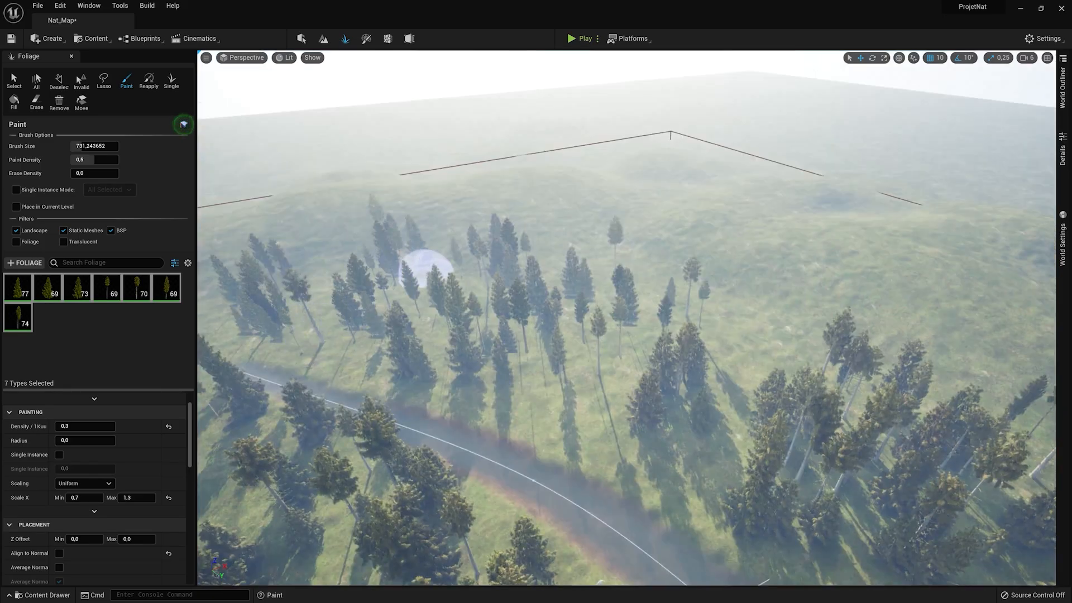
pyautogui.moveTo(427, 268)
pyautogui.mouseDown()
pyautogui.moveTo(550, 407)
pyautogui.moveTo(730, 335)
pyautogui.mouseUp()
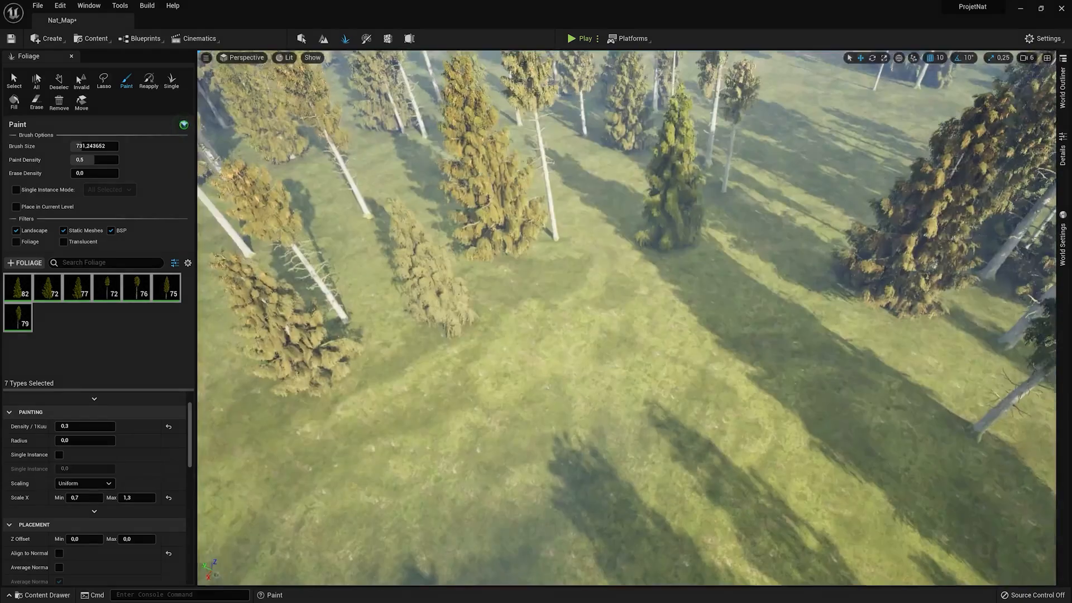
# - Lower the spruce density to 0.2, reduce the brush size to about 407 and paint sparse trees on the hillside above the lake
pyautogui.press('s')
pyautogui.moveTo(585, 274)
pyautogui.mouseDown(button='right')
pyautogui.moveTo(580, 296)
pyautogui.moveTo(584, 268)
pyautogui.mouseUp(button='right')
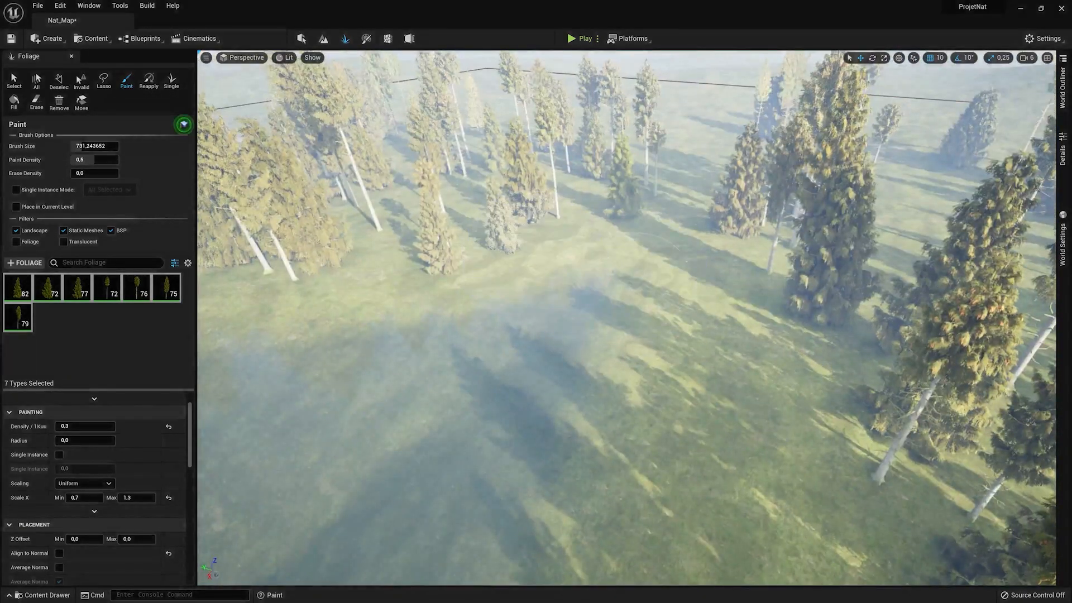
pyautogui.moveTo(411, 215); pyautogui.dragTo(469, 223, button='right')
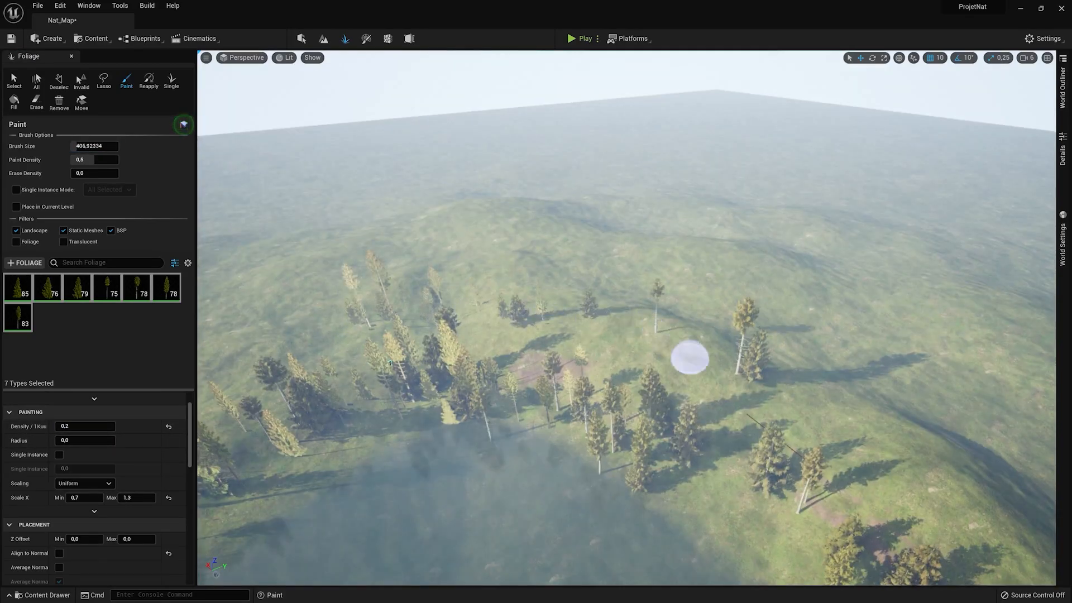
# - Paint more sparse spruces across the hills behind the lake, keeping the 0.2 density and the brush size of about 407
pyautogui.moveTo(690, 358); pyautogui.dragTo(559, 330, button='right')
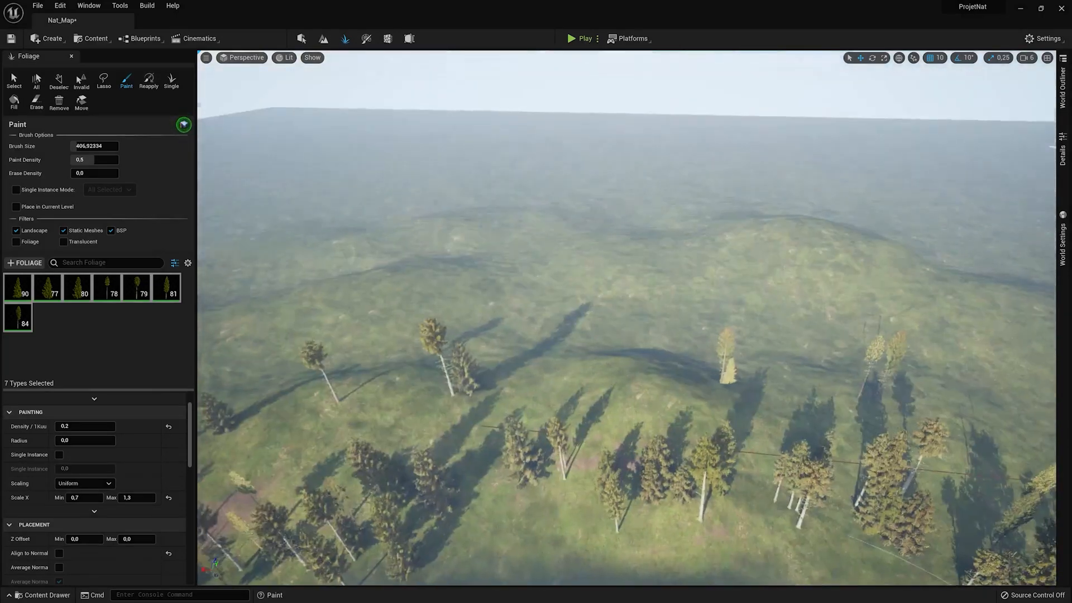
pyautogui.moveTo(351, 257); pyautogui.dragTo(351, 281, button='right')
pyautogui.moveTo(447, 310); pyautogui.dragTo(721, 257)
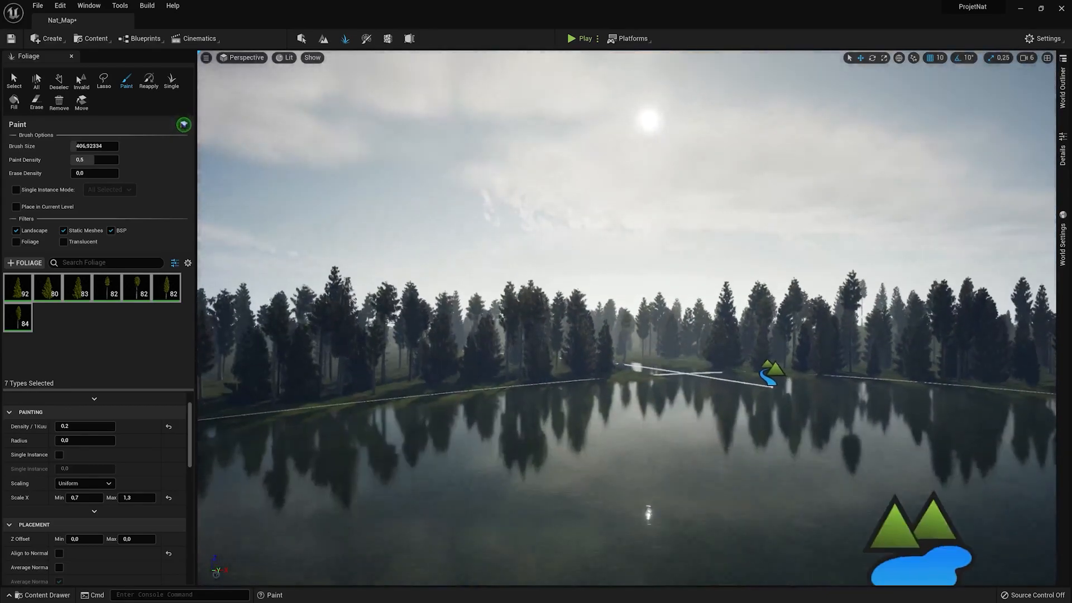
pyautogui.moveTo(627, 319); pyautogui.dragTo(612, 222, button='right')
pyautogui.press('q')
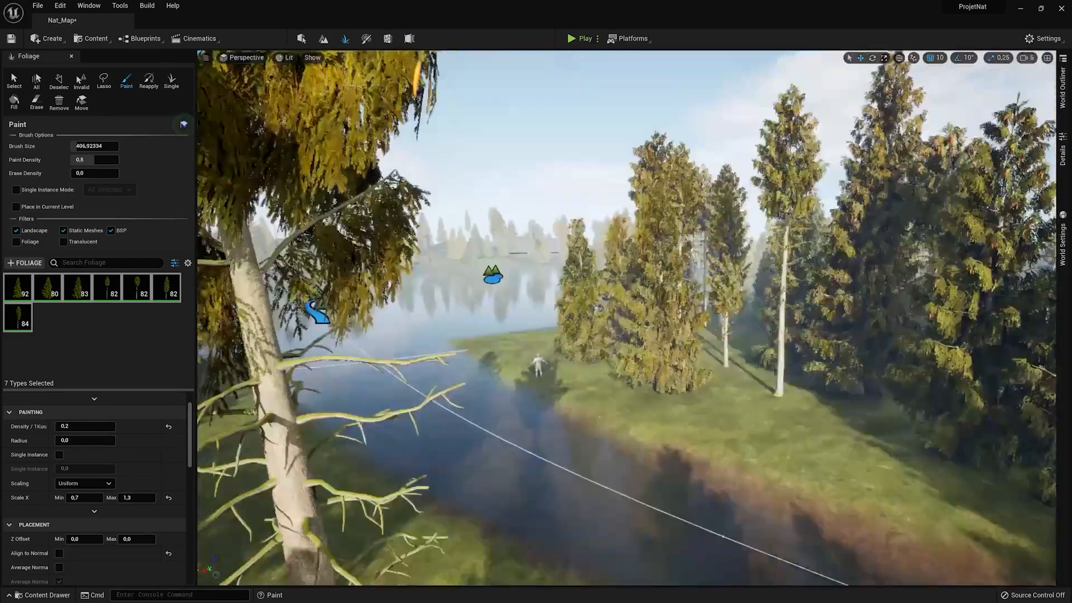
pyautogui.moveTo(627, 319); pyautogui.dragTo(564, 313, button='right')
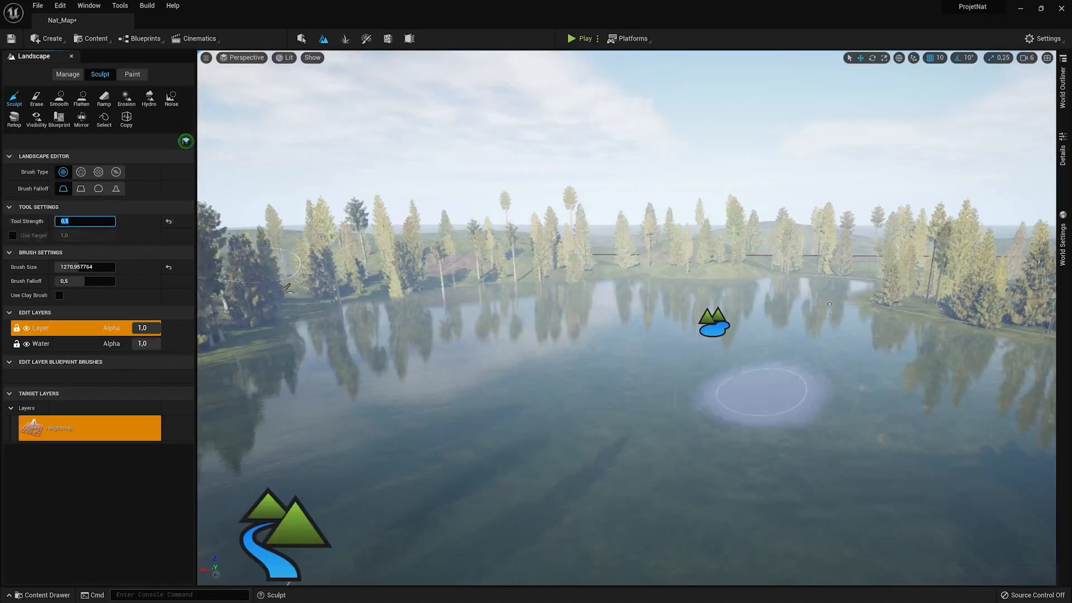
# - Sculpt a mound rising out of the middle of the lake and flatten its top into a plateau
pyautogui.moveTo(597, 405); pyautogui.dragTo(724, 448)
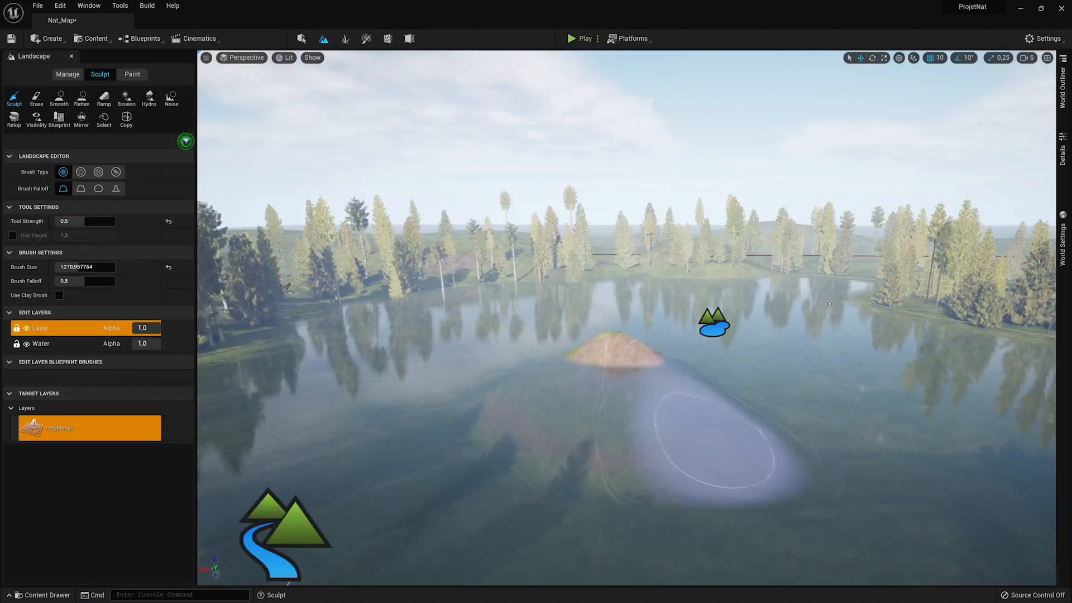
pyautogui.moveTo(725, 448); pyautogui.dragTo(718, 441, button='right')
pyautogui.click(82, 99)
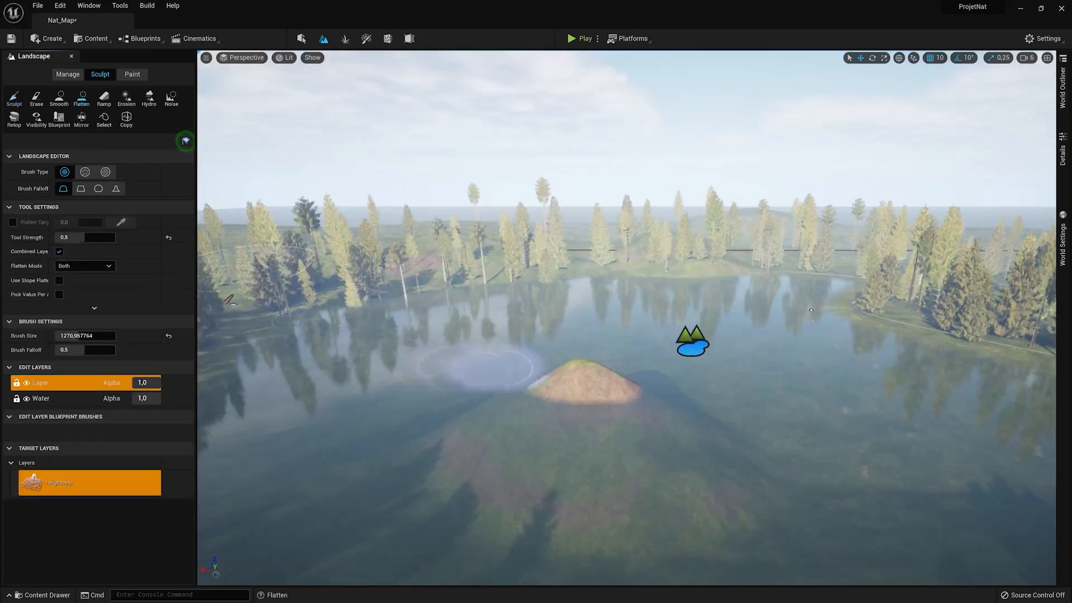
pyautogui.moveTo(564, 385)
pyautogui.mouseDown()
pyautogui.moveTo(573, 401)
pyautogui.moveTo(586, 376)
pyautogui.moveTo(531, 375)
pyautogui.moveTo(591, 383)
pyautogui.mouseUp()
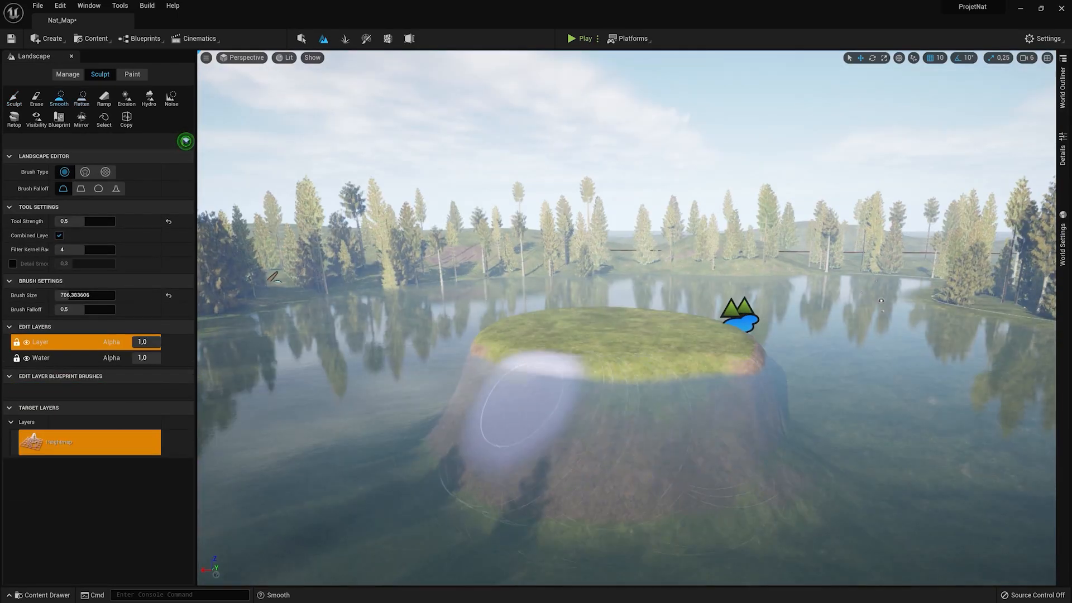
# - Smooth the mound's steep sides and flatten it into a low grassy island just above the water
pyautogui.moveTo(70, 296); pyautogui.dragTo(77, 296)
pyautogui.moveTo(468, 406); pyautogui.dragTo(762, 412)
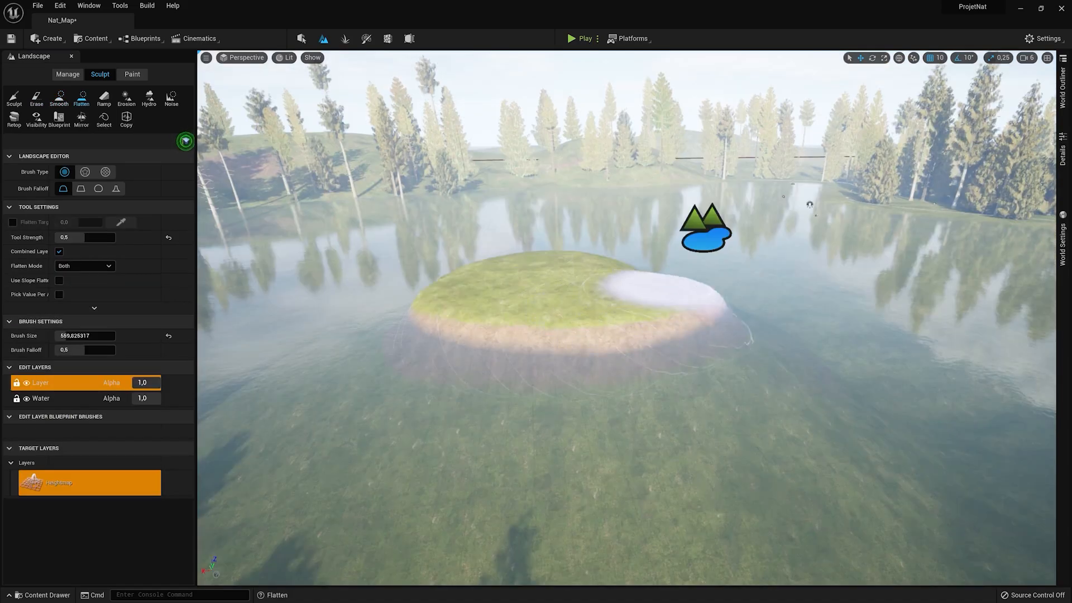
pyautogui.moveTo(659, 287)
pyautogui.mouseDown()
pyautogui.moveTo(538, 268)
pyautogui.moveTo(646, 259)
pyautogui.moveTo(511, 261)
pyautogui.mouseUp()
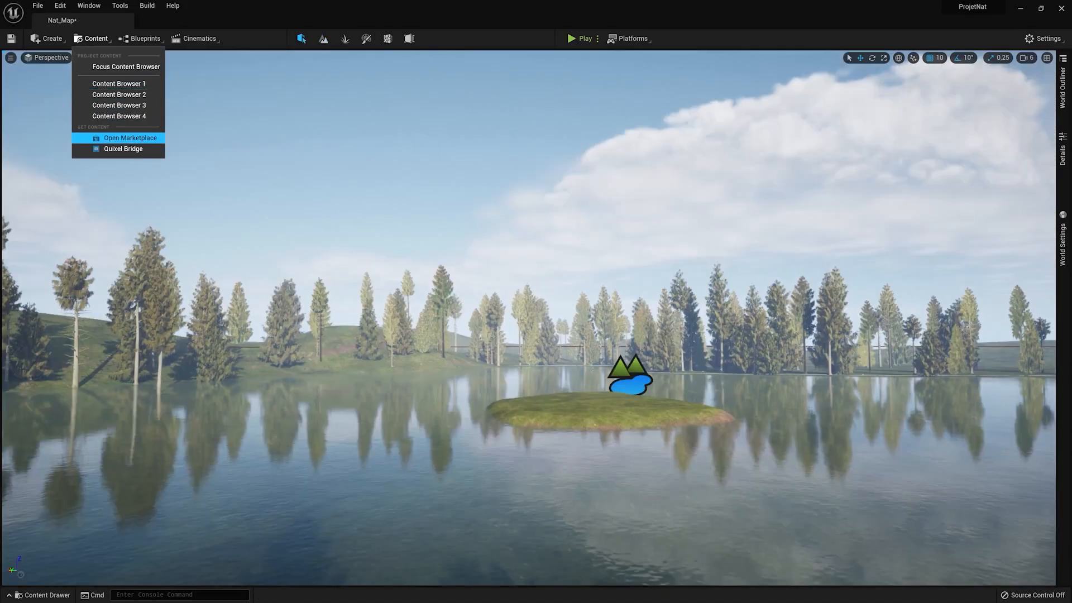
# - Add the Massive Nordic Coastal Cliff from Quixel Bridge, position it on the hillside beyond the lake and scale it up
pyautogui.click(123, 149)
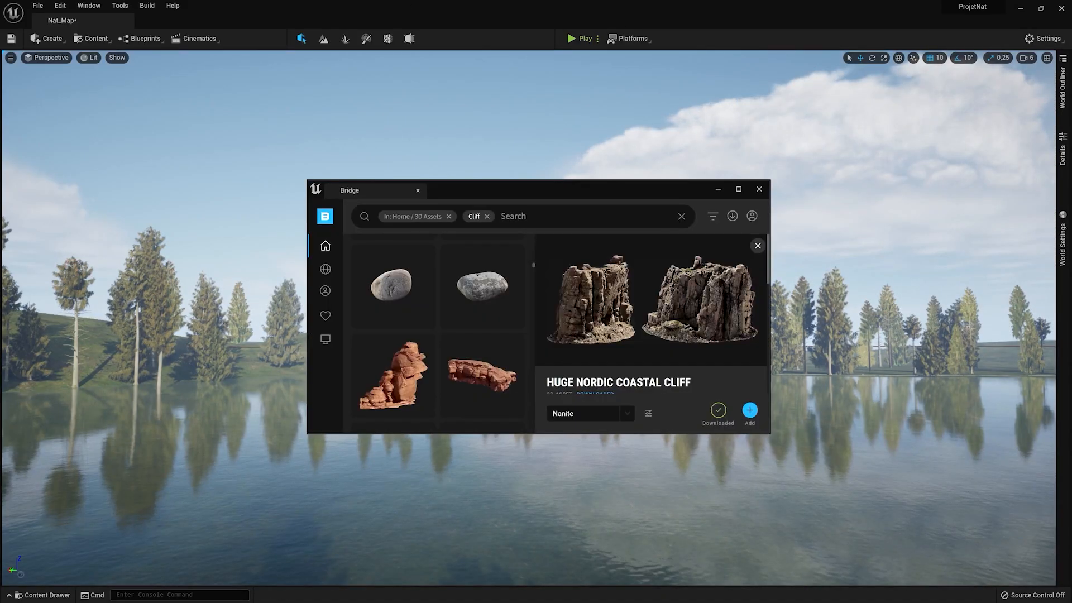
pyautogui.click(739, 189)
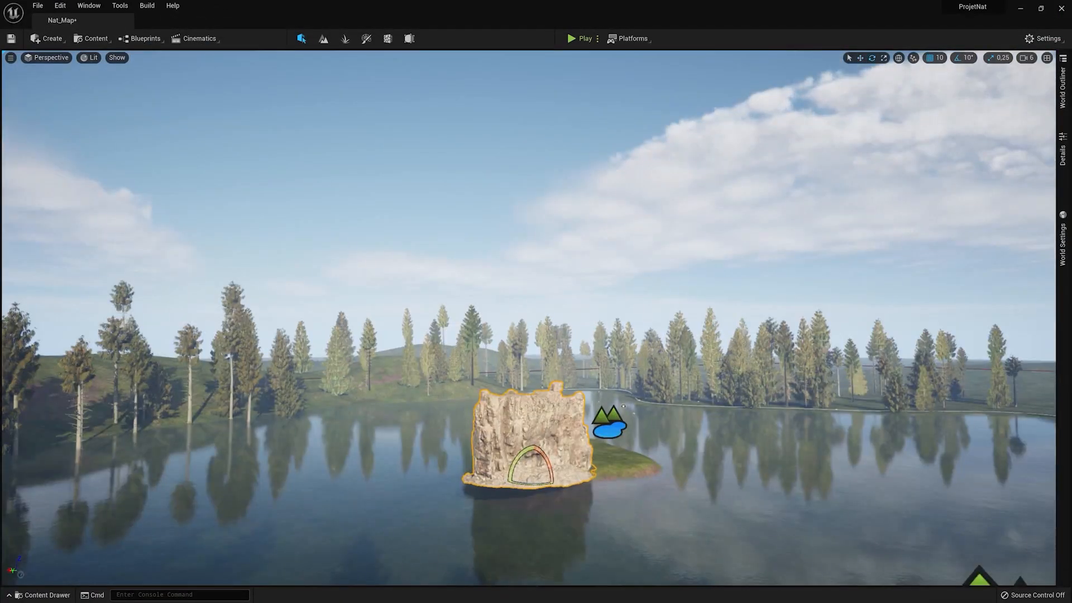
pyautogui.moveTo(506, 480); pyautogui.dragTo(249, 371)
pyautogui.press('r')
pyautogui.press('w')
pyautogui.press('f')
pyautogui.moveTo(534, 419); pyautogui.dragTo(597, 380)
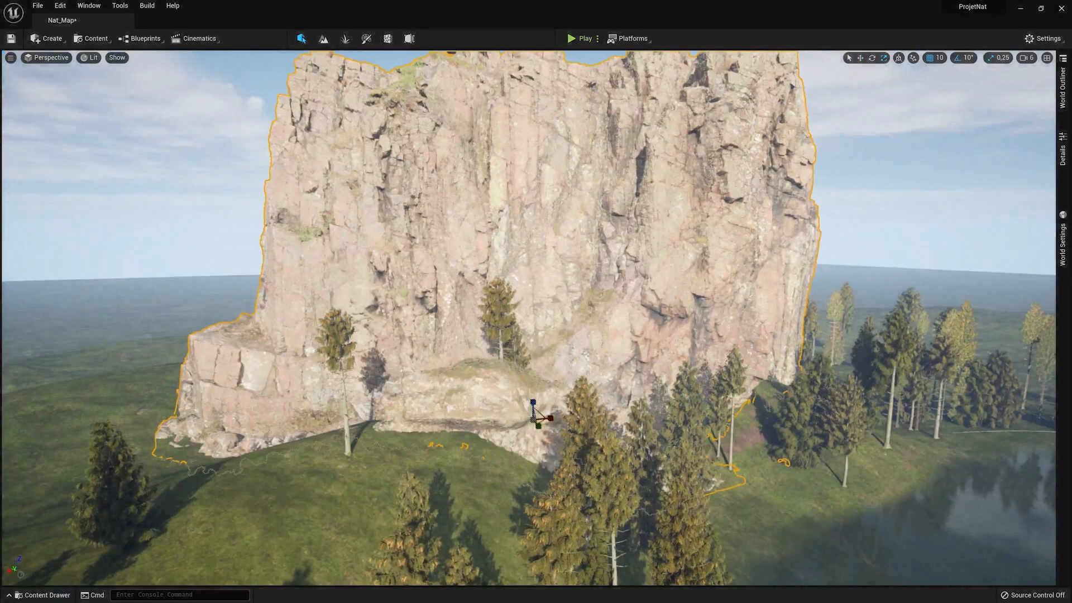
# - Duplicate the cliff alongside the first one to extend the rock wall, and rotate the copy around its vertical axis
pyautogui.moveTo(598, 379); pyautogui.dragTo(637, 380, button='right')
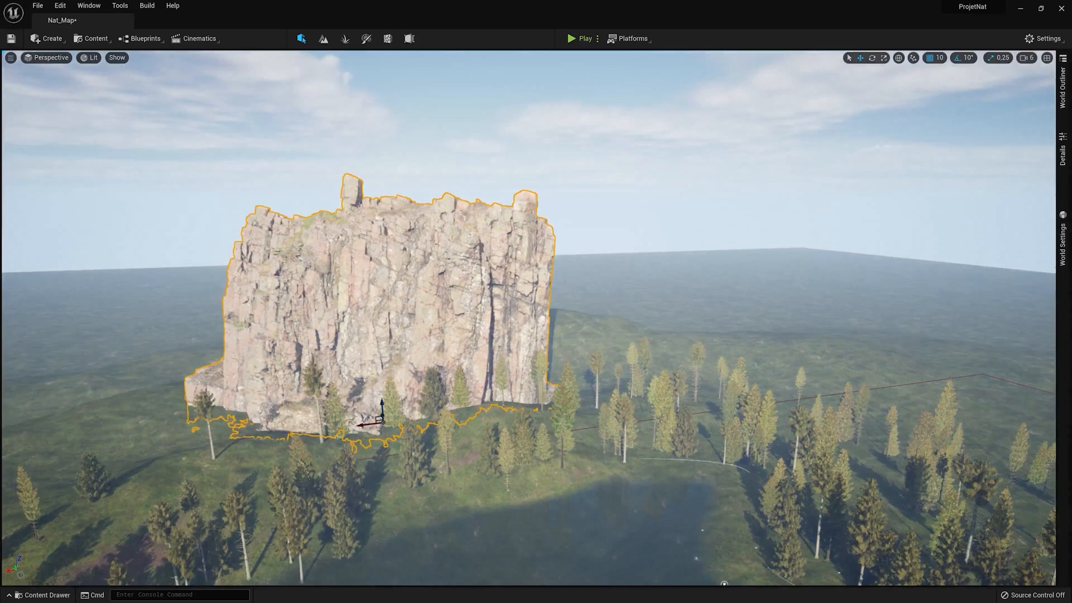
pyautogui.keyDown('alt'); pyautogui.moveTo(367, 426); pyautogui.dragTo(629, 392); pyautogui.keyUp('alt')
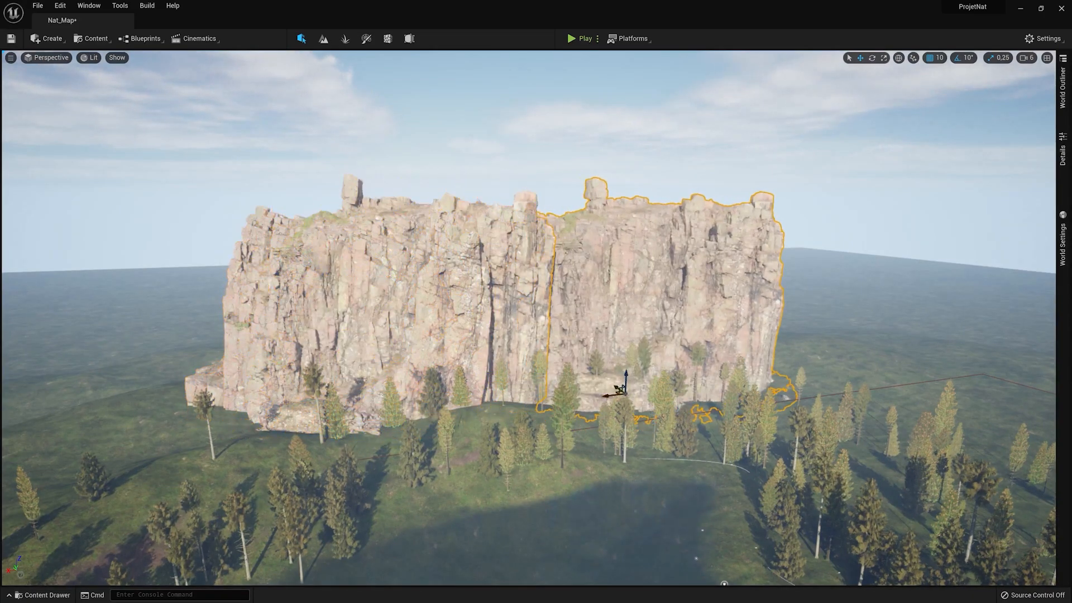
pyautogui.moveTo(629, 392); pyautogui.dragTo(662, 414, button='right')
pyautogui.press('e')
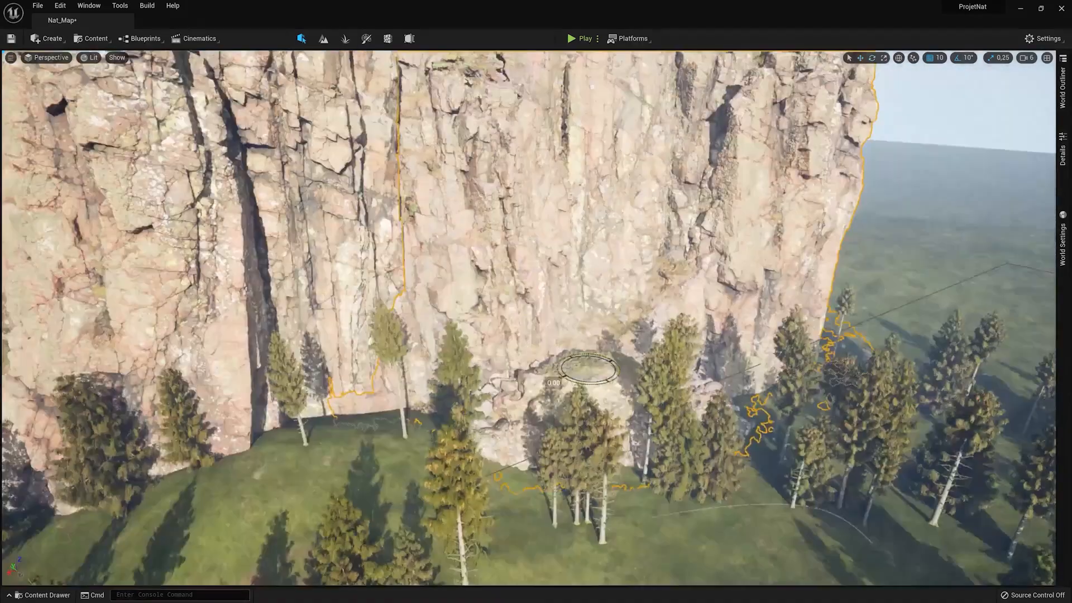
pyautogui.moveTo(581, 383); pyautogui.dragTo(606, 383)
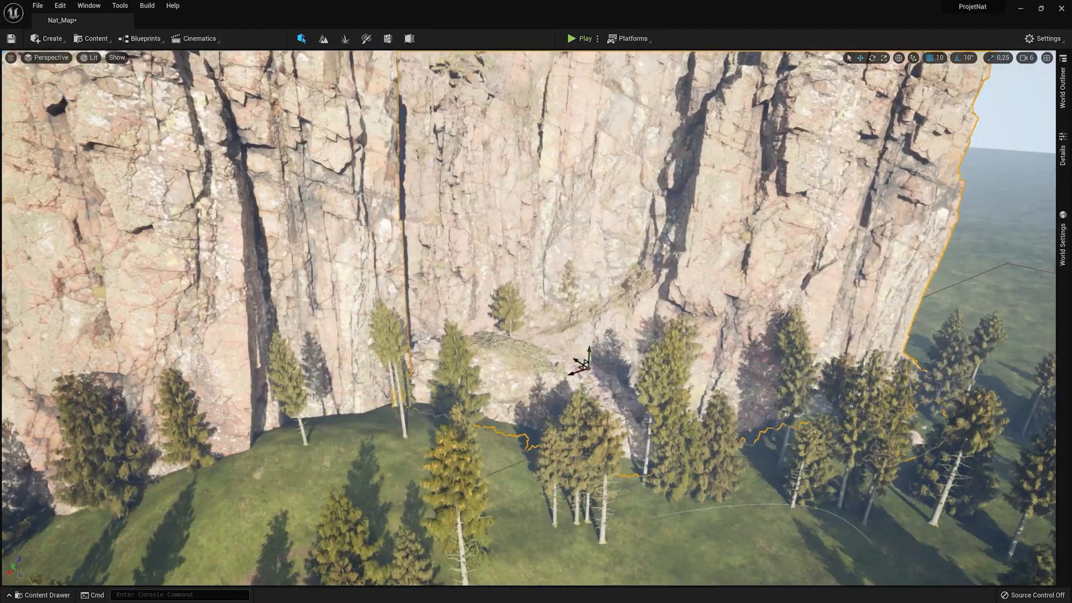
# - Mirror the copied cliff along X and adjust its rotation and position to form a continuous wall with the first
pyautogui.rightClick(546, 202)
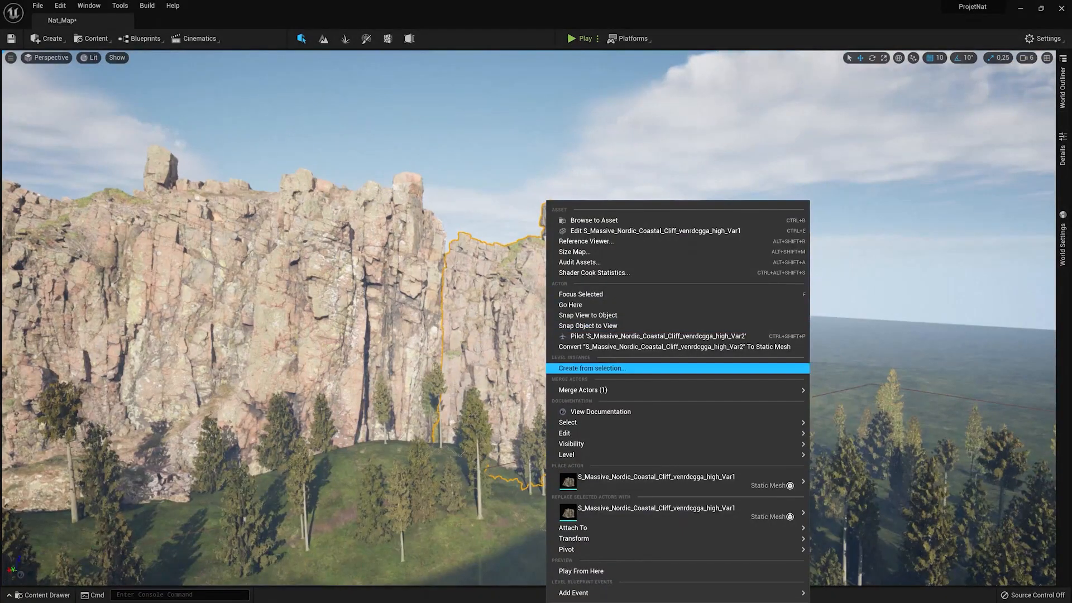
pyautogui.moveTo(698, 423)
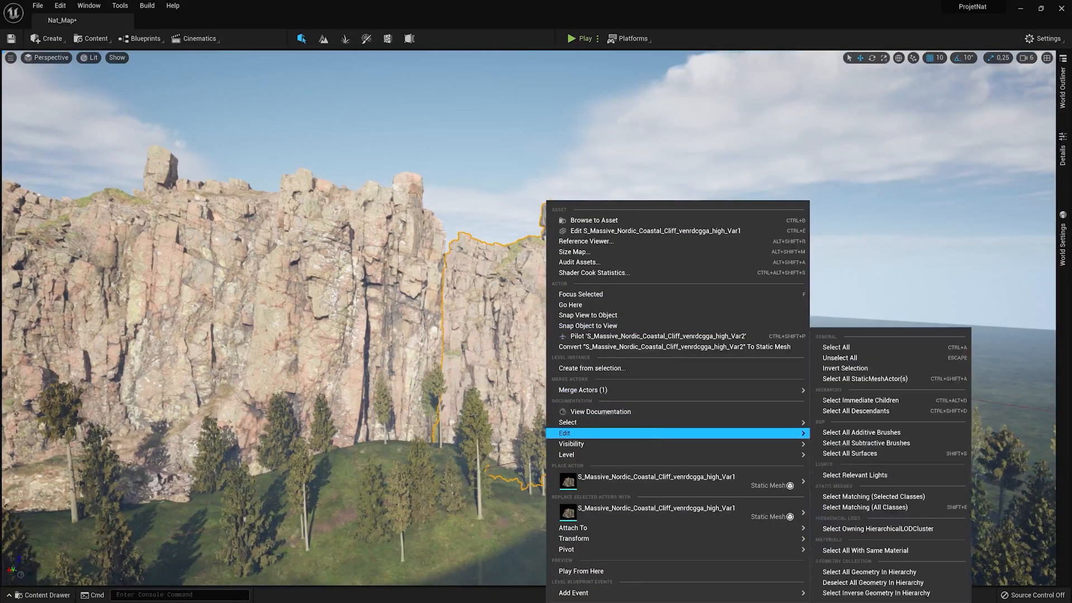
pyautogui.moveTo(670, 539)
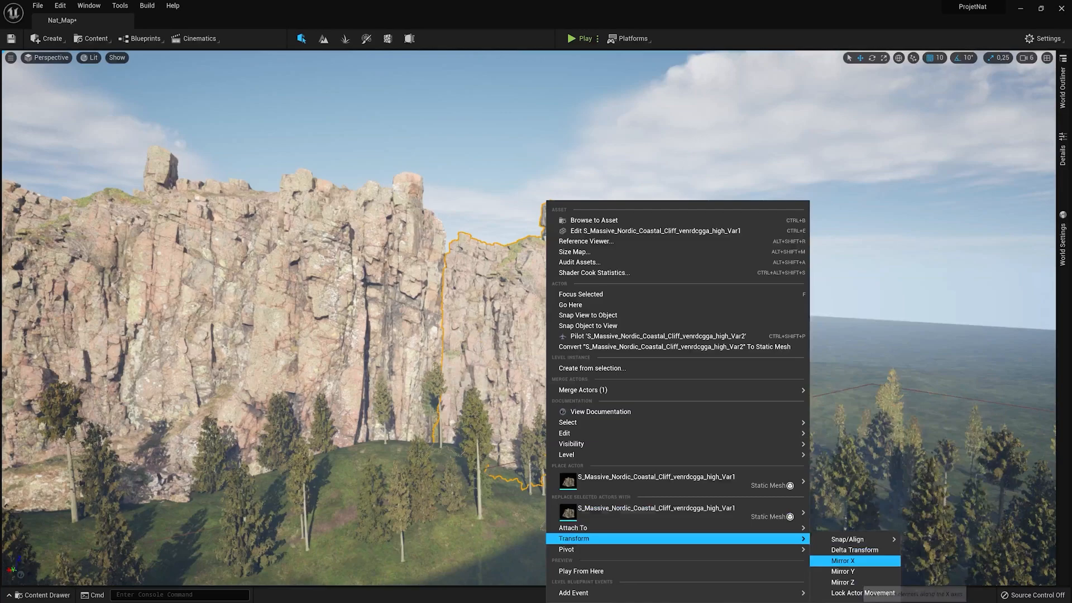
pyautogui.click(843, 561)
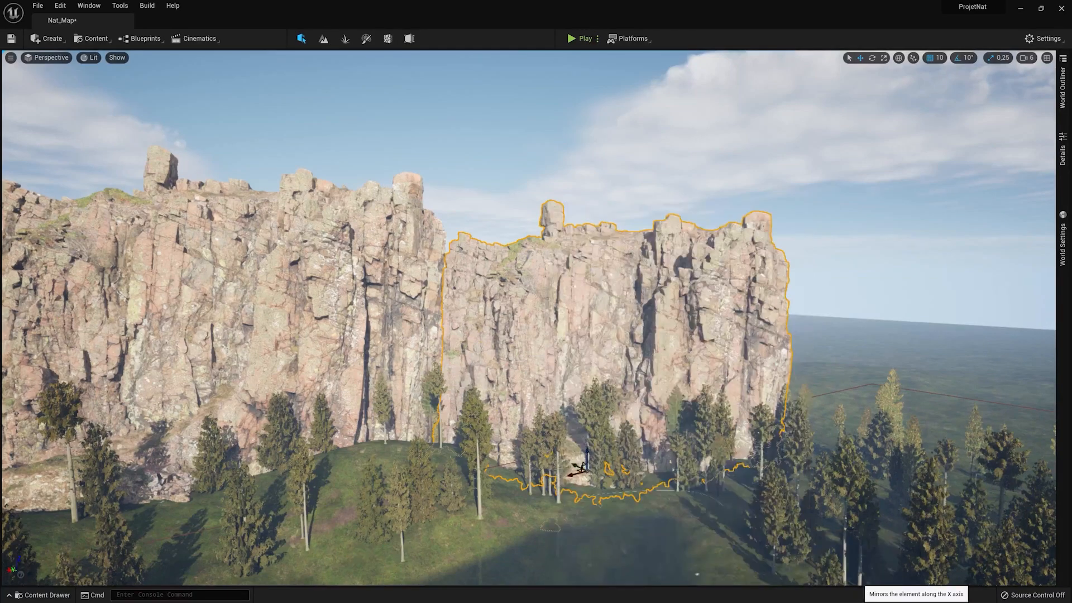
pyautogui.press('e')
pyautogui.moveTo(612, 472)
pyautogui.mouseDown()
pyautogui.moveTo(553, 487)
pyautogui.moveTo(575, 470)
pyautogui.moveTo(626, 468)
pyautogui.moveTo(616, 468)
pyautogui.mouseUp()
pyautogui.press('w')
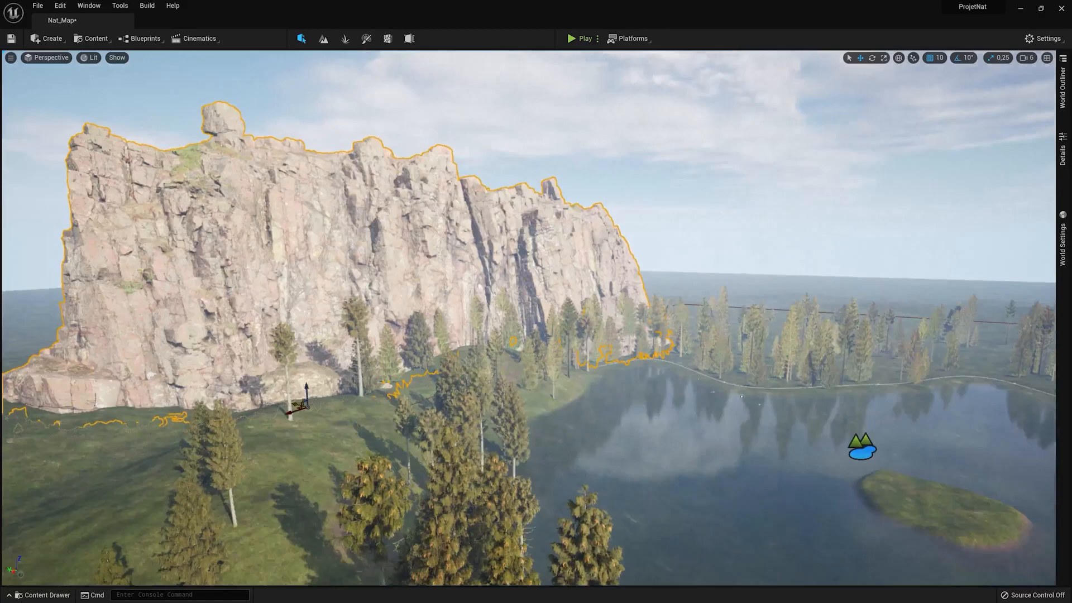
pyautogui.moveTo(290, 398); pyautogui.dragTo(267, 399)
# - Place a third copy of the cliff at the free end of the wall, mirror it and rotate it into line
pyautogui.moveTo(268, 399); pyautogui.dragTo(193, 397, button='right')
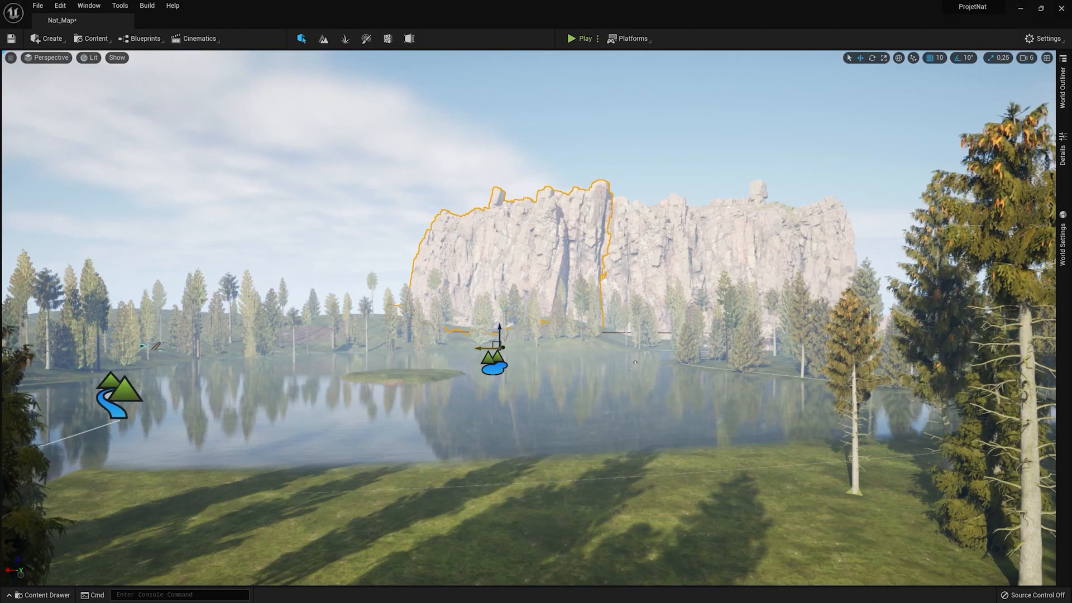
pyautogui.moveTo(474, 348); pyautogui.dragTo(304, 348)
pyautogui.rightClick(364, 246)
pyautogui.moveTo(558, 536)
pyautogui.click(659, 568)
pyautogui.press('e')
pyautogui.moveTo(357, 347); pyautogui.dragTo(296, 346)
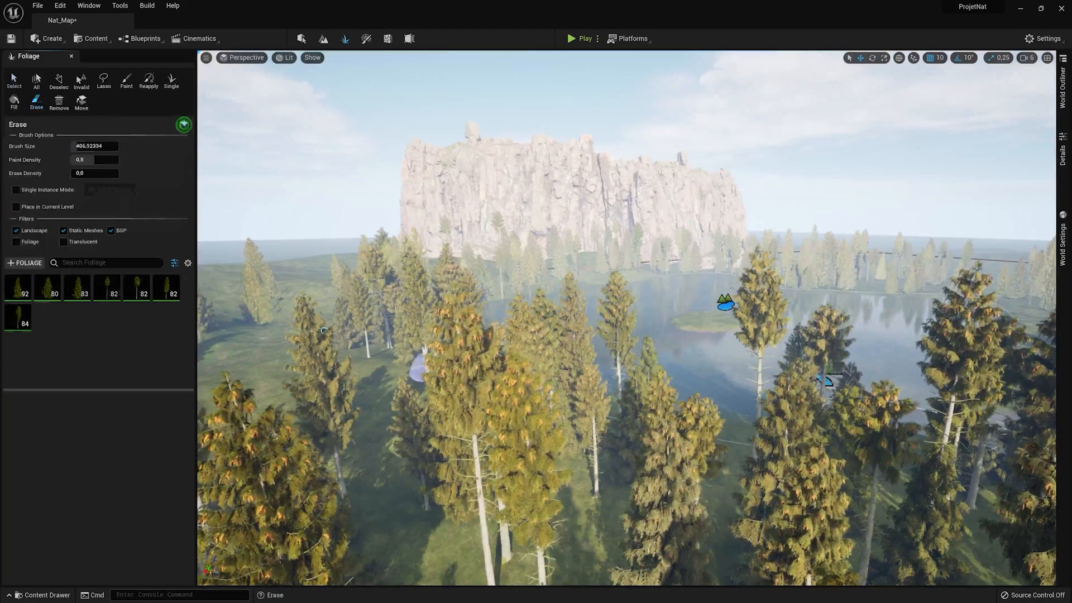
# - Erase some of the painted spruces on the grassy bank beside the river with the foliage Erase tool
pyautogui.click(14, 81)
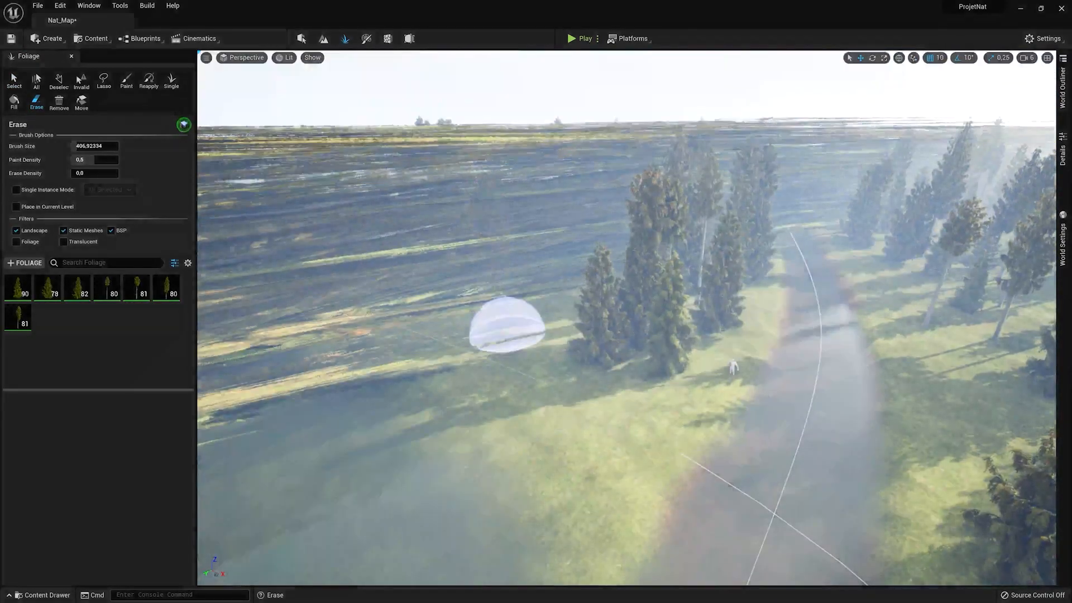
pyautogui.moveTo(507, 332)
pyautogui.mouseDown()
pyautogui.moveTo(572, 353)
pyautogui.moveTo(615, 324)
pyautogui.moveTo(603, 320)
pyautogui.mouseUp()
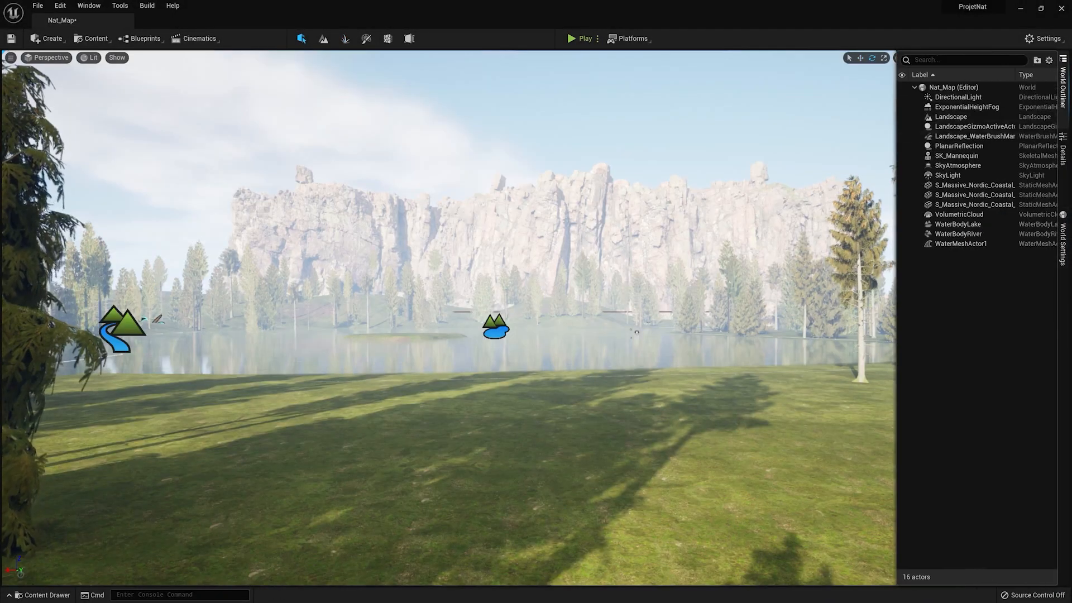
# - Add a Post Process Volume to the level and filter its details for "infinite" to reach its extent setting
pyautogui.click(48, 38)
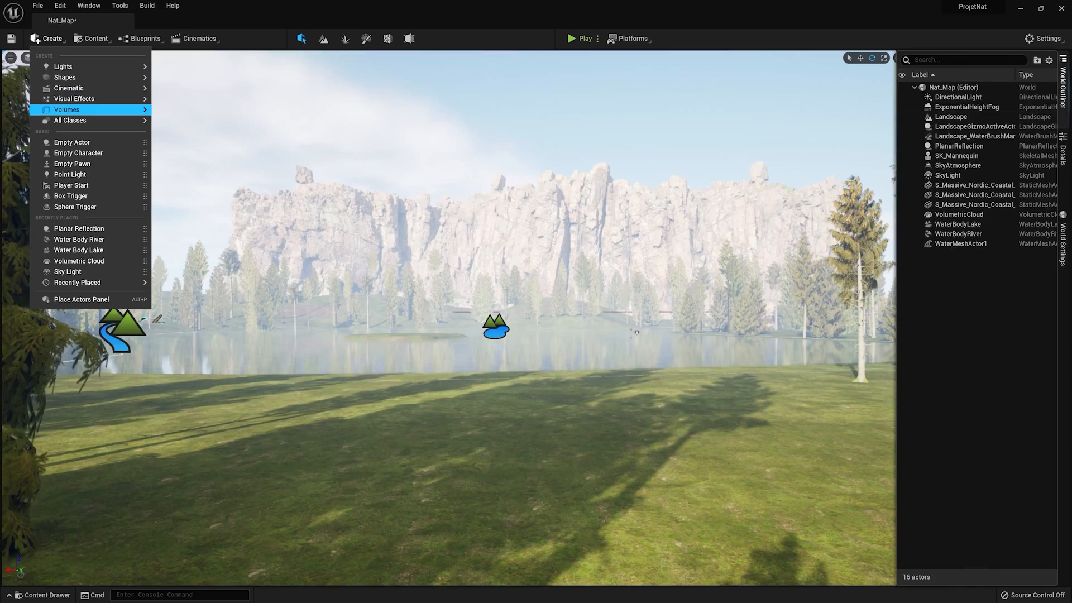
pyautogui.moveTo(74, 99)
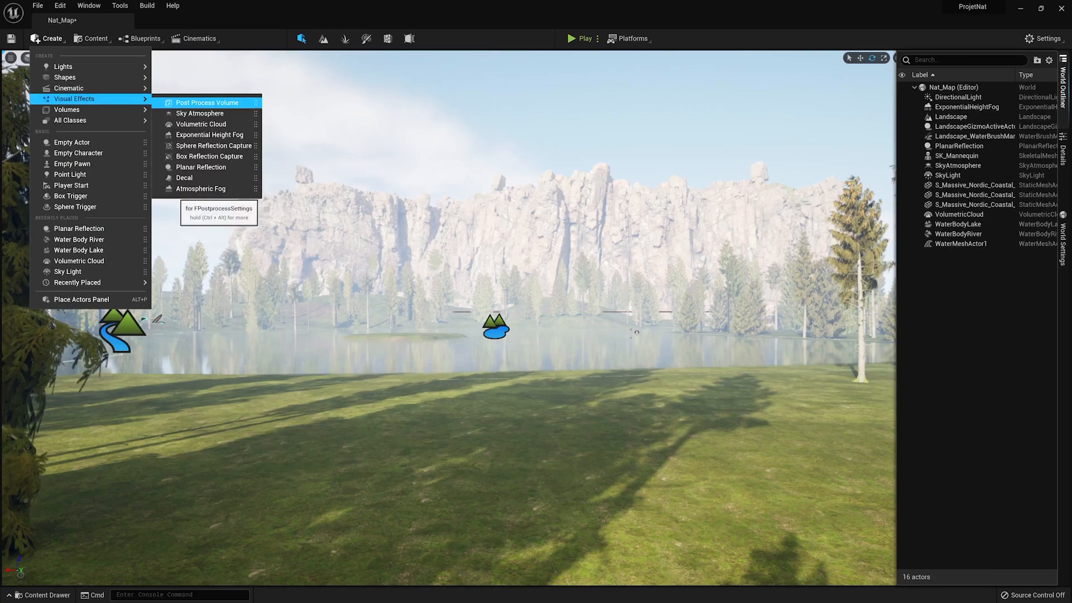
pyautogui.click(207, 103)
pyautogui.click(958, 161)
pyautogui.write('infinite')
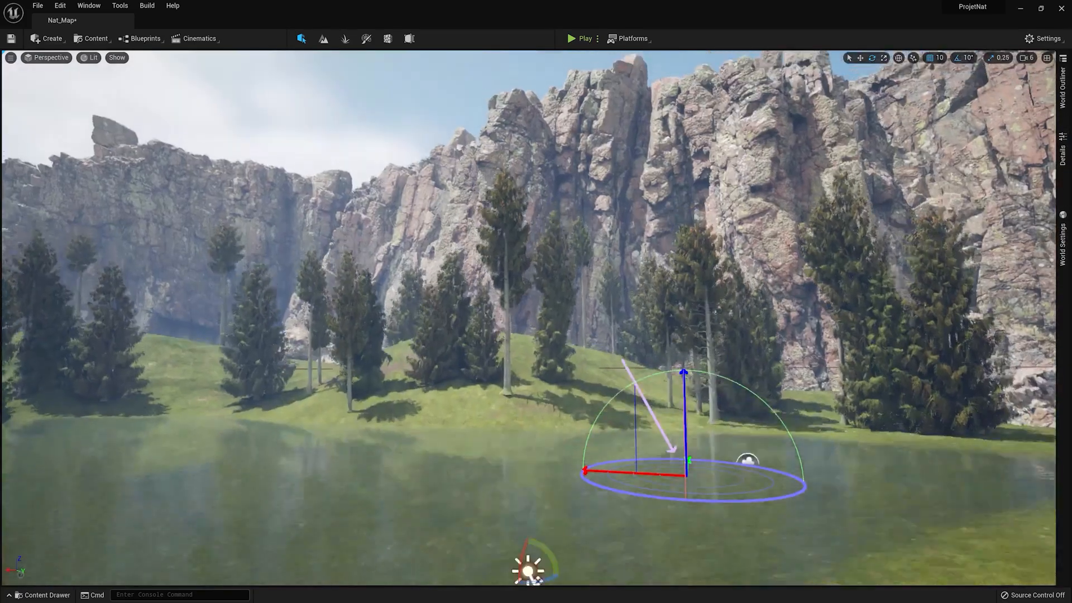
# - Rotate the sun so that it stands above the cliffs and lights the rock wall from behind
pyautogui.moveTo(687, 474); pyautogui.dragTo(438, 372, button='right')
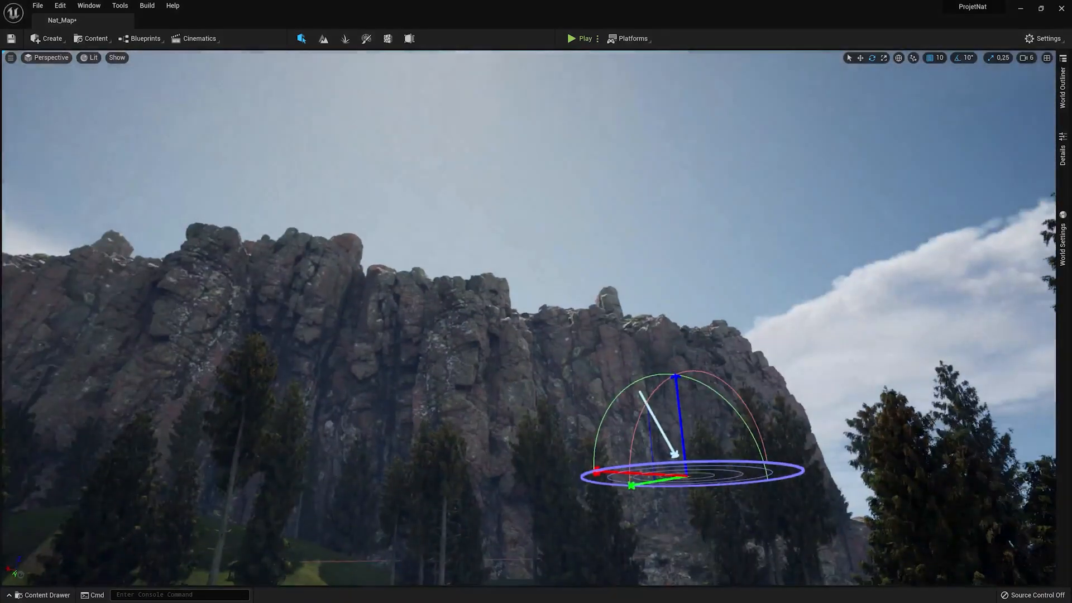
pyautogui.hotkey('ctrl', 'l')
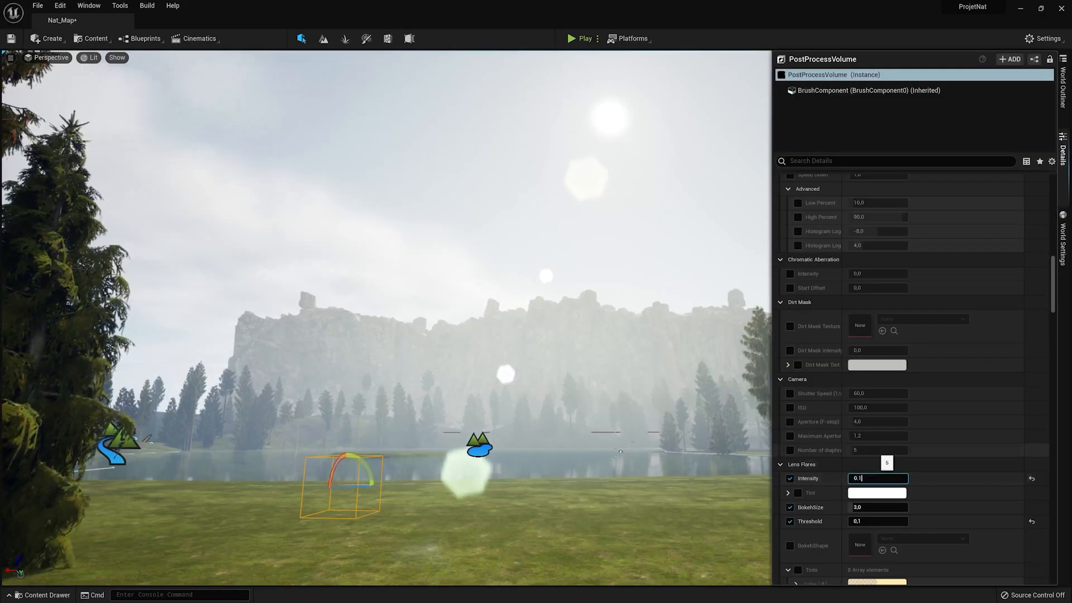
# - Set the Post Process Volume's lens flare intensity to 0.1 and its global saturation to 1.04
pyautogui.press('Return')
pyautogui.moveTo(670, 425); pyautogui.dragTo(652, 401, button='right')
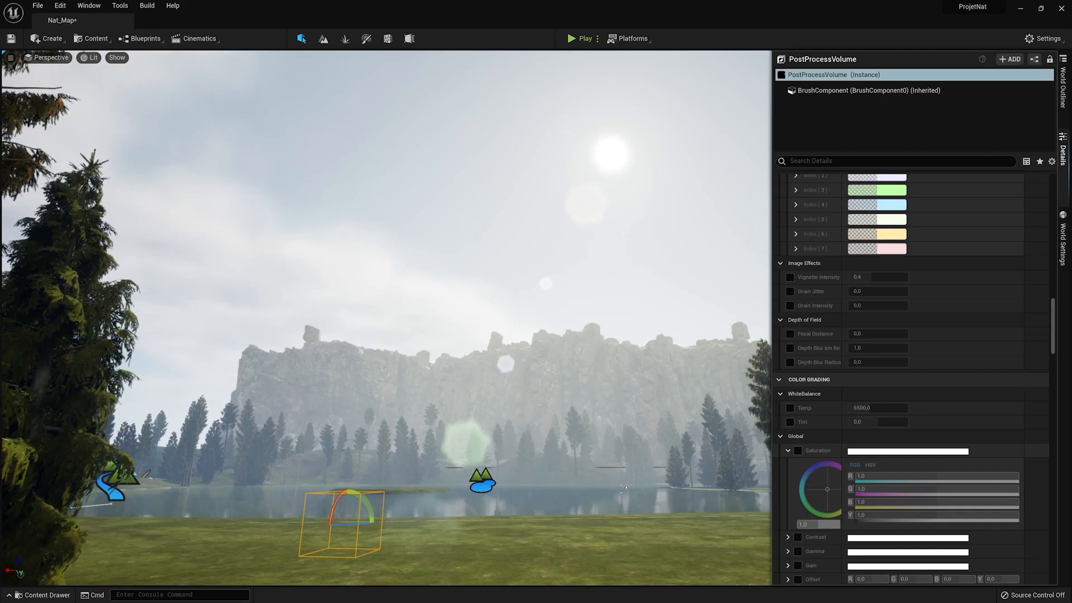
pyautogui.click(798, 450)
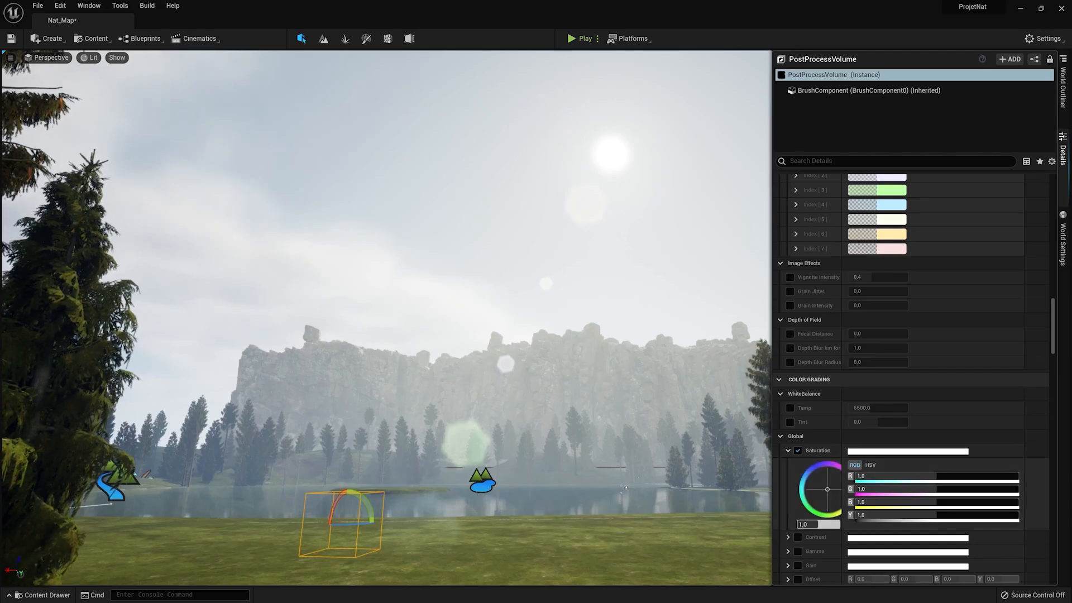
pyautogui.scroll(-2, 910, 380)
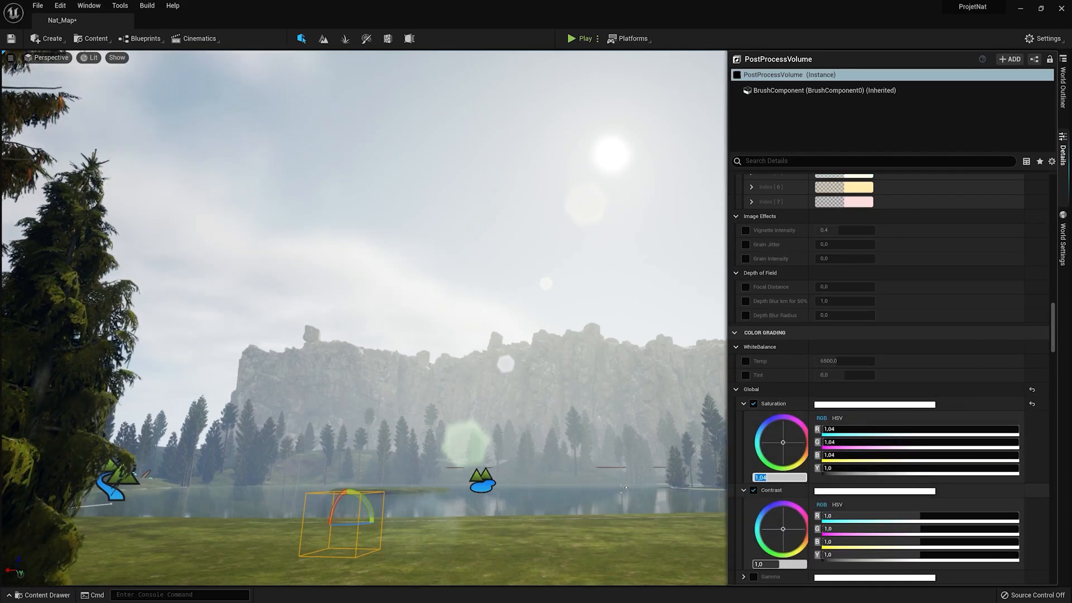
# - Set the Post Process Volume's global contrast to 1.05 and fine-tune it slightly upward
pyautogui.scroll(-3, 888, 380)
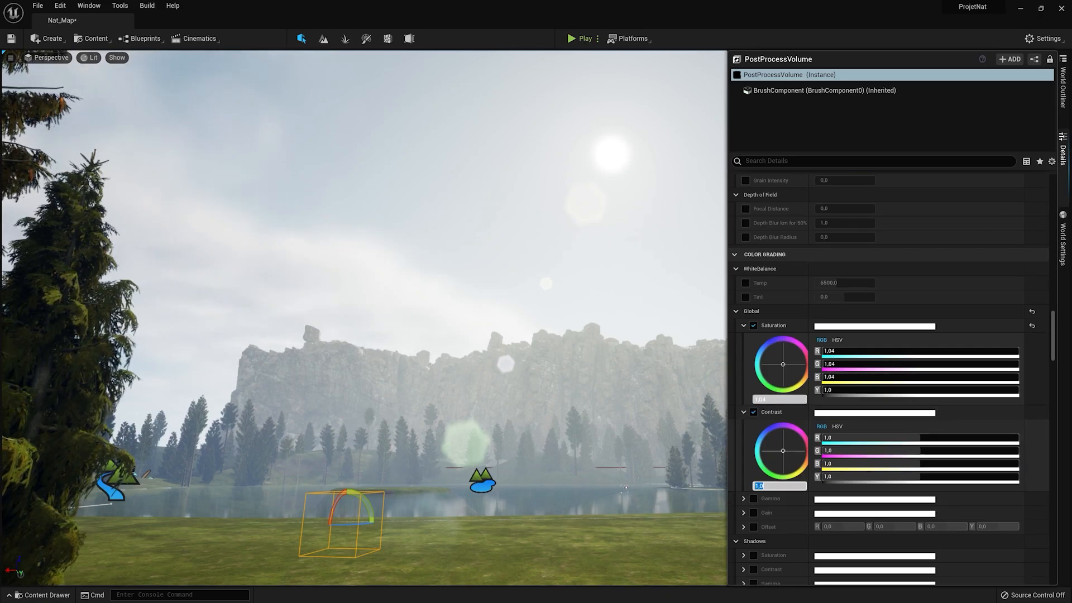
pyautogui.write('1,05')
pyautogui.press('Return')
pyautogui.moveTo(779, 485); pyautogui.dragTo(796, 486)
pyautogui.press('Return')
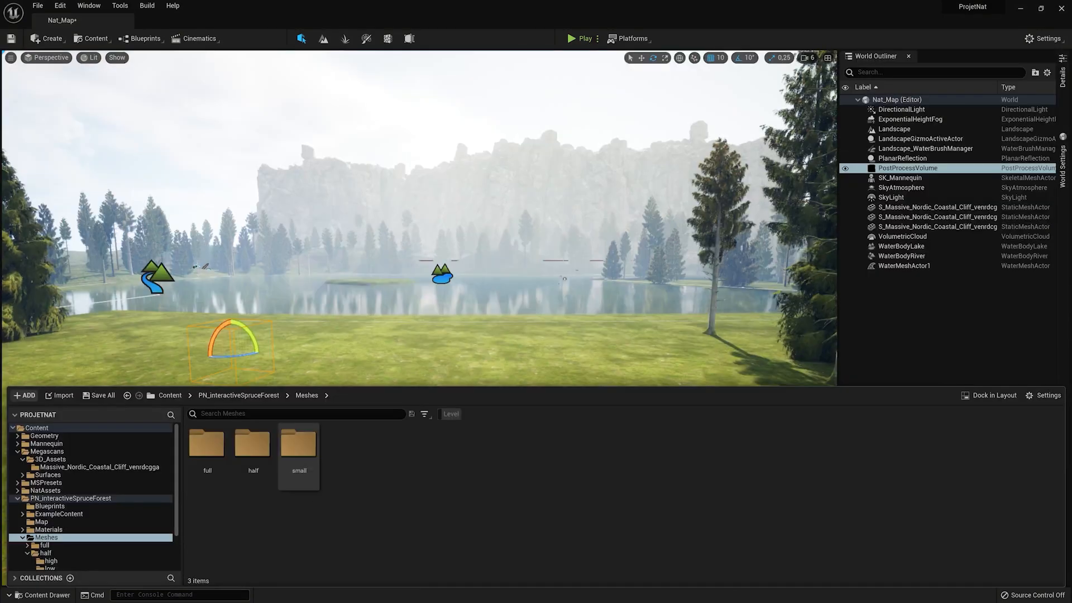
# - Select the meshes spruce_small_01 to spruce_small_07 in the small folder and switch to Foliage mode
pyautogui.hotkey('ctrl', 'a')
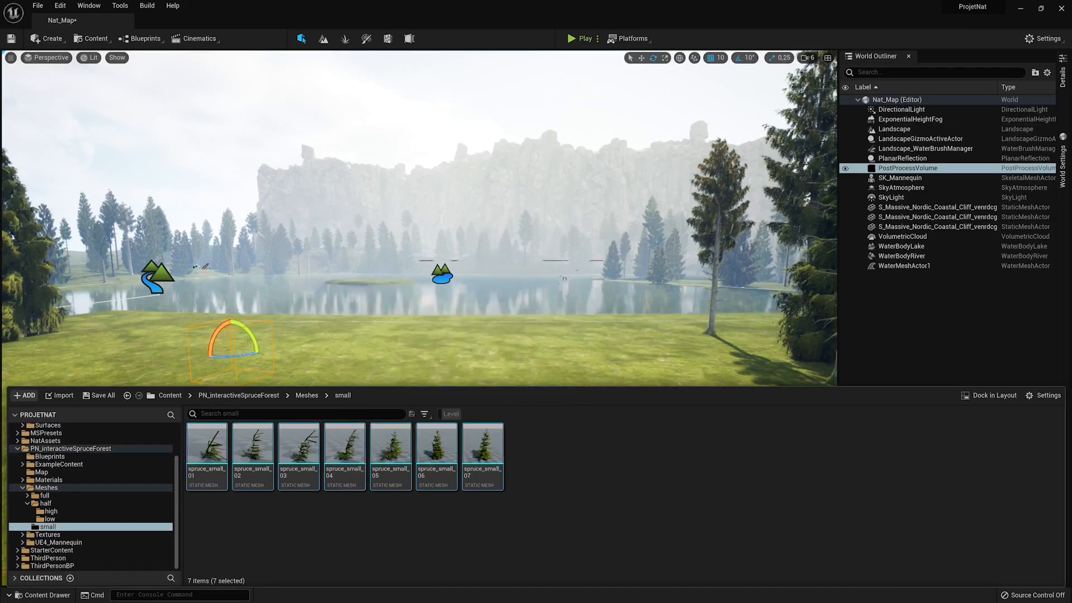
pyautogui.click(346, 39)
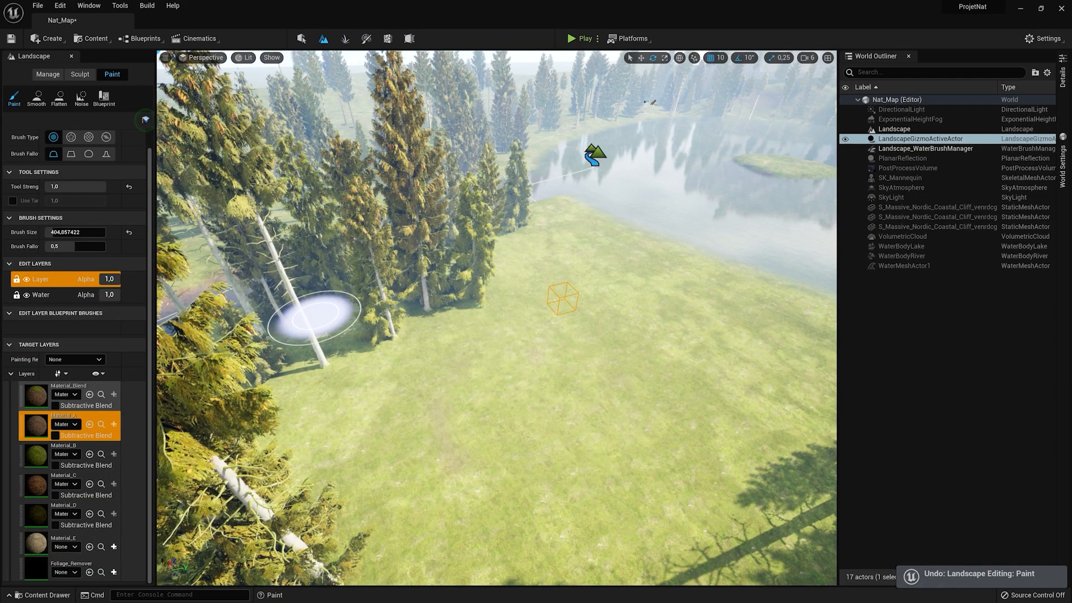
# - Paint a dirt path between the spruces with the Material_A landscape layer and play-test the level along it to the river
pyautogui.click(66, 394)
pyautogui.click(98, 417)
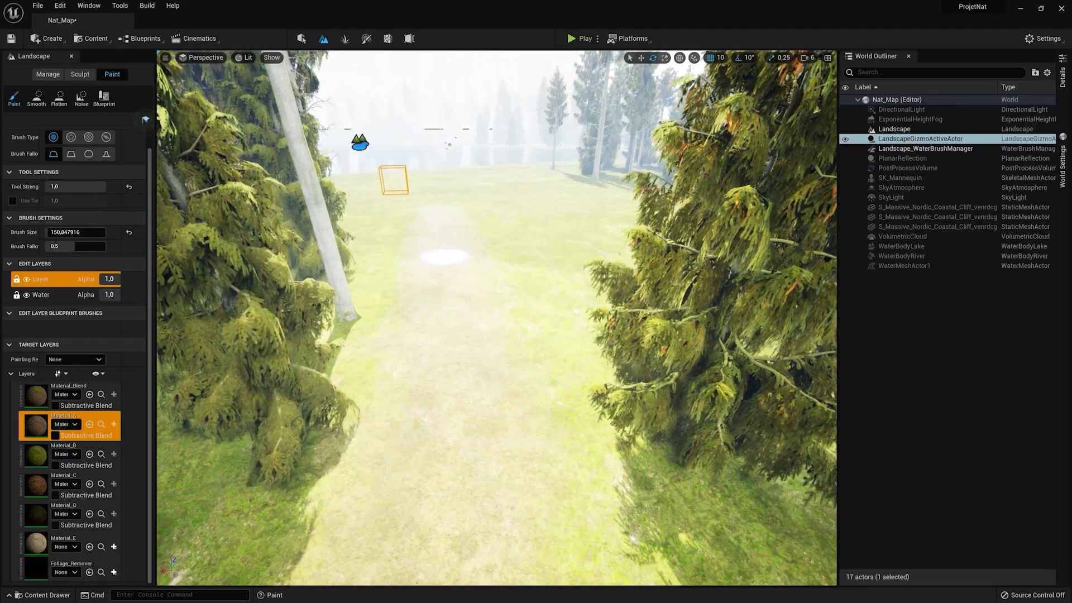
pyautogui.click(580, 38)
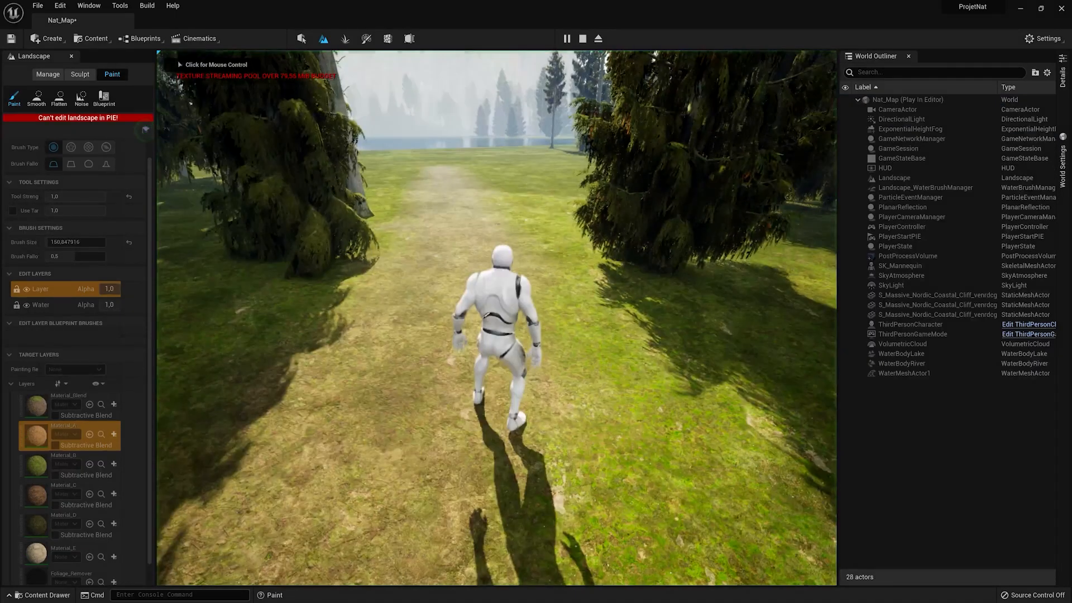
pyautogui.click(497, 318)
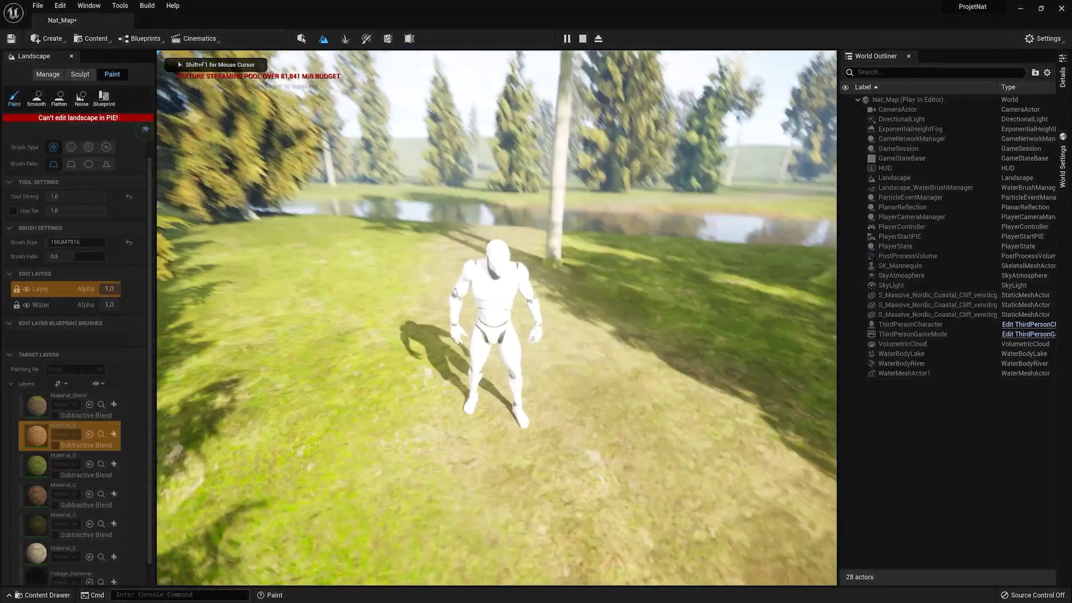
pyautogui.press('w')
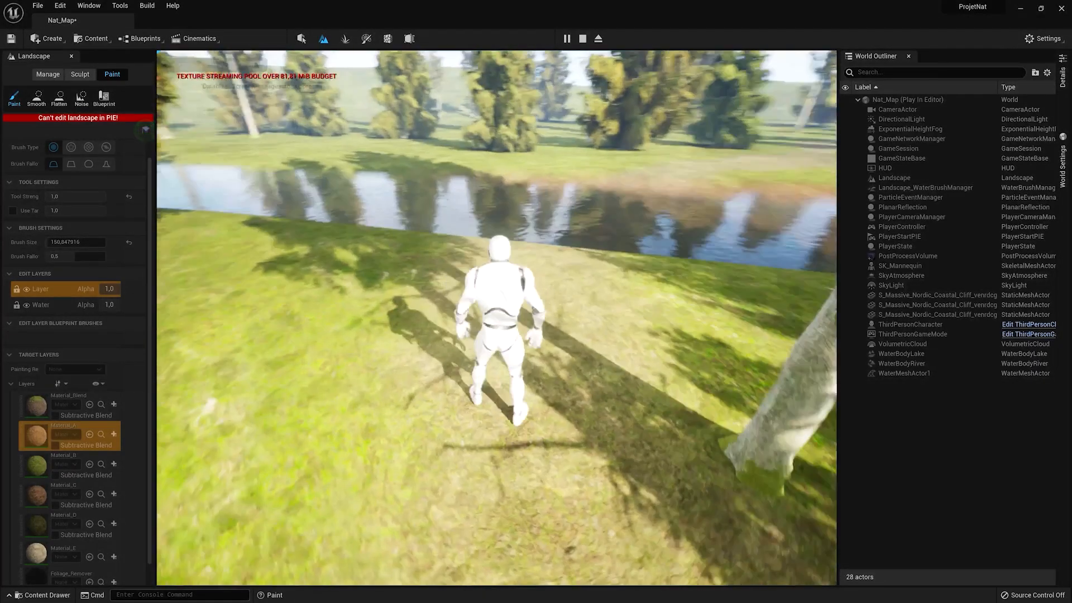
pyautogui.press('Escape')
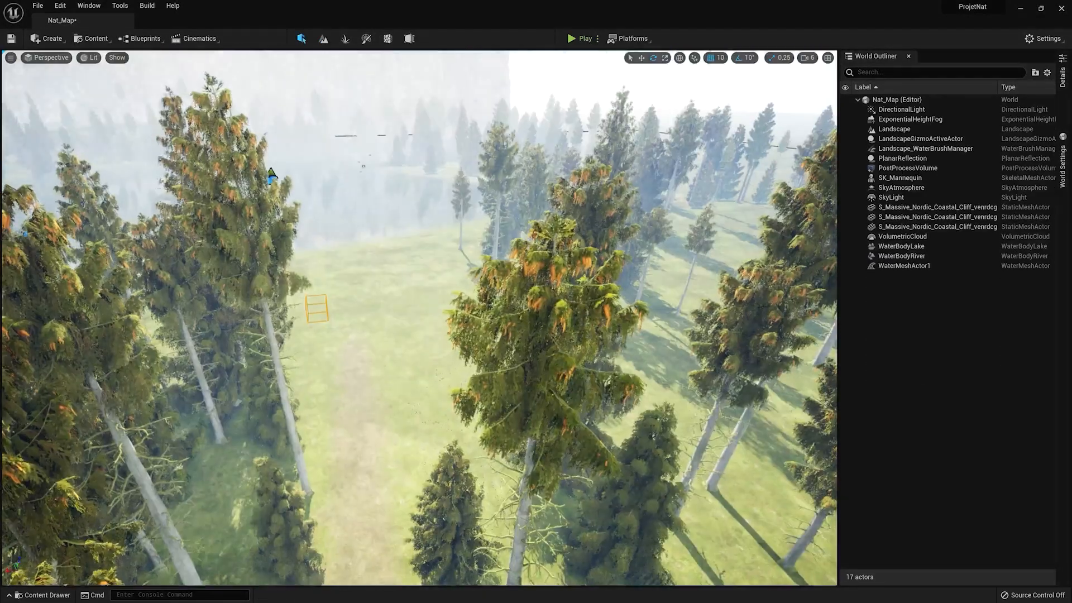
# - Select the spruce foliage in the level and switch to Foliage mode
pyautogui.click(497, 318)
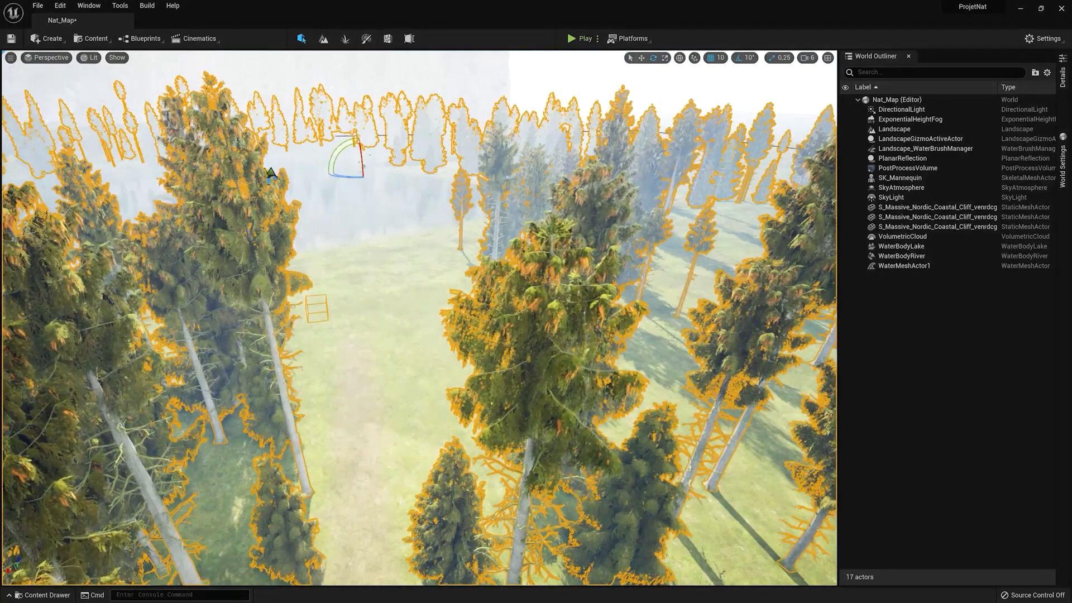
pyautogui.click(345, 38)
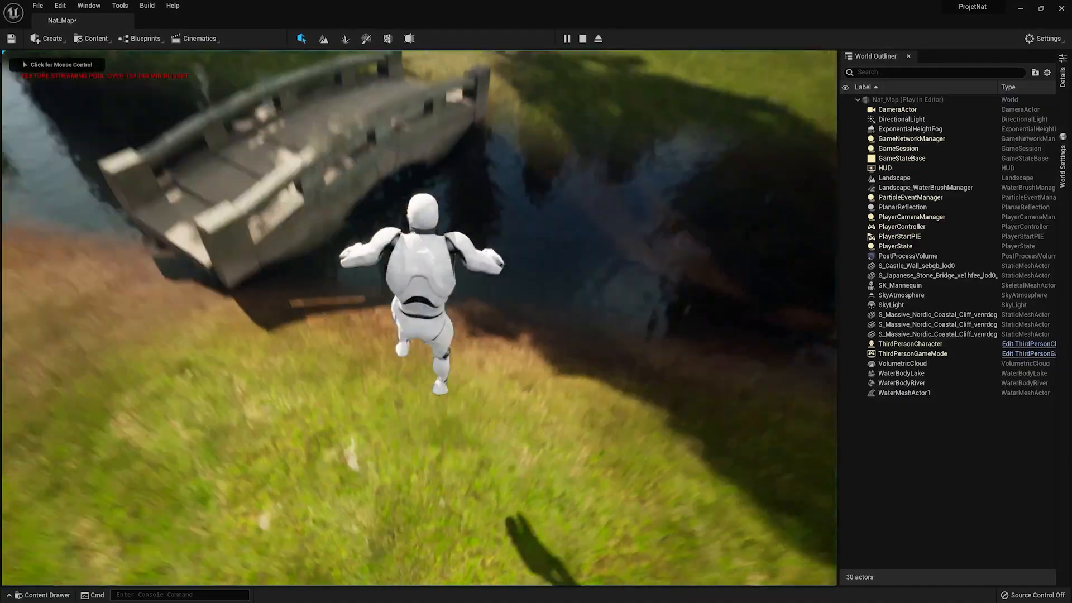
# - Run the character along the riverbank and over the Japanese stone bridge to test whether it can be walked on, then end the play session
pyautogui.press('w')
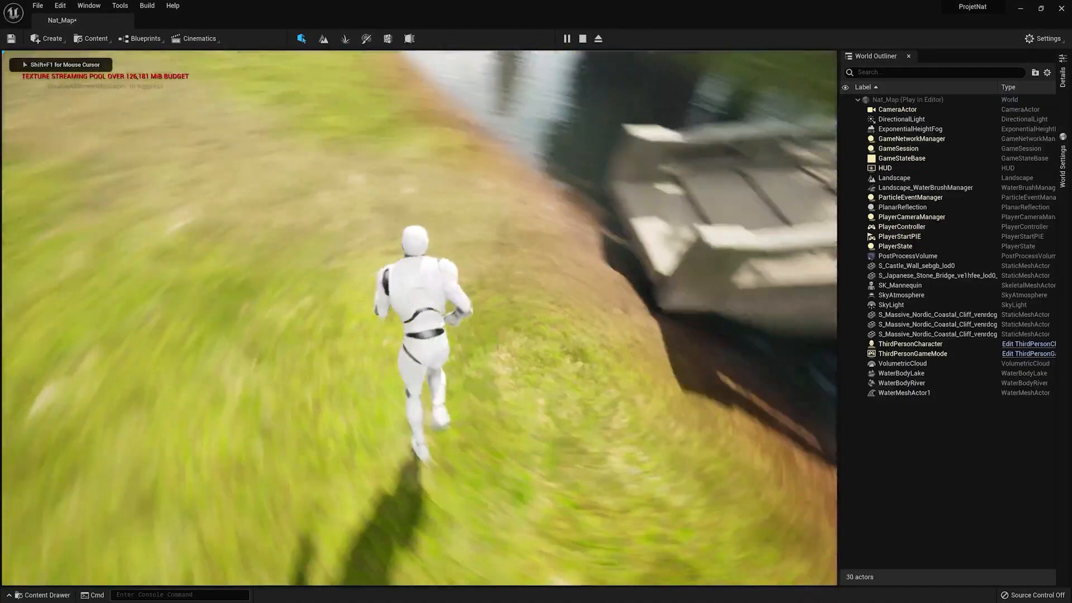
pyautogui.press('w')
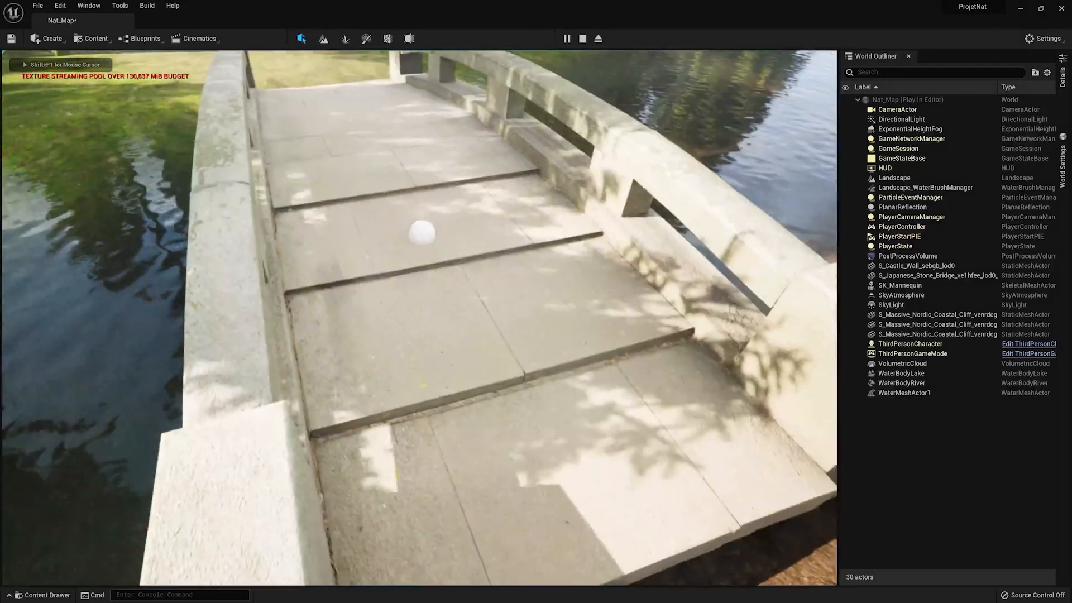
pyautogui.press('w')
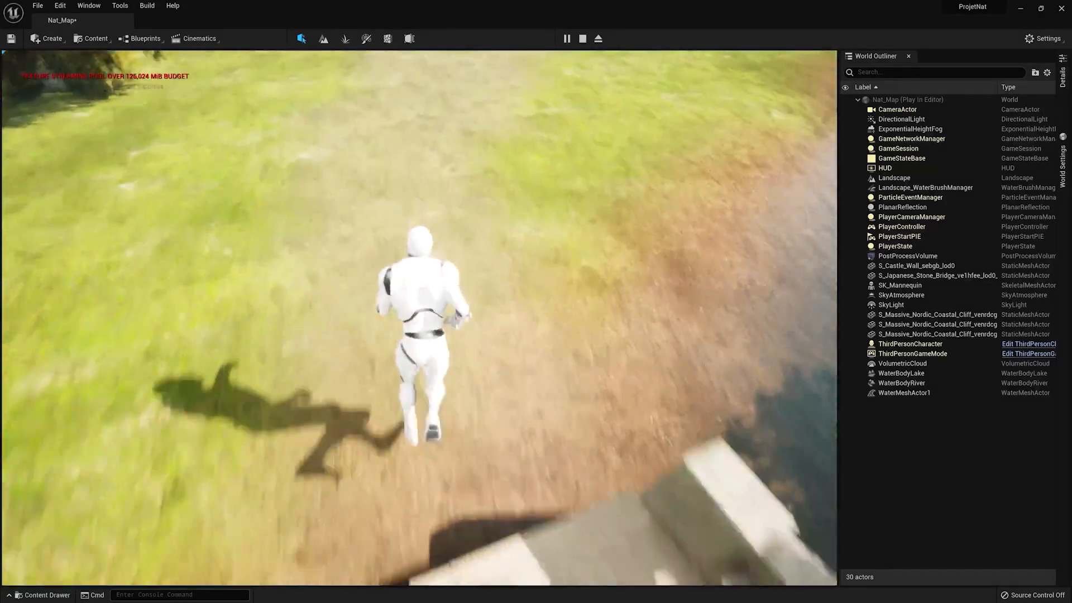
pyautogui.press('Escape')
# - Open the Japanese stone bridge's static mesh and start an Auto Convex Collision for it
pyautogui.doubleClick(922, 418)
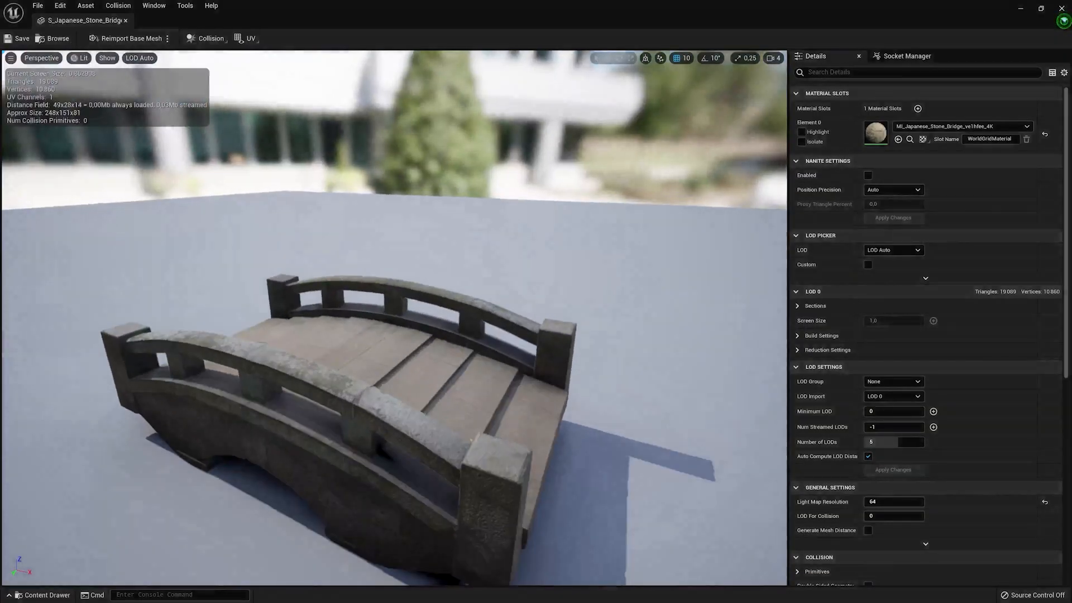
pyautogui.click(206, 38)
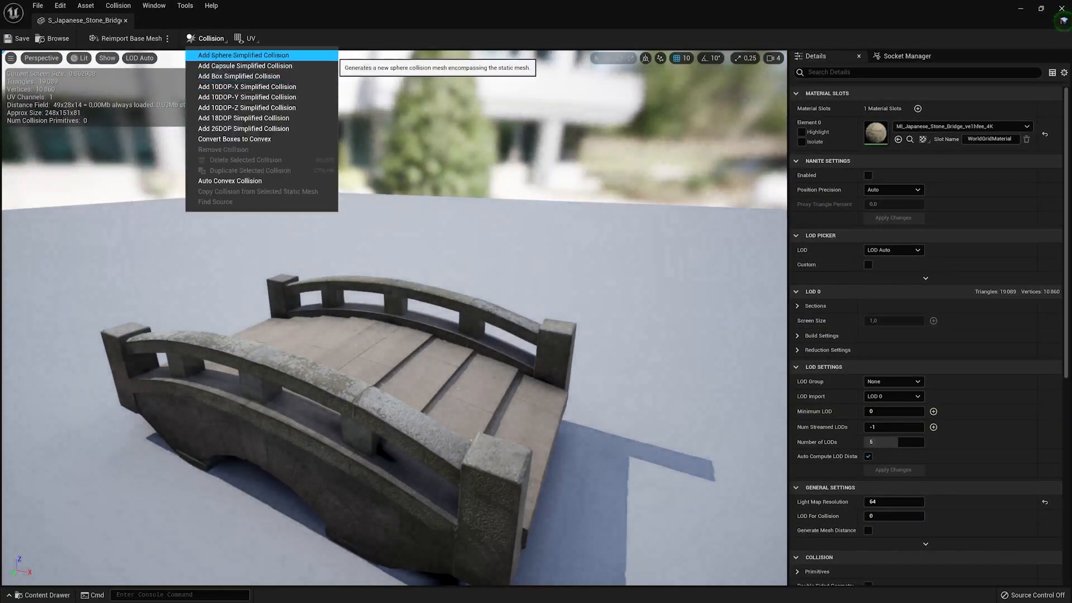
pyautogui.click(230, 180)
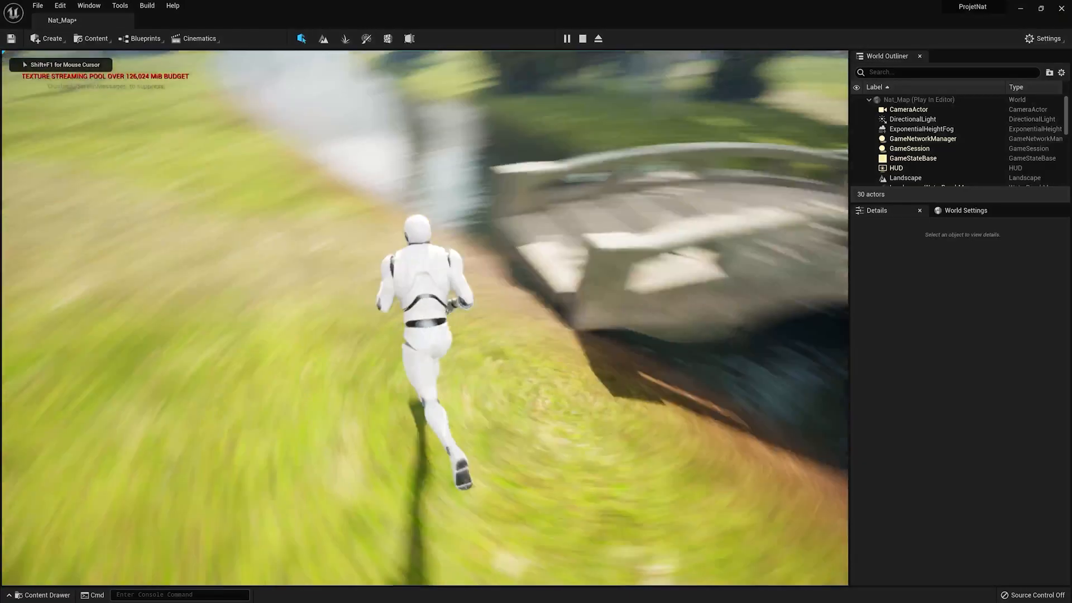
# - Play-test the stone bridge again by running the character across its deck to check the collision
pyautogui.press('w')
pyautogui.press('w')
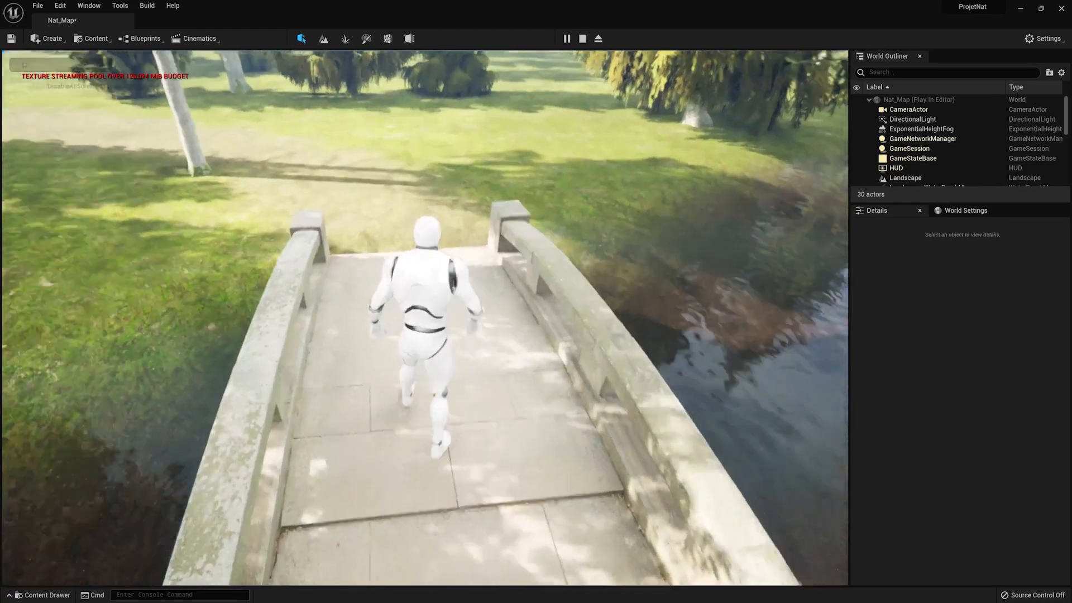
pyautogui.press('a')
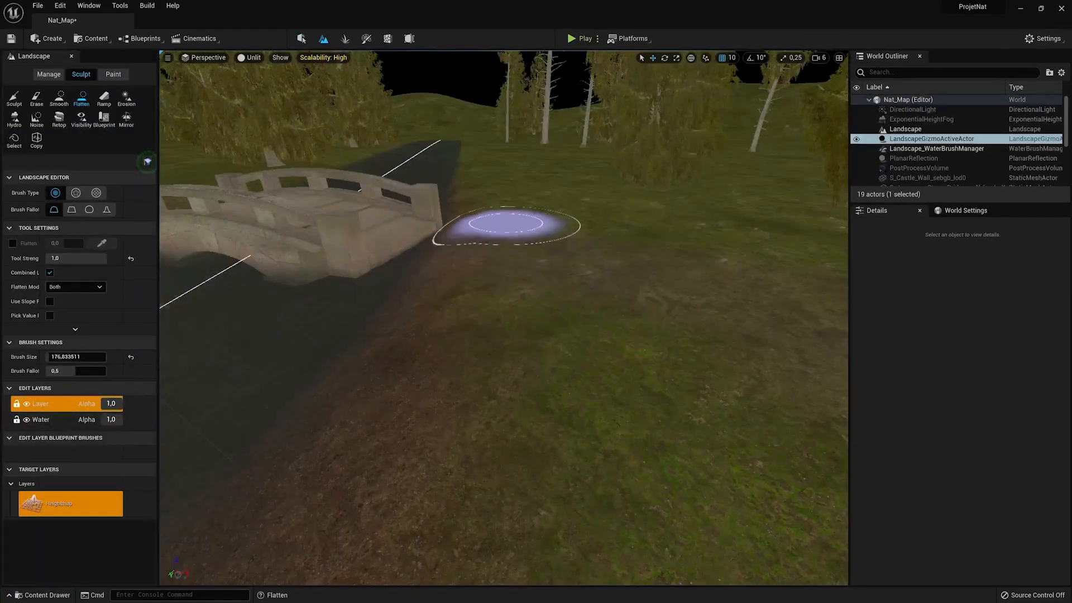
# - Flatten the landscape on the riverbank at the end of the stone bridge
pyautogui.moveTo(506, 223)
pyautogui.mouseDown()
pyautogui.moveTo(450, 246)
pyautogui.moveTo(443, 220)
pyautogui.mouseUp()
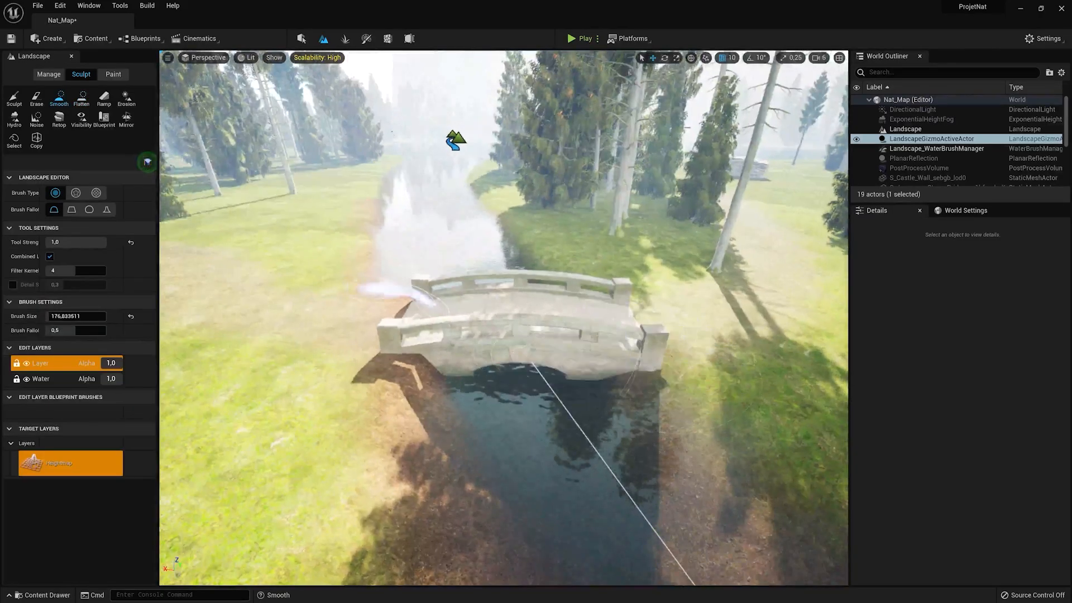
# - Switch to Foliage mode and paint beech ferns and flowering plants around the spruce near the castle wall
pyautogui.hotkey('shift', '3')
pyautogui.hotkey('shift', '8')
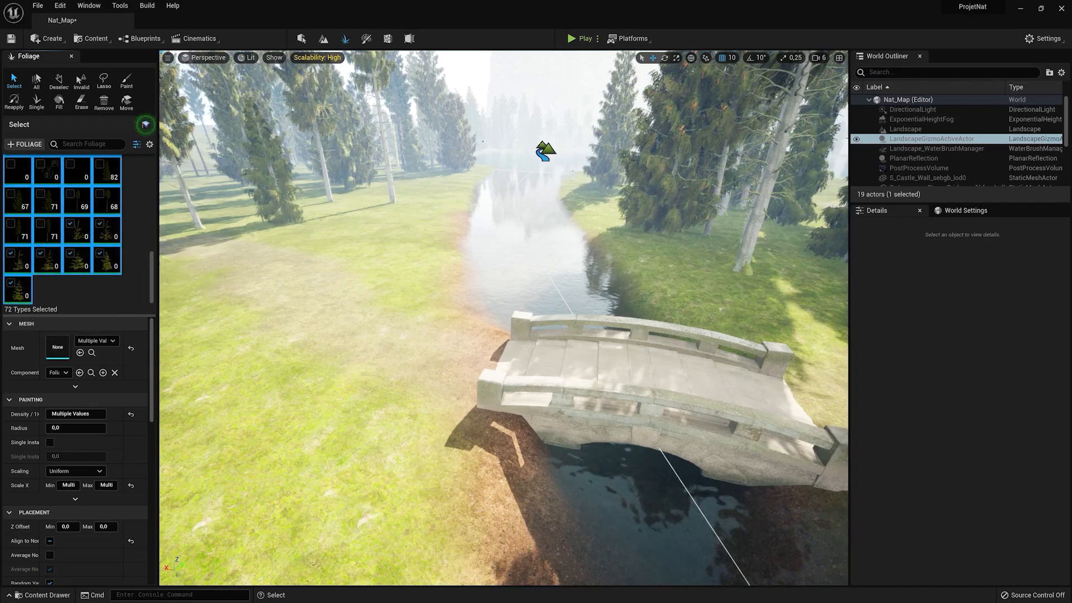
pyautogui.click(18, 290)
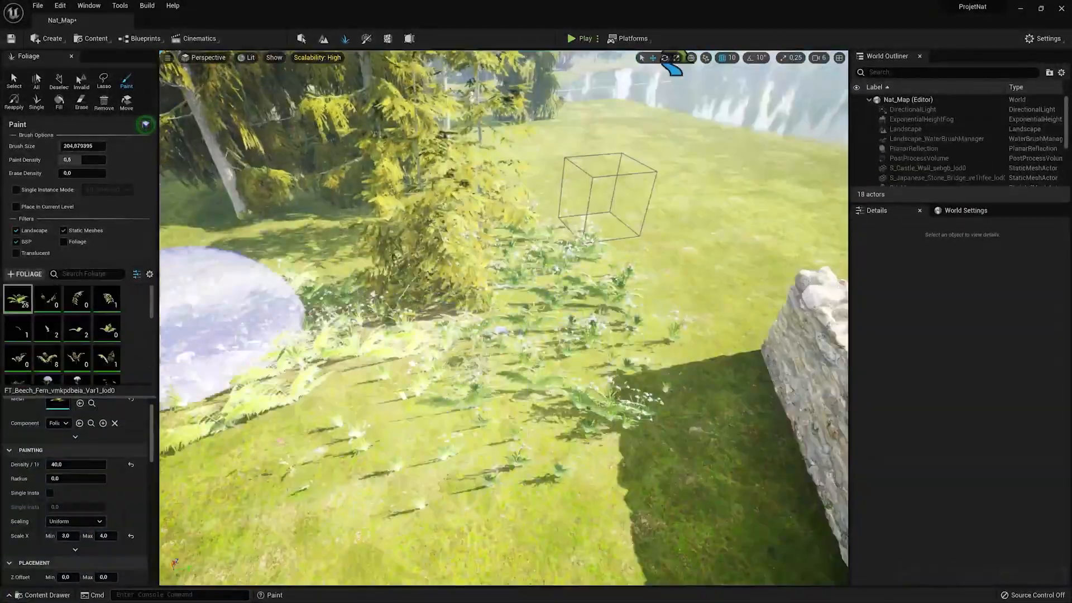
pyautogui.moveTo(229, 319)
pyautogui.mouseDown()
pyautogui.moveTo(550, 455)
pyautogui.moveTo(471, 311)
pyautogui.mouseUp()
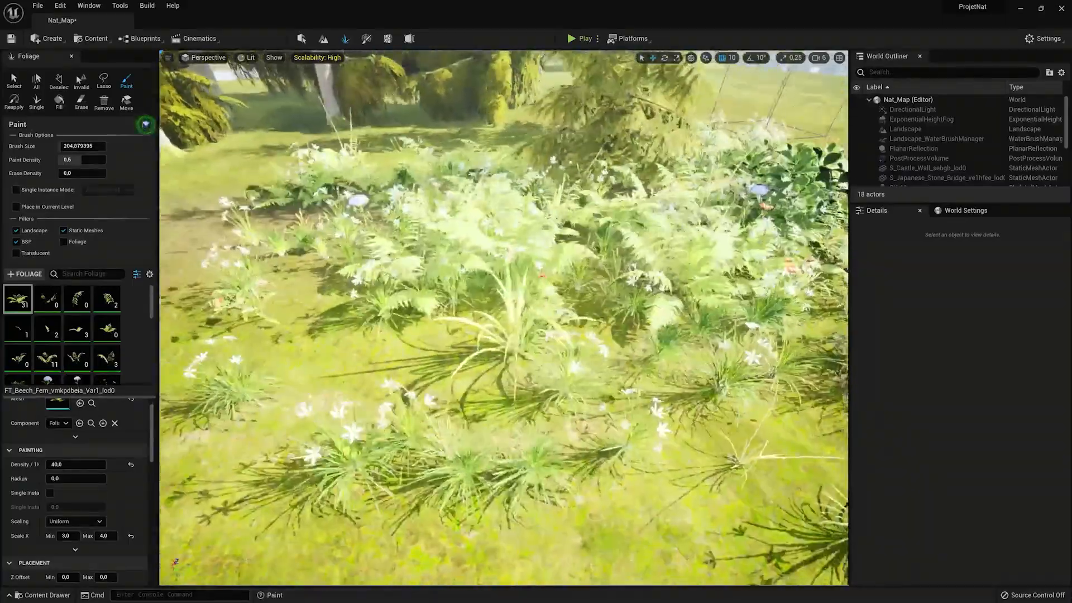
pyautogui.press('w')
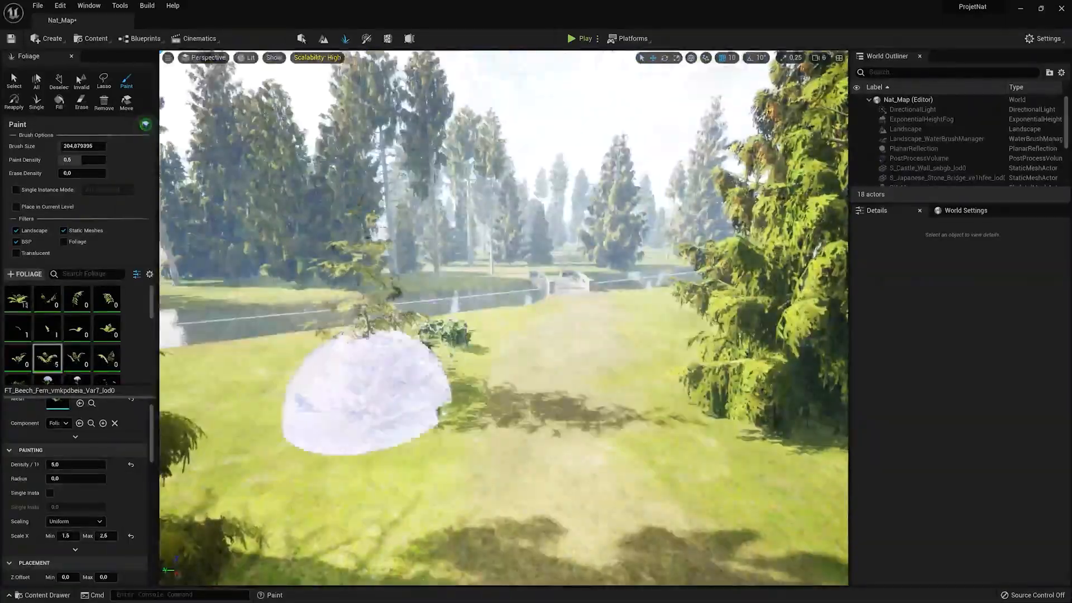
# - Paint beech ferns and undergrowth along both sides of the dirt path leading to the stone bridge
pyautogui.moveTo(245, 438); pyautogui.dragTo(313, 413)
pyautogui.moveTo(469, 268); pyautogui.dragTo(469, 343, button='right')
pyautogui.moveTo(305, 436)
pyautogui.mouseDown()
pyautogui.moveTo(575, 330)
pyautogui.moveTo(595, 296)
pyautogui.mouseUp()
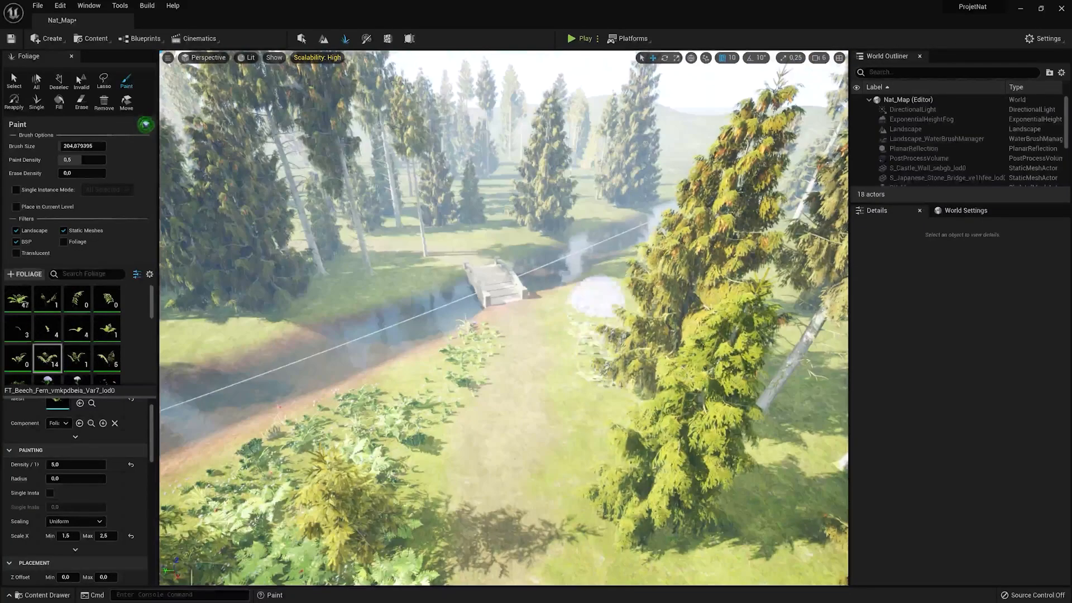
pyautogui.moveTo(605, 381); pyautogui.dragTo(598, 485)
pyautogui.moveTo(599, 485); pyautogui.dragTo(687, 536, button='right')
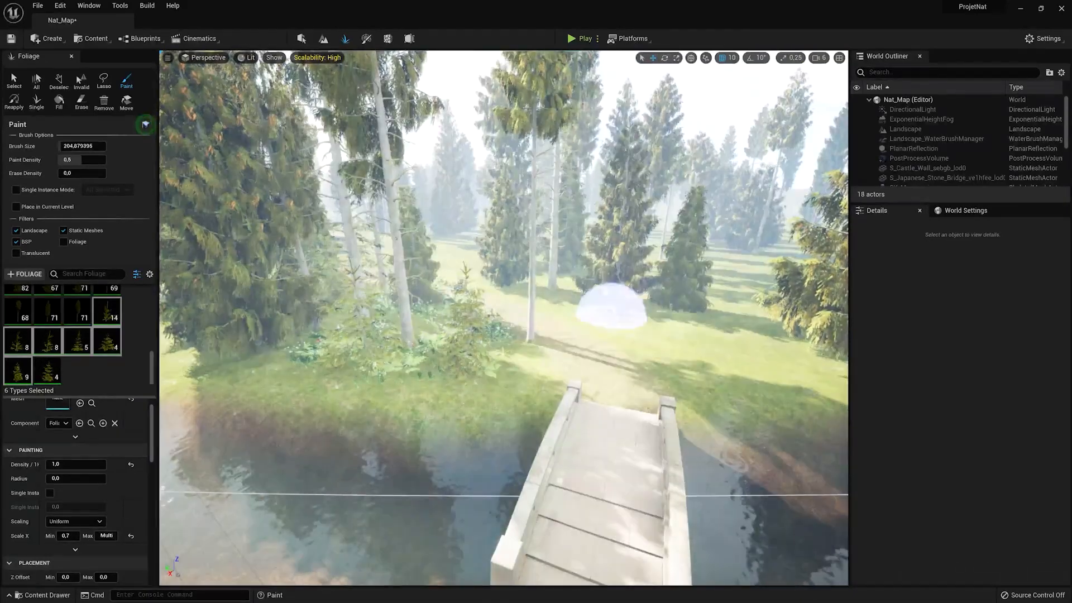
# - Paint small spruces of the six selected types beyond the bridge and in the clearing by the castle wall, using density 1
pyautogui.moveTo(611, 316); pyautogui.dragTo(726, 341)
pyautogui.moveTo(726, 340)
pyautogui.mouseDown(button='right')
pyautogui.moveTo(720, 380)
pyautogui.moveTo(827, 413)
pyautogui.mouseUp(button='right')
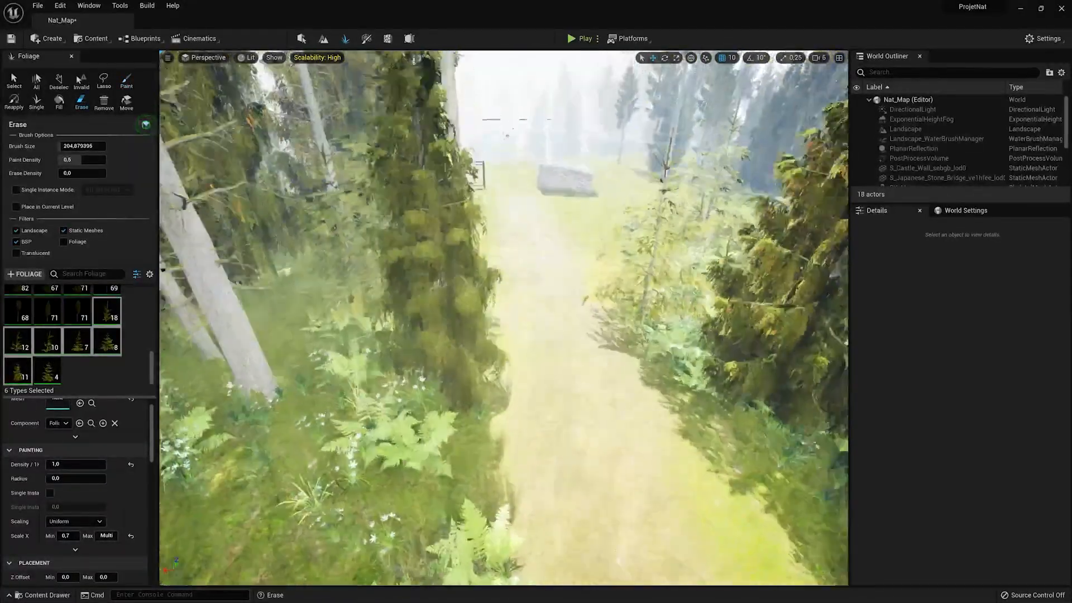
pyautogui.click(126, 80)
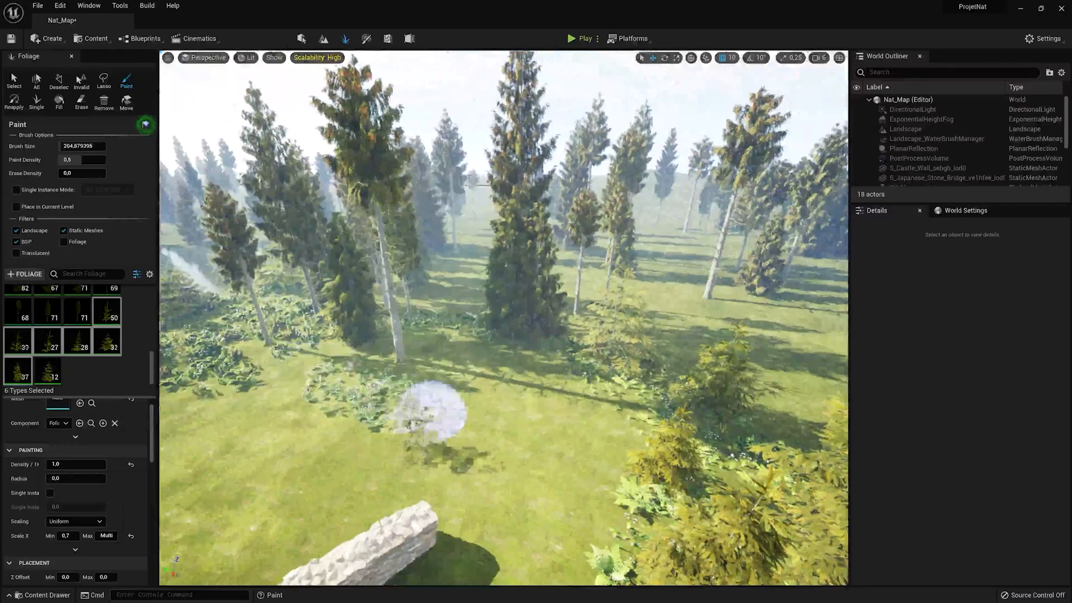
pyautogui.moveTo(430, 414); pyautogui.dragTo(560, 425)
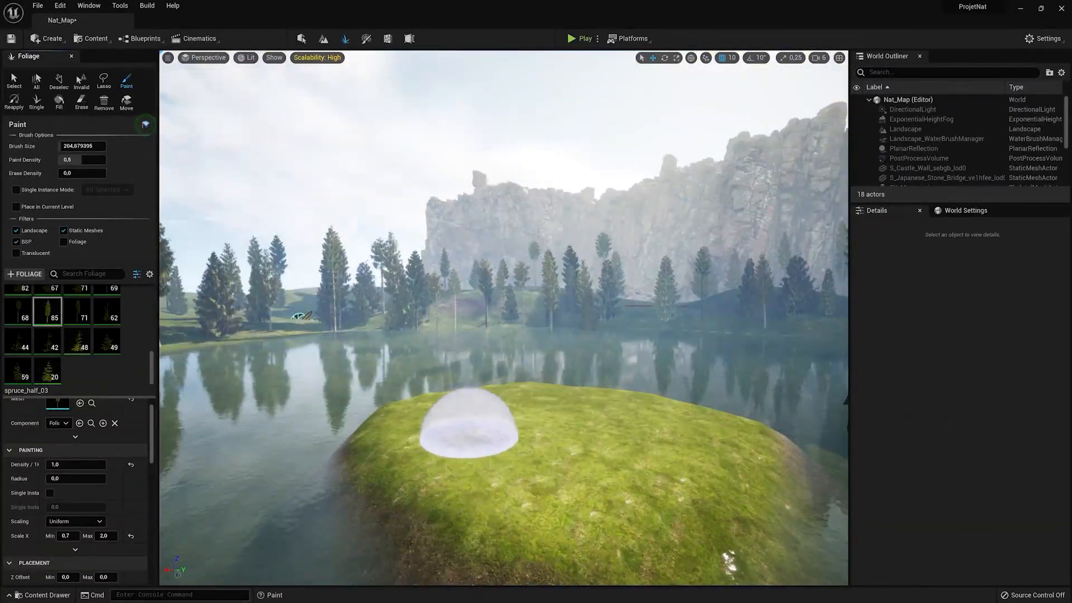
# - Paint spruce_half_03 trees onto the island in the lake
pyautogui.moveTo(469, 425); pyautogui.dragTo(695, 430)
pyautogui.click(573, 411)
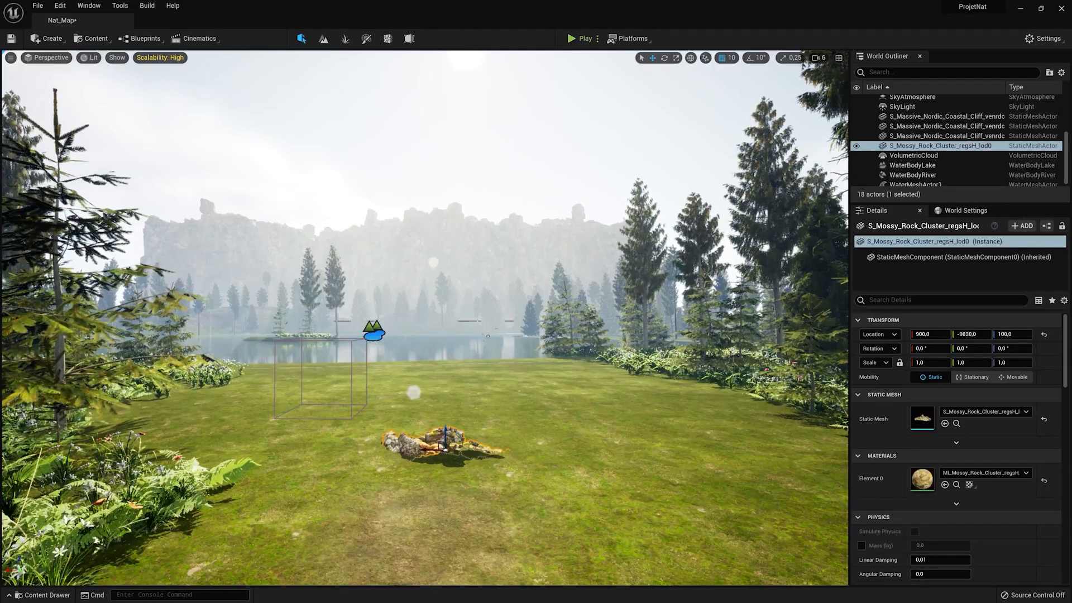
# - Turn the mossy rock cluster in the meadow to about 192.5° around its vertical axis and scale it up
pyautogui.press('f')
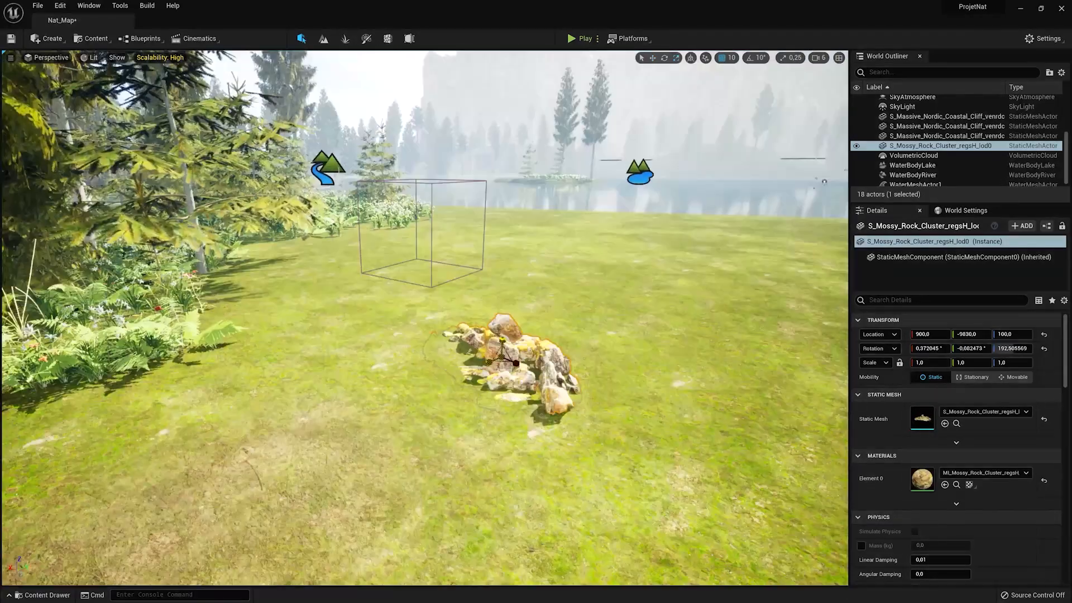
pyautogui.press('r')
pyautogui.moveTo(503, 354); pyautogui.dragTo(528, 335)
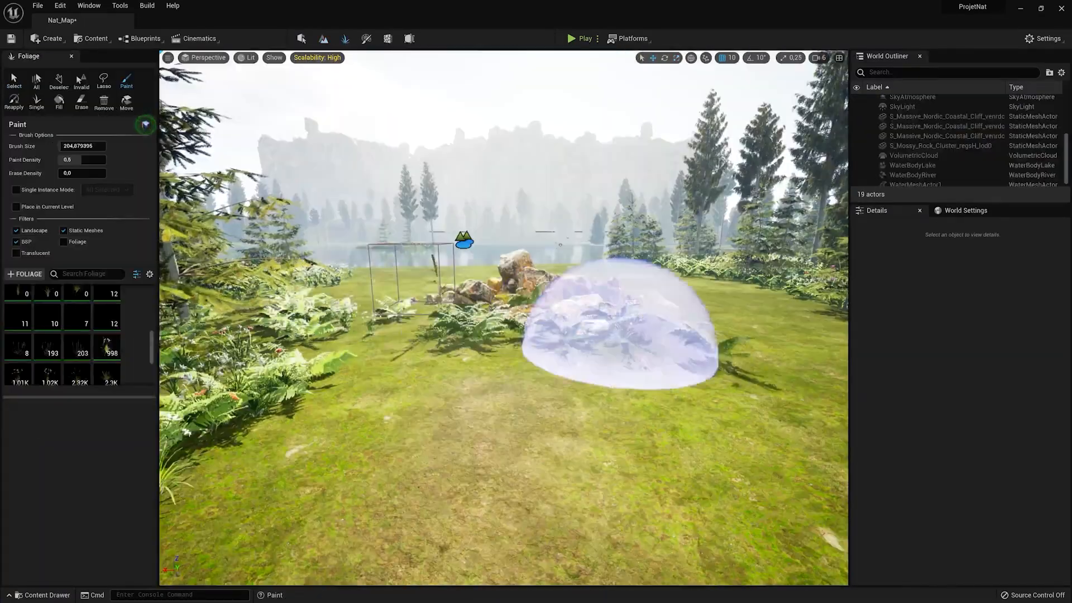
# - Paint ferns and young spruces around the mossy rock cluster and across the meadow towards the lakeshore
pyautogui.click(778, 282)
pyautogui.moveTo(778, 282); pyautogui.dragTo(770, 268, button='right')
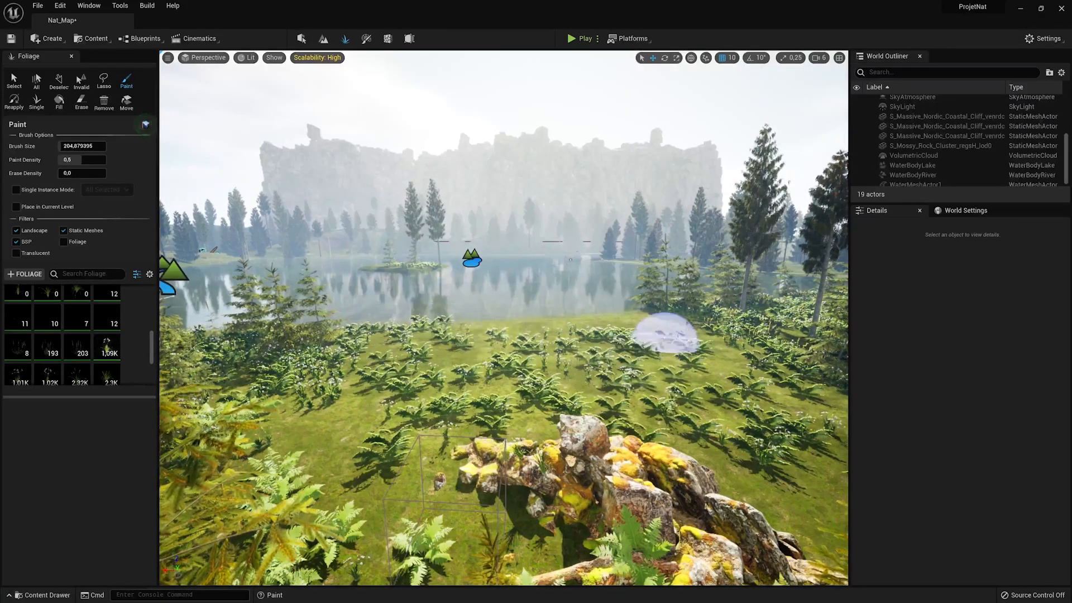
pyautogui.moveTo(613, 391); pyautogui.dragTo(656, 409, button='right')
pyautogui.scroll(-5, 77, 341)
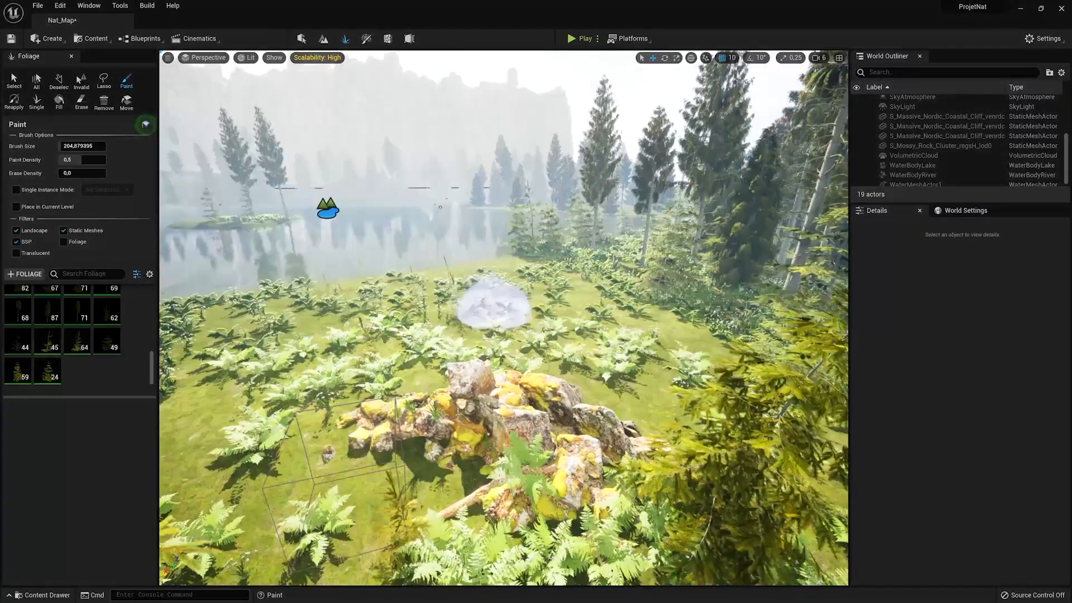
pyautogui.moveTo(547, 301)
pyautogui.mouseDown()
pyautogui.moveTo(277, 401)
pyautogui.moveTo(351, 297)
pyautogui.moveTo(246, 418)
pyautogui.moveTo(376, 300)
pyautogui.mouseUp()
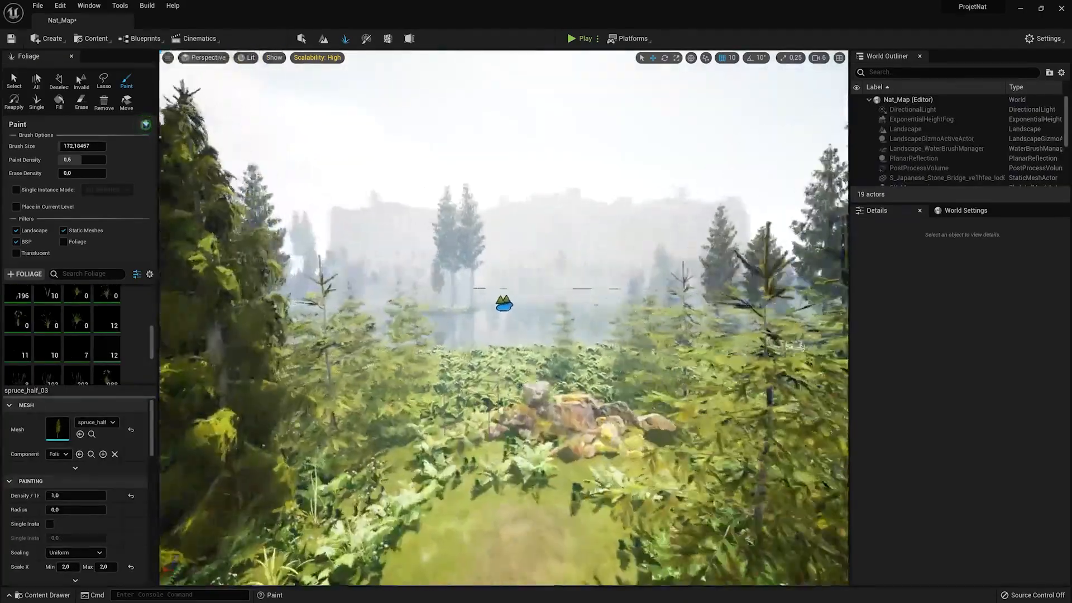
# - Switch to Selection mode and duplicate the cliff at the rock wall's end, moving the copy outward to extend the wall
pyautogui.click(302, 39)
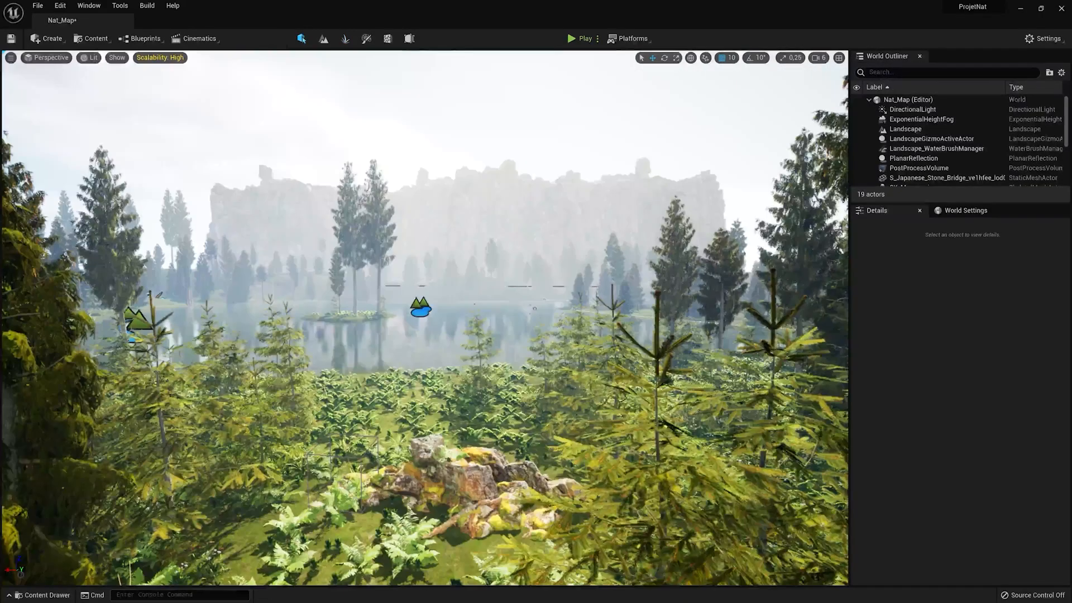
pyautogui.click(280, 218)
pyautogui.keyDown('alt'); pyautogui.moveTo(274, 298); pyautogui.dragTo(187, 336); pyautogui.keyUp('alt')
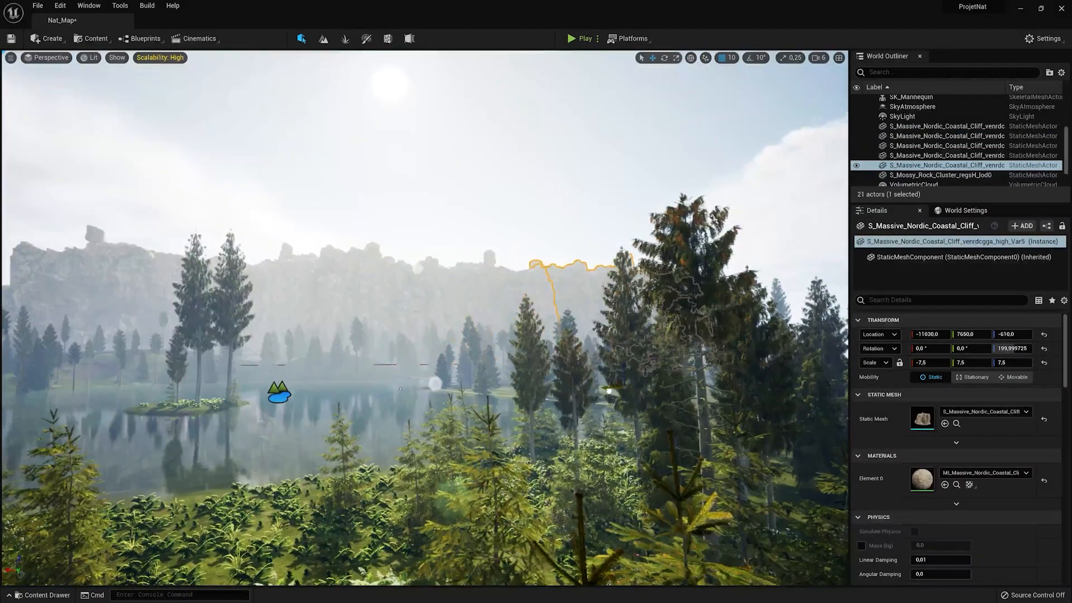
# - Rotate the copied cliff at the wall's other end to about 238.4° around Z, tilt it slightly, and lower its Z location to -1710
pyautogui.moveTo(609, 392); pyautogui.dragTo(588, 391)
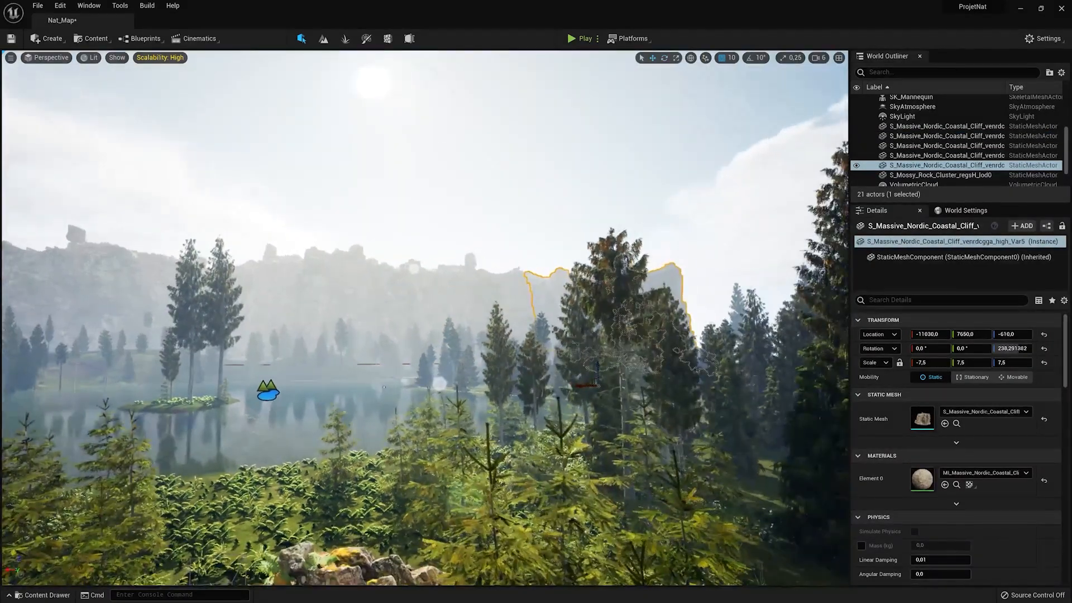
pyautogui.moveTo(614, 390); pyautogui.dragTo(598, 400)
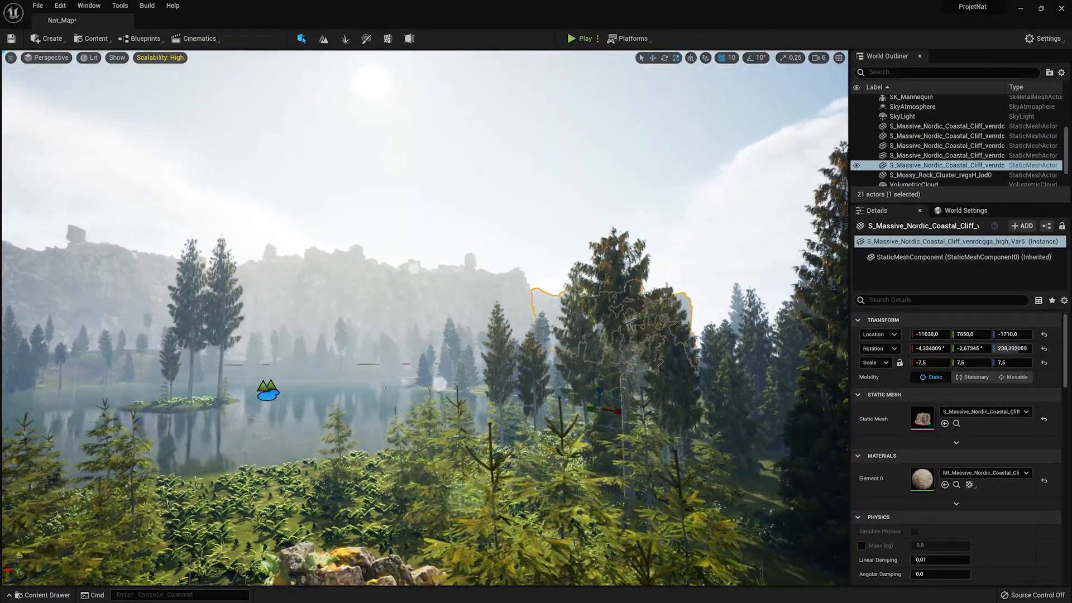
pyautogui.press('Escape')
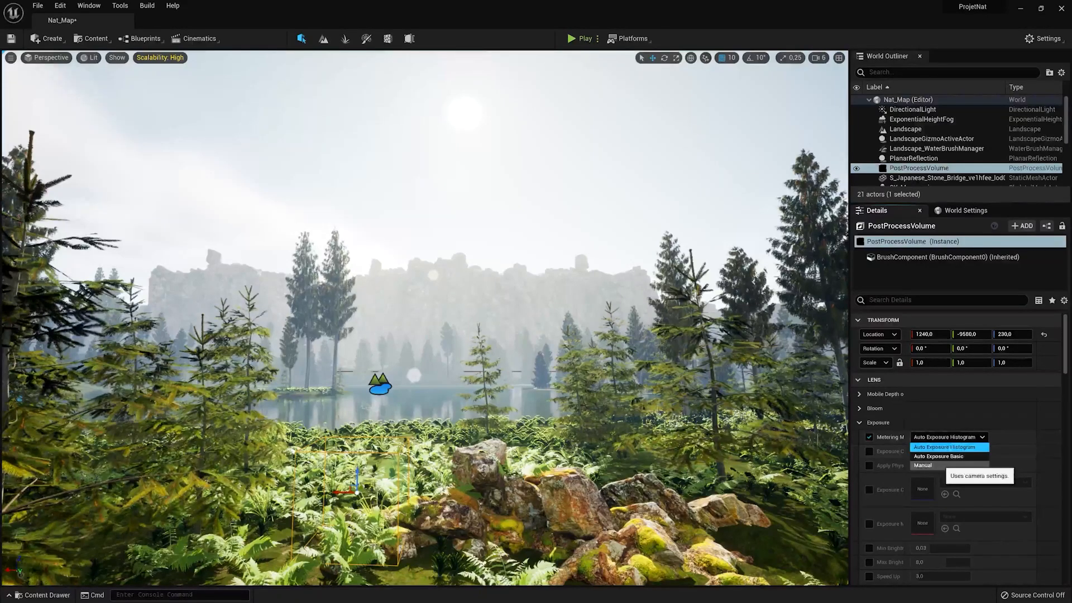
# - Set the Post Process Volume's exposure metering mode to Manual
pyautogui.click(930, 465)
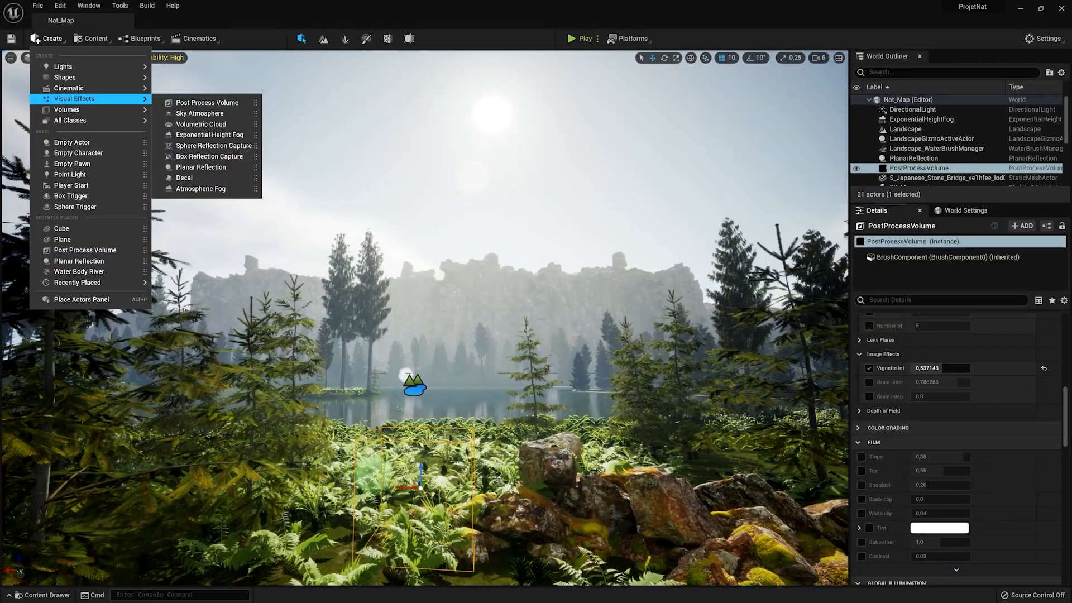
# - Add a Sphere Reflection Capture to the level and place it over the lake
pyautogui.click(213, 146)
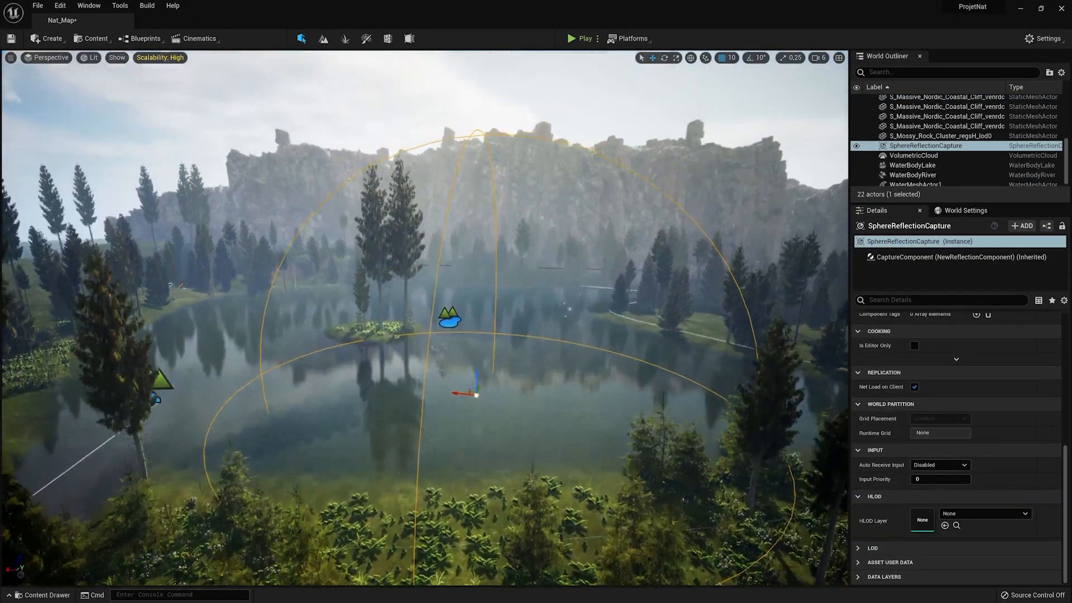